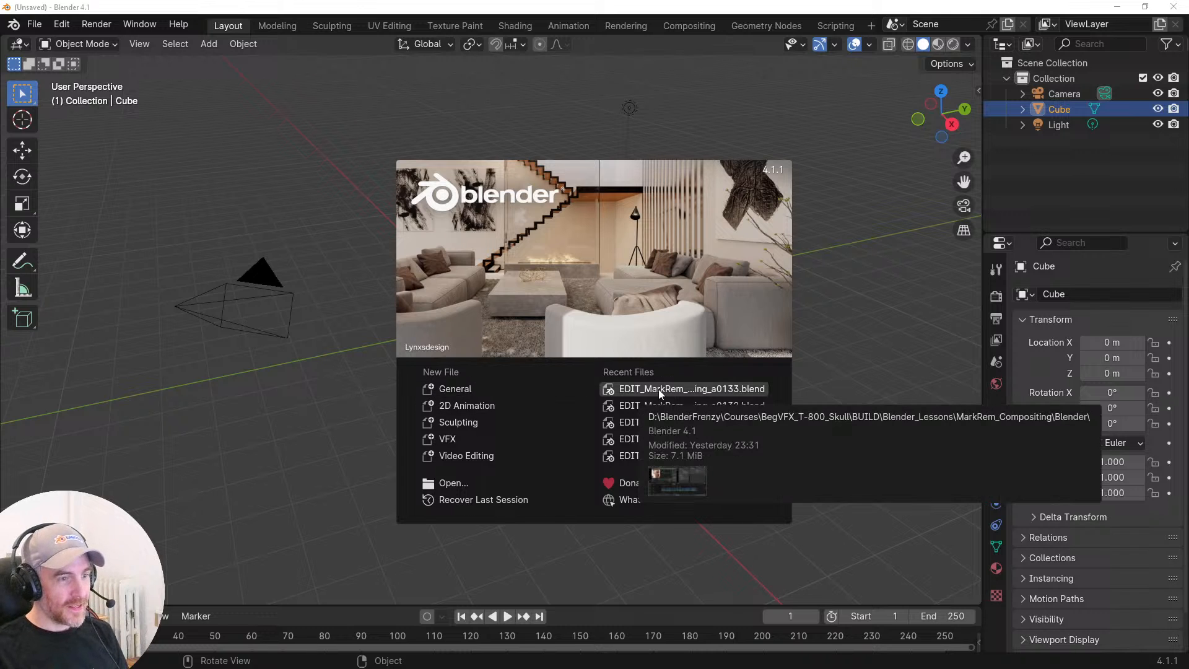
Open the recent file EDIT_MarkRem_Compositing_a0133.blend and look over the strips in its sequencer timeline
click(659, 389)
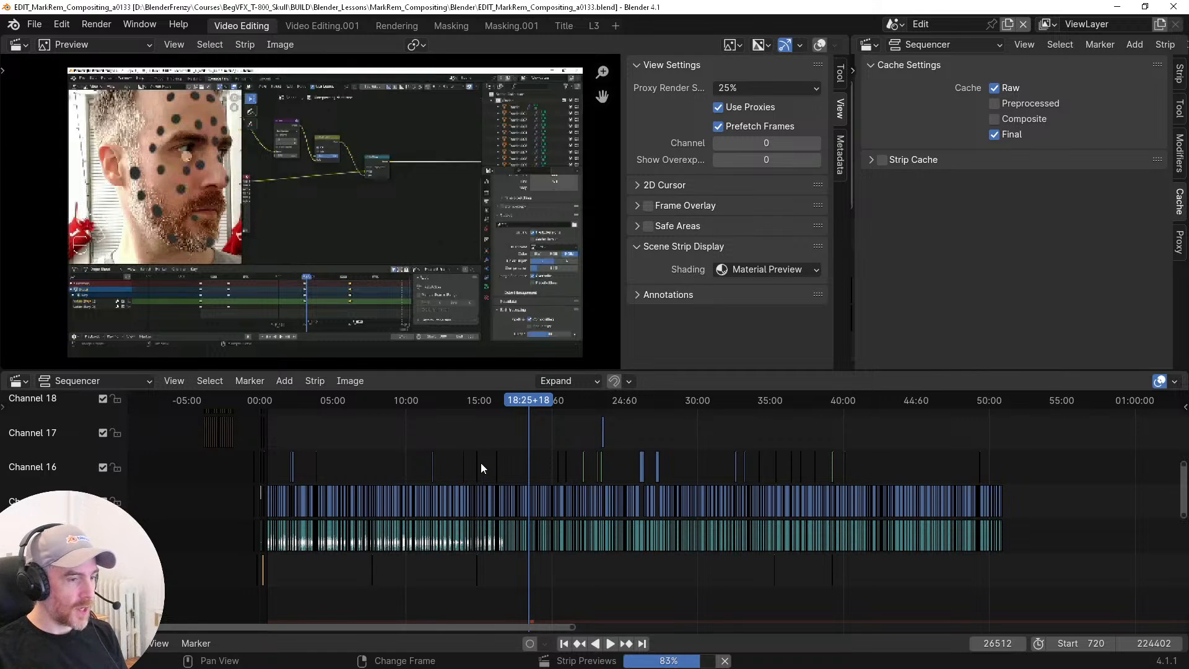
ctrl+middle_drag(651, 493, 587, 478)
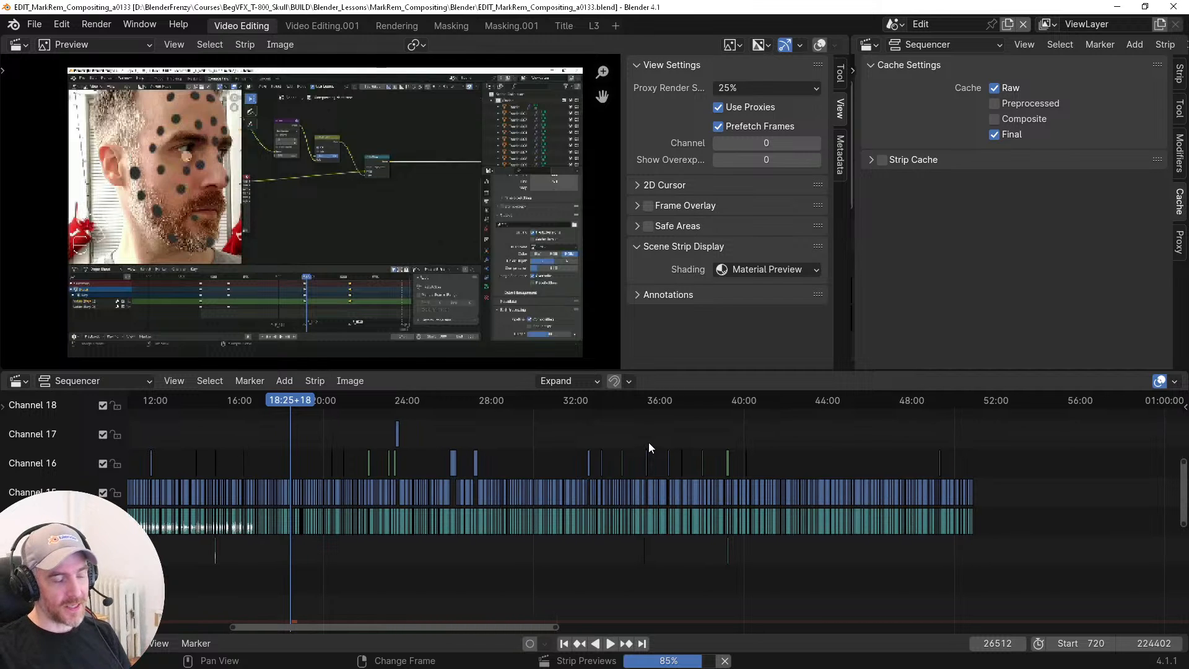
middle_drag(886, 510, 507, 475)
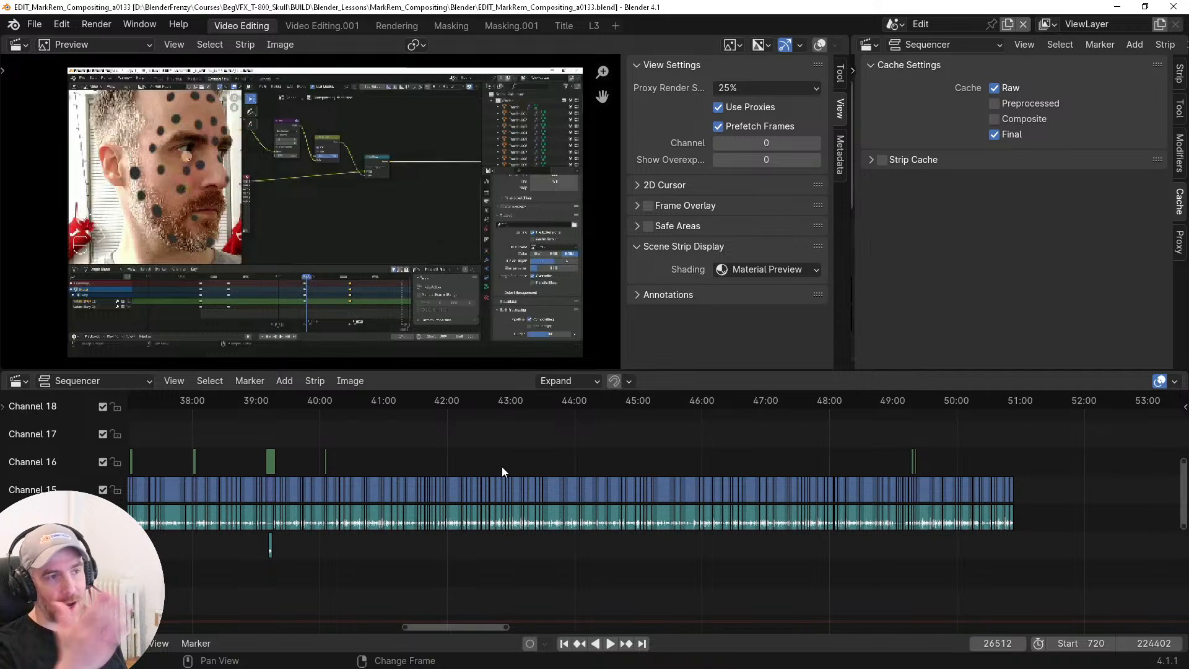
ctrl+middle_drag(509, 461, 679, 456)
middle_drag(565, 465, 619, 496)
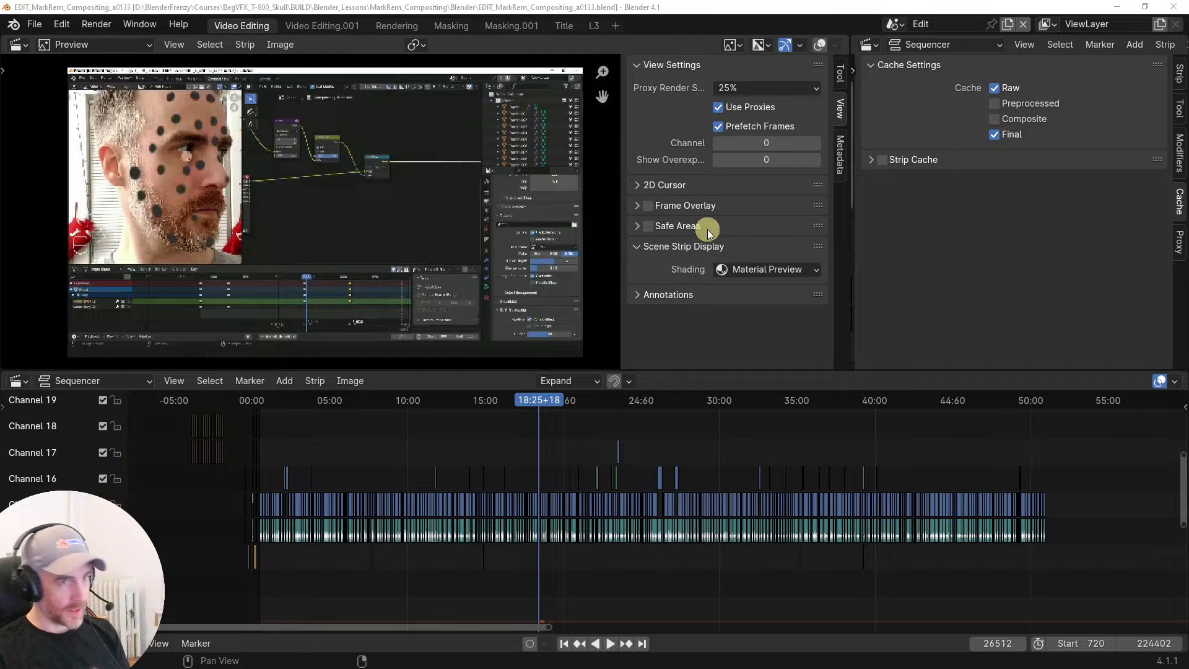
Split off a small area from the preview, turn it into a 3D Viewport and widen it slightly
drag(845, 36, 702, 48)
click(709, 46)
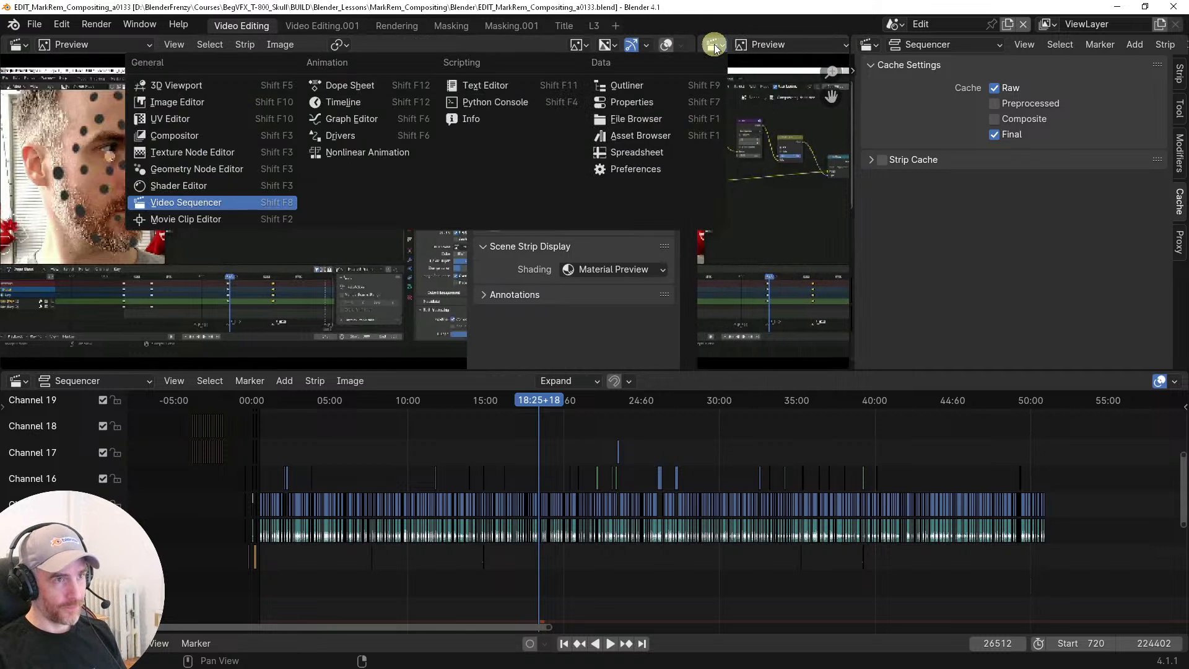
click(149, 87)
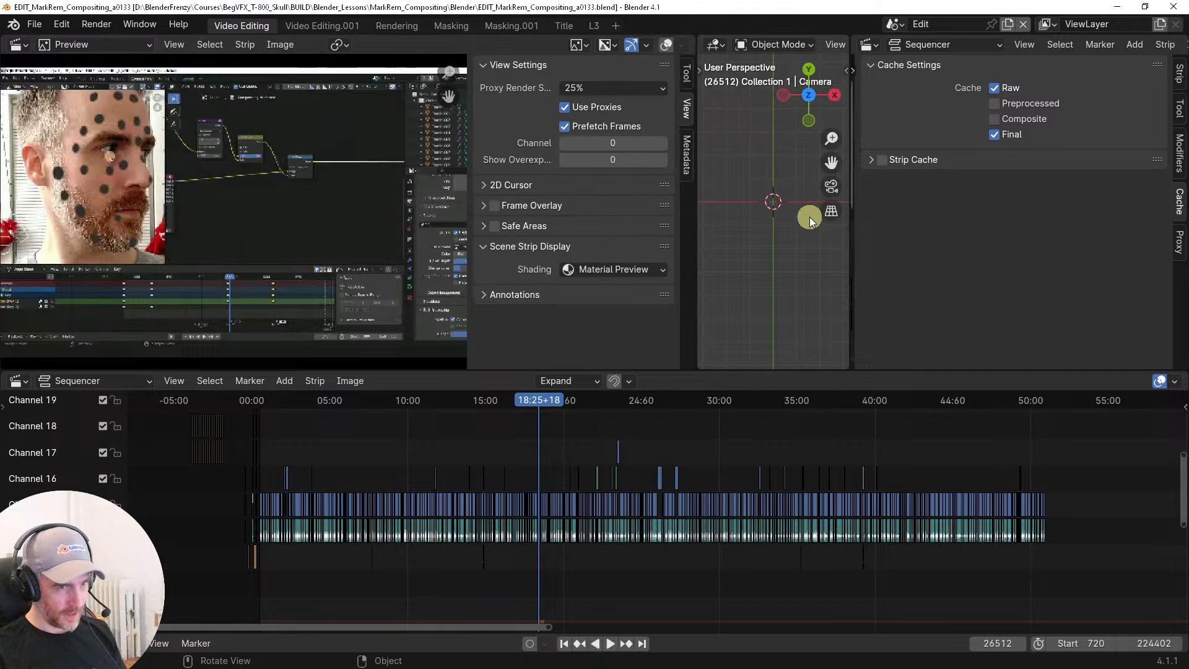
drag(857, 229, 895, 229)
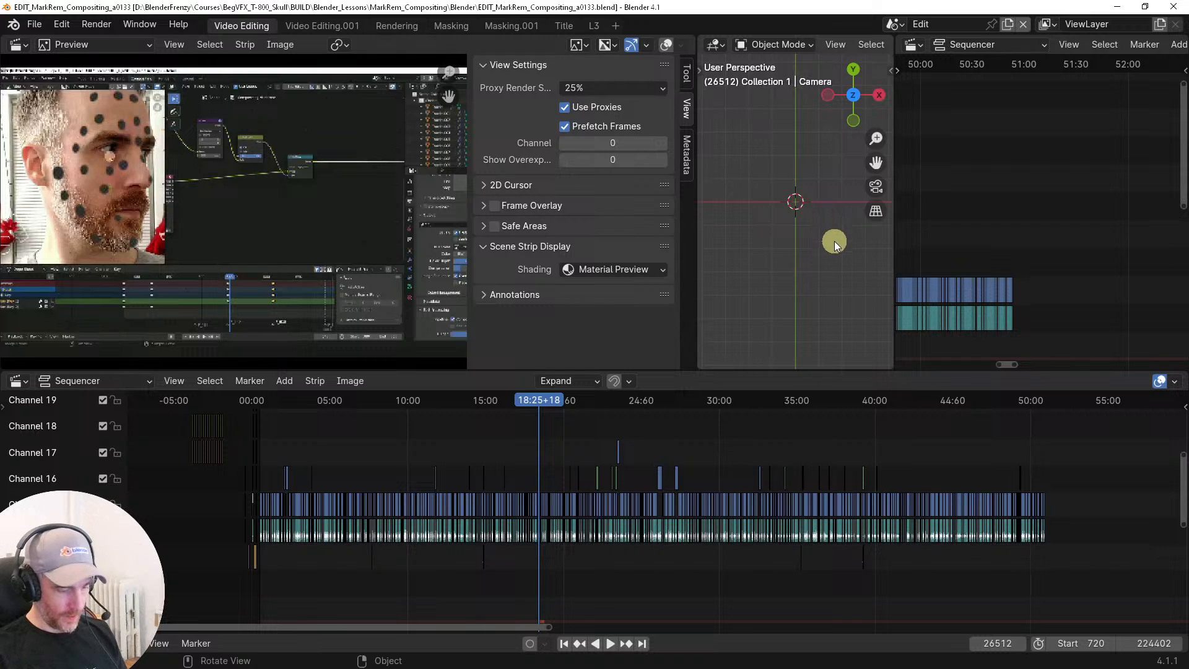
Enable Screencast Keys in the 3D Viewport's sidebar, check its options, and merge the temporary viewport back into the preview
key(n)
click(885, 201)
click(746, 65)
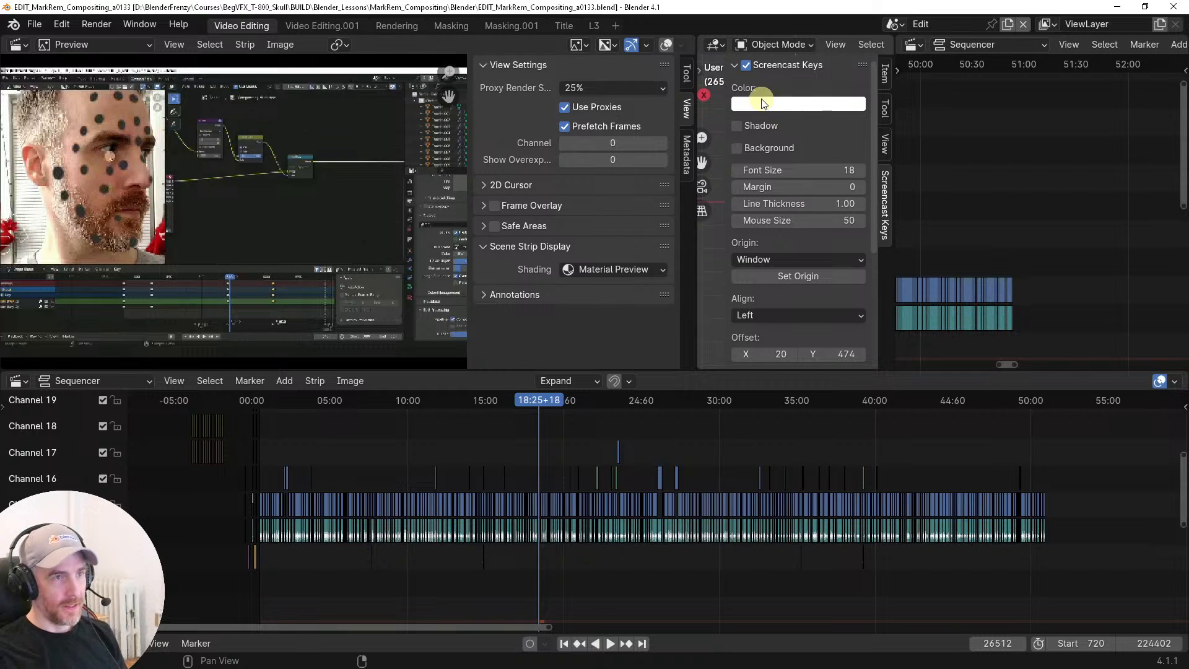
key(n)
key(n)
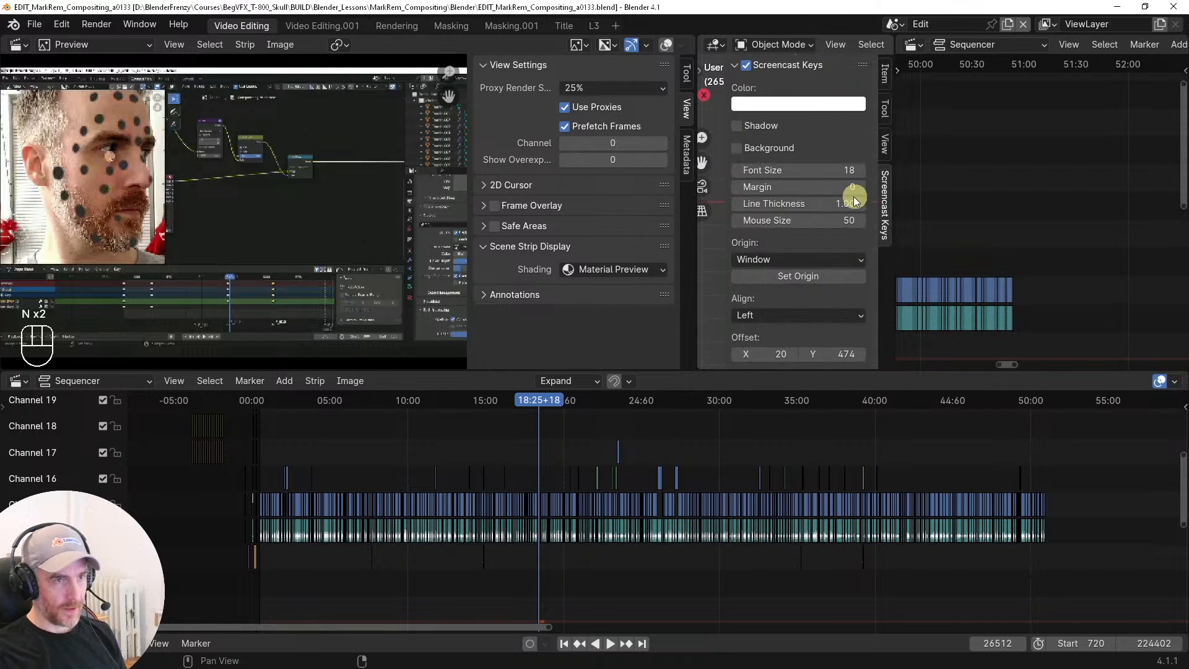
scroll(784, 294, down, 3)
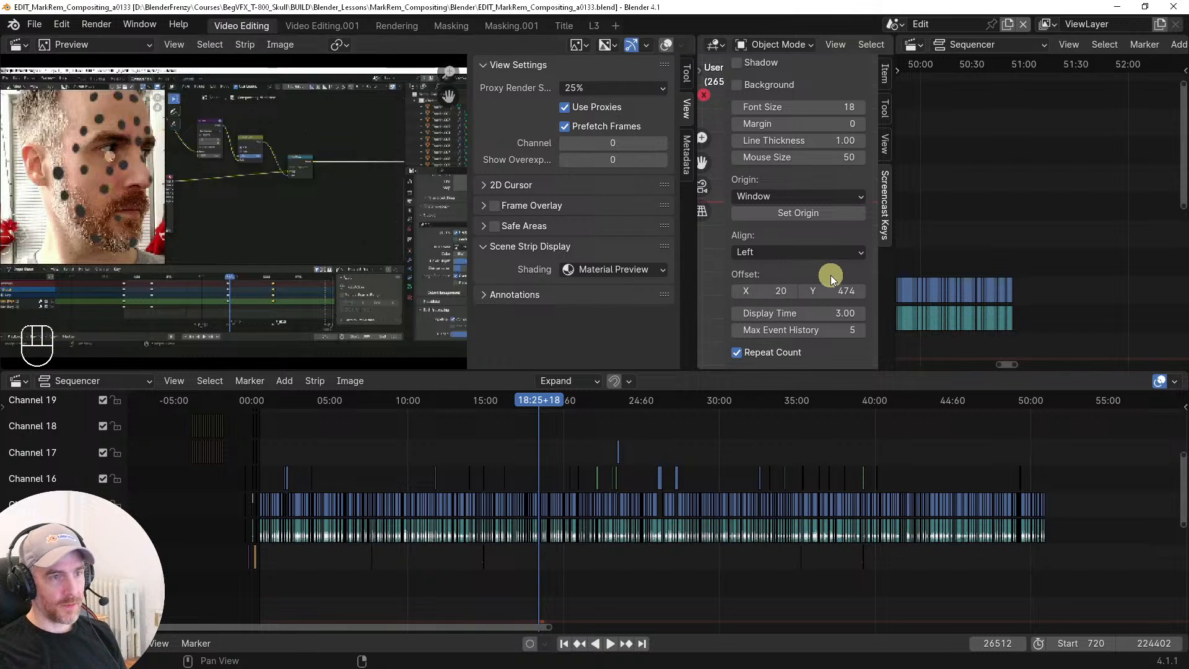
key(n)
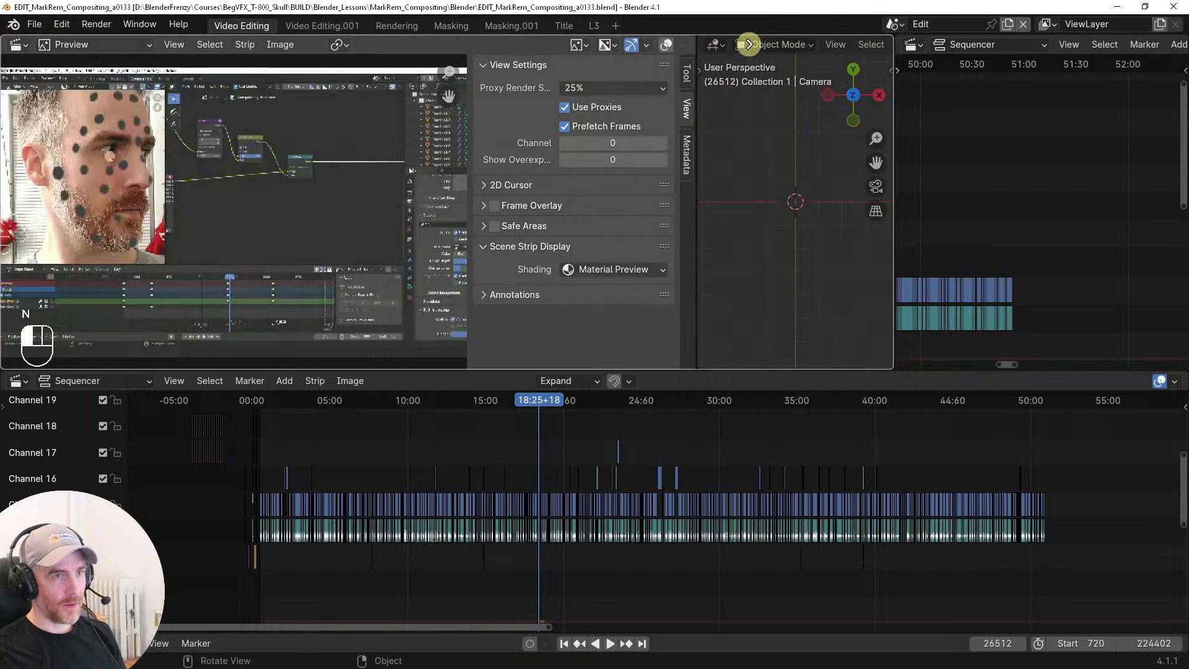
drag(748, 45, 774, 53)
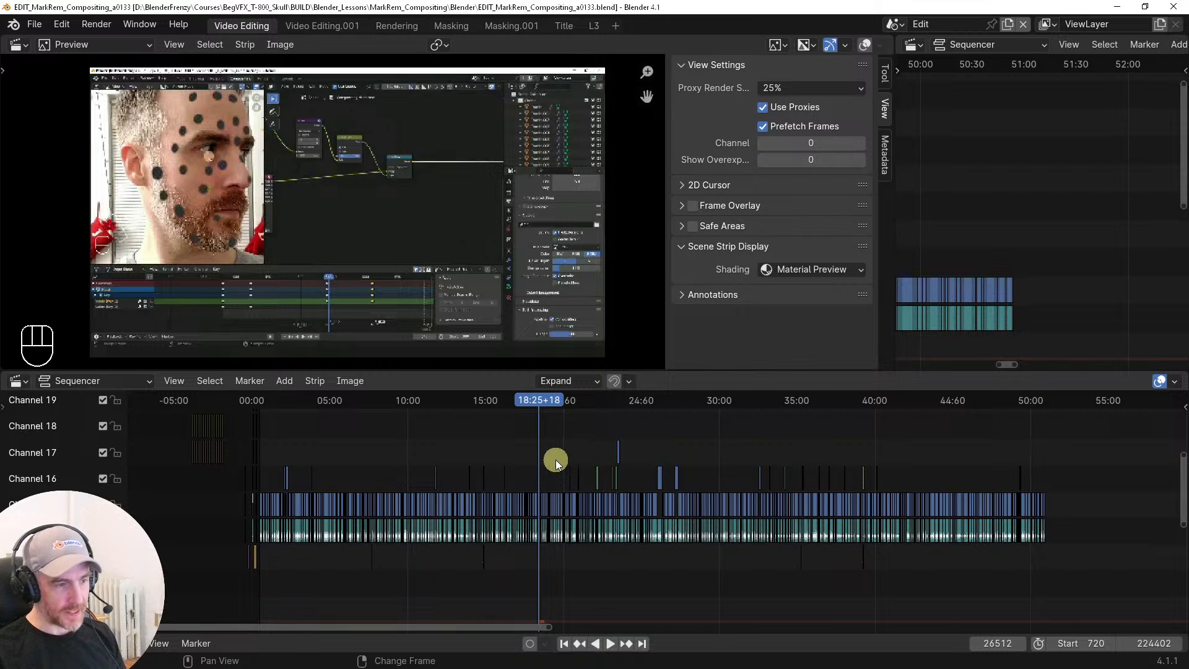
Survey the full length of the edit in the sequencer, from its first strips to its last
middle_drag(459, 447, 531, 443)
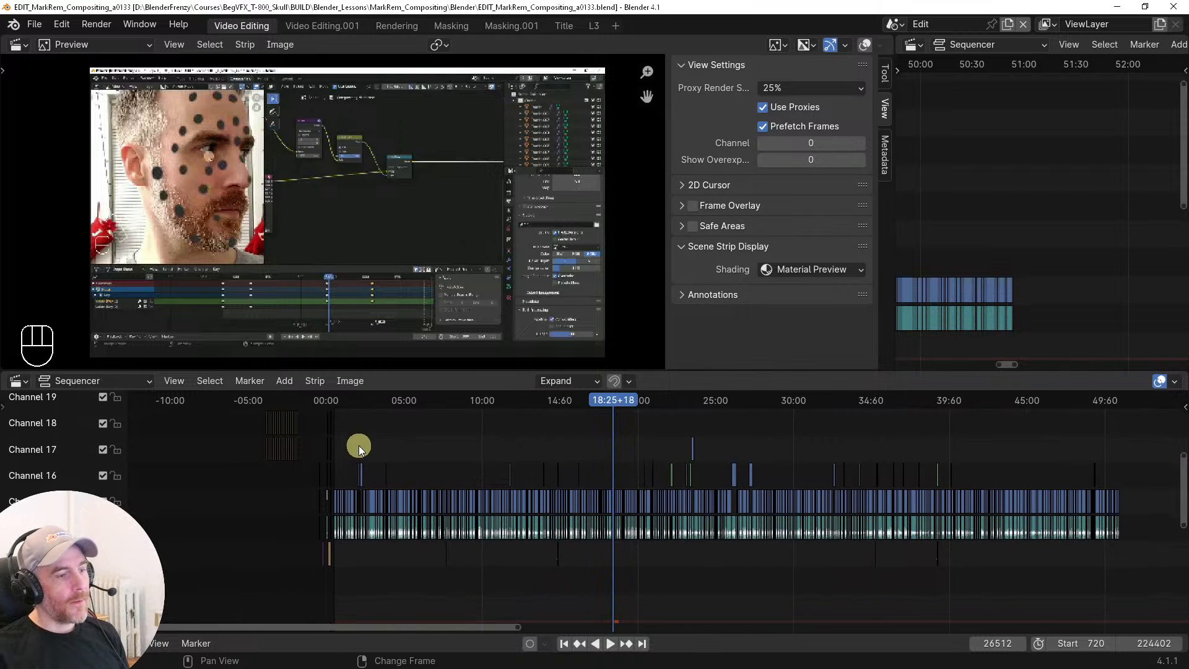
middle_drag(669, 457, 586, 462)
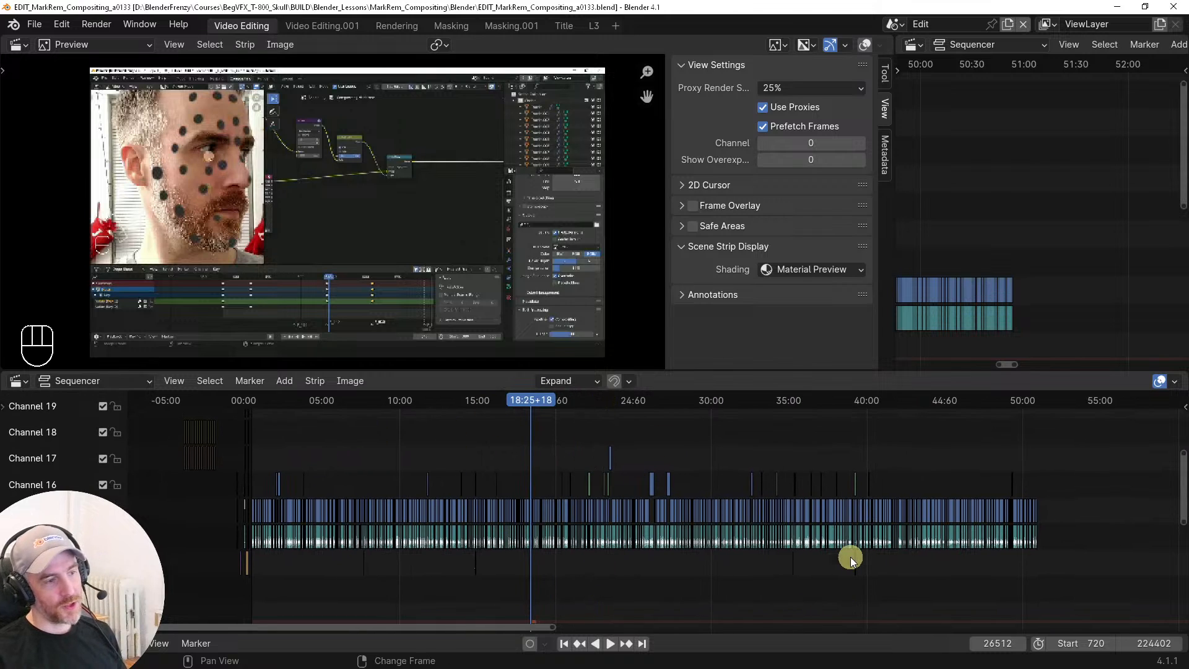
middle_drag(433, 444, 482, 447)
middle_drag(940, 438, 838, 440)
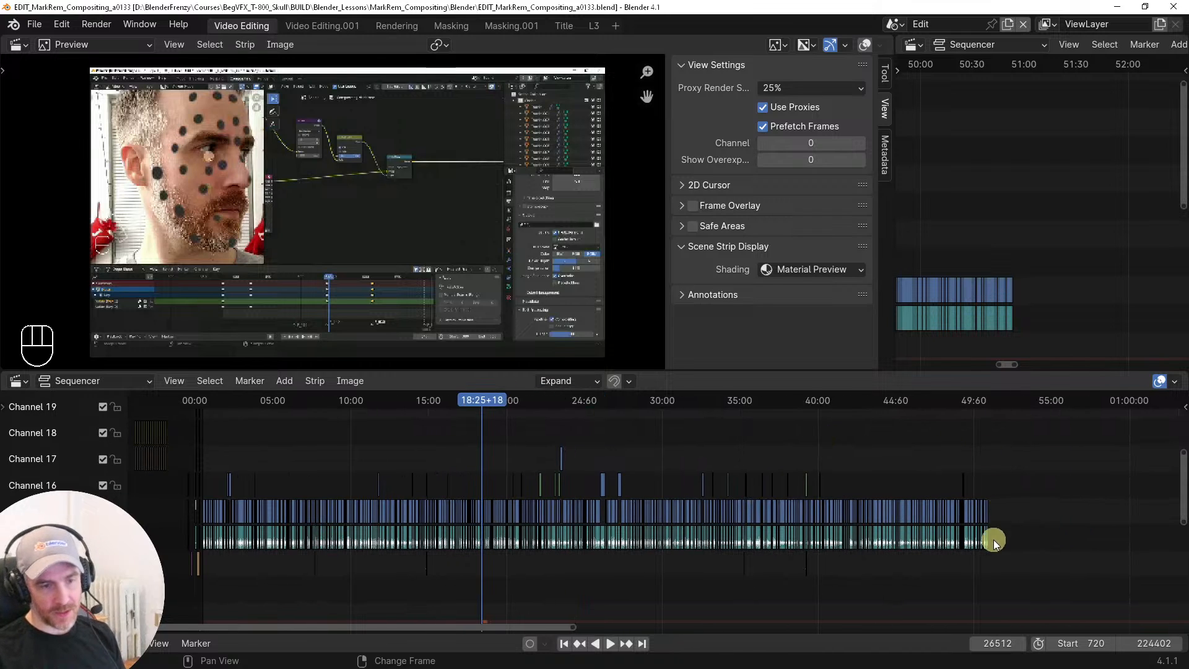
middle_drag(451, 469, 463, 445)
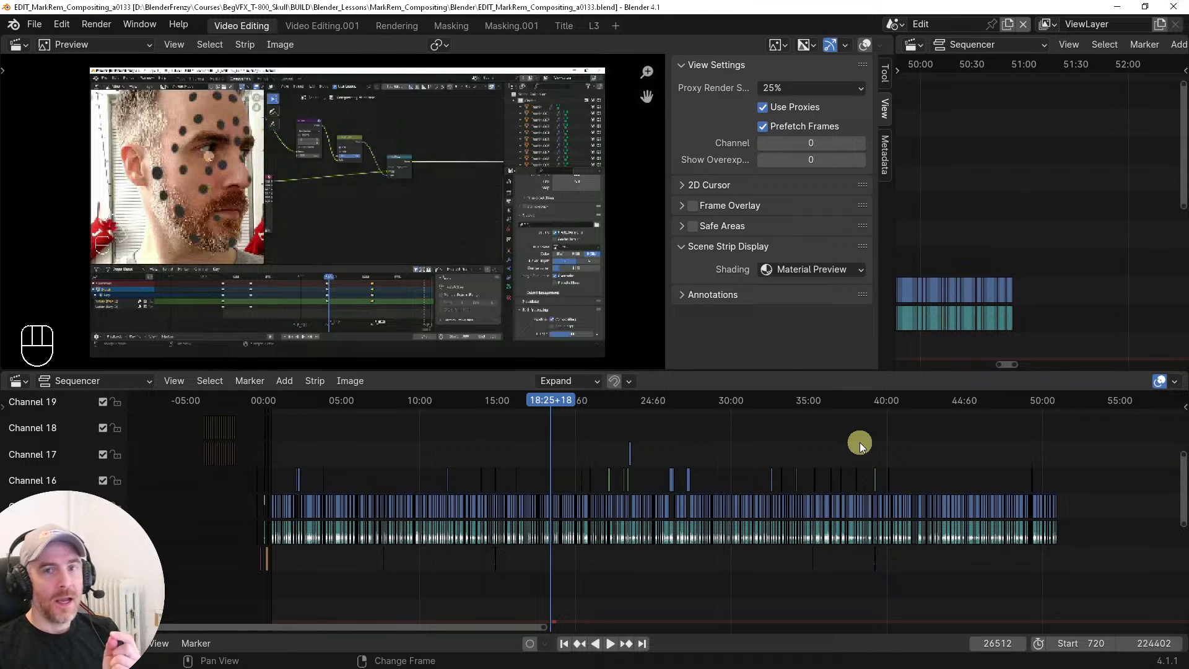
Scrub the edit between about 07:55 and 09:45 to examine the marker-removal compositing footage
right_click(388, 436)
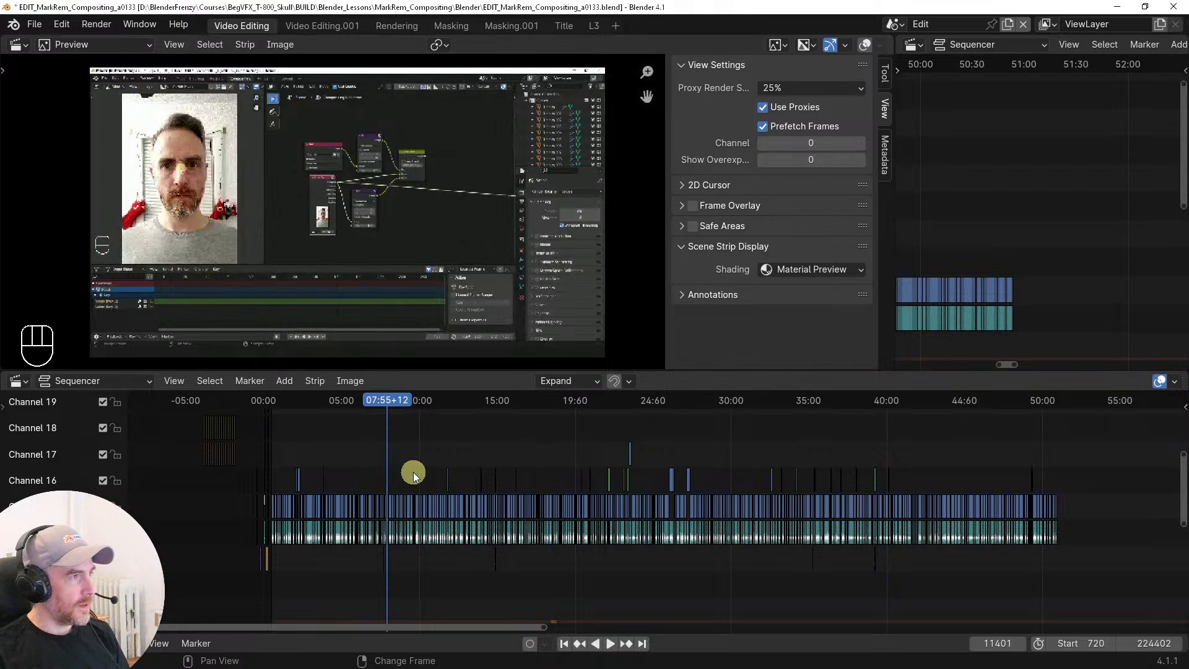
right_click(414, 471)
right_click(388, 444)
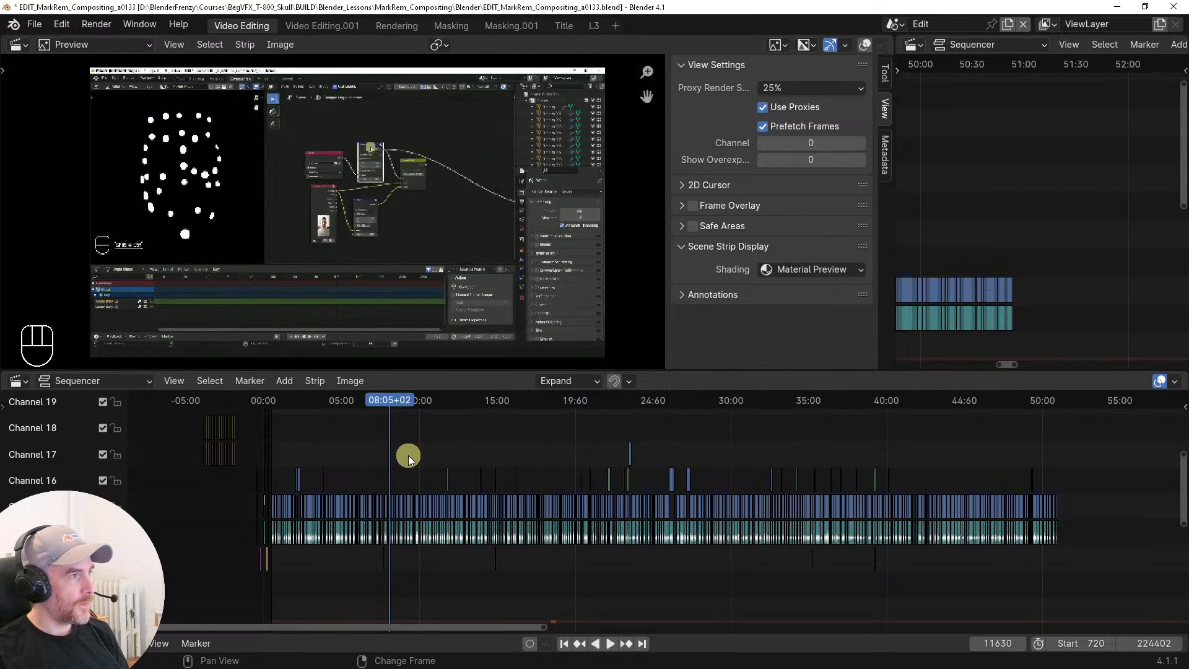
right_click(415, 461)
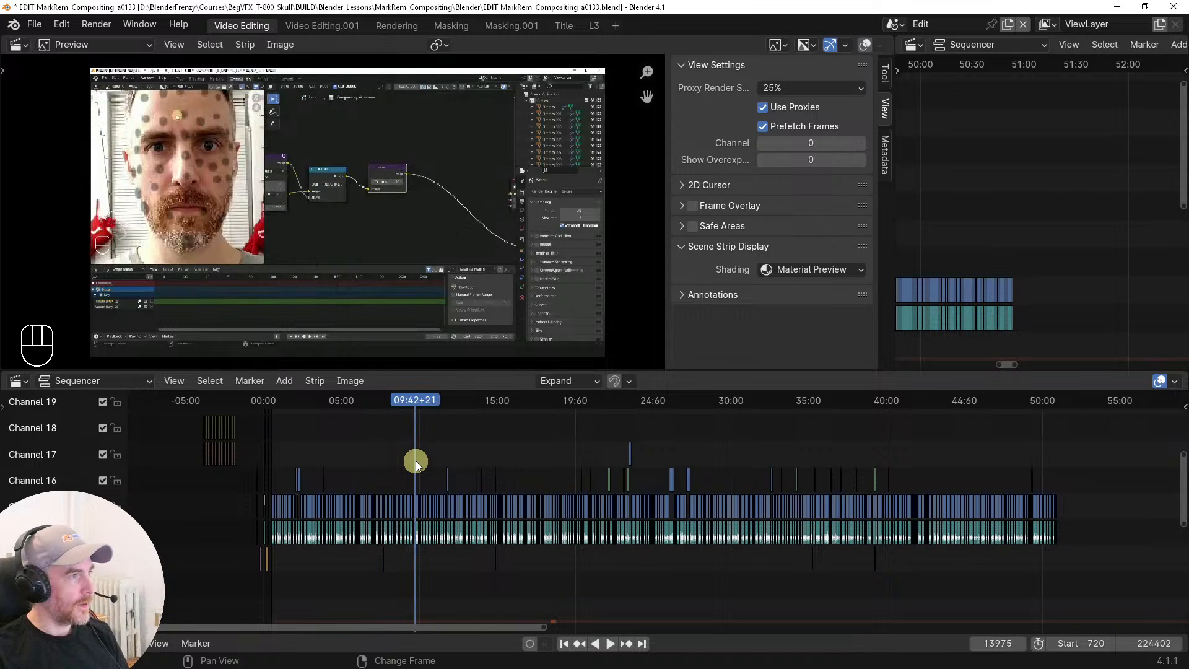
right_click(416, 462)
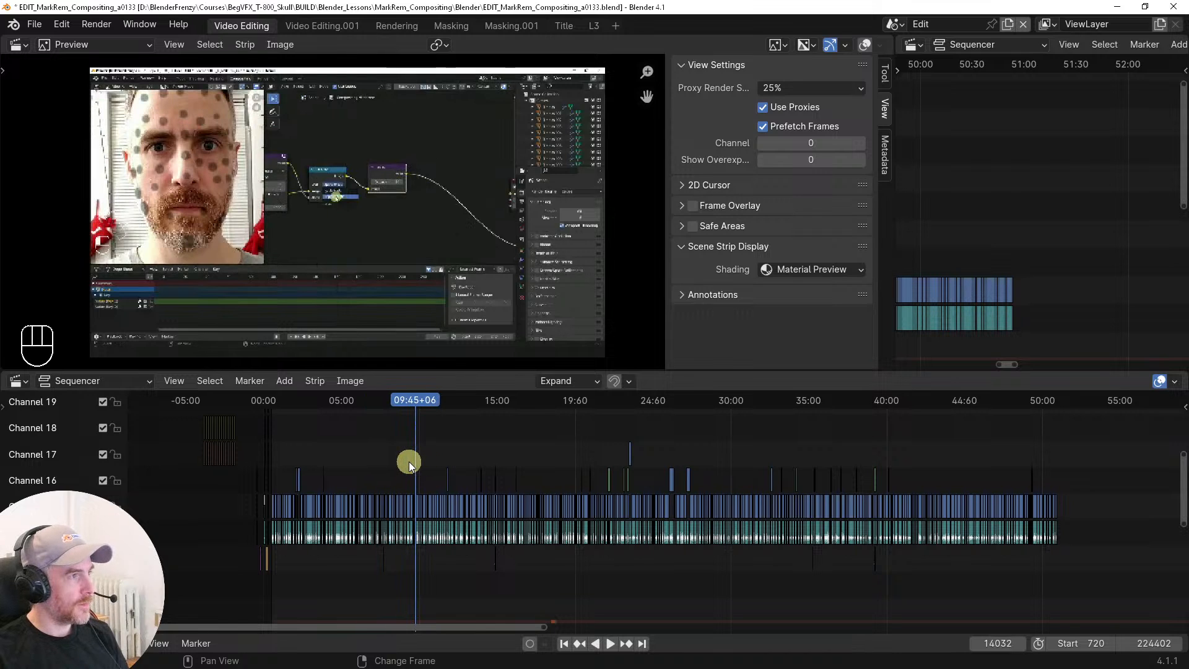
right_click(405, 467)
key(shift+b)
drag(395, 458, 421, 518)
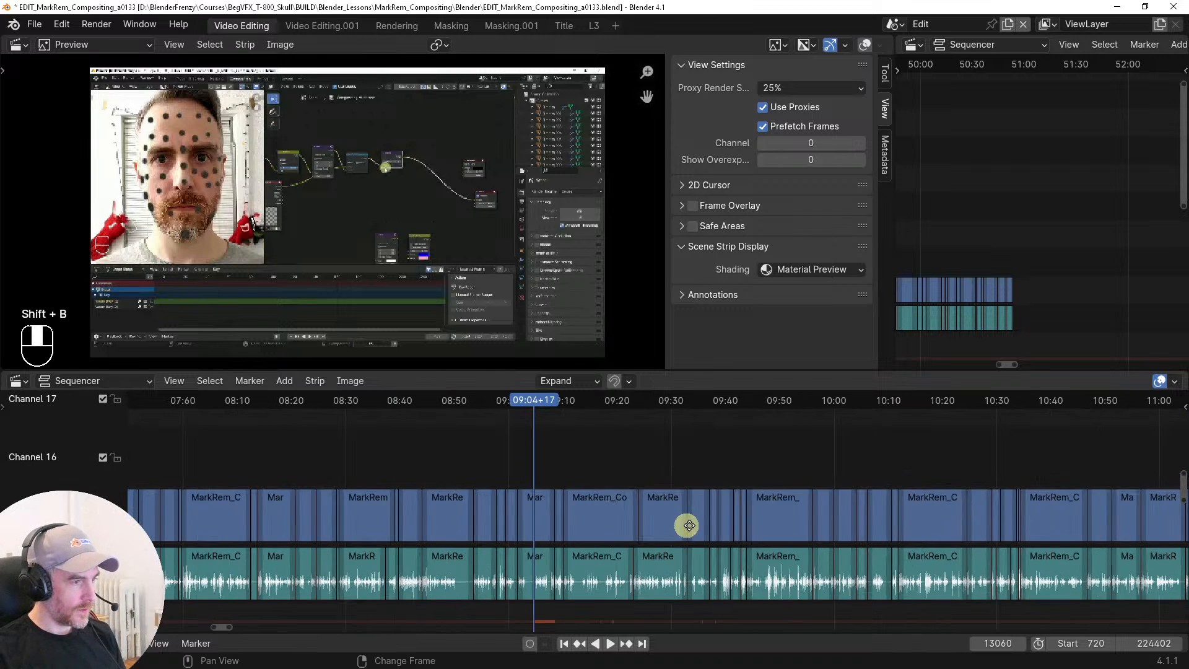
Scrub backwards from about 08:44 to just before 08:20 to examine how the compositing nodes are built up
right_click(467, 448)
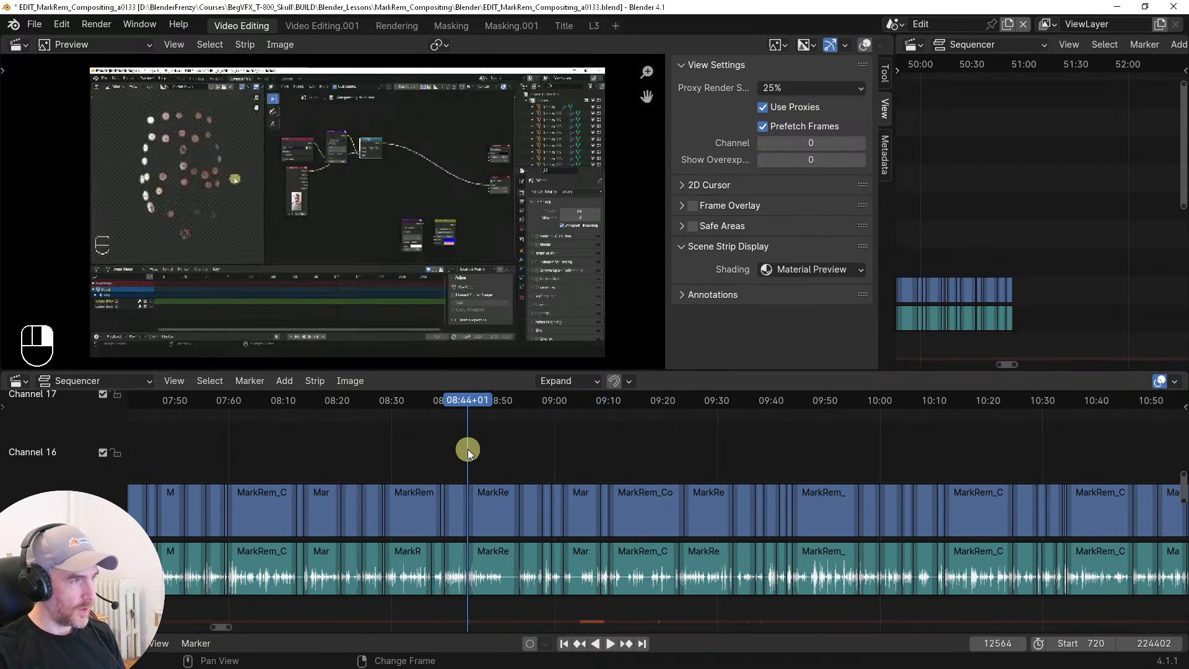
right_click(401, 446)
right_click(426, 451)
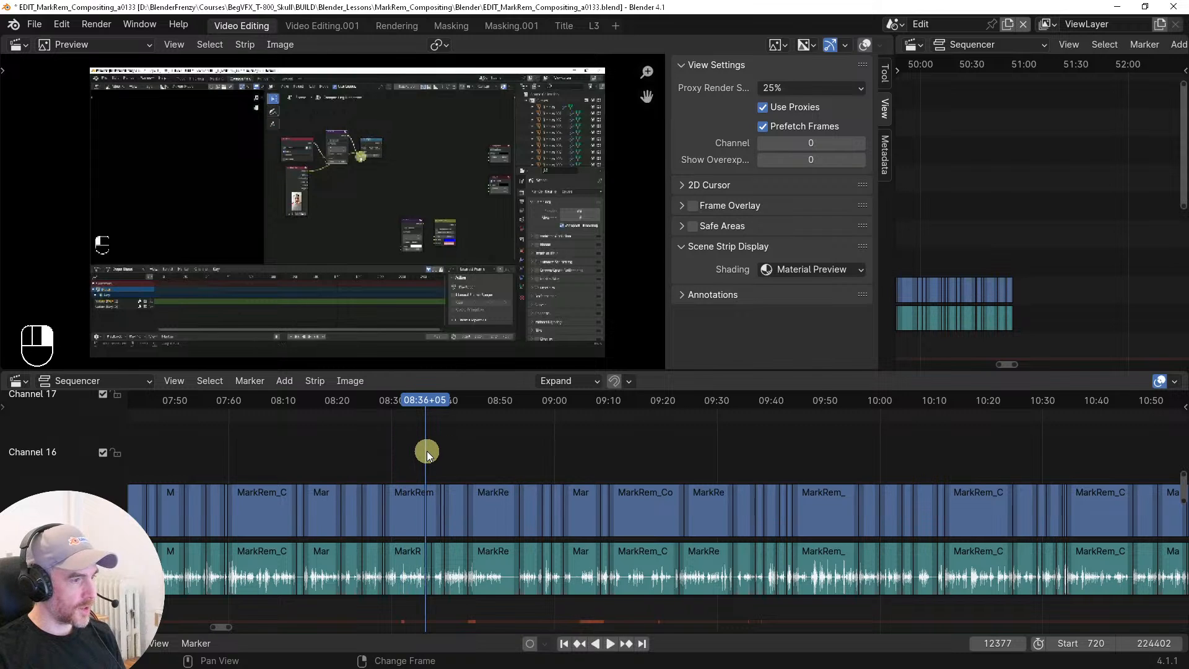
right_click(445, 454)
right_click(340, 451)
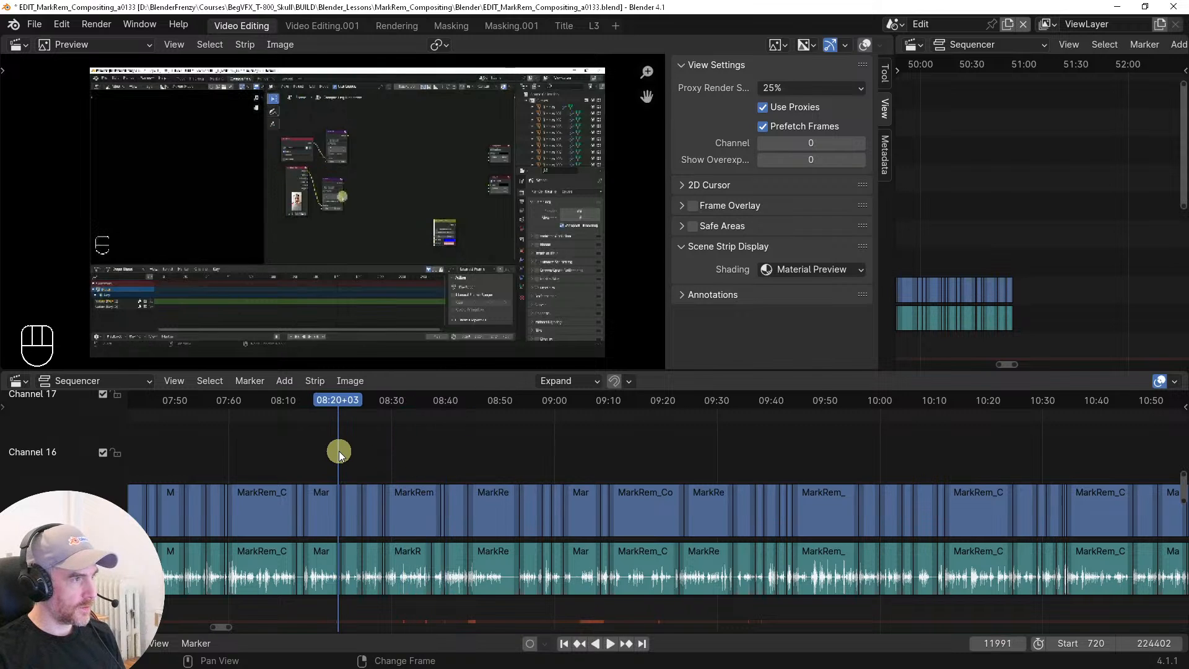
right_click(280, 450)
right_click(270, 455)
Review the compositing footage around 06:45 and between about 04:38 and 06:20 in the edit
middle_drag(464, 467, 948, 413)
right_click(371, 440)
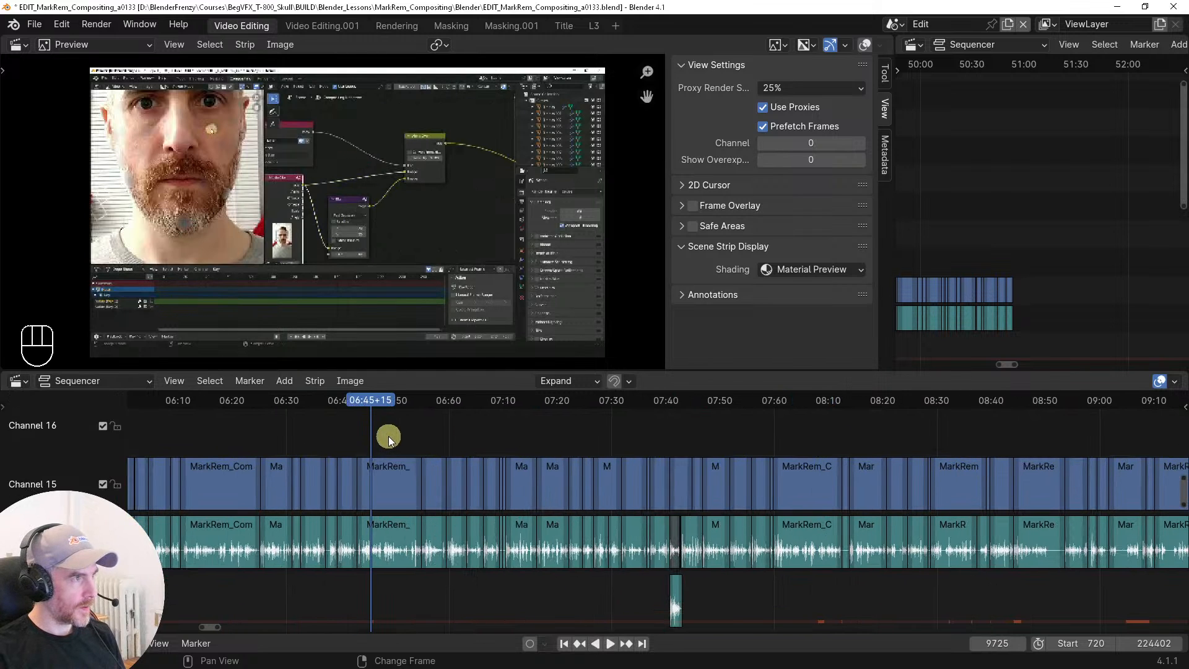
middle_drag(287, 438, 927, 452)
right_click(329, 437)
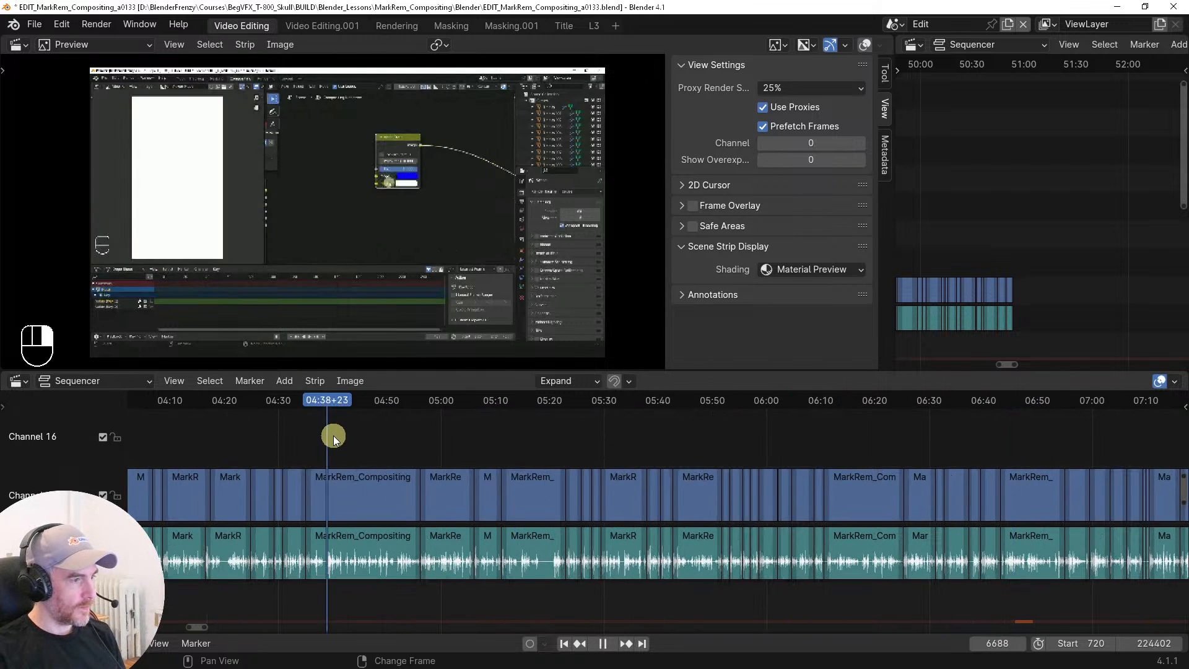
right_click(517, 430)
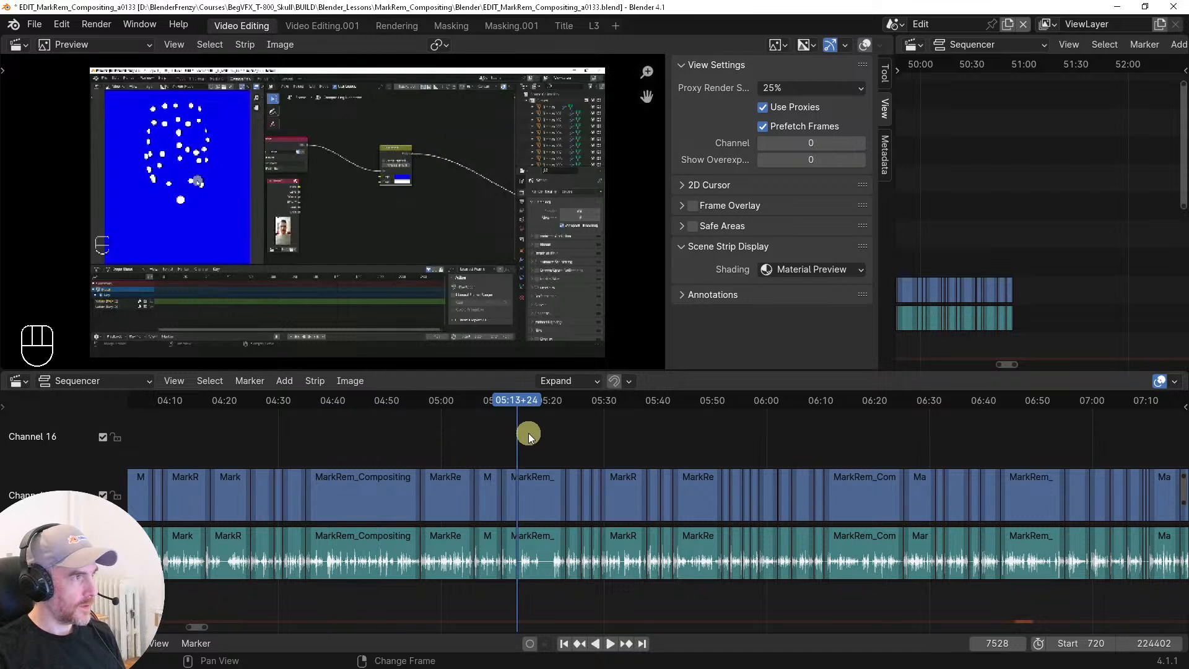
right_click(806, 443)
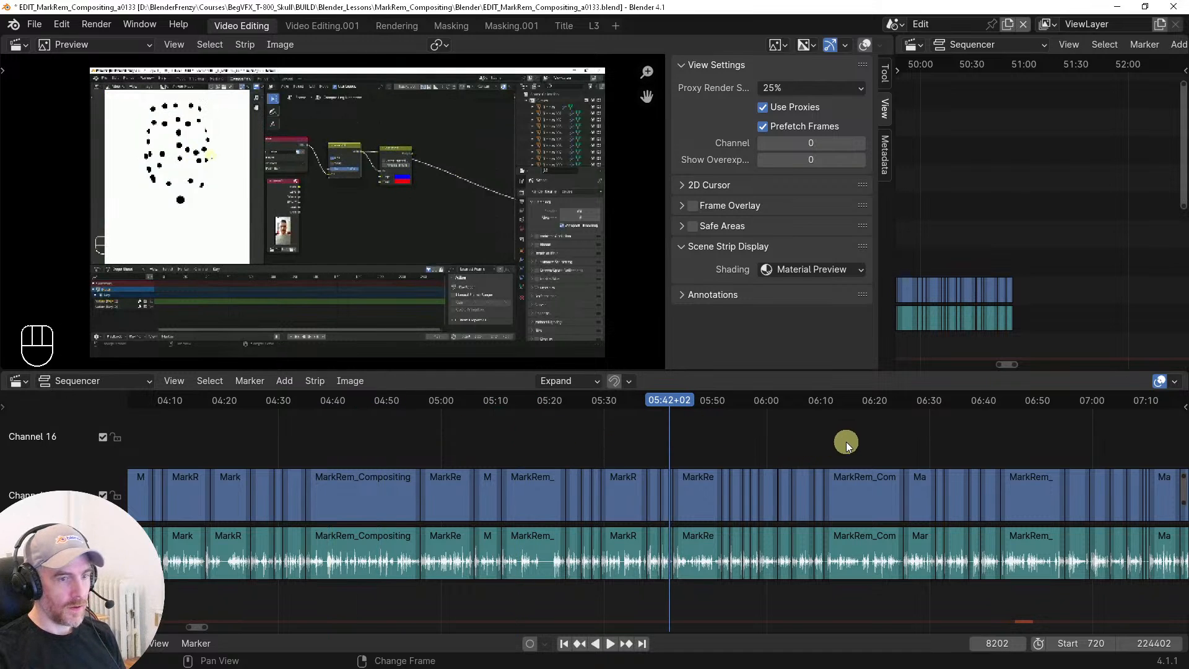
right_click(735, 448)
right_click(881, 448)
Scrub back from about 04:11 to 03:36 to examine the mask and marker footage
ctrl+middle_drag(853, 457, 343, 446)
right_drag(343, 446, 448, 445)
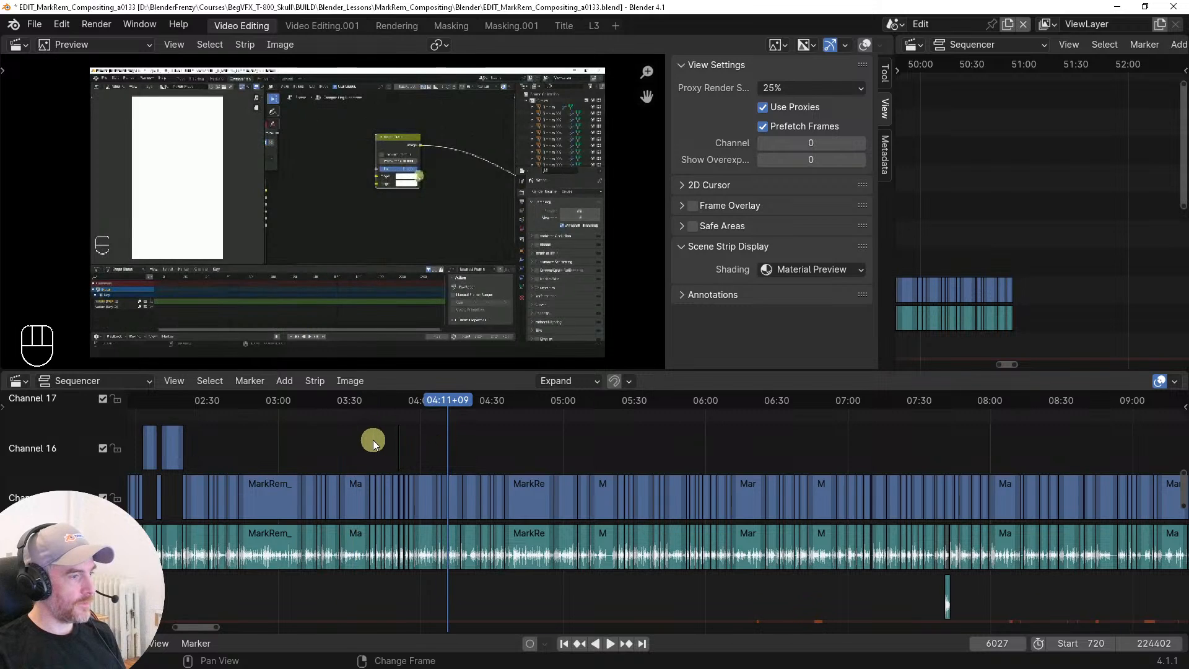
right_click(373, 439)
right_click(366, 441)
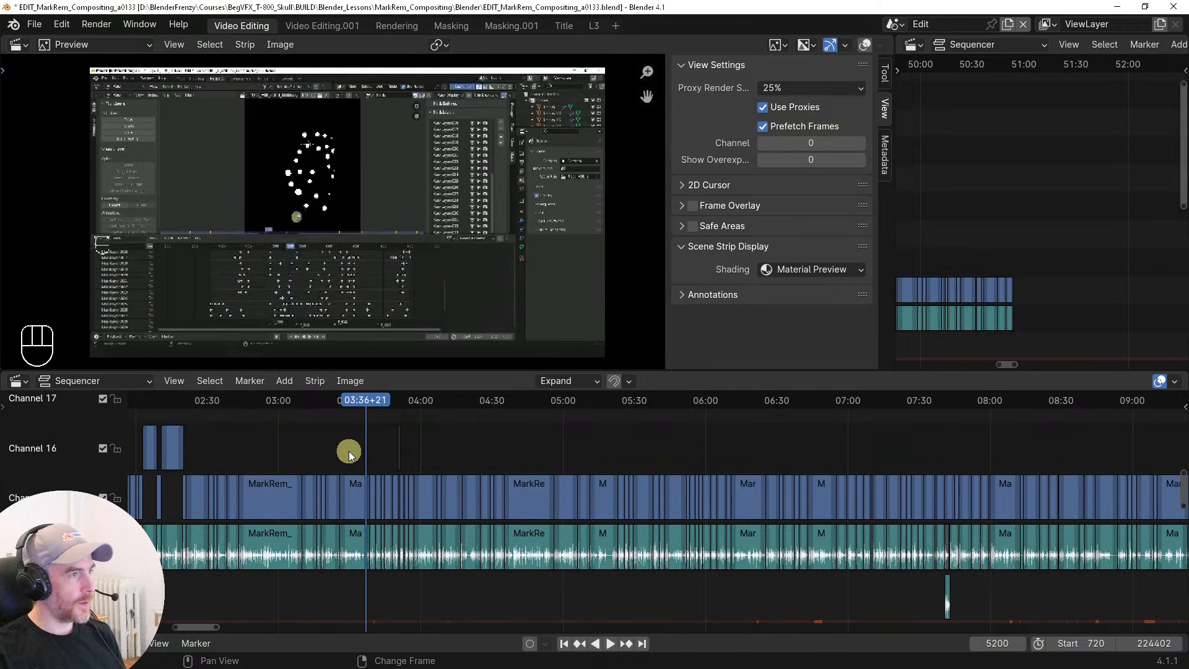
Move the playhead to about 03:30, set the preview's proxy render size to 100% and inspect the face markers up close
right_click(348, 451)
scroll(313, 157, up, 6)
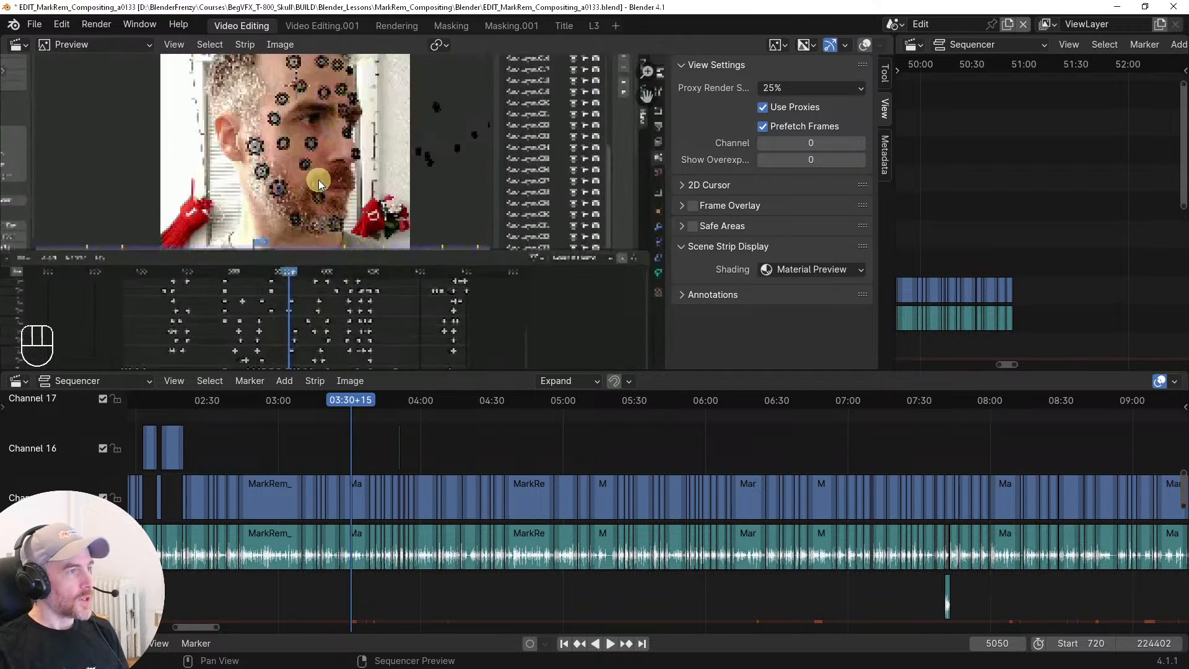
drag(784, 91, 287, 184)
shift+middle_drag(264, 161, 417, 259)
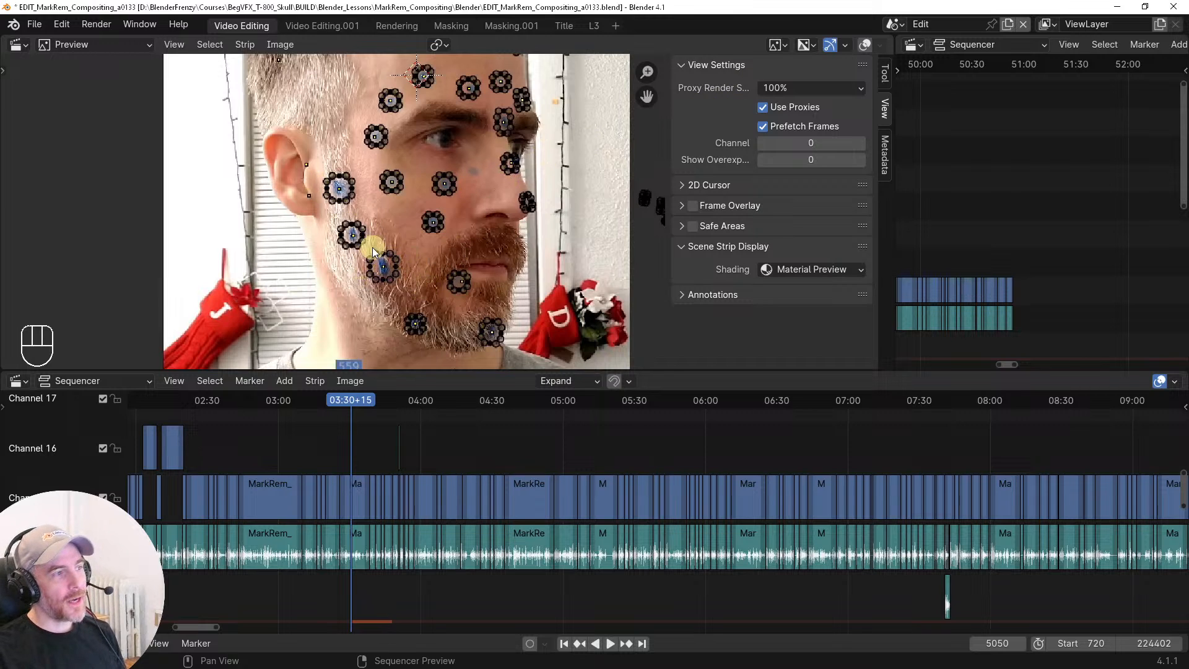
scroll(401, 279, down, 2)
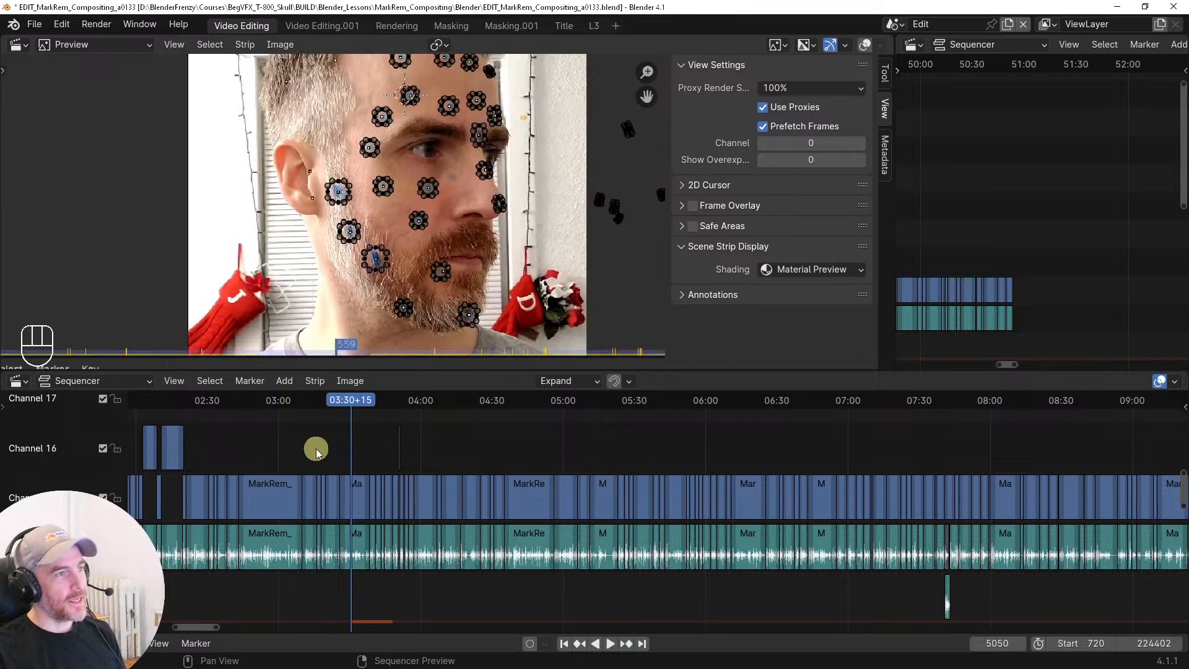
Scrub back to about 02:45 and further toward the start of the edit to view the earlier footage
right_click(244, 453)
middle_drag(278, 452, 745, 447)
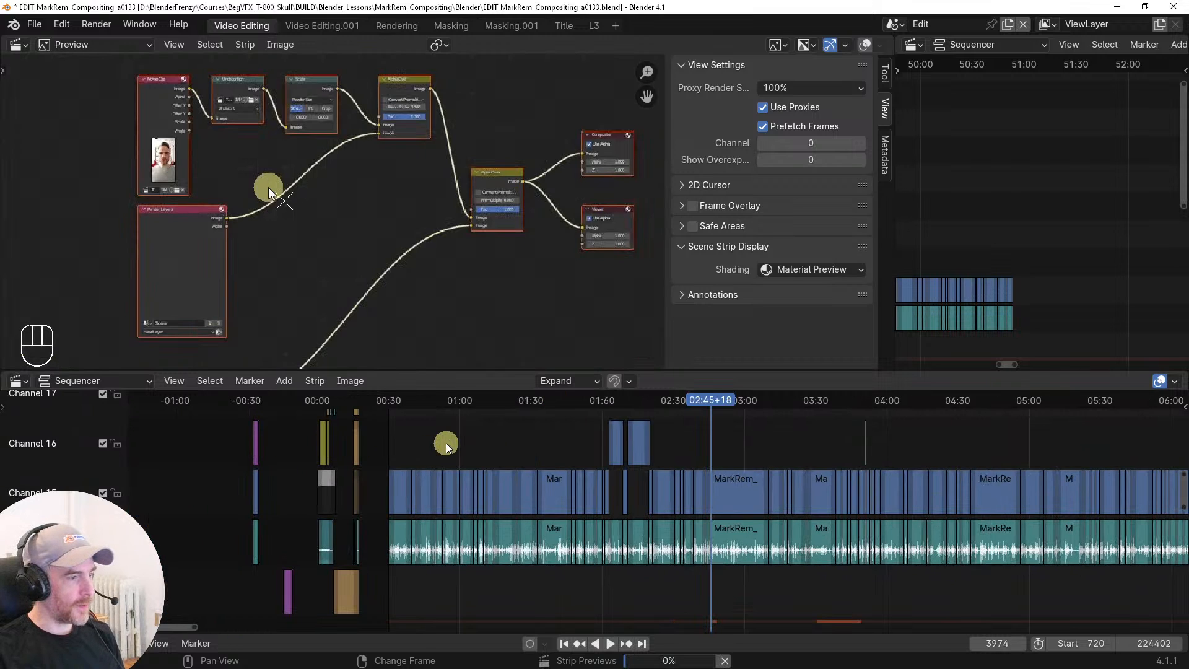
right_click(445, 444)
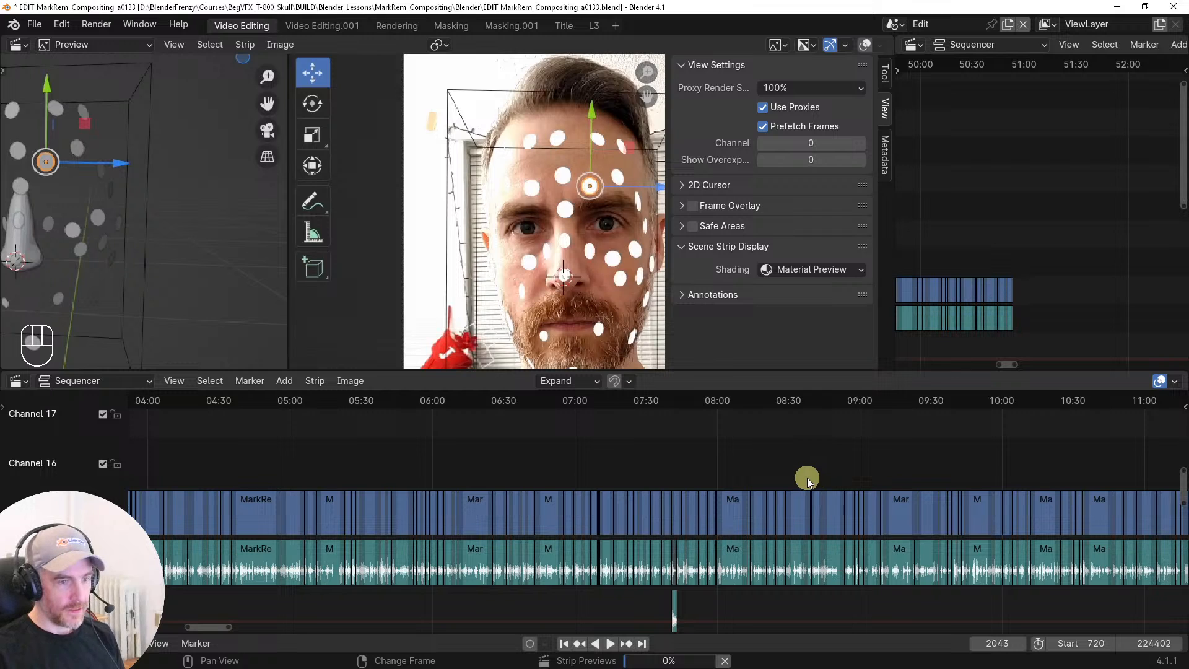
Scrub forward through the edit to about 08:39, 10:29 and 11:04 to view the compositing footage
right_click(811, 476)
middle_drag(946, 465, 578, 471)
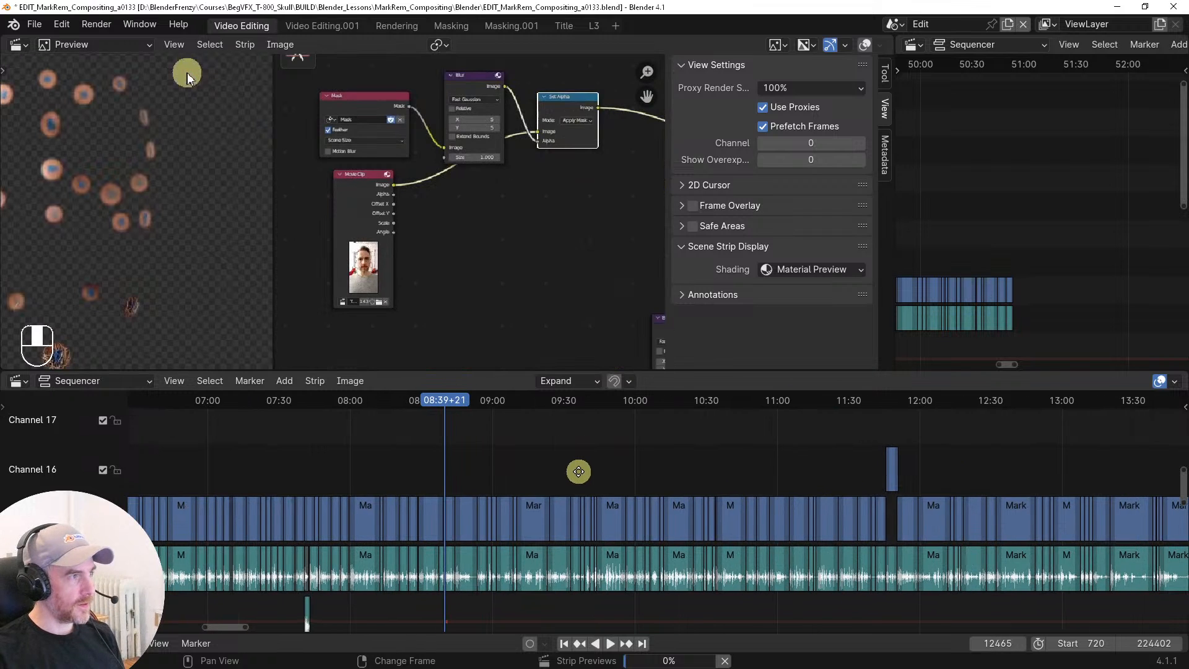
right_click(706, 461)
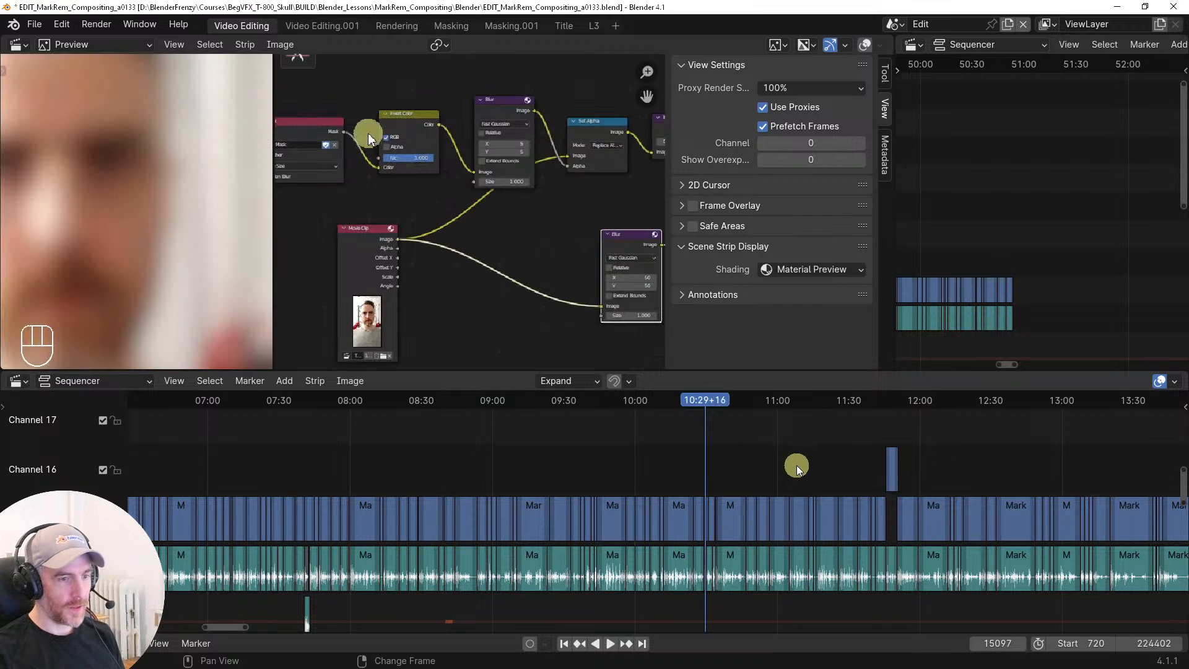
right_click(789, 466)
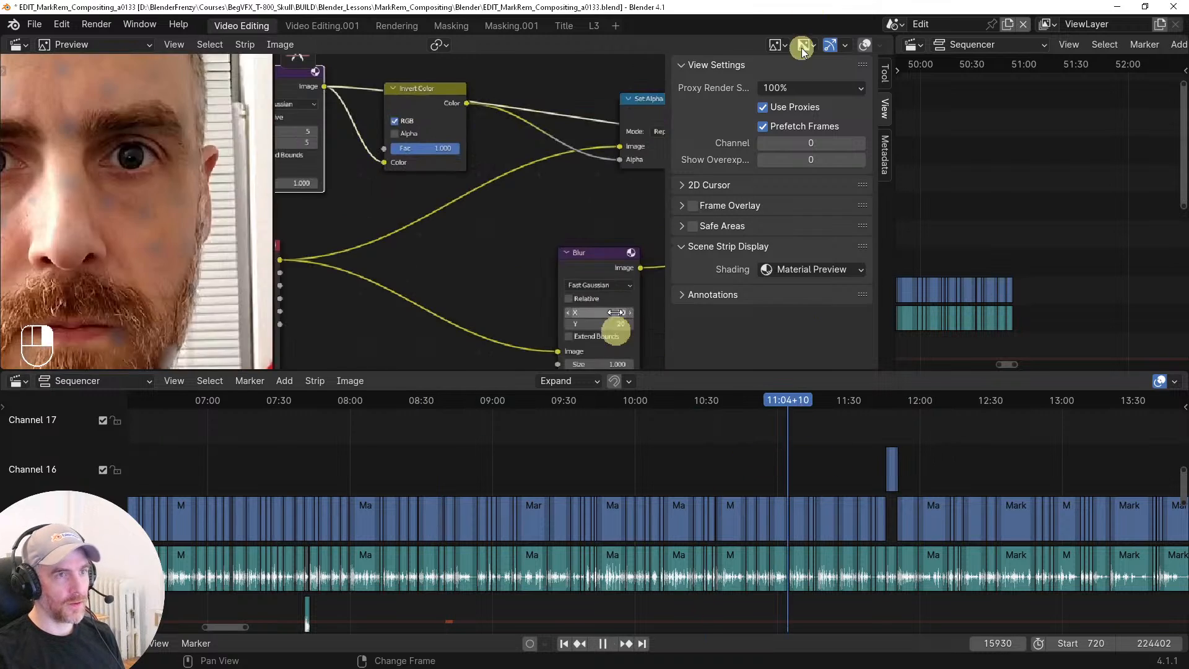
Set the preview's proxy render size to 25%, play from about 11:03 and scrub forward to about 12:45
click(797, 89)
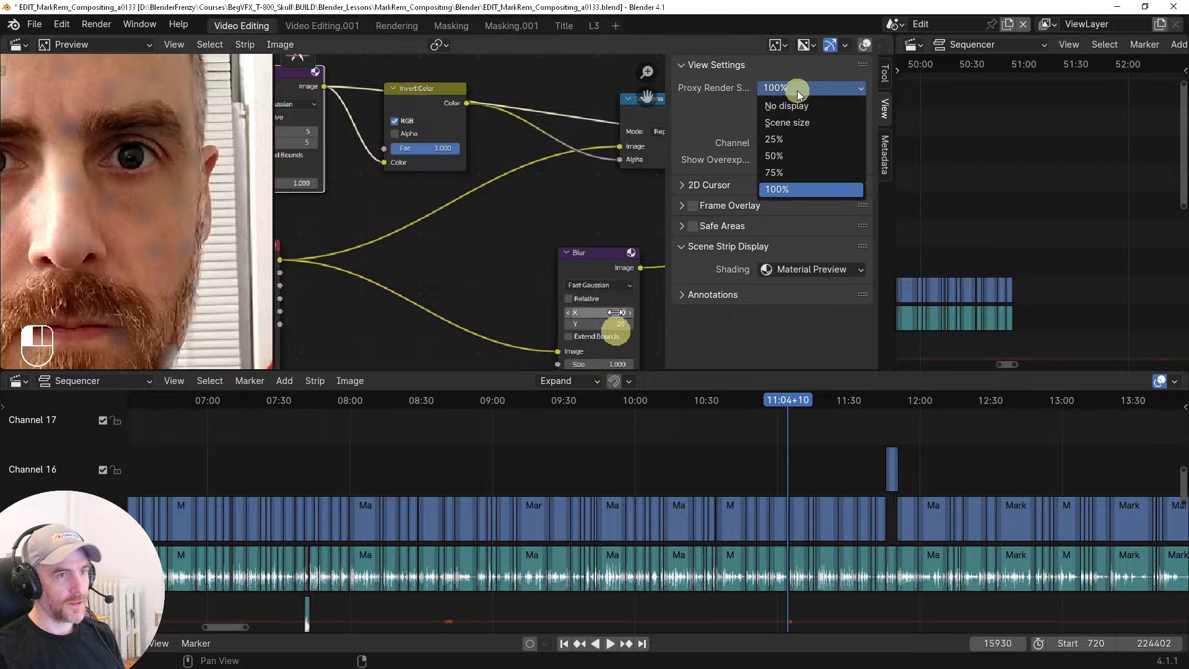
click(788, 139)
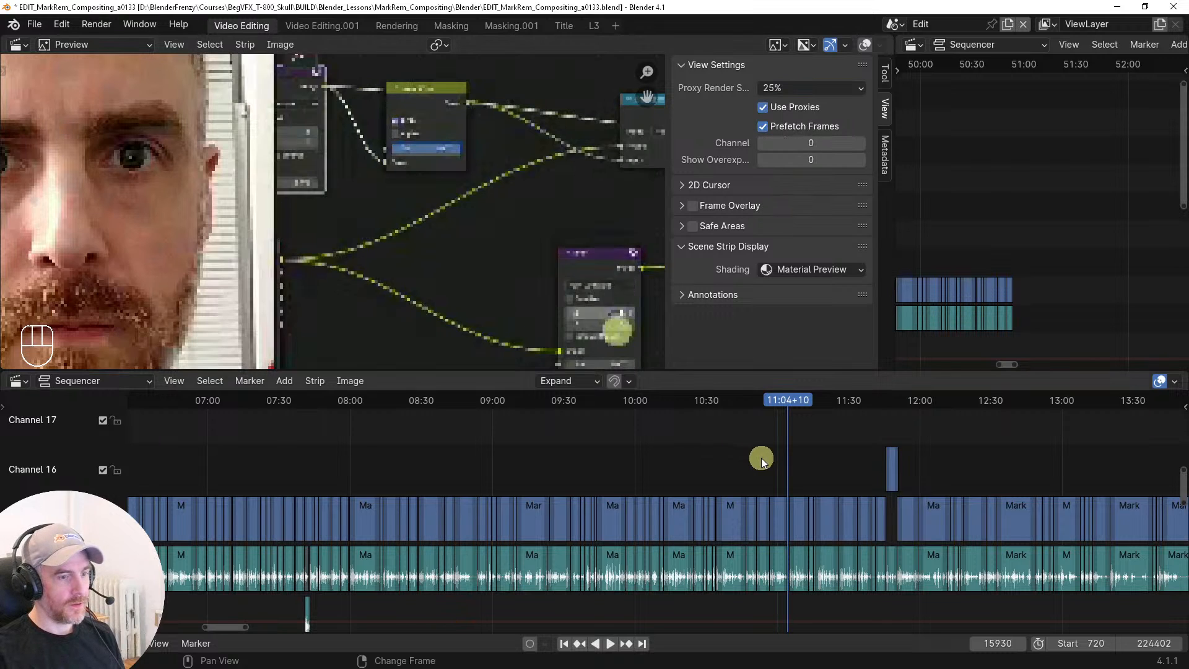
key(space)
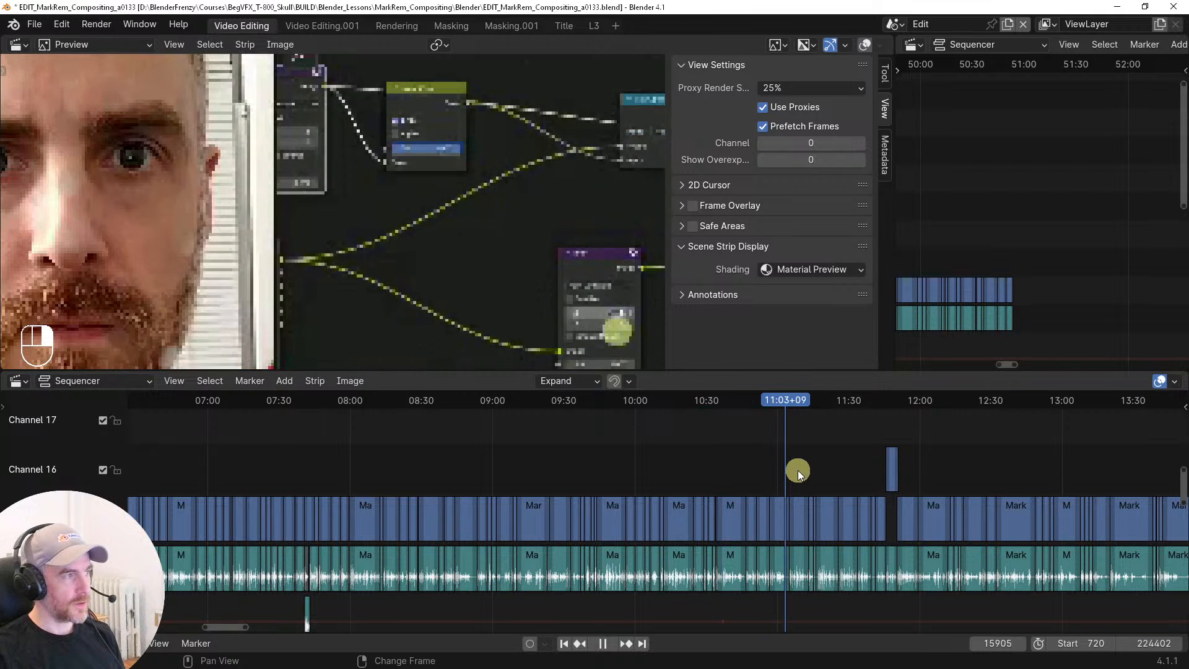
drag(867, 429, 1028, 426)
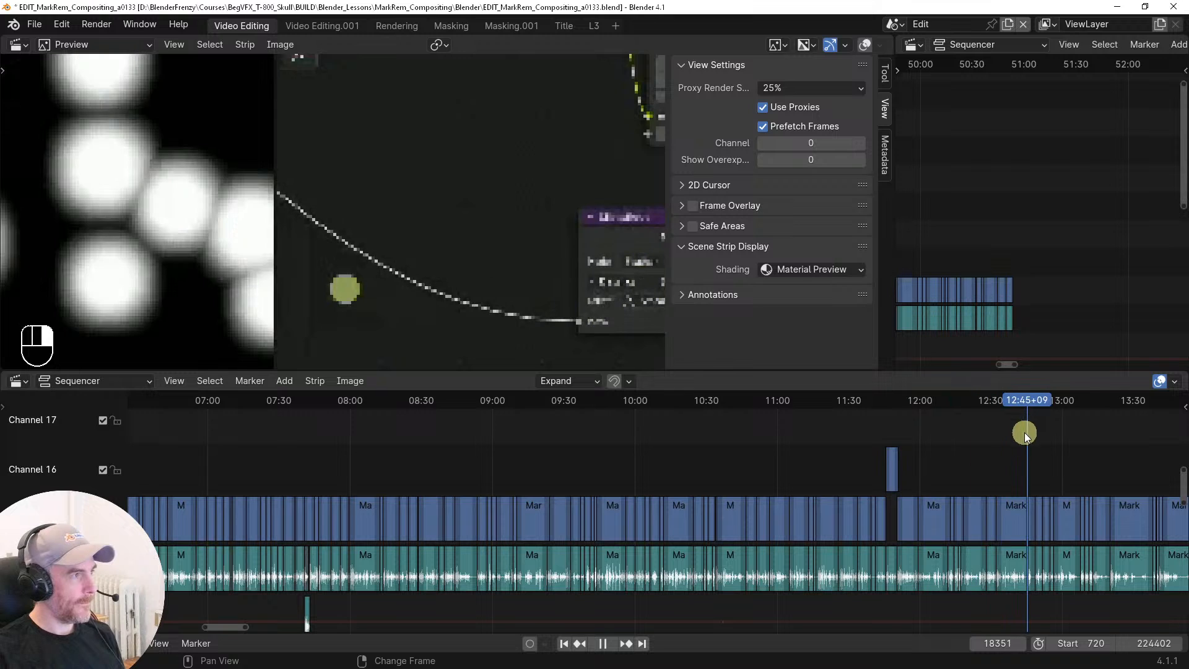
Scrub across the whole edit to about 19:23, play it briefly and go back to review earlier footage
ctrl+middle_drag(964, 463, 700, 467)
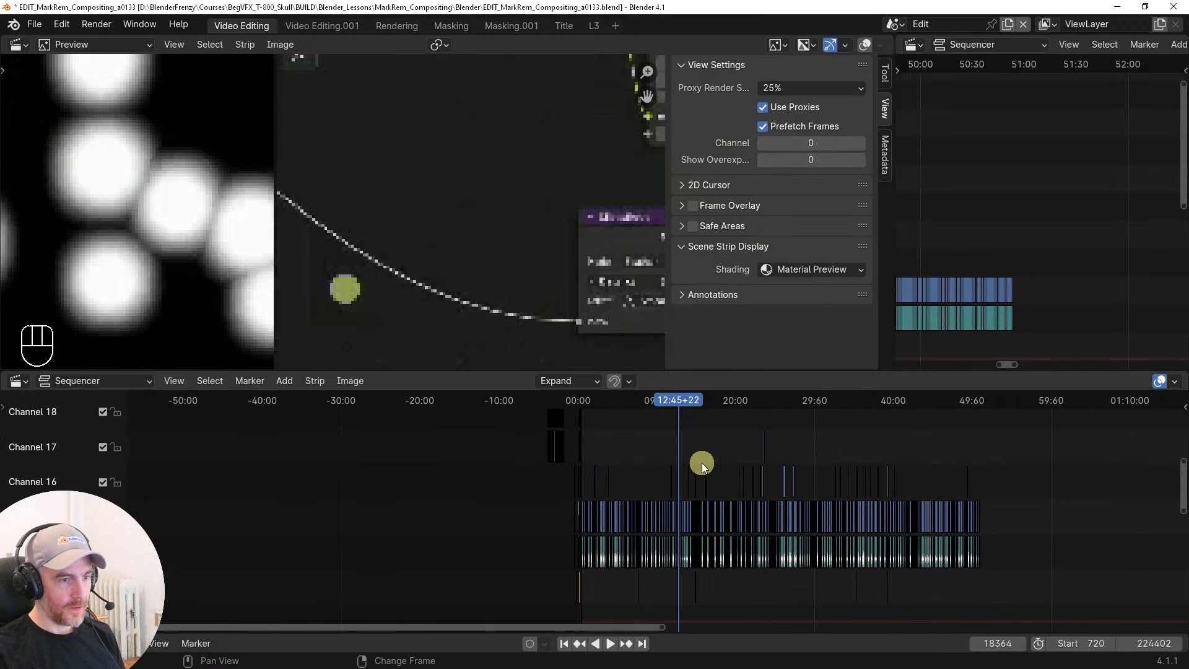
drag(689, 452, 730, 445)
key(space)
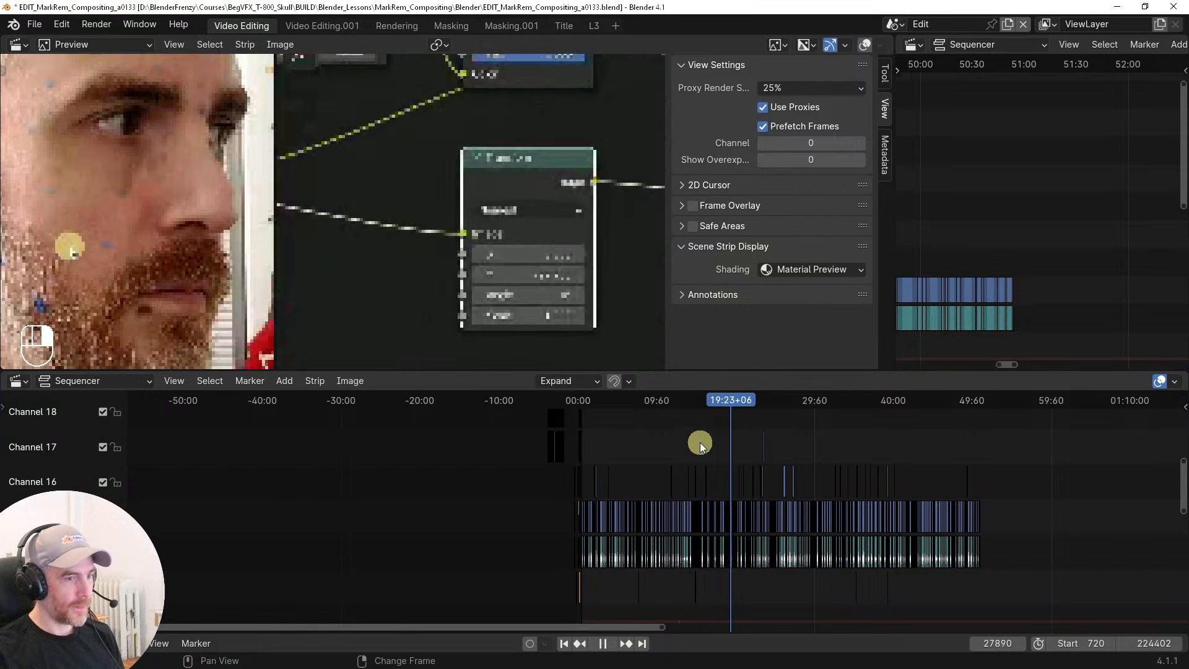
click(675, 441)
drag(679, 441, 697, 440)
Scrub back to about 11:16 and 08:44 on a closer timeline view, playing the footage briefly
middle_drag(689, 509, 265, 497)
middle_drag(953, 454, 687, 451)
drag(709, 454, 655, 452)
click(600, 446)
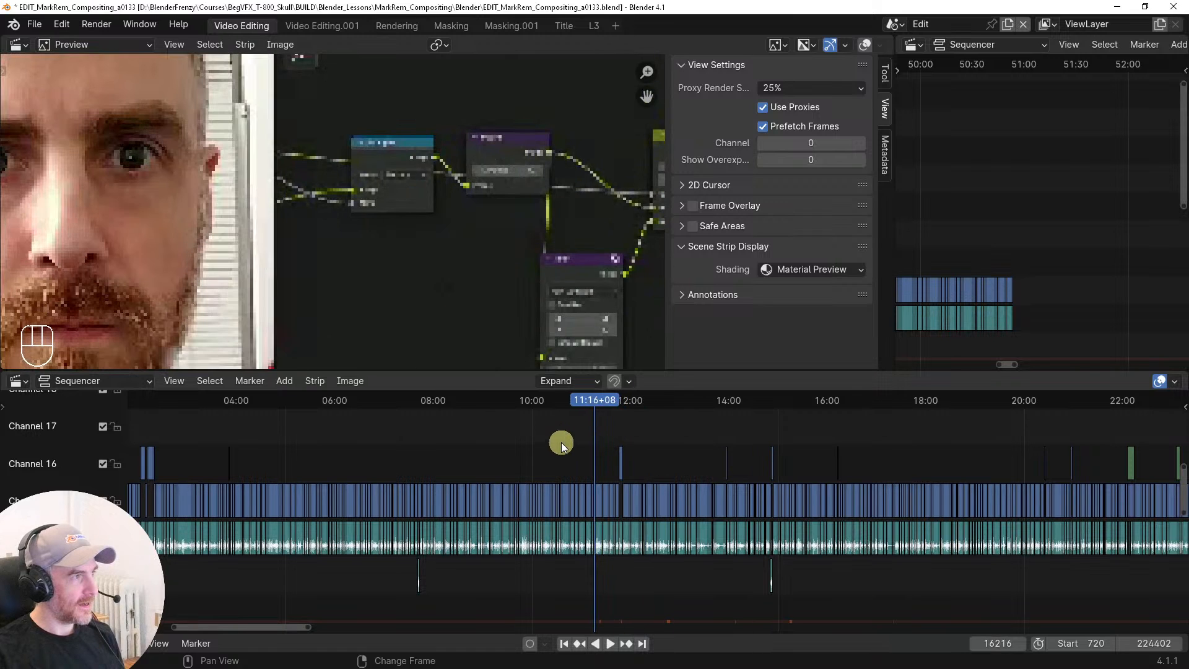
click(470, 442)
key(space)
key(space)
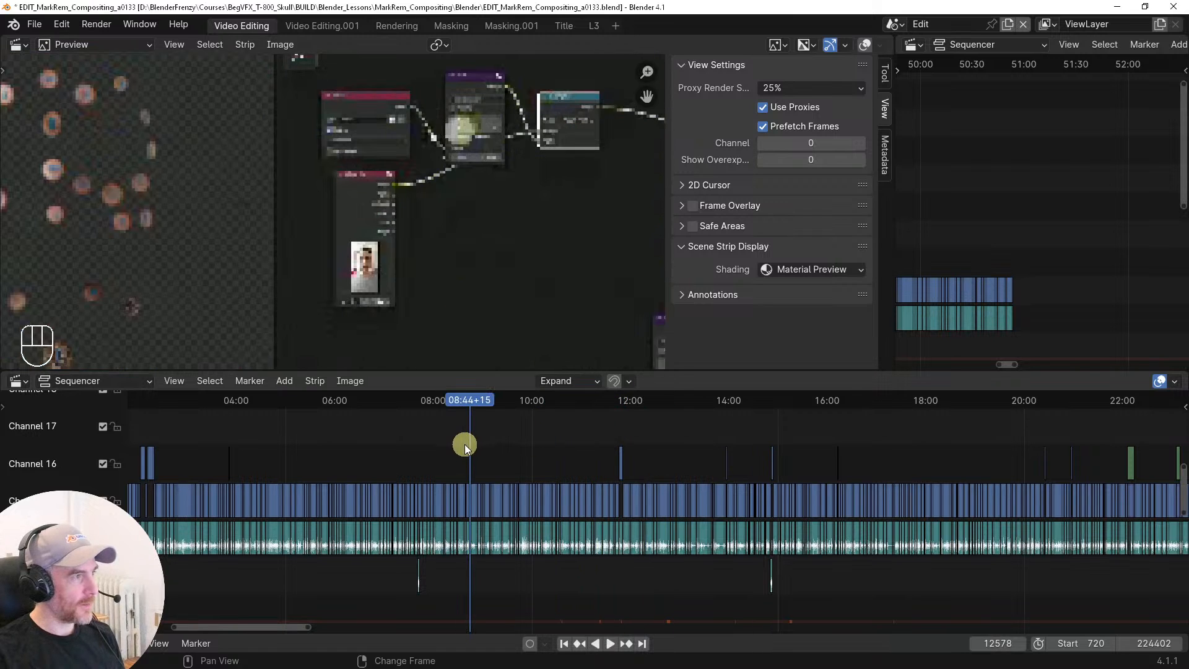
Move the playhead between about 08:27, 07:53 and 08:05, ending at 07:56, to find the face marker footage
click(457, 444)
ctrl+scroll(641, 455, left, 6)
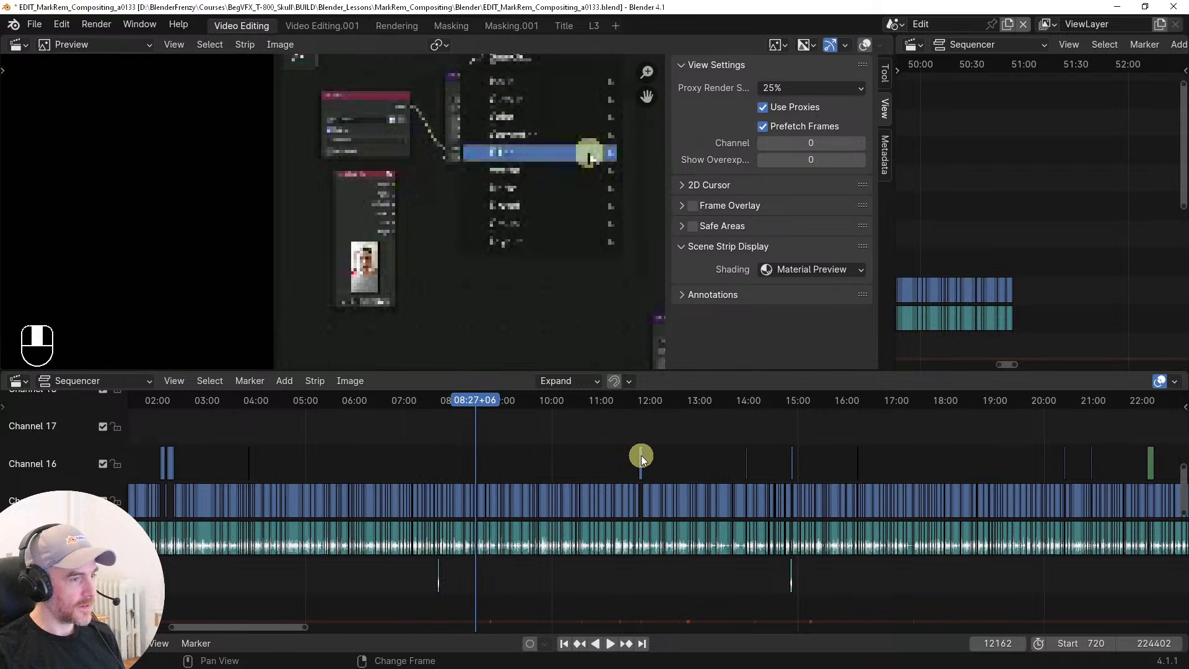
ctrl+middle_drag(520, 451, 557, 454)
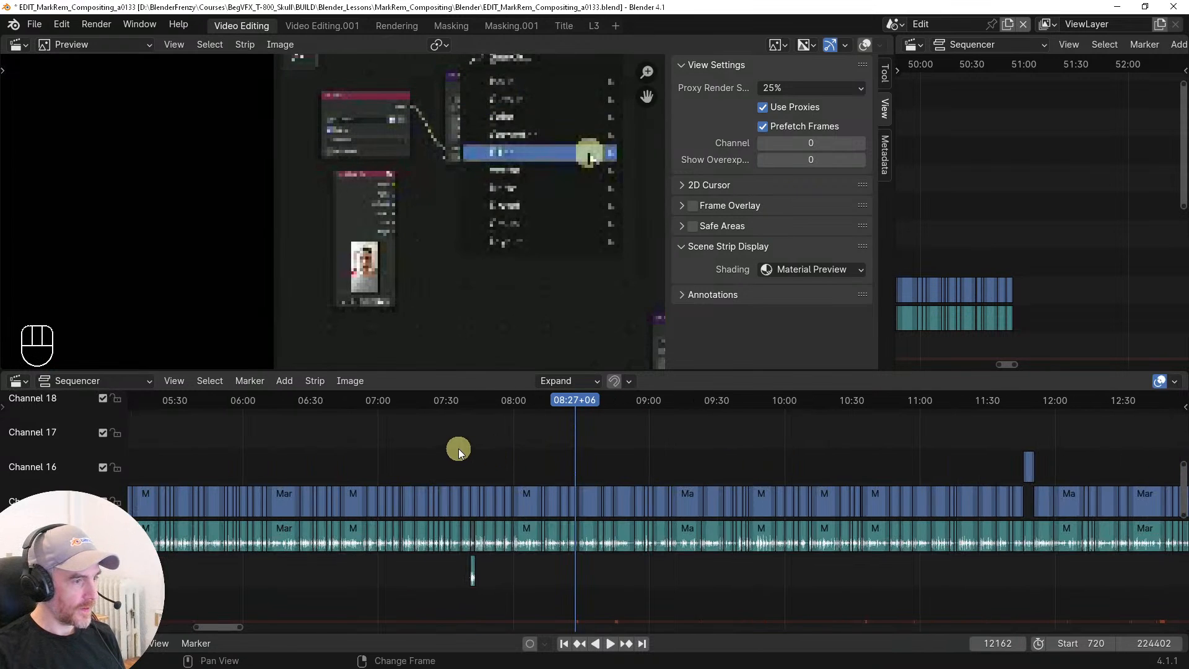
click(458, 448)
click(500, 451)
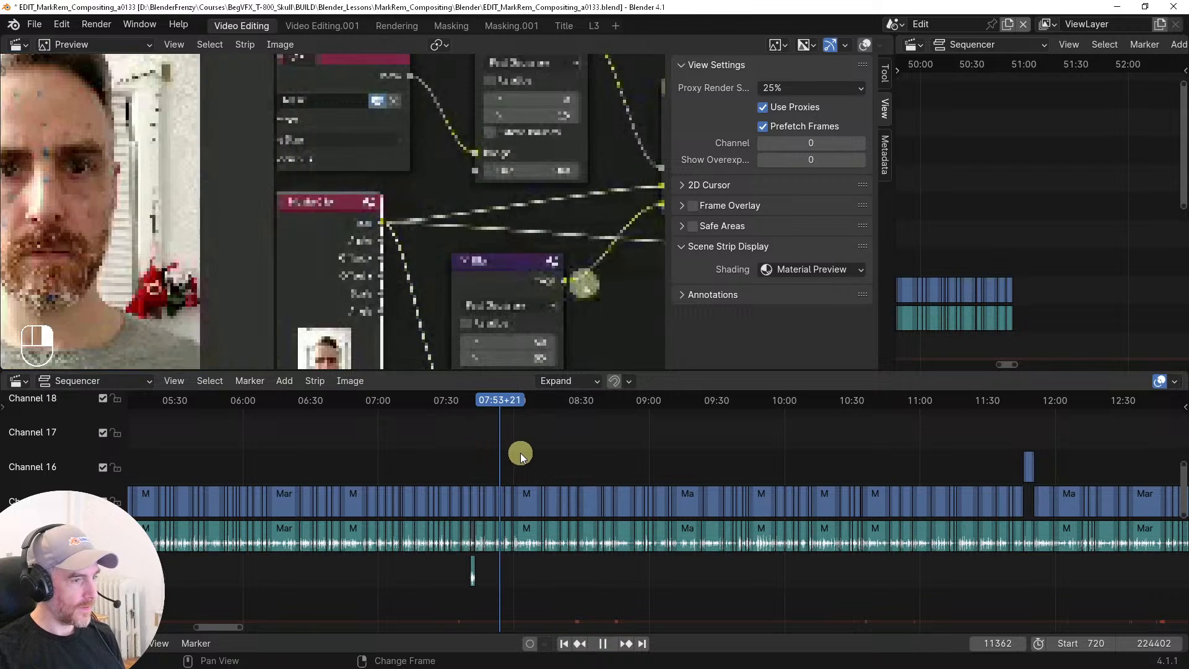
click(524, 455)
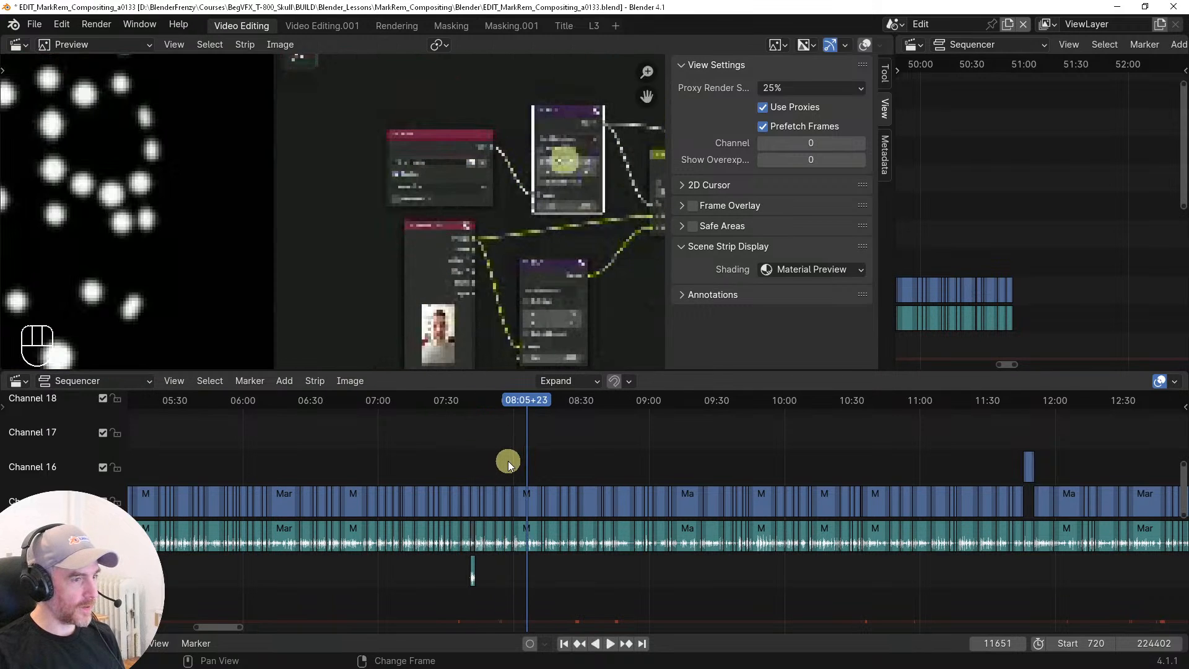
click(503, 463)
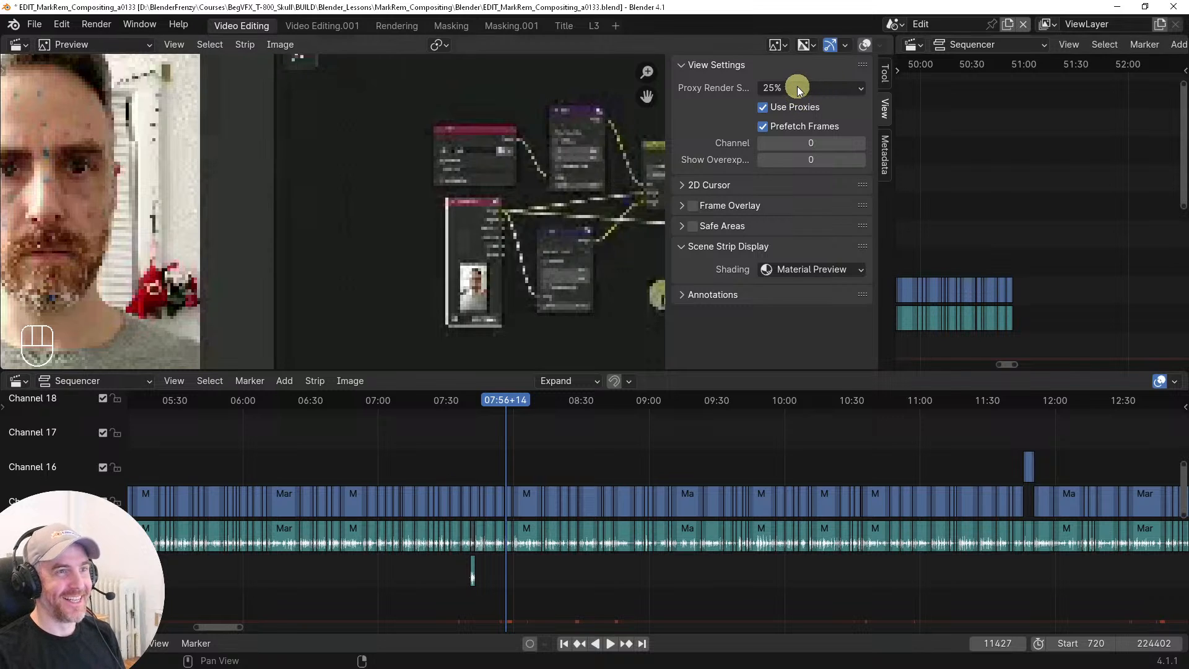
Set the preview's proxy render size to 100% and compare the face markers with the blurred mask between about 07:56 and 08:02
click(861, 88)
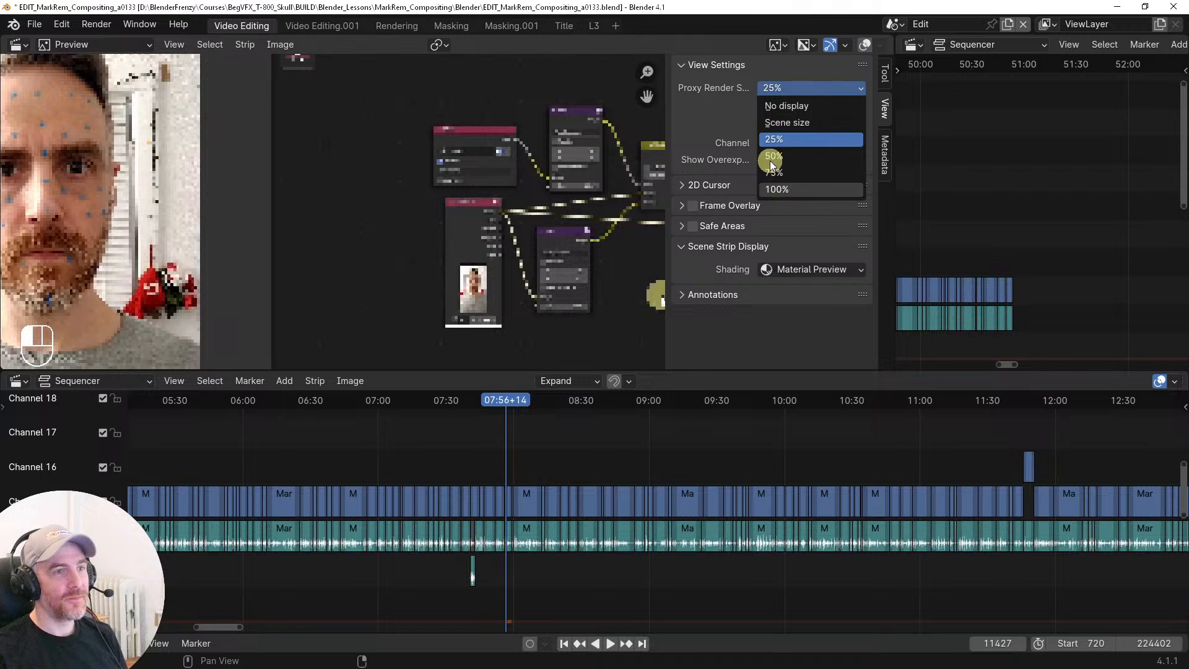
click(779, 189)
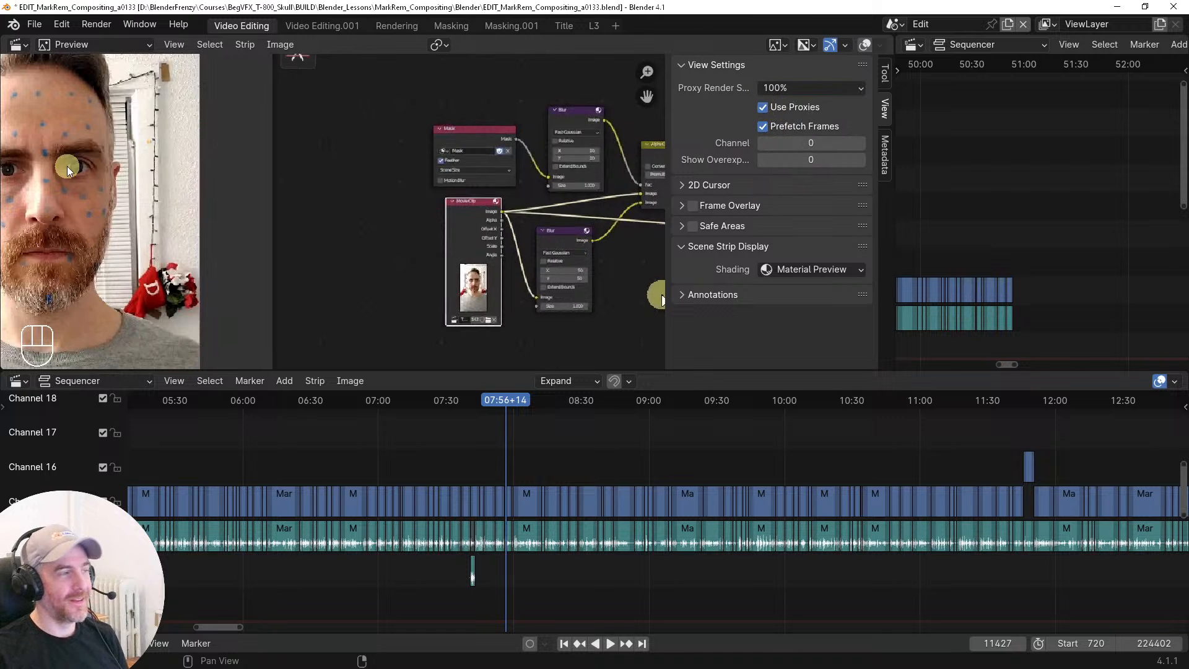
middle_drag(93, 173, 340, 198)
scroll(326, 244, up, 2)
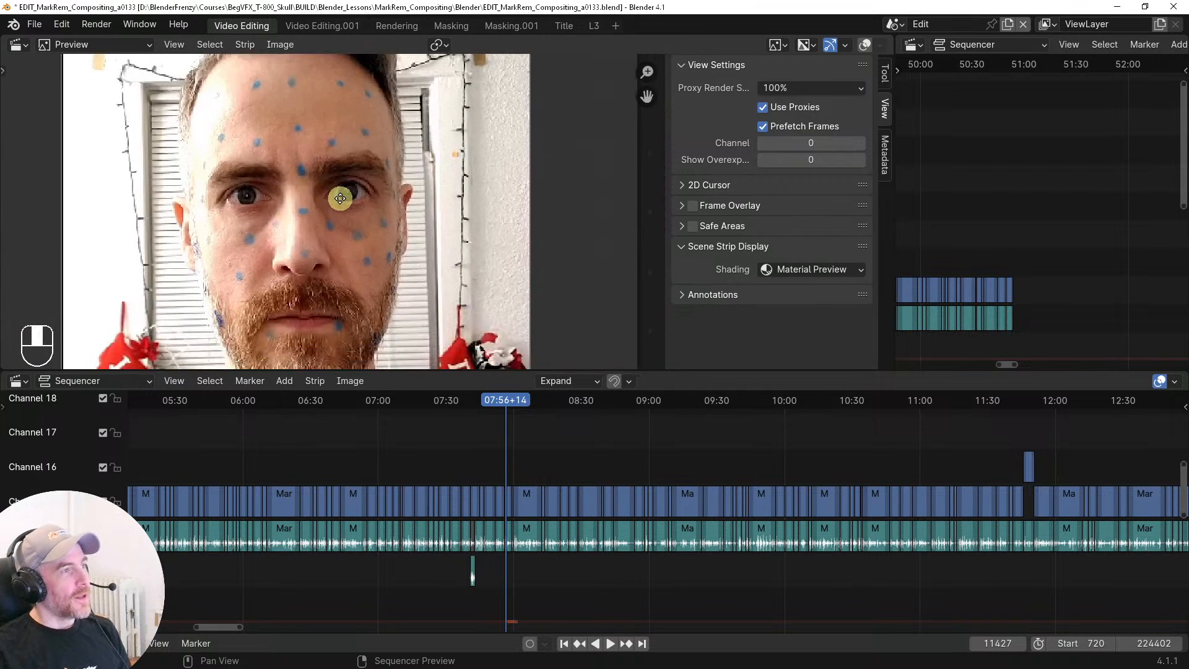
scroll(340, 199, down, 1)
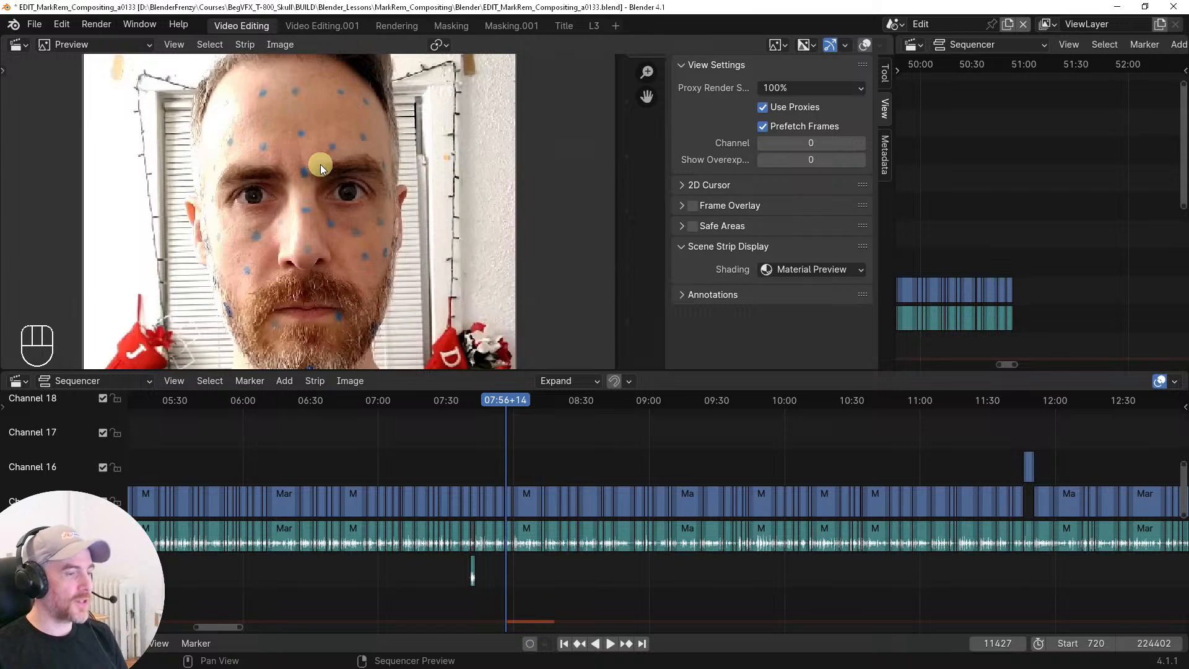
click(519, 463)
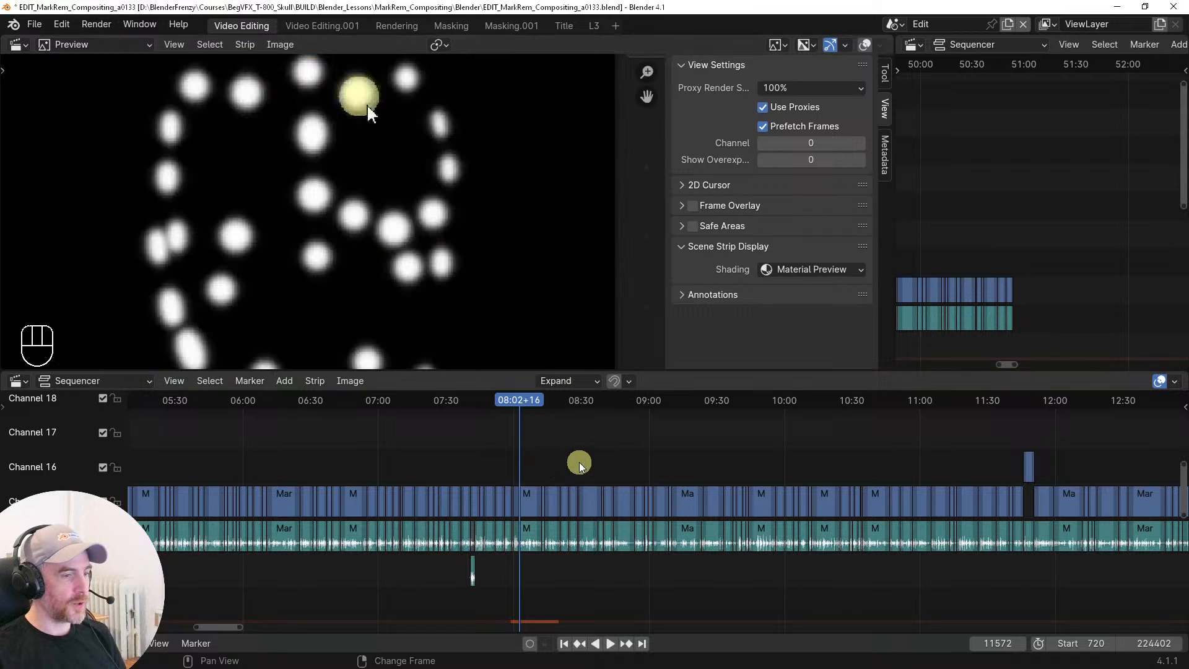
key(Page_Down)
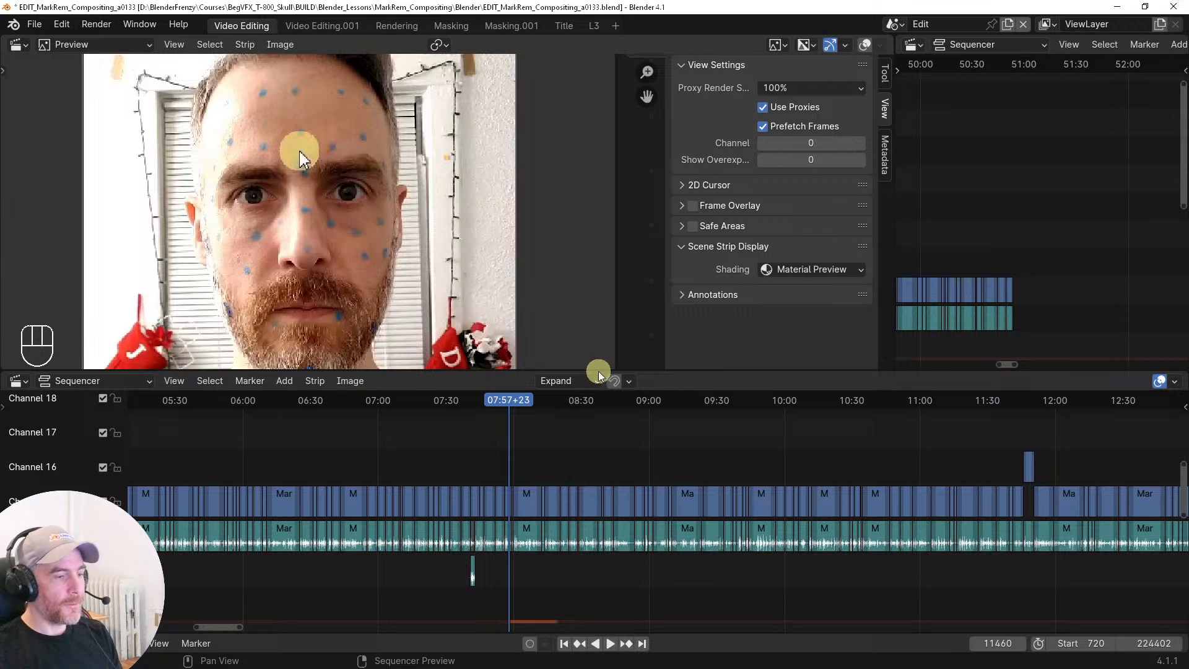
Look over the strip layout of the whole edit in the timeline, from the start to its end
ctrl+middle_drag(838, 456, 663, 456)
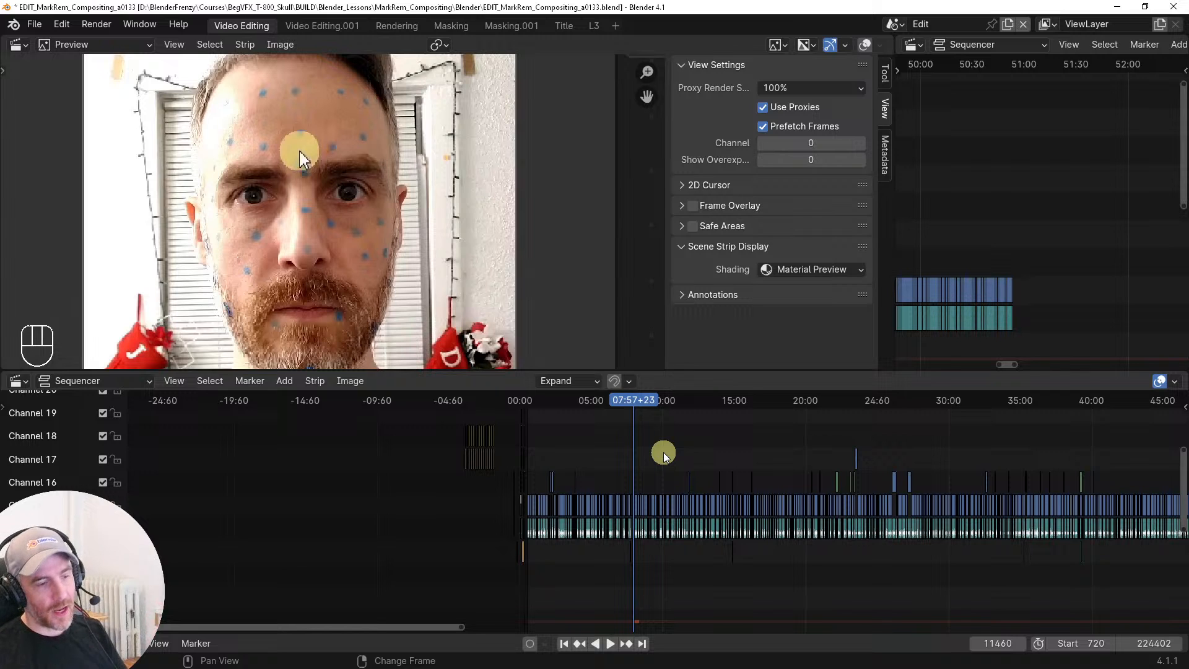
middle_drag(815, 454, 588, 447)
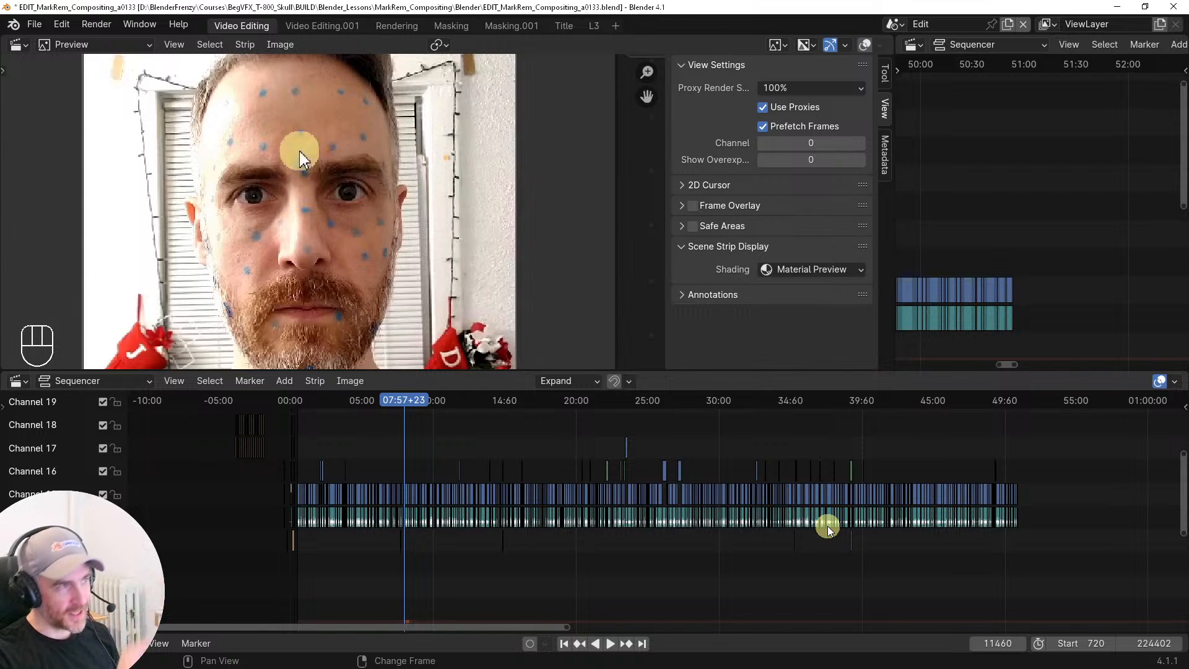
middle_drag(458, 438, 528, 446)
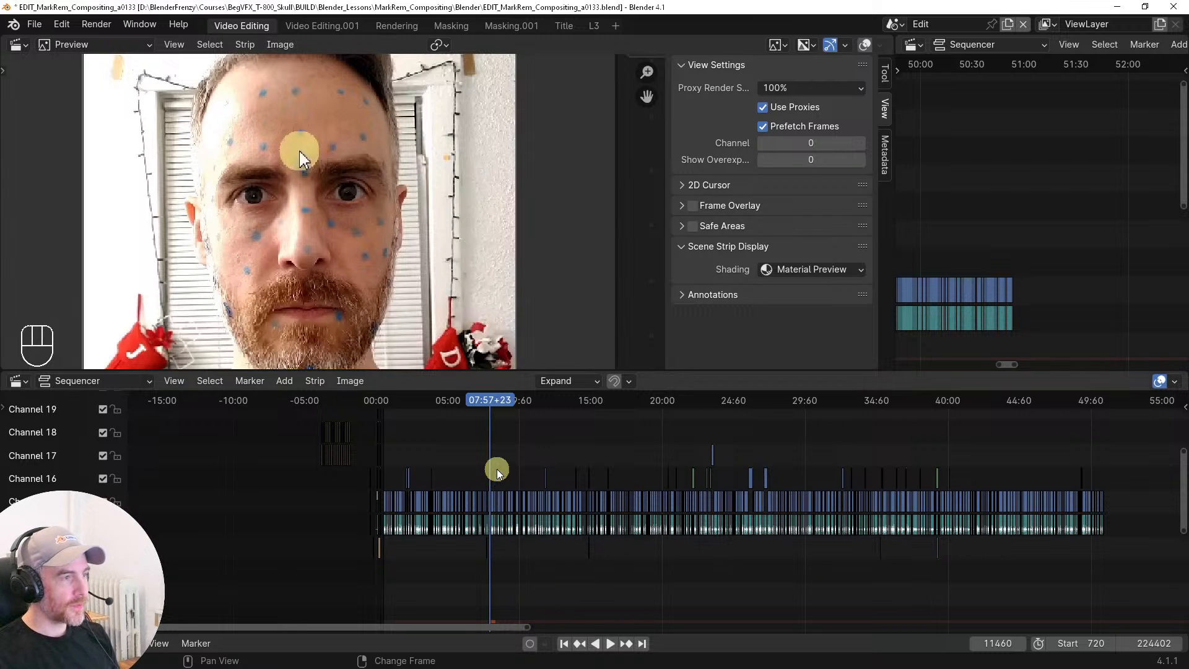
middle_drag(557, 445, 686, 442)
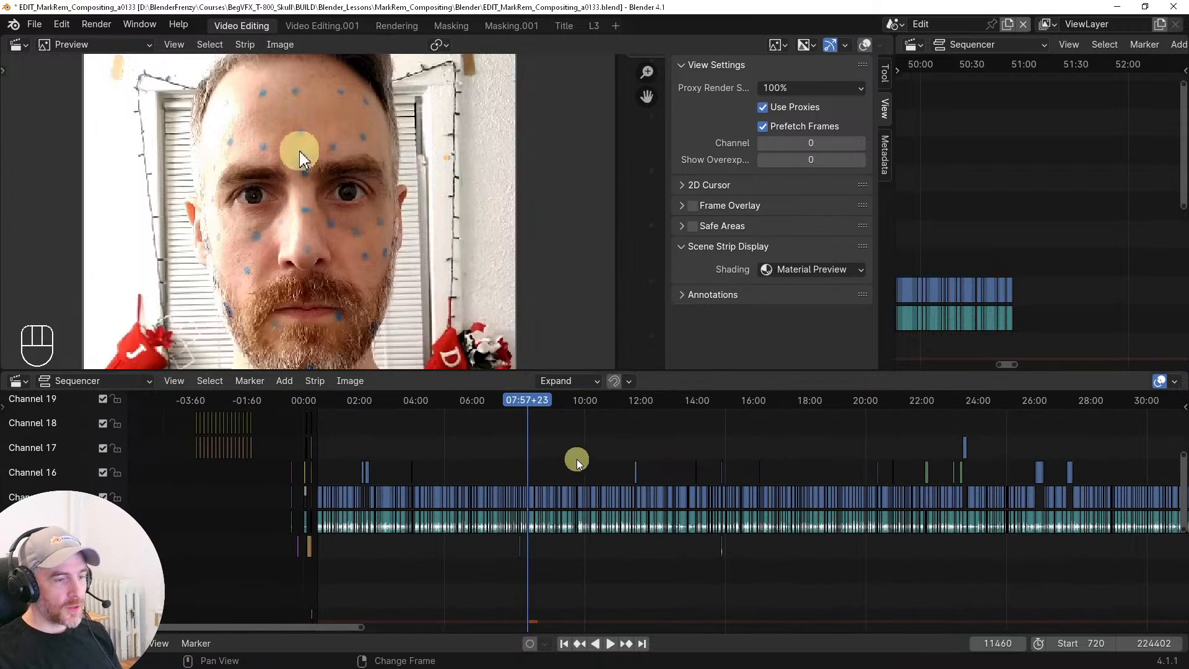
middle_drag(788, 457, 634, 455)
middle_drag(706, 452, 695, 451)
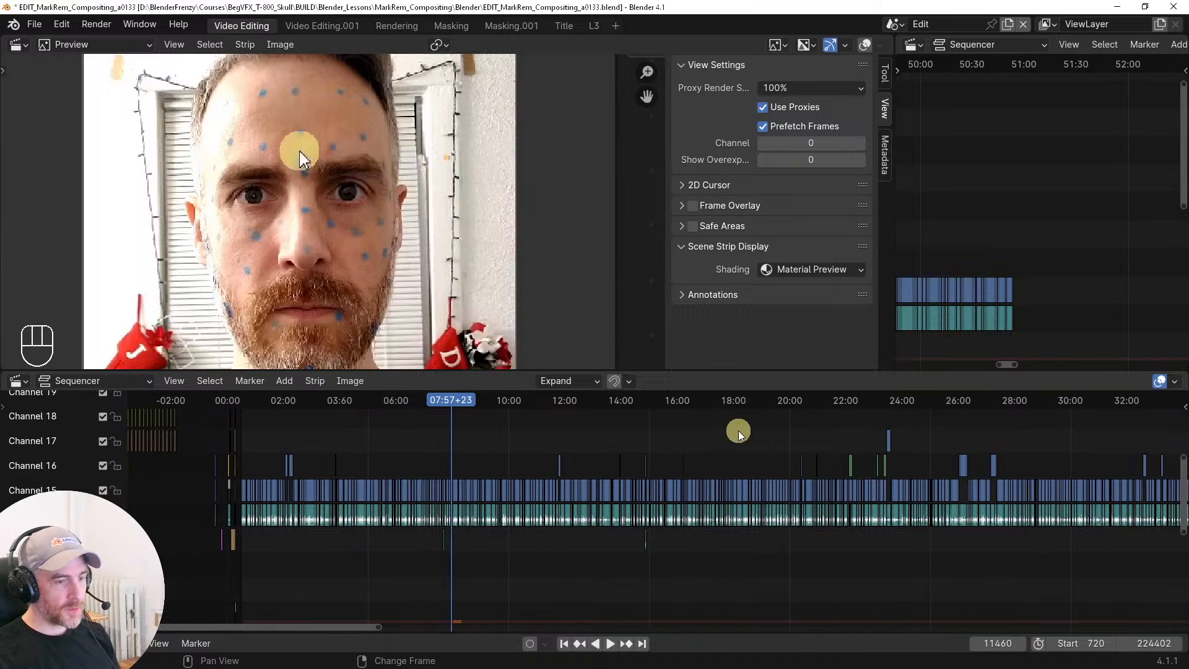
Move the playhead to about 16:36 and on to about 19:04 to examine the side view of the face
click(695, 431)
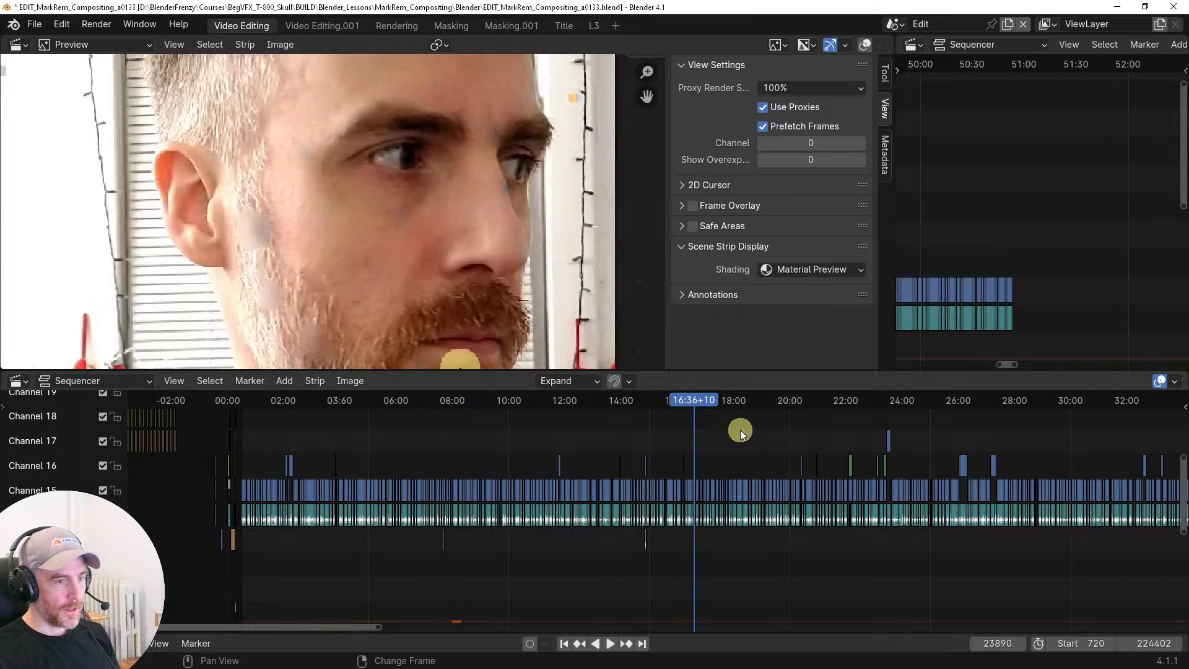
right_click(725, 431)
middle_drag(641, 433, 585, 437)
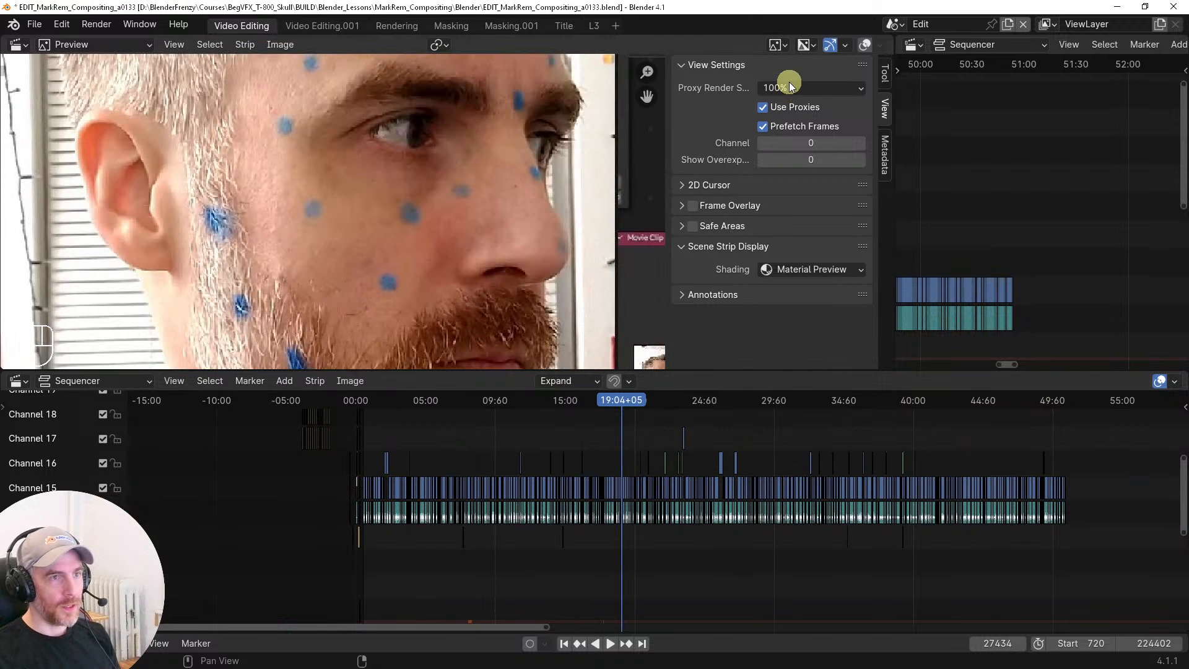
Set the preview's proxy render size back to 25% and show more of the frame in the preview
click(786, 87)
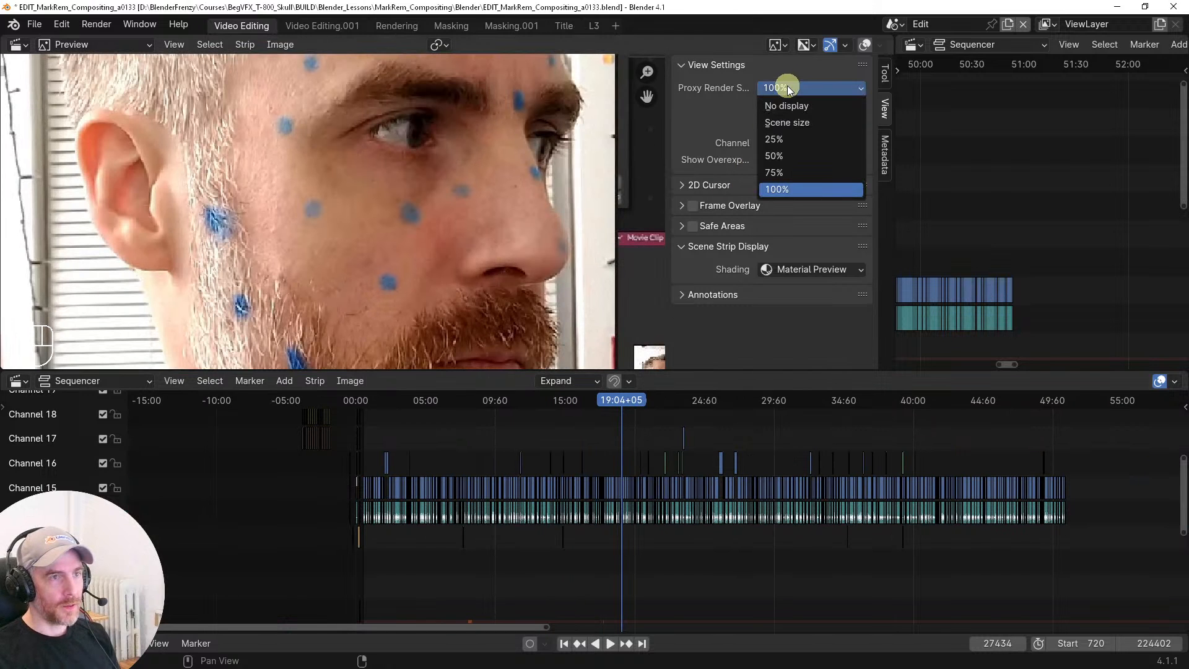
click(778, 139)
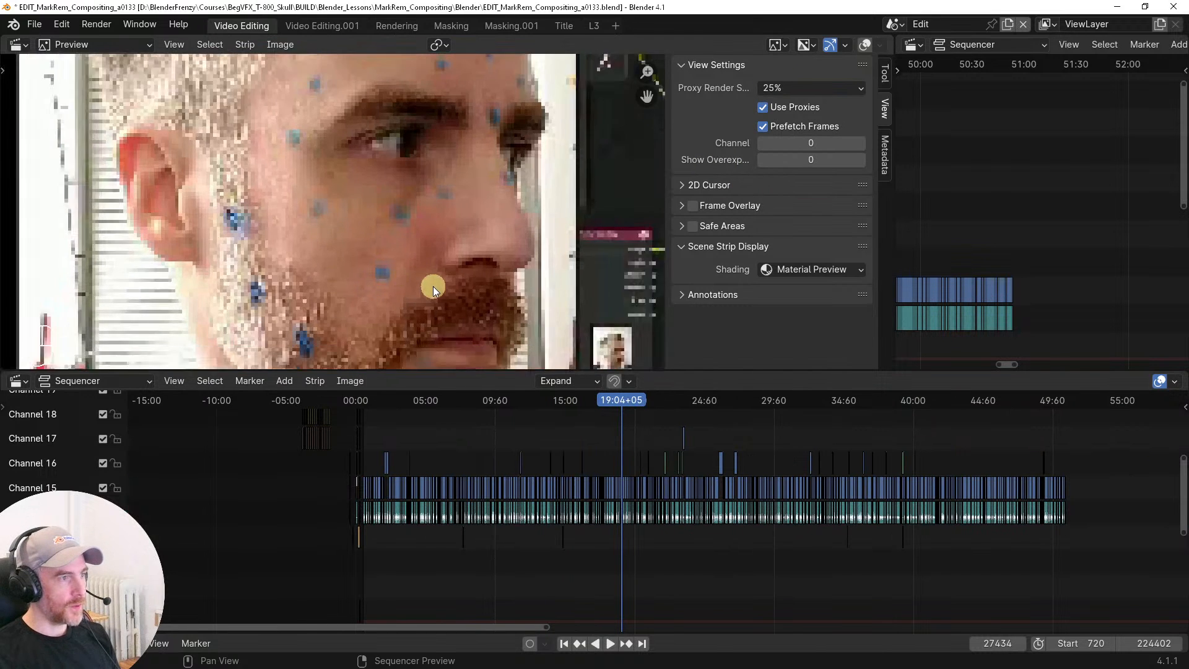
scroll(433, 286, down, 1)
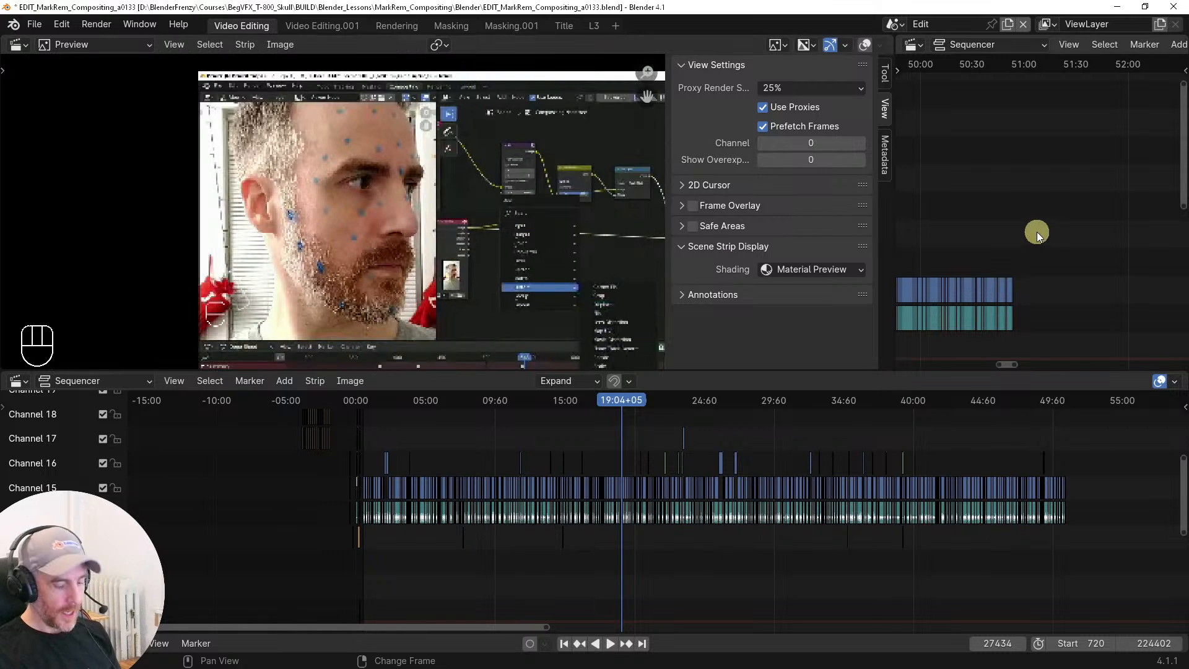
Show the Cache Settings in the upper Sequencer's sidebar and widen that area slightly
key(n)
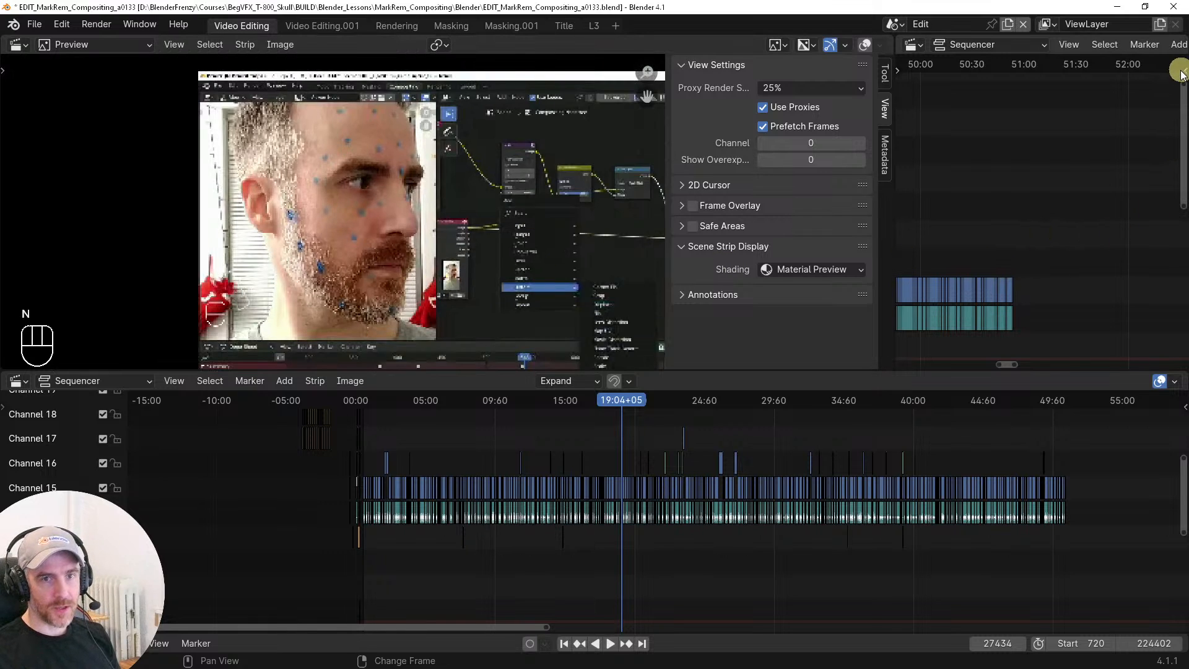
key(n)
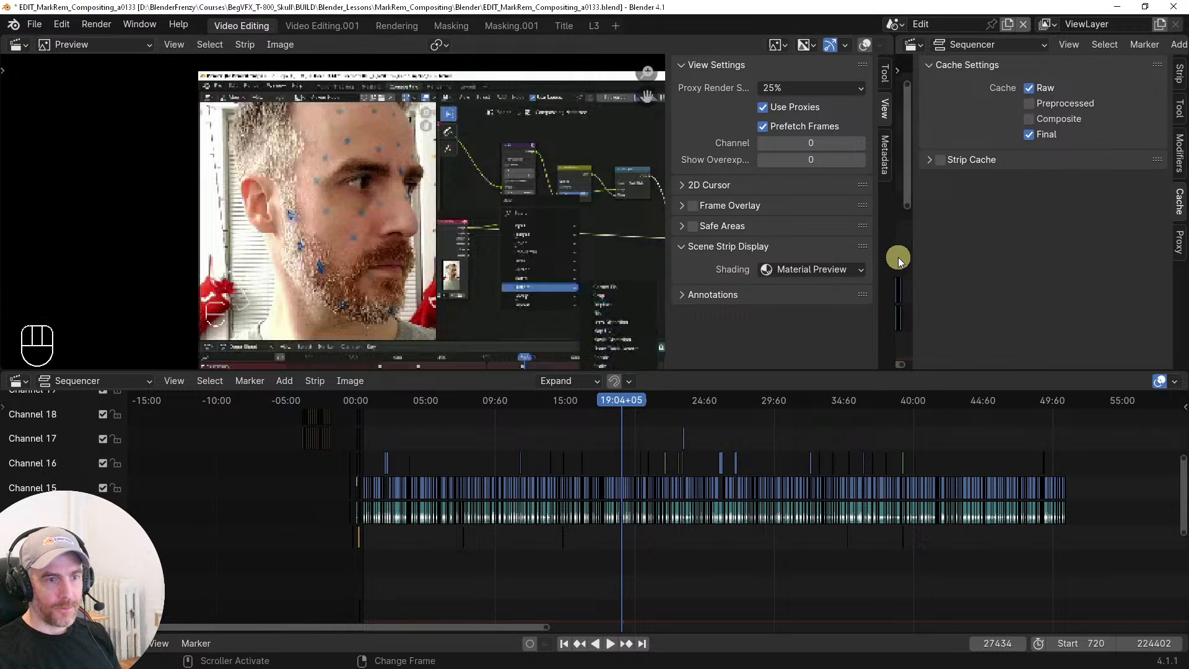
drag(897, 258, 867, 252)
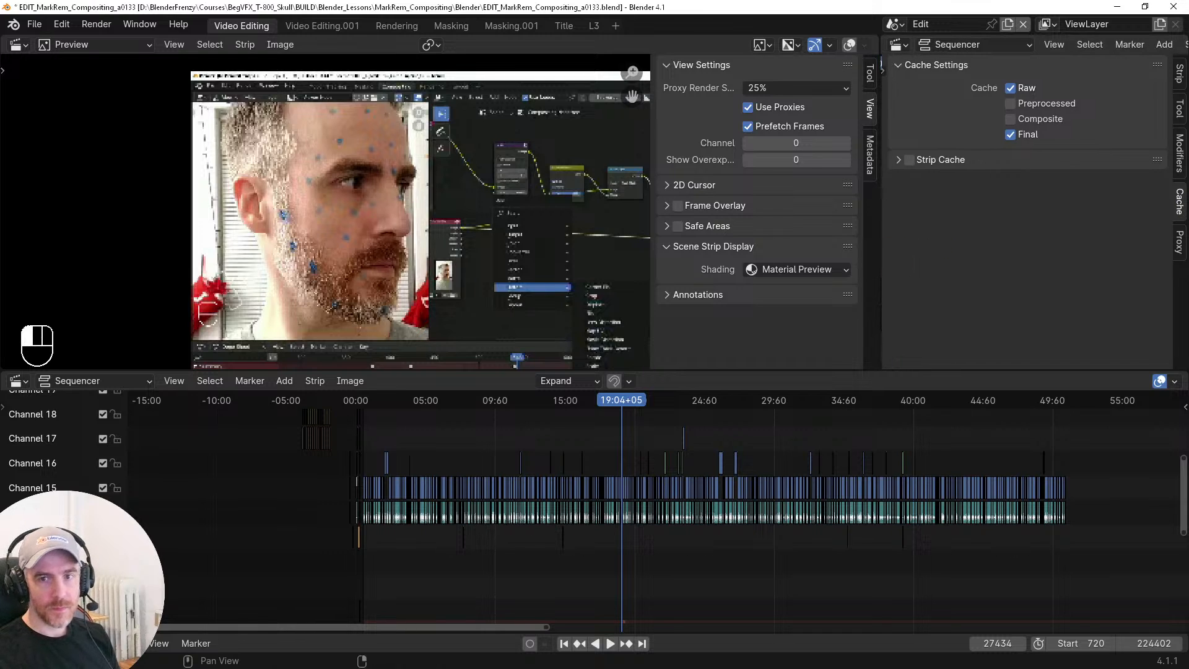
Show the Proxy Settings in the upper Sequencer's sidebar, and play the edit briefly from about 18:22
click(1176, 241)
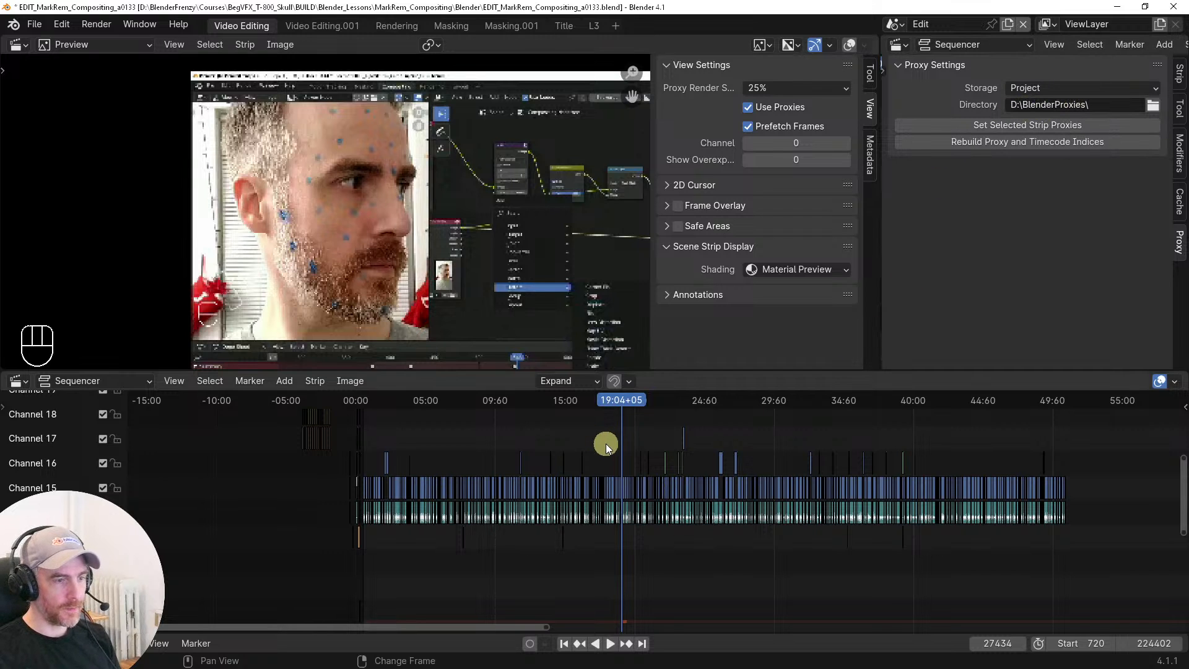
drag(626, 448, 639, 451)
ctrl+middle_drag(641, 447, 536, 448)
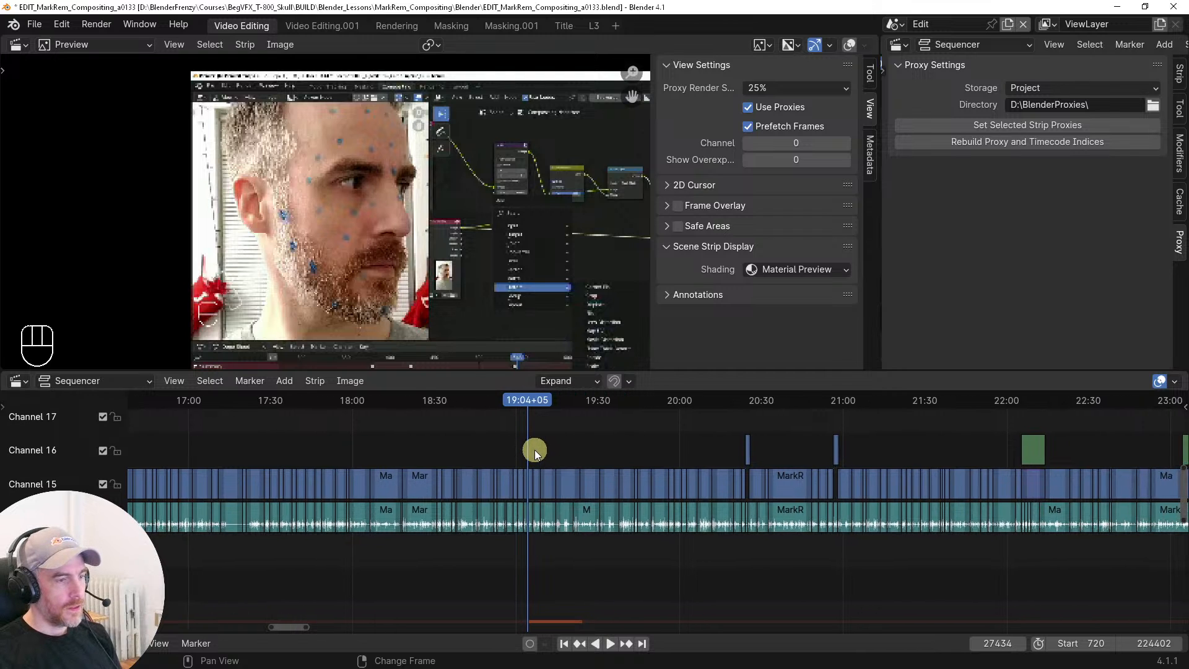
mouse_move(536, 448)
mouse_down()
mouse_move(608, 451)
mouse_move(551, 452)
mouse_up()
middle_drag(520, 442, 749, 446)
click(775, 440)
key(space)
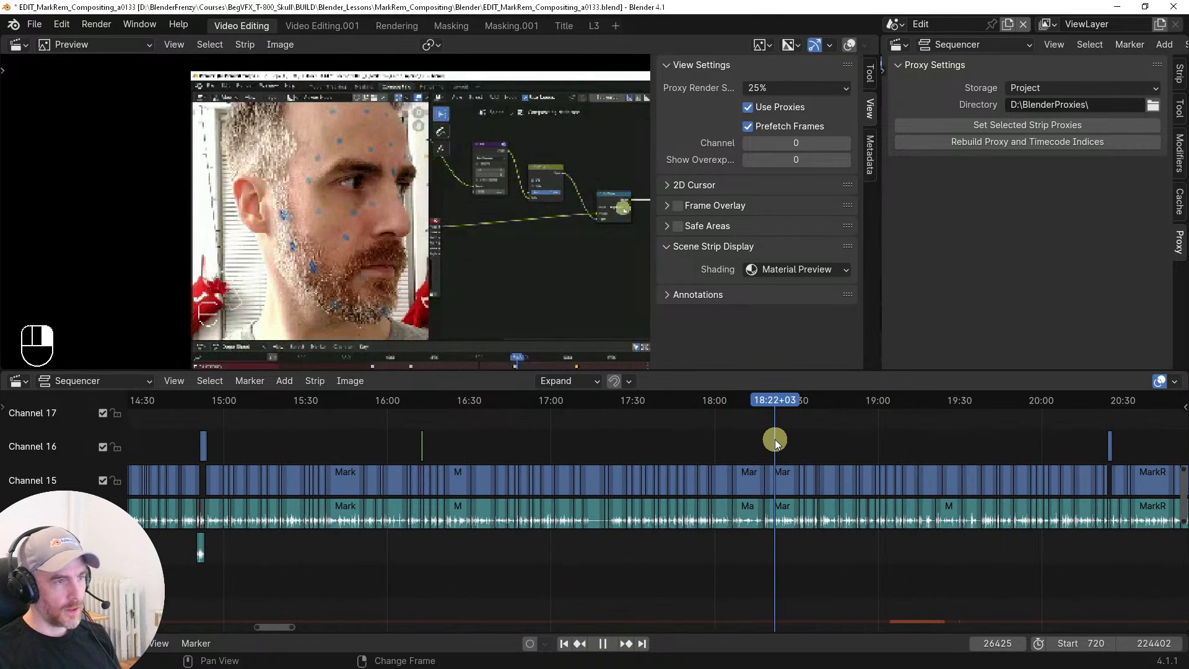
key(space)
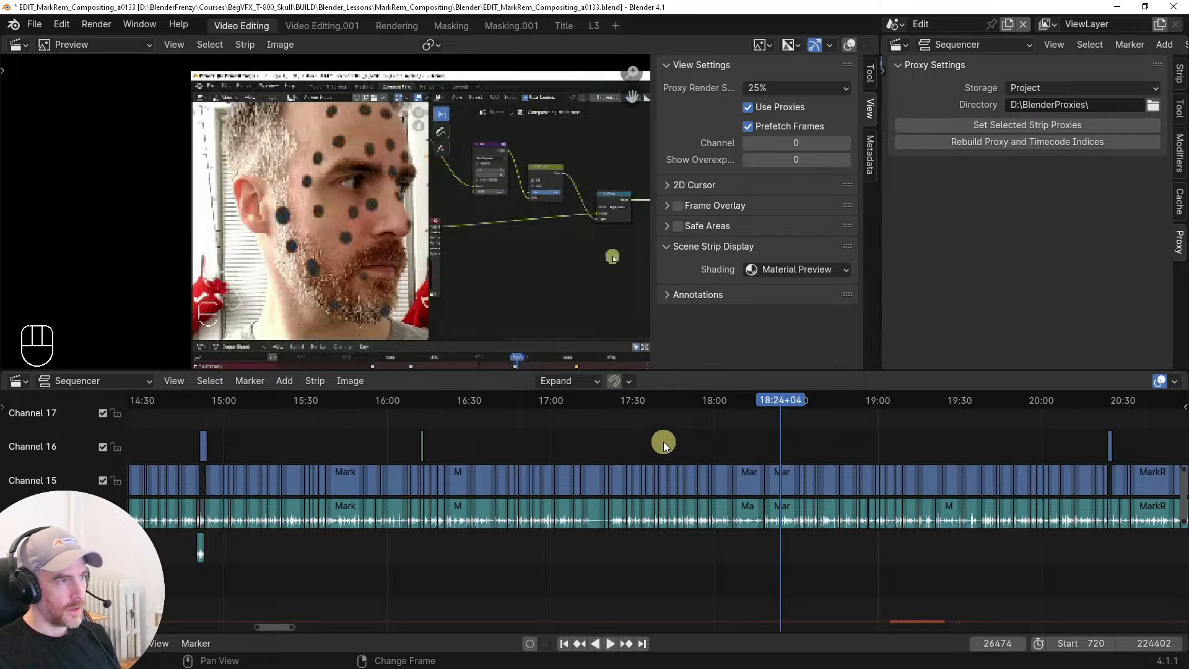
Play the edit from about 17:48 to about 18:00 to review the section before the nodes are added
click(681, 439)
key(space)
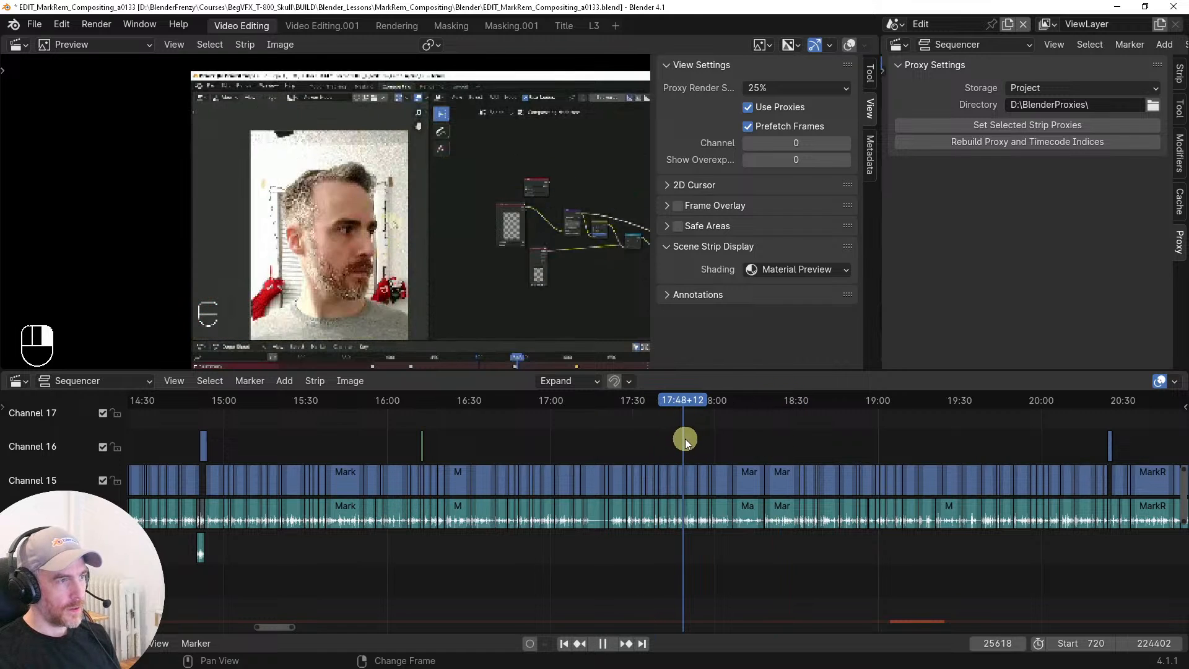
click(692, 439)
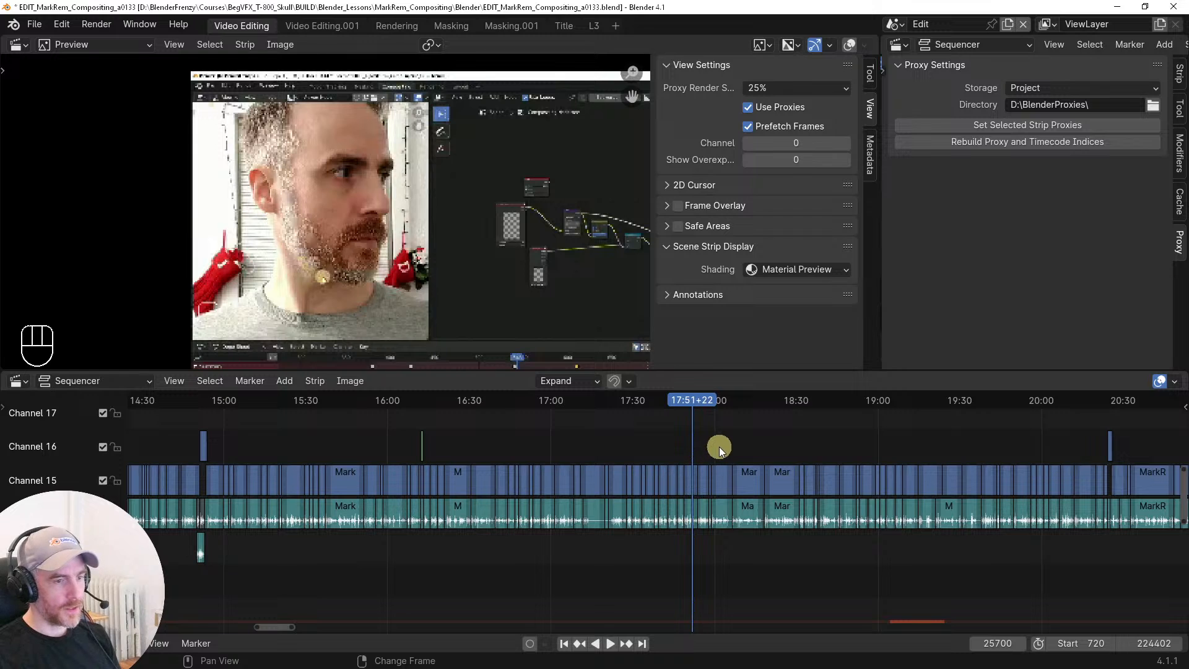
key(space)
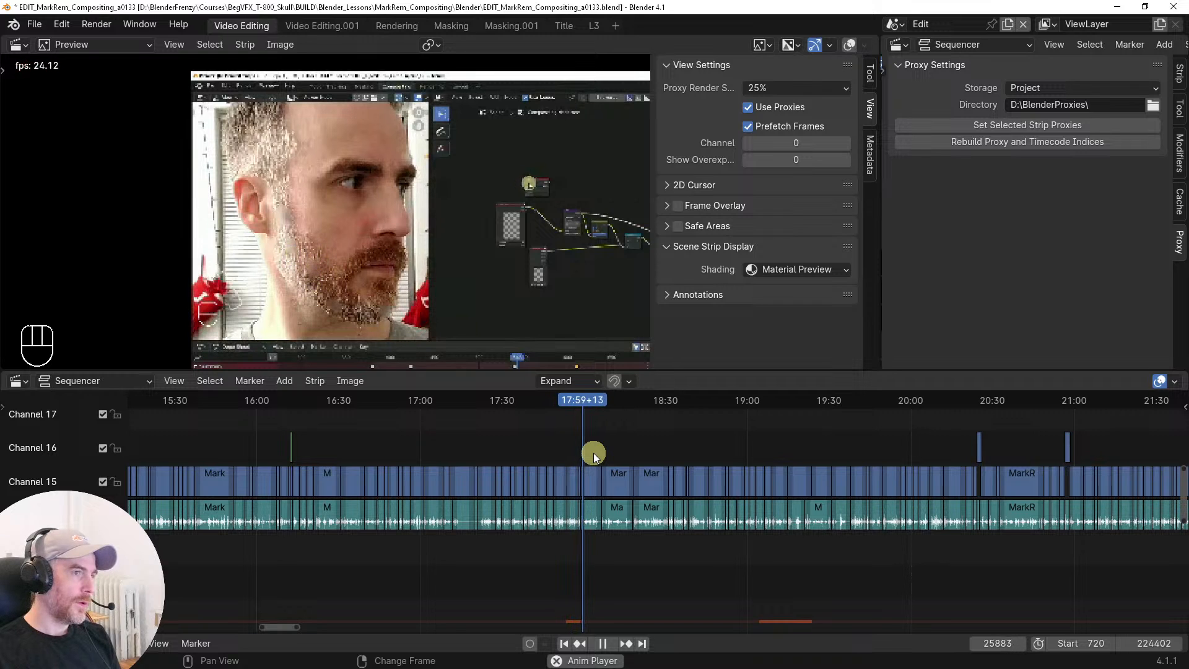
key(space)
Replay the passage from about 17:54 and again from about 17:46, stopping at the cut near 17:53 as a possible split point
mouse_move(696, 446)
ctrl+middle_down()
mouse_move(727, 440)
mouse_move(712, 434)
ctrl+middle_up()
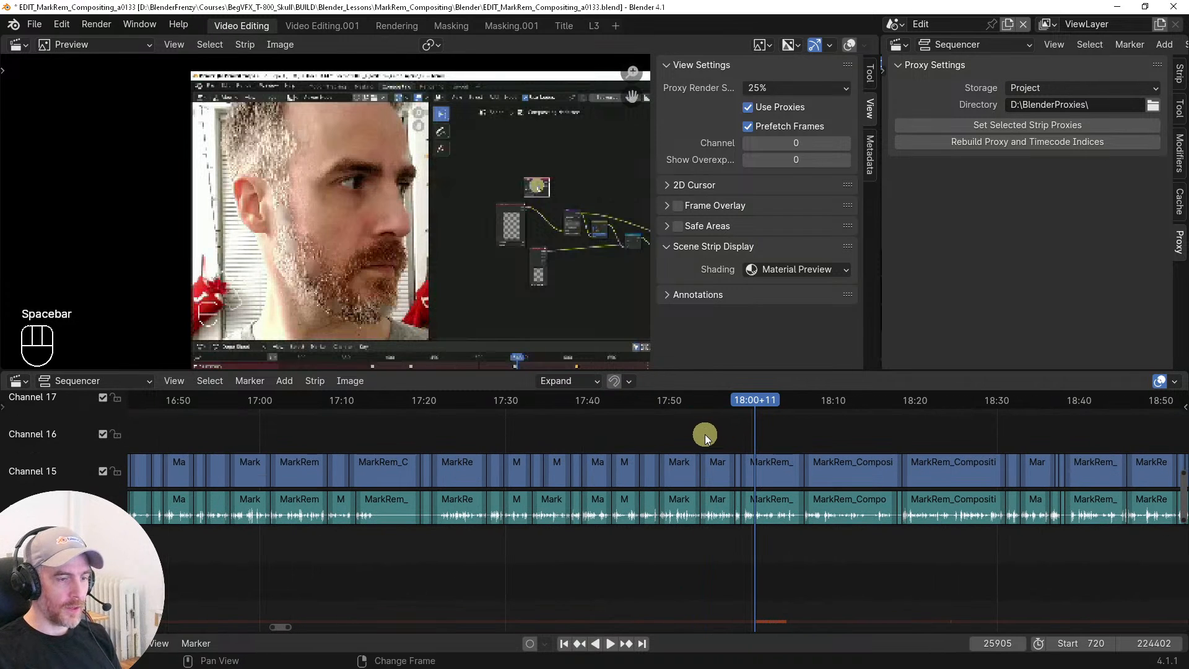
right_click(705, 433)
key(space)
key(space)
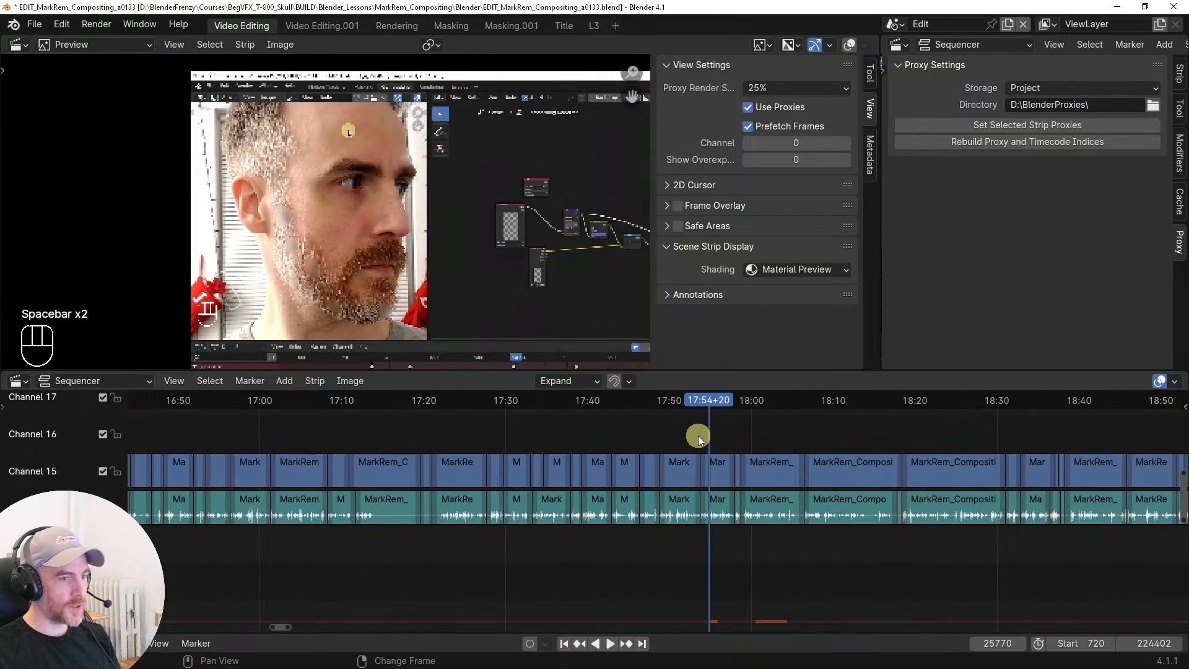
right_click(644, 433)
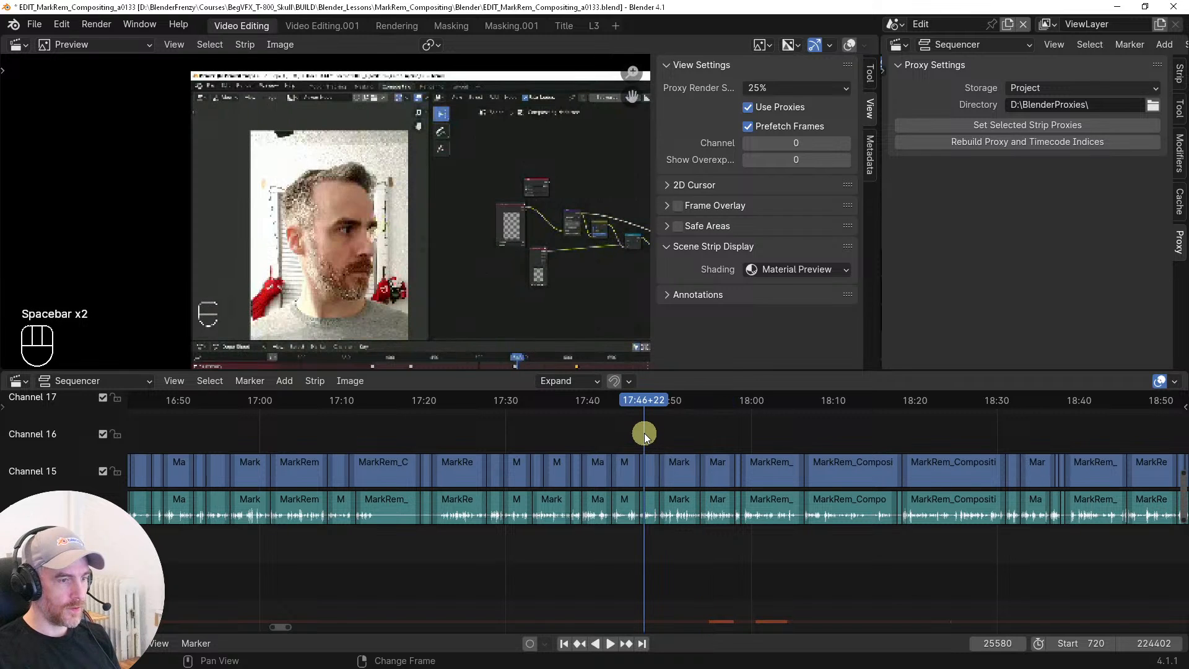
key(space)
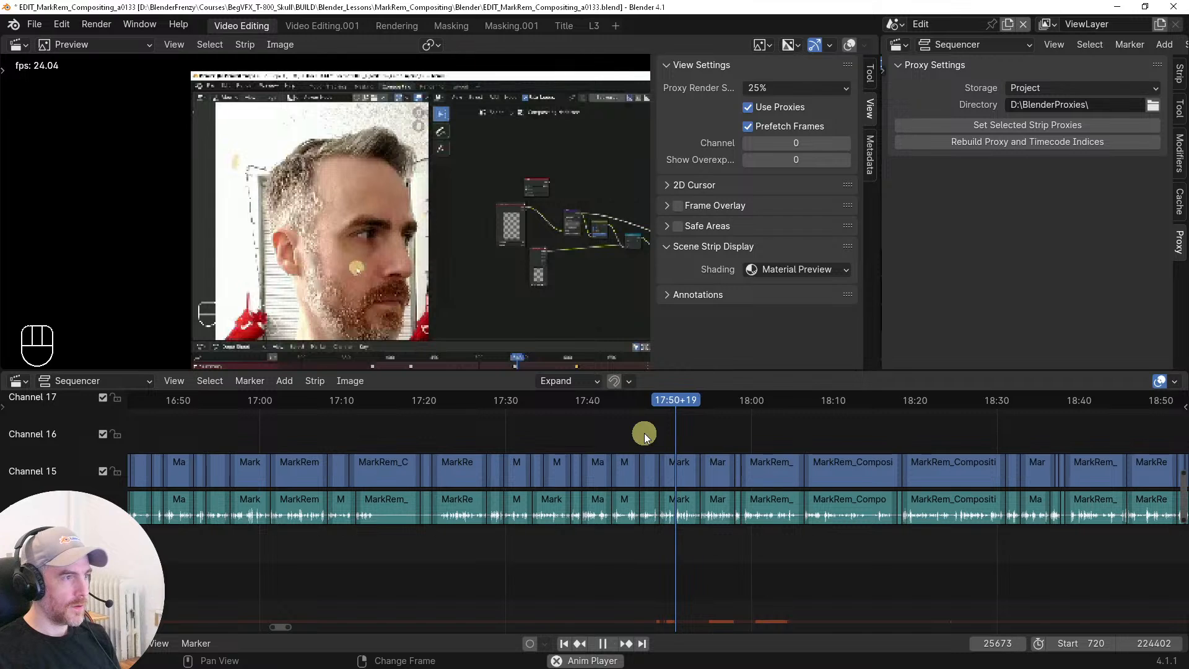
key(space)
key(space)
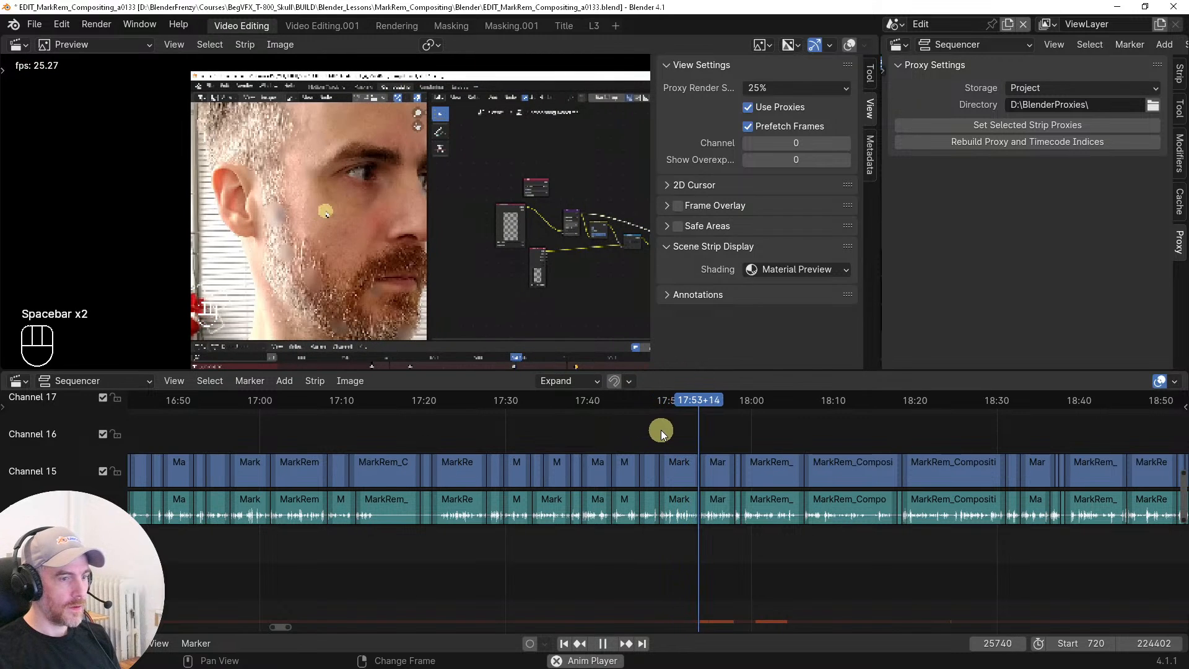
key(space)
middle_drag(665, 441, 629, 446)
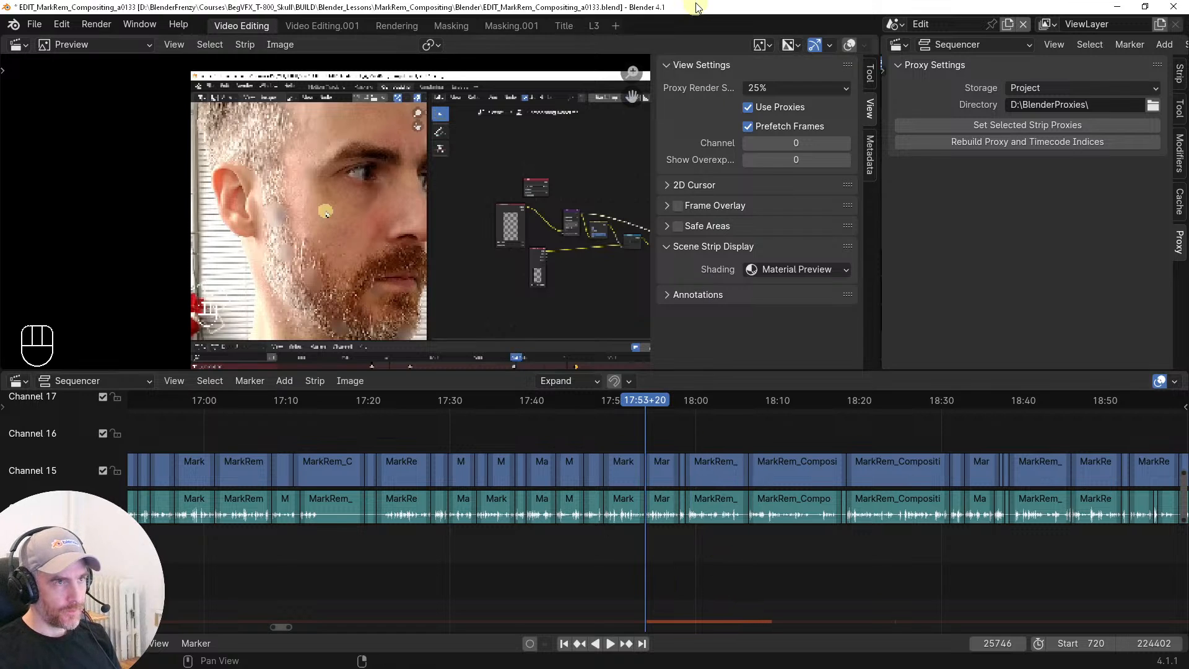
Turn off Prefetch Frames for the preview and place the playhead on the cut at 17:53+18, frame 25744
click(748, 126)
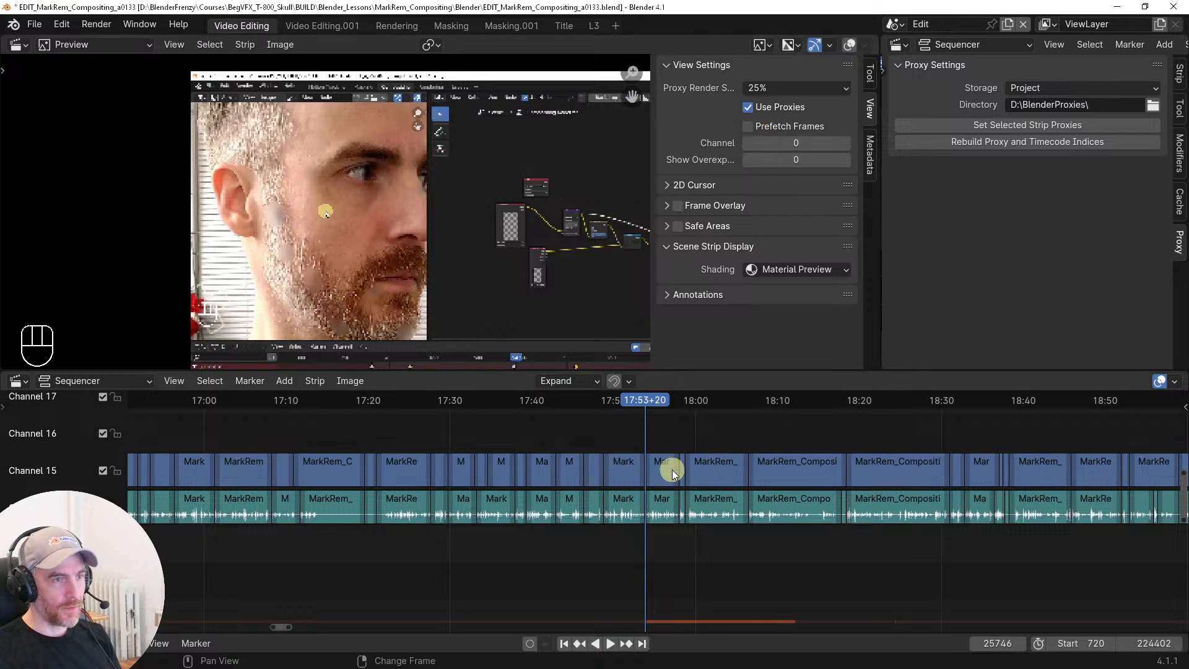
key(space)
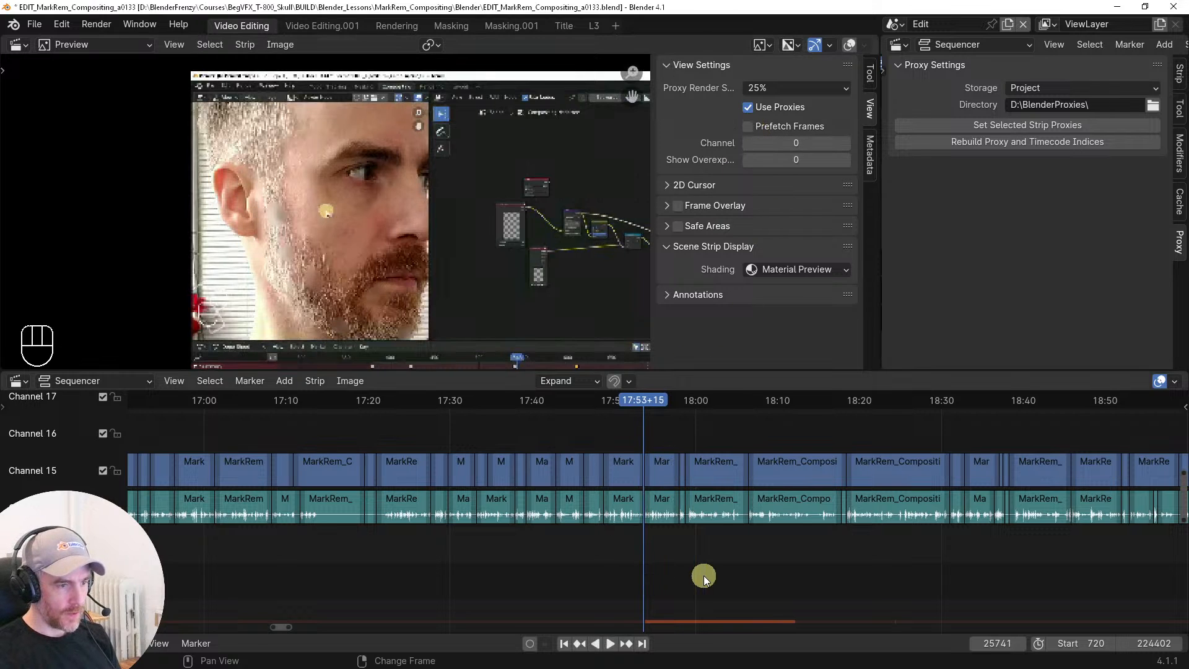
key(shift+w)
key(shift+w)
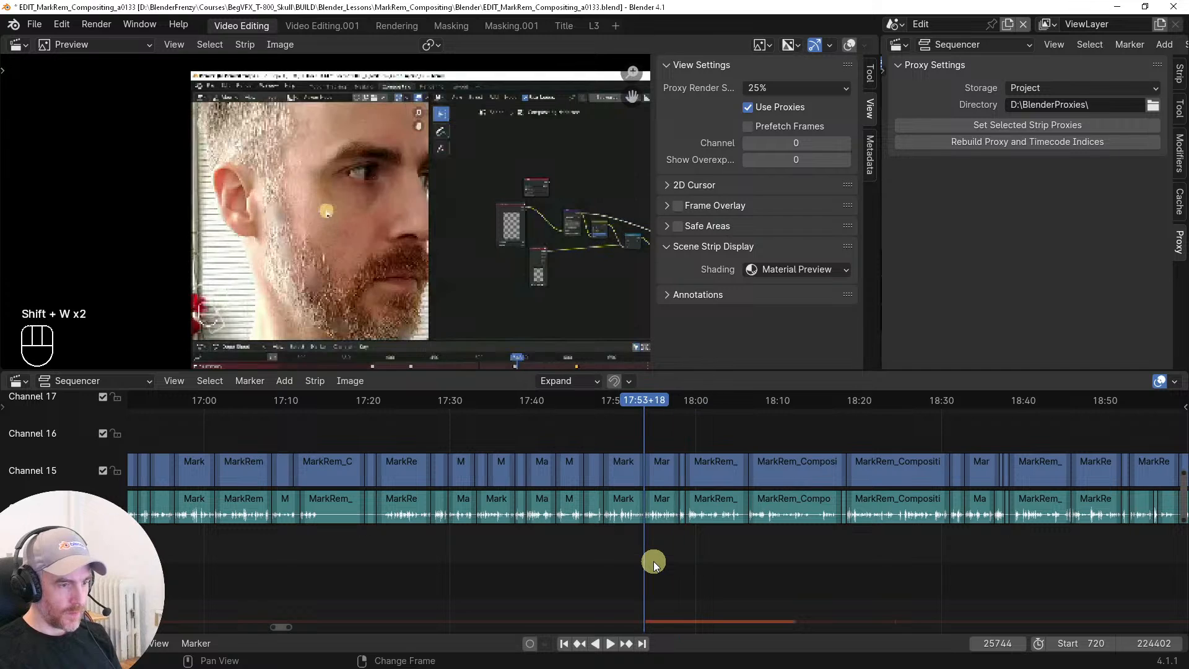
Add a timeline marker at the playhead and rename it "Split into 2 videos here?"
key(m)
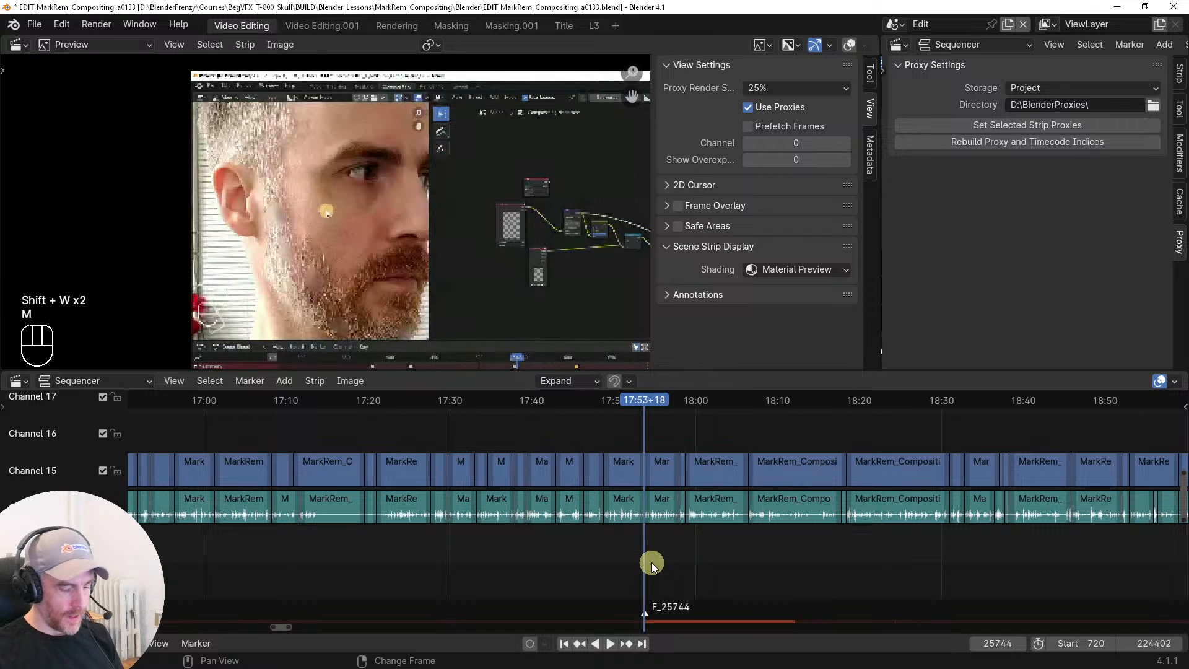
key(ctrl+m)
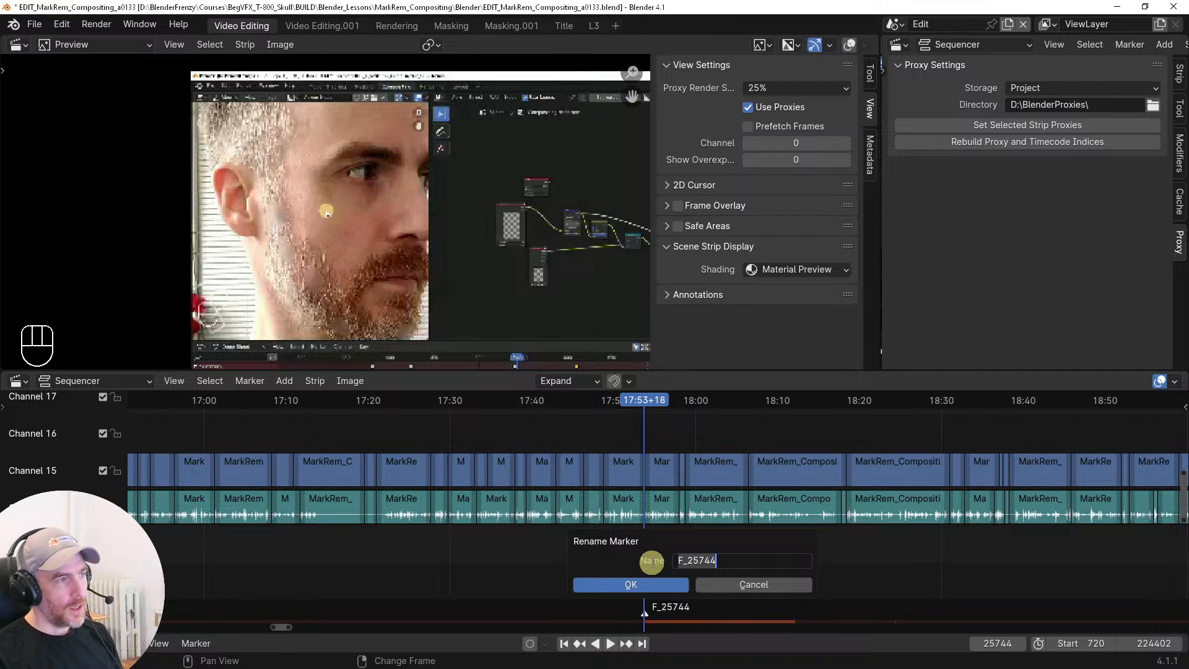
text(Split into )
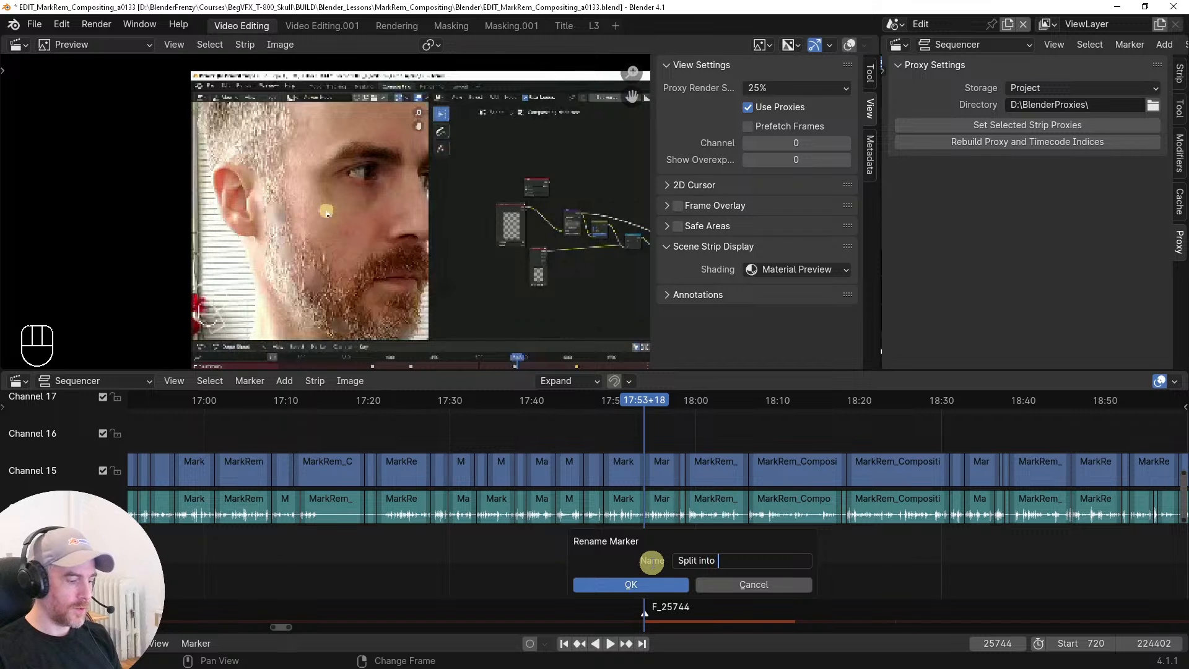
text(2 videos)
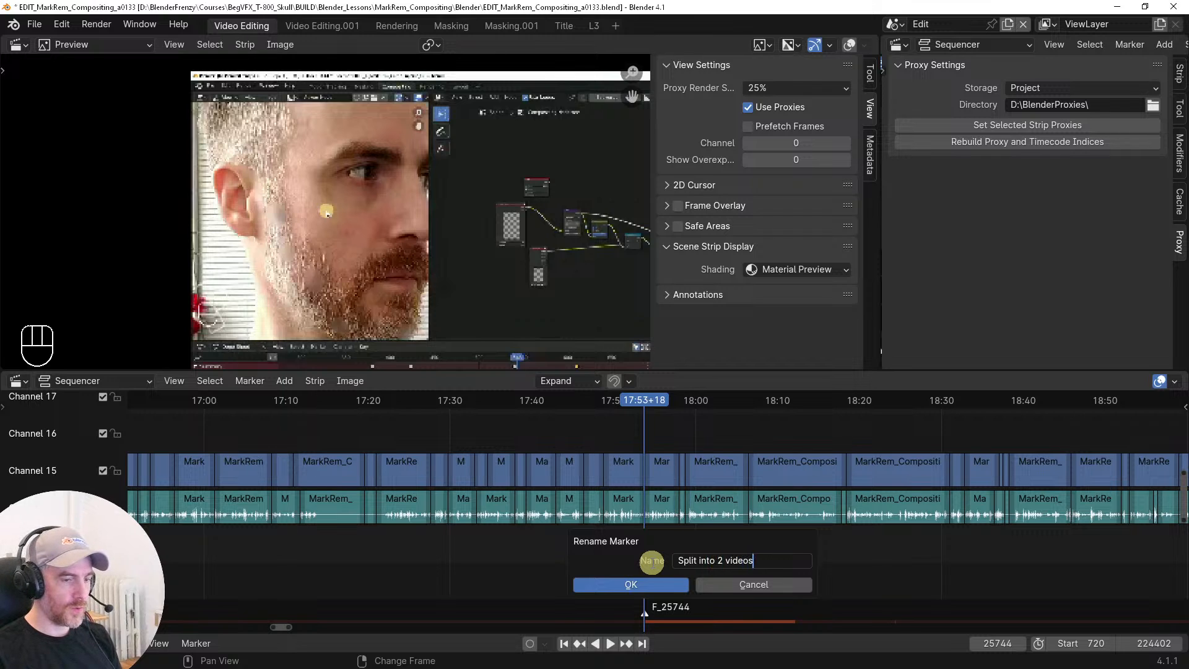
text( here?)
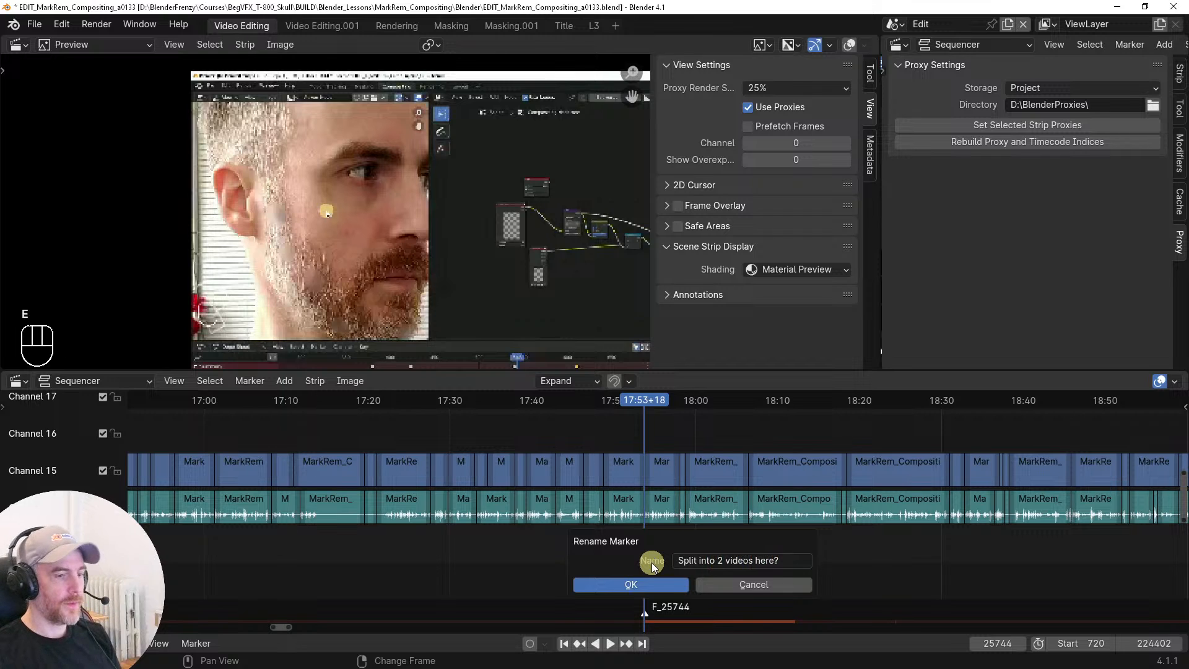
click(674, 585)
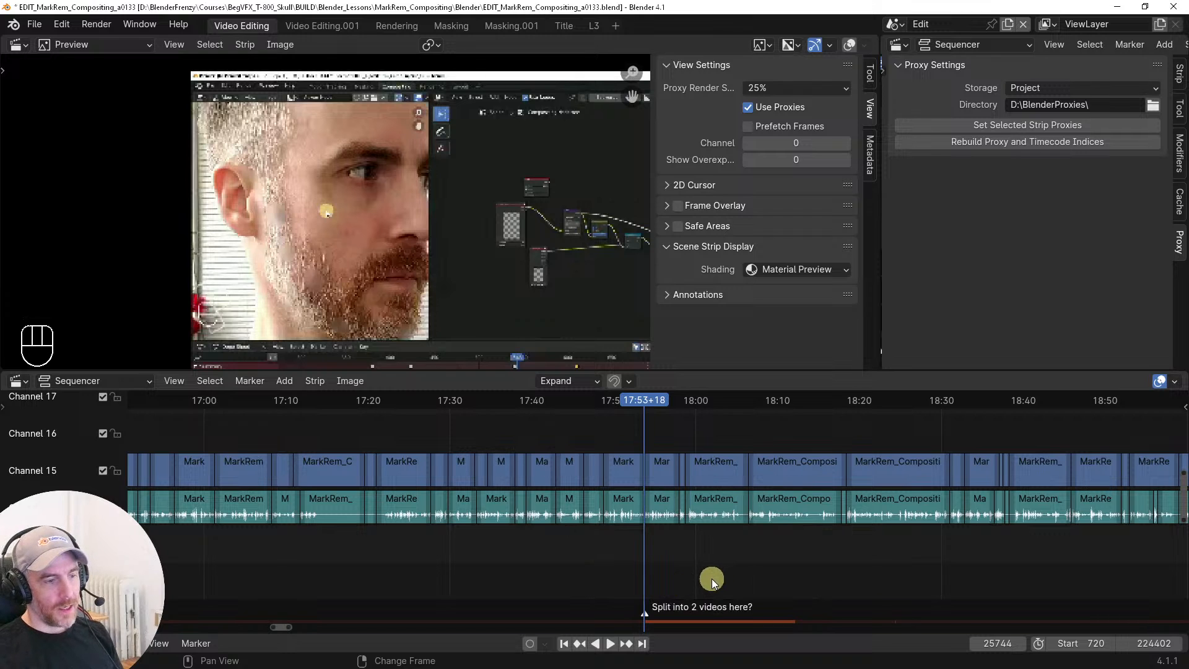
Move all strips after the marker later in time, leaving a gap of about five minutes, and save the file as EDIT_MarkRem_Compositing_Part1_a0101.blend
ctrl+click(666, 586)
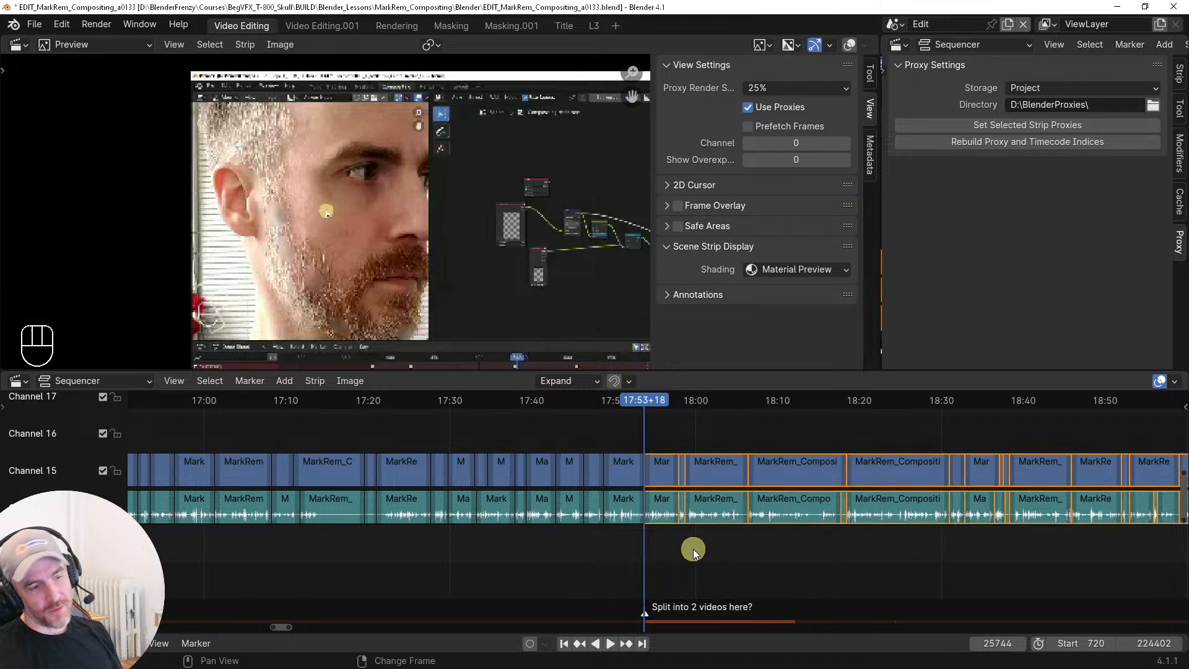
key(g)
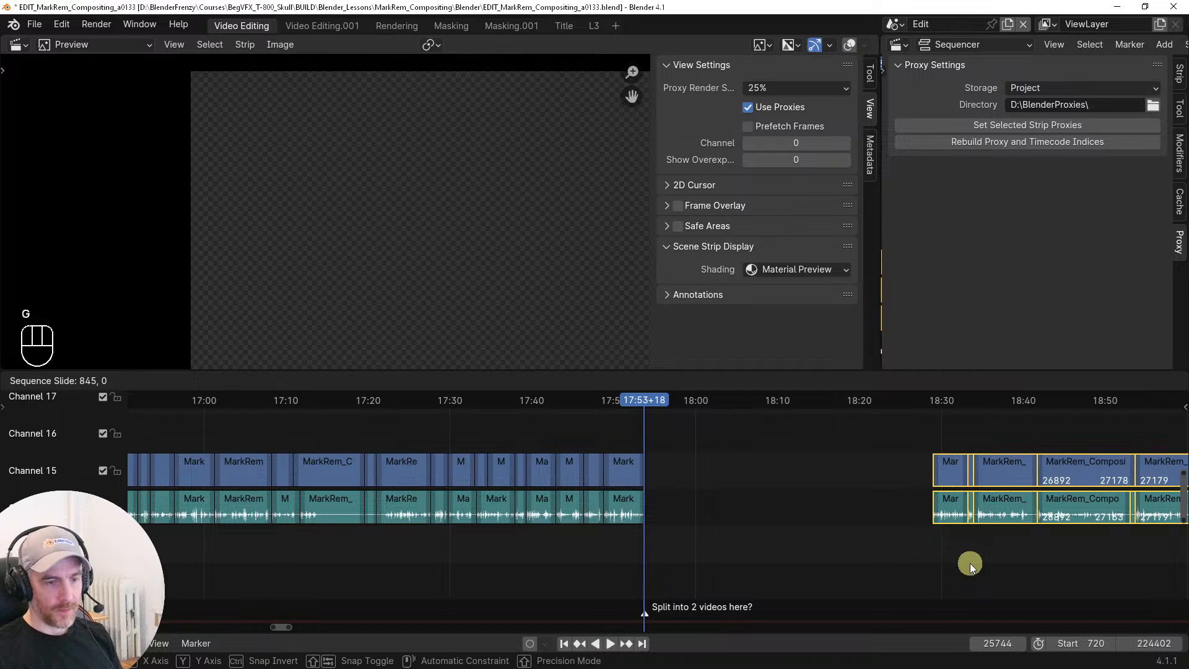
click(970, 565)
ctrl+middle_drag(939, 560, 760, 573)
key(g)
click(849, 565)
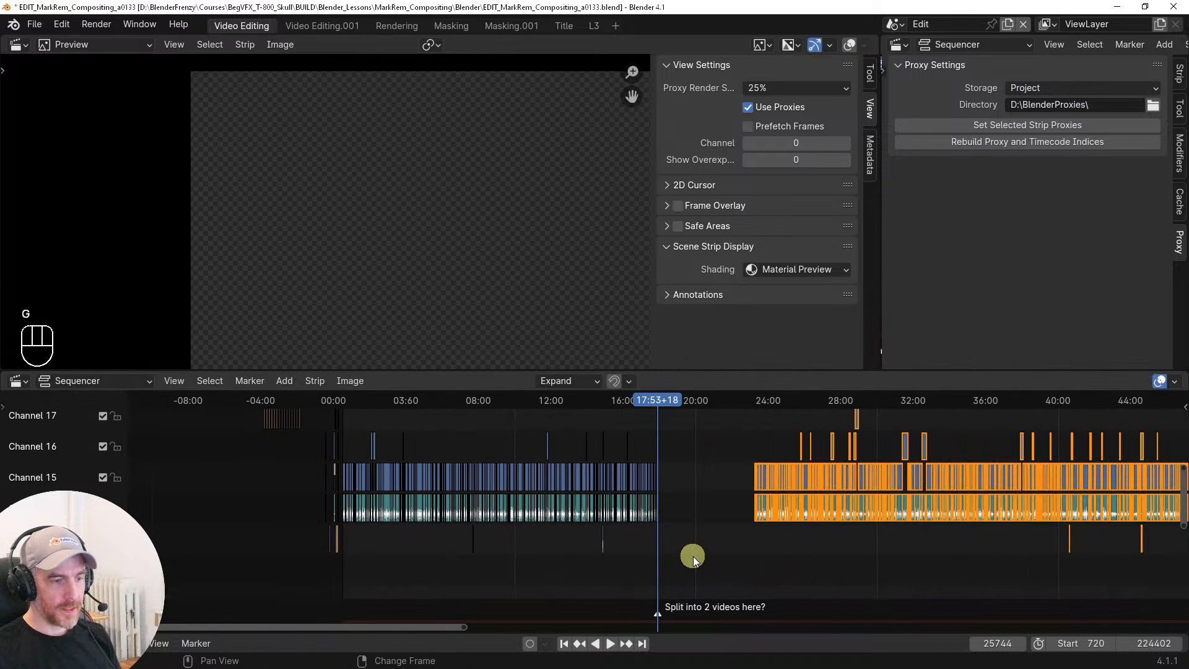
key(ctrl+s)
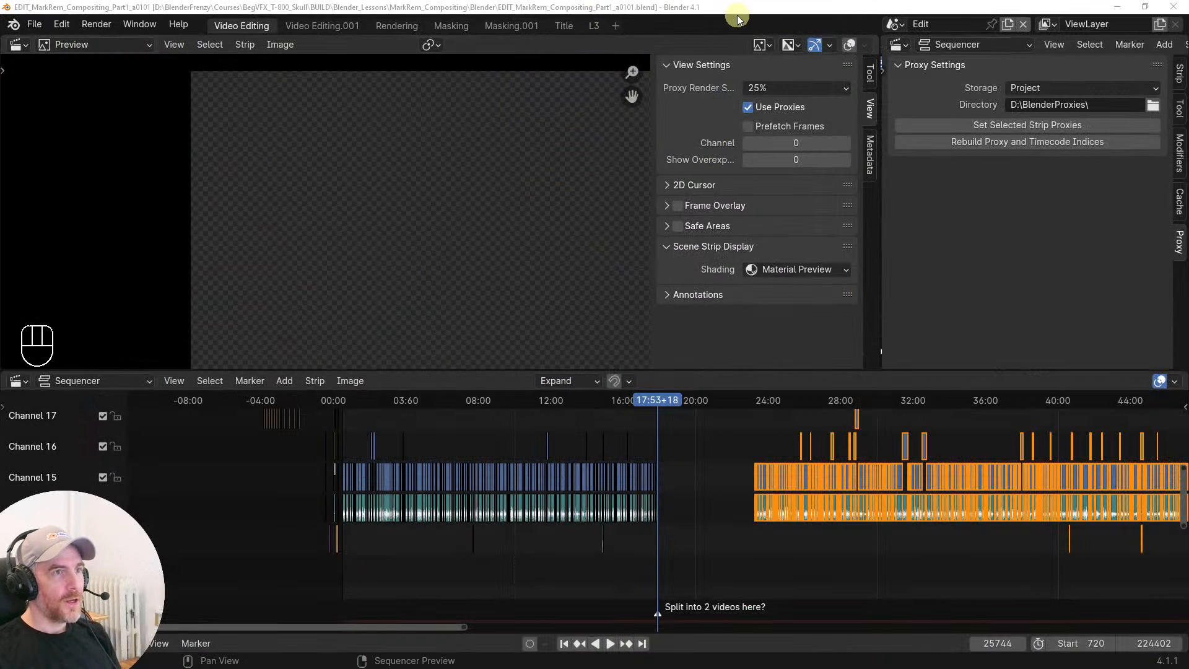
Delete the selected strips that follow the gap and undo the deletion
middle_drag(878, 496, 729, 499)
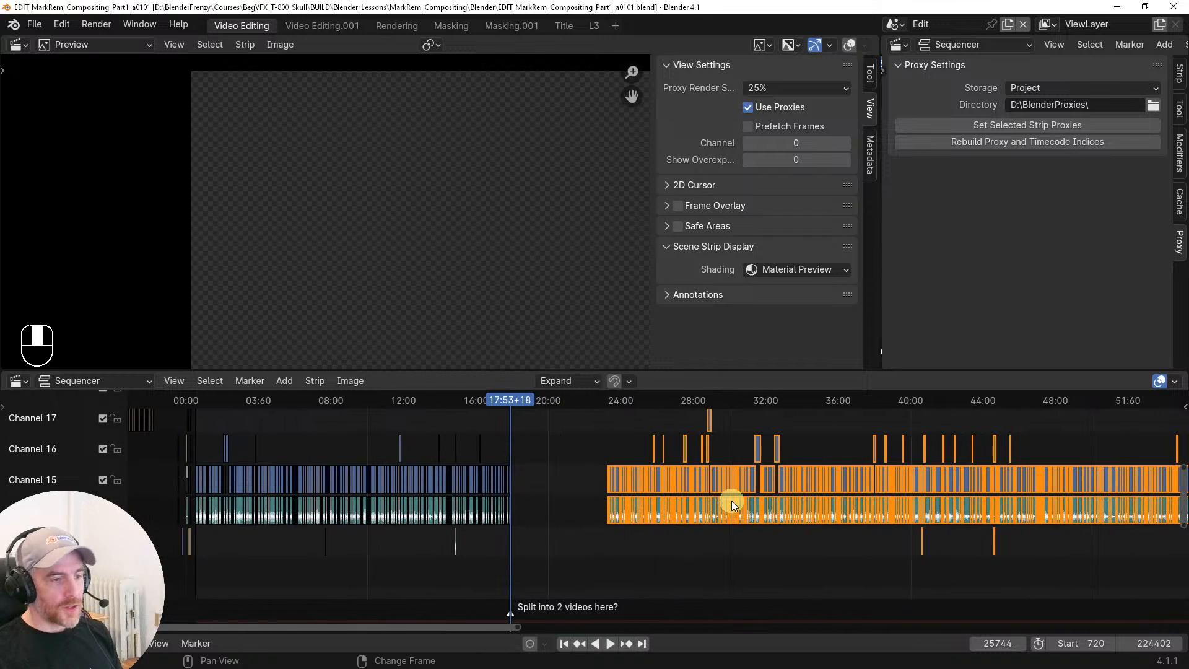
ctrl+middle_drag(565, 557, 565, 451)
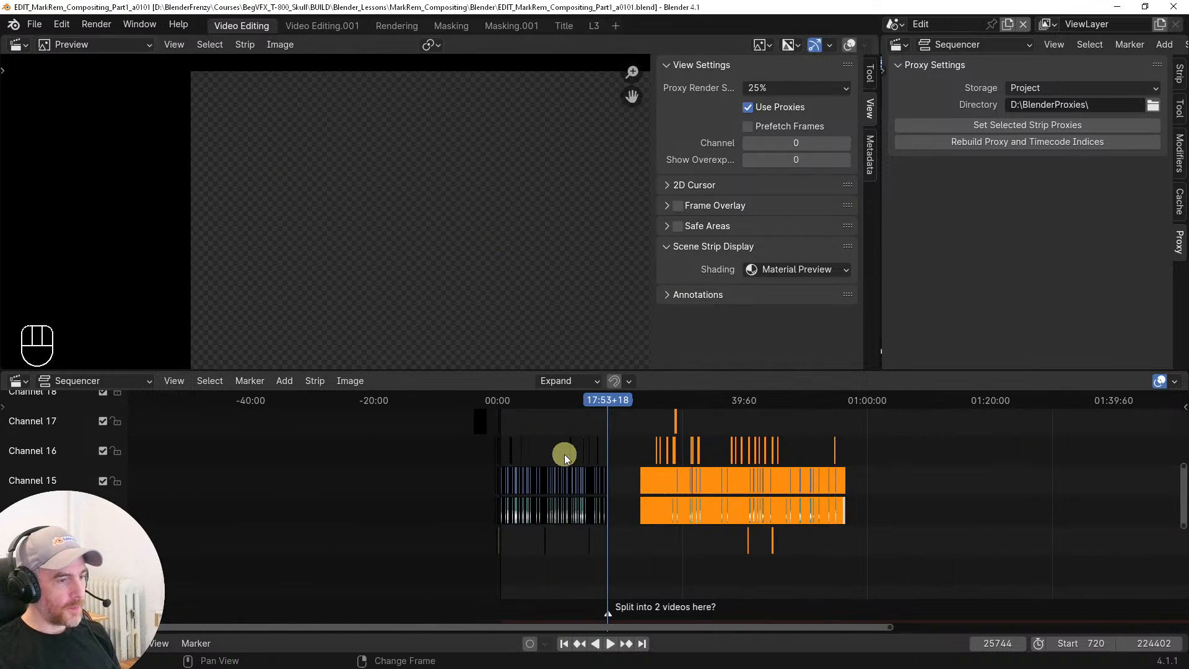
click(847, 495)
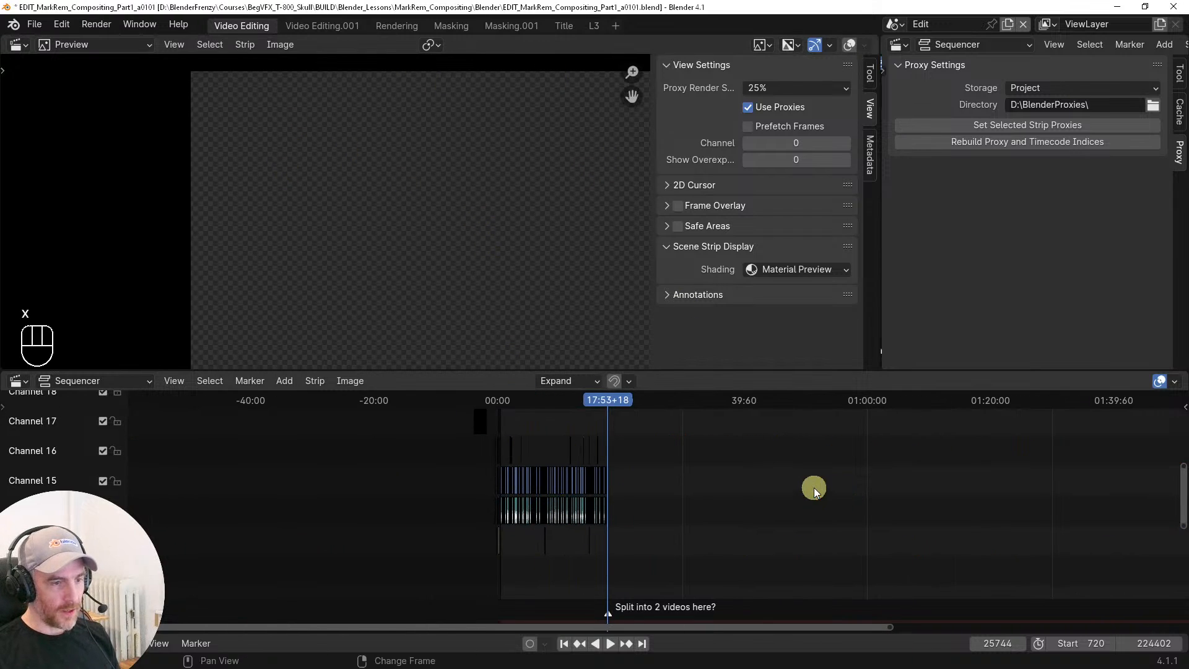
ctrl+middle_drag(793, 482, 648, 474)
key(ctrl+z)
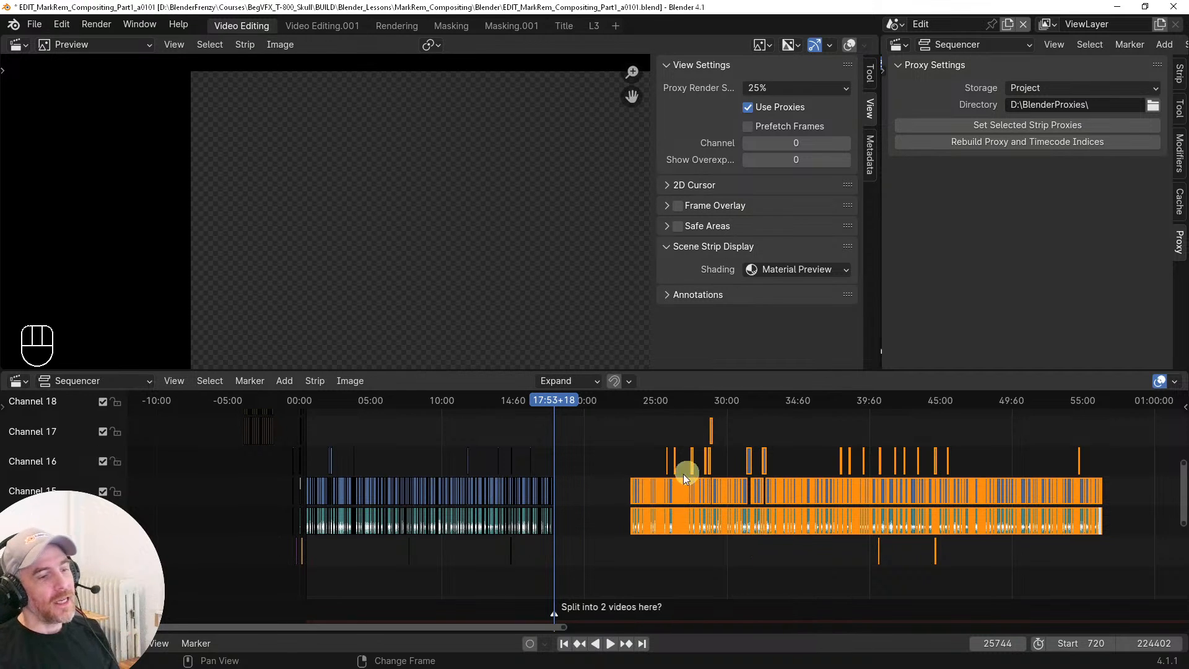
Deselect all strips and move the playhead into the gap, to about 21:09
middle_drag(726, 459, 581, 465)
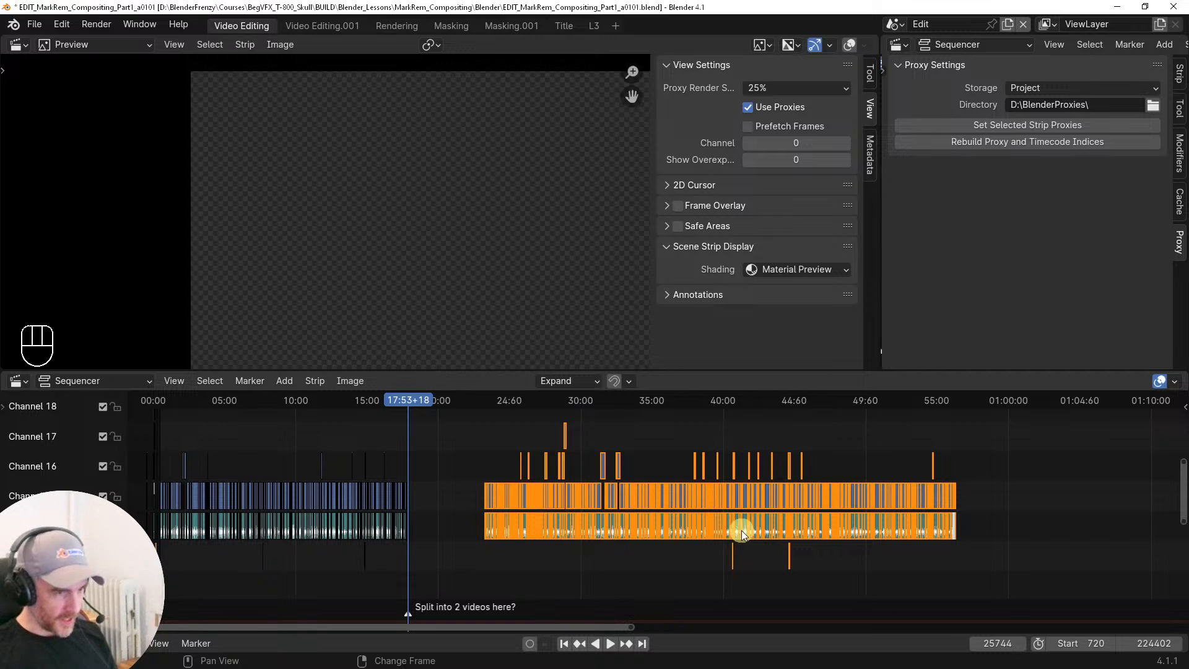
ctrl+middle_drag(730, 468, 819, 509)
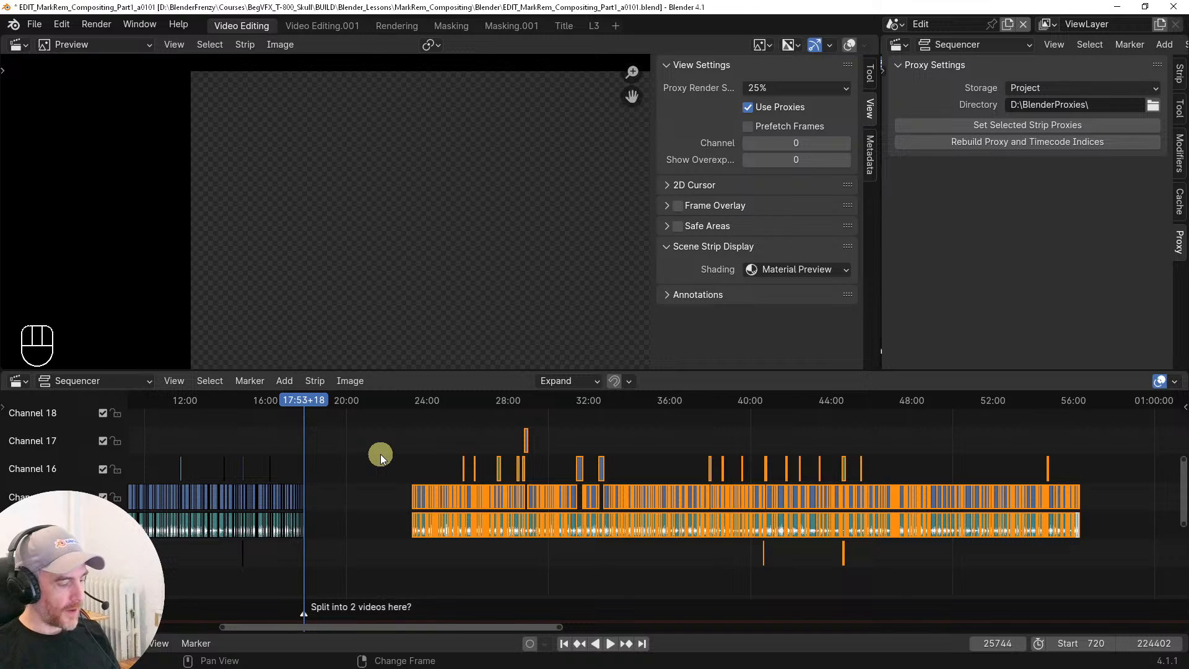
key(a)
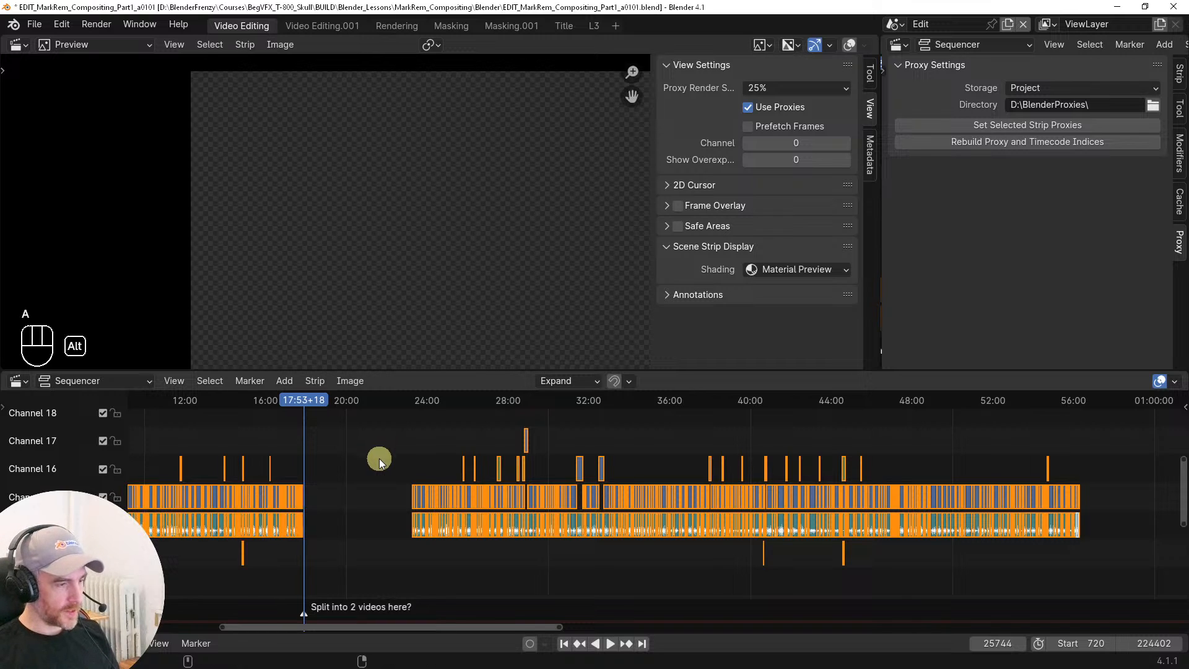
key(alt+a)
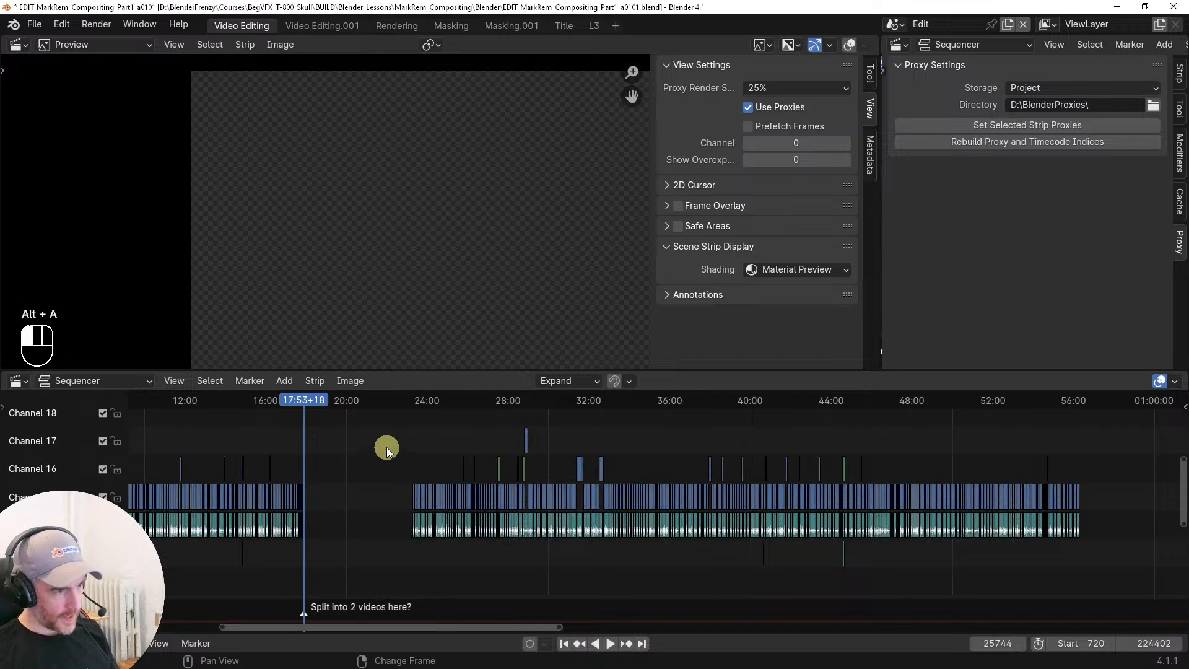
click(370, 411)
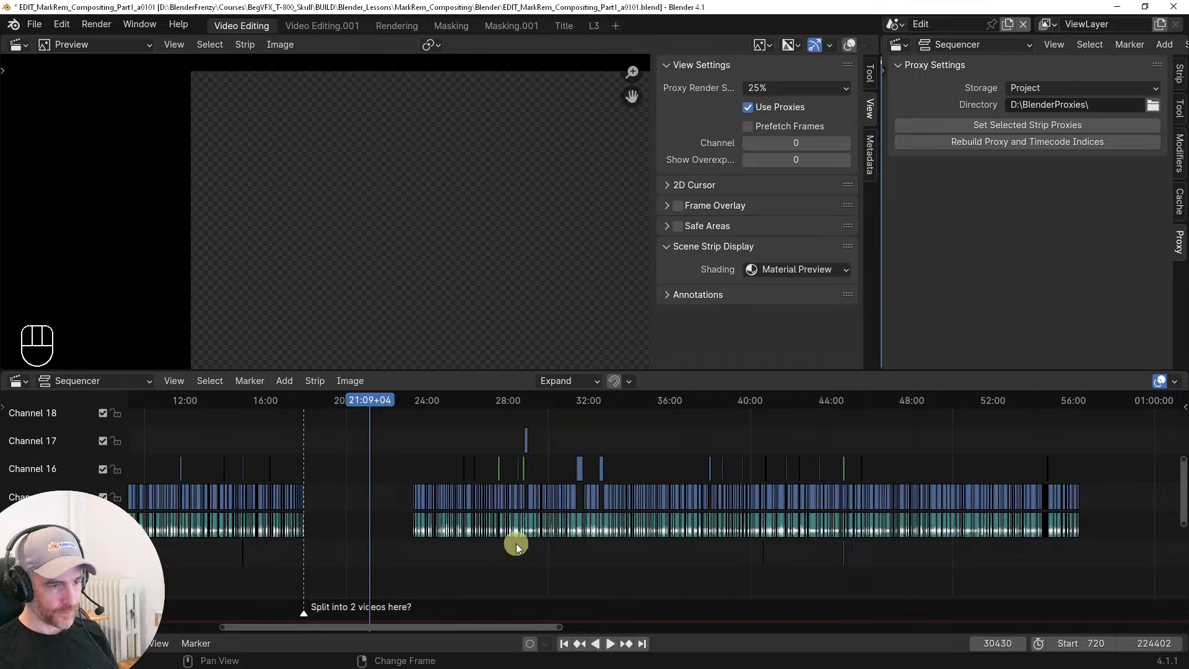
Move the playhead within the gap to 21:20+09
middle_drag(471, 472, 605, 459)
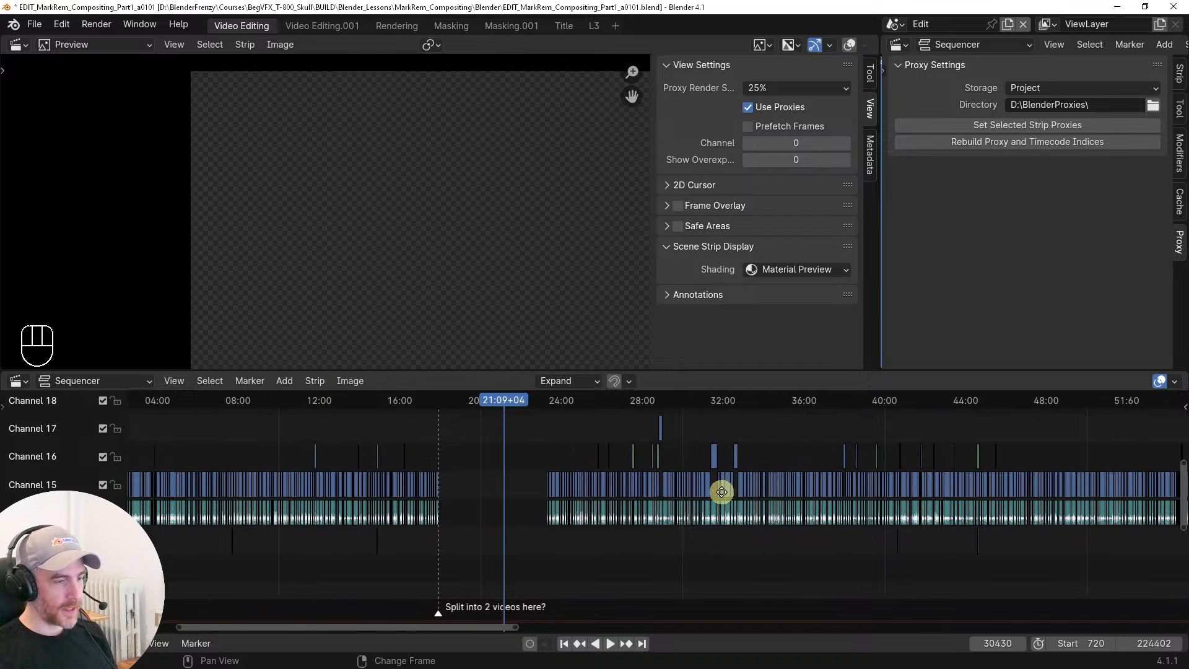
middle_drag(729, 487, 573, 476)
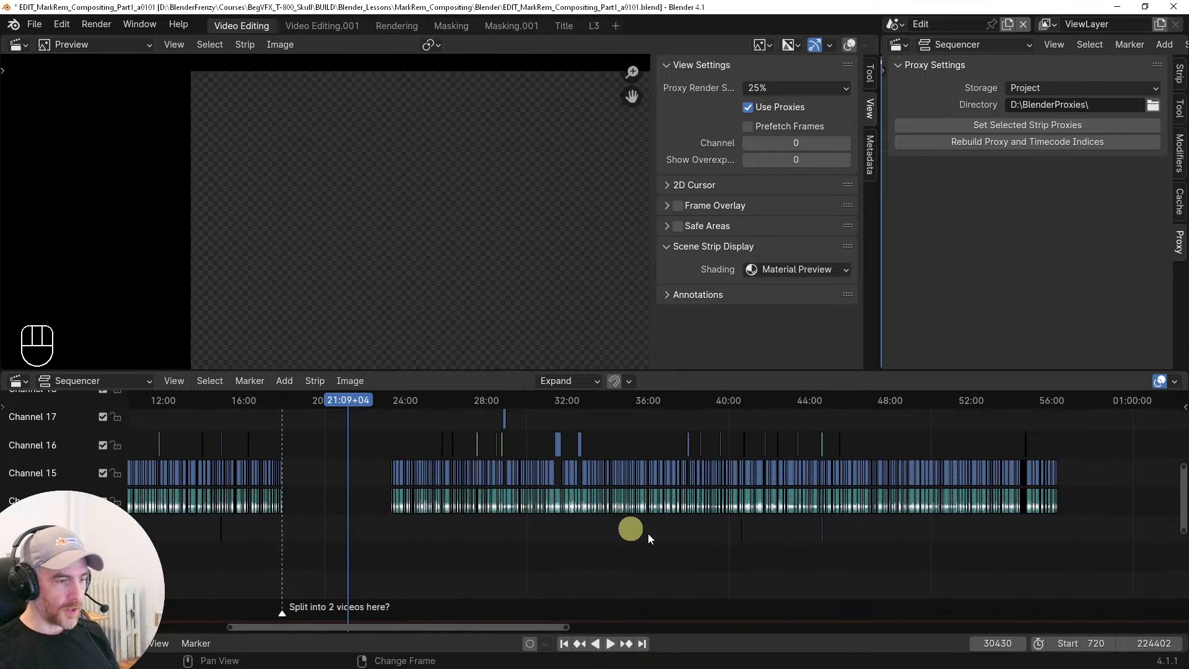
middle_drag(658, 549, 774, 557)
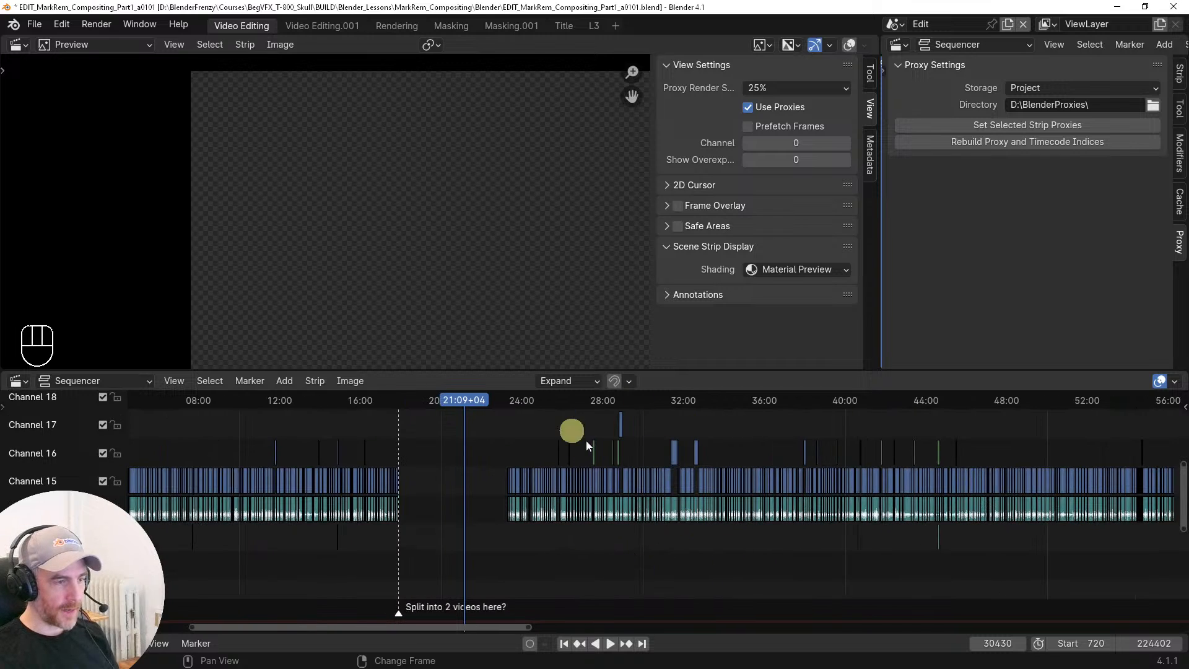
mouse_move(469, 400)
mouse_down()
mouse_move(444, 399)
mouse_move(468, 401)
mouse_up()
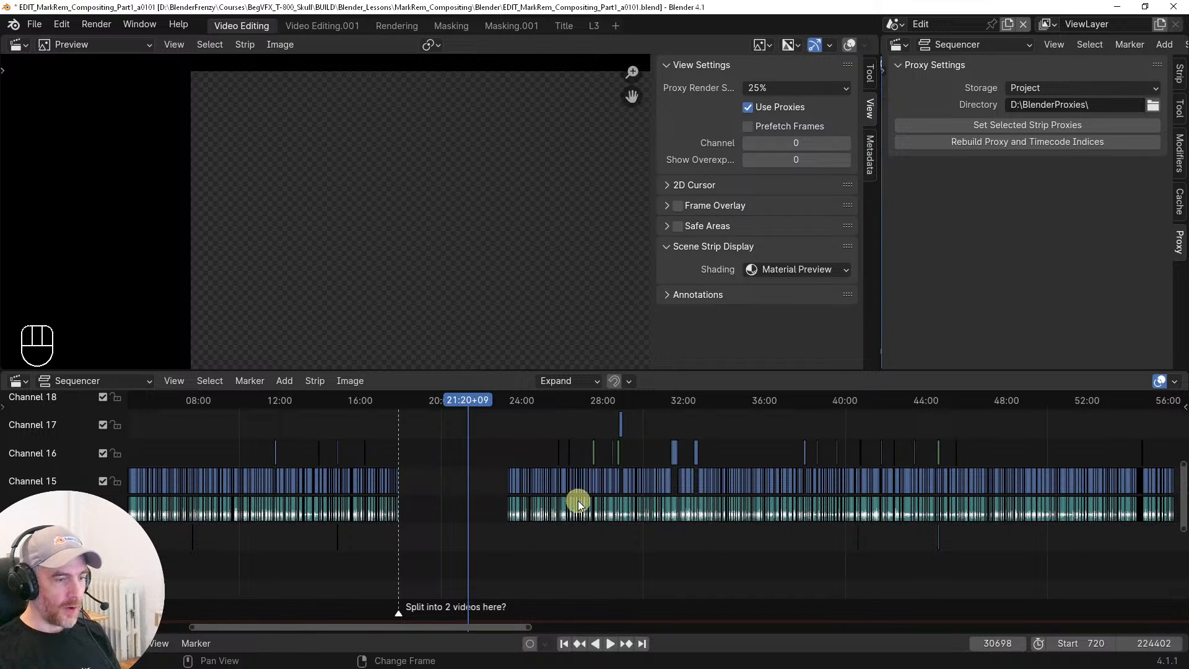
Select all strips after the playhead, deselect them, and select all strips before the playhead instead
ctrl+click(645, 567)
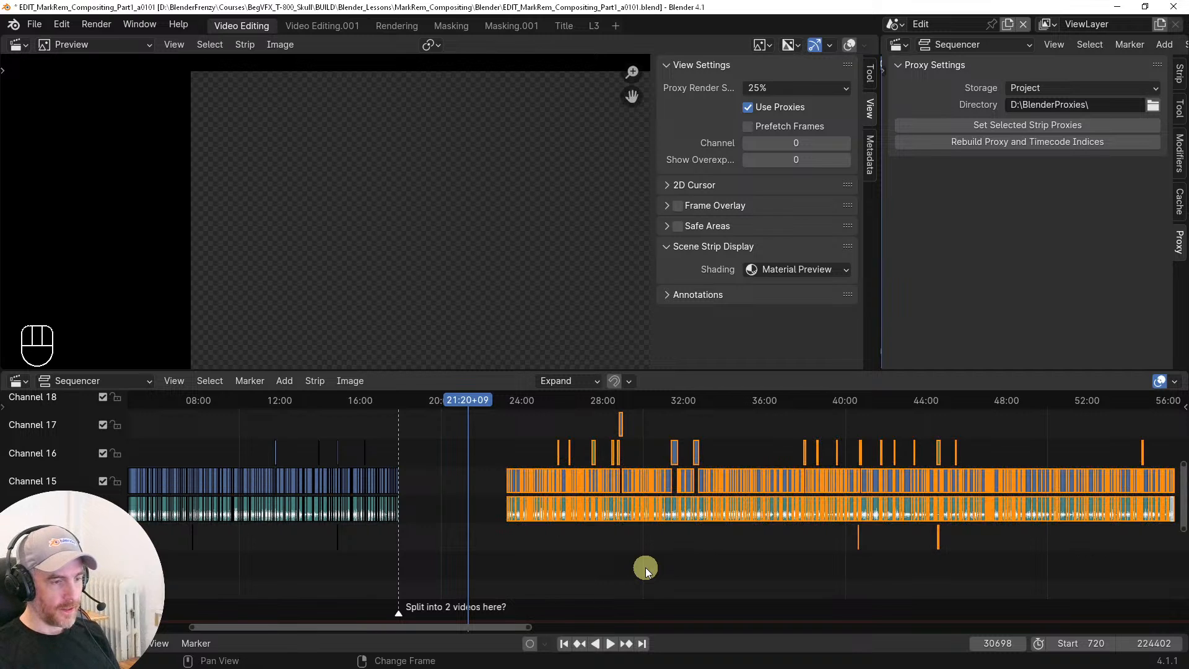
ctrl+middle_drag(779, 551, 594, 504)
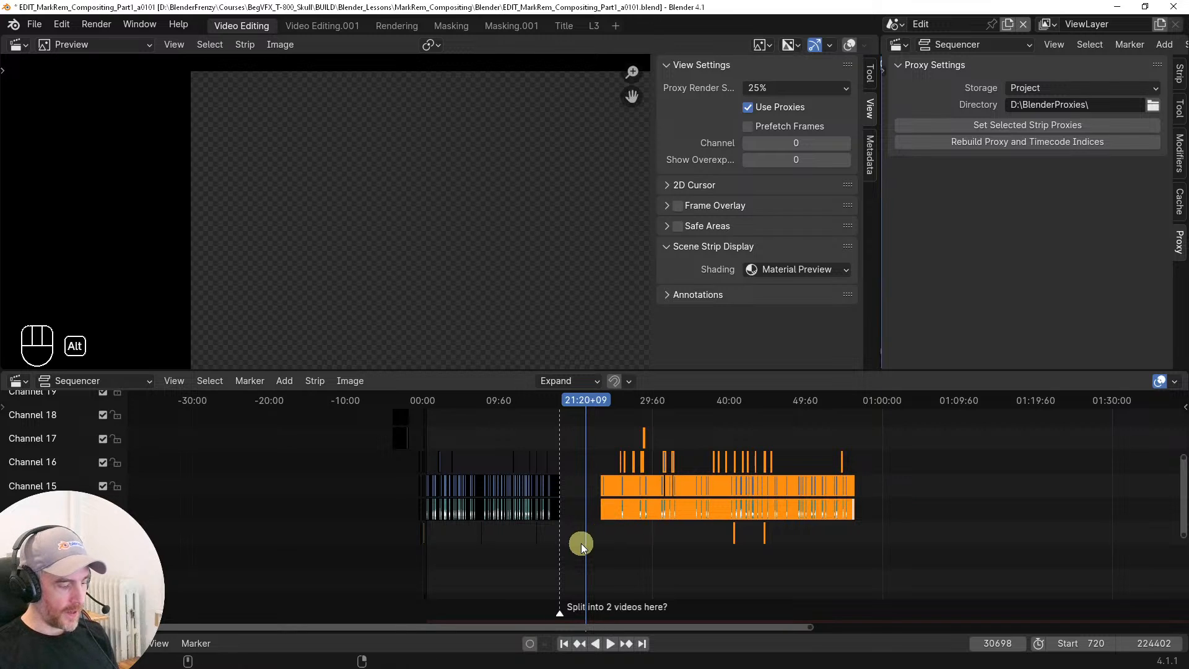
key(alt+a)
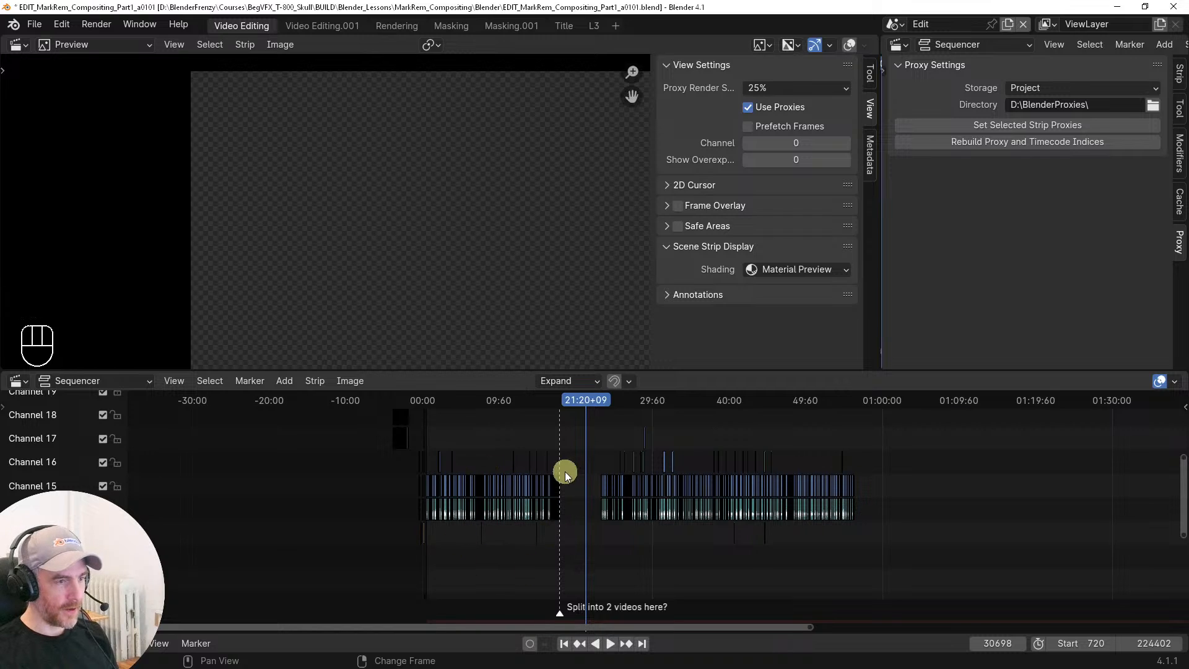
ctrl+click(488, 580)
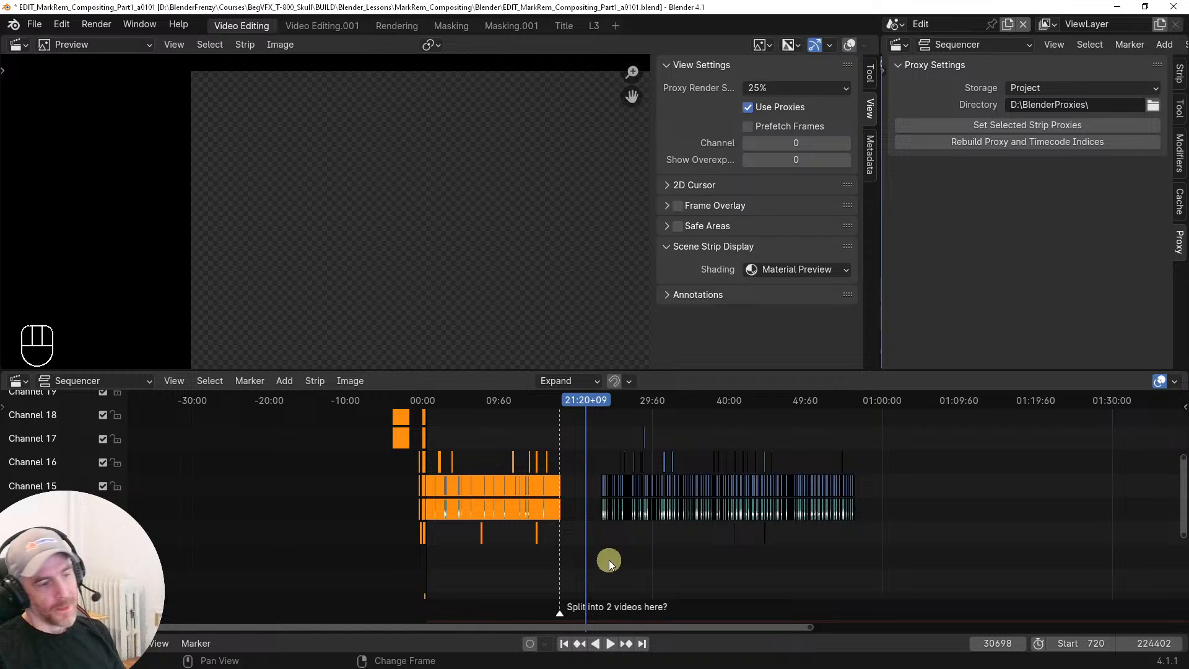
ctrl+middle_drag(636, 561, 632, 548)
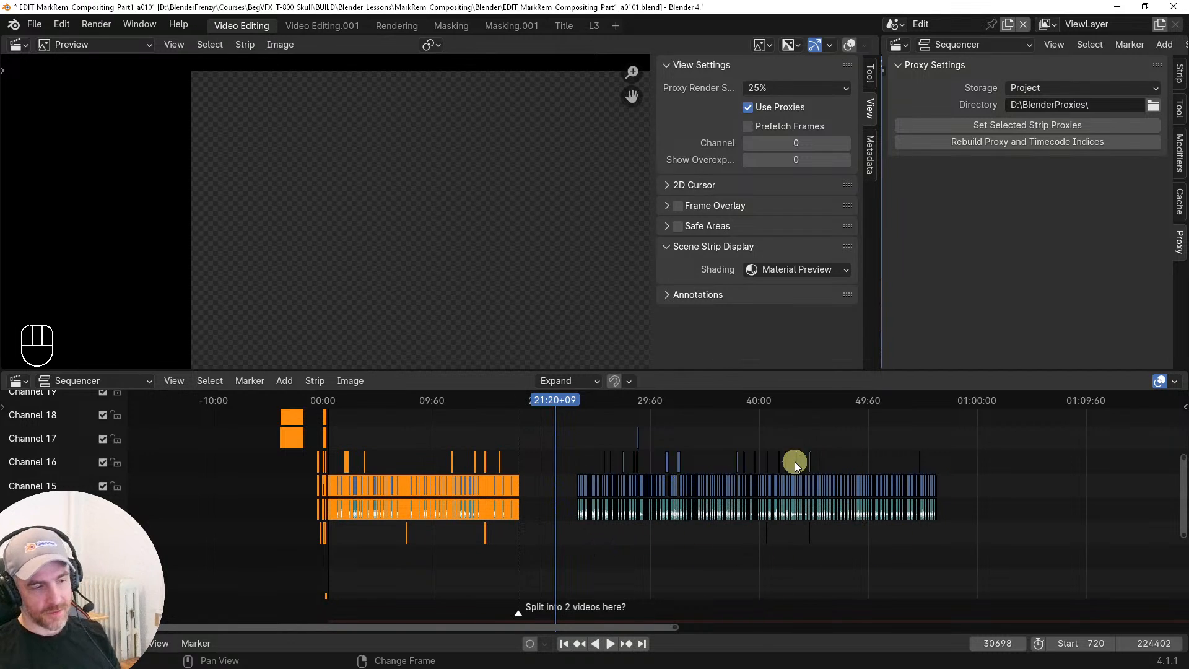
Slide all strips after the playhead about 7270 frames later and delete them
click(704, 549)
ctrl+click(705, 548)
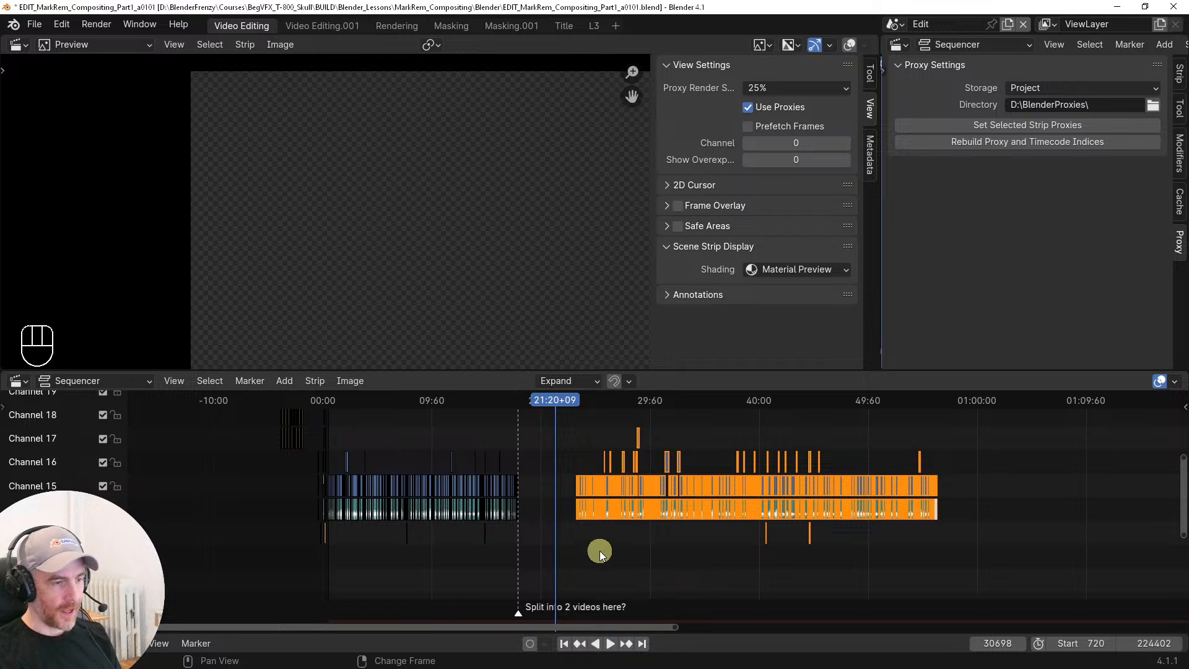
key(g)
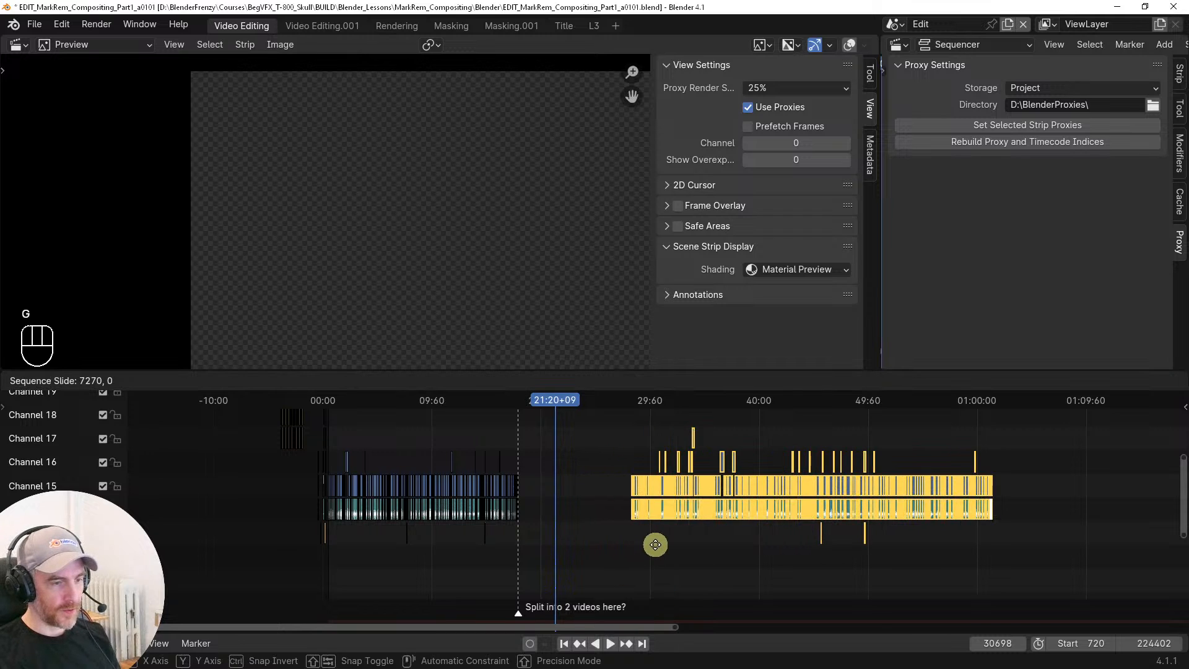
click(655, 544)
key(x)
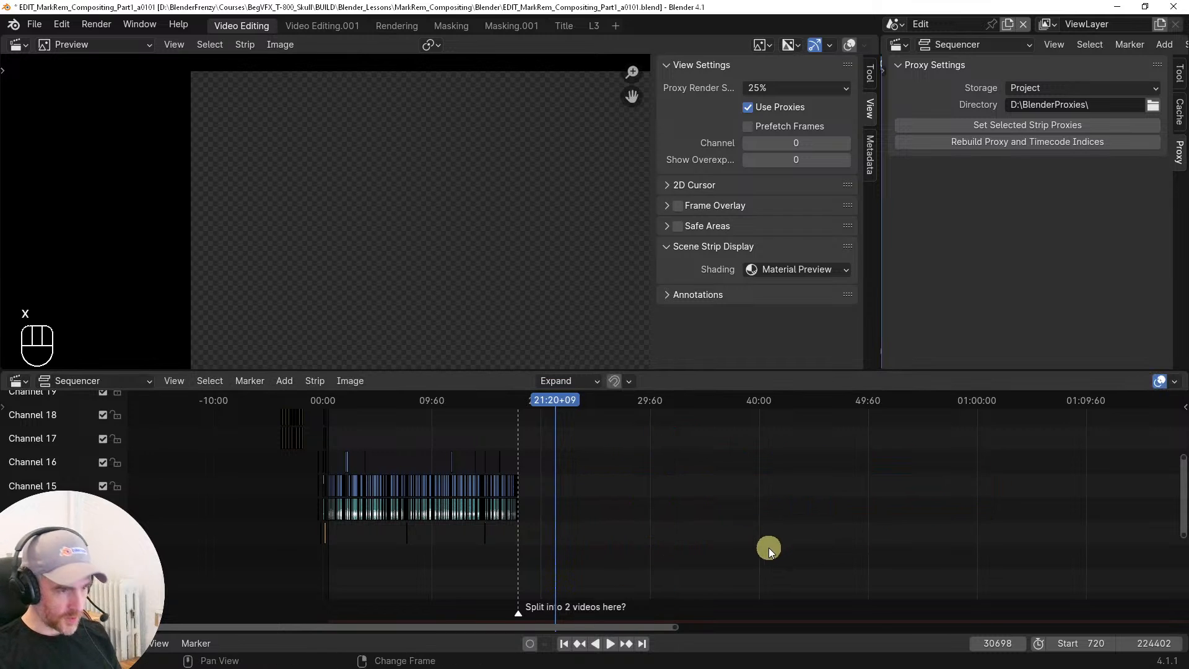
Box-select all strips between 00:30 and the split marker and group them into a meta strip
middle_drag(525, 540, 703, 559)
middle_drag(583, 488, 652, 473)
ctrl+middle_drag(652, 474, 638, 476)
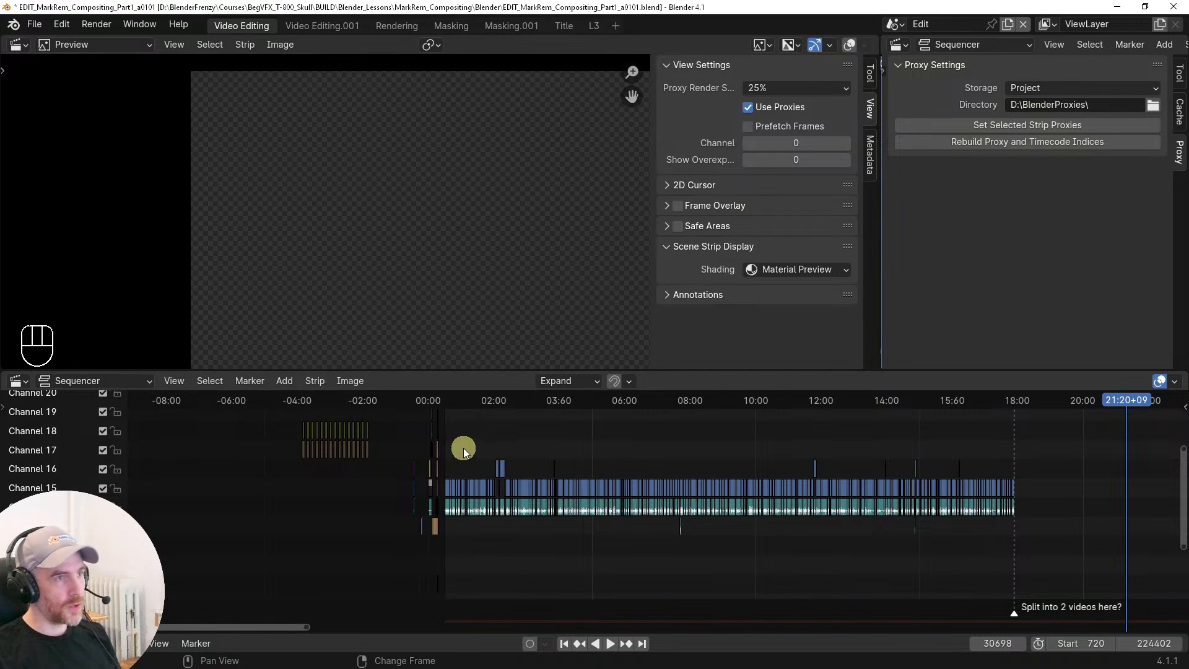
key(b)
drag(448, 446, 1068, 547)
key(ctrl)
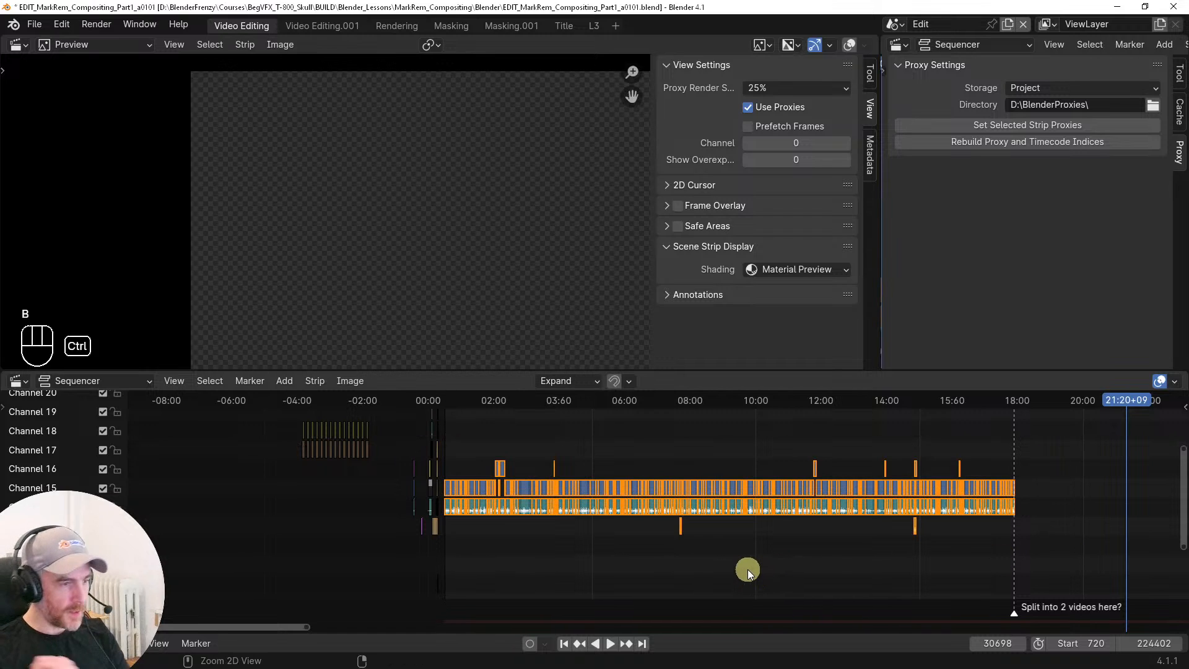
key(ctrl+g)
Set the scene's start frame to 1
ctrl+scroll(652, 518, up, 5)
middle_drag(653, 517, 732, 549)
ctrl+middle_drag(683, 511, 663, 518)
middle_drag(736, 525, 632, 517)
ctrl+middle_drag(631, 518, 674, 398)
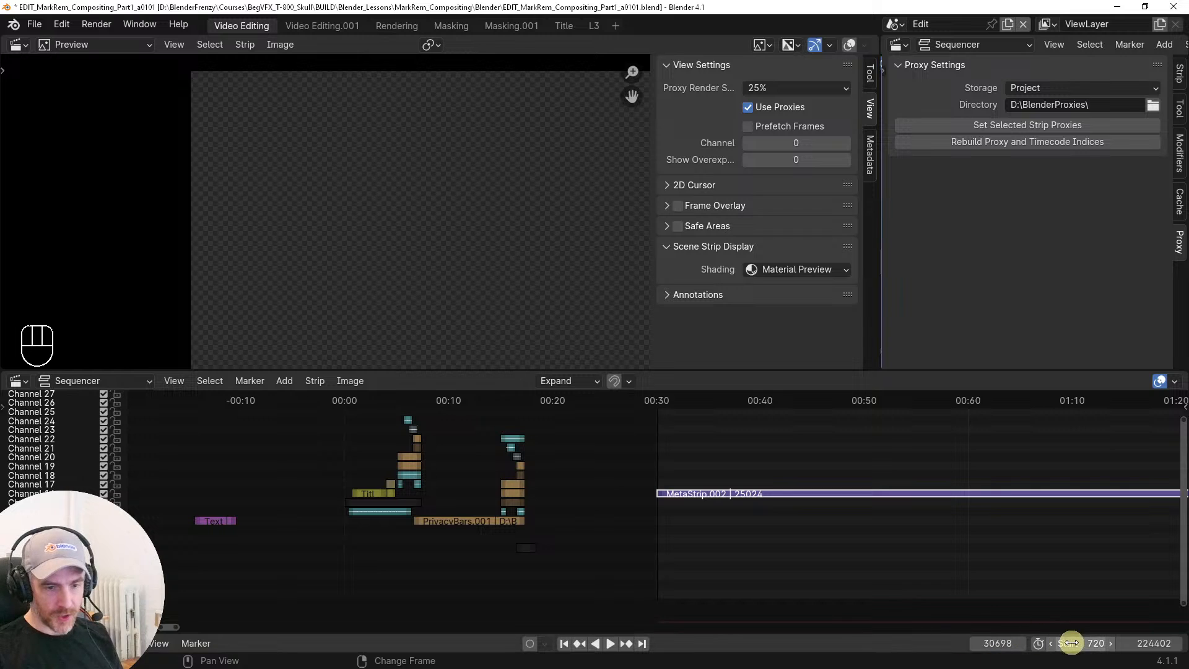
ctrl+middle_drag(785, 511, 747, 514)
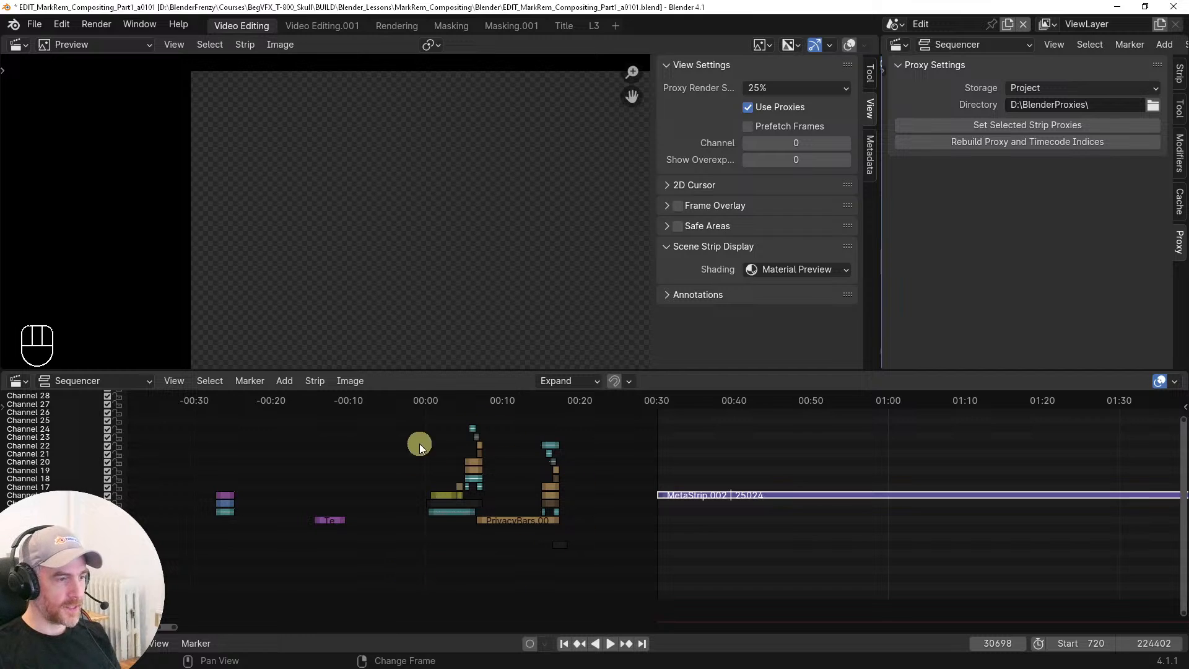
click(1083, 644)
text(1)
key(Return)
Place the playhead at 00:00+20, fit the preview image in view, and play the chapter title animation
middle_drag(440, 530, 520, 515)
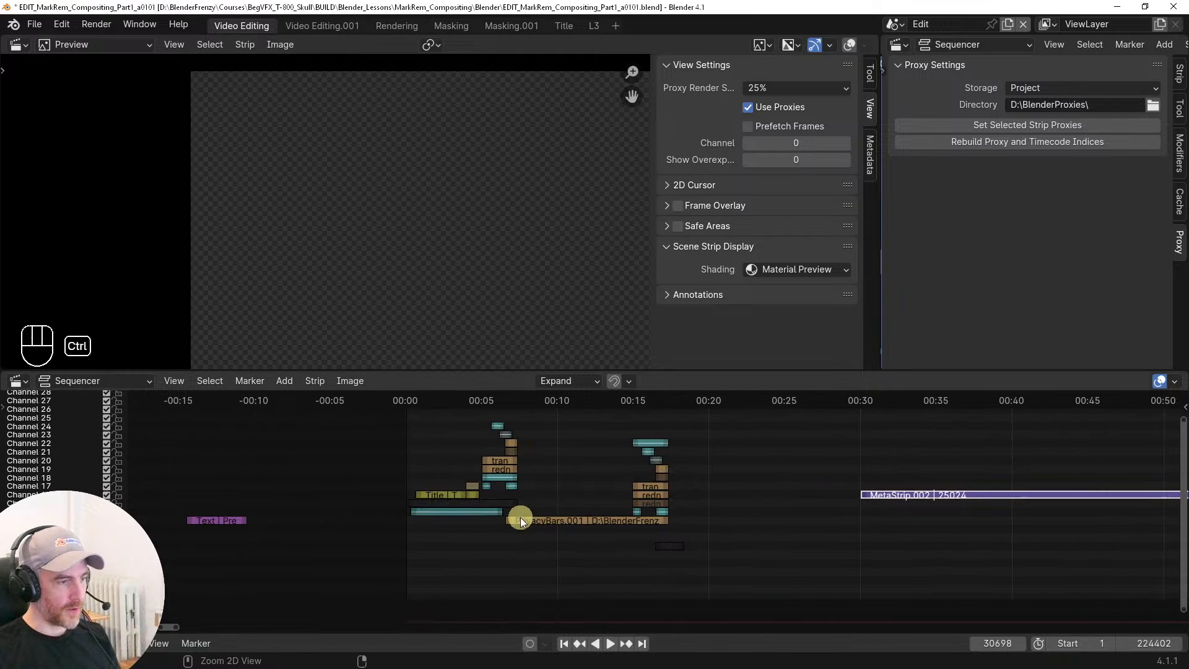
click(422, 455)
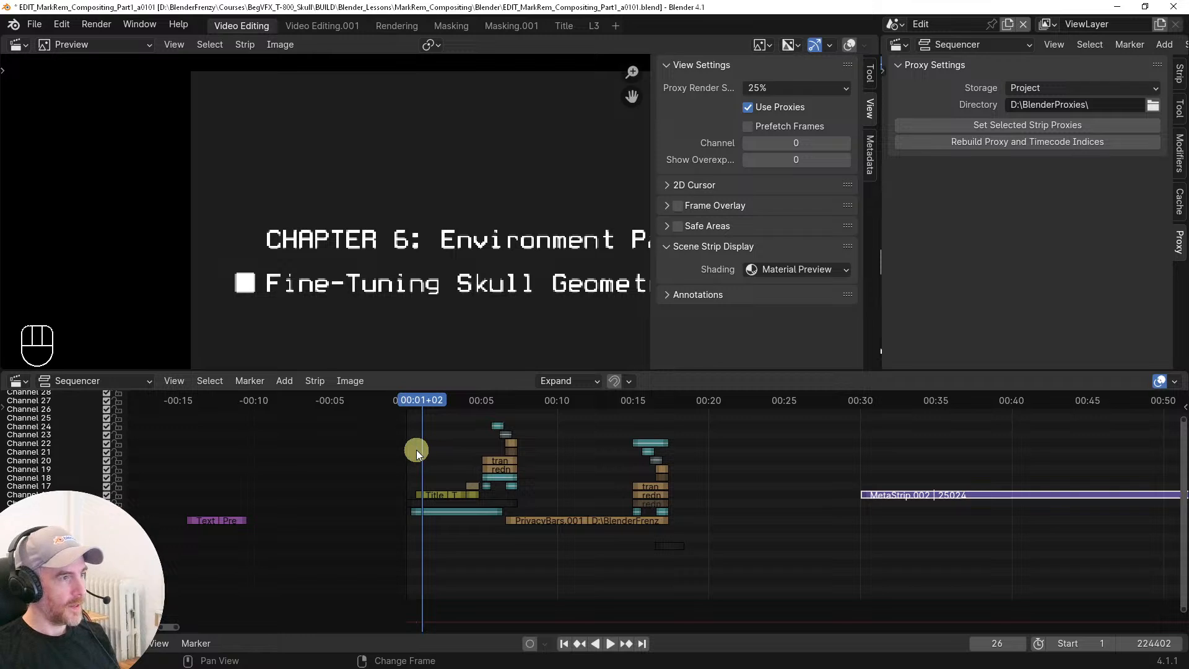
click(417, 450)
scroll(440, 224, down, 5)
scroll(411, 250, up, 3)
key(space)
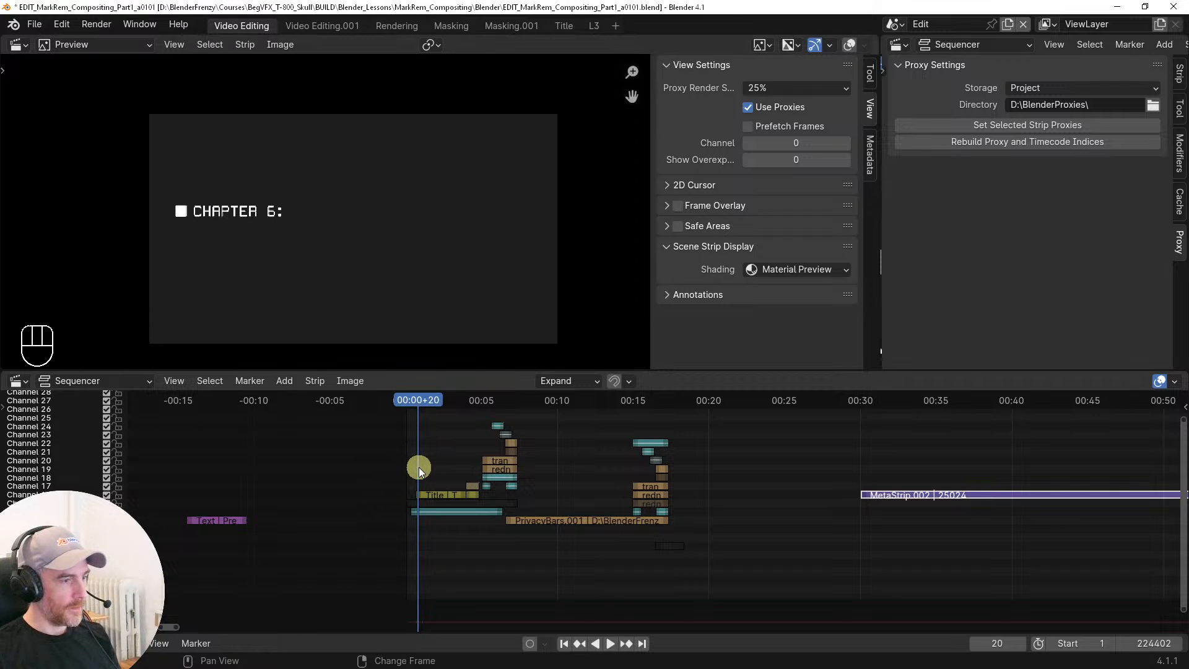
key(space)
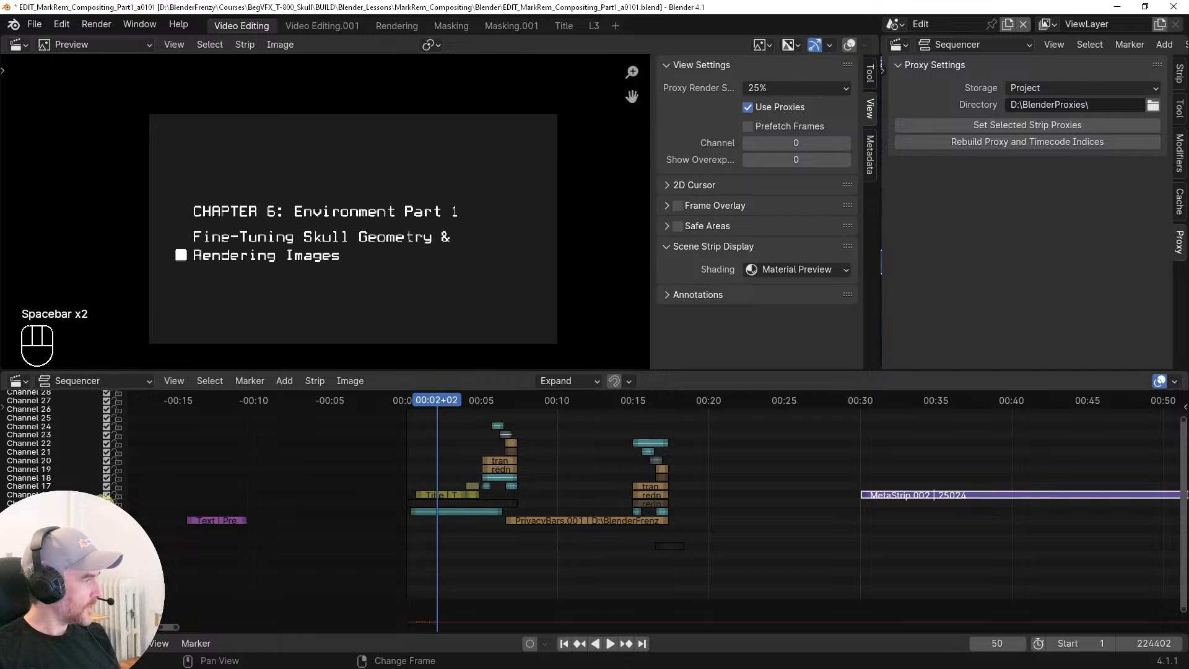
Scrub from the beginning of the color background strip to the chapter title text at 00:01+10
right_click(406, 447)
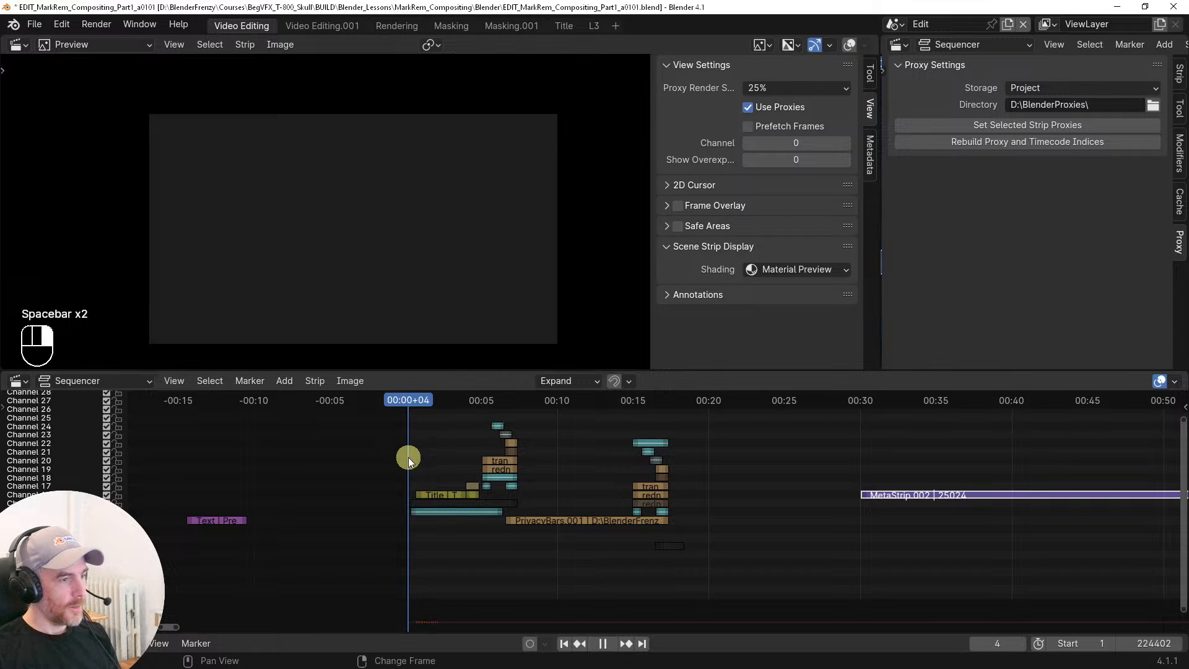
ctrl+middle_drag(428, 519, 630, 526)
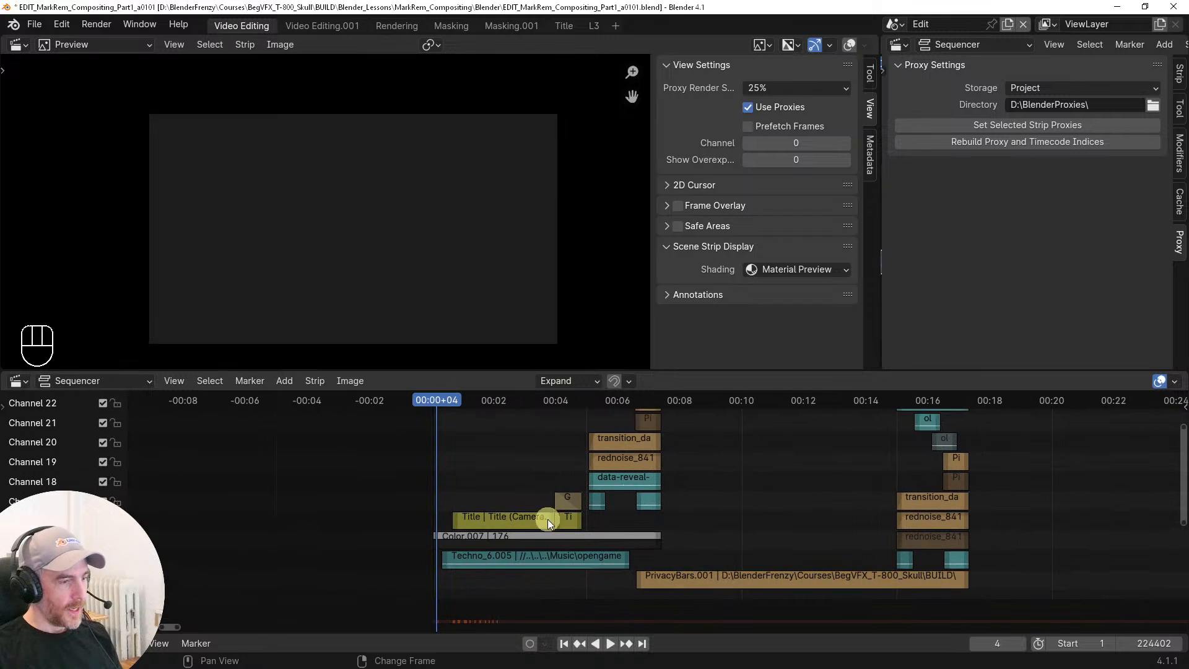
mouse_move(448, 544)
right_down()
mouse_move(467, 540)
mouse_move(439, 544)
right_up()
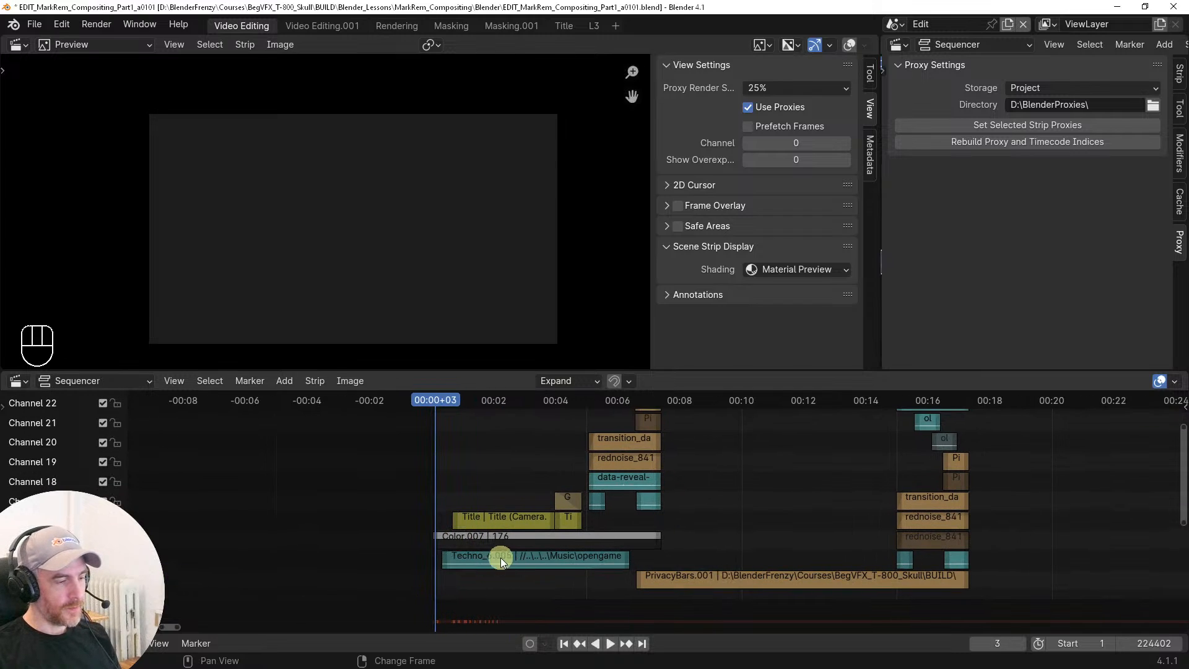
right_click(475, 462)
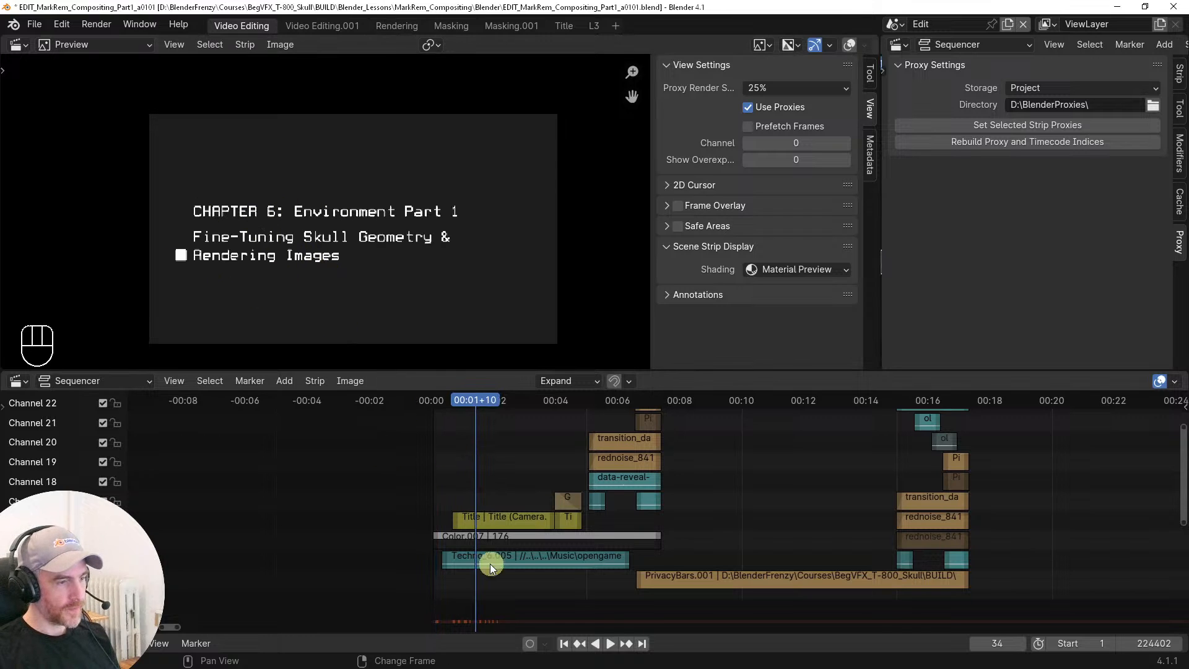
Select the Title scene strip and view the list of scenes in the file, keeping Edit active
click(501, 519)
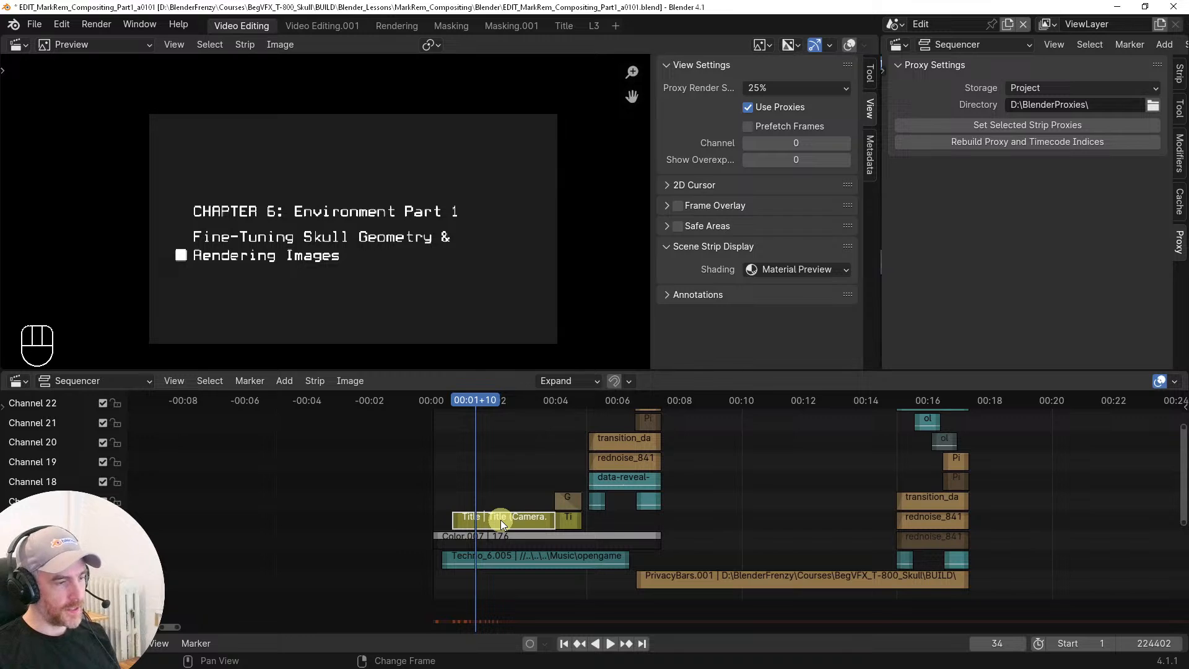
click(896, 26)
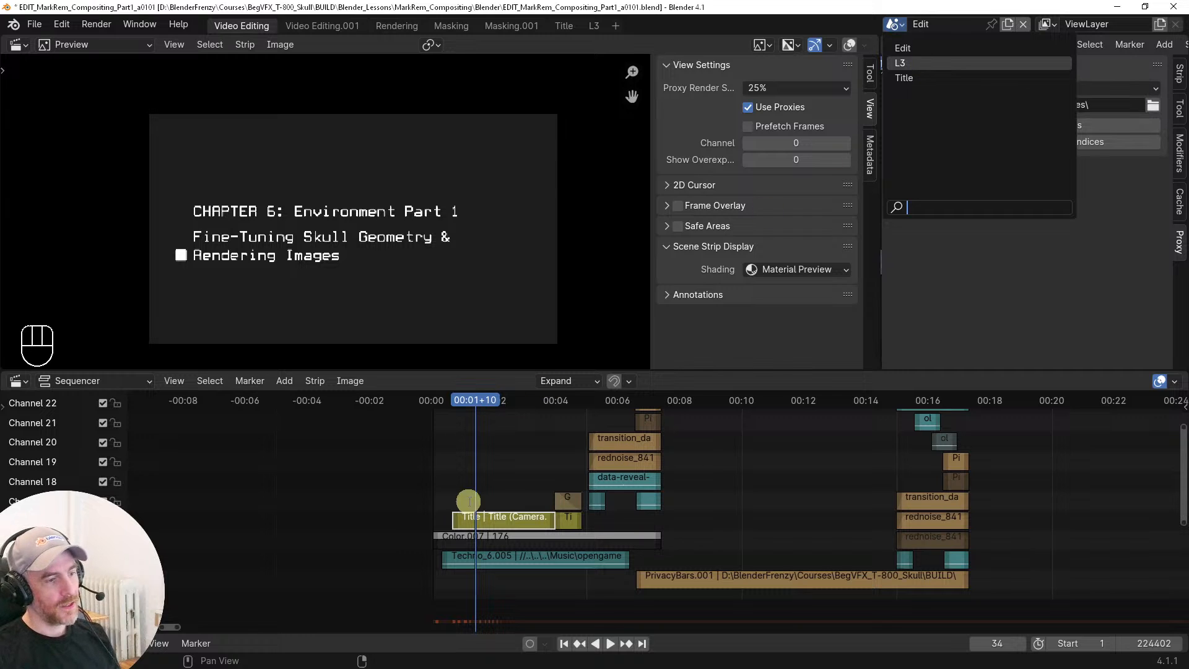
click(486, 466)
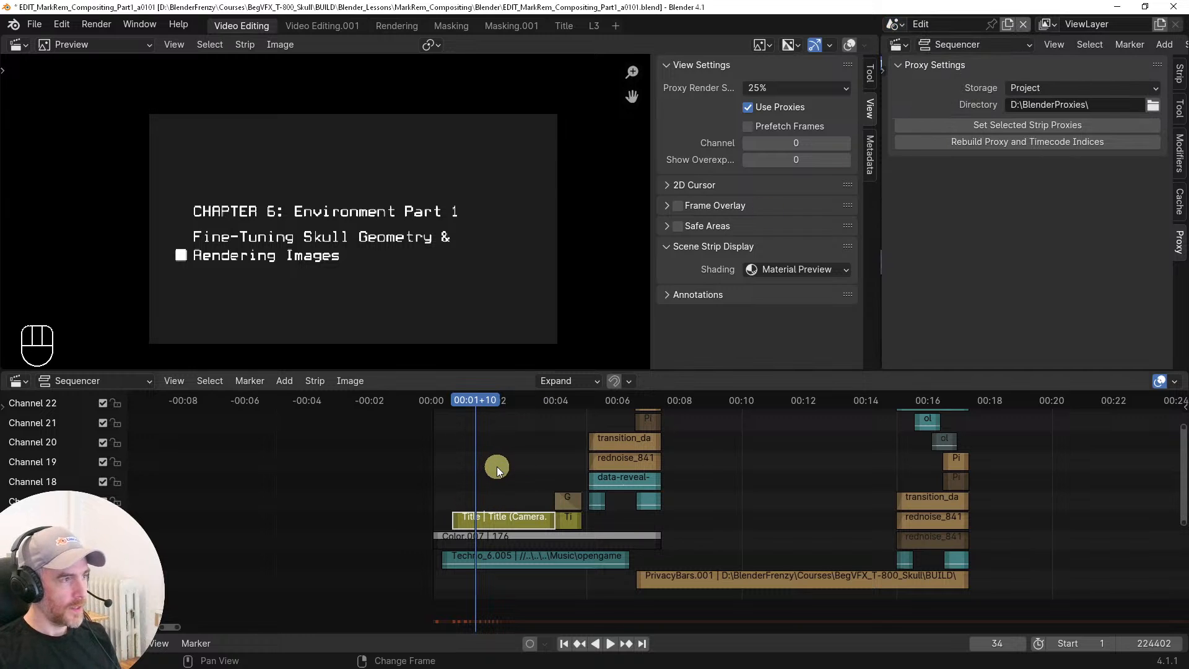
Play through the title's fade-out and the red glitch transition, and place the playhead just past it at 00:07+15
drag(499, 468, 508, 469)
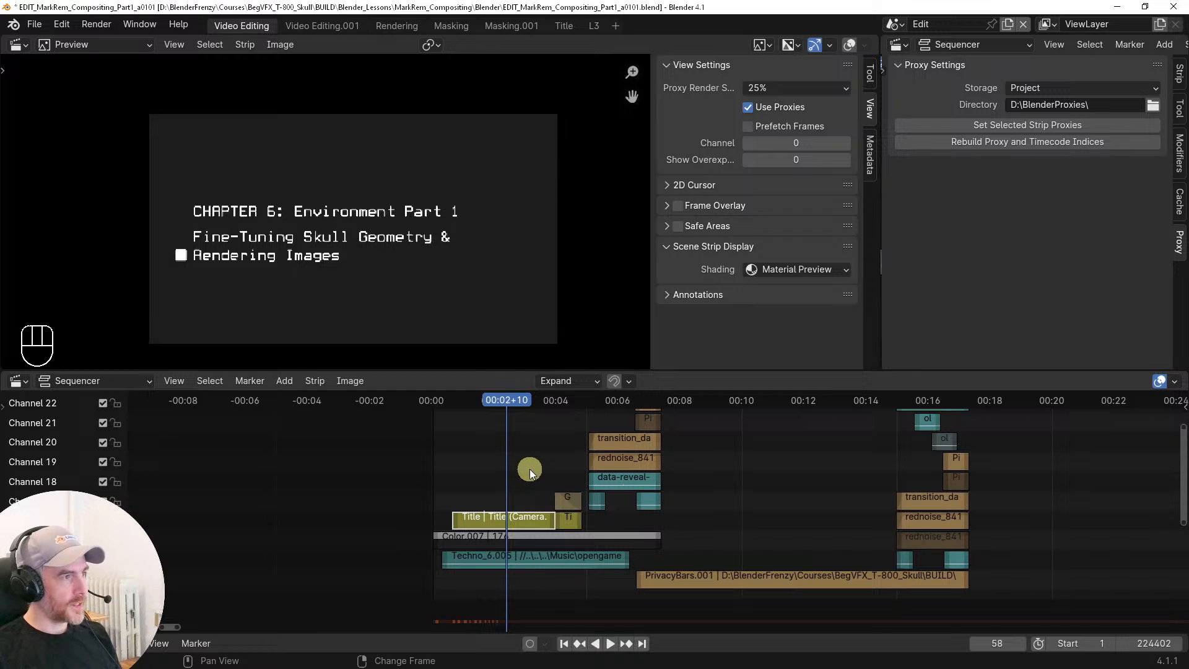
key(space)
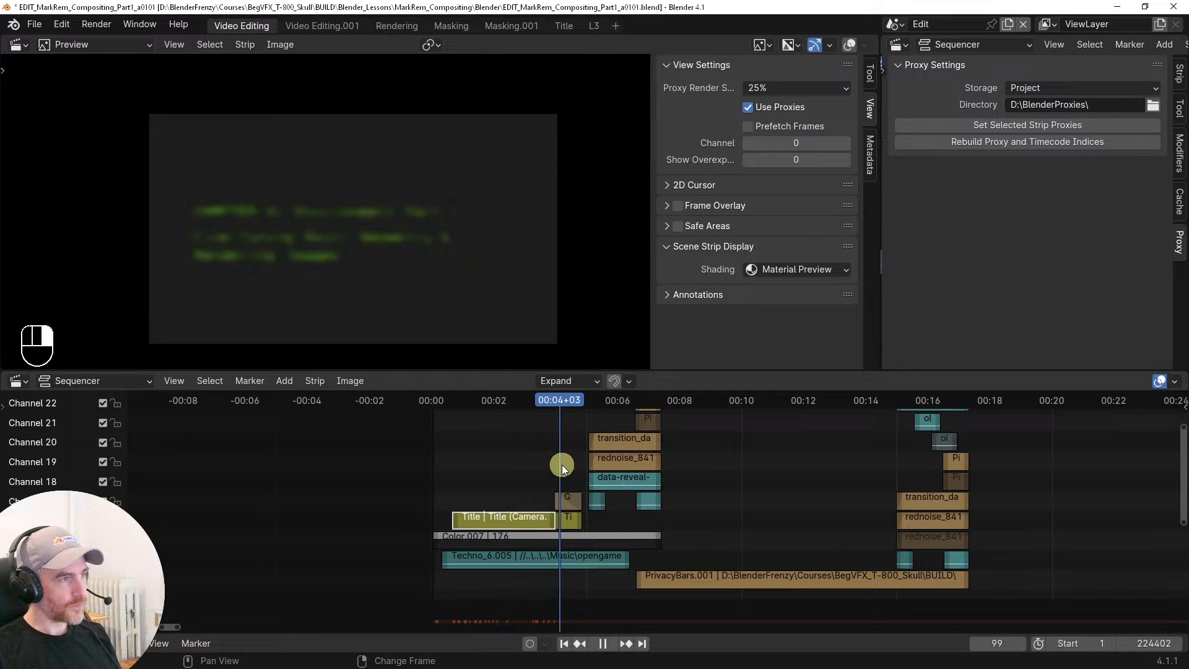
key(space)
ctrl+middle_drag(708, 466, 476, 443)
key(space)
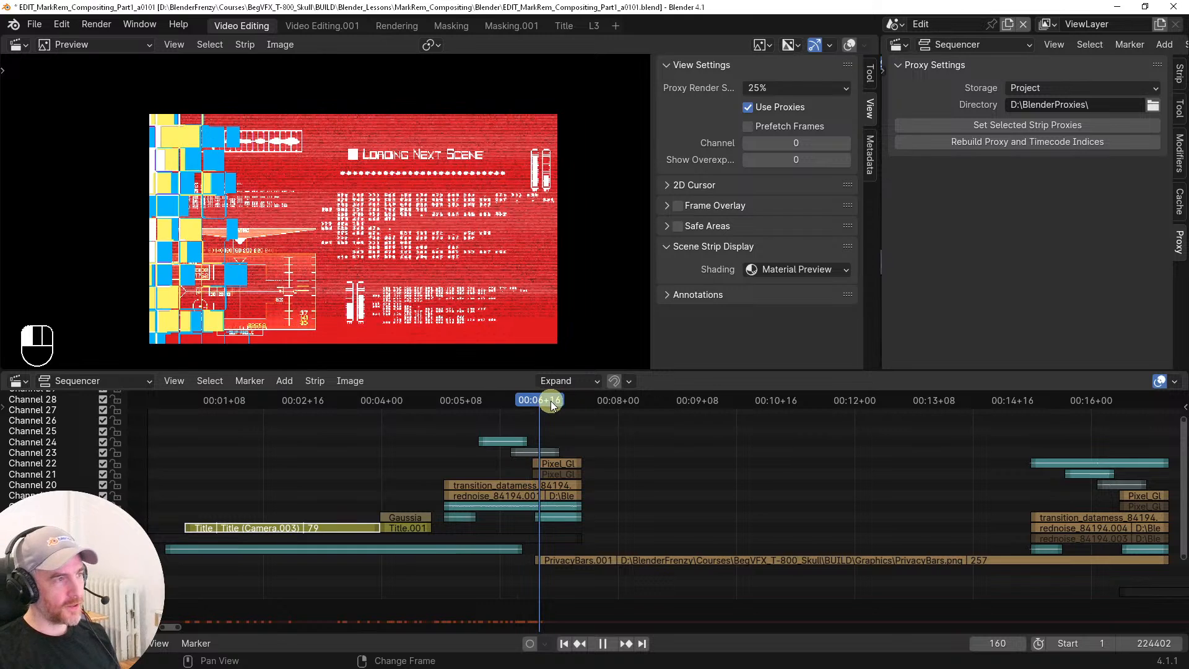
key(space)
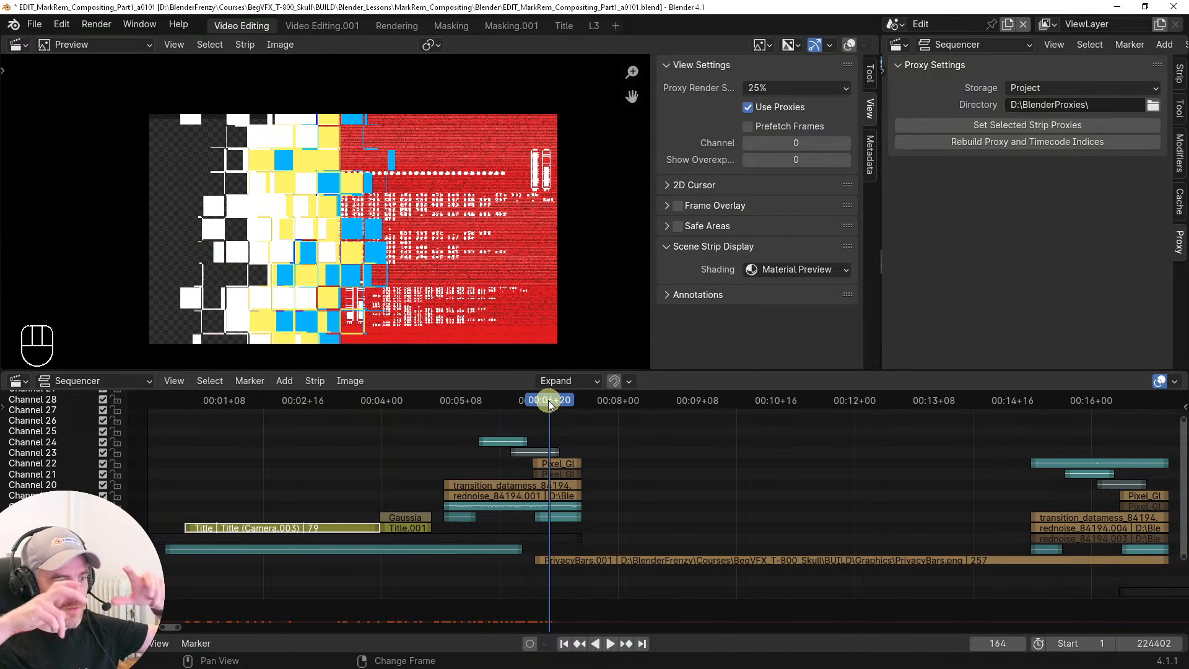
drag(548, 400, 597, 398)
Move the meta strip about 510 frames earlier and five channels down, beneath the PrivacyBars.001 strip
ctrl+middle_drag(593, 471, 585, 489)
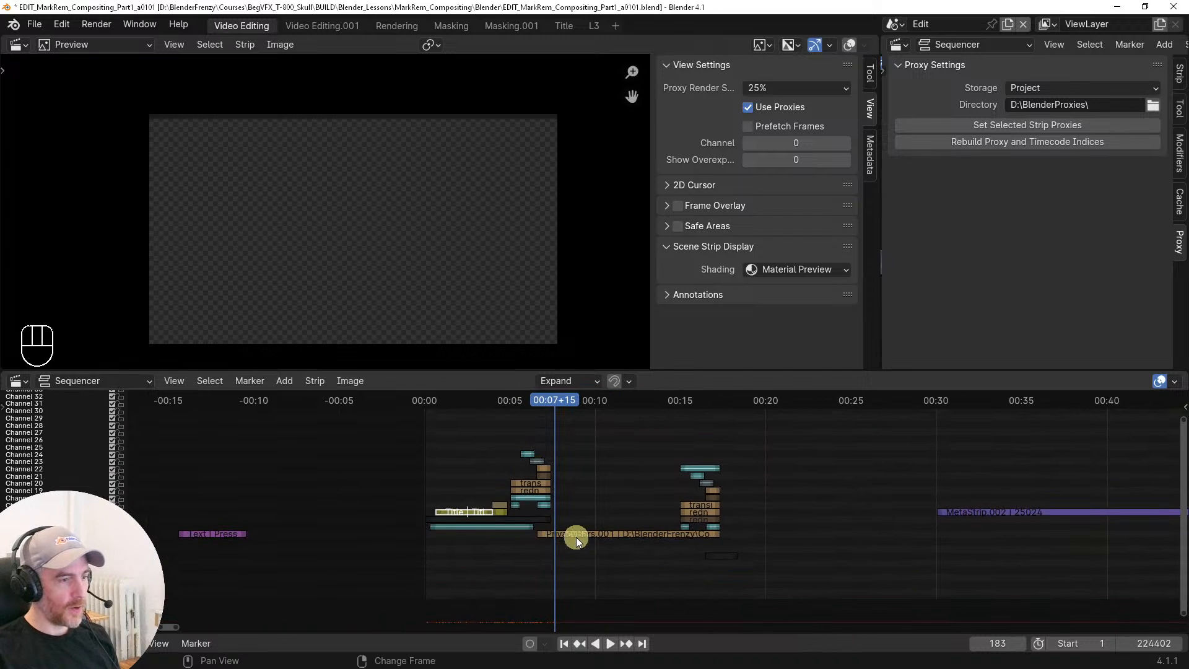
click(994, 512)
key(g)
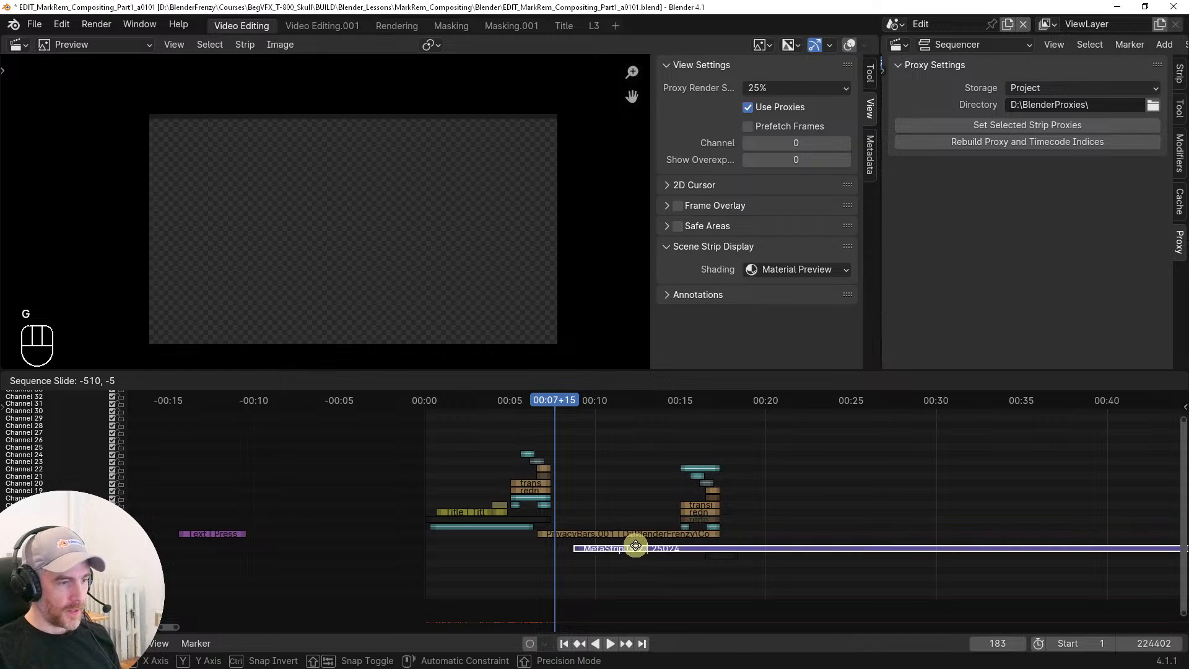
click(631, 544)
Move MetaStrip.002 to the channel directly beneath PrivacyBars.001, aligning the starts of both strips
middle_drag(632, 544, 621, 515)
ctrl+middle_drag(622, 515, 667, 565)
click(637, 558)
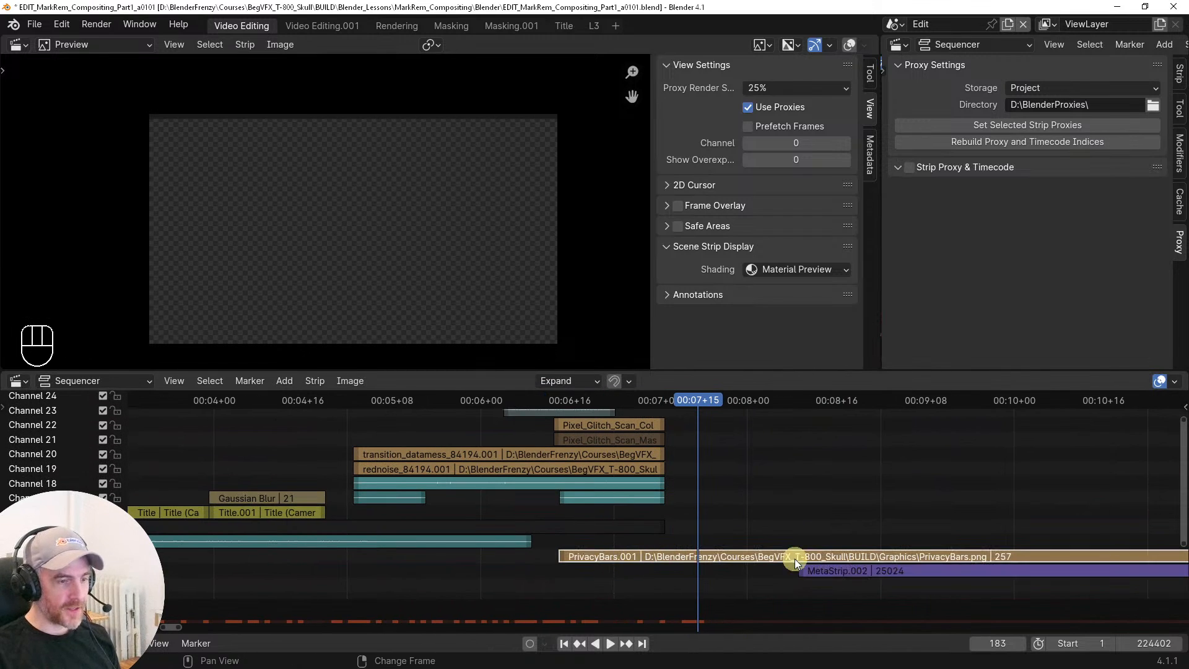
click(860, 577)
key(g)
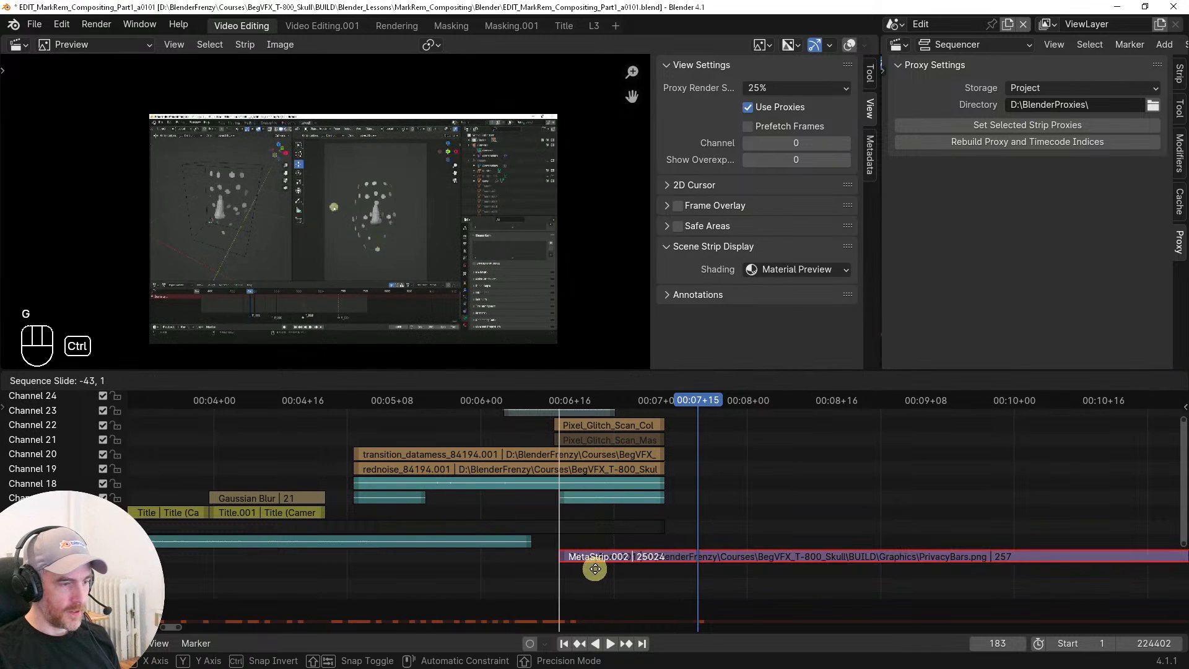
click(588, 569)
ctrl+middle_drag(582, 566, 563, 491)
middle_drag(665, 494, 610, 505)
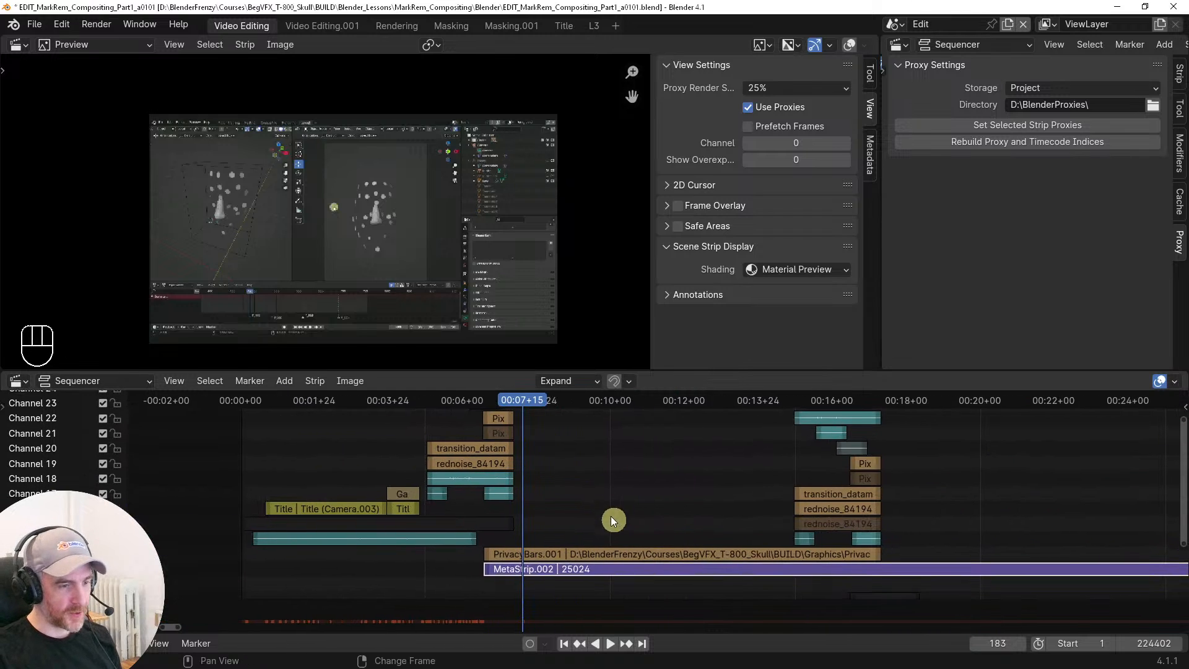
Mute the PrivacyBars.001 strip and examine the uncovered title bar of the screen recording up close
click(616, 553)
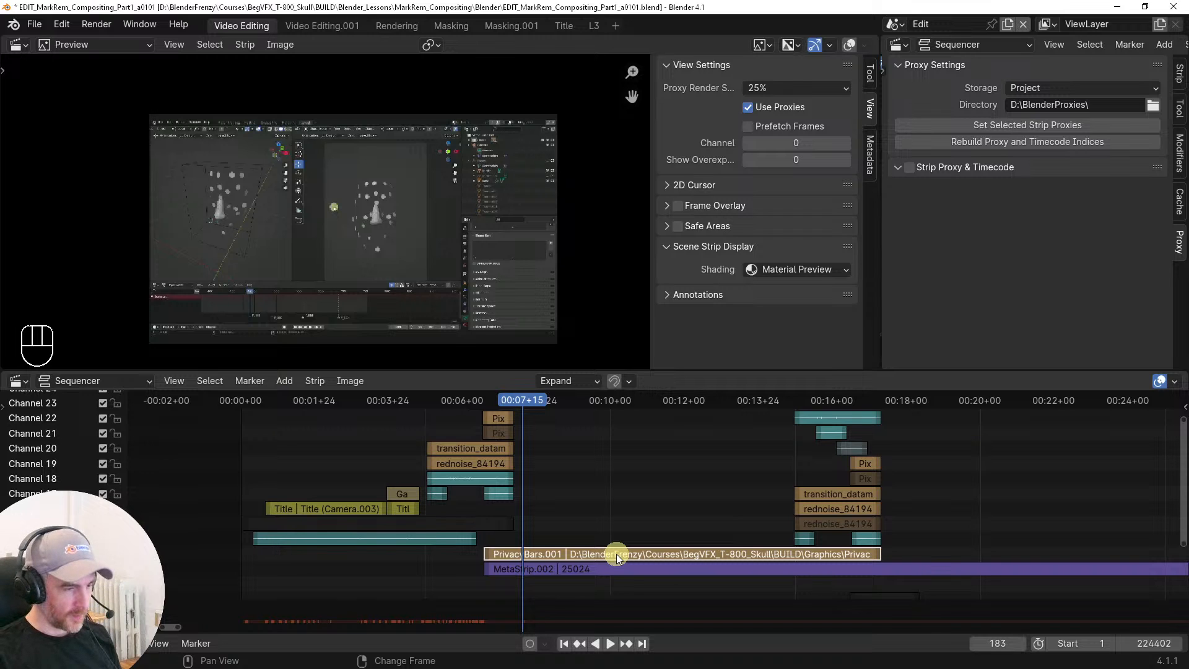
key(h)
scroll(303, 120, up, 5)
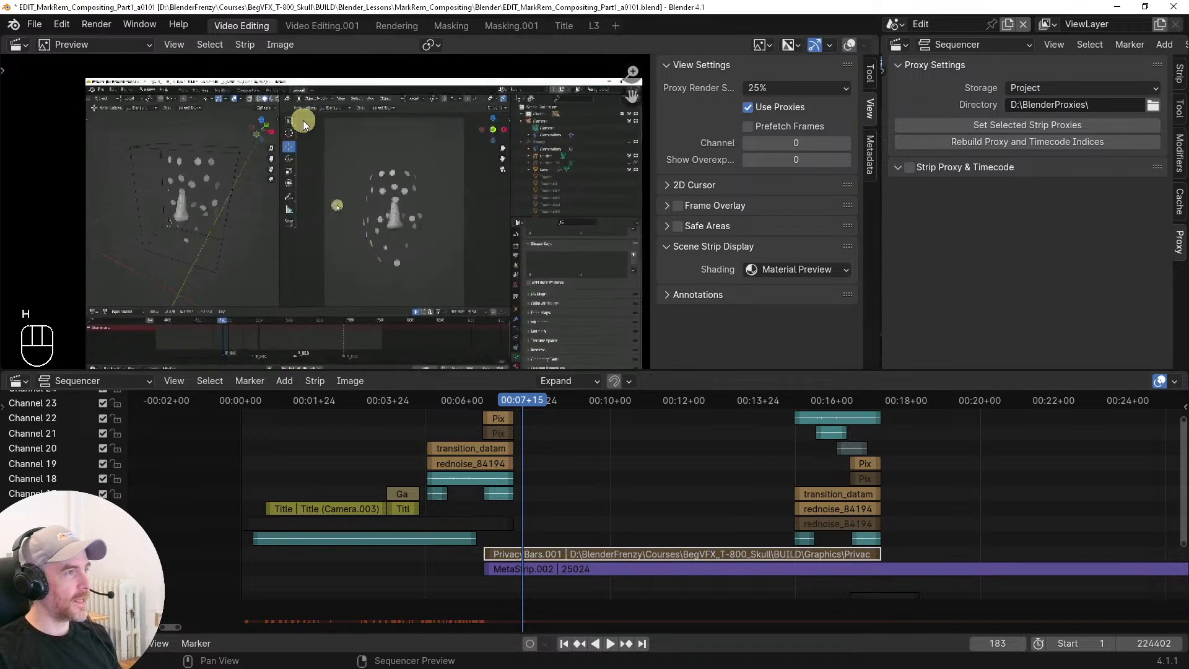
scroll(381, 242, up, 1)
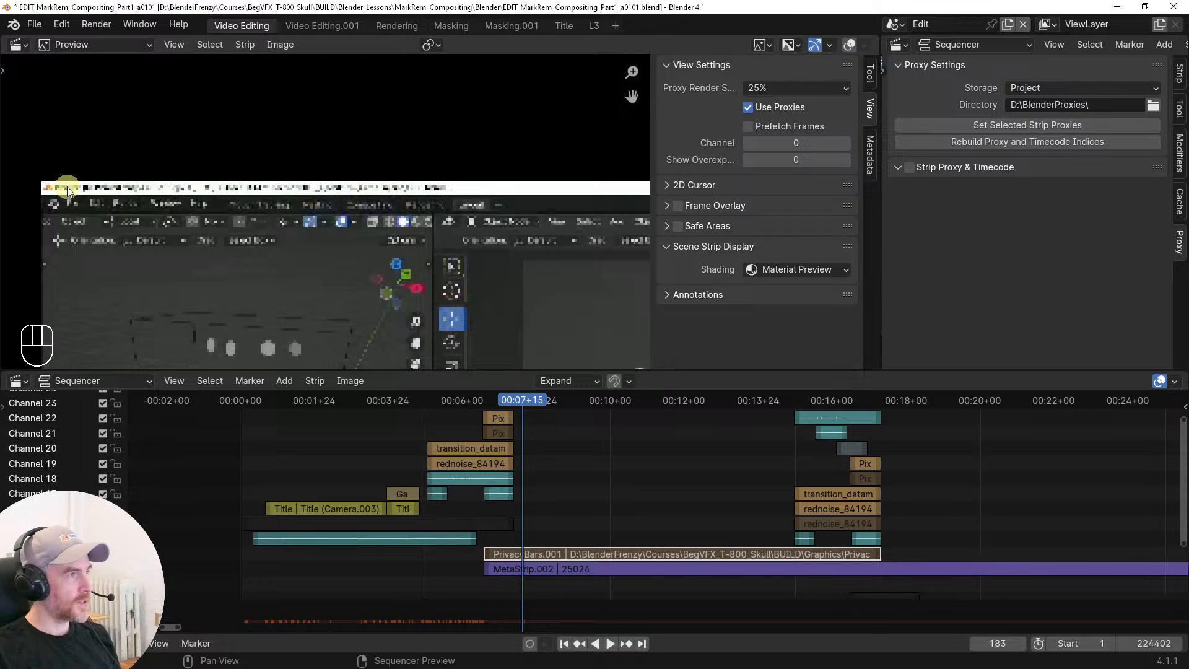
scroll(124, 190, down, 1)
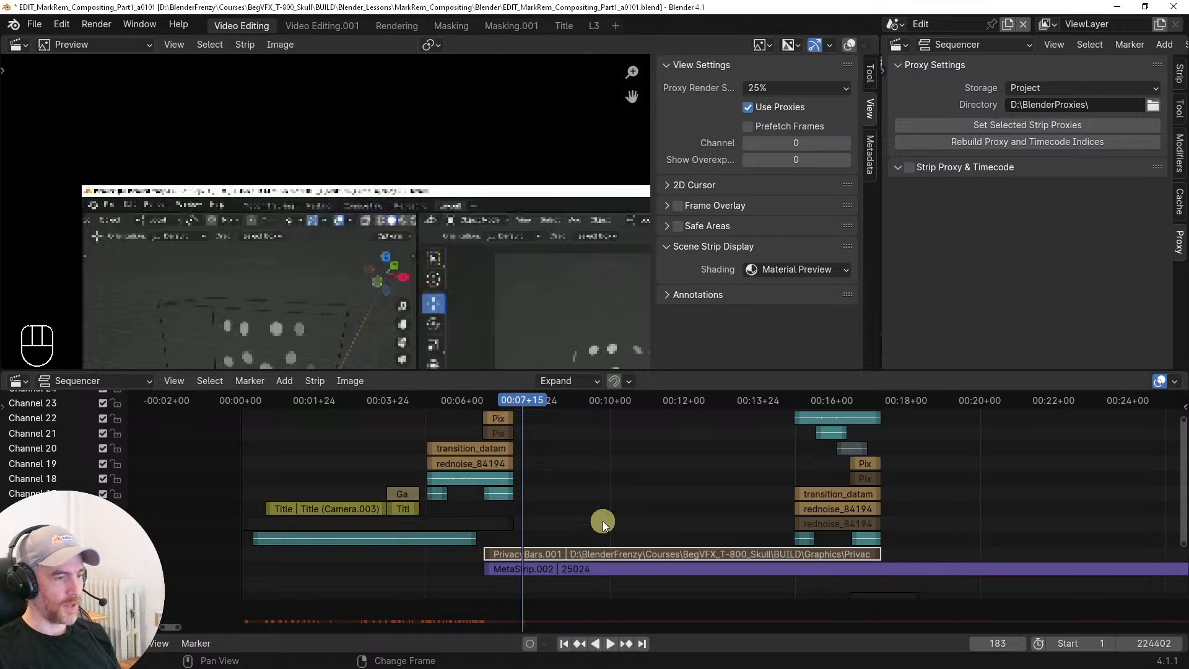
Unmute the PrivacyBars.001 strip and examine how it covers the upper and lower edges of the recording
key(h)
key(h)
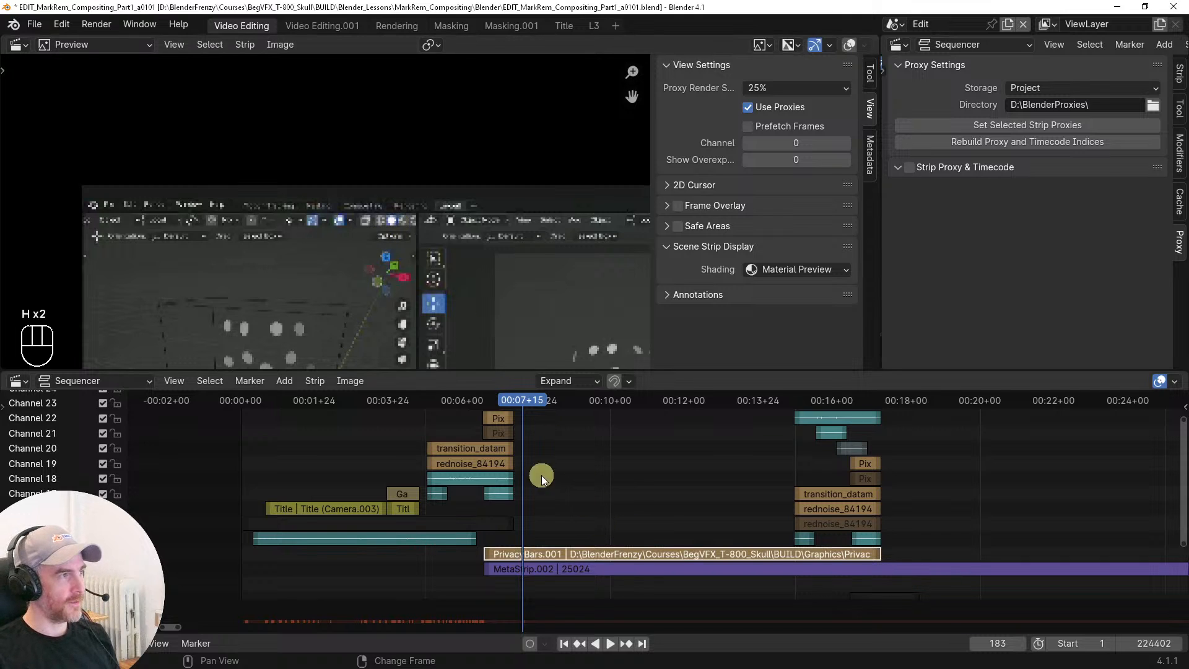
scroll(366, 286, down, 5)
shift+middle_drag(365, 286, 344, 193)
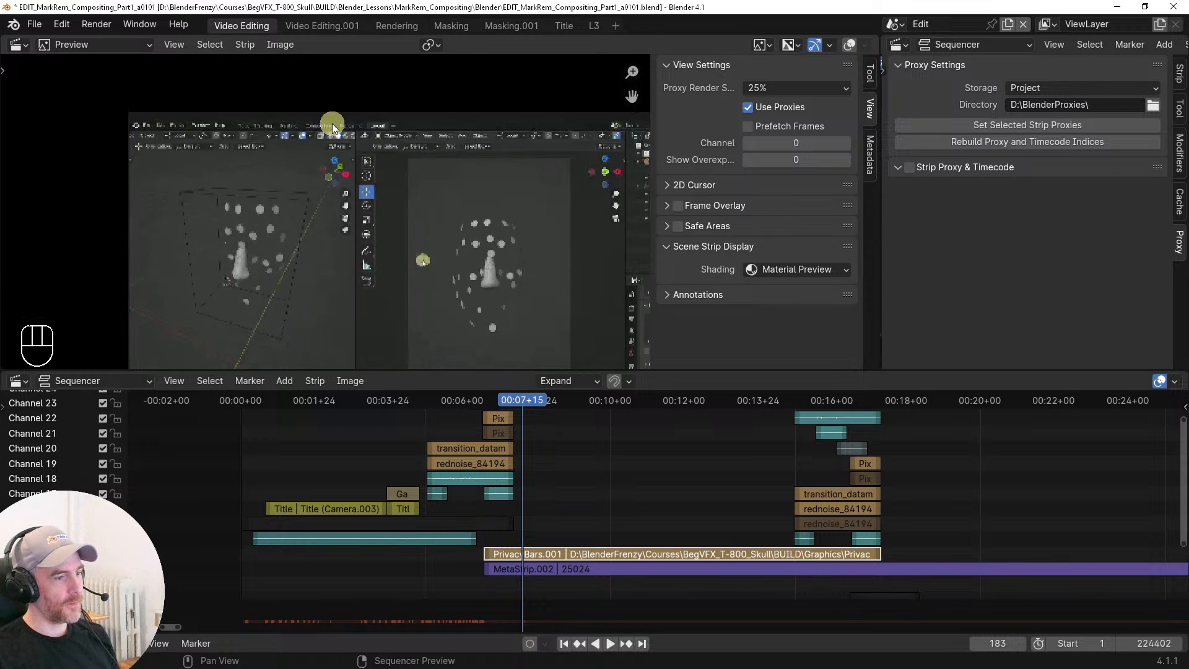
scroll(289, 148, down, 6)
shift+middle_drag(286, 126, 260, 79)
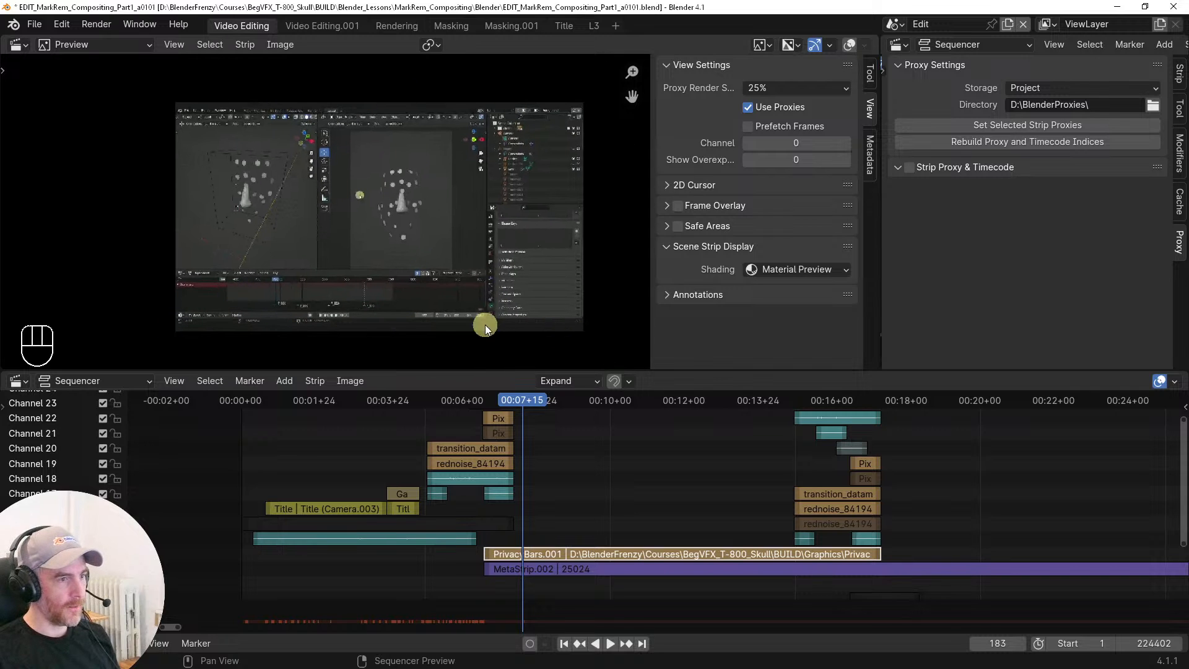
scroll(373, 286, up, 3)
shift+middle_drag(372, 287, 334, 217)
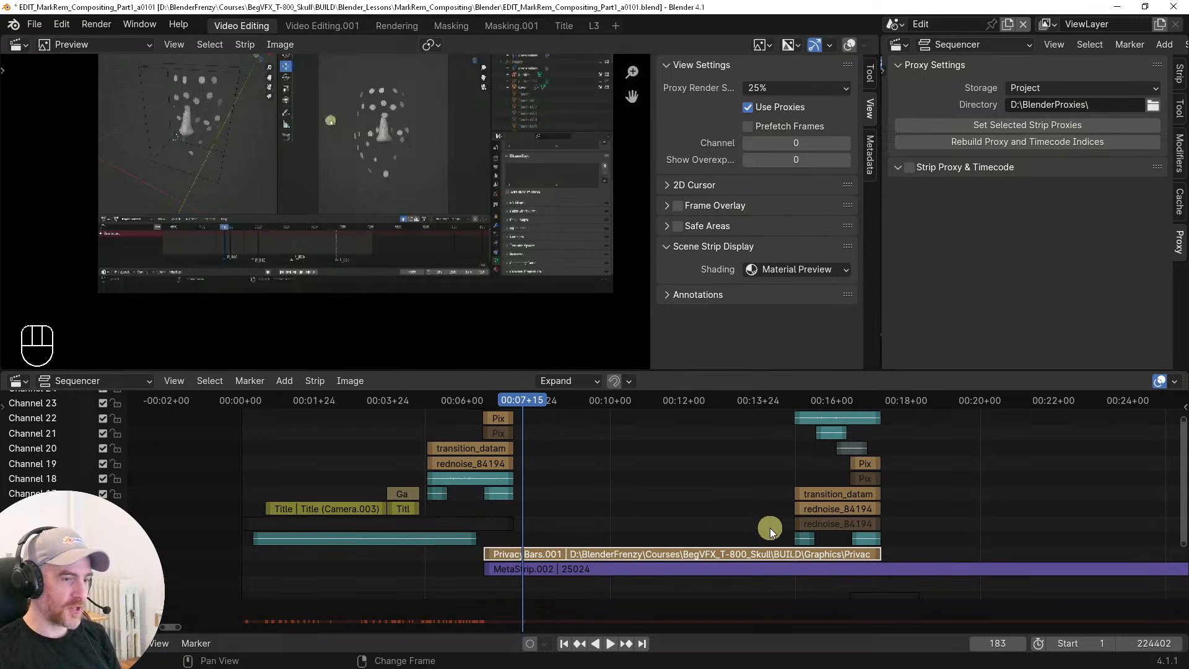
Place the playhead at 00:14+03 and select the closing transition strips, the dark strip below them and the end handle of PrivacyBars.001
ctrl+middle_drag(754, 504, 838, 533)
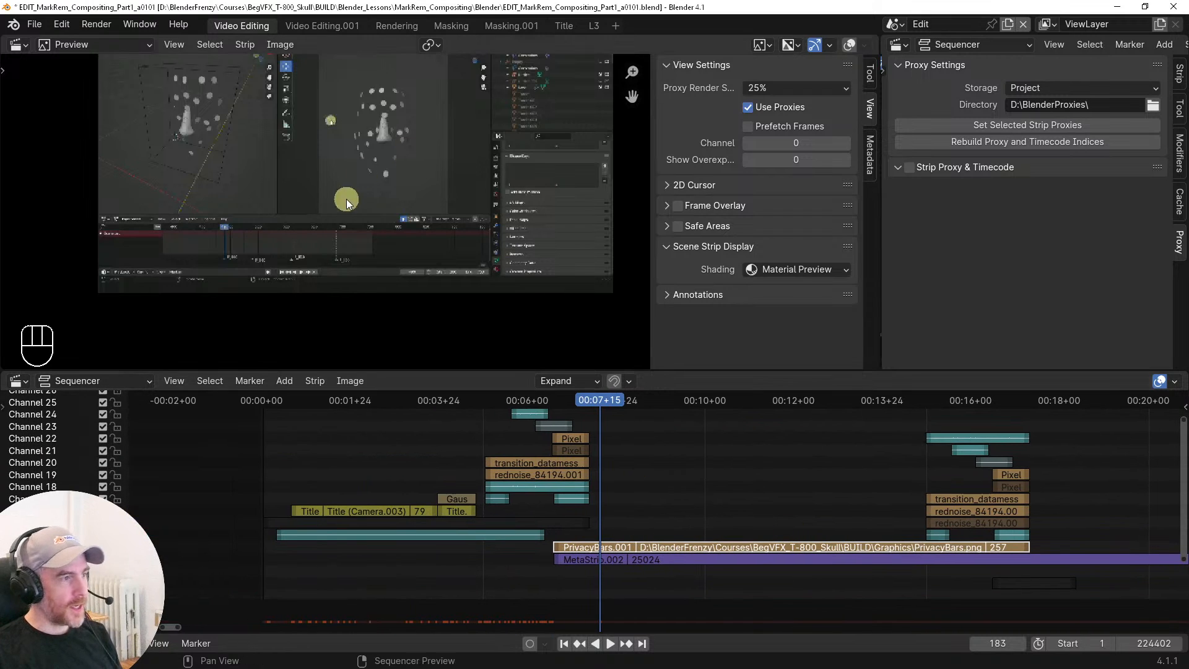
scroll(287, 244, down, 2)
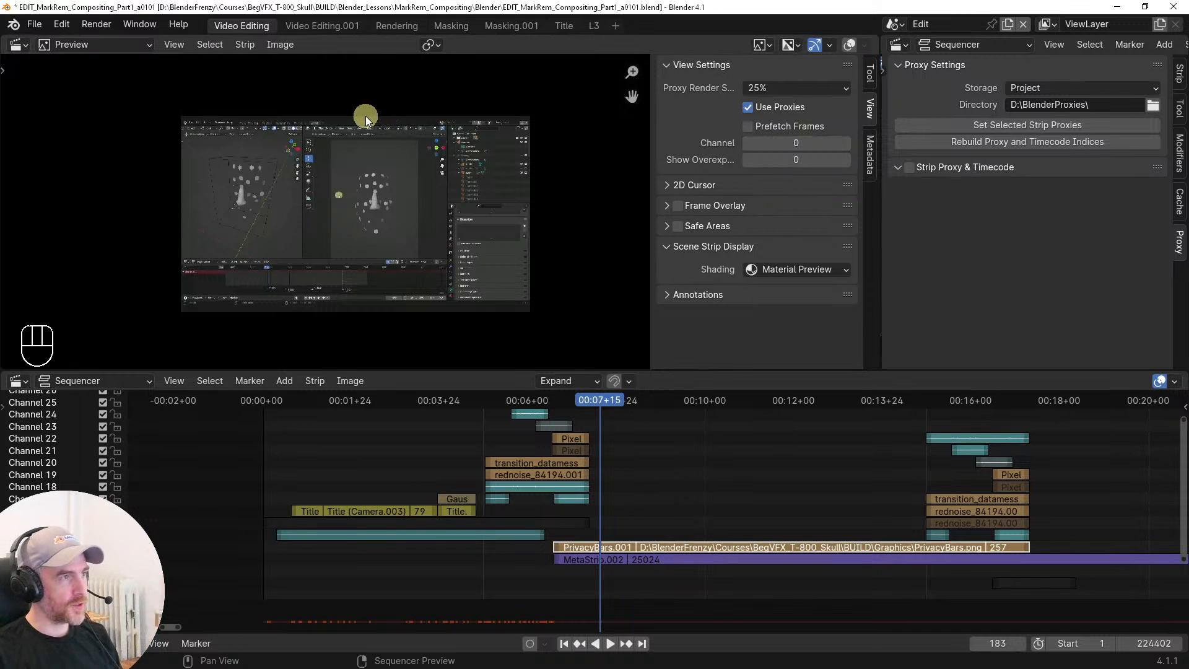
middle_drag(772, 488, 522, 494)
middle_drag(643, 487, 550, 481)
middle_drag(575, 474, 703, 475)
mouse_move(495, 437)
right_down()
mouse_move(601, 436)
mouse_move(505, 443)
right_up()
ctrl+middle_drag(894, 515, 916, 494)
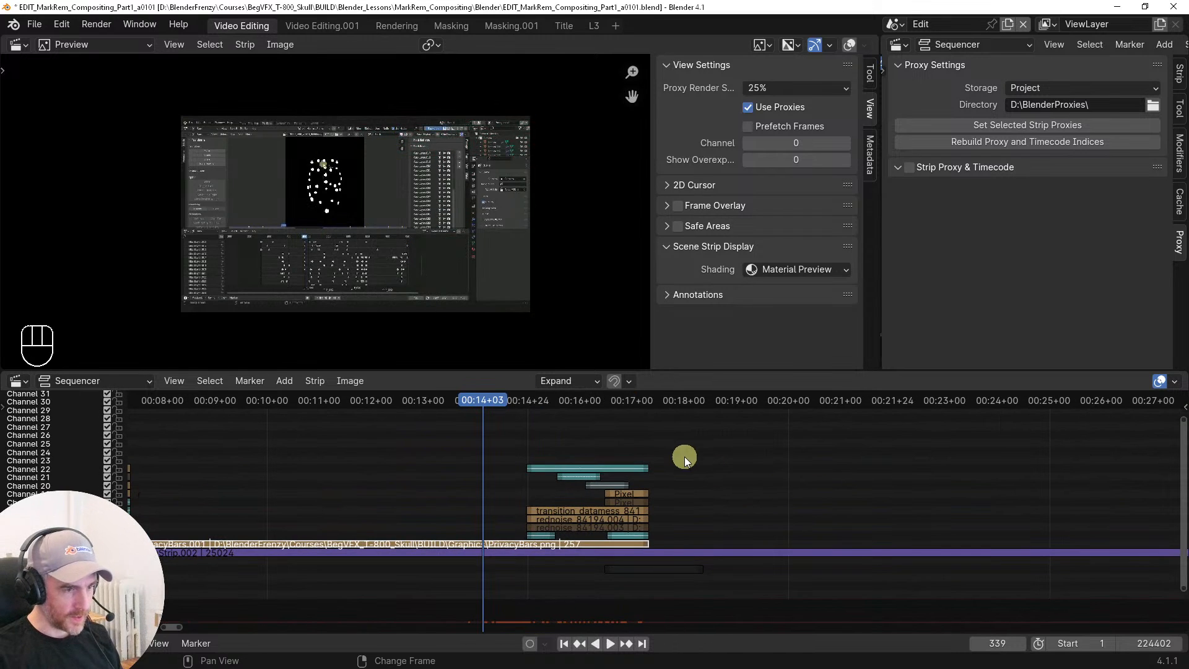
drag(521, 448, 685, 544)
shift+click(656, 569)
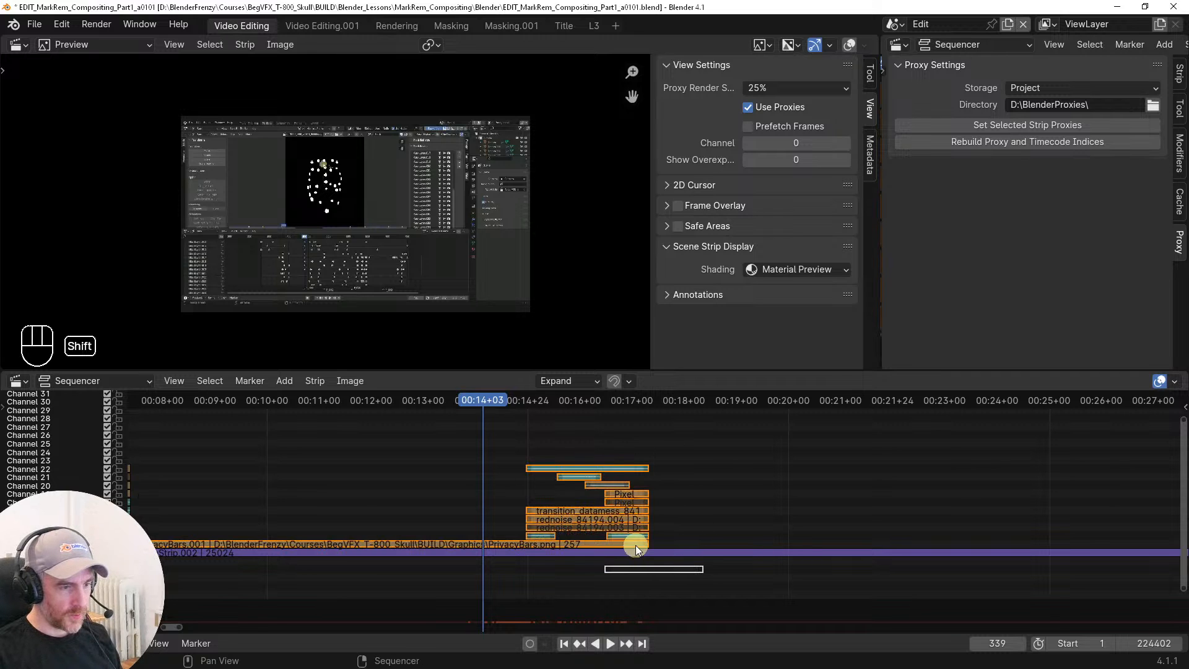
shift+click(645, 544)
Slide the closing strips and the end of PrivacyBars.001 about 27,294 frames later along the time axis, past the end of MetaStrip.002
ctrl+middle_drag(857, 531, 756, 525)
middle_drag(842, 539, 614, 509)
ctrl+middle_drag(800, 531, 745, 543)
middle_drag(795, 523, 612, 551)
ctrl+middle_drag(734, 548, 615, 543)
key(g)
key(x)
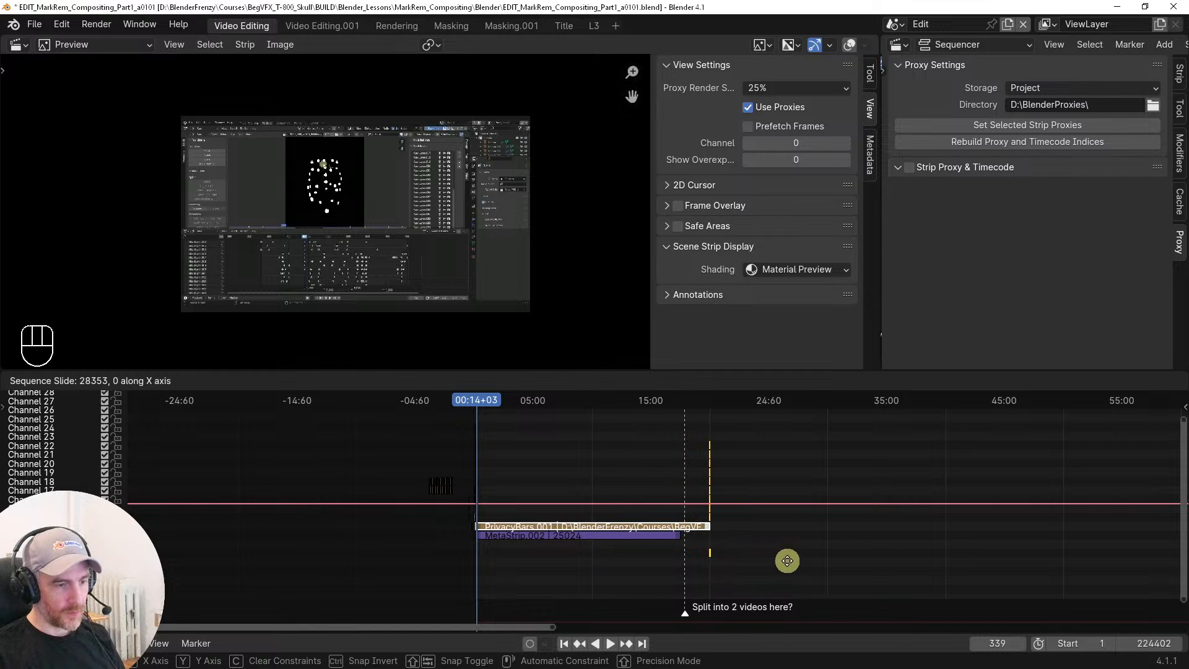
click(779, 562)
scroll(665, 558, up, 3)
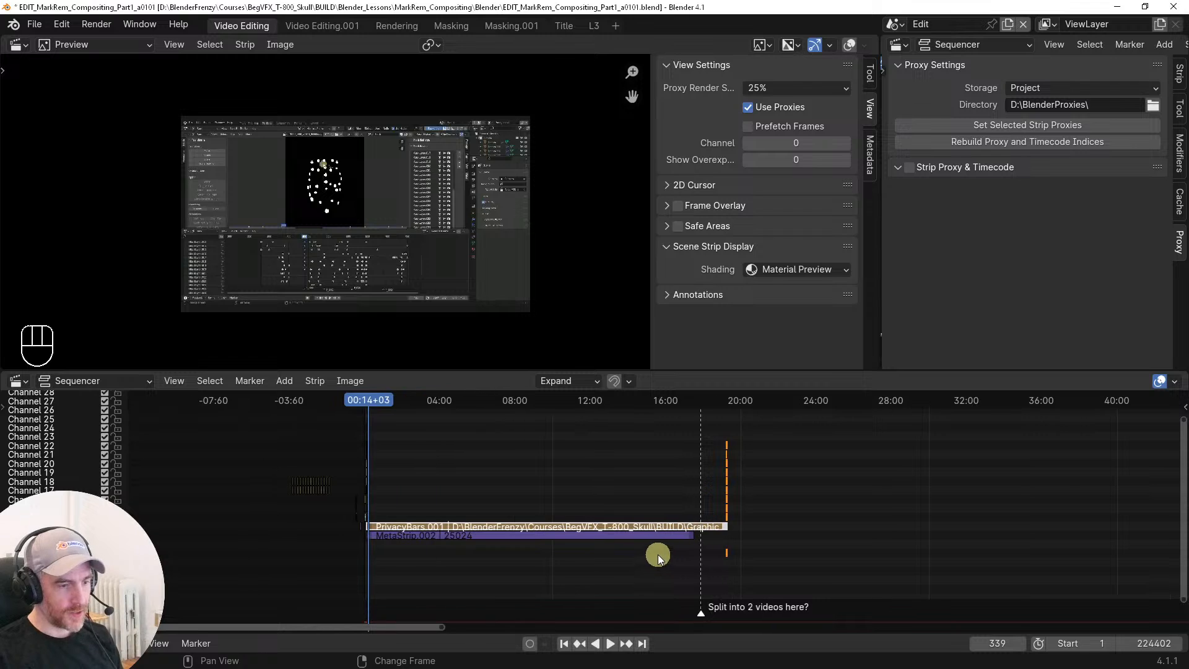
key(x)
ctrl+middle_drag(707, 549, 747, 514)
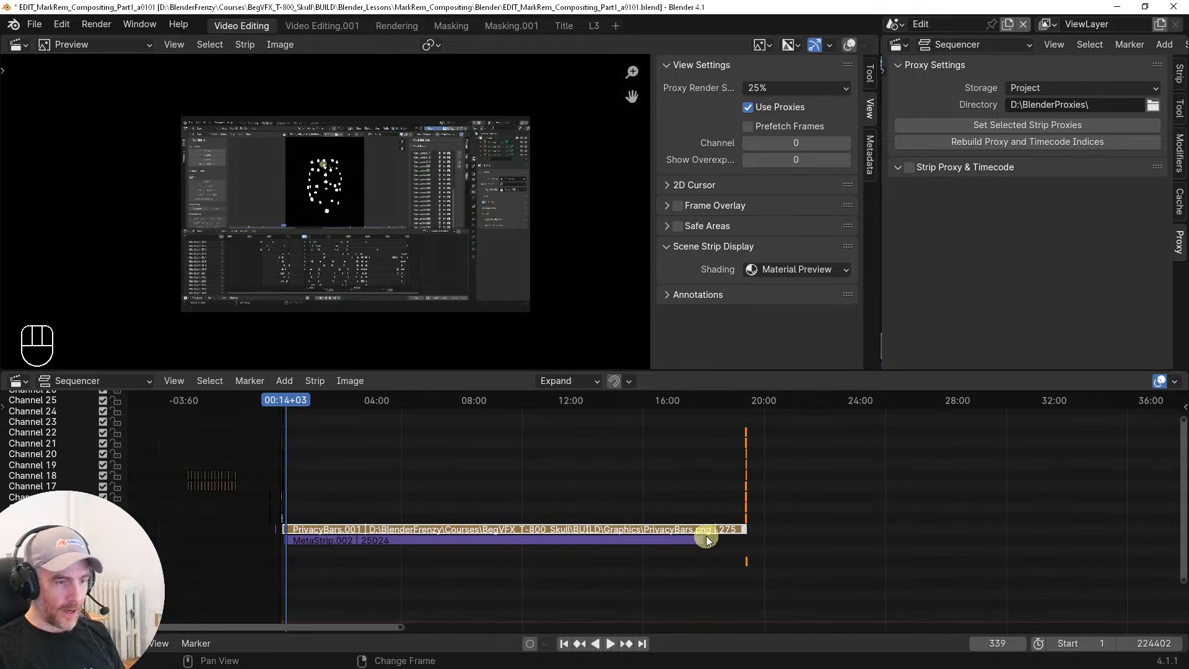
ctrl+middle_drag(663, 566, 799, 542)
middle_drag(502, 544, 642, 544)
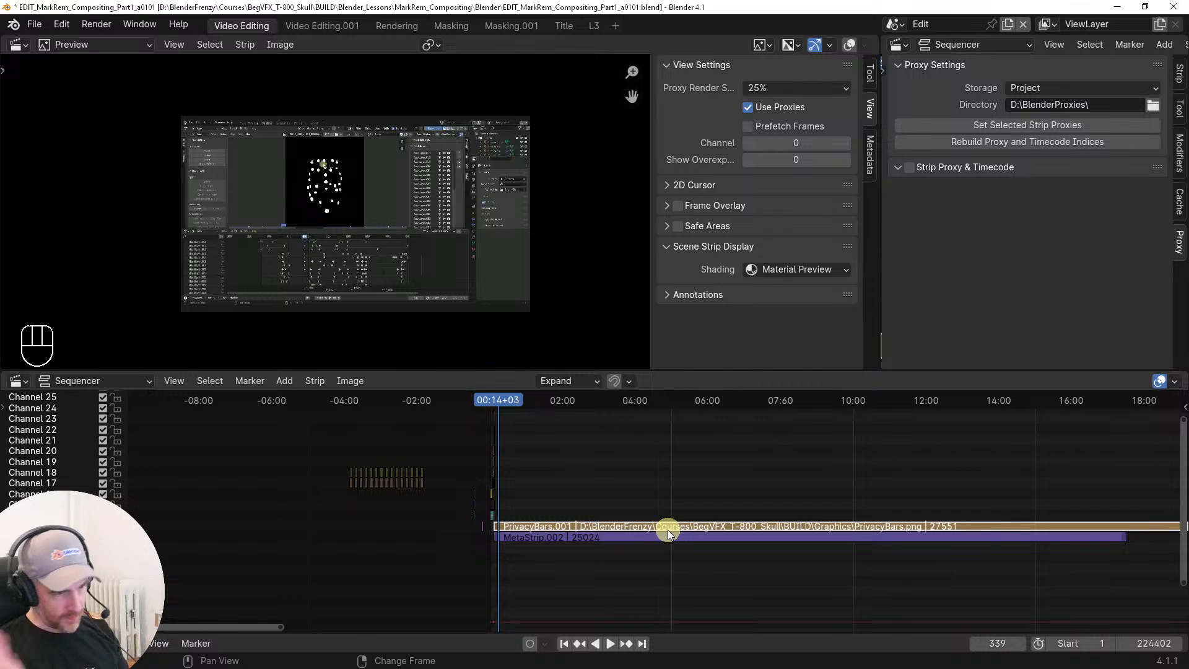
Save the project, then save it again as the incremented version EDIT_MarkRem_Compositing_Part1_a0102.blend
key(ctrl+s)
key(ctrl+shift+s)
key(KP_Add)
key(KP_Enter)
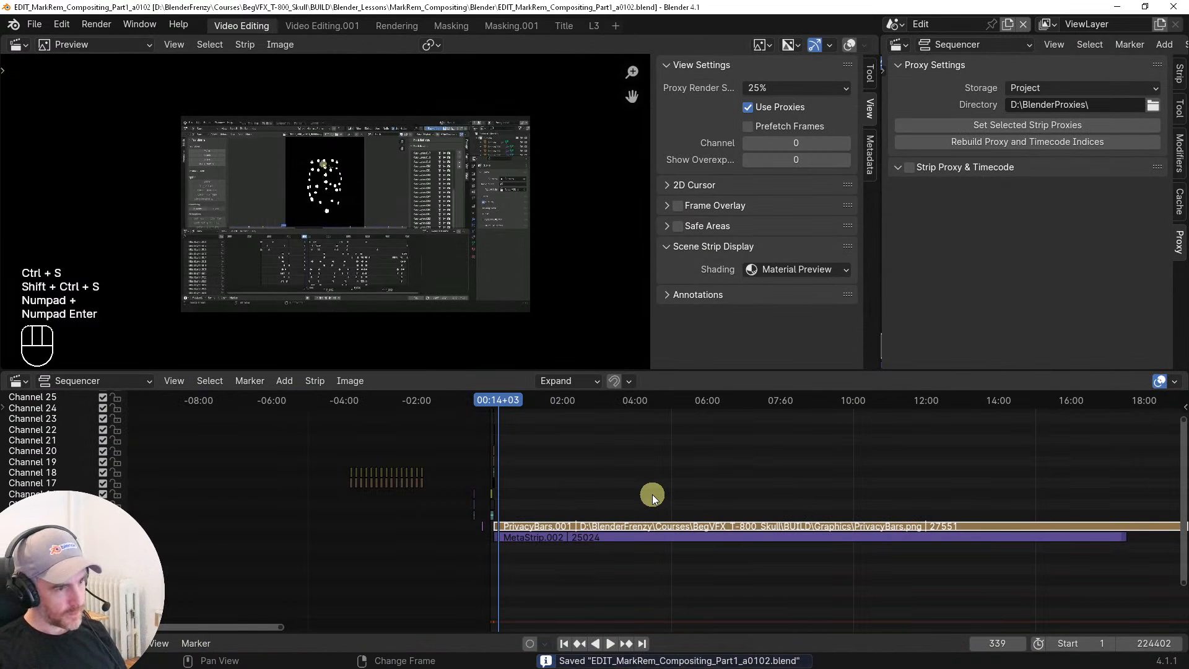
Play the opening seconds of MetaStrip.002 to locate where the recap begins
ctrl+middle_drag(645, 507, 507, 459)
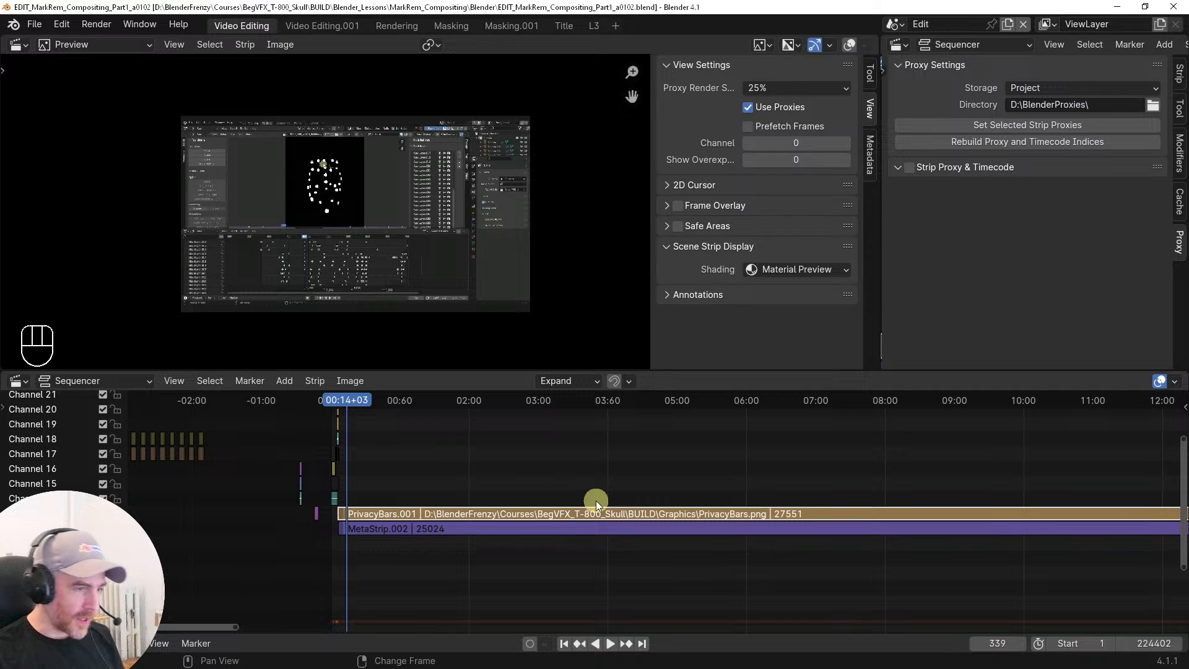
ctrl+middle_drag(451, 485, 703, 472)
click(524, 468)
key(space)
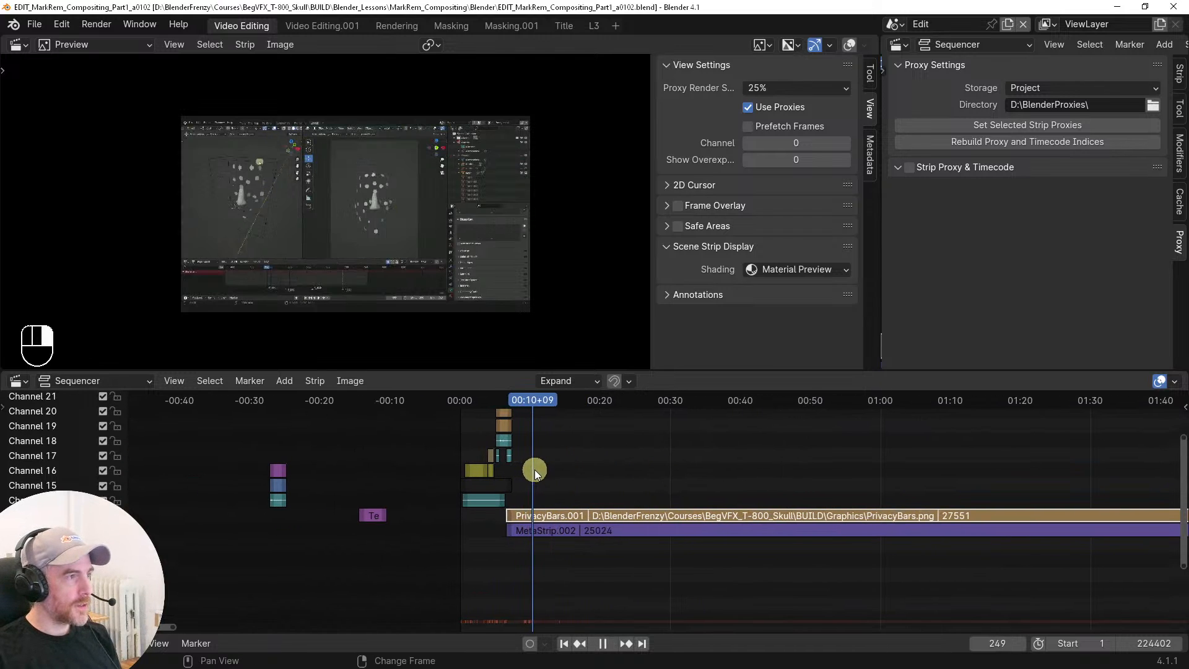
click(529, 470)
key(space)
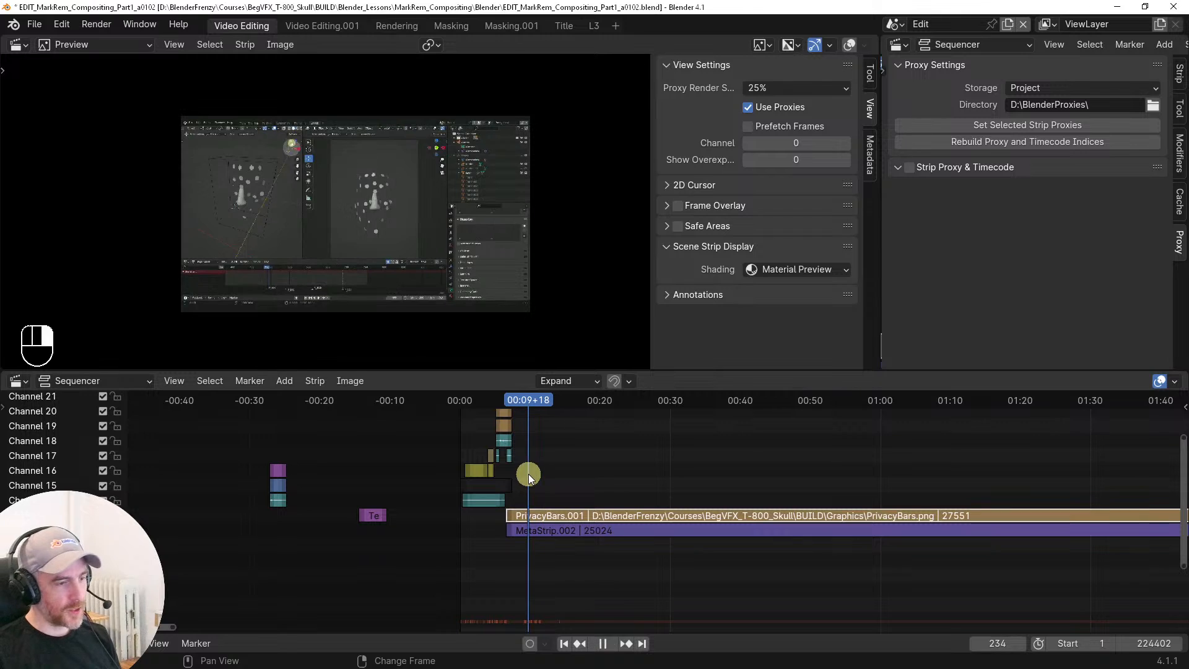
Add a timeline marker at 00:08+23 and name it "TS - Recap"
drag(529, 472, 524, 475)
key(m)
key(ctrl+m)
text(TS - )
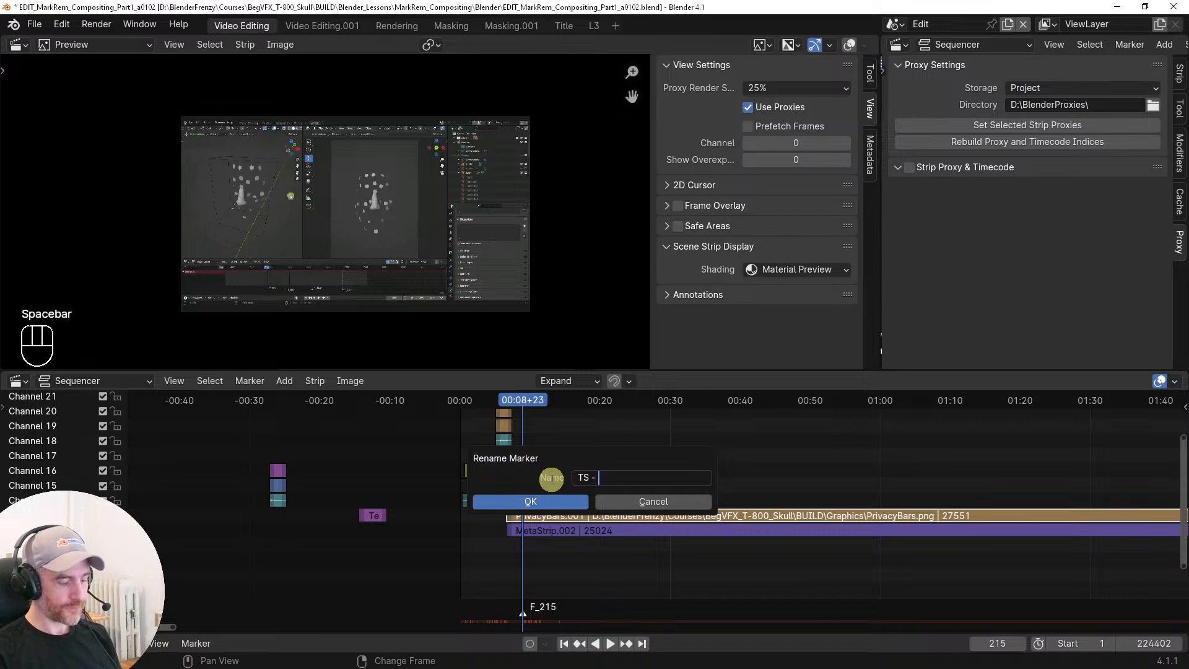
text(Recap)
key(Return)
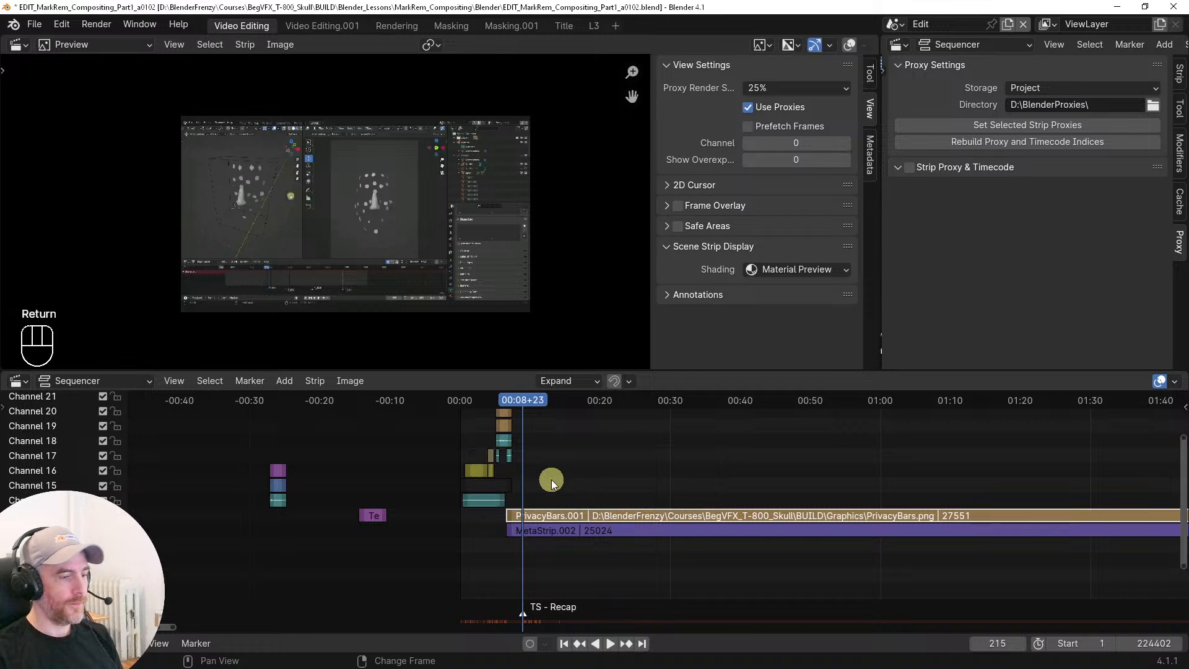
Play the recap section on from the TS - Recap marker and stop at 00:12+04
key(space)
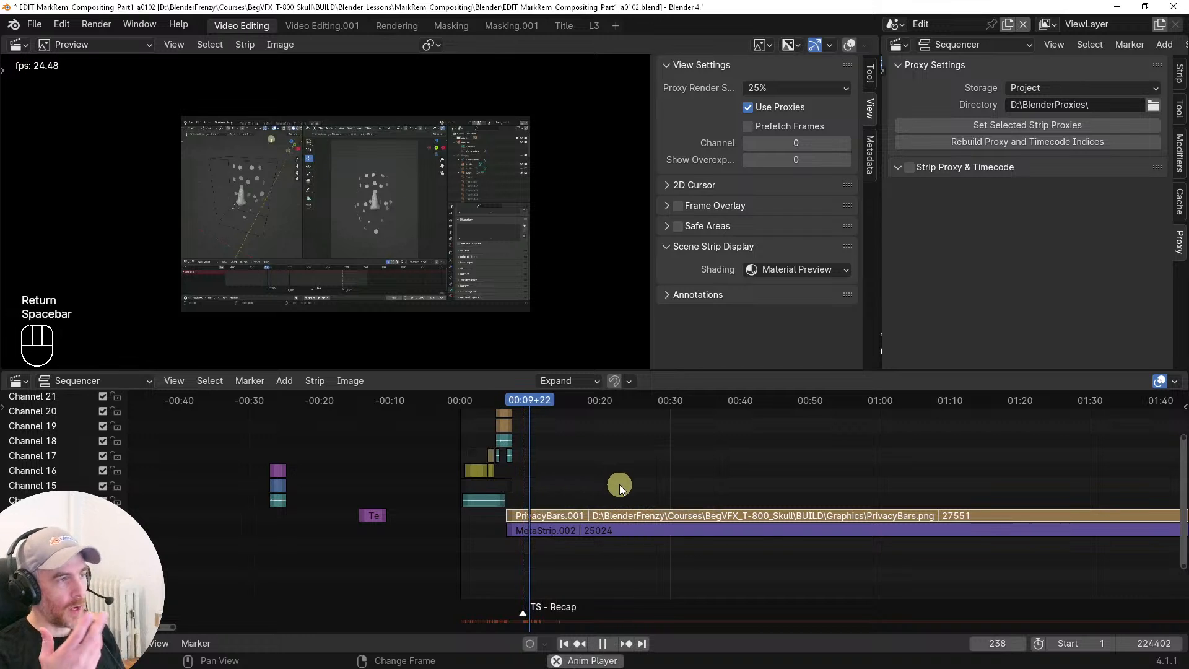
scroll(380, 275, up, 1)
middle_drag(586, 504, 488, 500)
key(space)
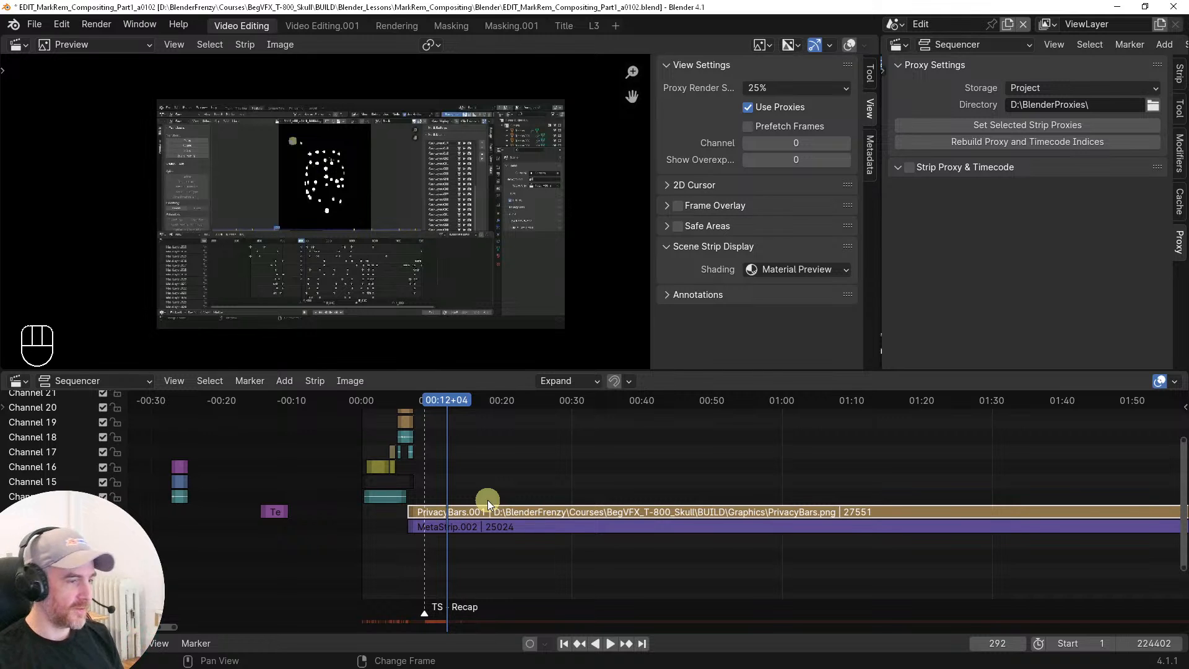
middle_drag(523, 472, 438, 466)
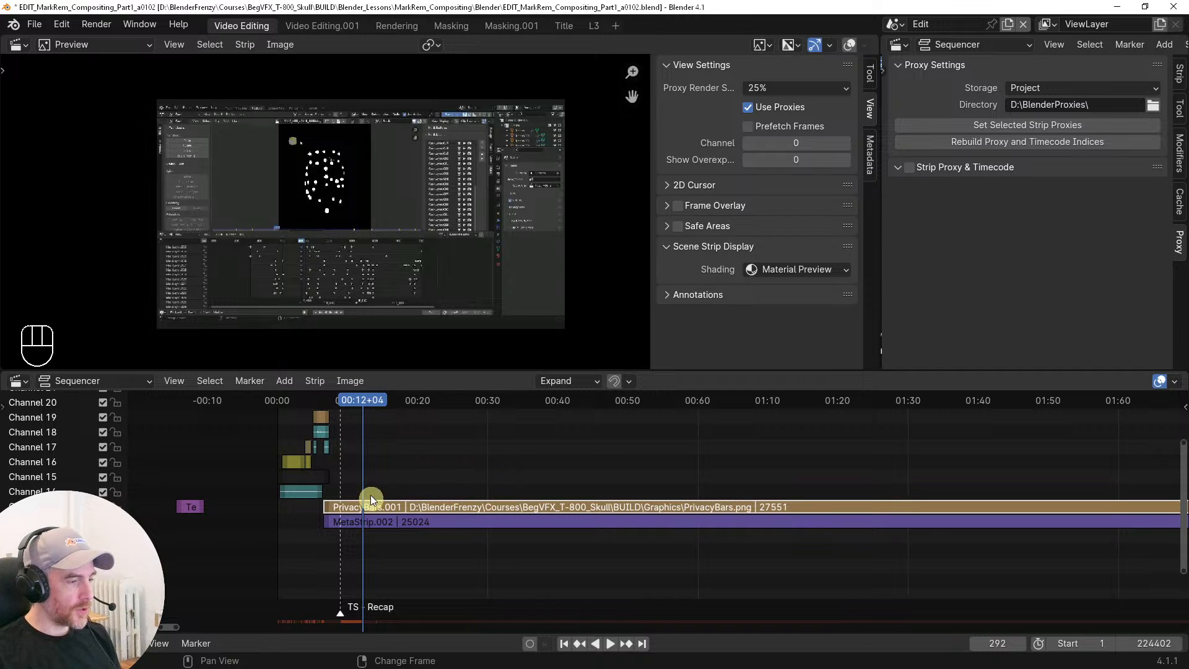
Scrub and play the edit between about 01:52 and 03:03 to locate where the next section starts
drag(433, 487, 702, 478)
ctrl+middle_drag(795, 474, 627, 474)
right_drag(508, 466, 676, 454)
drag(670, 454, 648, 456)
ctrl+middle_drag(648, 455, 615, 460)
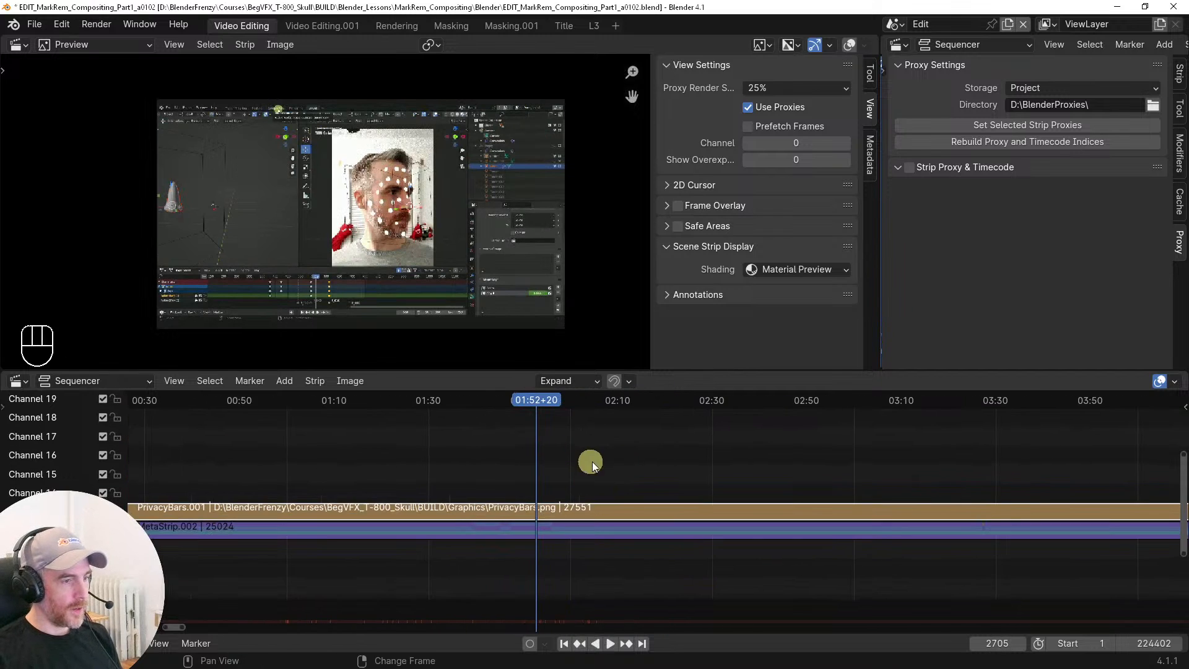
key(space)
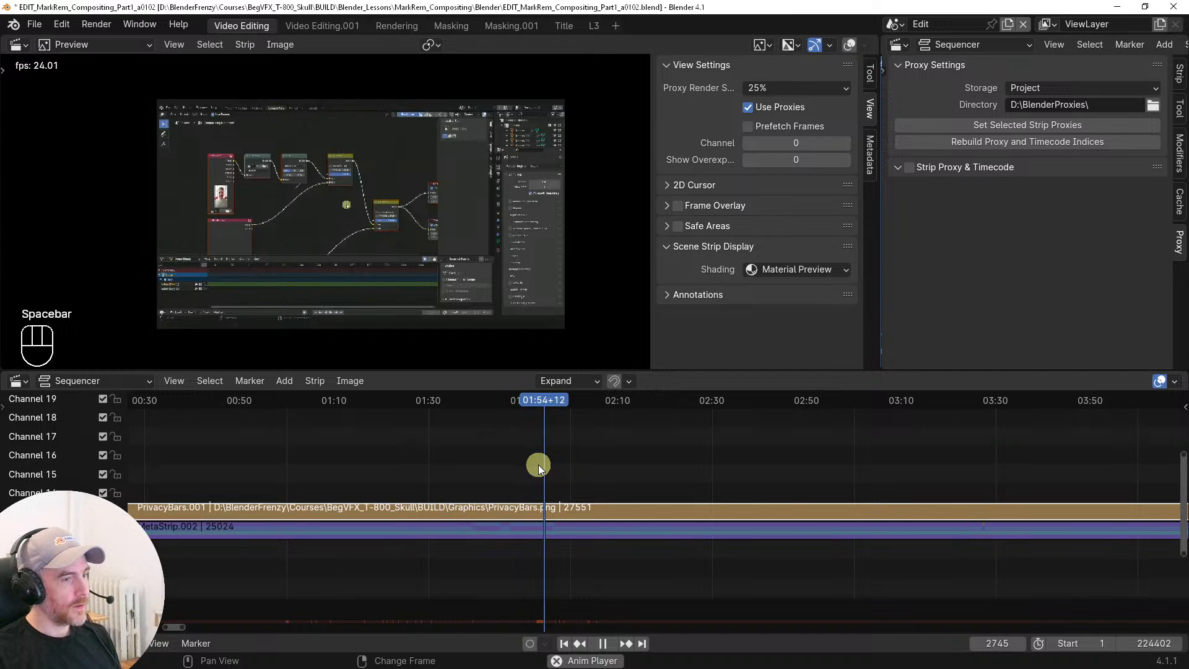
key(space)
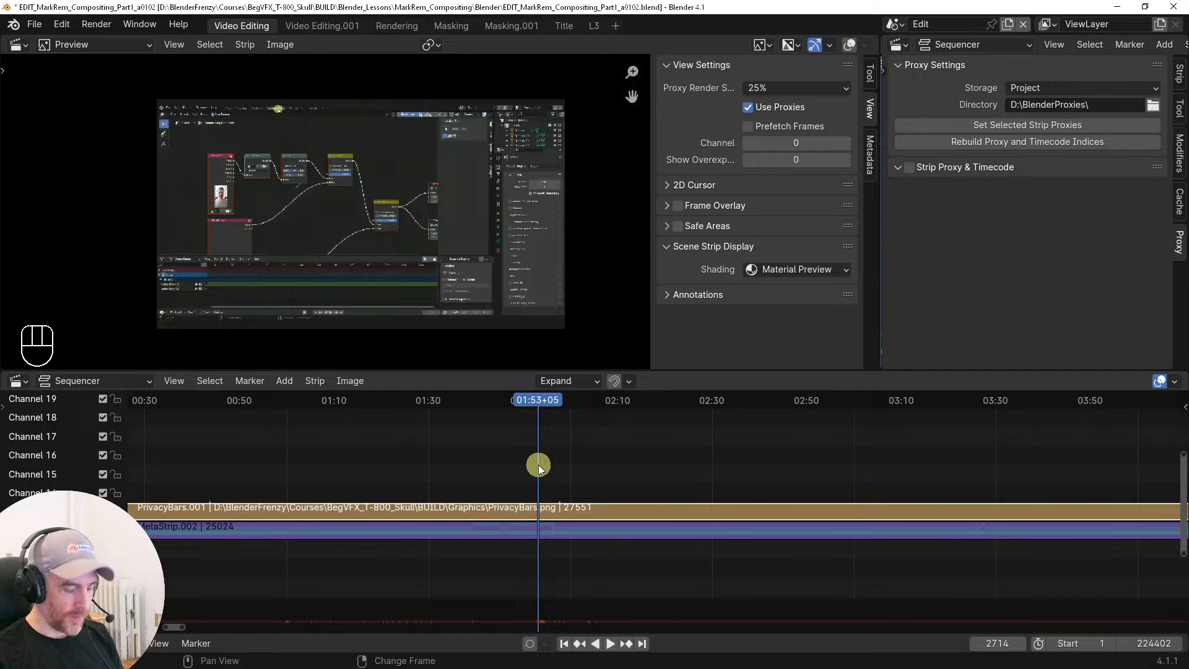
key(space)
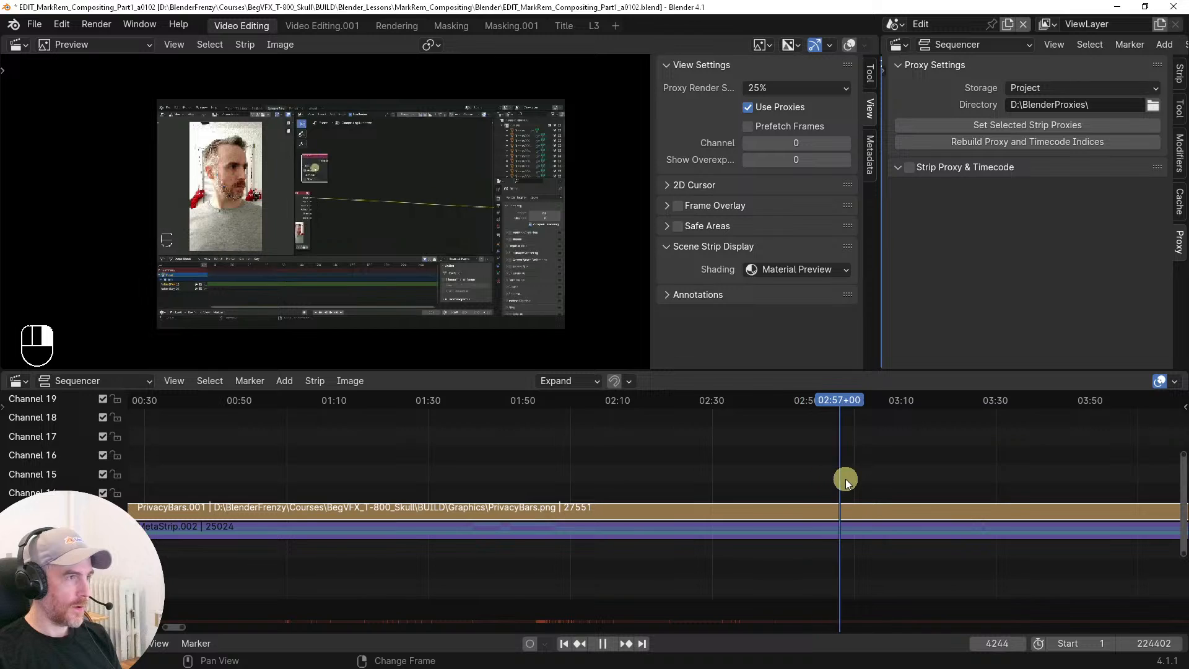
key(space)
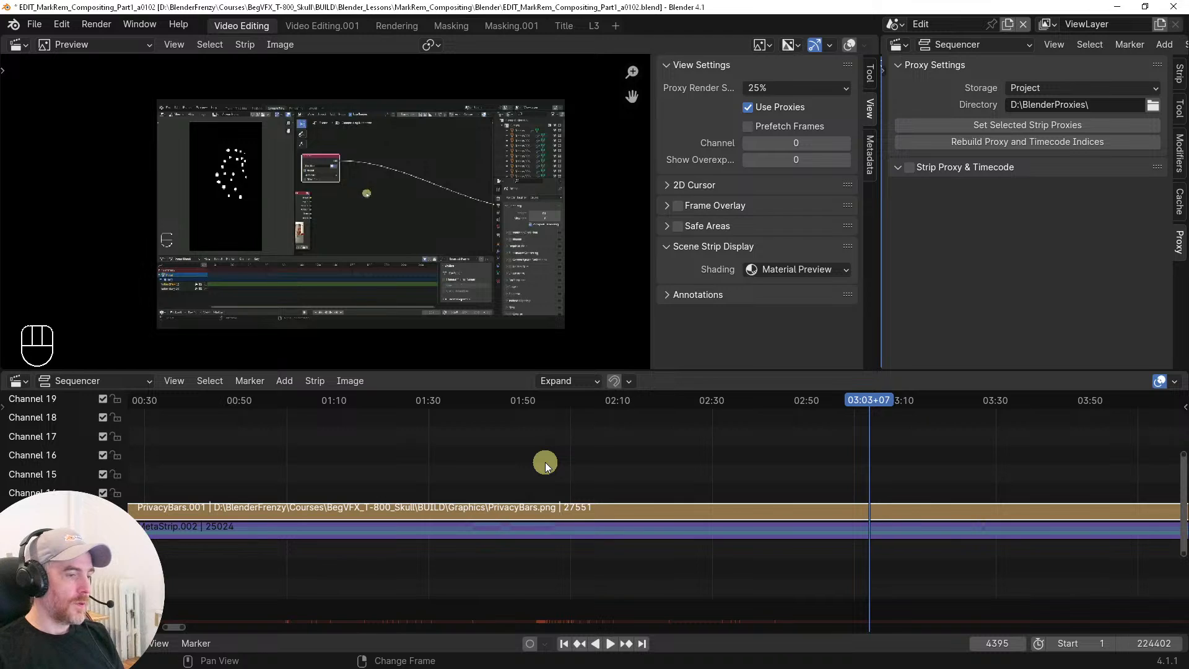
Add a timeline marker at 01:53+12 and name it "TS - Prep the Compositor"
drag(544, 462, 540, 466)
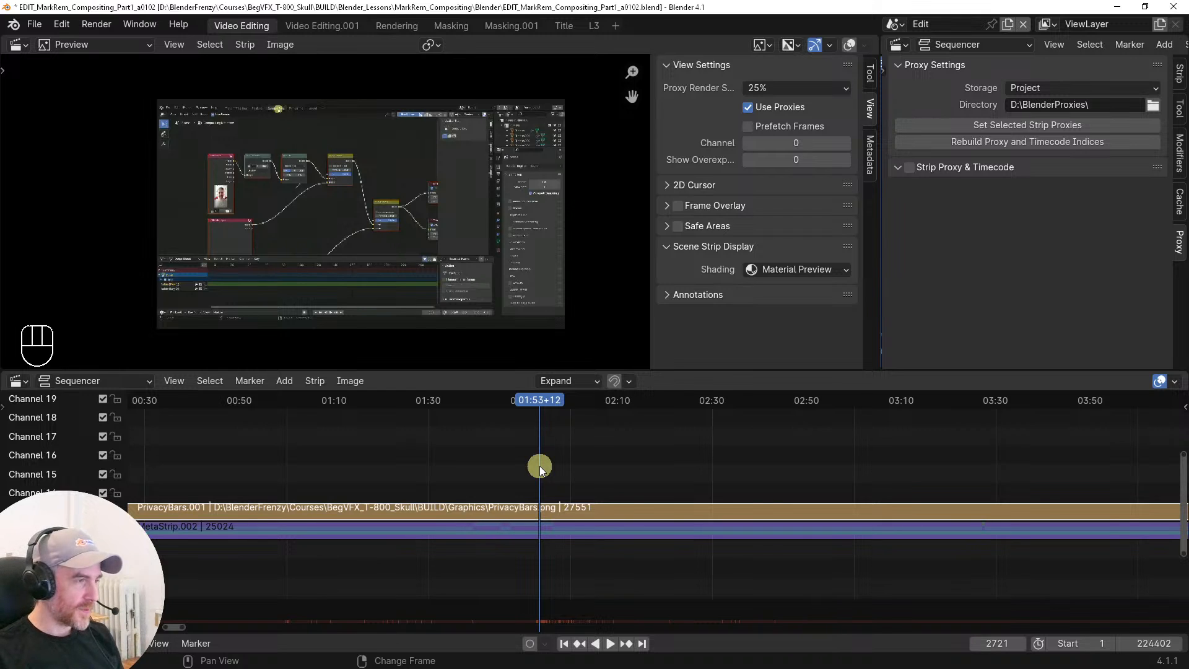
key(m)
key(ctrl+m)
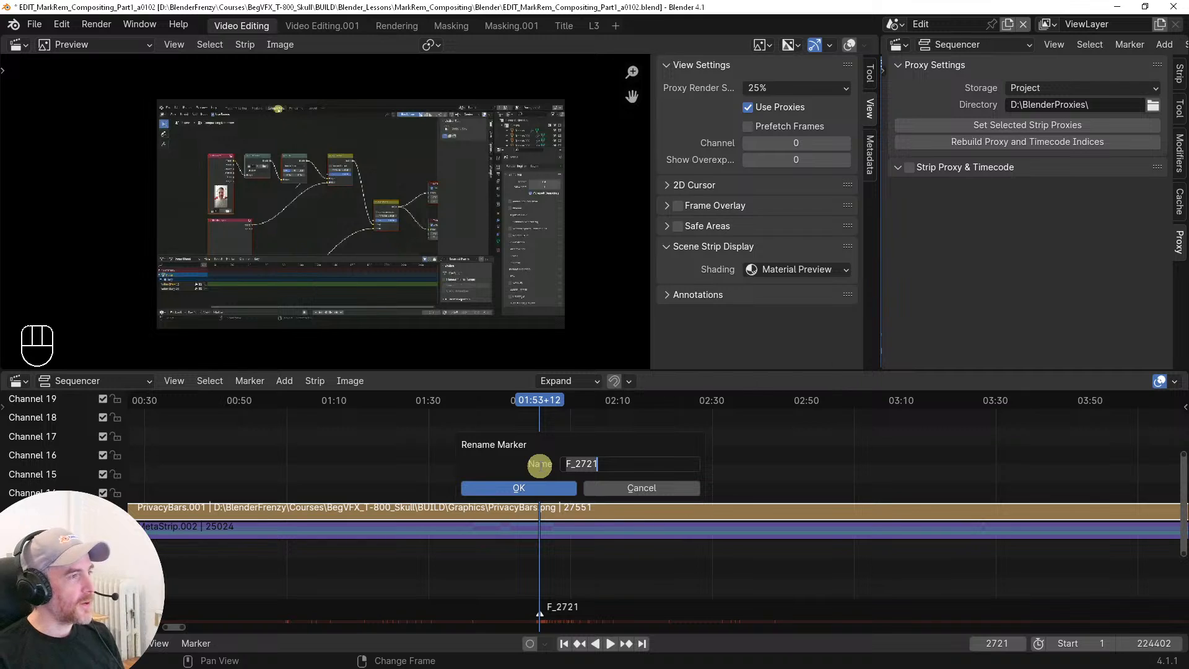
key(BackSpace)
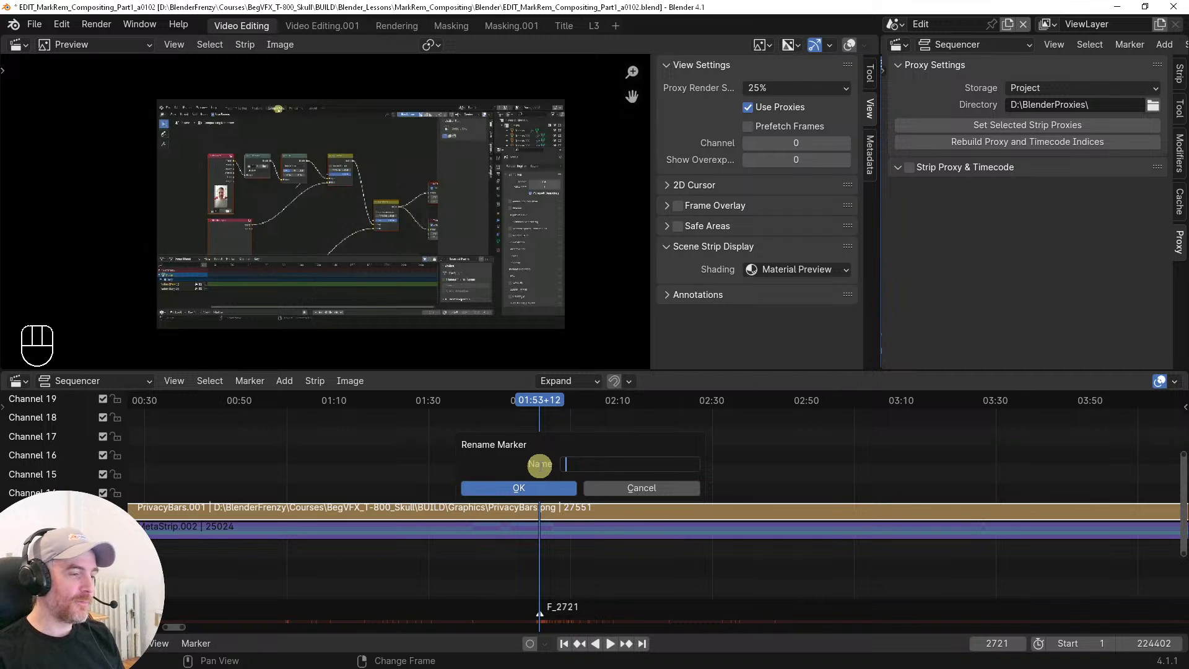
text(TS - )
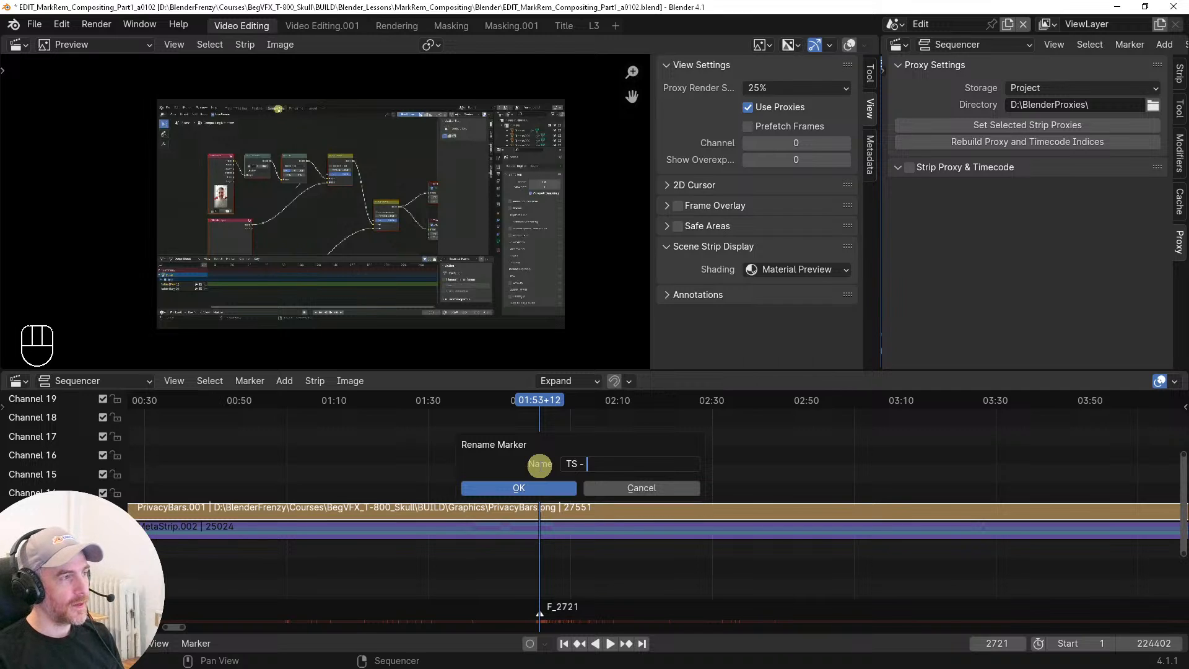
text(Prep the Compositor)
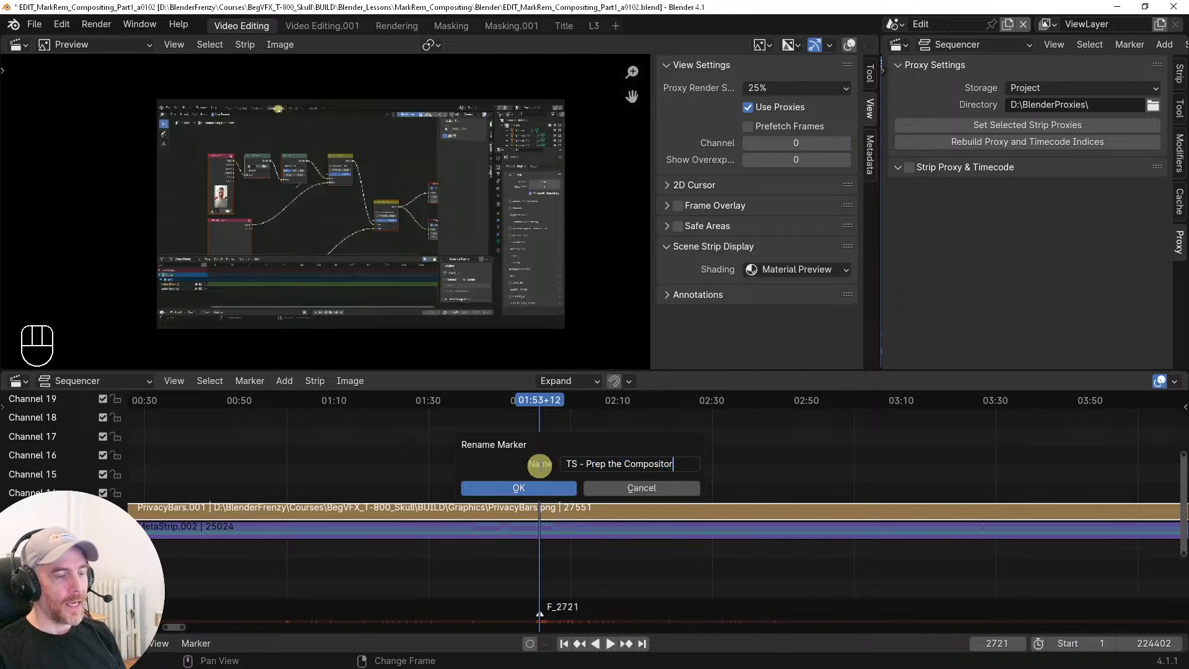
key(Return)
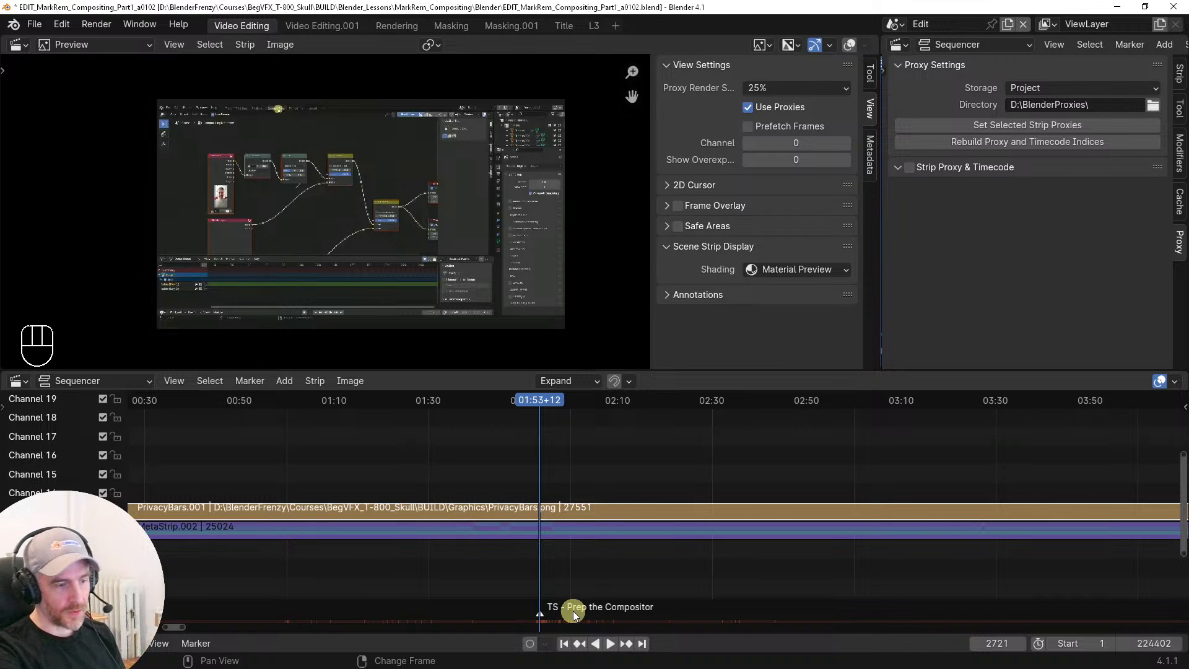
Add a timeline marker at 02:50+20 and name it "TS - Adding the 2D Mask"
middle_drag(612, 569, 438, 581)
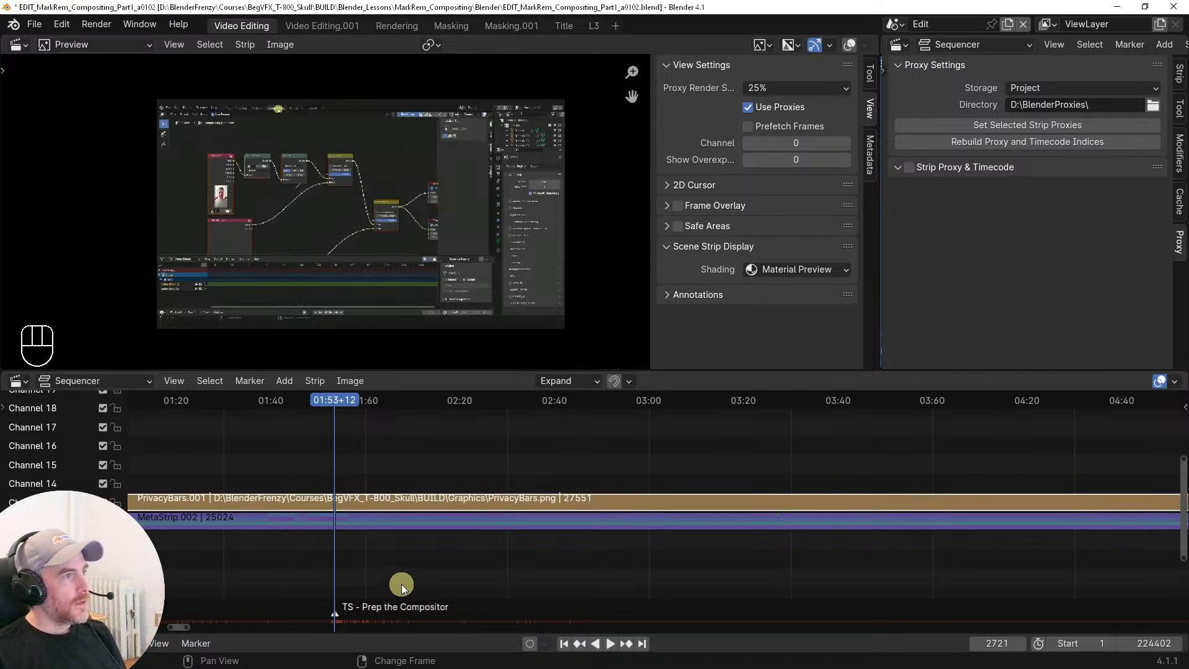
drag(447, 463, 607, 461)
middle_drag(624, 470, 567, 464)
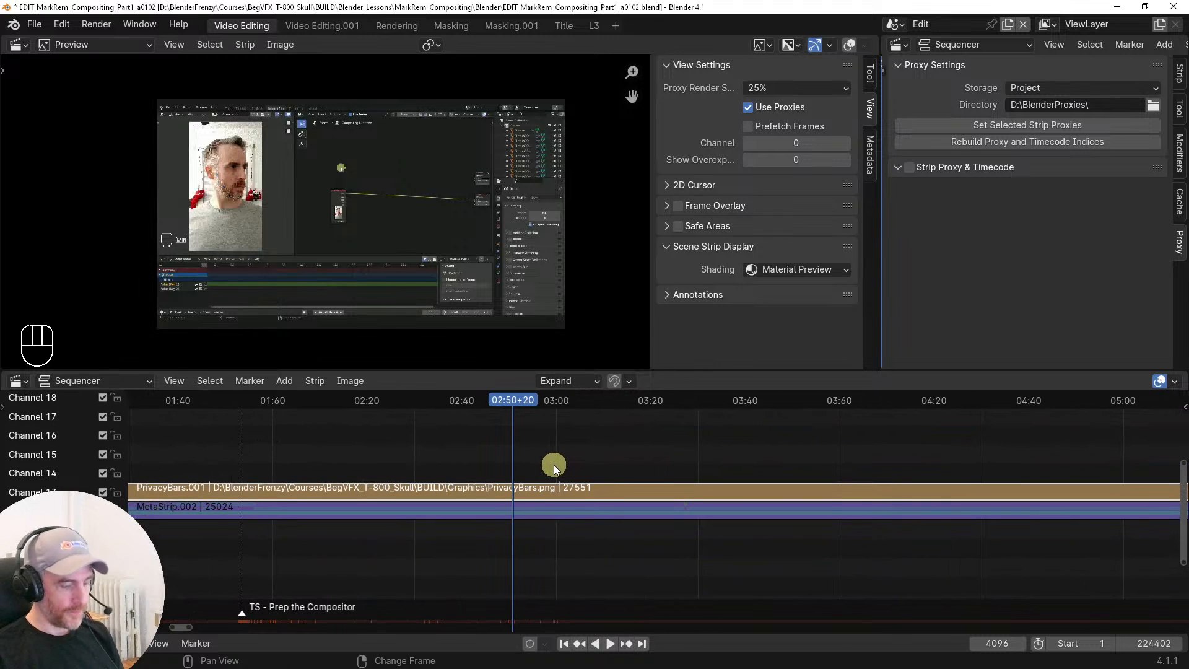
key(m)
key(ctrl+m)
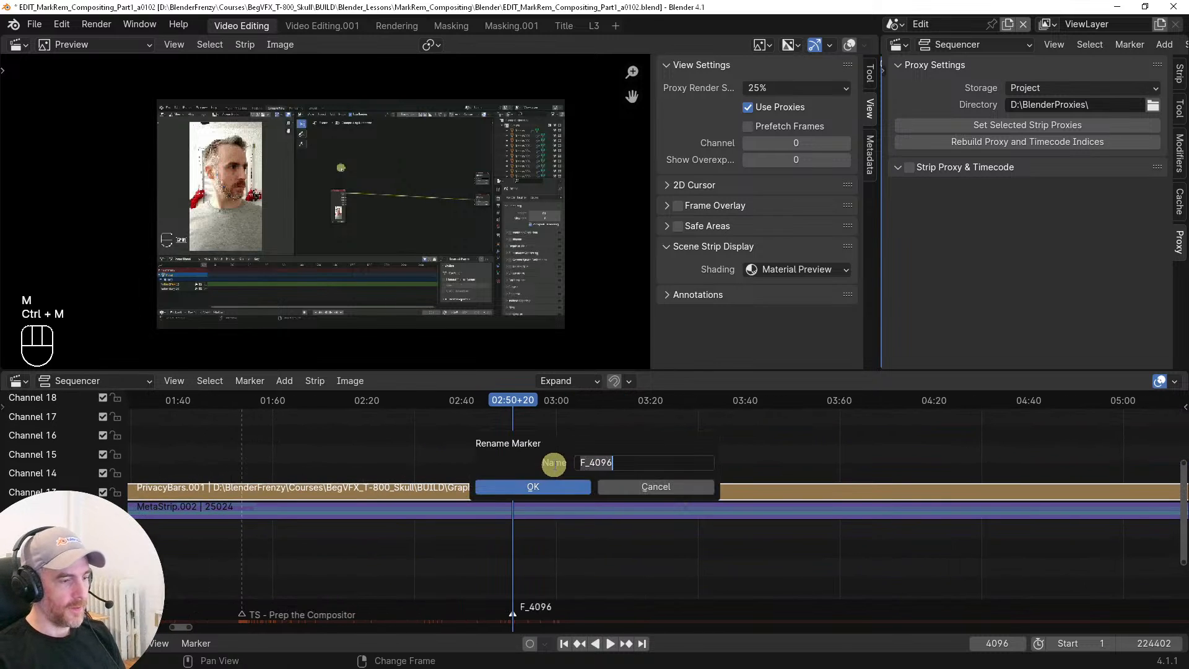
text(TS - a)
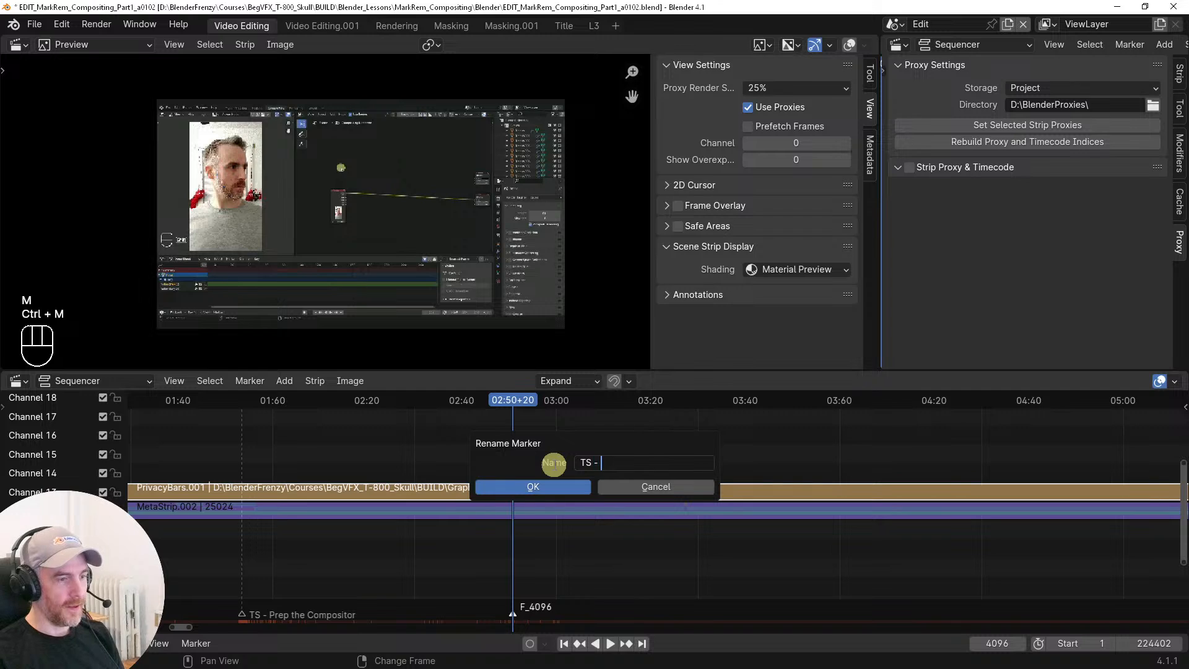
key(BackSpace)
text(Adding t)
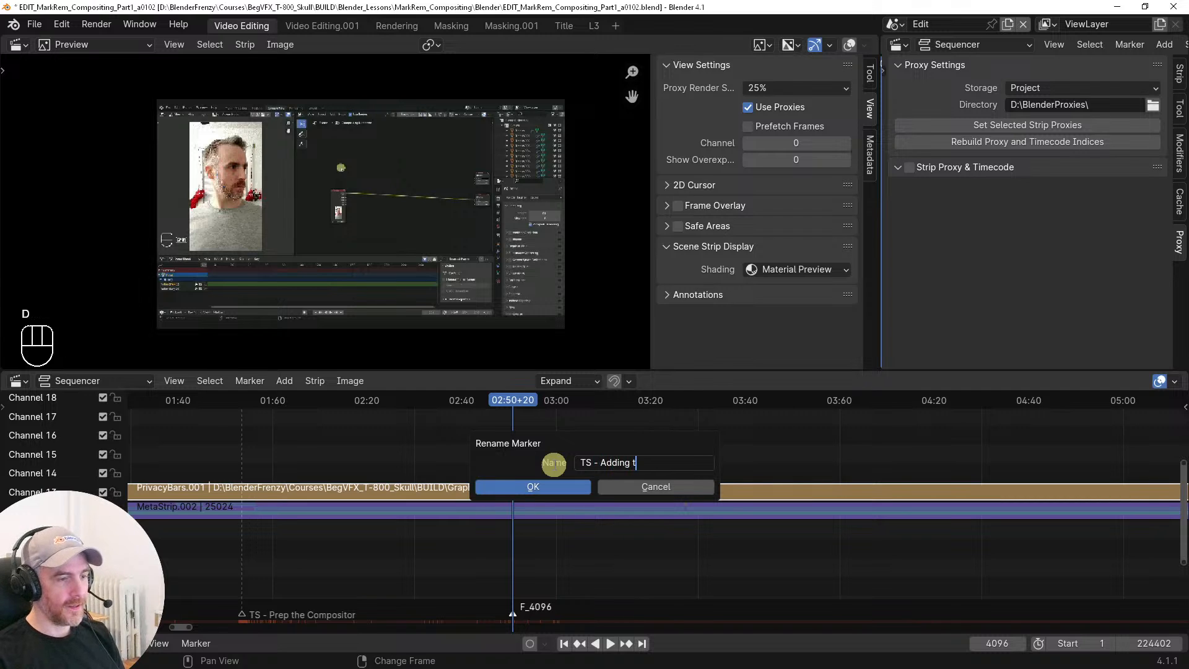
text(h e)
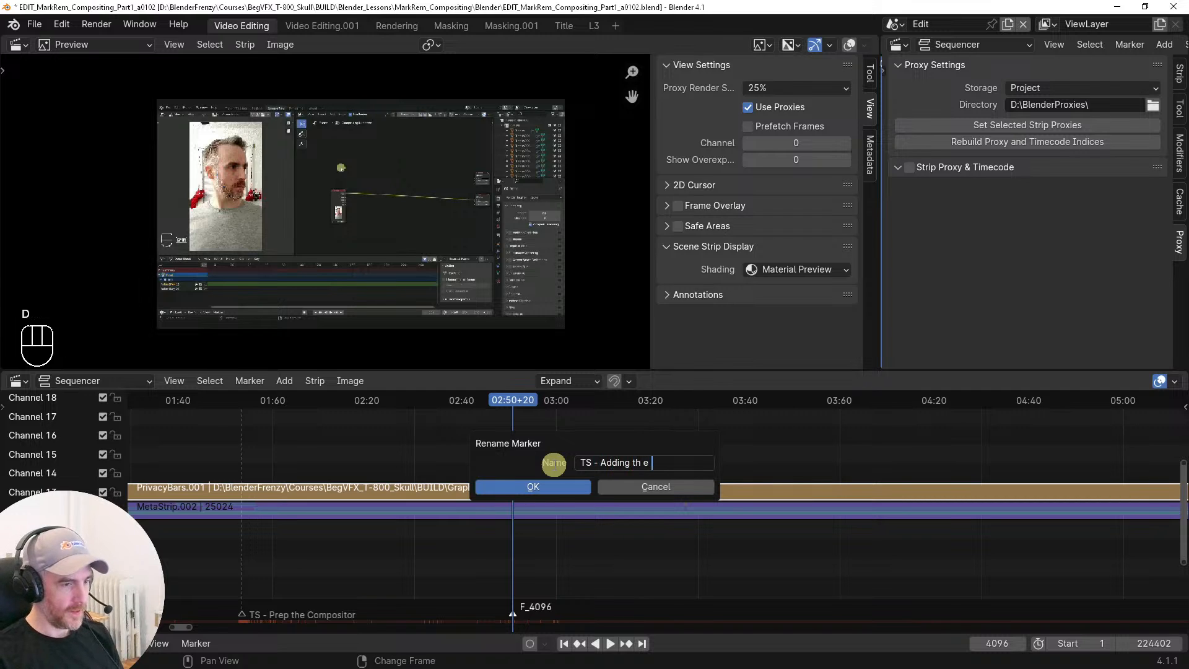
key(BackSpace)
key(BackSpace)
text(e)
key(BackSpace)
key(BackSpace)
text(e)
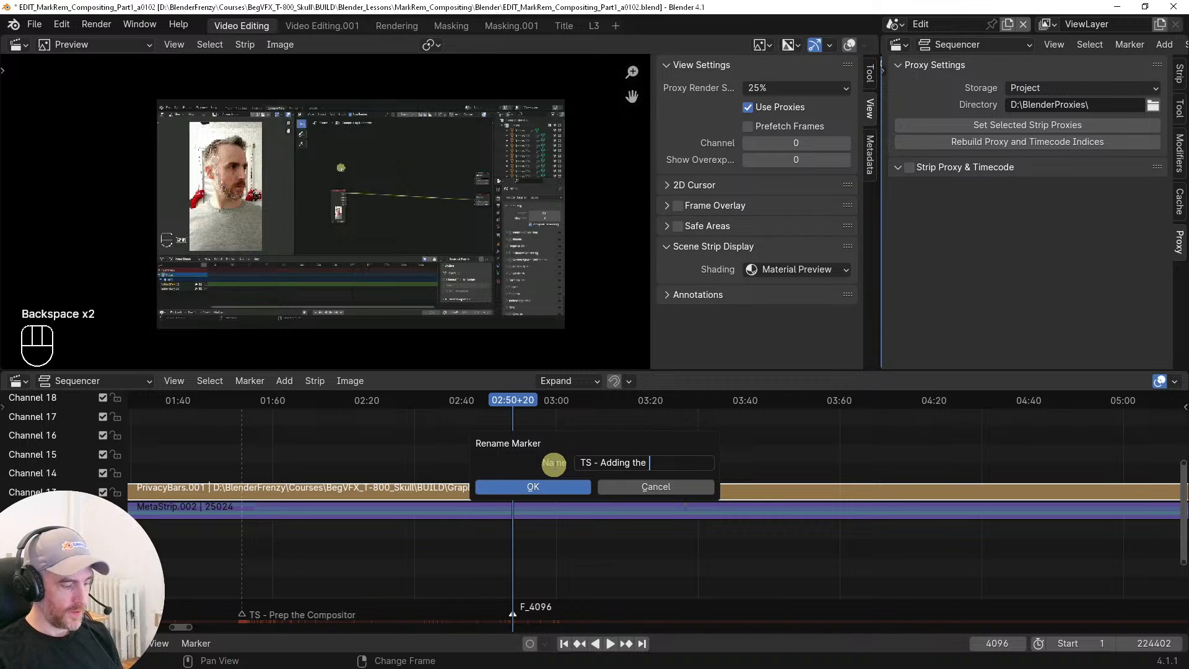
key(BackSpace)
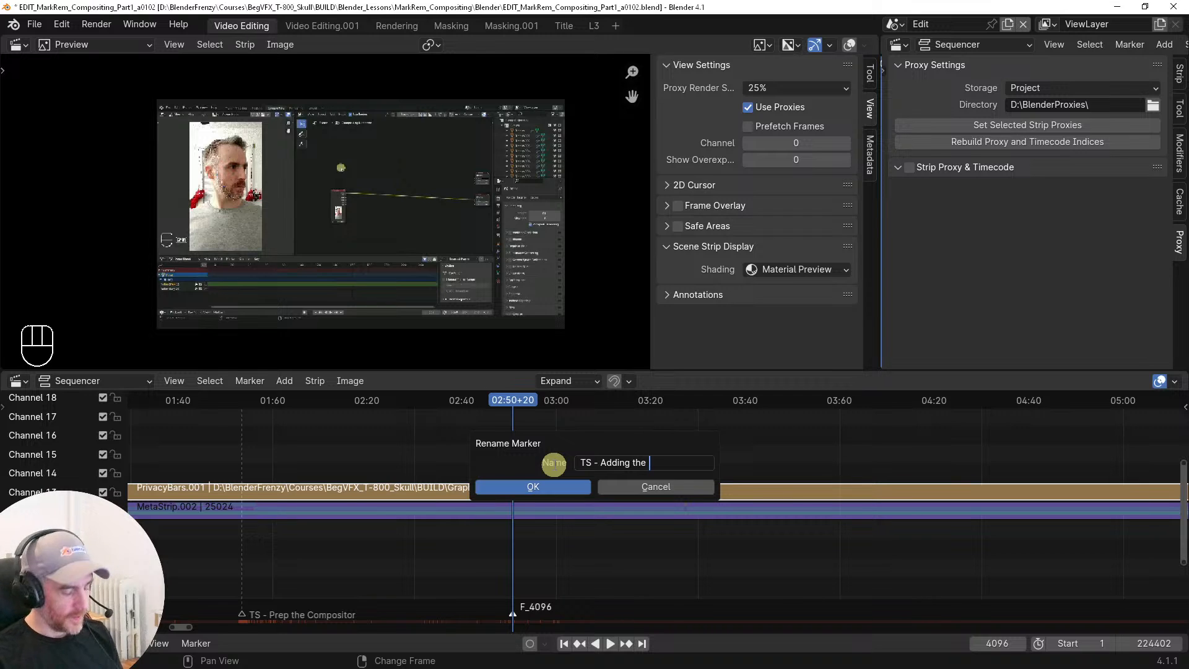
text(2D Mask)
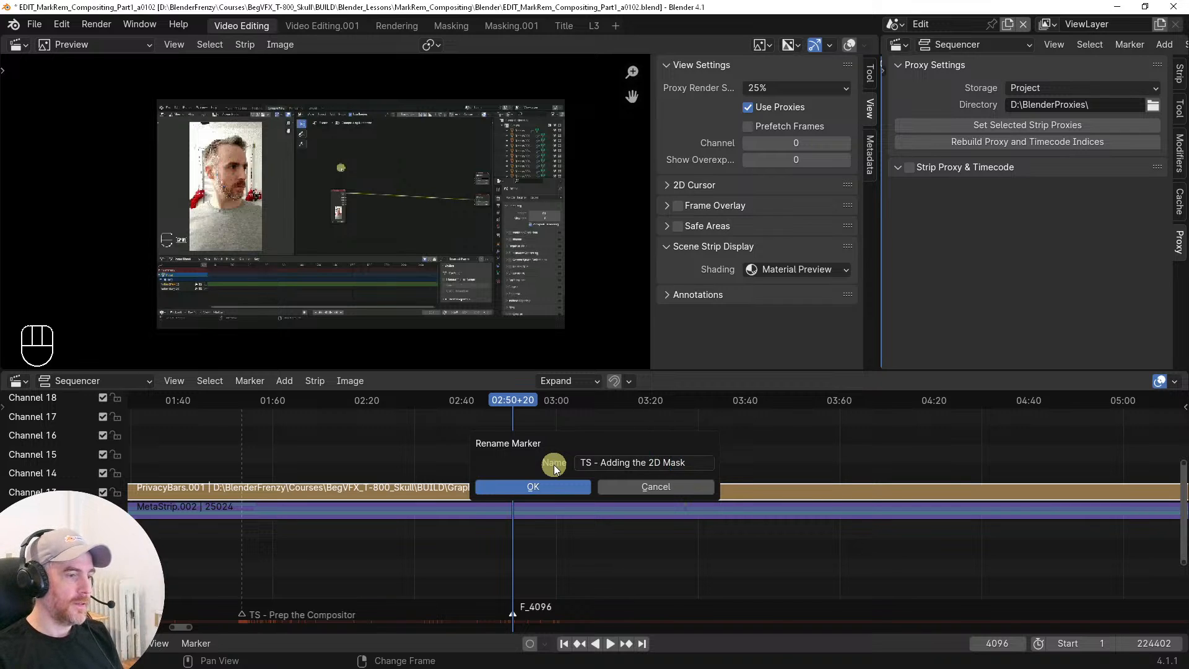
key(Return)
Add a timeline marker at 03:28+12 and name it "TS - Intro to the Alpha Over Node"
ctrl+middle_drag(854, 458, 678, 469)
mouse_move(585, 462)
right_down()
mouse_move(652, 459)
mouse_move(563, 460)
mouse_move(588, 459)
right_up()
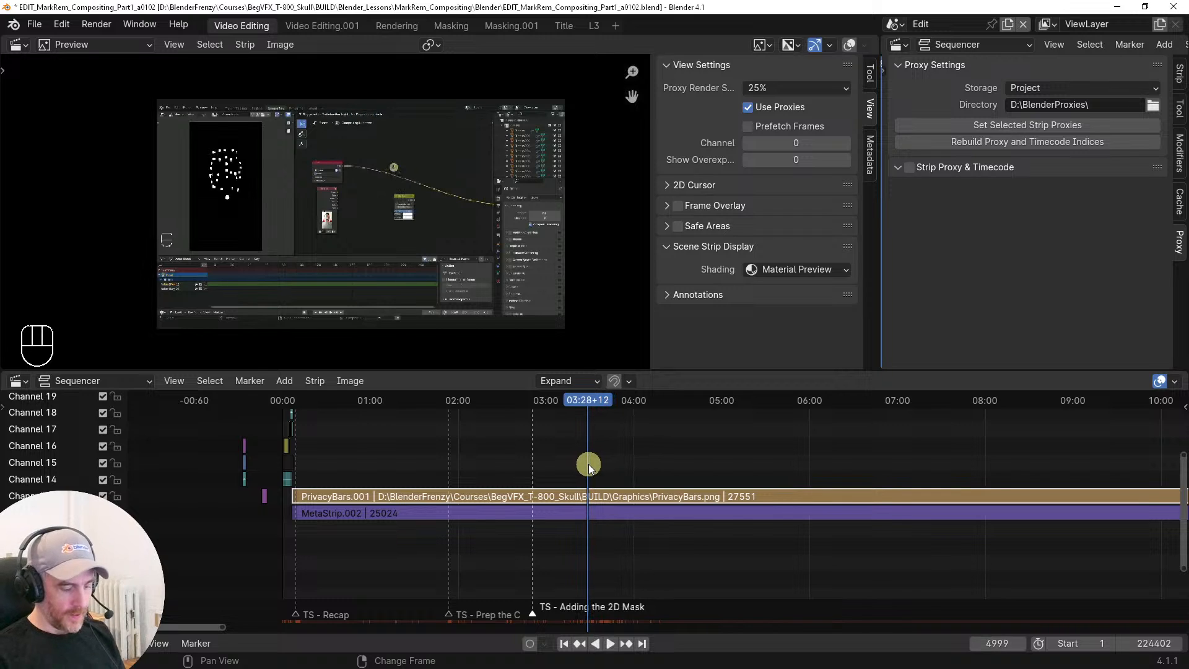
key(m)
key(ctrl+m)
key(ctrl+a)
text(TS)
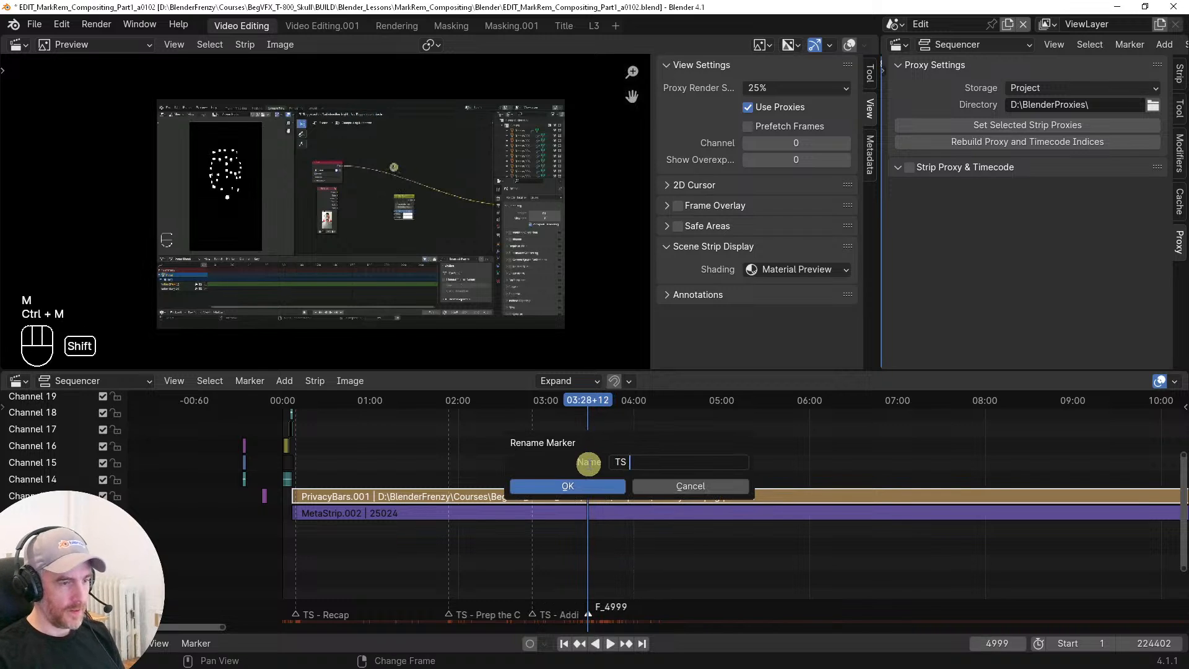
text( - Intro to the )
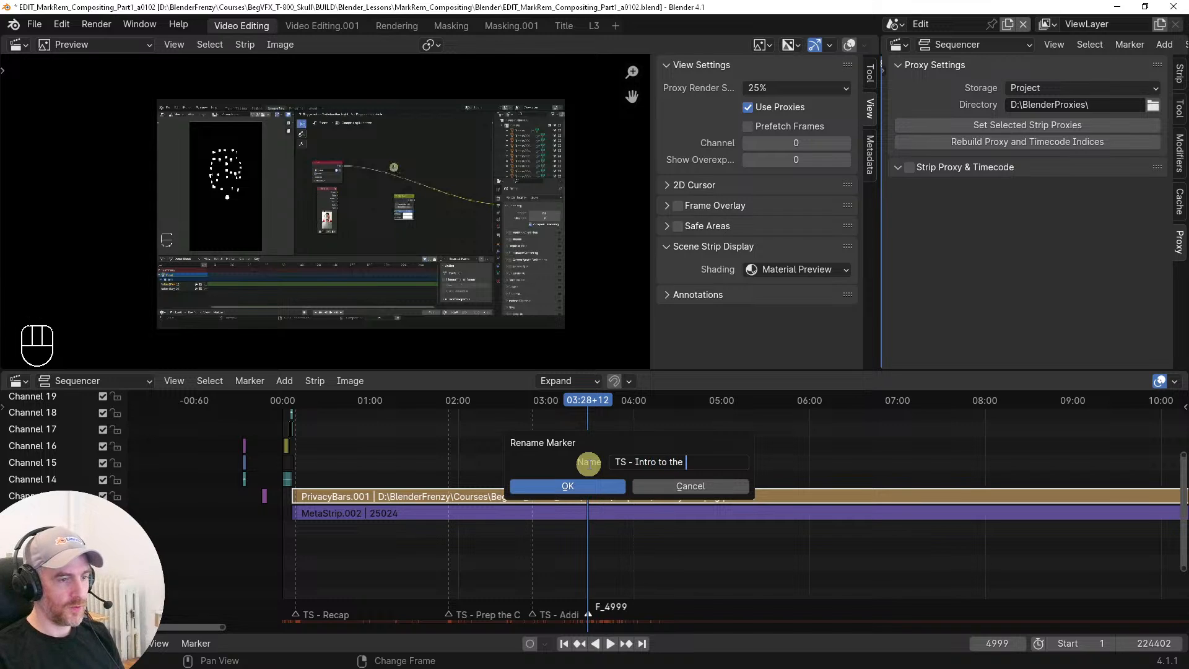
text(Alpha Over Node)
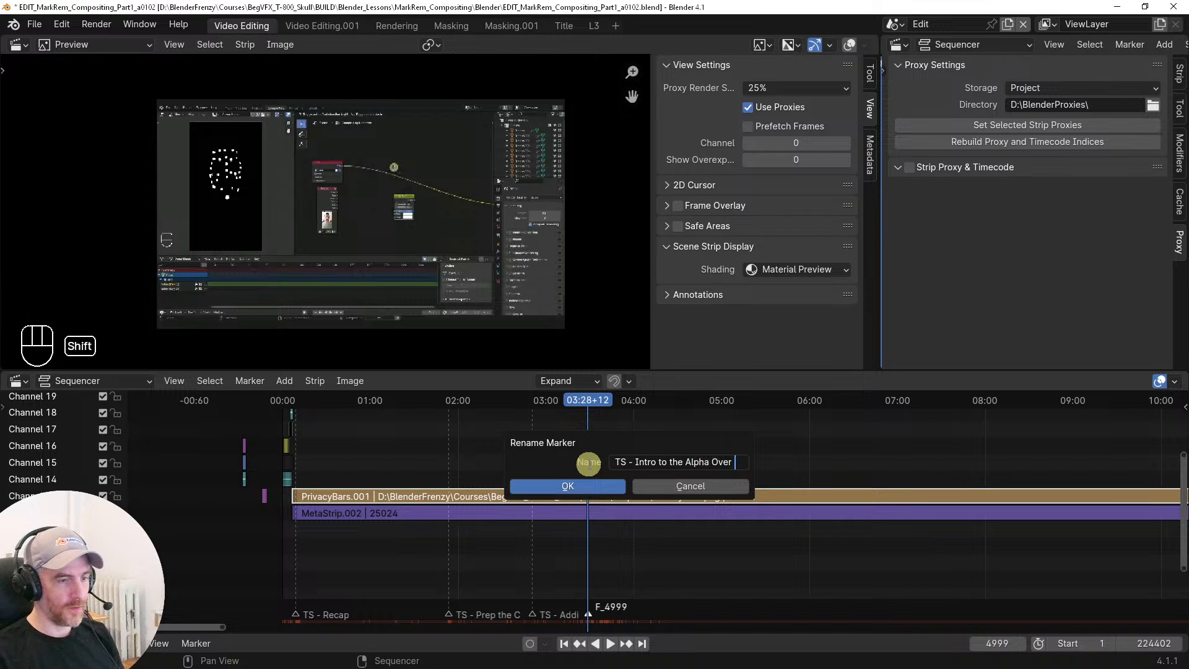
key(Return)
key(Return)
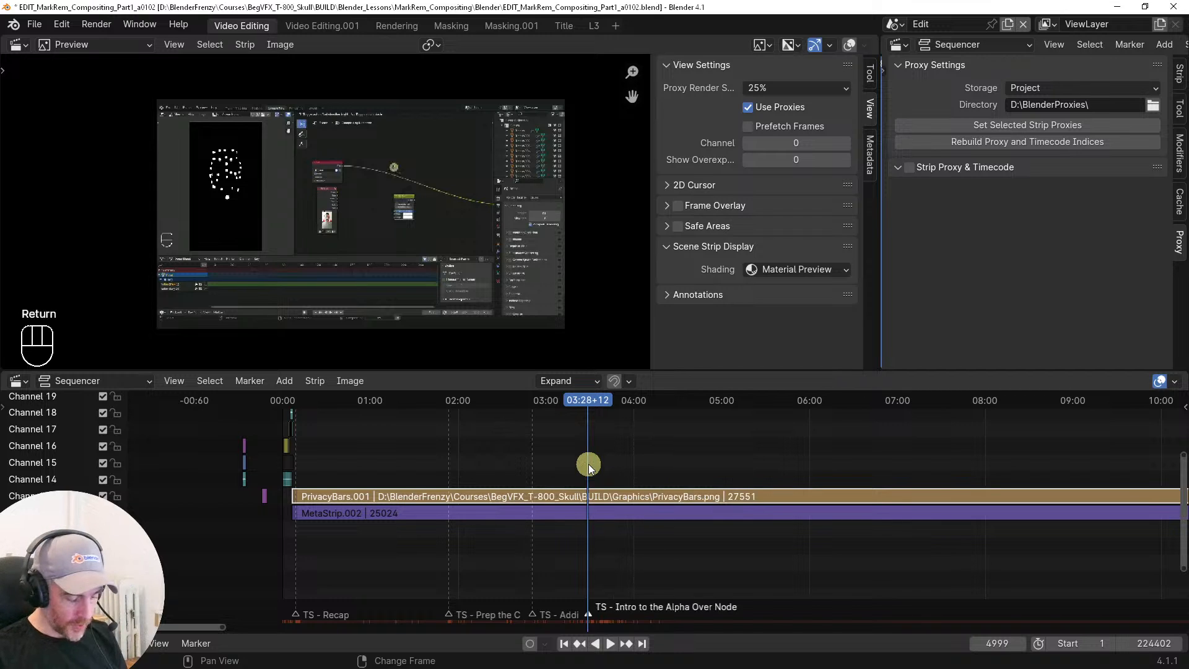
key(m)
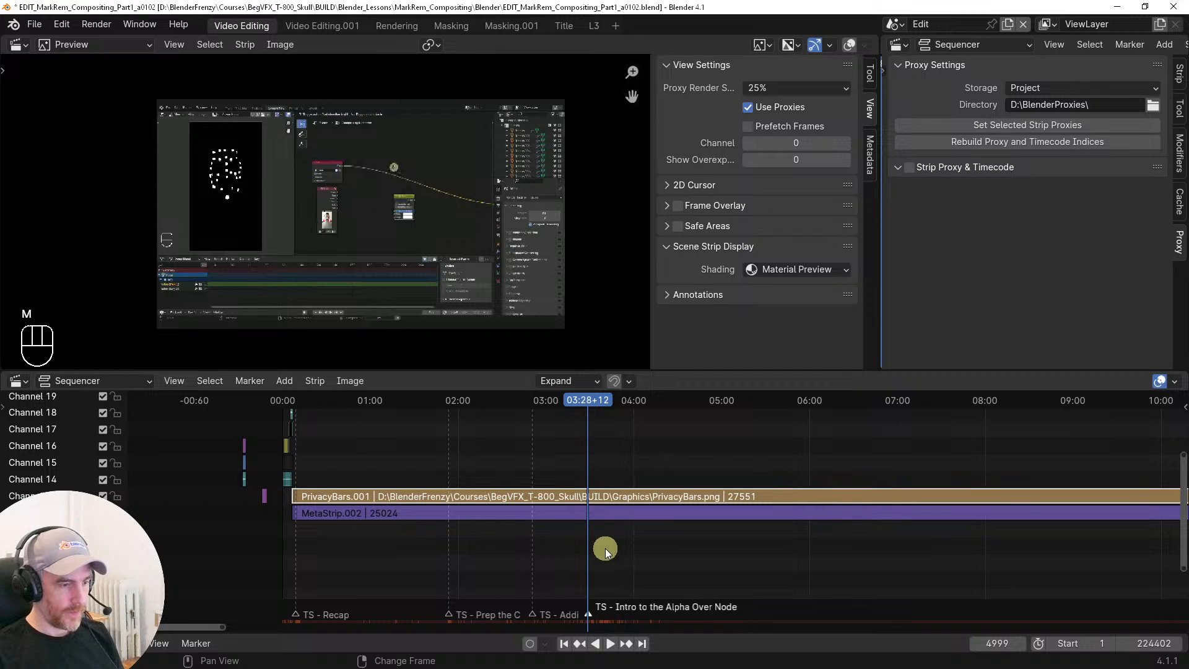
Scrub and play the edit on from the Alpha Over marker and stop at 05:24+09
ctrl+middle_drag(607, 549, 627, 482)
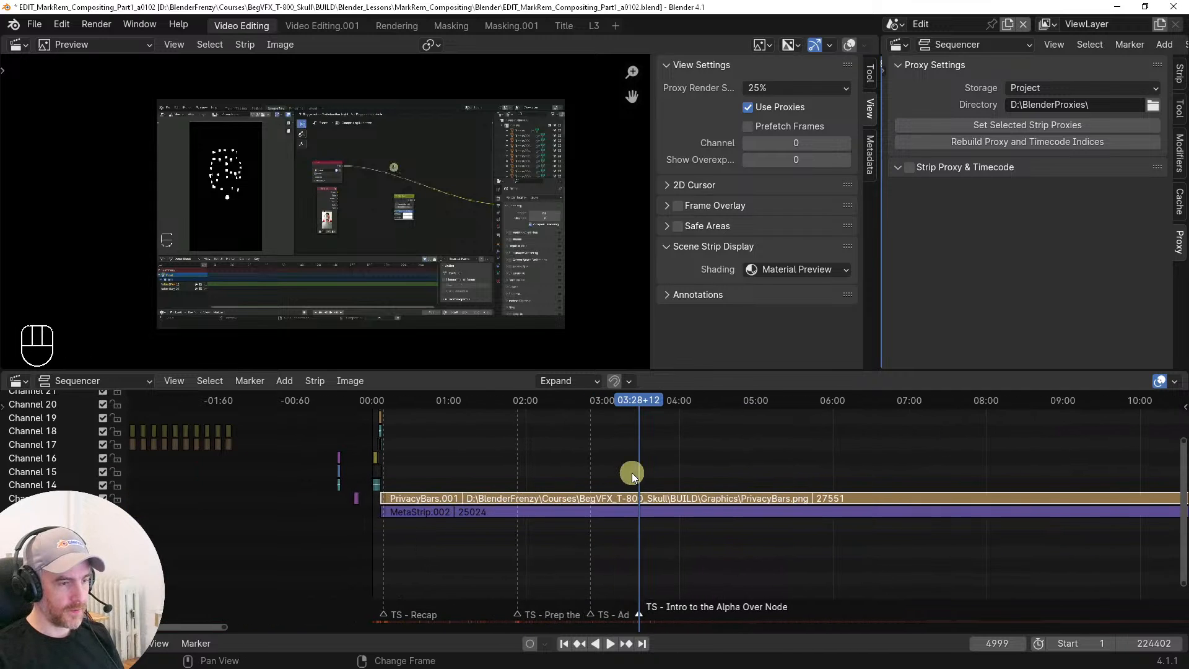
key(space)
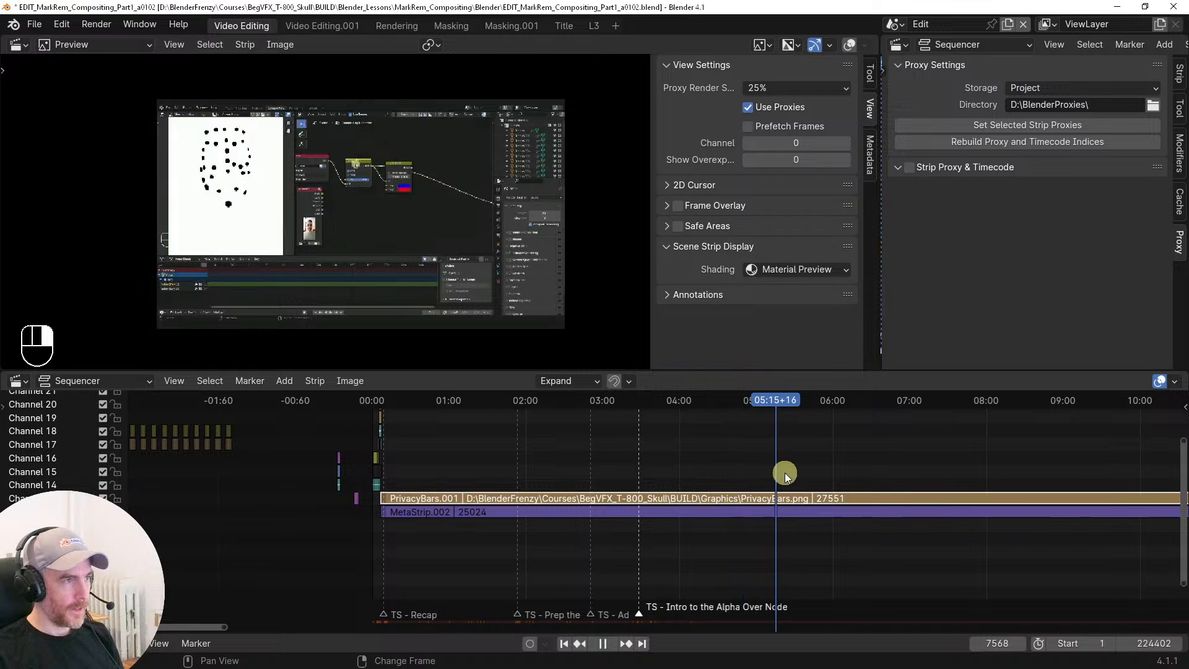
key(space)
ctrl+middle_drag(786, 473, 677, 491)
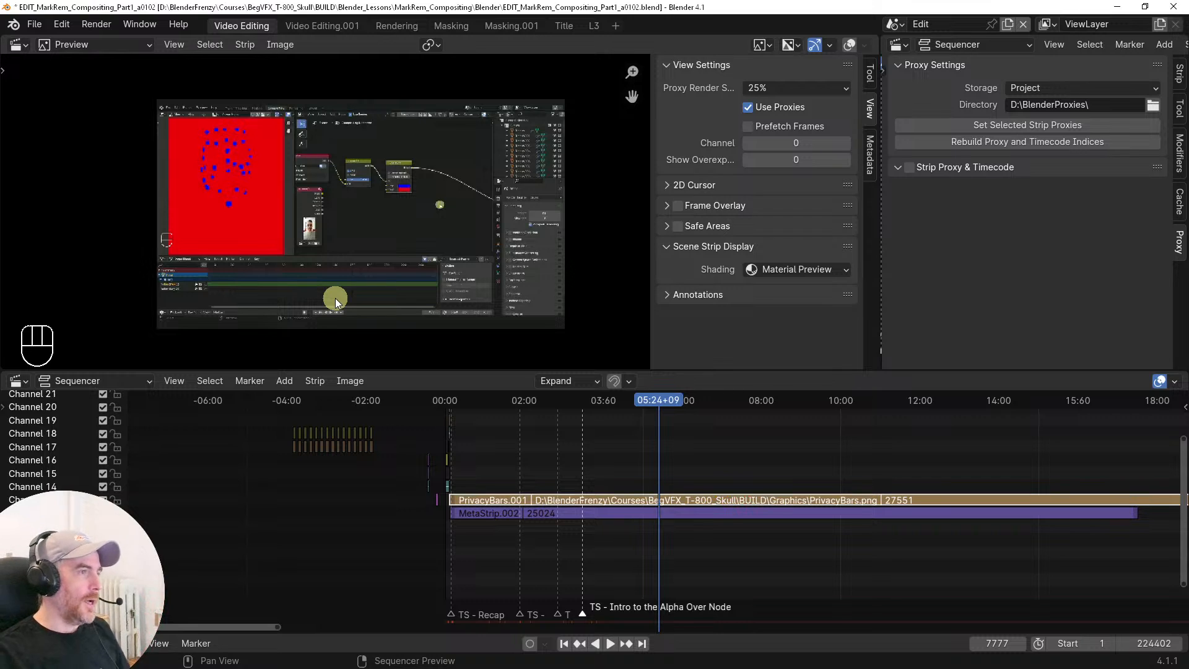
Select the Title (Camera.003) scene strip in the intro at the start of the edit
middle_drag(537, 477, 657, 493)
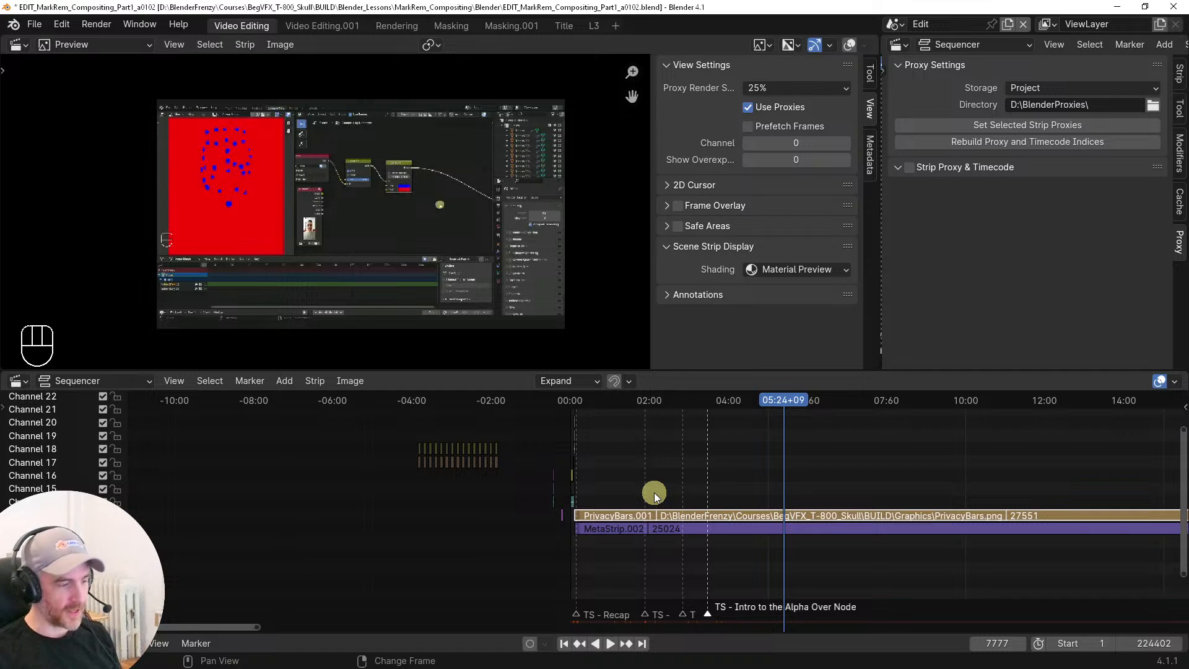
ctrl+middle_drag(586, 491, 621, 499)
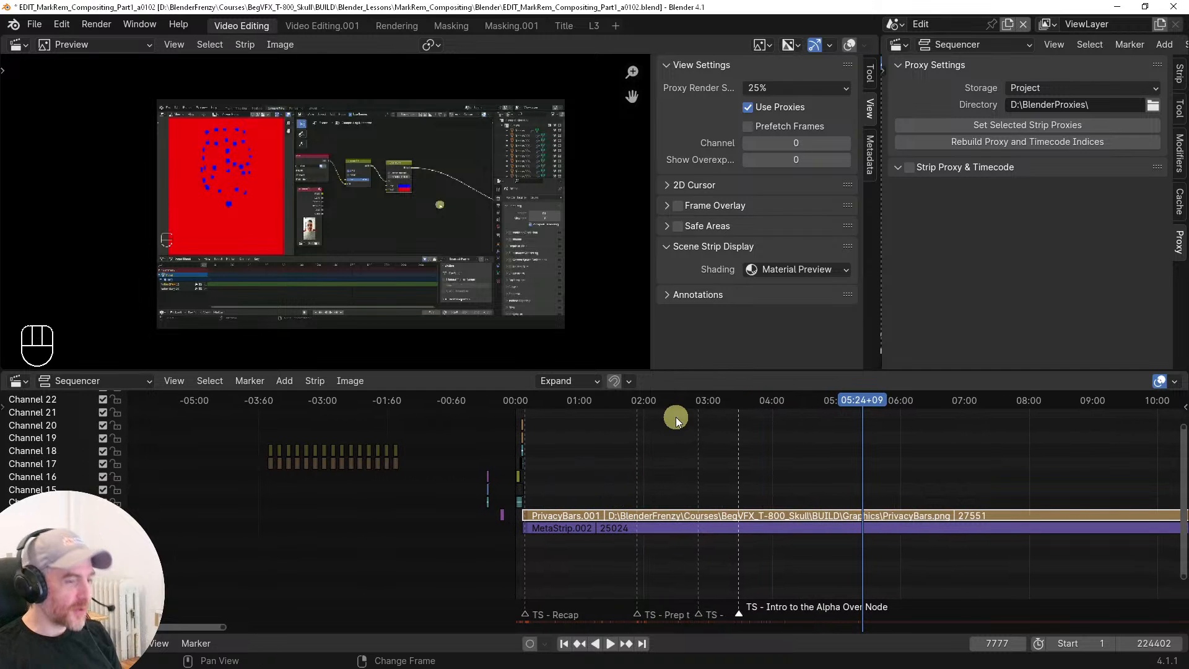
ctrl+middle_drag(553, 493, 456, 324)
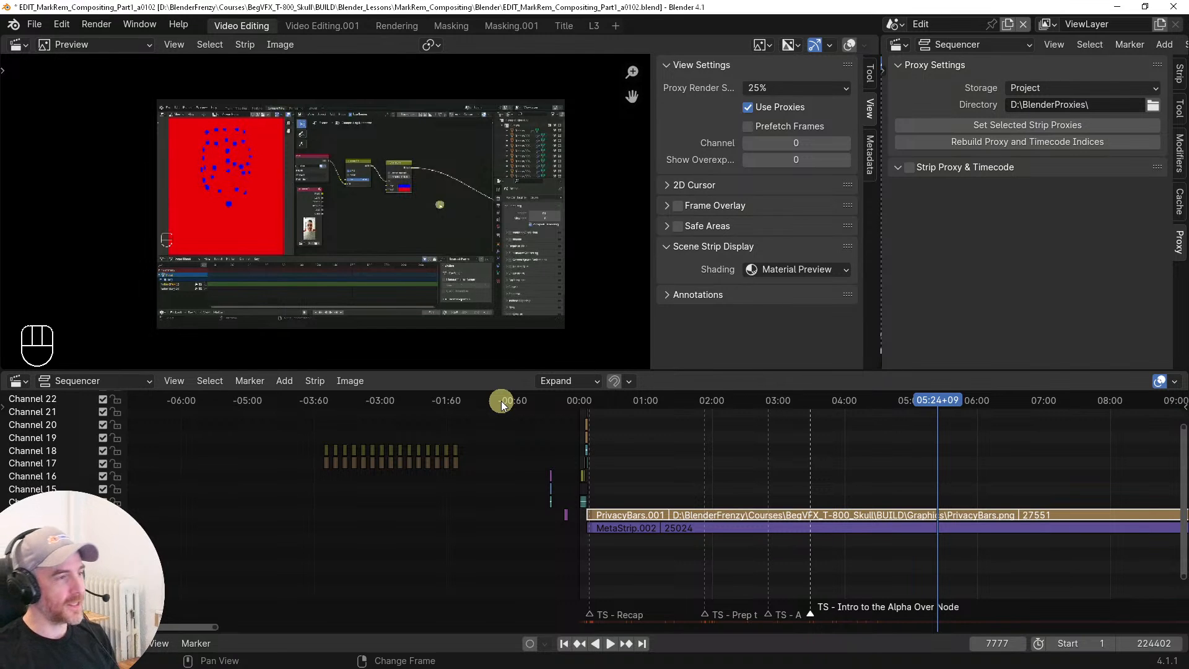
middle_drag(630, 497, 685, 487)
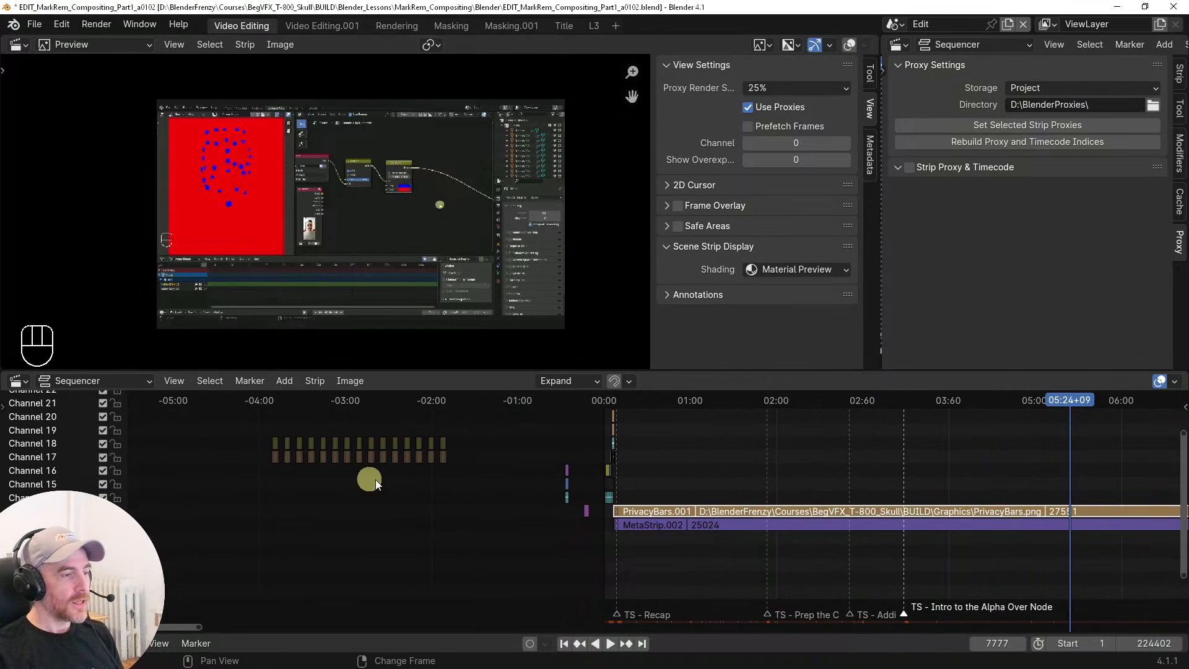
ctrl+middle_drag(429, 512, 550, 485)
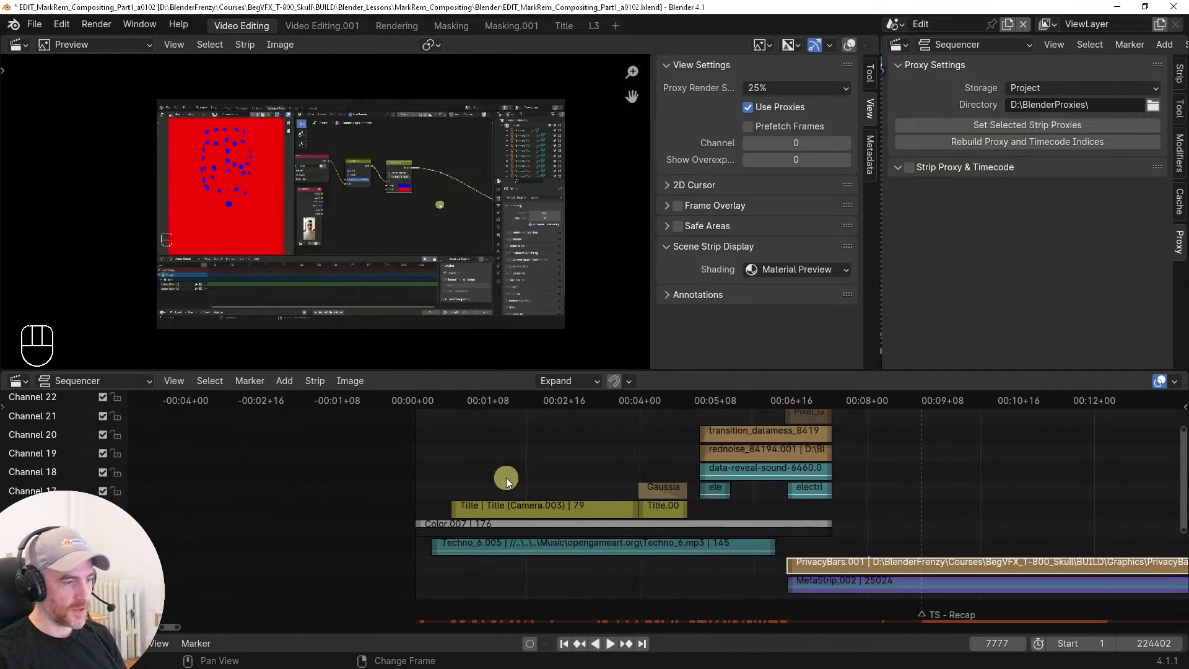
click(515, 508)
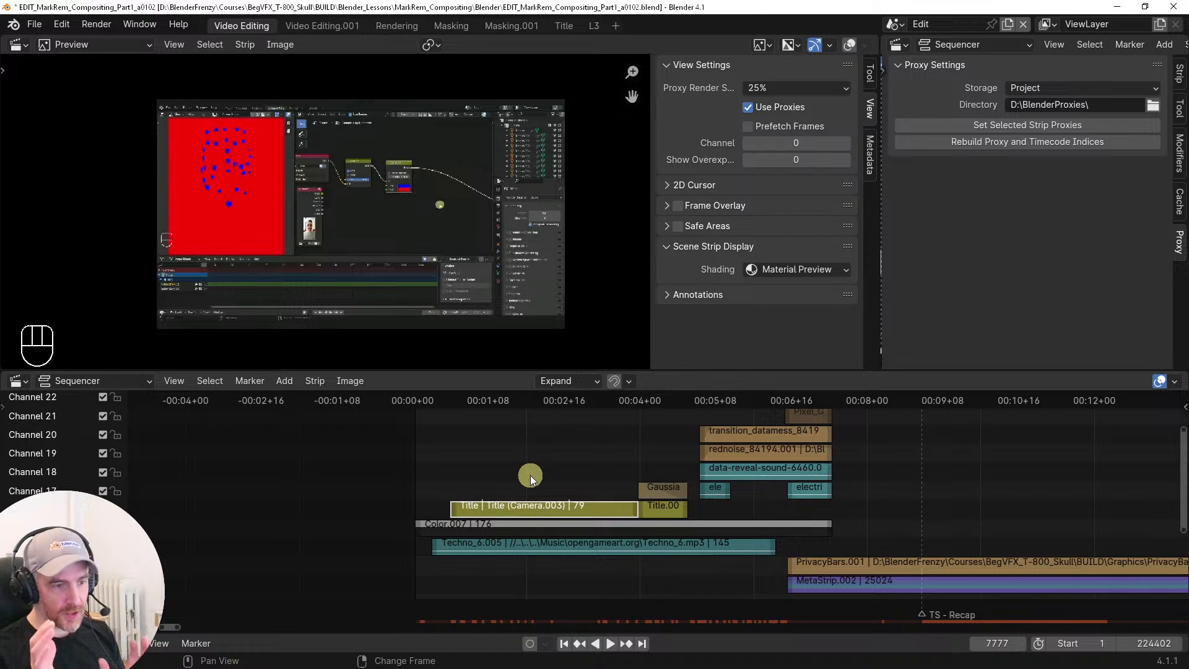
Open the Title workspace and unpin the scene assigned to it
click(895, 24)
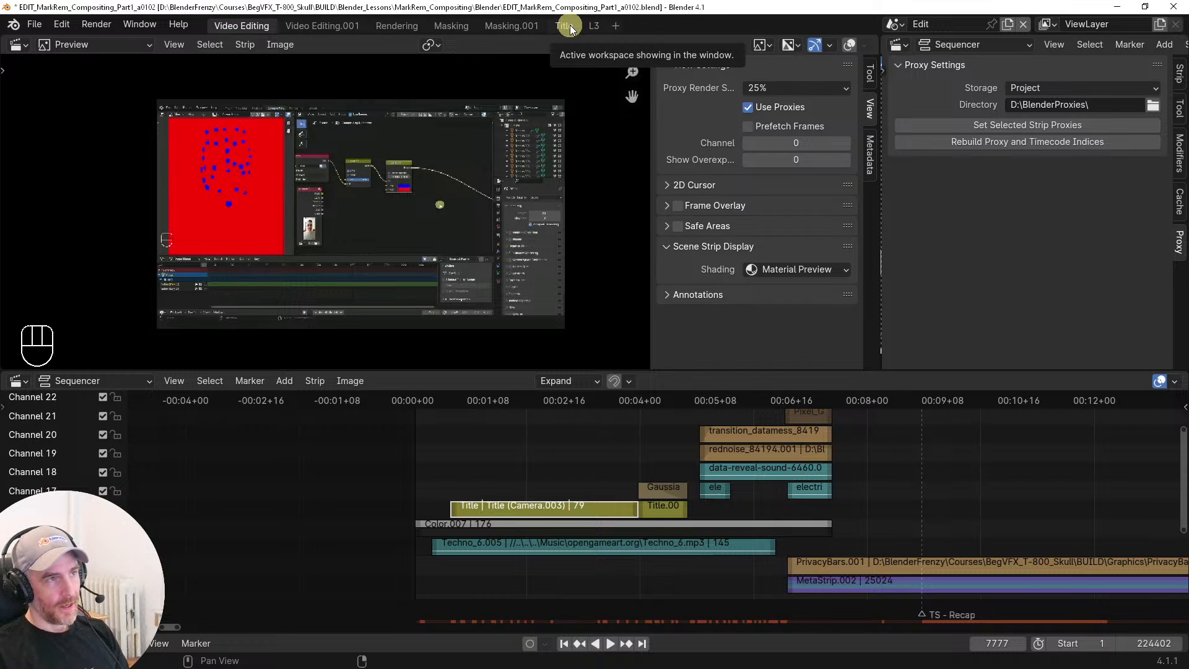
click(566, 26)
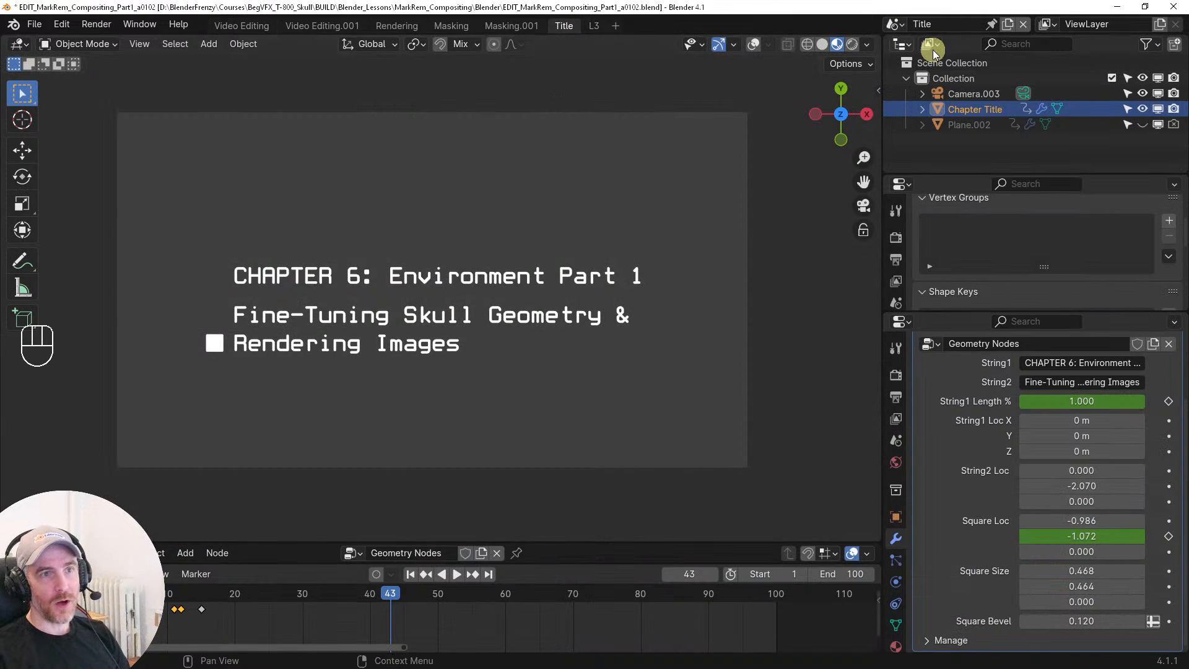
click(896, 24)
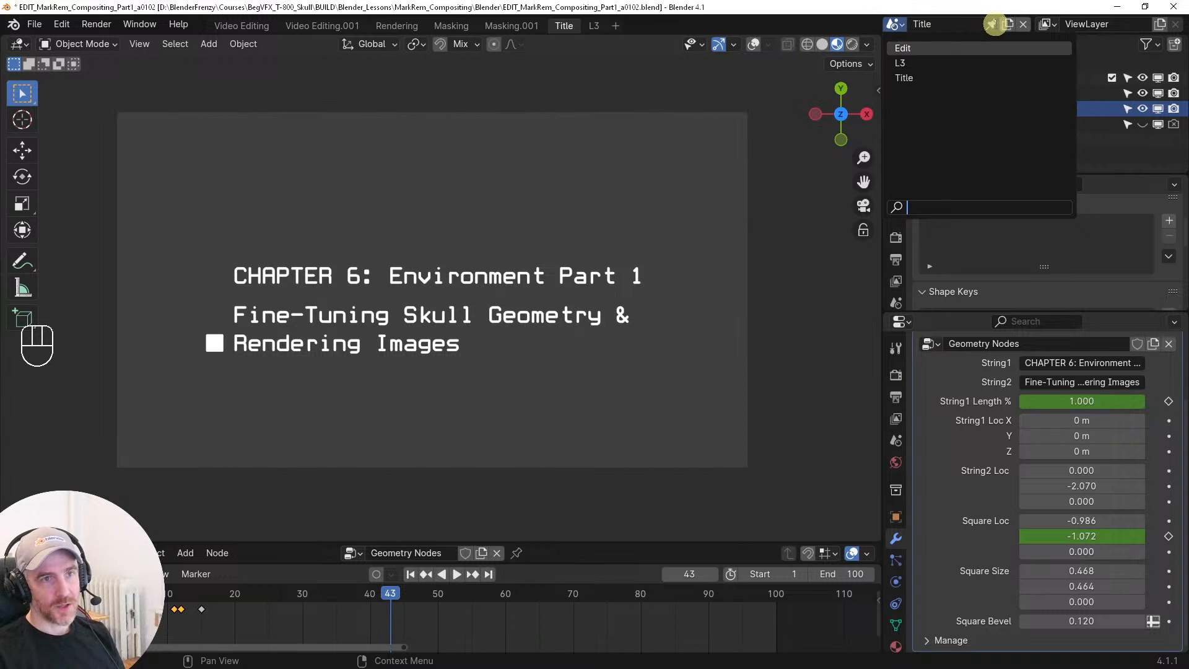
double_click(984, 24)
key(Return)
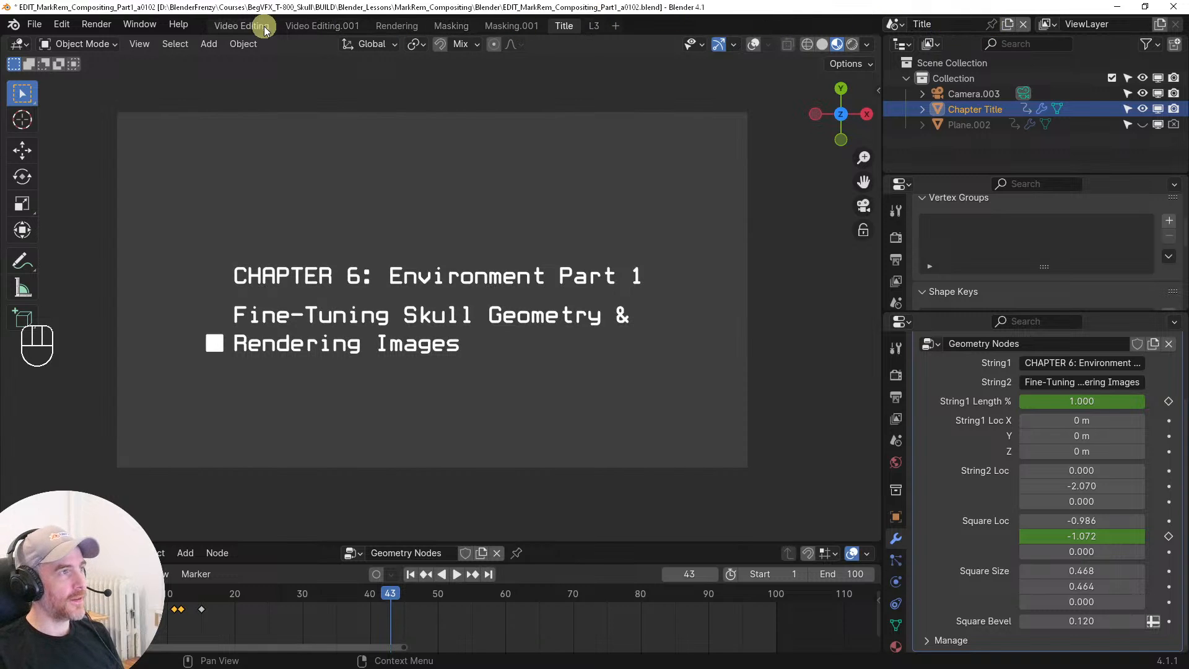
Switch the Title workspace's active scene to Edit and return to the Video Editing workspace
click(893, 24)
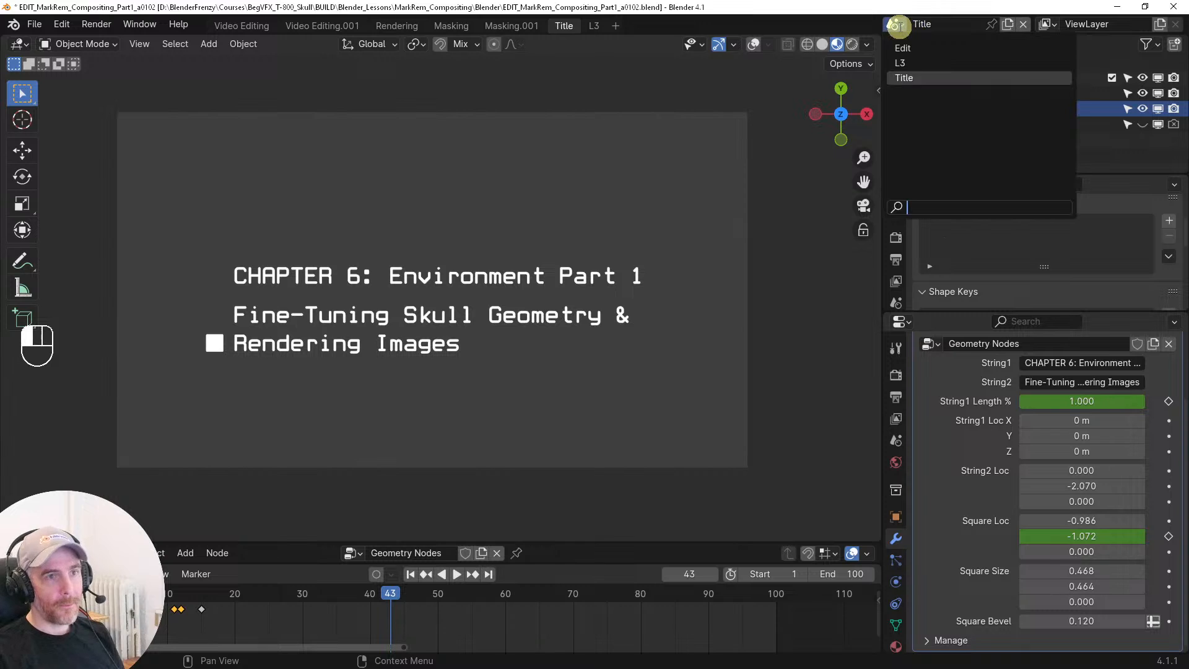
click(899, 49)
click(248, 25)
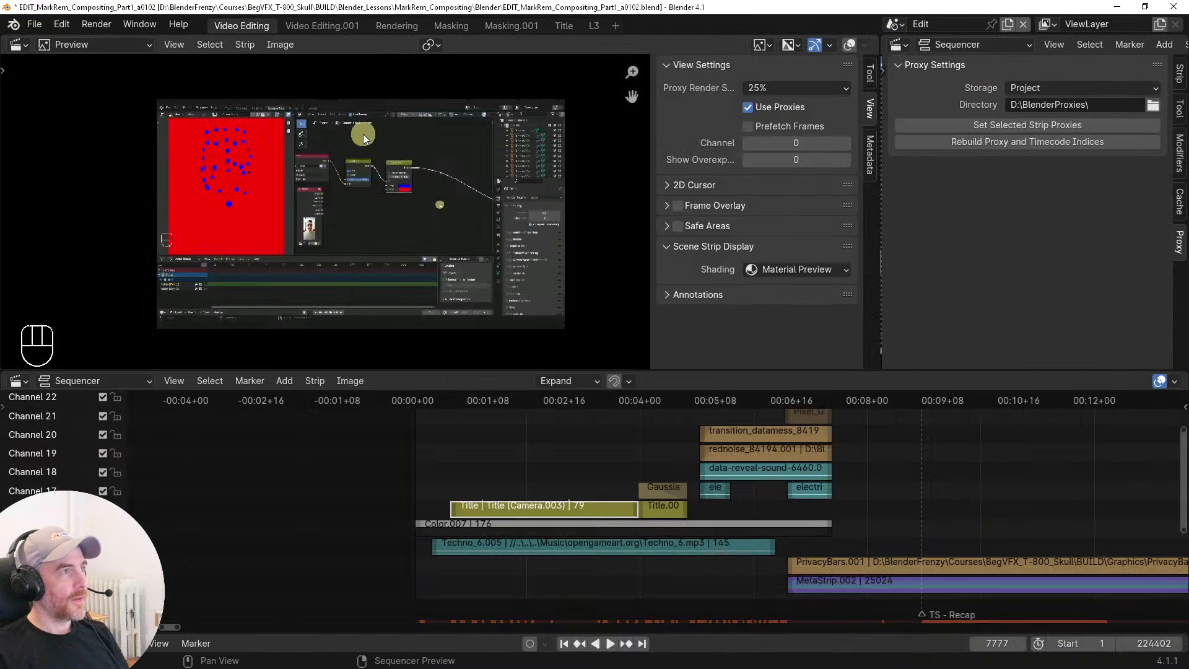
Reopen the Title workspace, set its scene back to Title and pin it
click(563, 25)
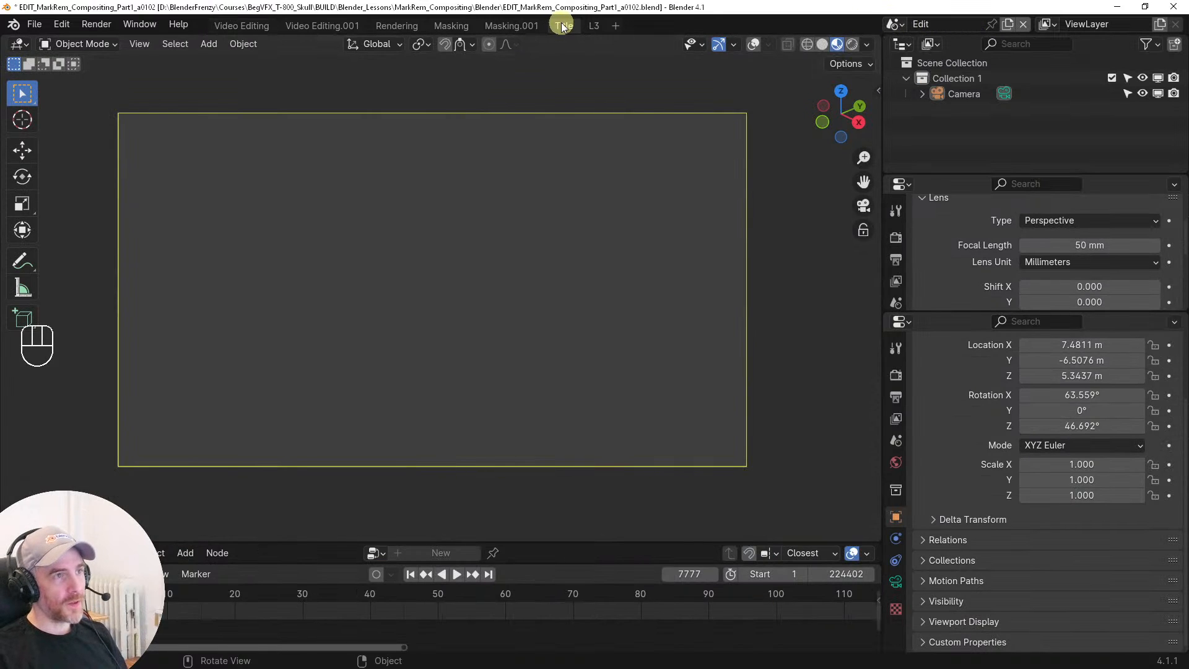
click(894, 24)
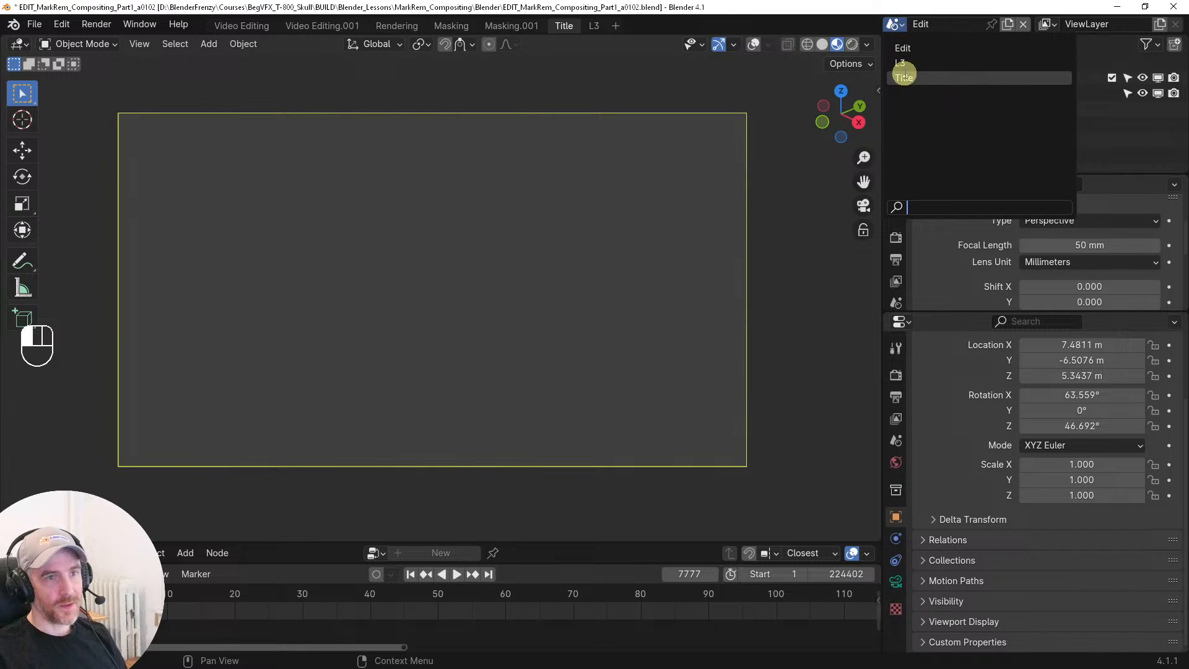
click(904, 73)
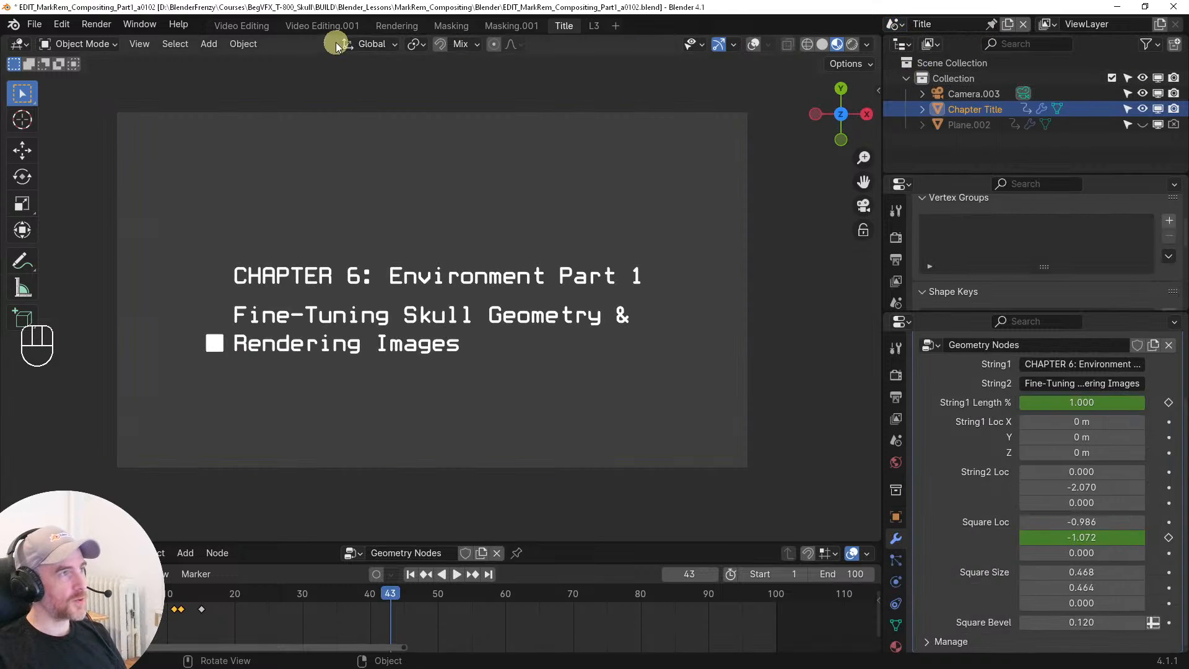
Check which scenes the Video Editing and L3 workspaces use, and return to the Title workspace
click(232, 27)
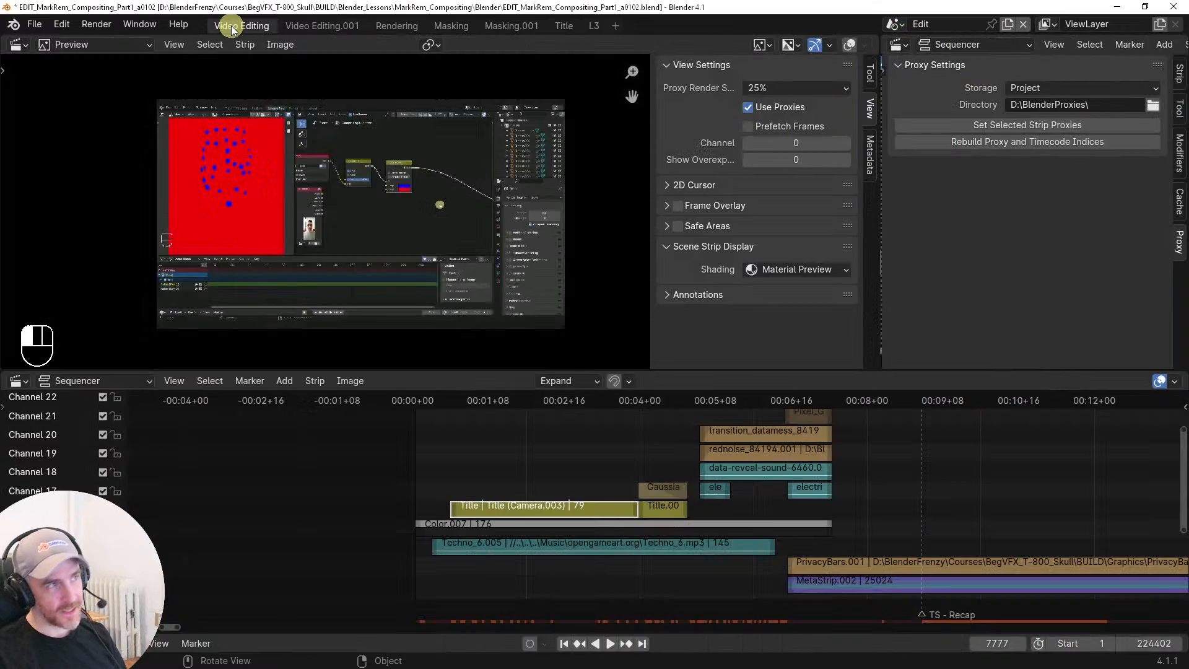
click(593, 26)
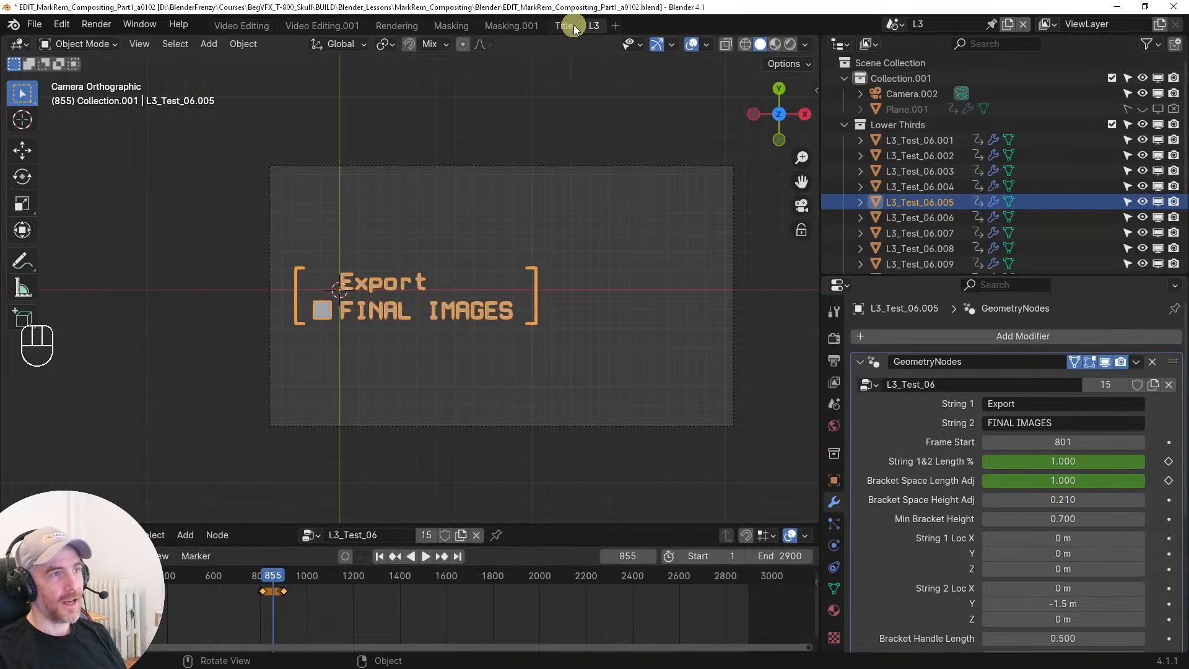
click(572, 27)
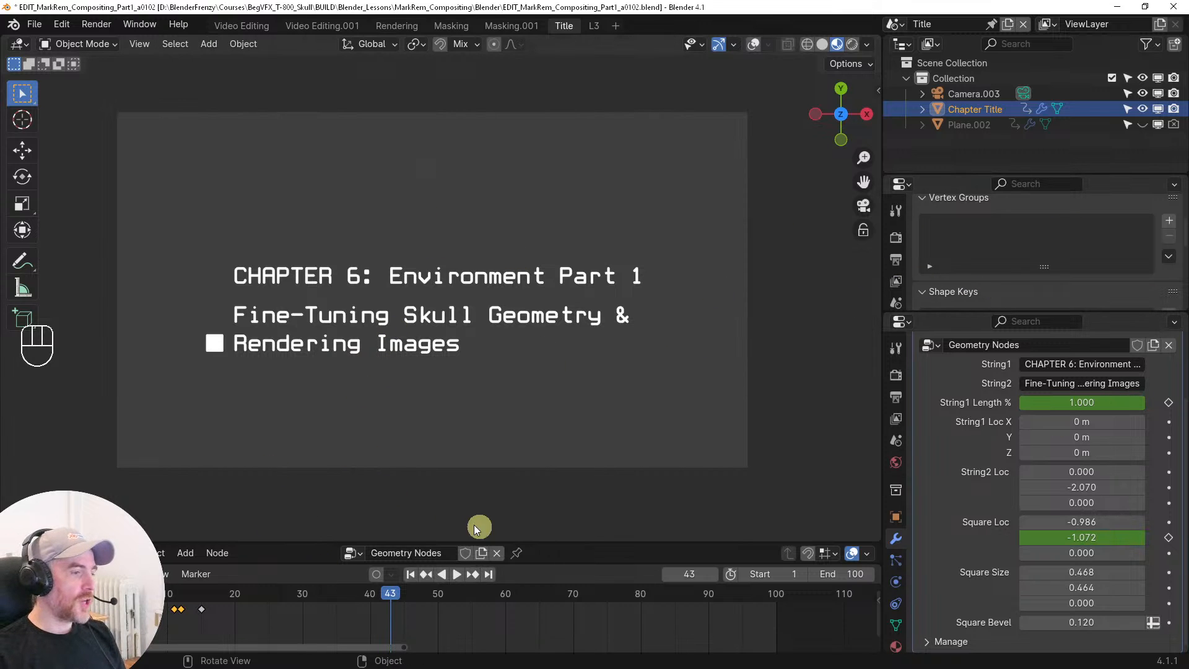
Enlarge the node editor and examine the Chapter Title object's geometry node tree
drag(565, 543, 587, 210)
scroll(527, 341, up, 1)
shift+middle_drag(529, 341, 496, 360)
shift+middle_drag(374, 344, 394, 361)
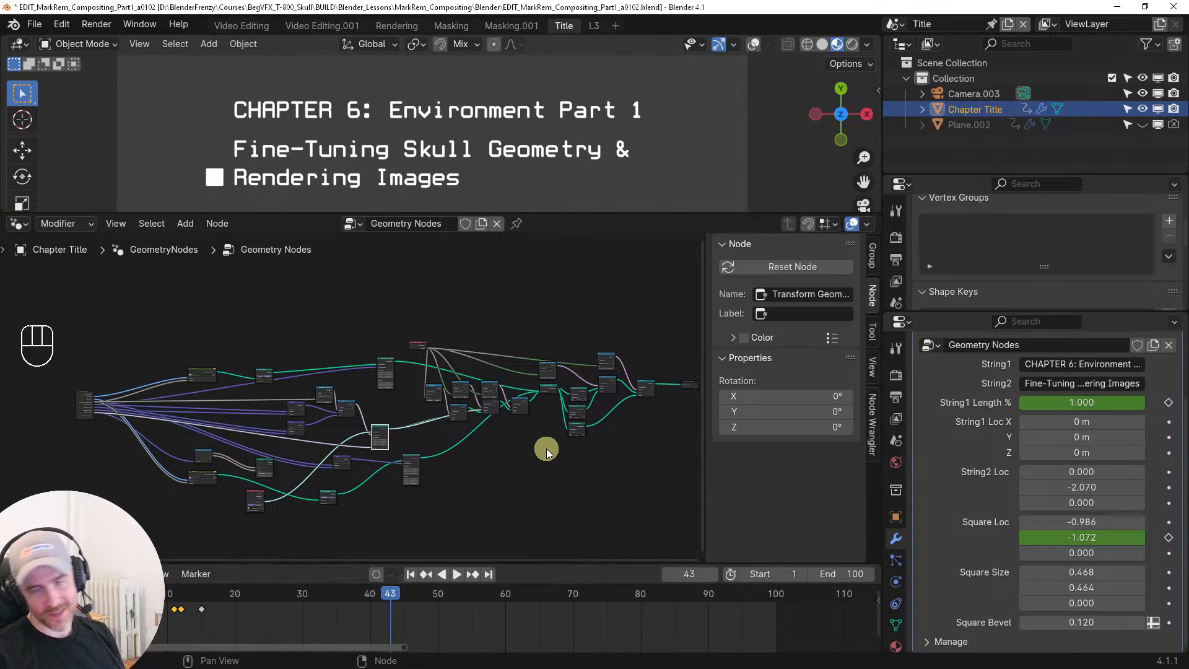
Shrink the node editor to free the viewport, and play the title's typing animation from its start
click(107, 593)
key(space)
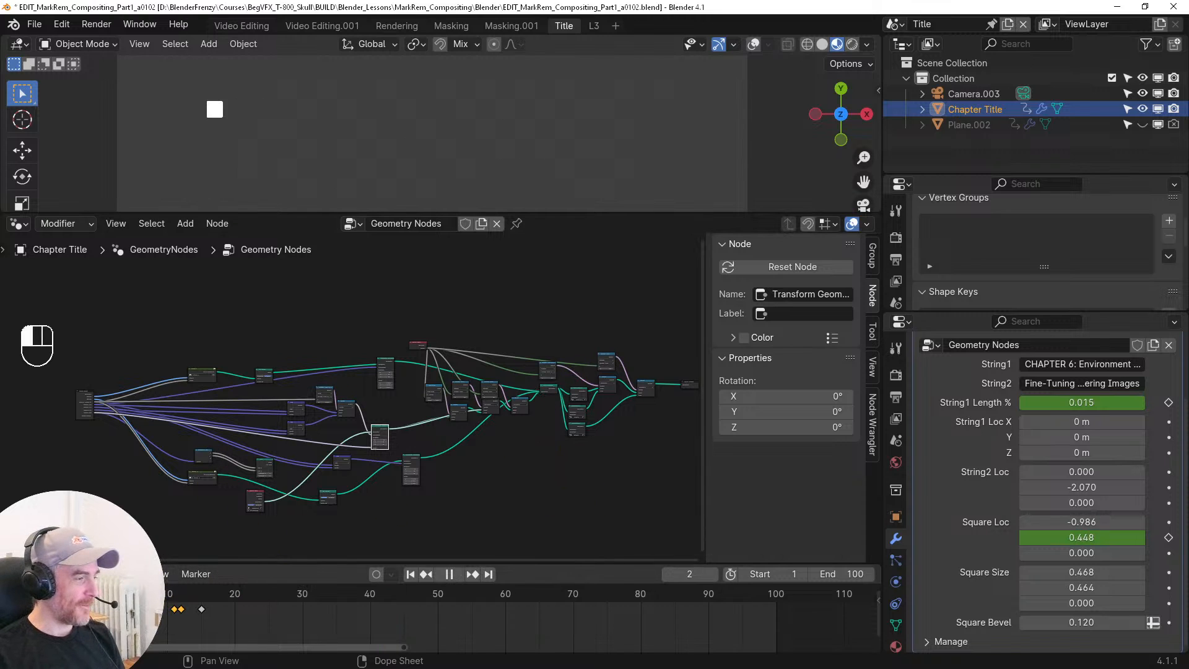
drag(114, 594, 120, 593)
drag(585, 213, 564, 436)
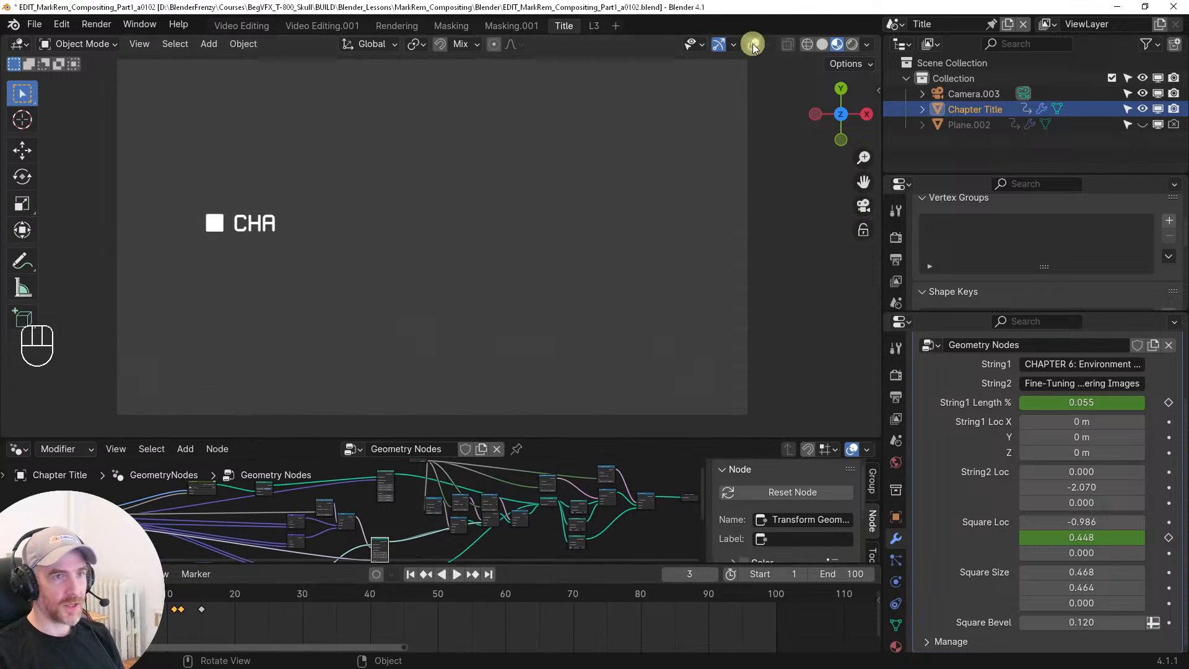
key(space)
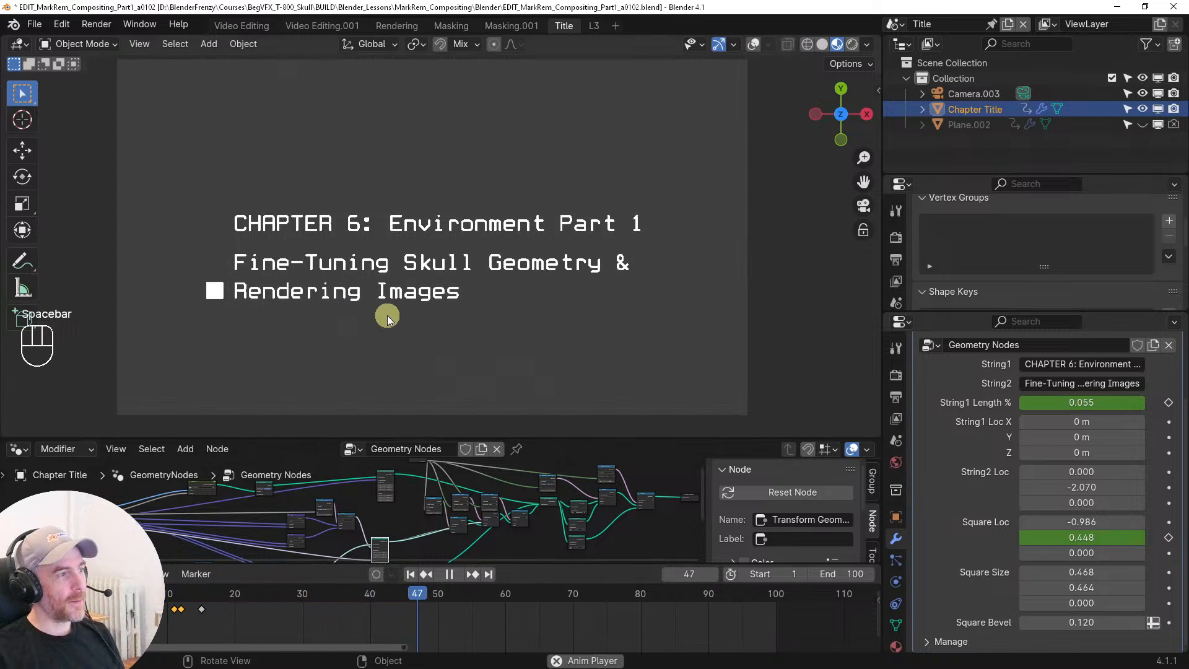
key(space)
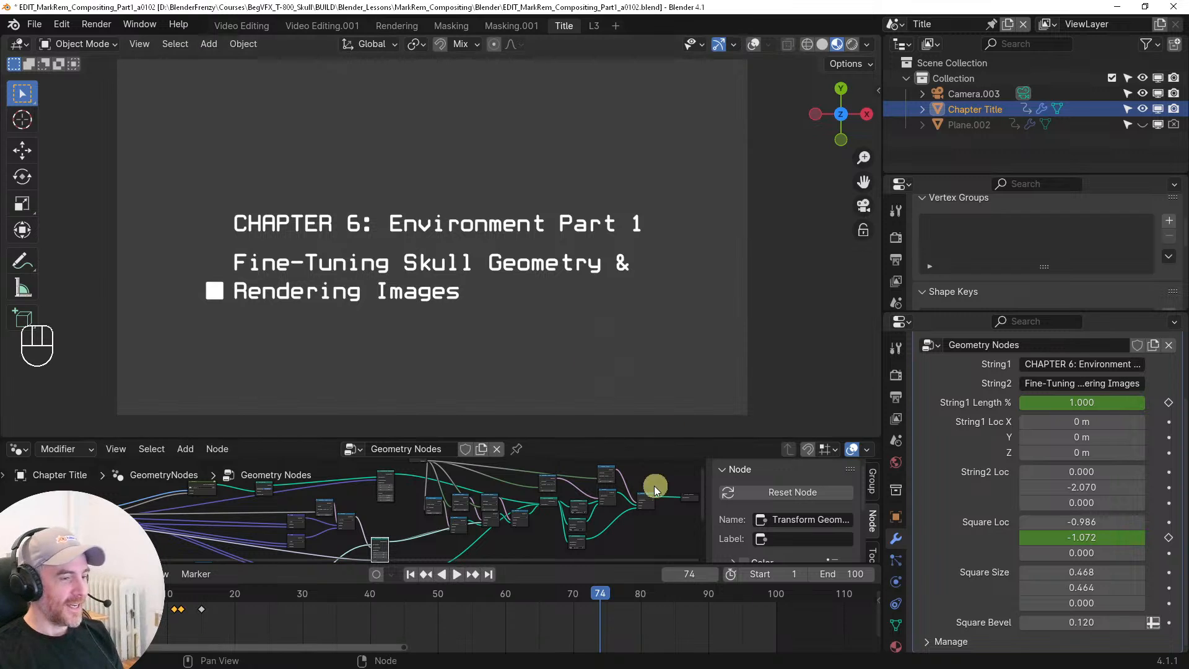
Replay the title animation past its loop point and scrub from its start to frame 22
drag(600, 595, 511, 601)
key(space)
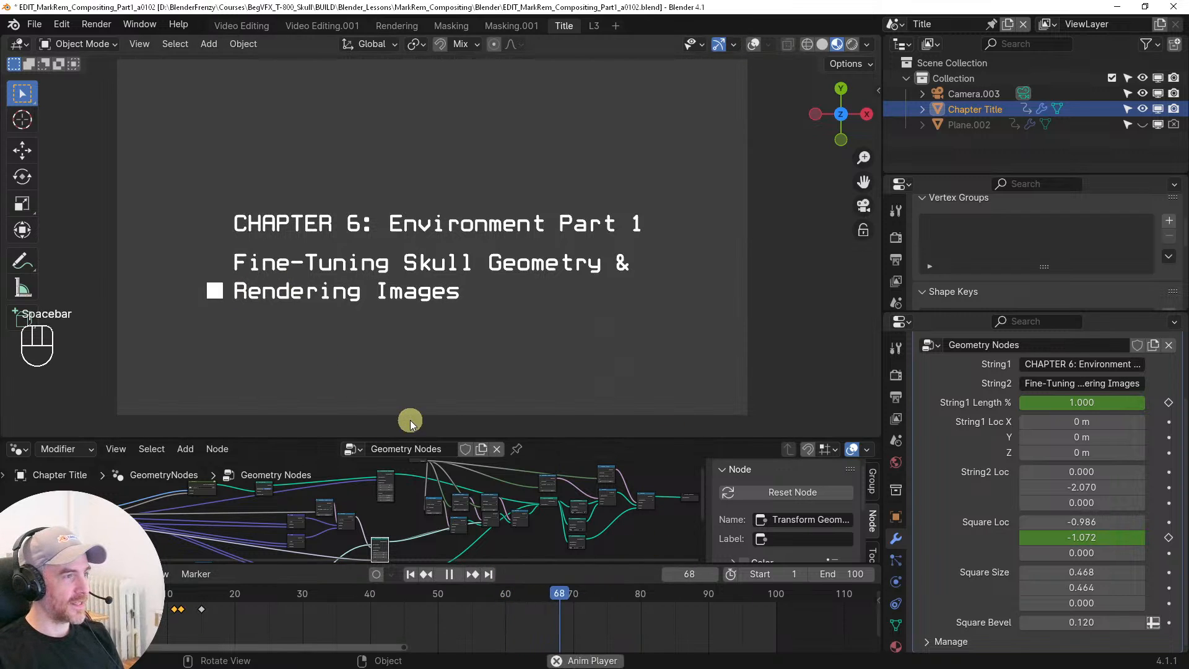
key(space)
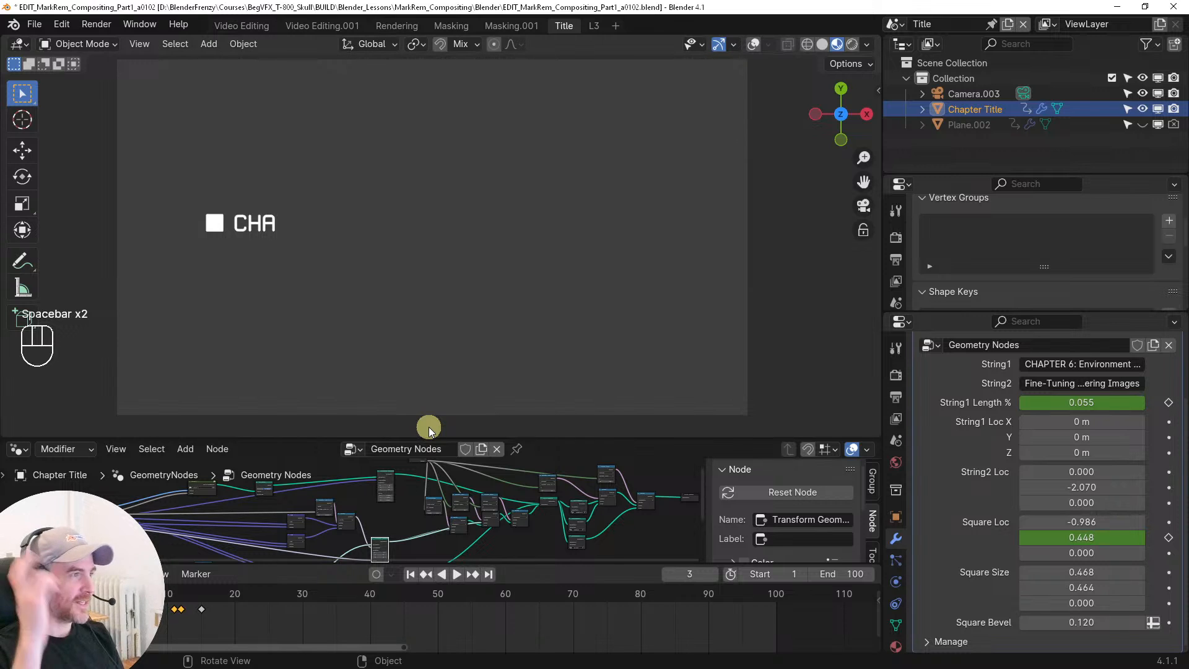
drag(123, 591, 250, 581)
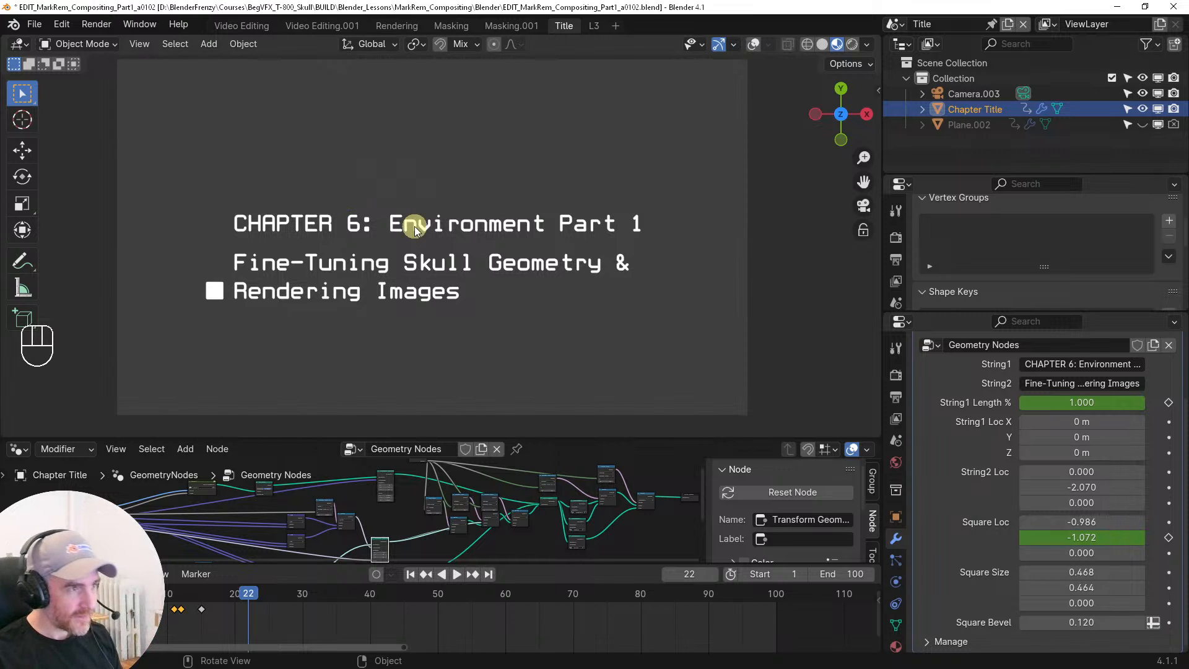
Set the Chapter Title's first line (String1) to "CHAPTER 7: Marker Removal"
click(1047, 385)
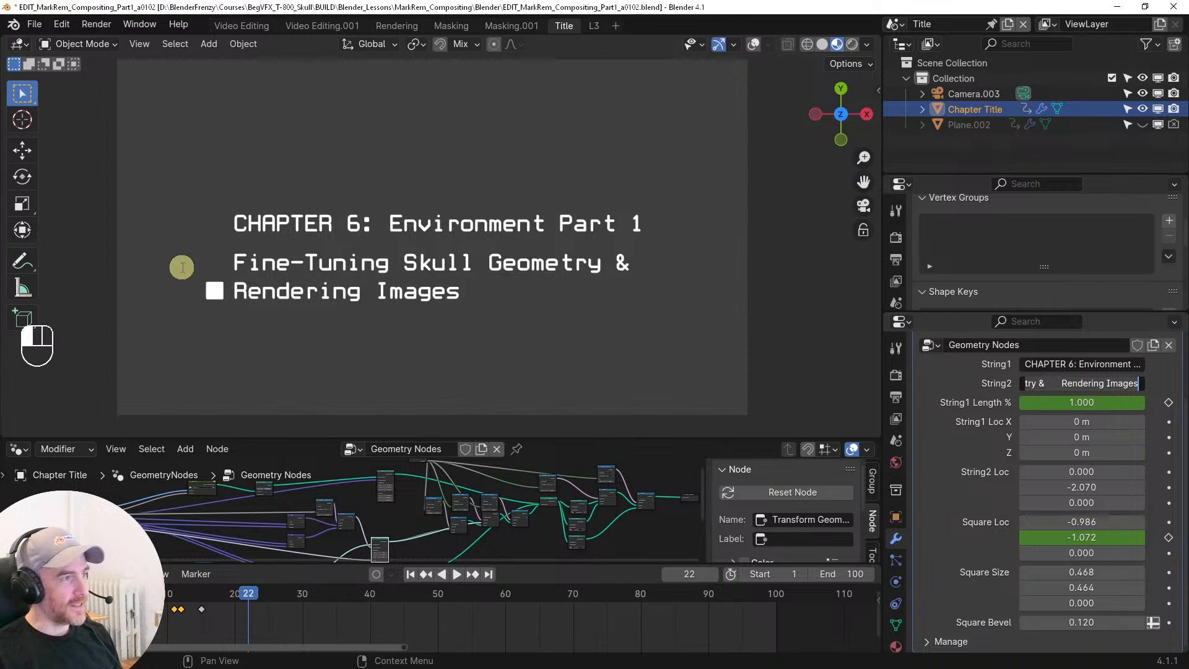
click(893, 363)
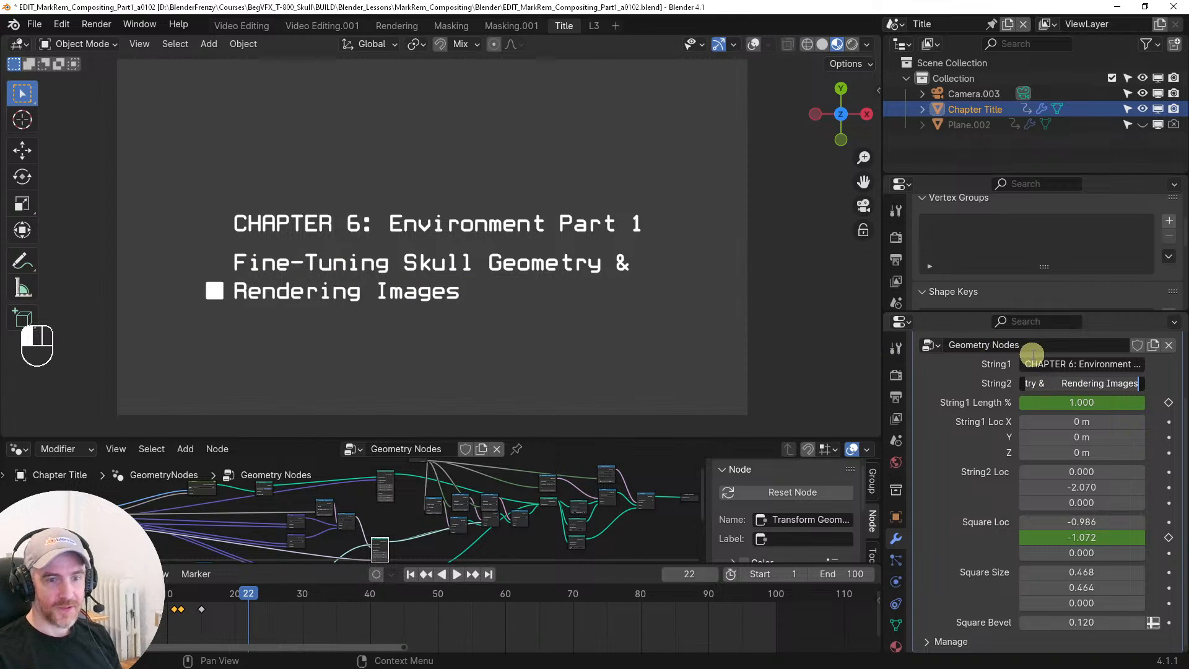
click(1072, 368)
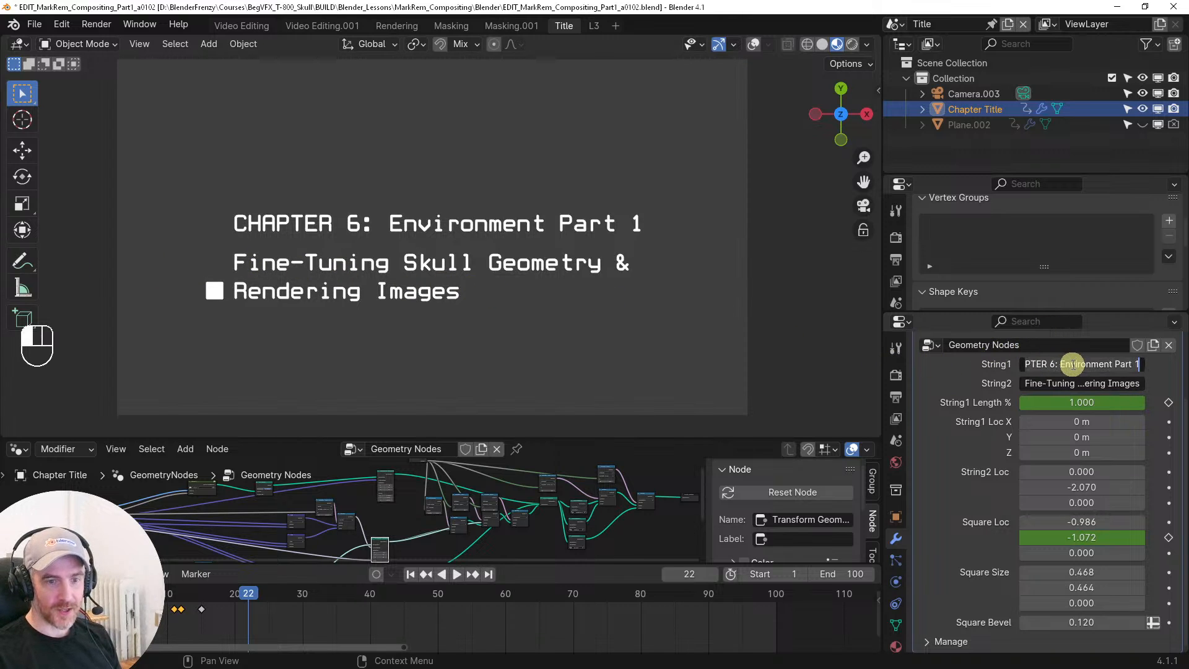
click(1052, 366)
key(BackSpace)
text(7)
drag(1061, 364, 1179, 366)
text(R)
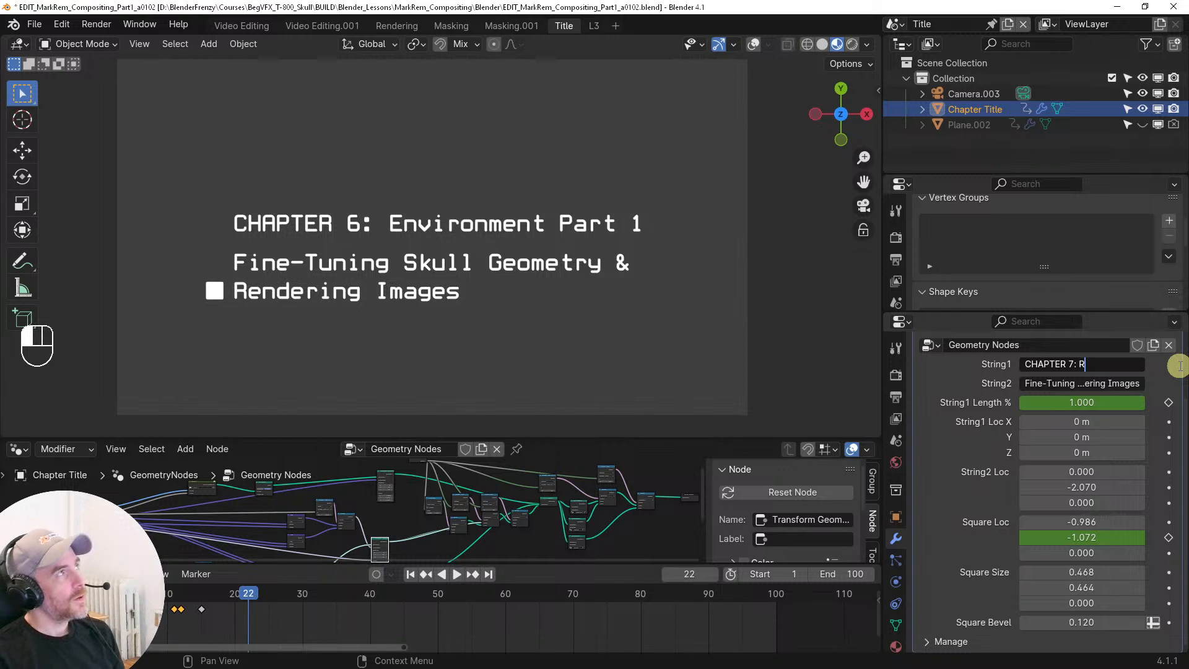
key(BackSpace)
text(F)
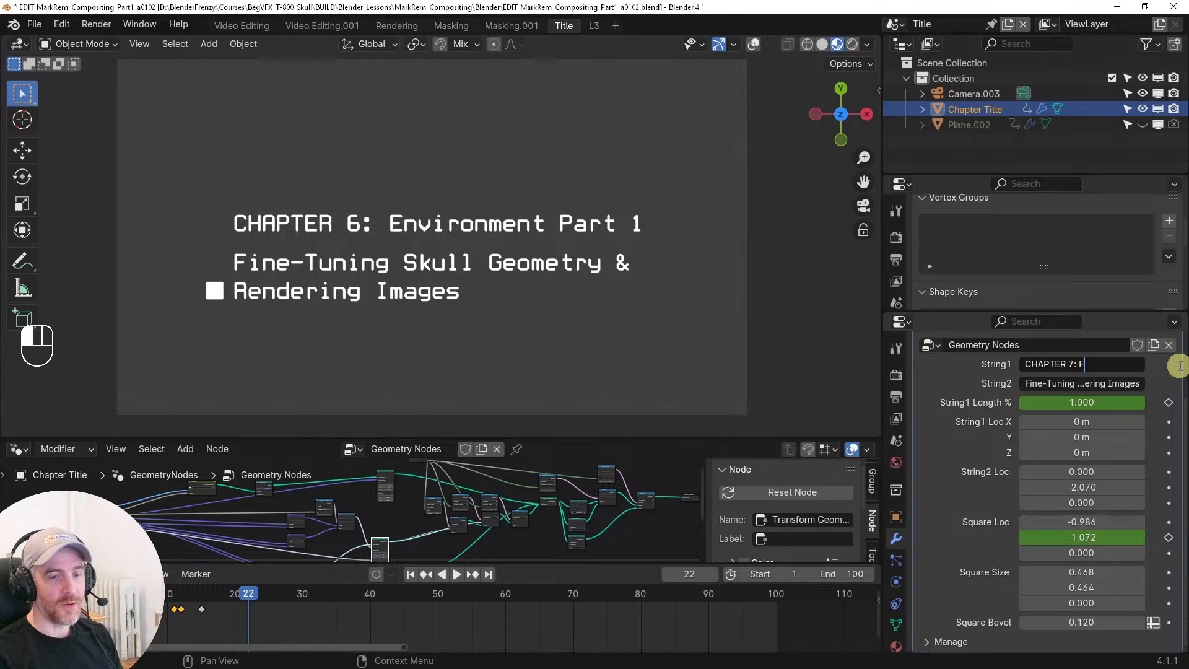
text(a)
key(BackSpace)
key(BackSpace)
text(M)
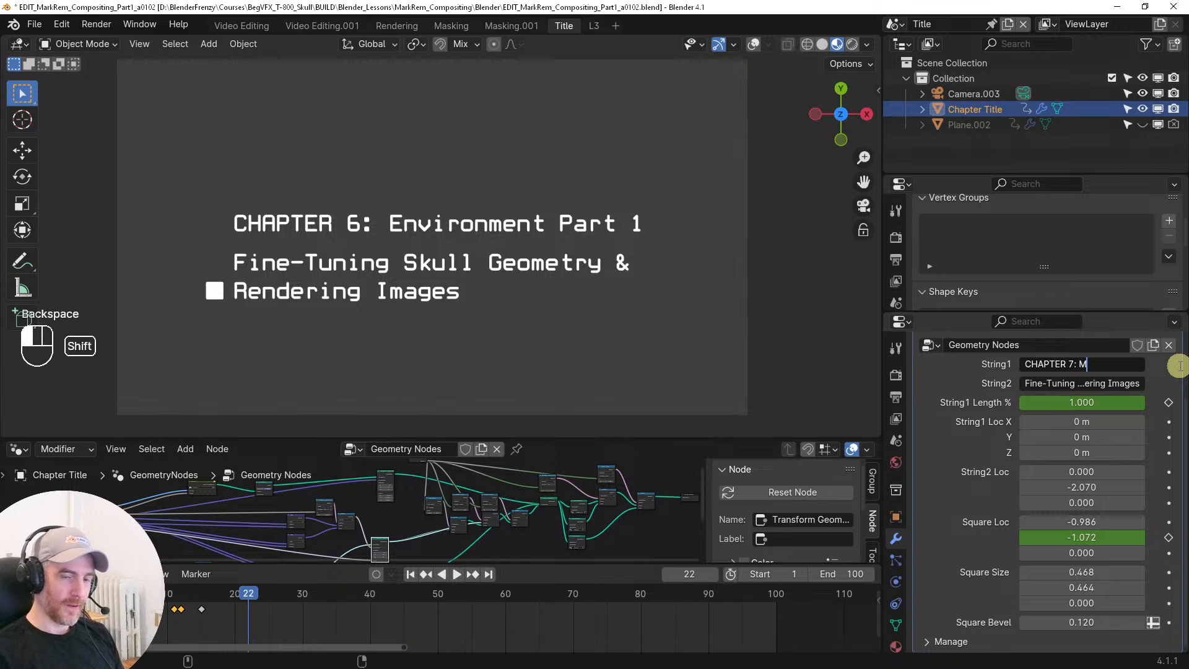
text(arker Rem)
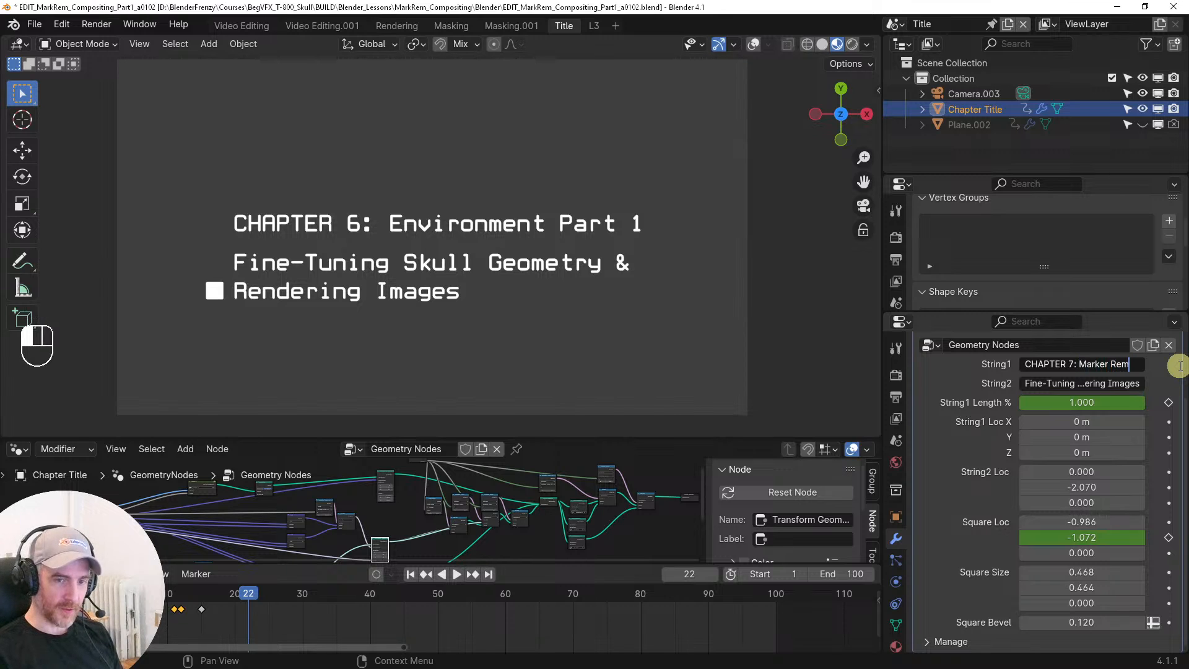
key(BackSpace)
key(BackSpace)
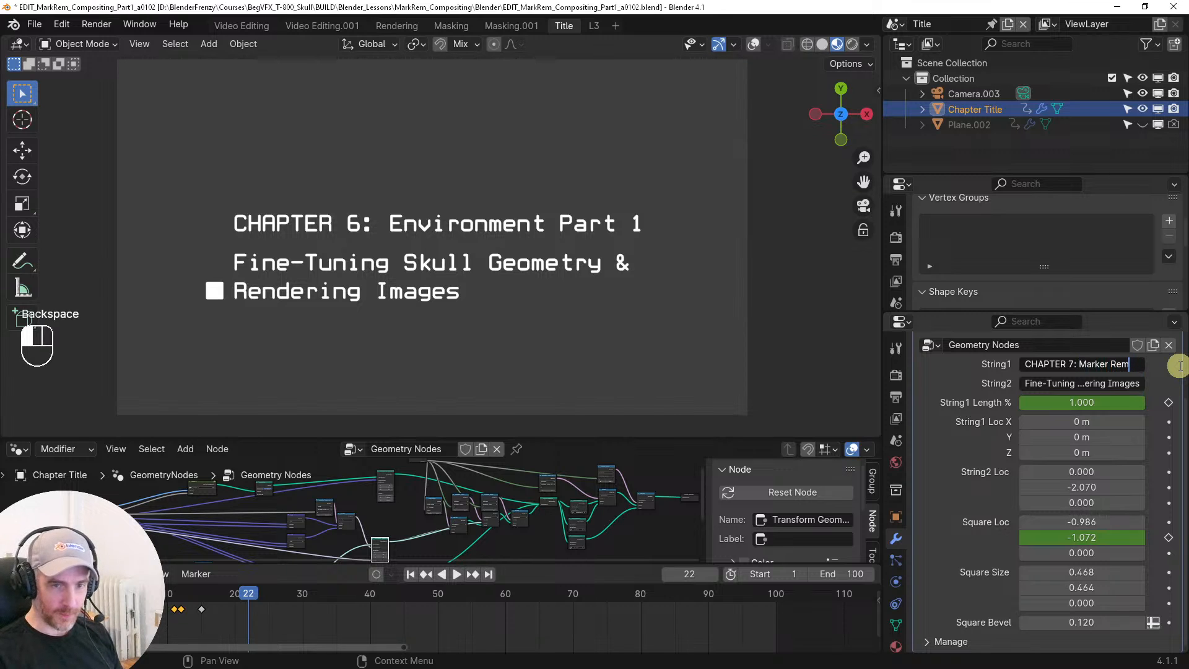
text(oval)
key(Return)
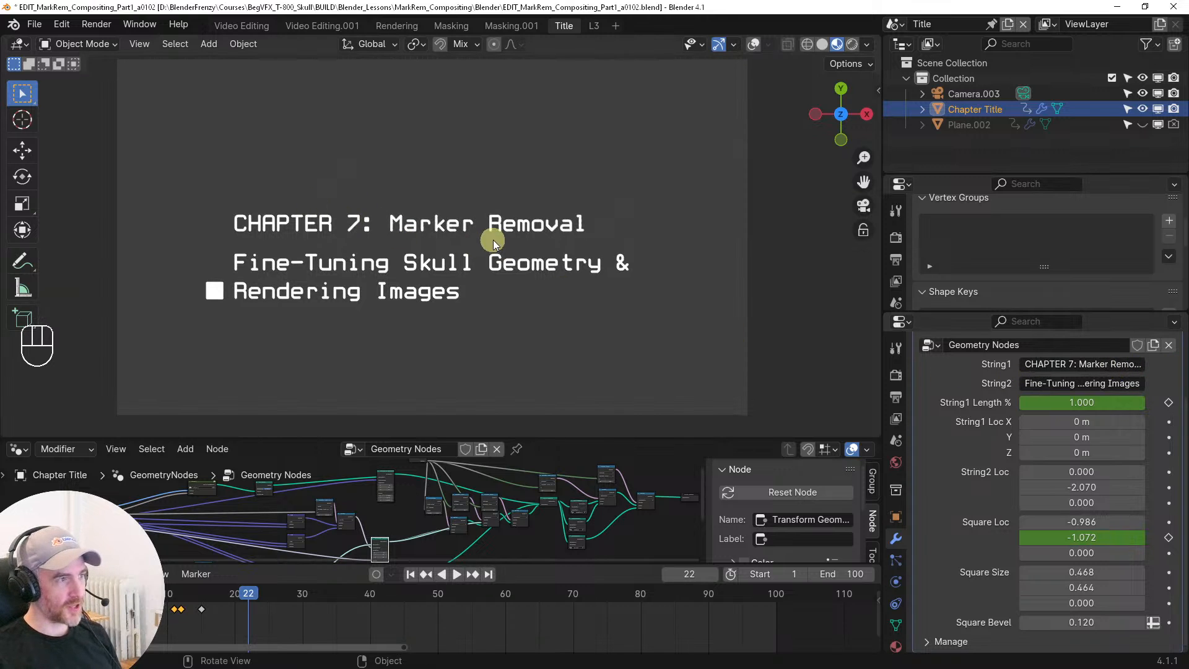
Replace the Chapter Title's second line (String2) with the word "Compositing"
click(1064, 385)
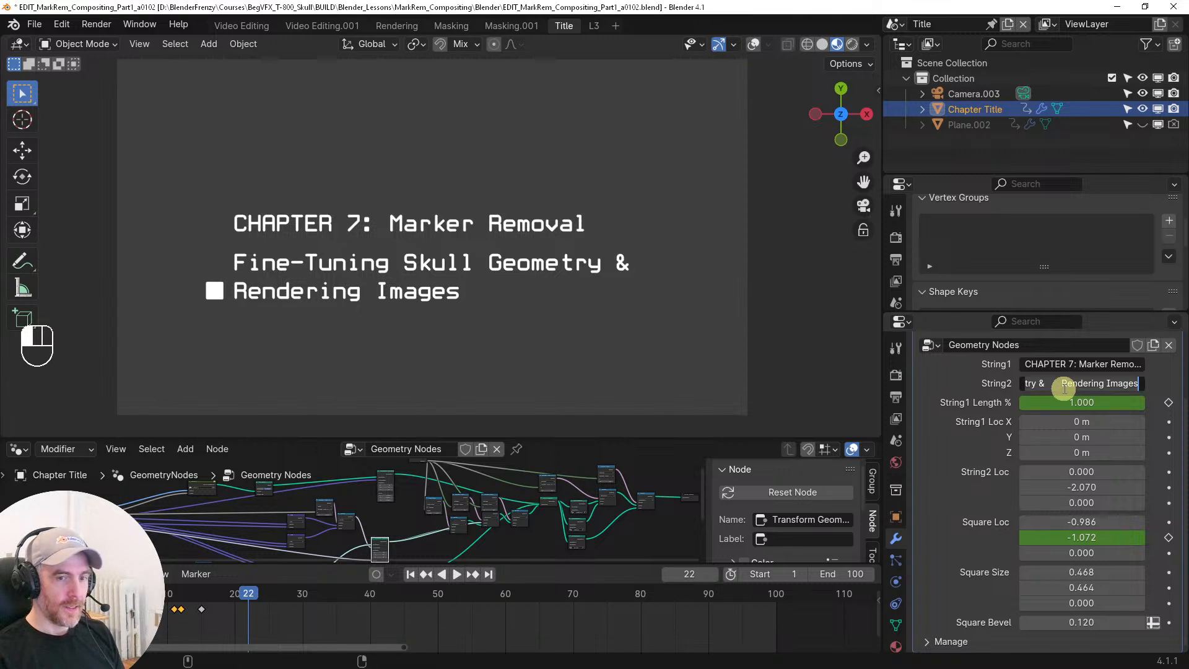
text(Com)
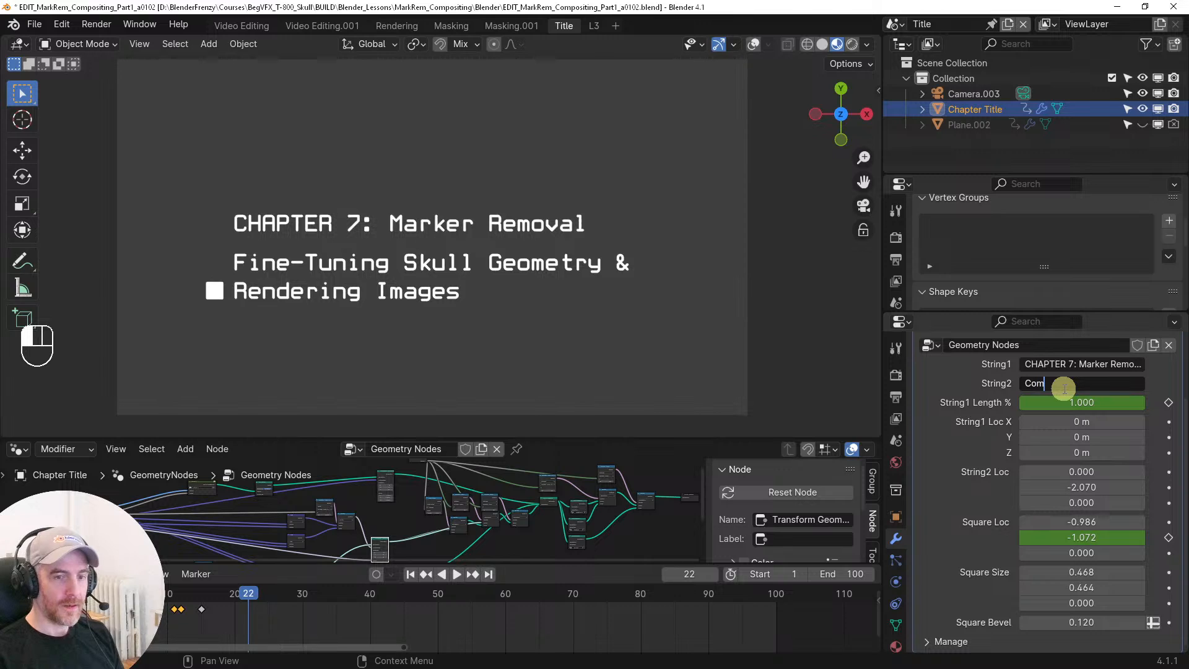
text(positing)
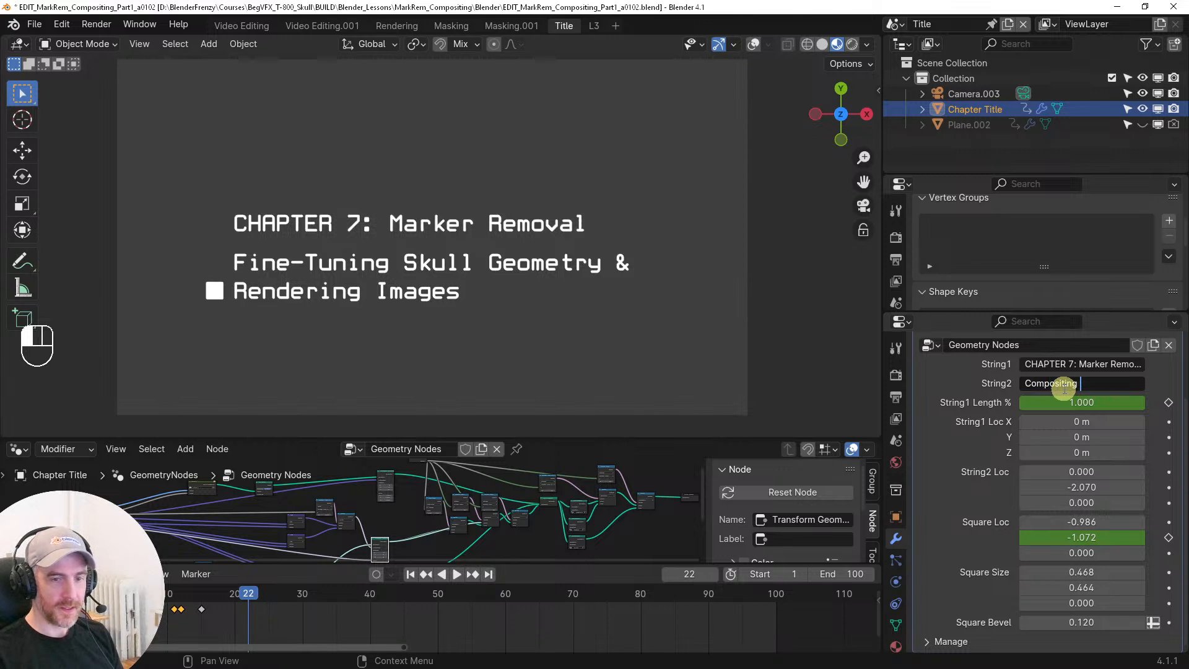
key(BackSpace)
text(: In)
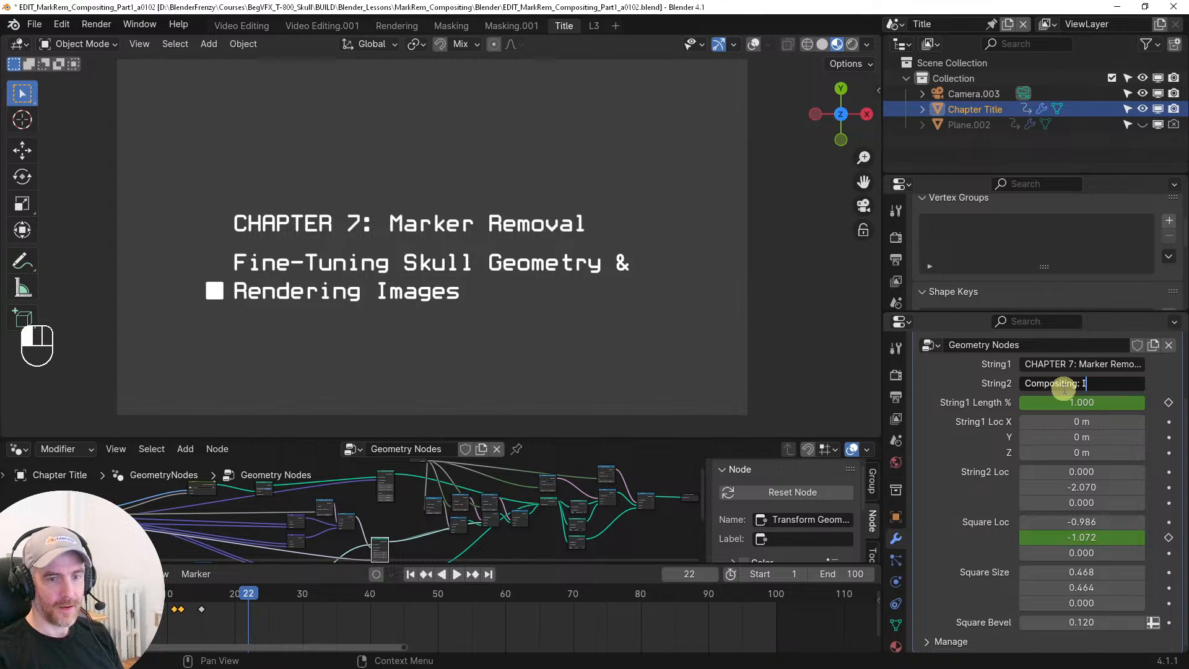
key(BackSpace)
key(BackSpace)
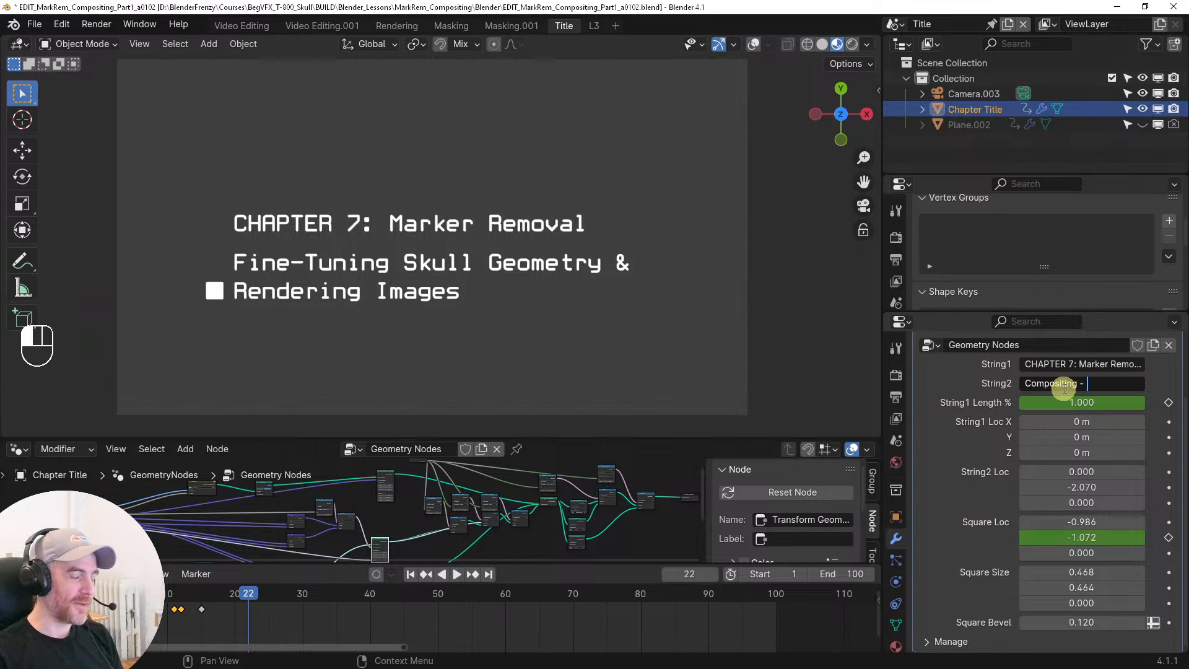
key(BackSpace)
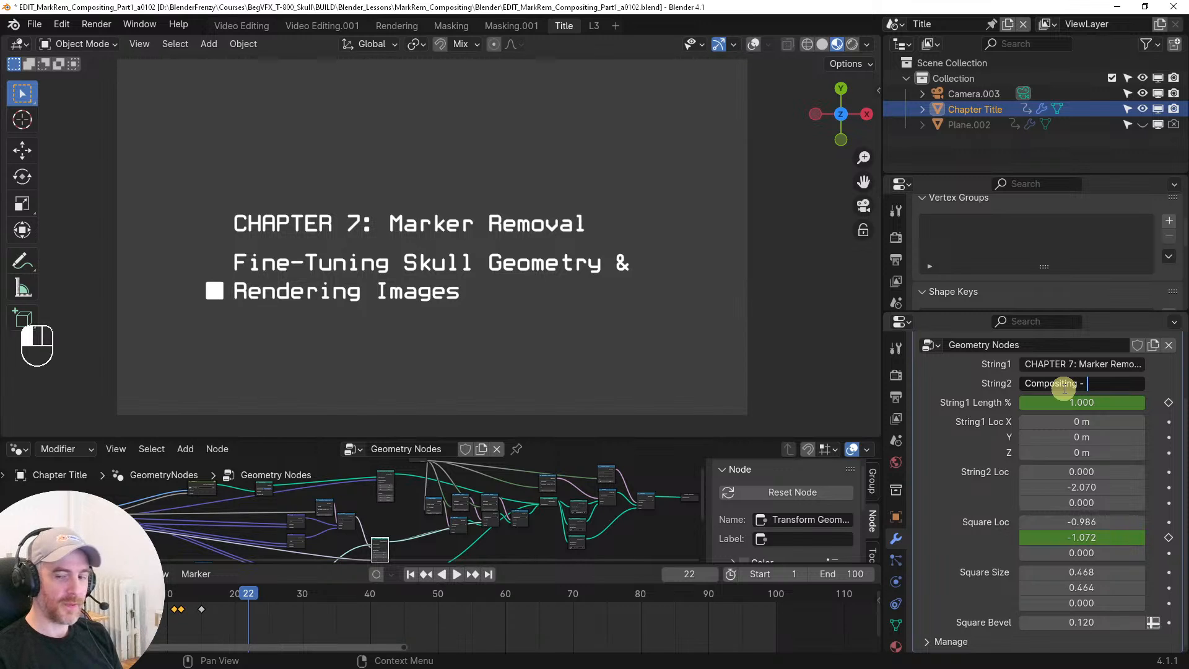
text(N)
key(BackSpace)
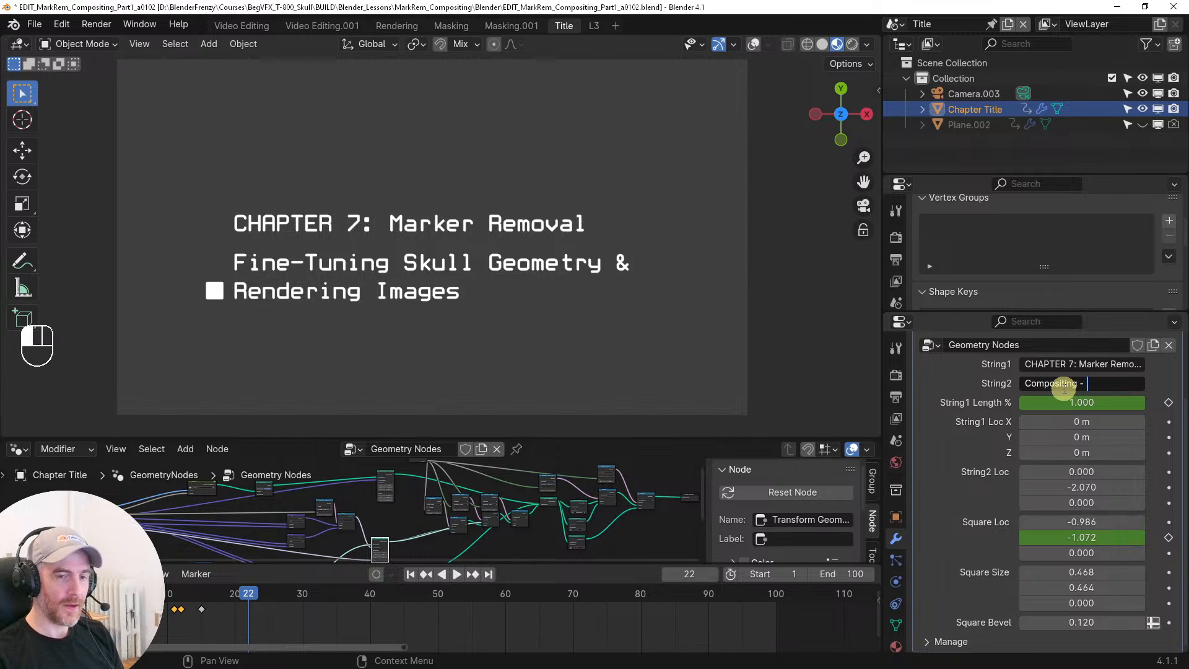
key(BackSpace)
key(BackSpace)
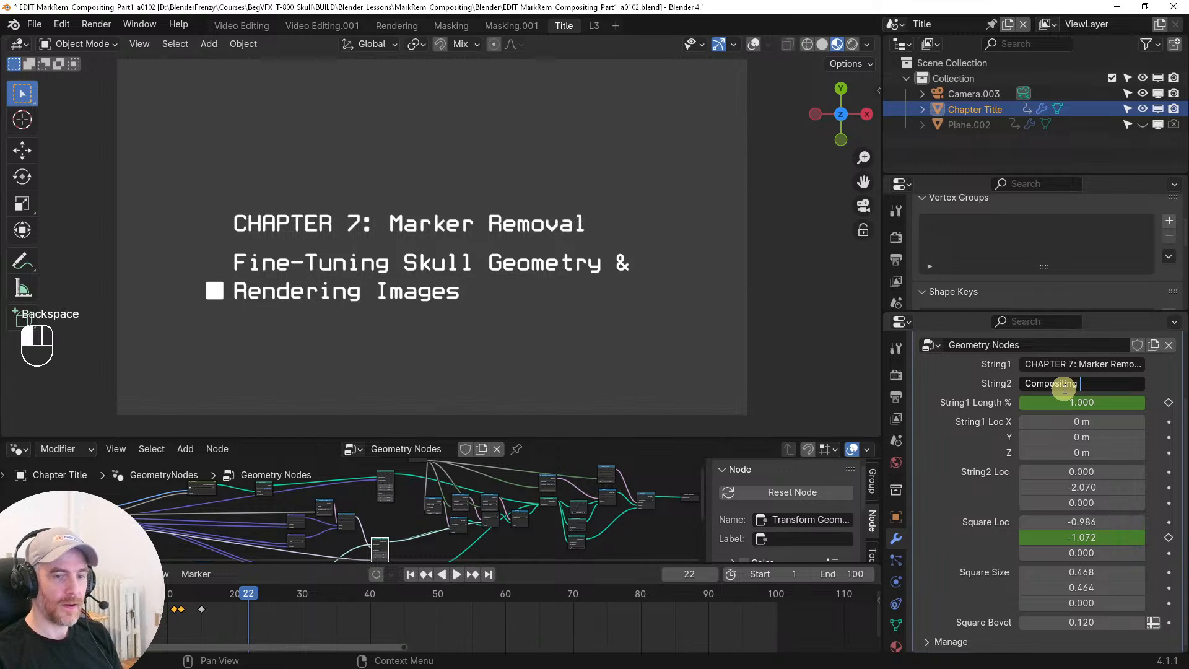
key(BackSpace)
Expand the second title line (String2) to "Basic Compositing Techniques" and apply it
click(1025, 384)
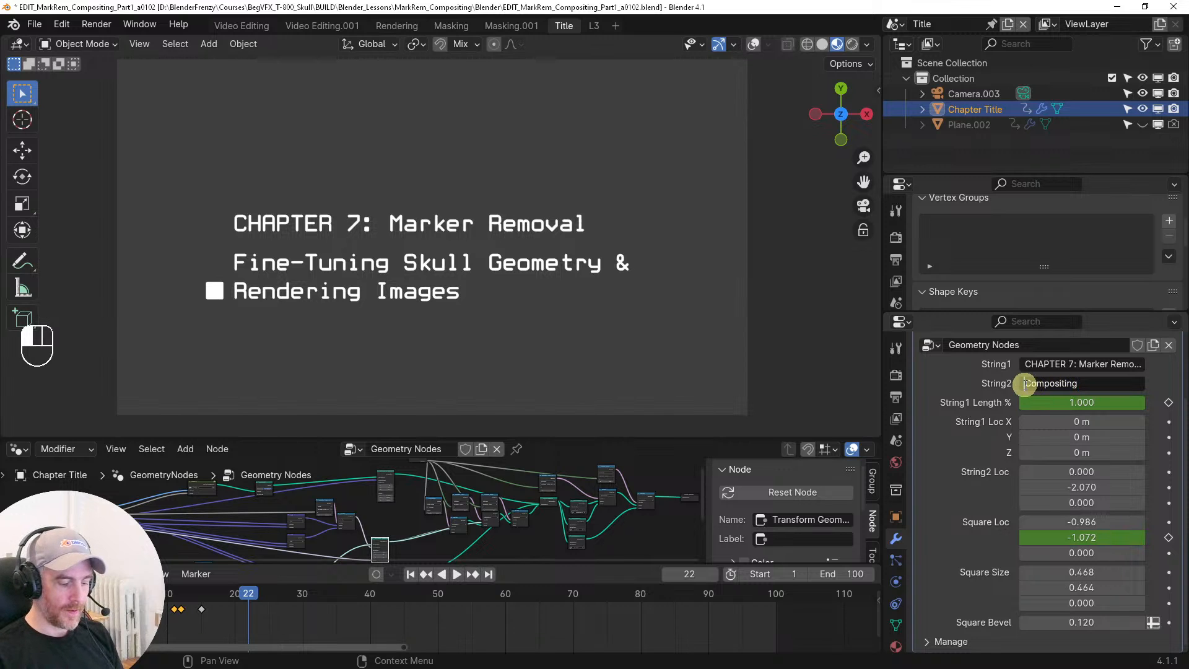
text(Basic)
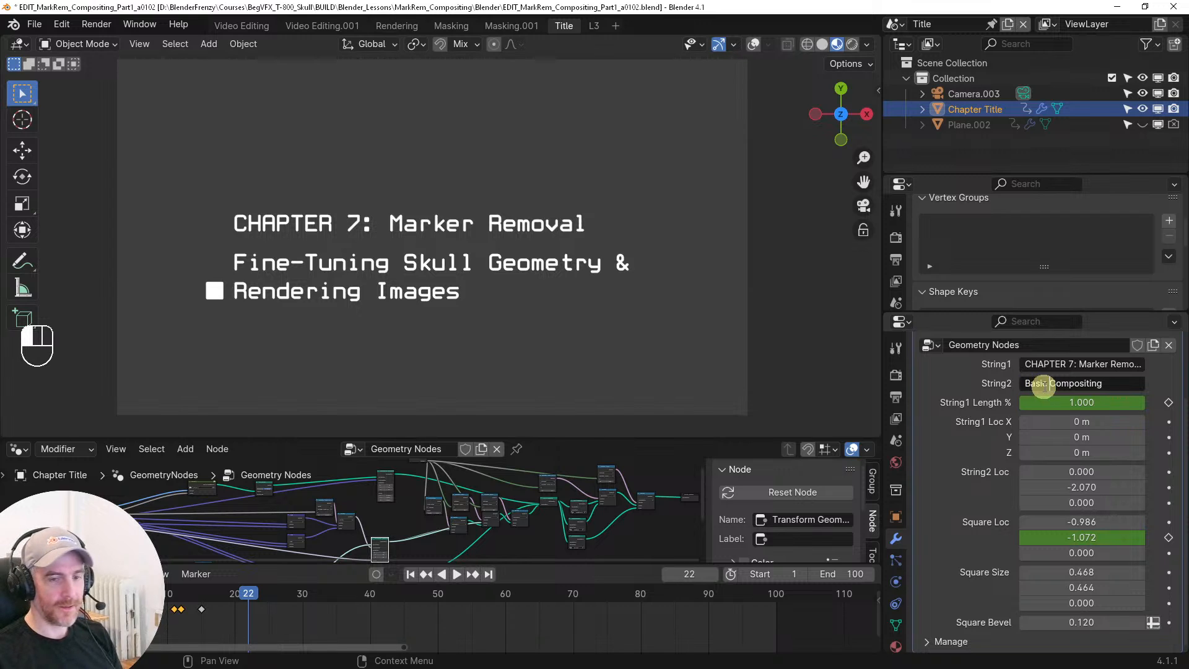
click(1116, 382)
text(Teh)
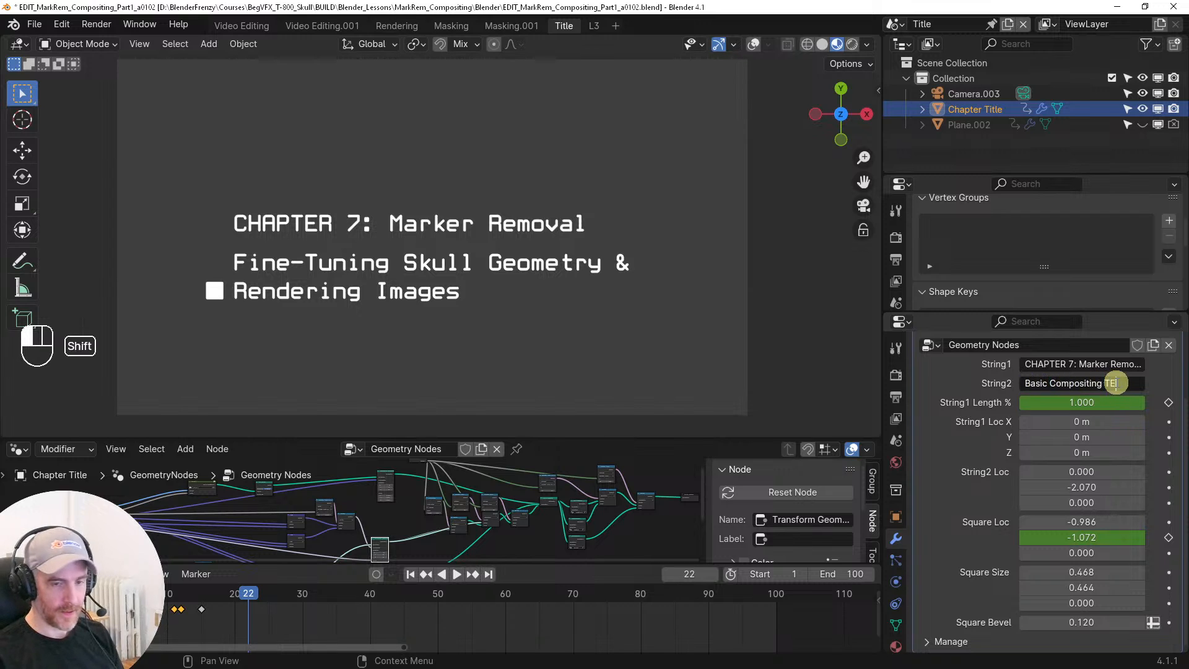
key(BackSpace)
text(c)
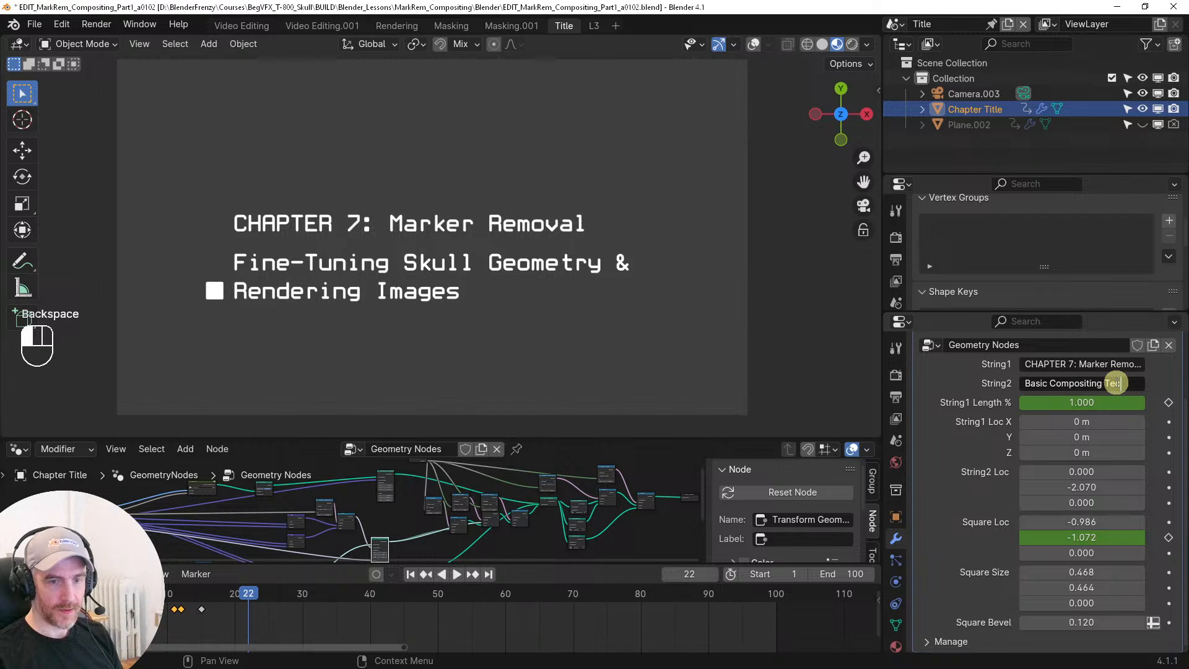
text(hniques)
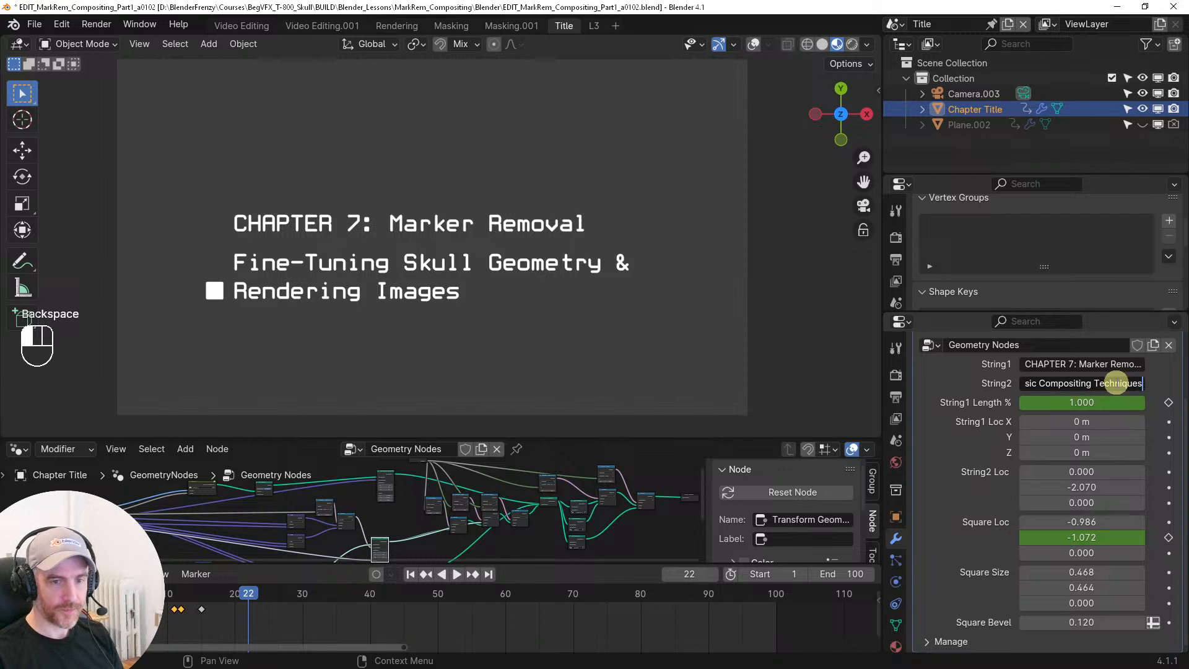
key(Return)
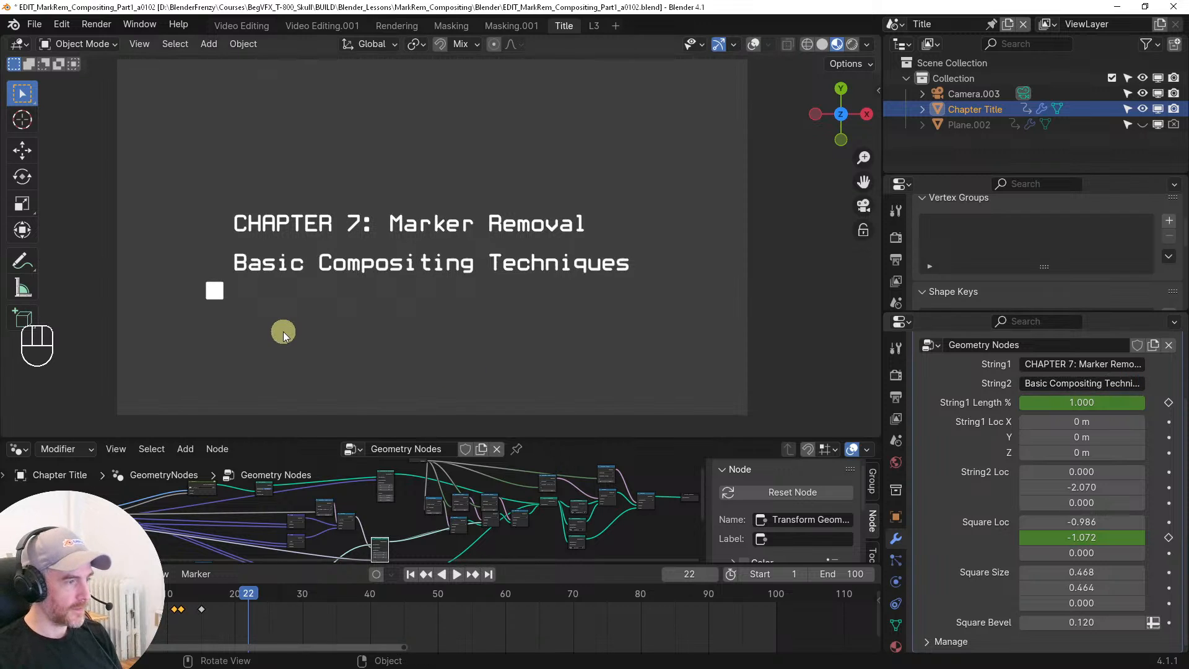
Scrub through the square's jump, return to frame 1, and clear the keyframes on the Square Loc Y value only
click(222, 595)
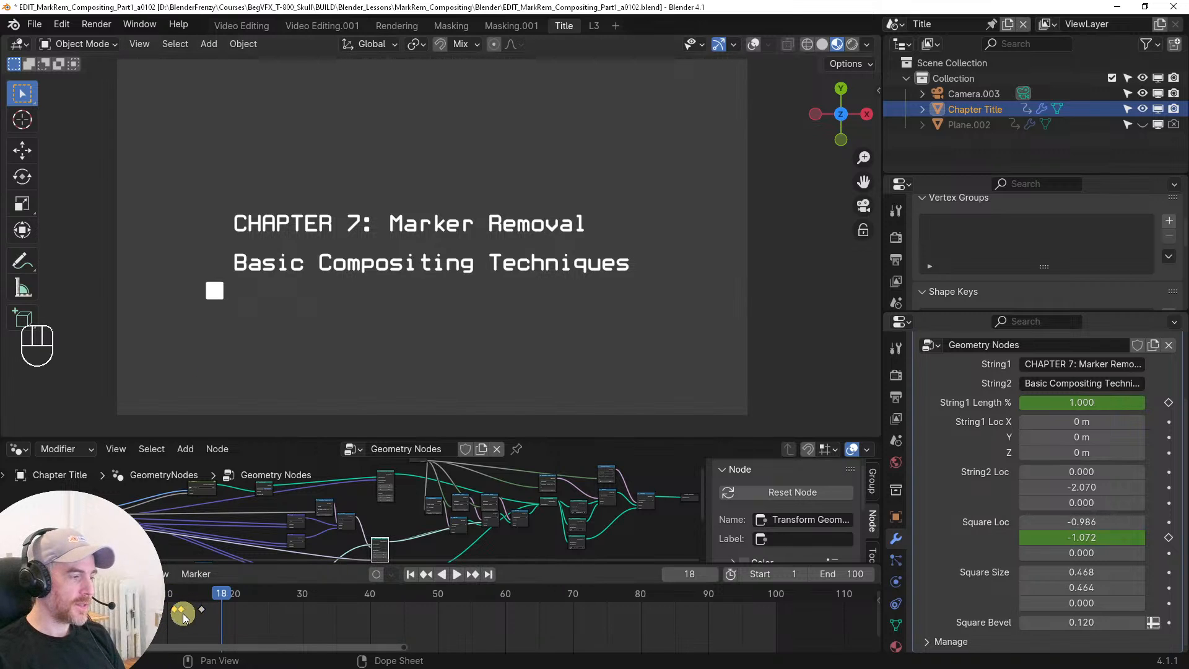
drag(164, 596, 173, 597)
mouse_move(1070, 525)
mouse_down()
mouse_move(224, 512)
mouse_move(910, 514)
mouse_move(196, 531)
mouse_move(1079, 523)
mouse_move(137, 539)
mouse_move(136, 526)
mouse_move(1075, 540)
mouse_up()
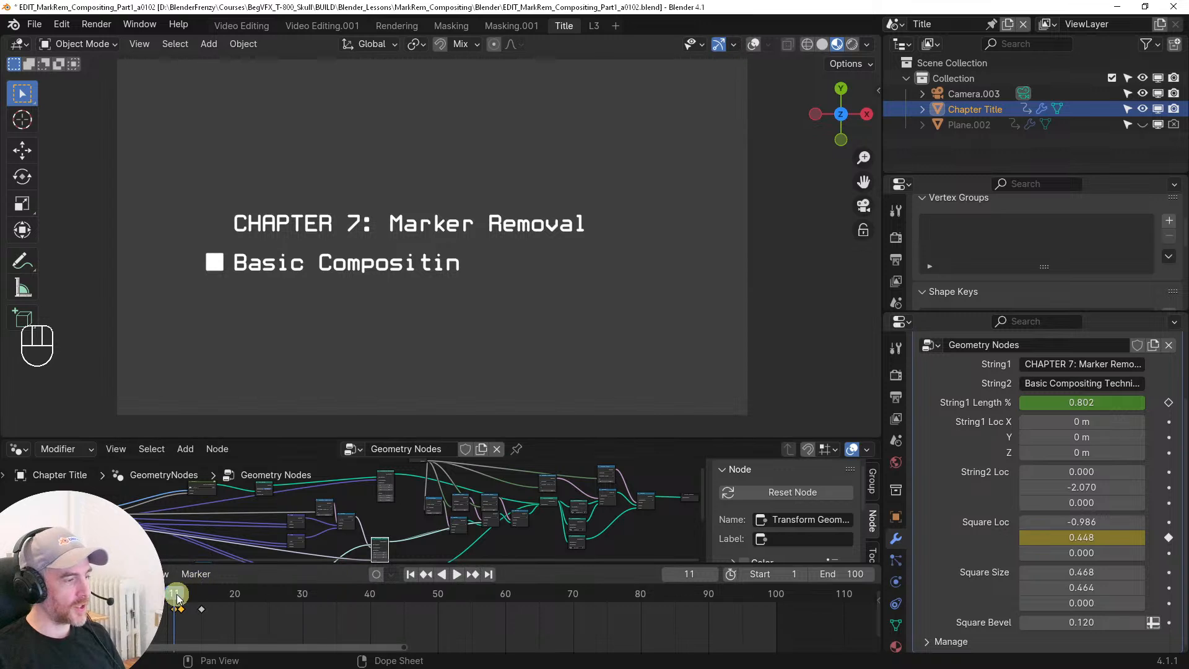
drag(177, 597, 188, 597)
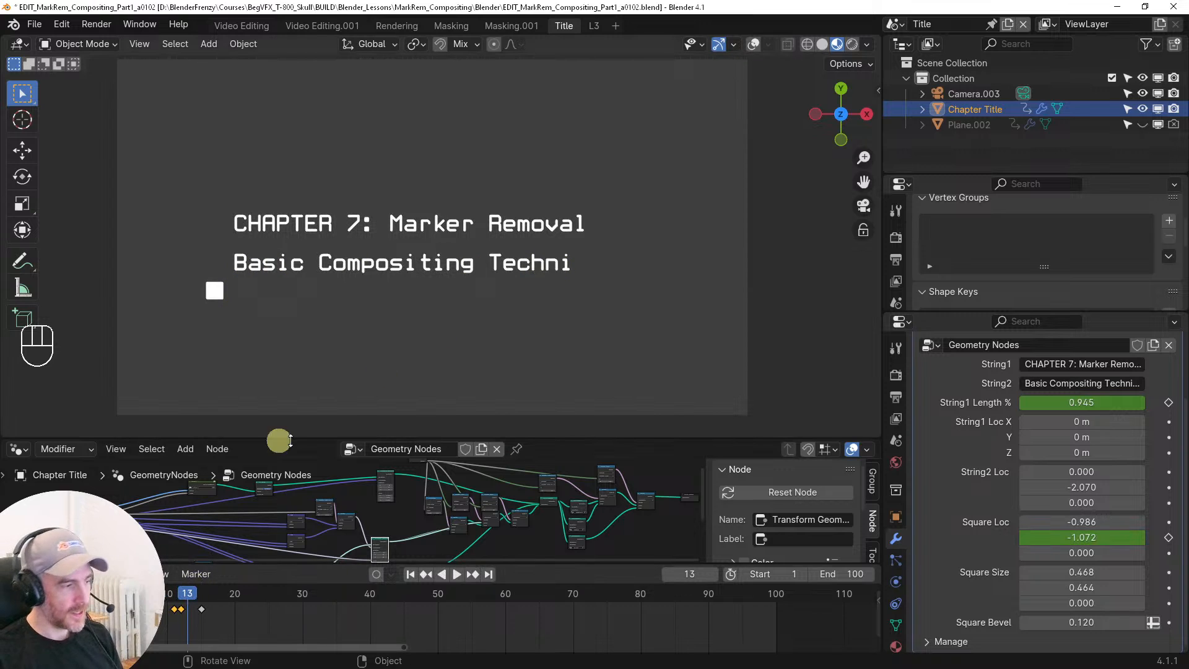
drag(189, 592, 108, 593)
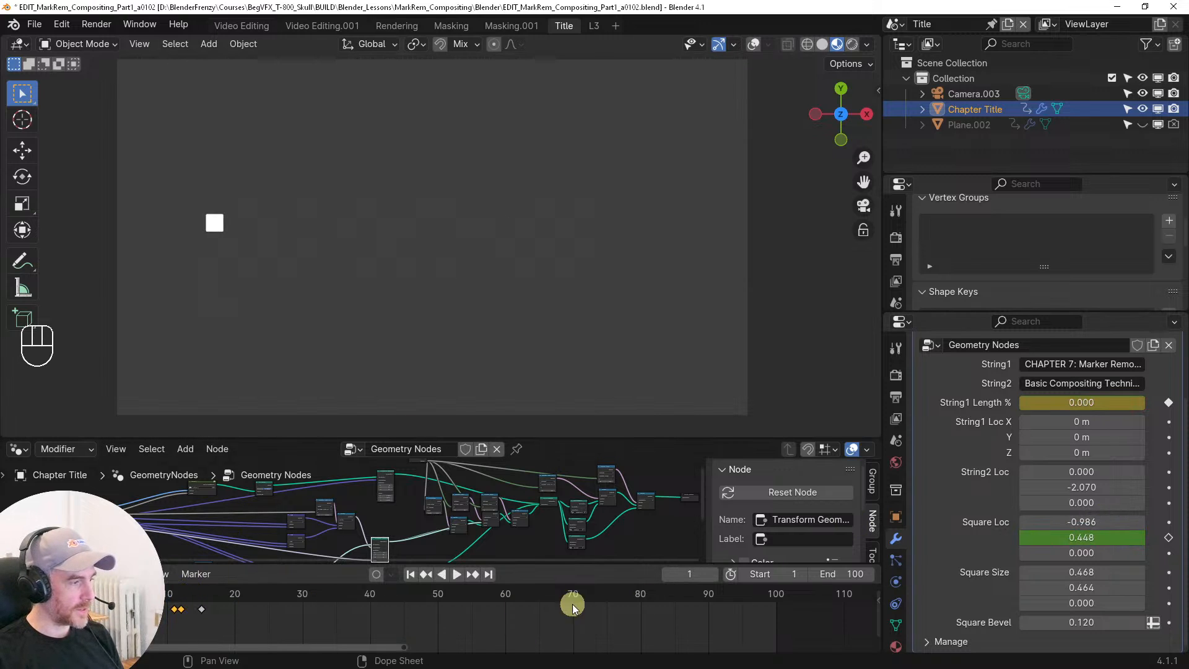
right_click(1093, 537)
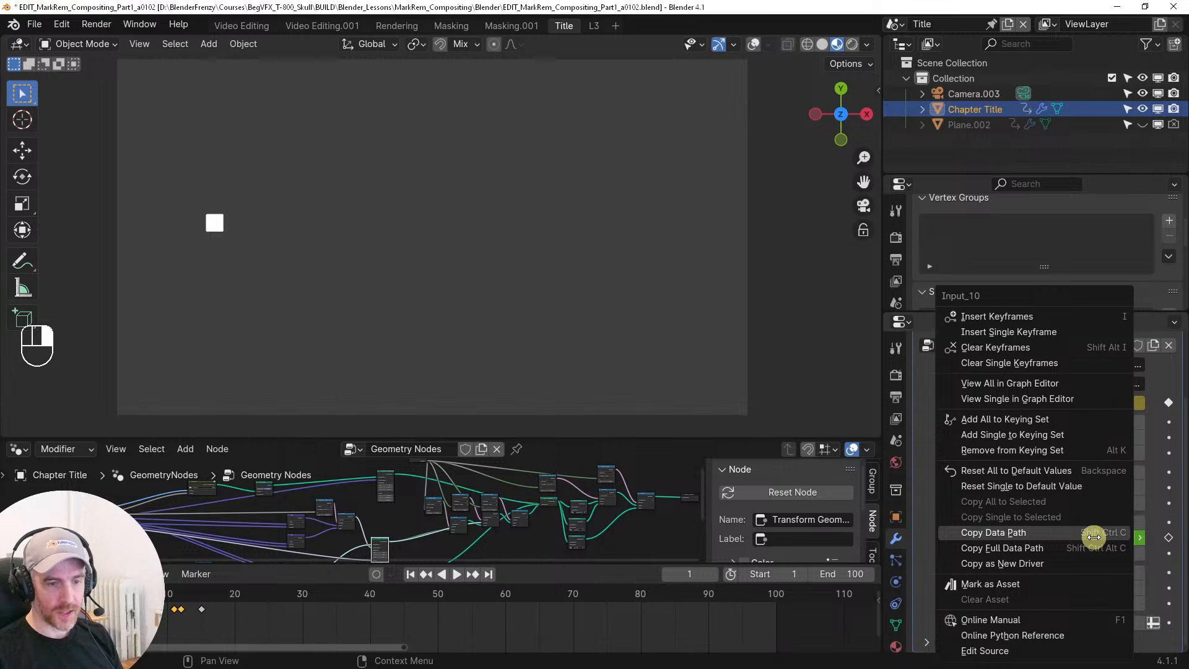
click(1013, 364)
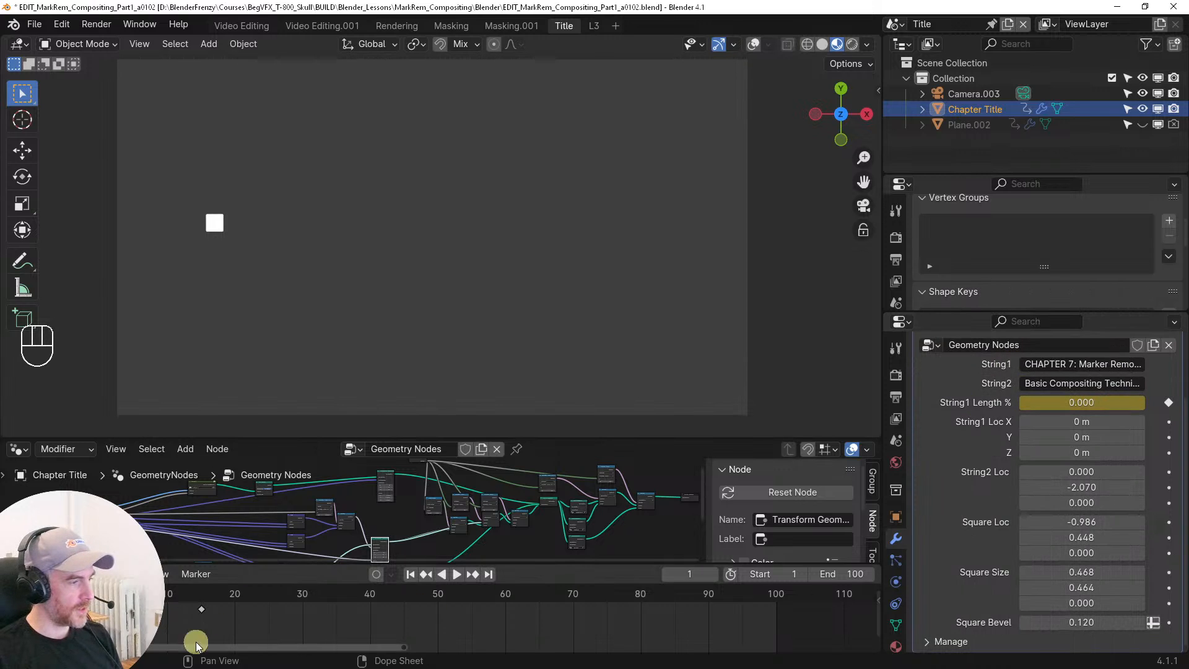
Play and scrub the title animation around frame 11 to check the typing and the square's position
drag(109, 593, 174, 590)
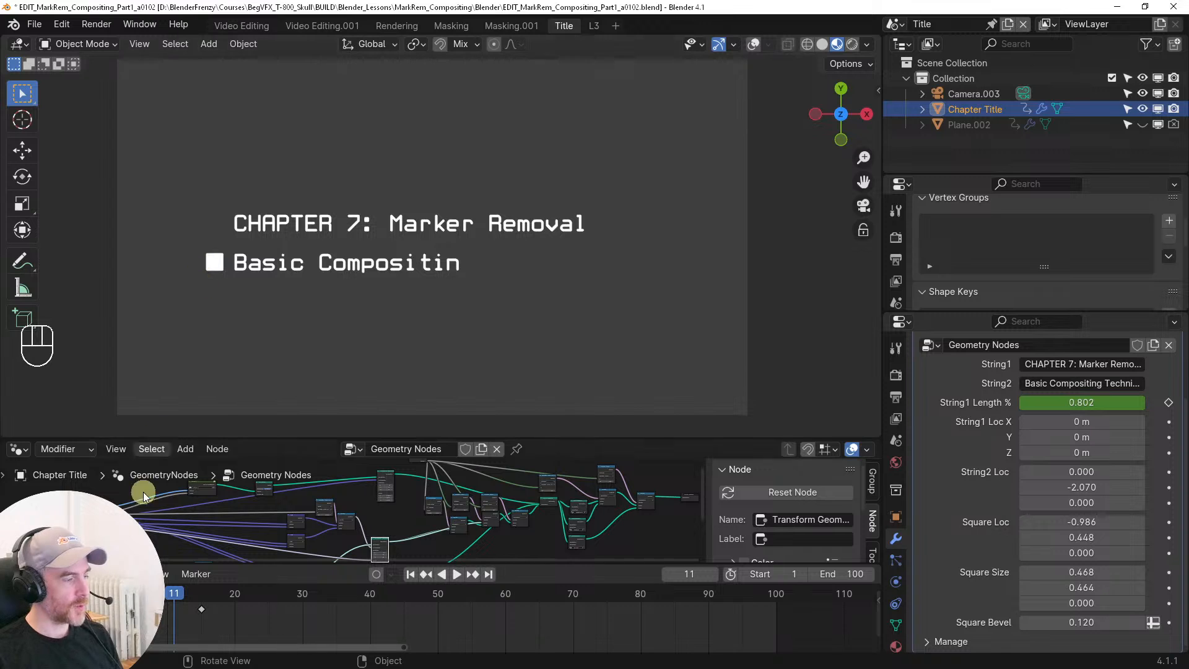
key(space)
key(space)
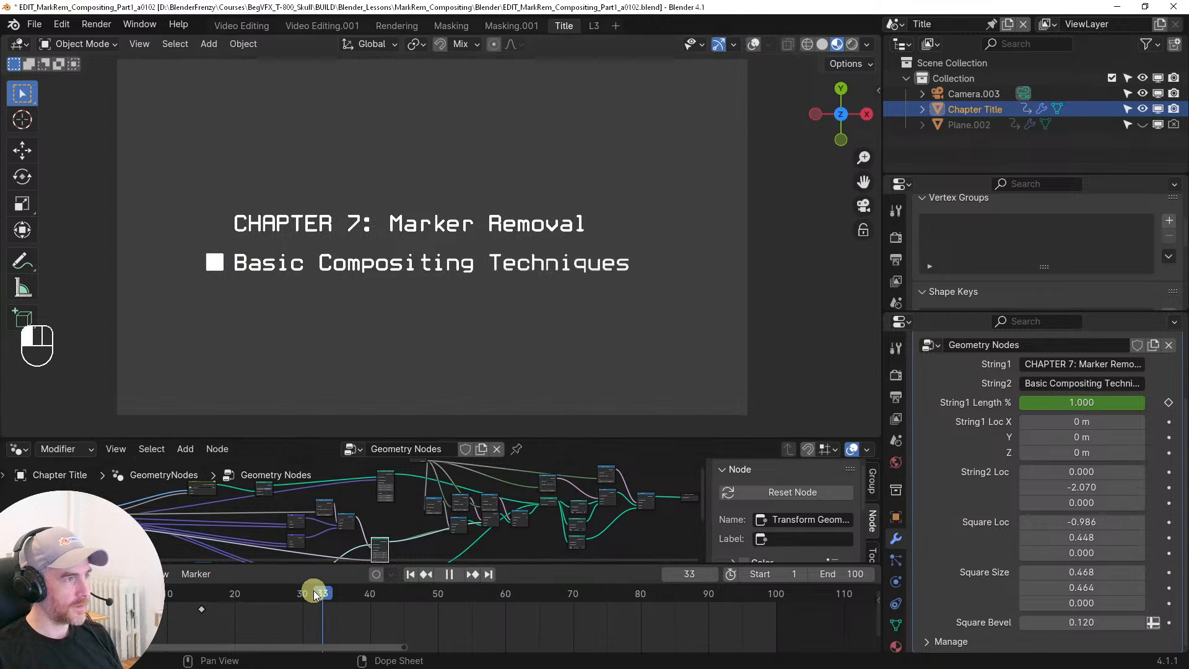
key(space)
drag(319, 596, 174, 596)
key(space)
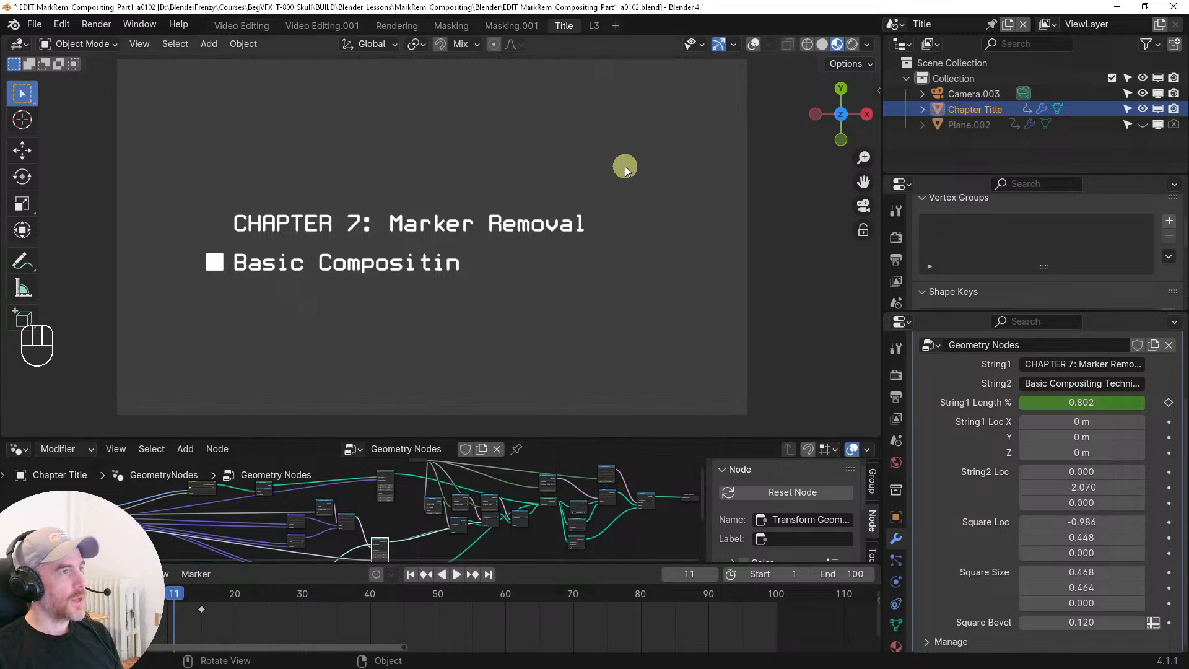
Preview the updated title strip in the Video Editing workspace and set the preview's proxy render size to 100%
click(247, 28)
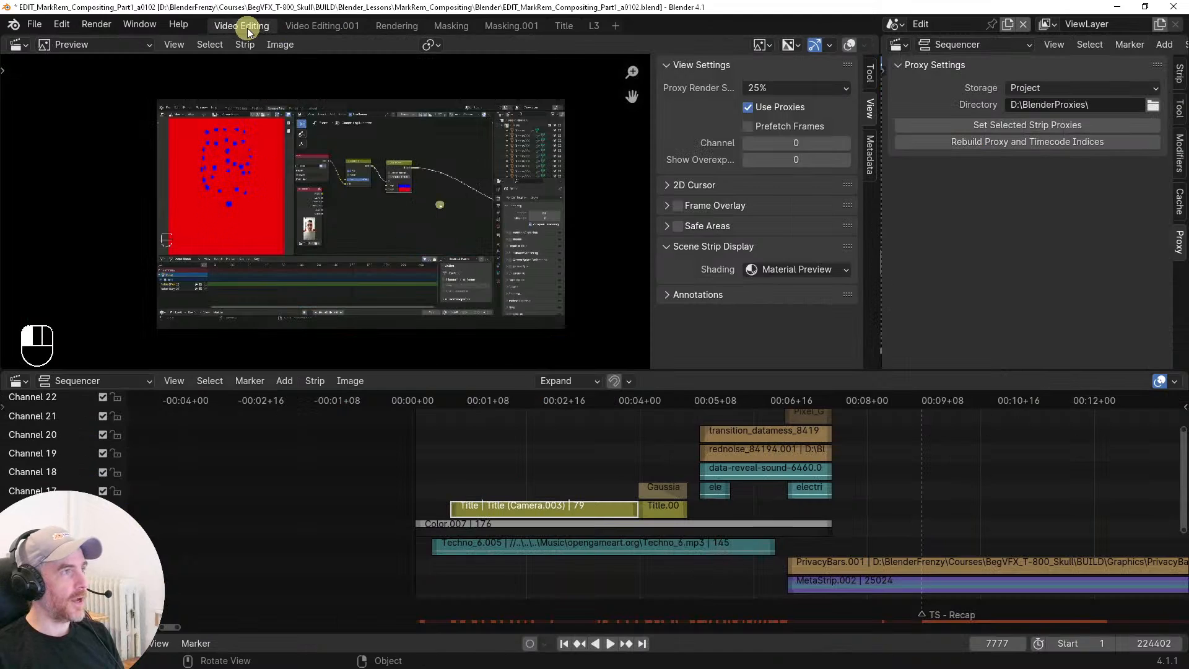
click(537, 444)
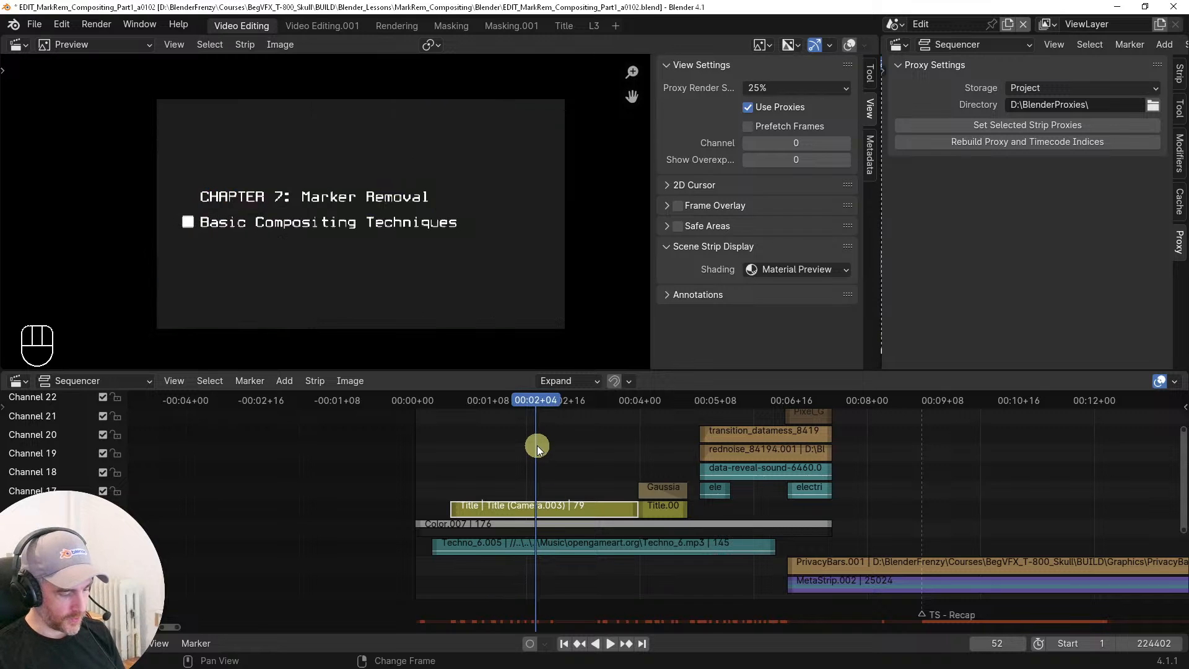
key(r)
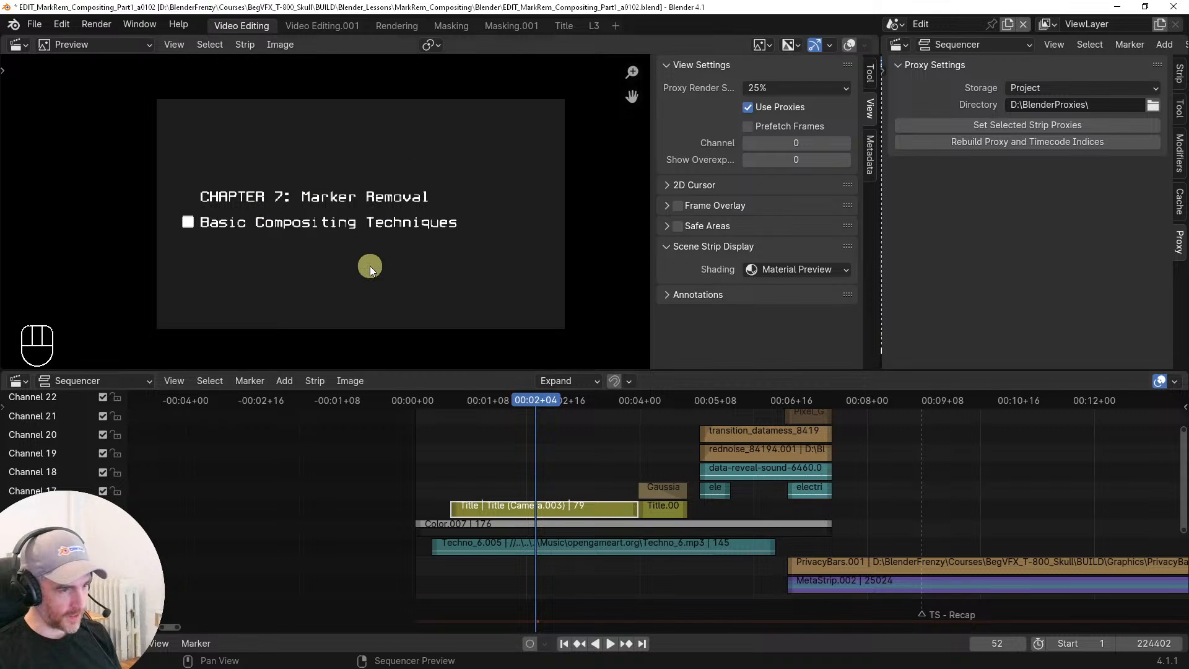
drag(521, 405, 642, 418)
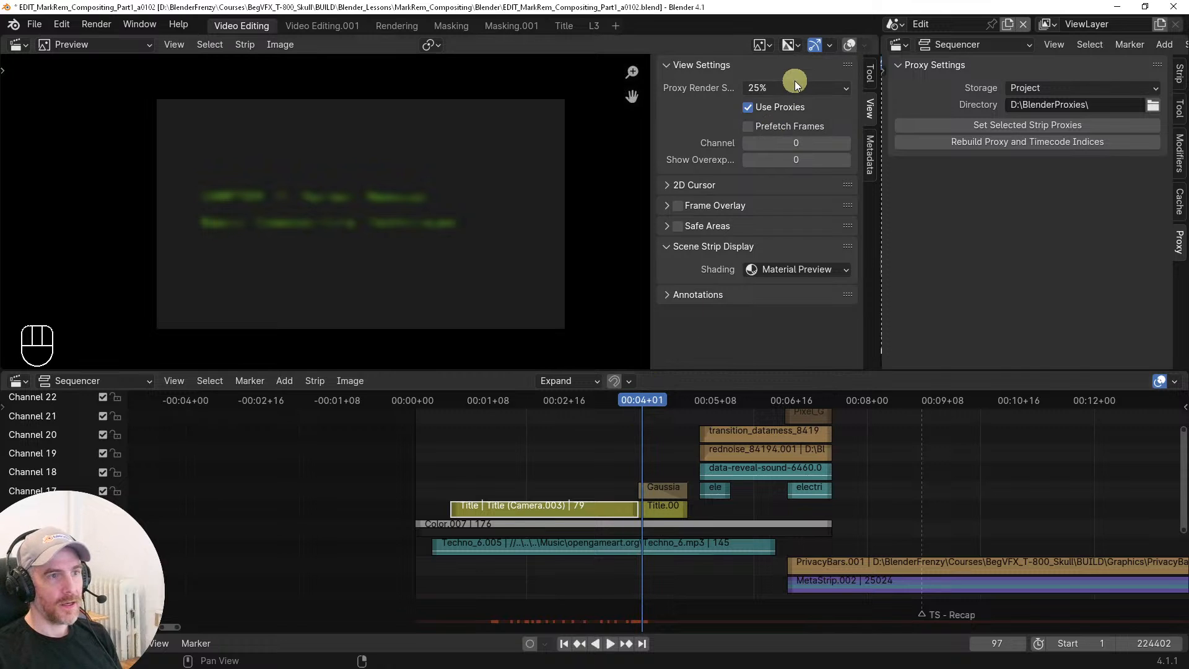
click(794, 88)
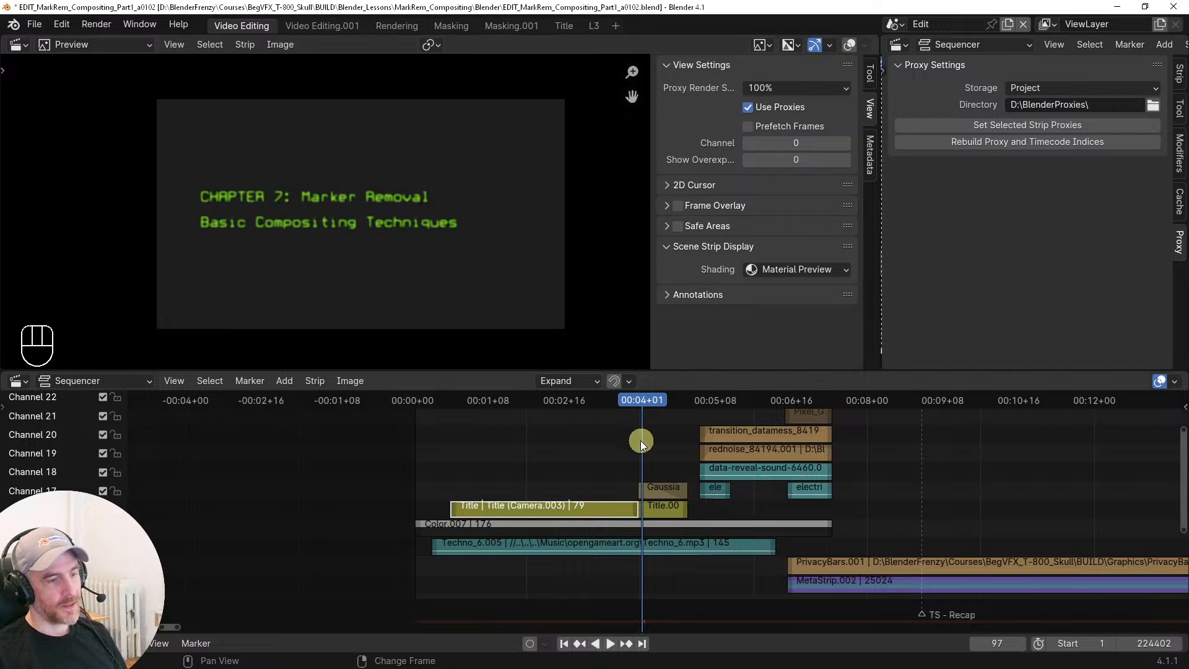
drag(638, 401, 545, 399)
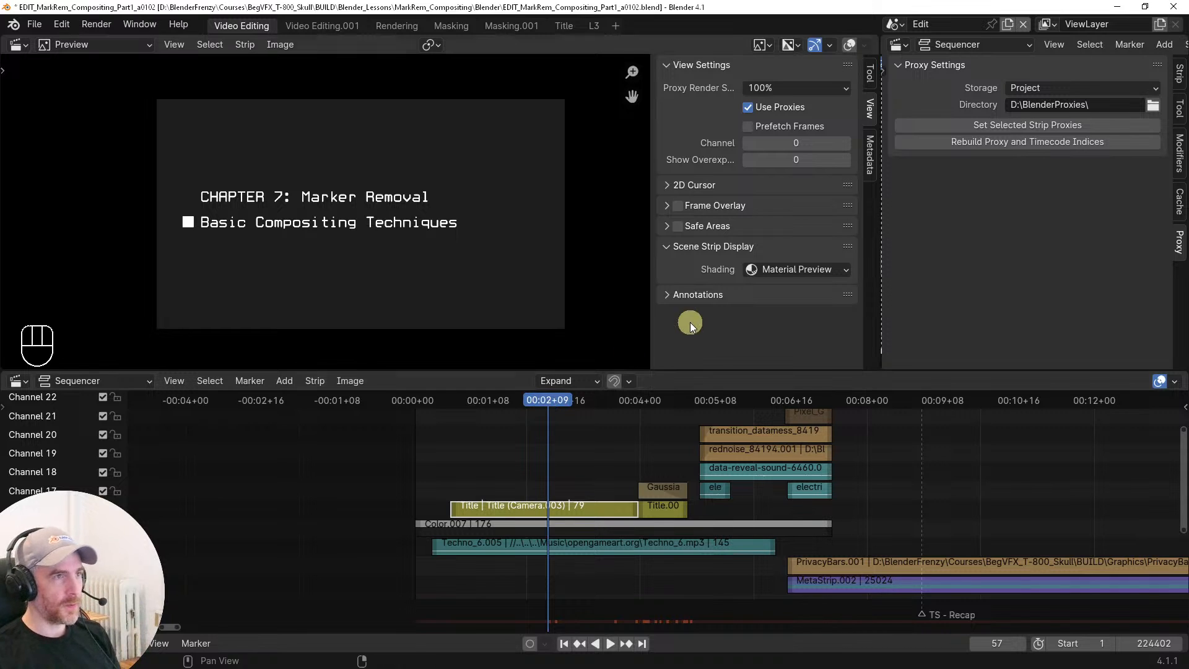
Select the title scene strip in the Video Editing workspace and show its strip settings
click(561, 26)
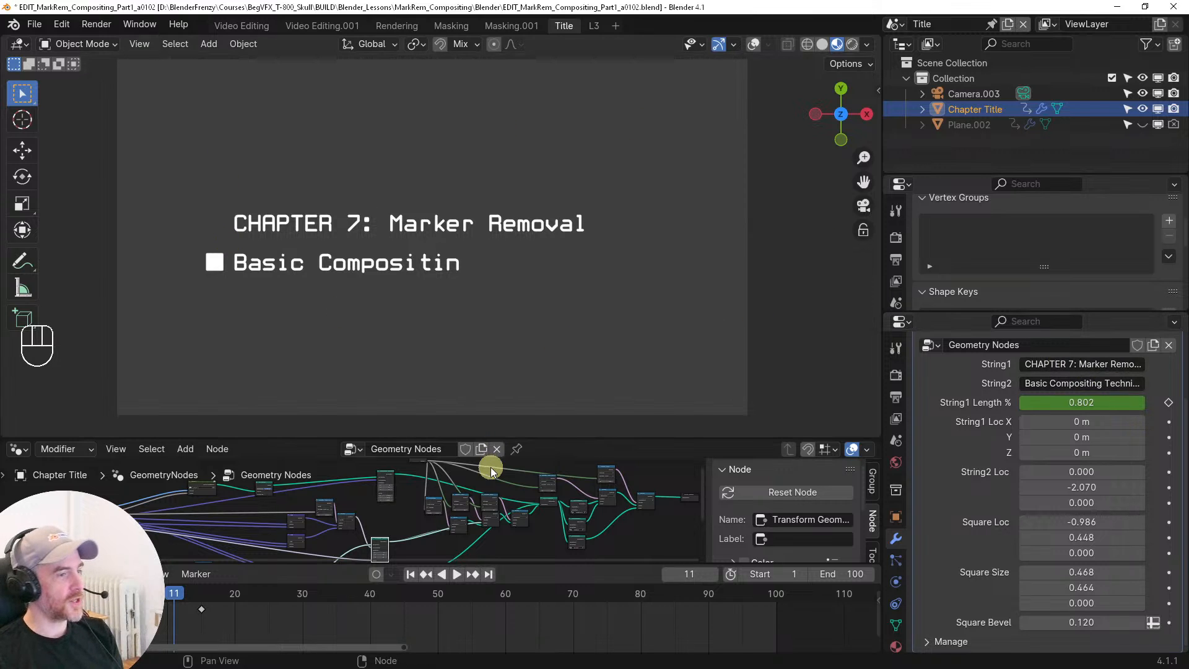
click(242, 25)
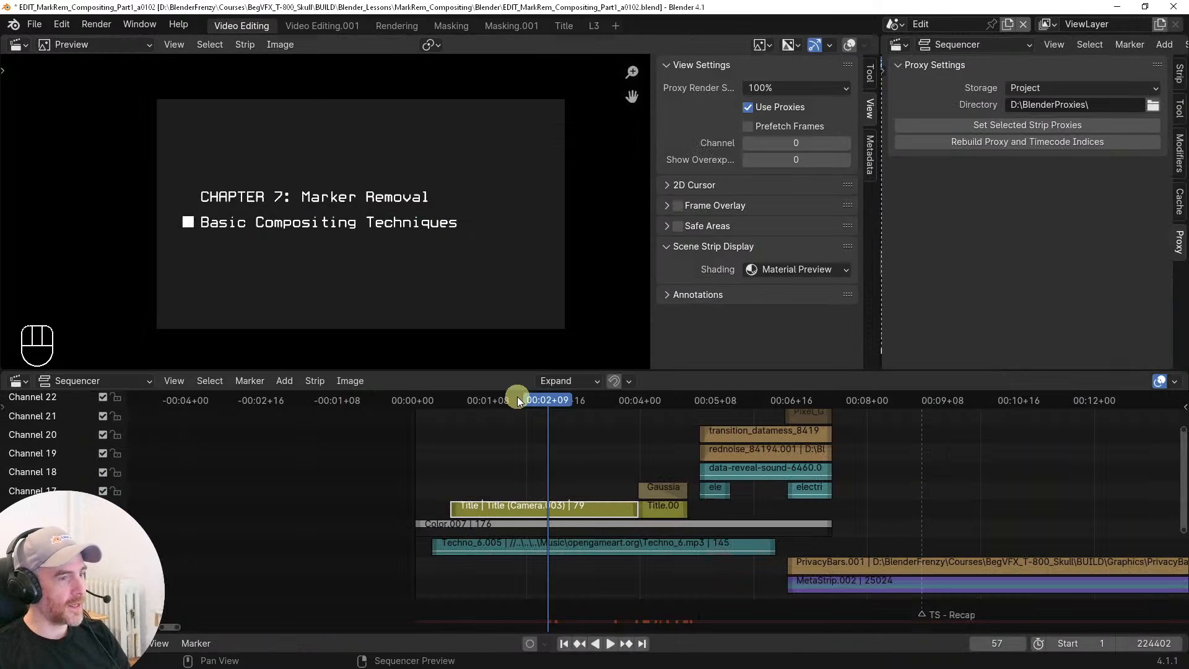
middle_drag(638, 466, 540, 478)
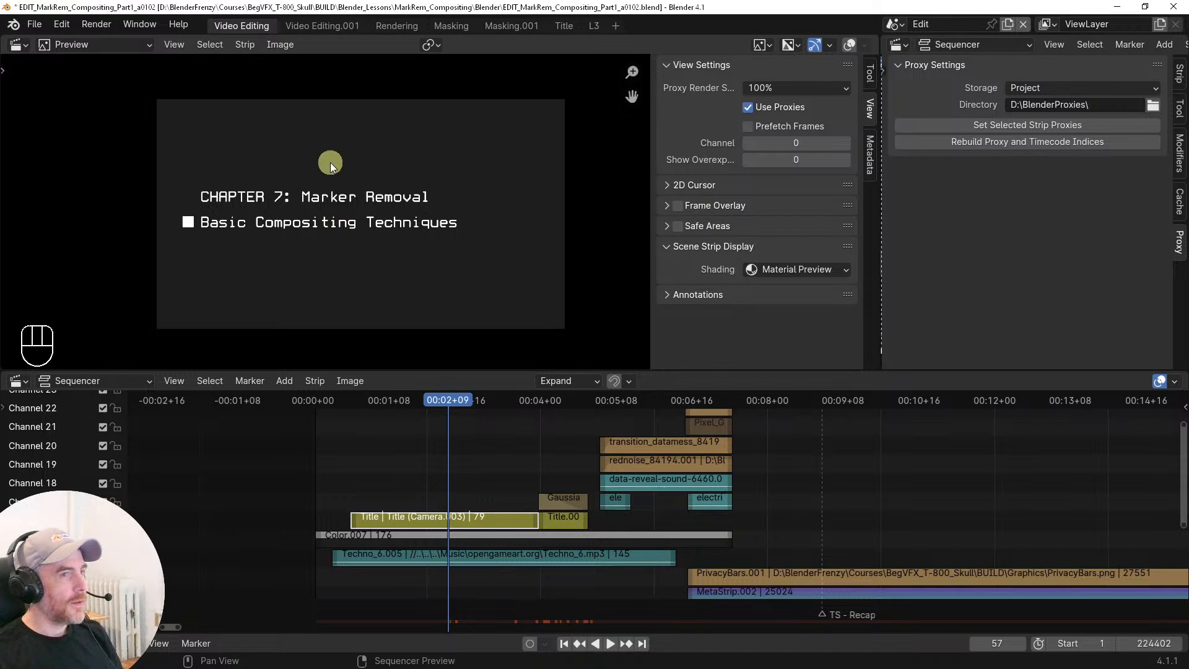
click(485, 523)
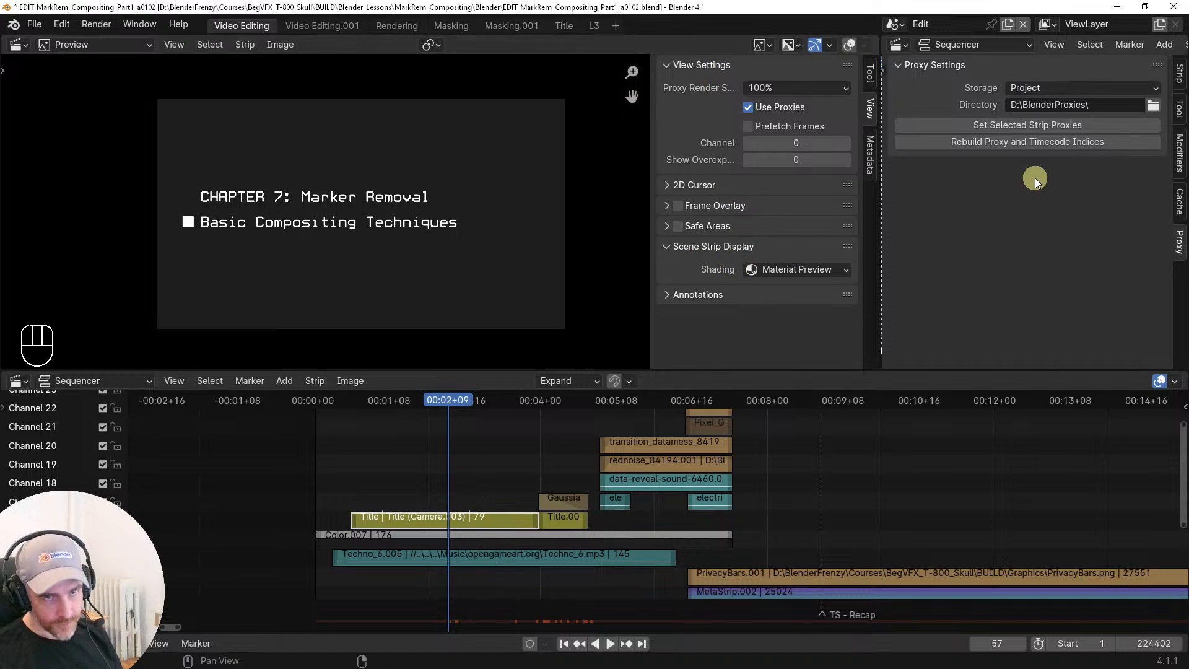
click(1178, 73)
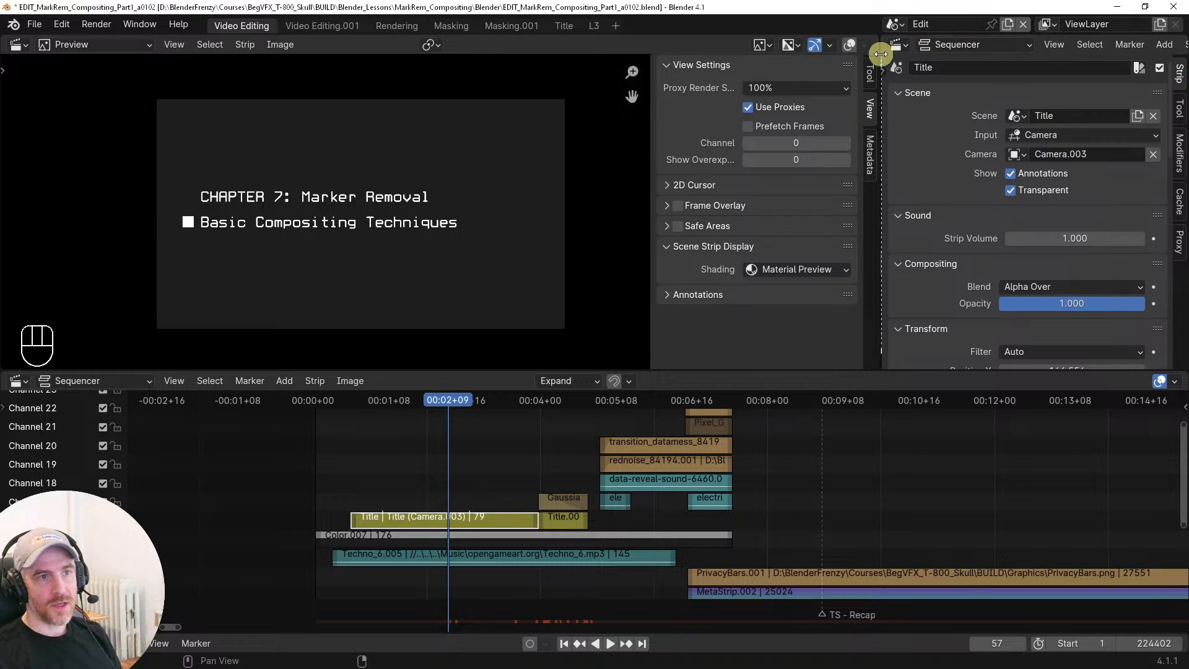
Shrink the strip settings sidebar to examine the second sequencer timeline, and restore the sidebar's full width
click(958, 45)
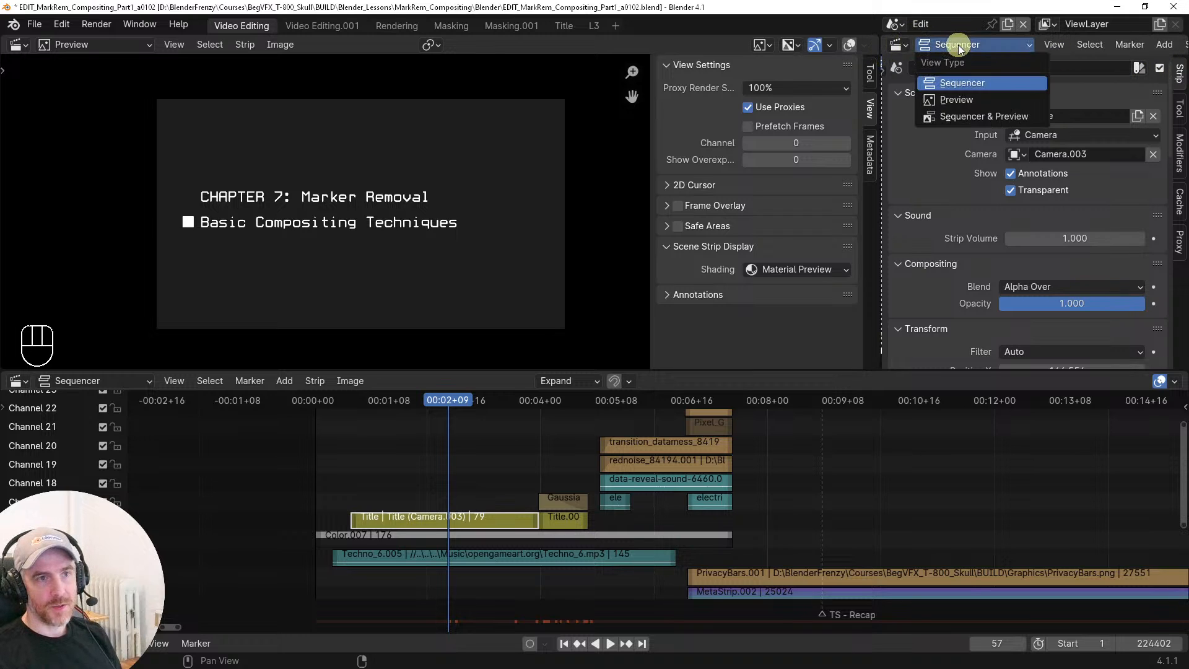
click(969, 83)
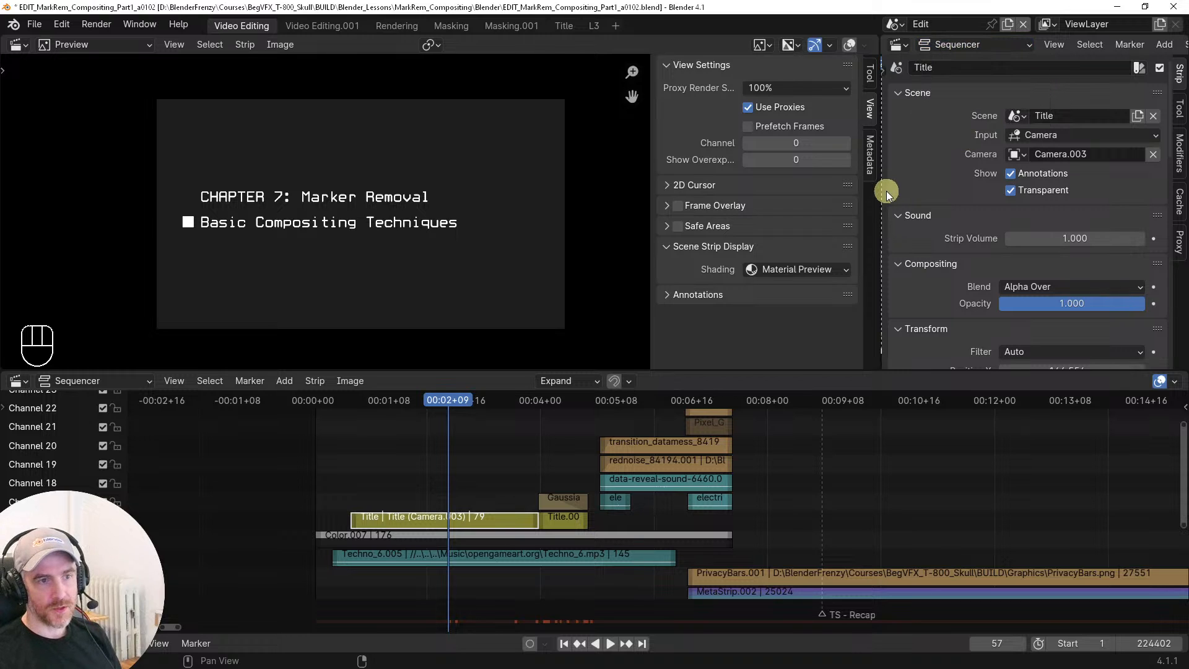
drag(882, 191, 1103, 182)
scroll(980, 212, down, 8)
scroll(957, 220, up, 8)
middle_drag(934, 256, 1031, 253)
scroll(1018, 265, up, 10)
scroll(984, 270, up, 10)
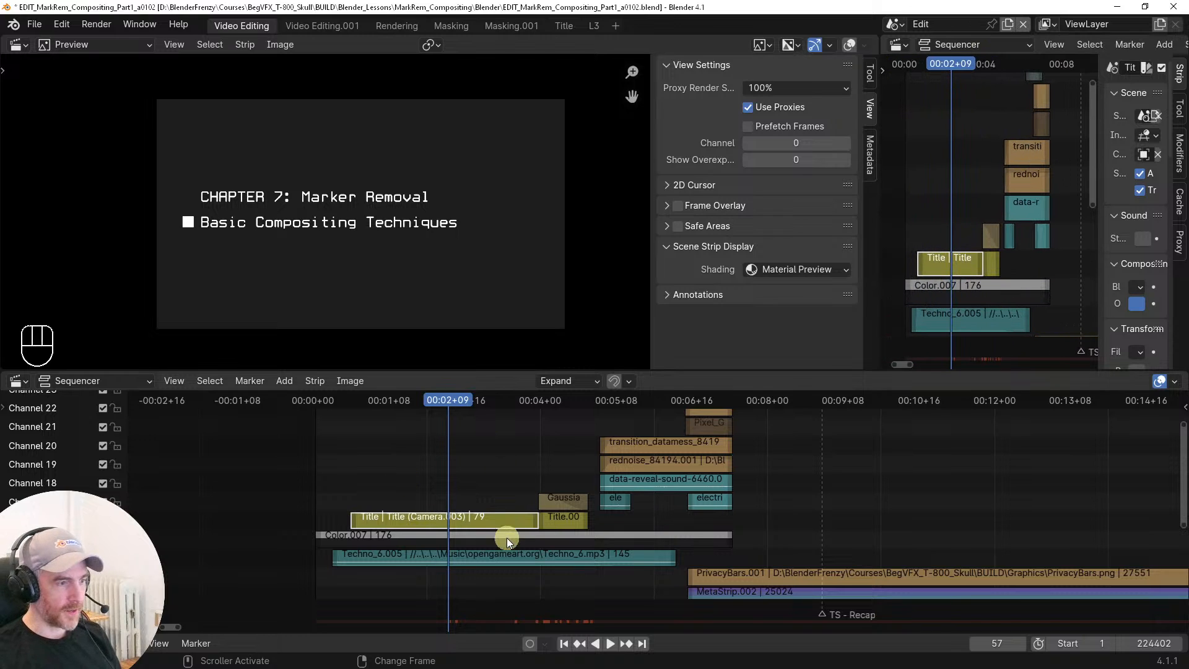
scroll(978, 198, down, 4)
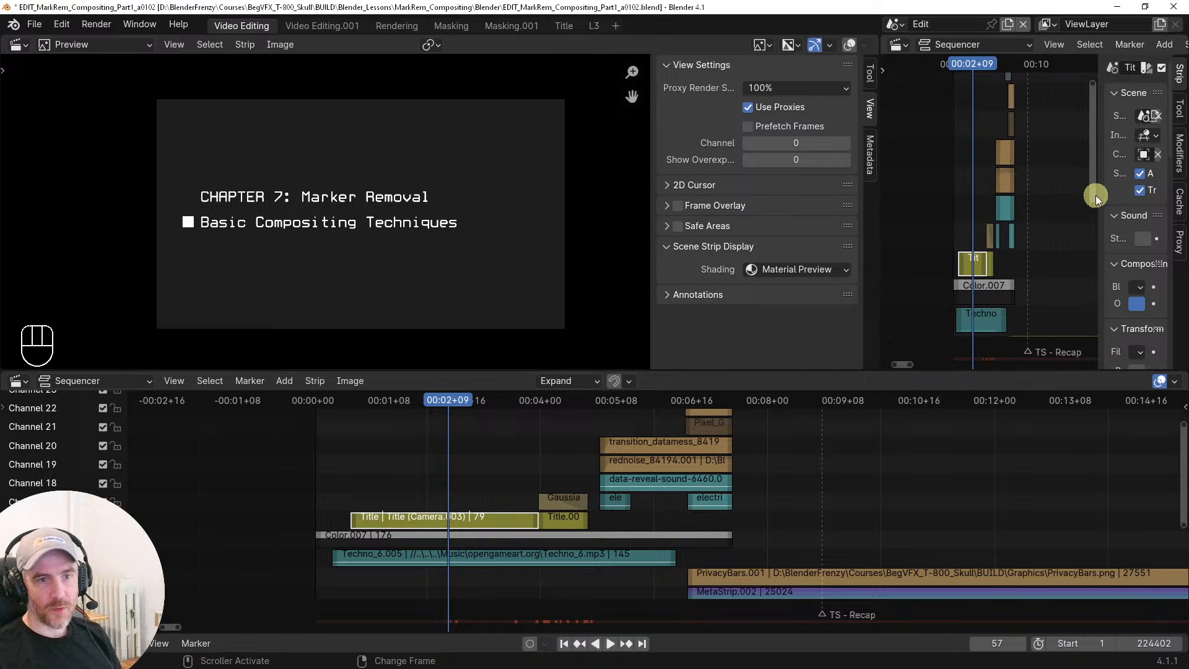
drag(1107, 193, 876, 205)
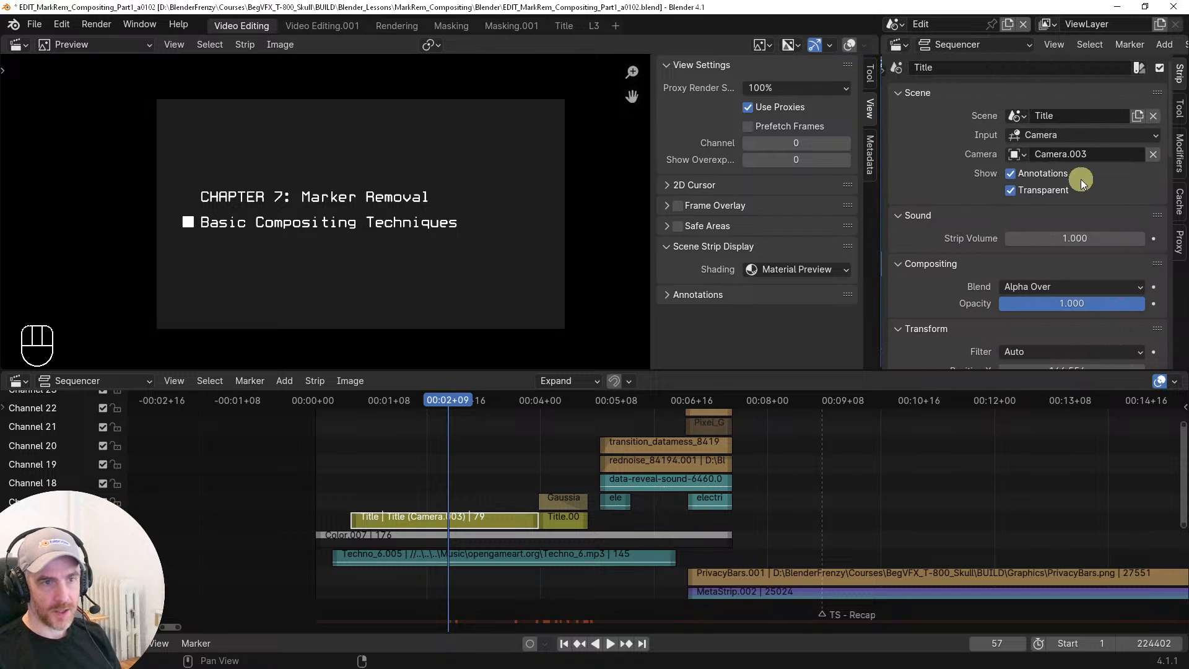
Toggle the main timeline's sidebar to compare its strip settings with the separate panel, and leave it hidden
scroll(979, 228, down, 8)
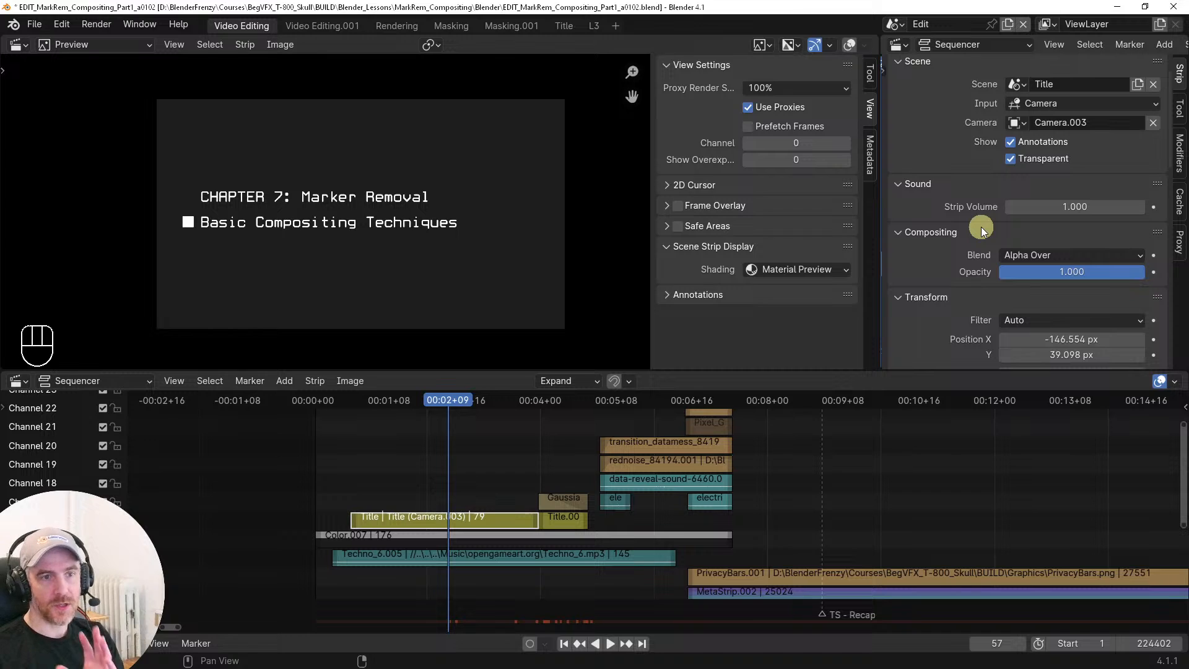
key(n)
key(n)
key(n)
key(n)
key(n)
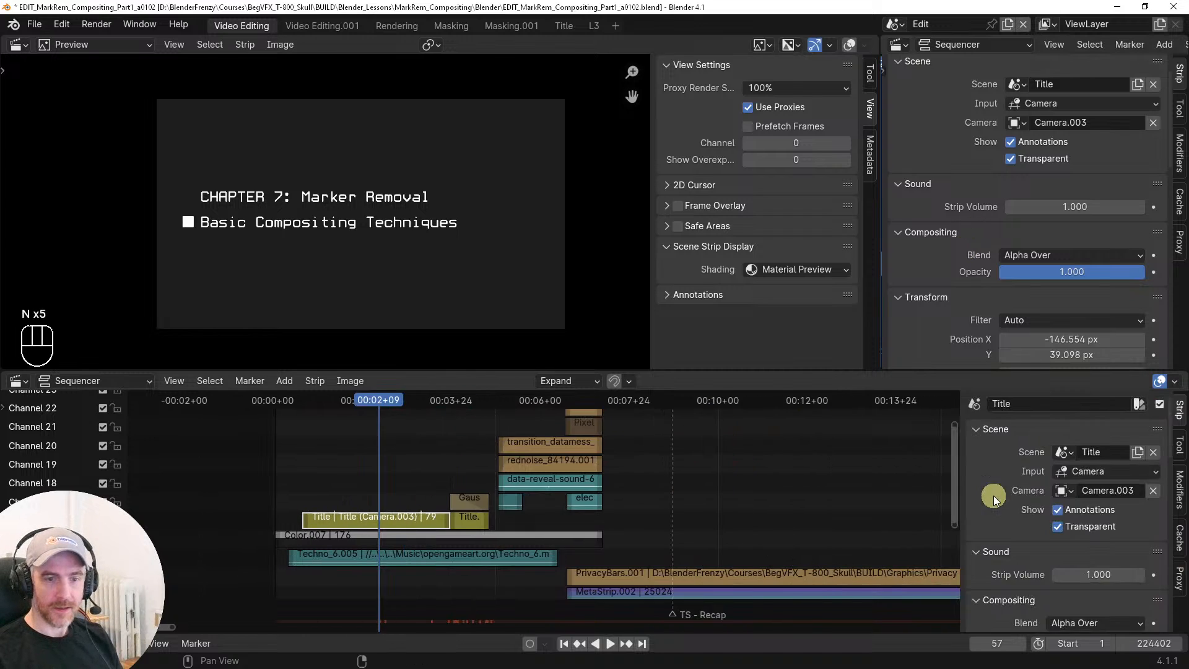
key(n)
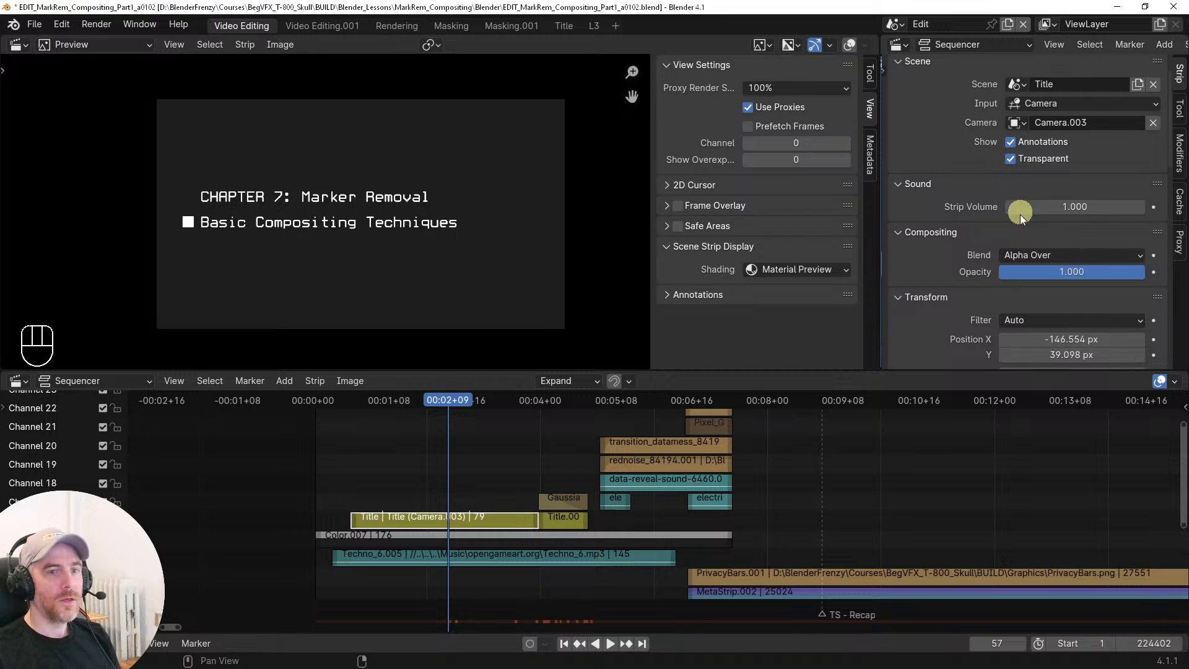
Check which scenes the title strip can use, and inspect Camera.003 in the Title workspace before returning to Video Editing
click(1019, 83)
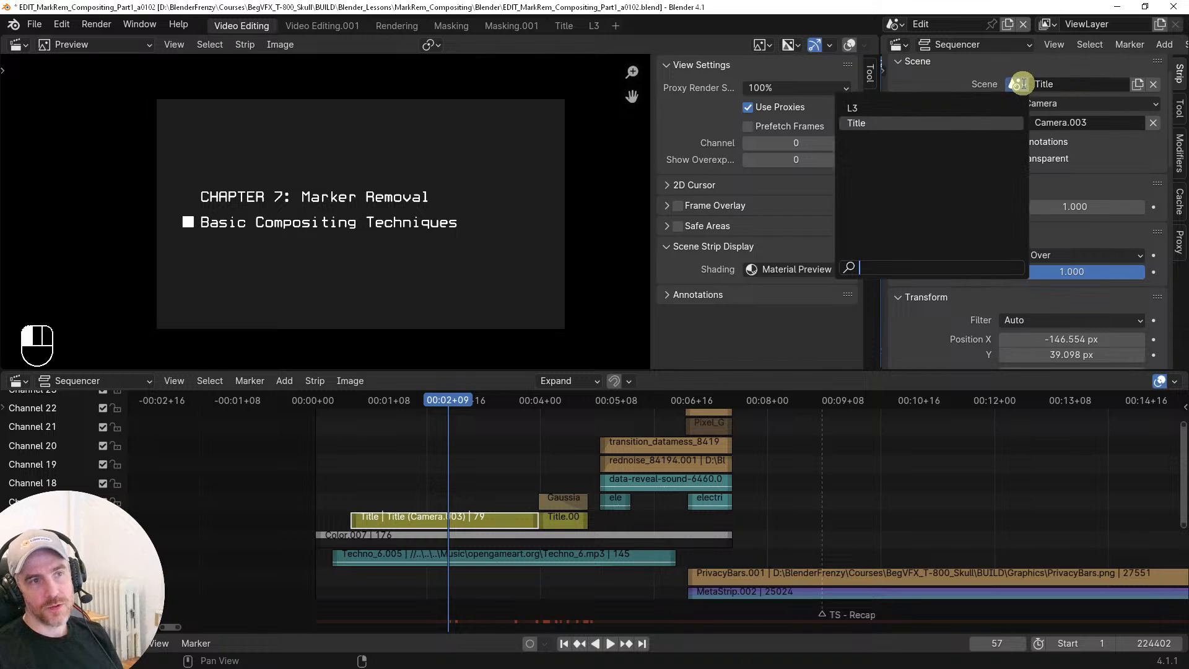
click(1051, 60)
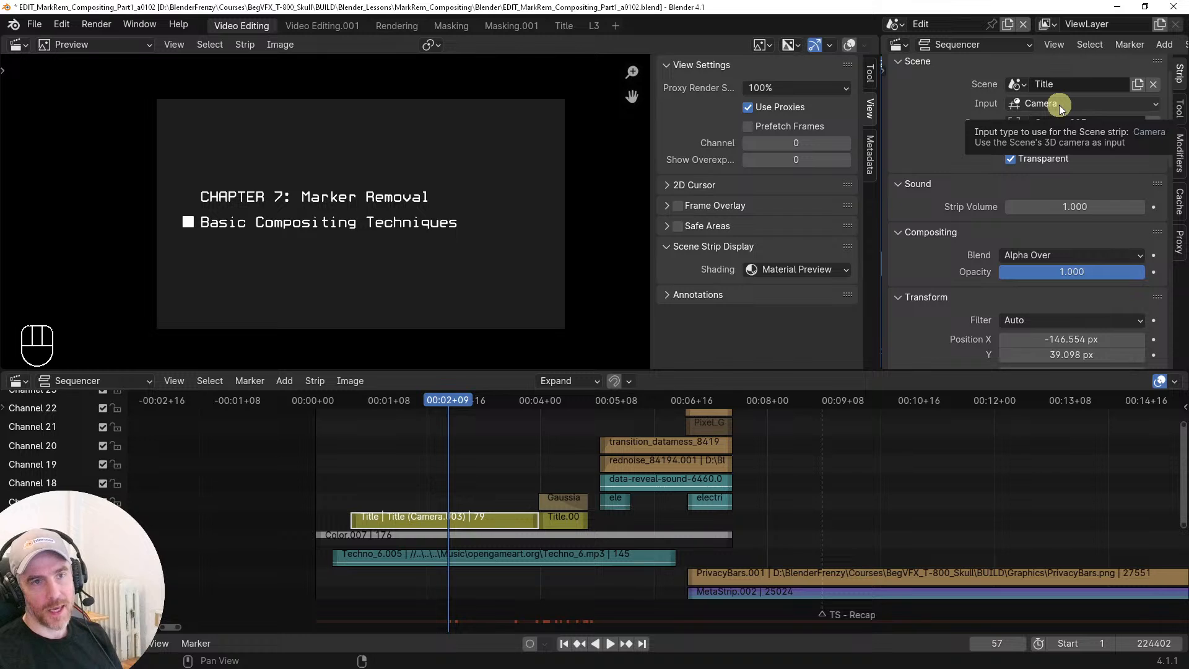
click(564, 26)
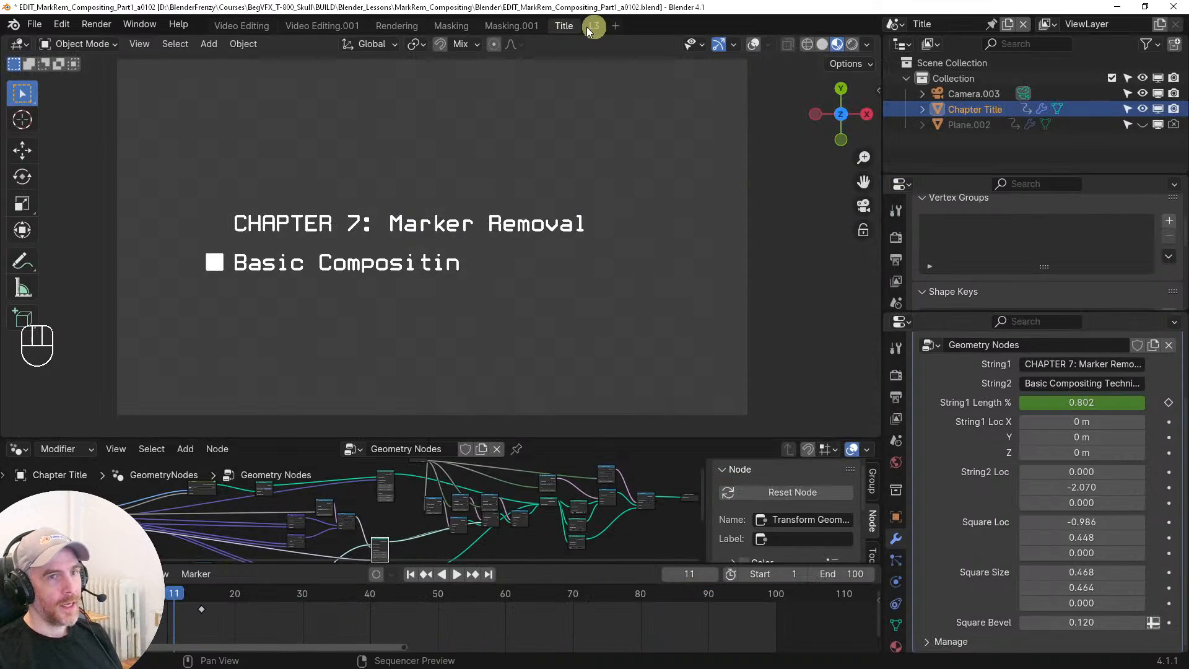
click(965, 93)
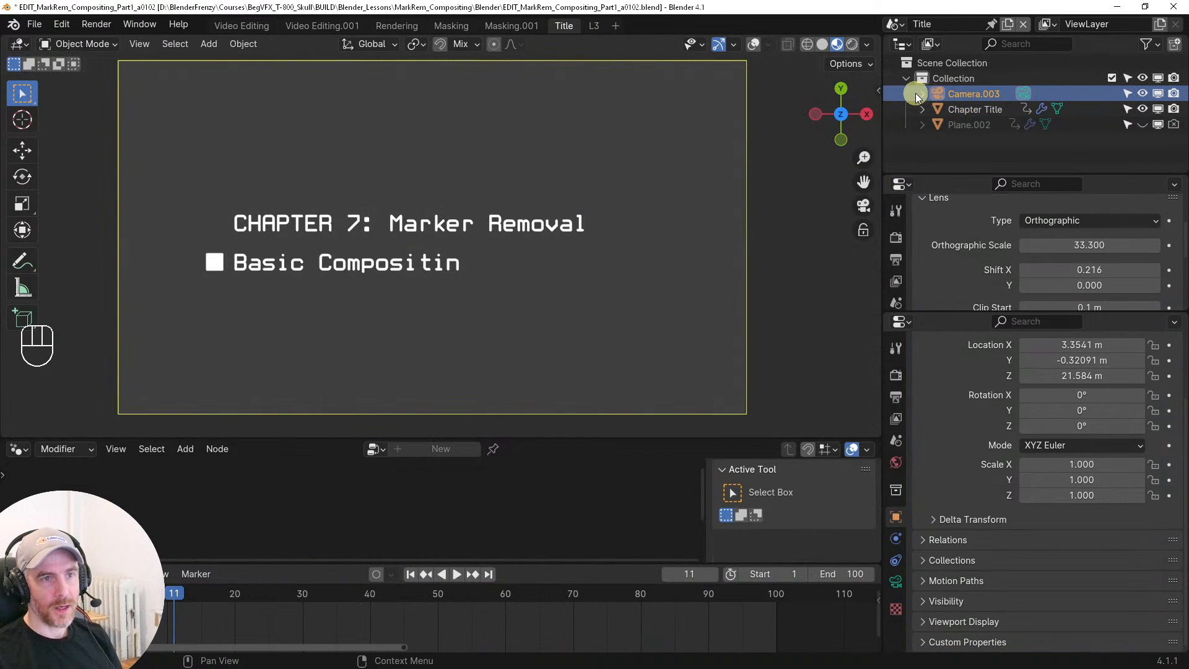
click(917, 93)
click(917, 94)
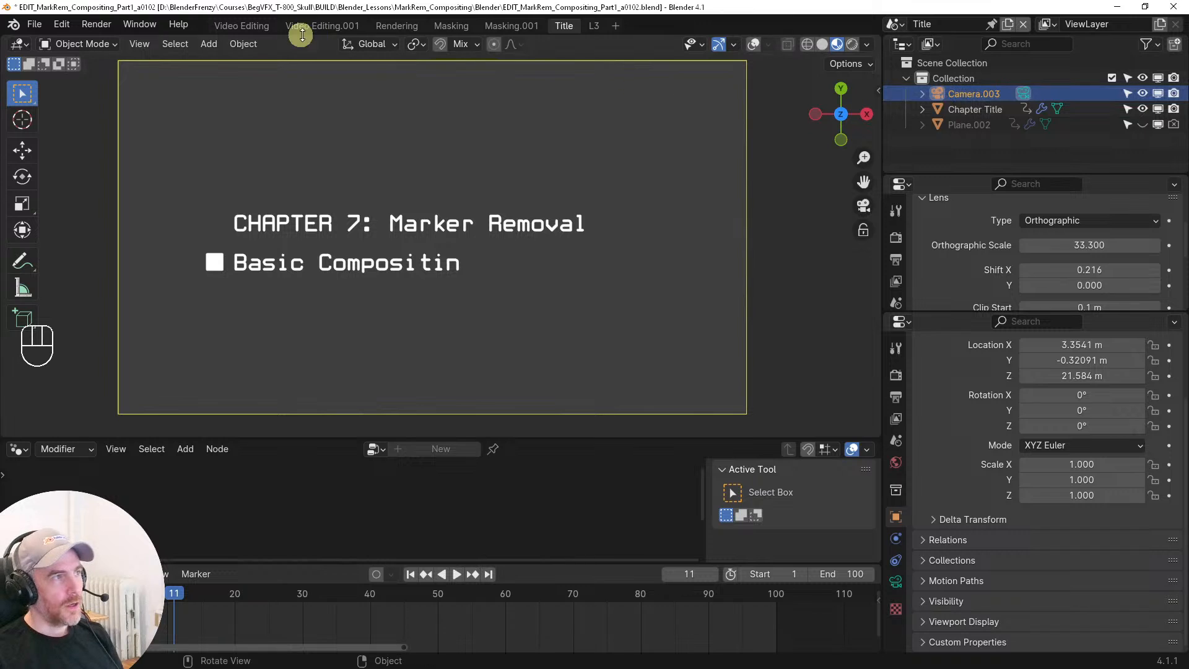
click(922, 94)
click(922, 94)
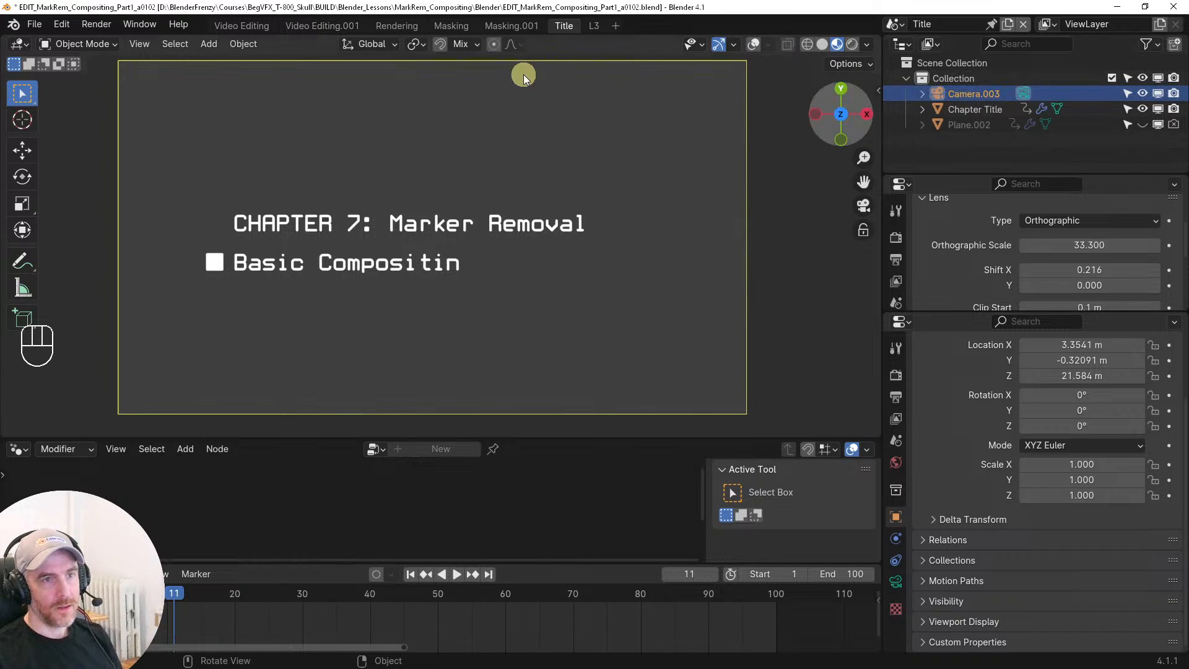
click(240, 25)
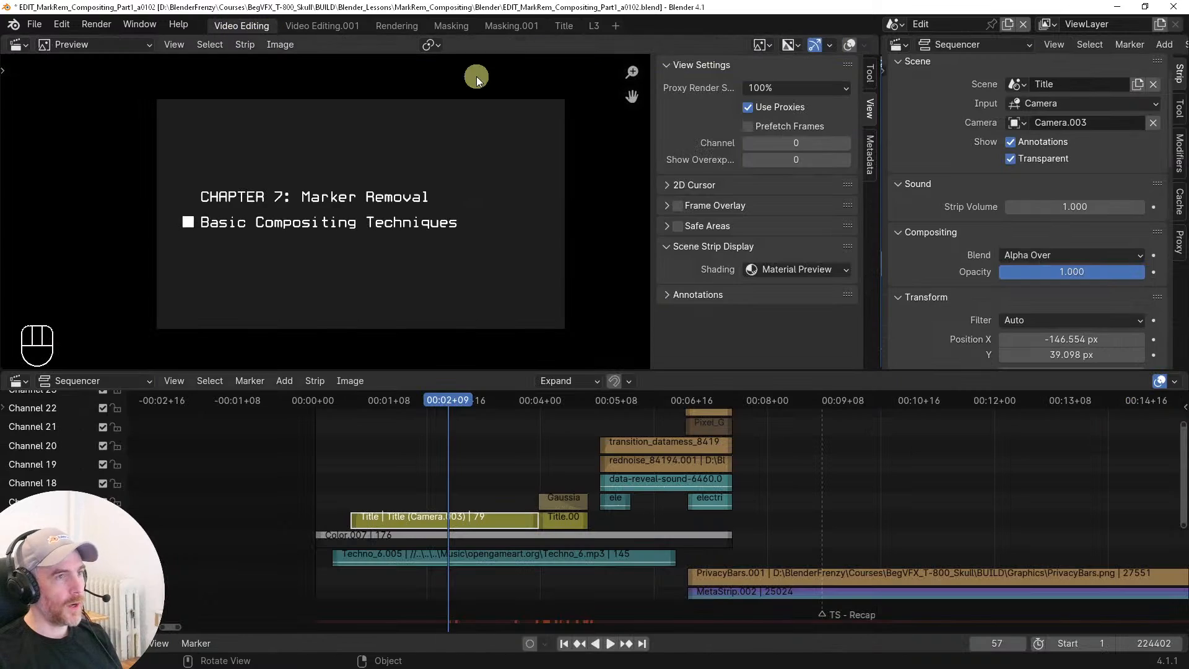
Check the title strip's Input options, and test its preview with Transparent disabled before enabling it again
click(1024, 104)
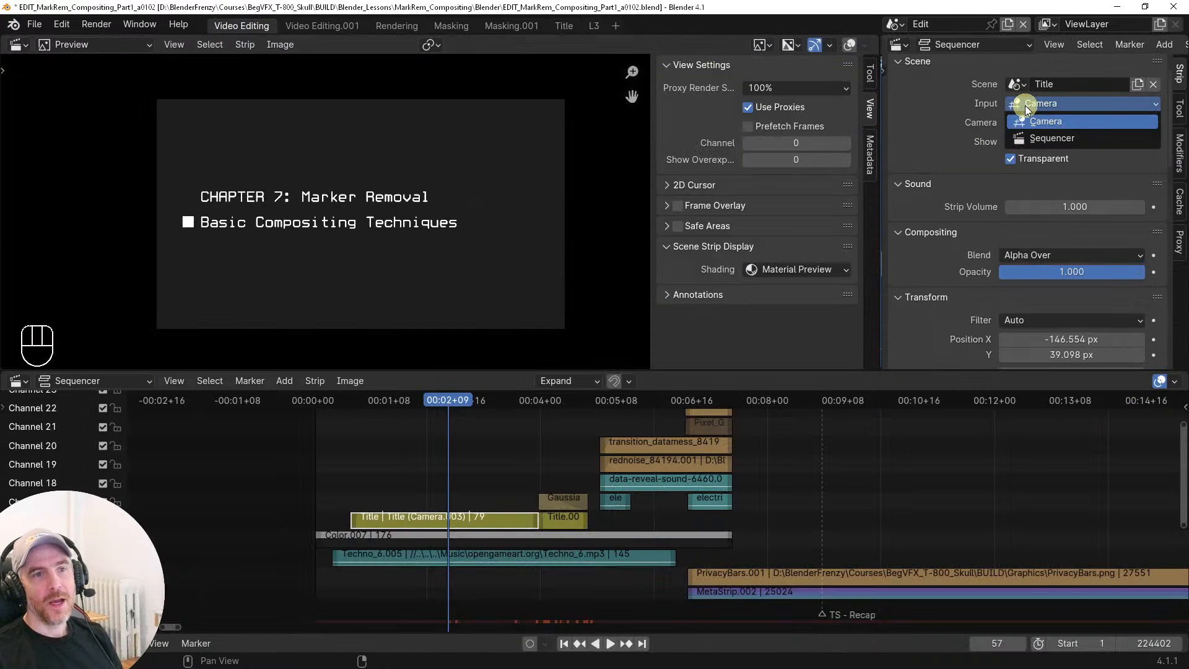
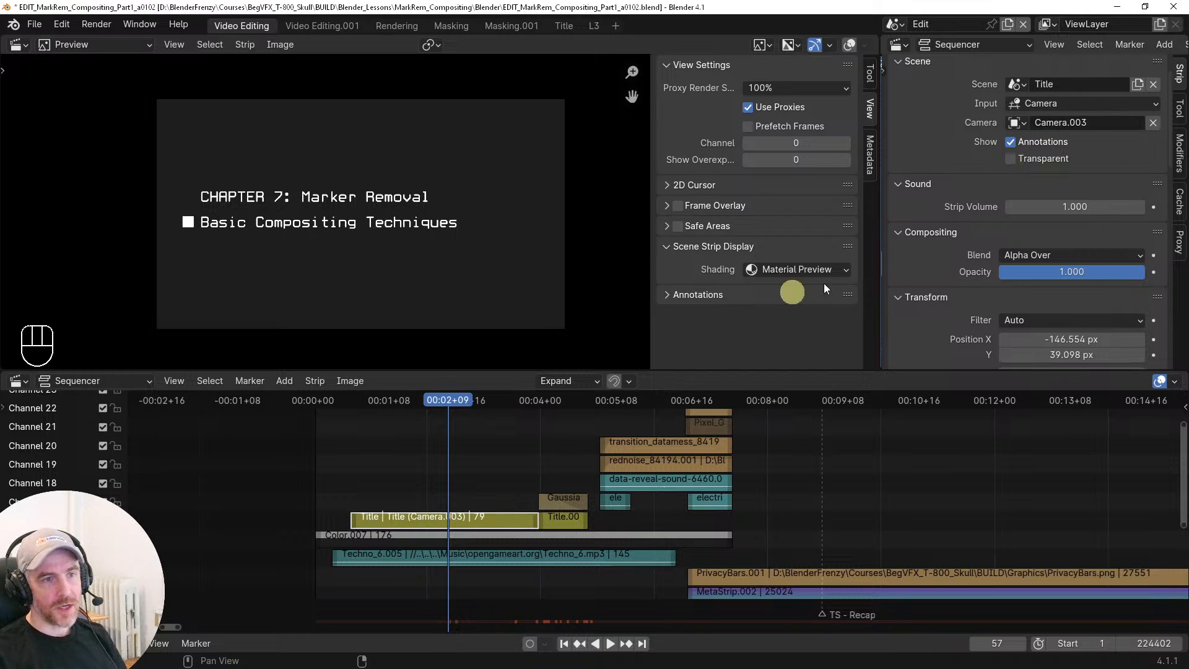
key(r)
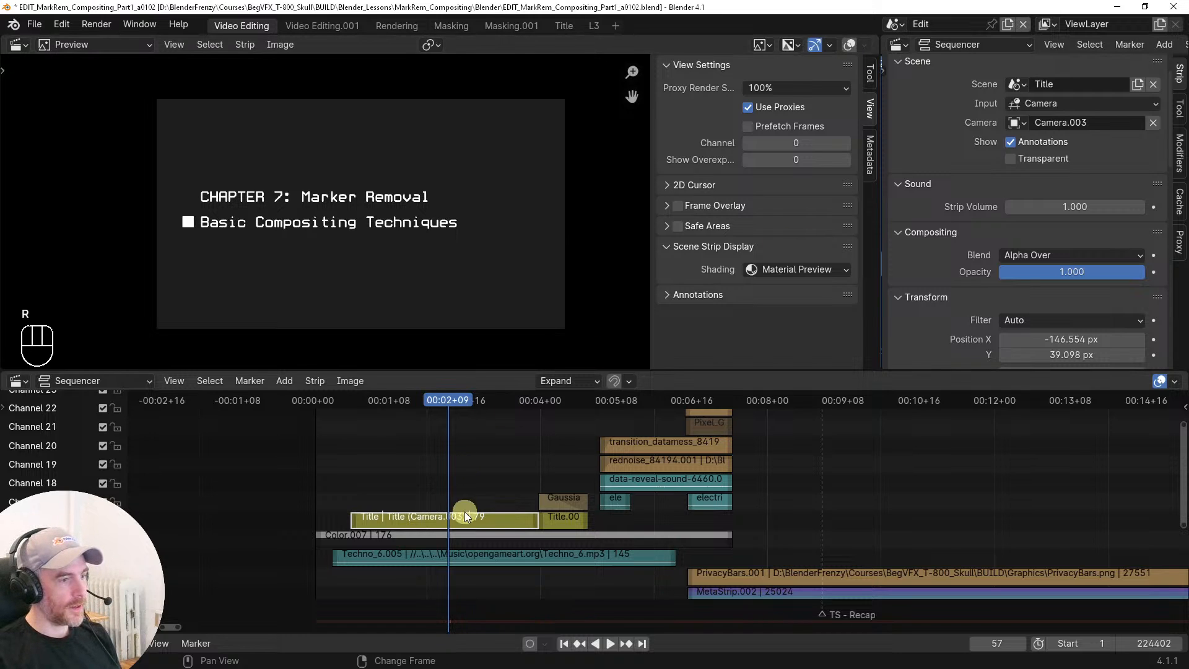
click(440, 485)
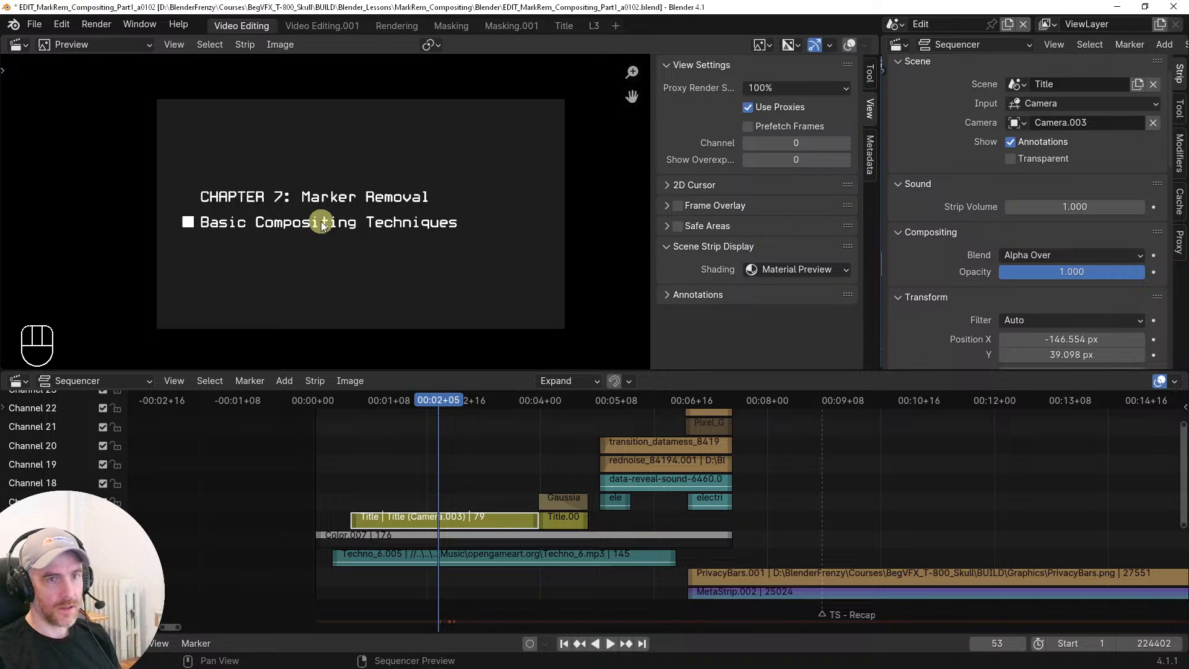
click(428, 514)
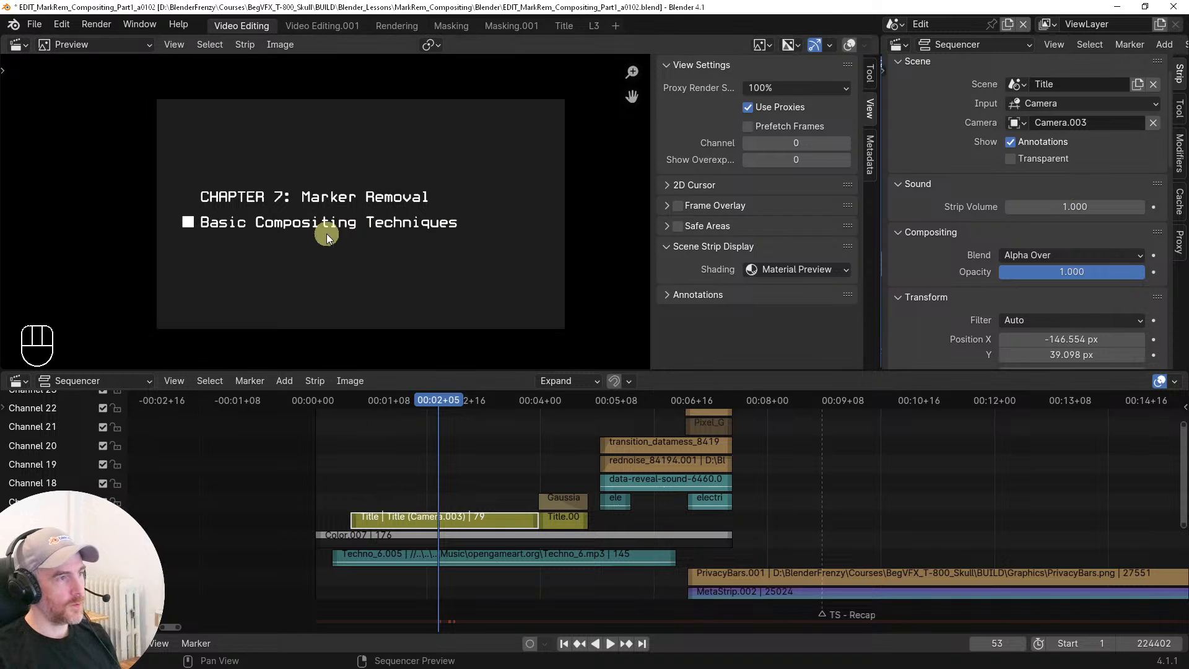
click(336, 489)
key(space)
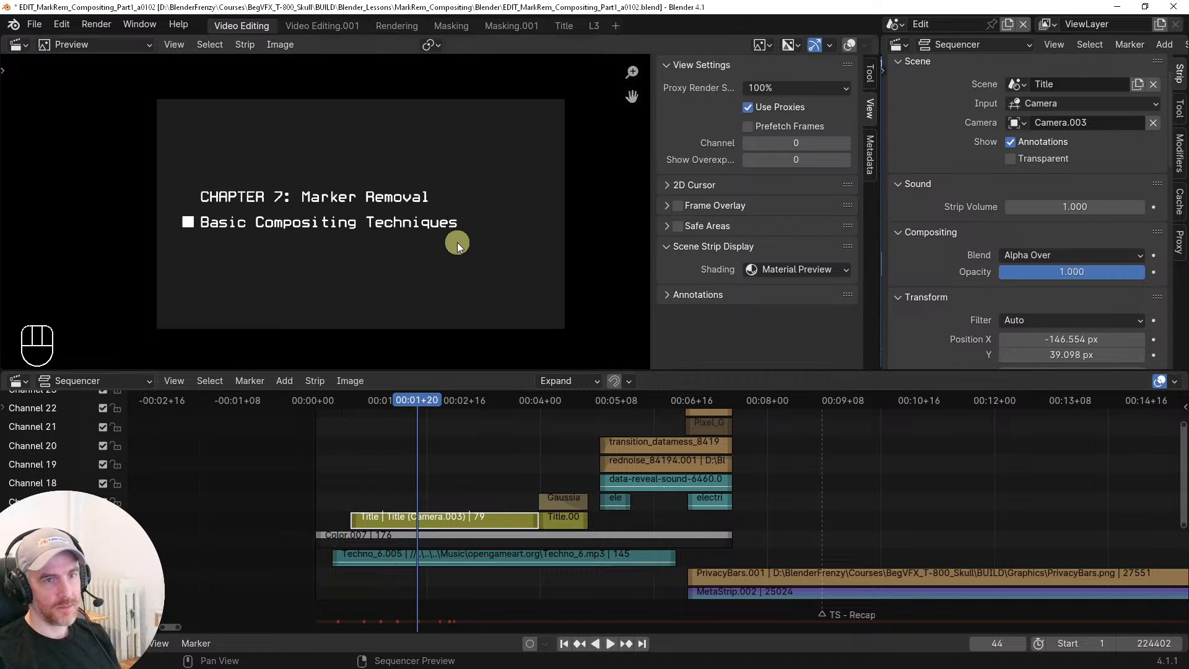
click(1009, 159)
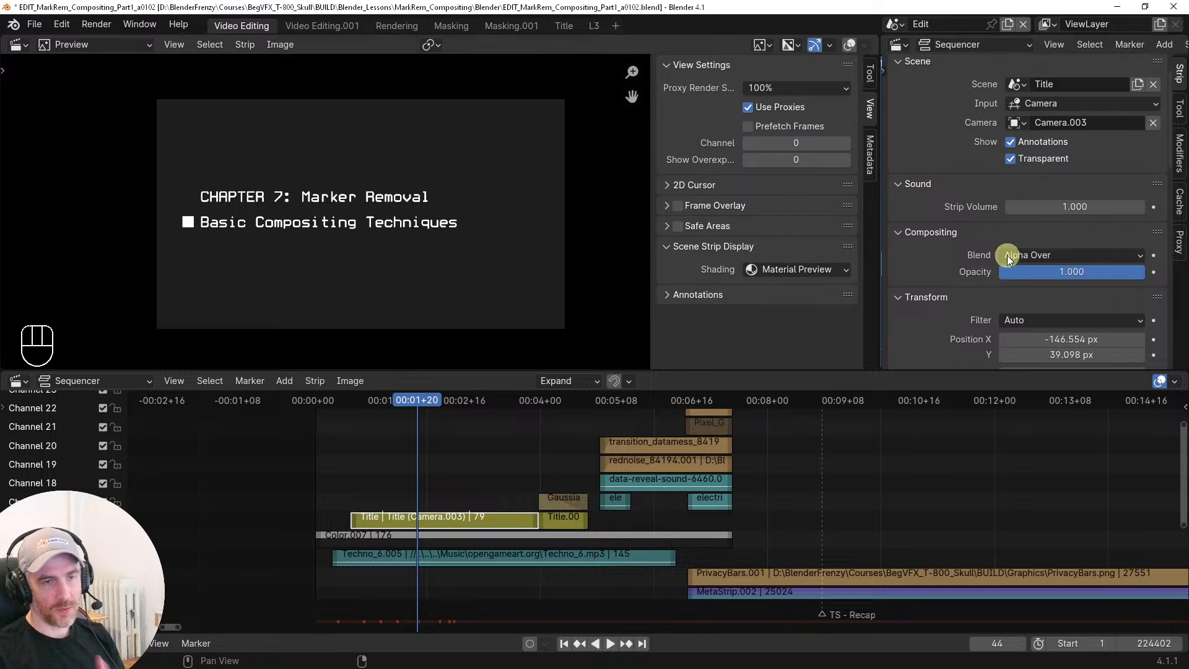
Review the title strip's compositing, transform, video, color and time settings
scroll(1026, 171, down, 5)
scroll(1026, 173, up, 5)
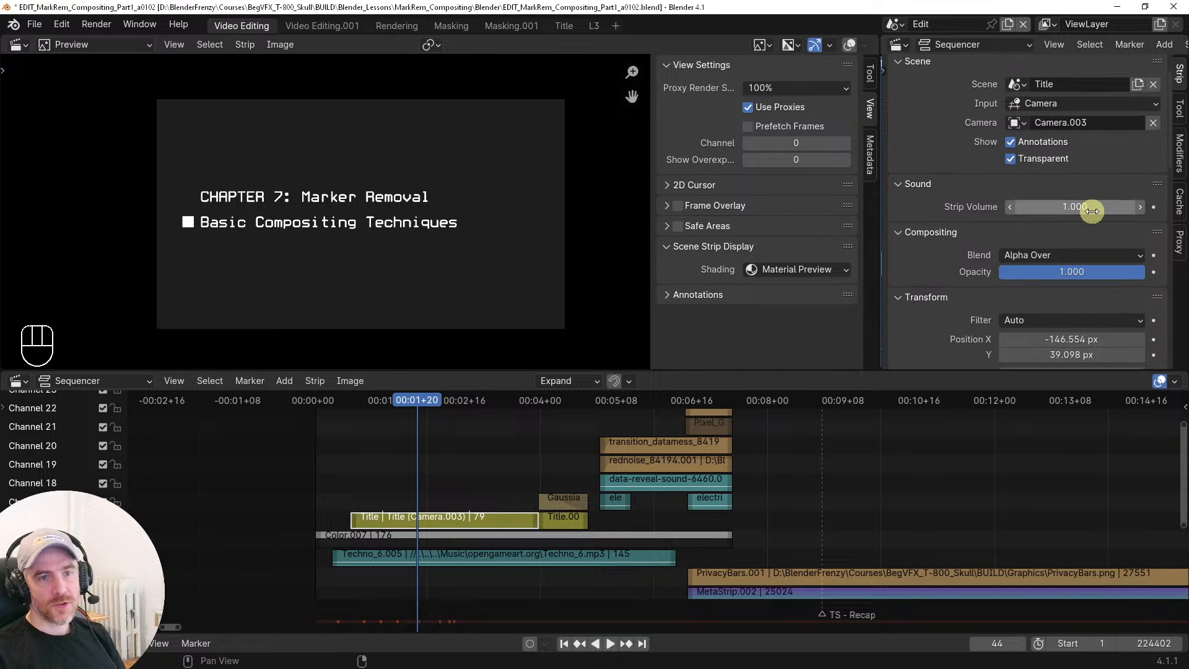
scroll(1073, 204, down, 10)
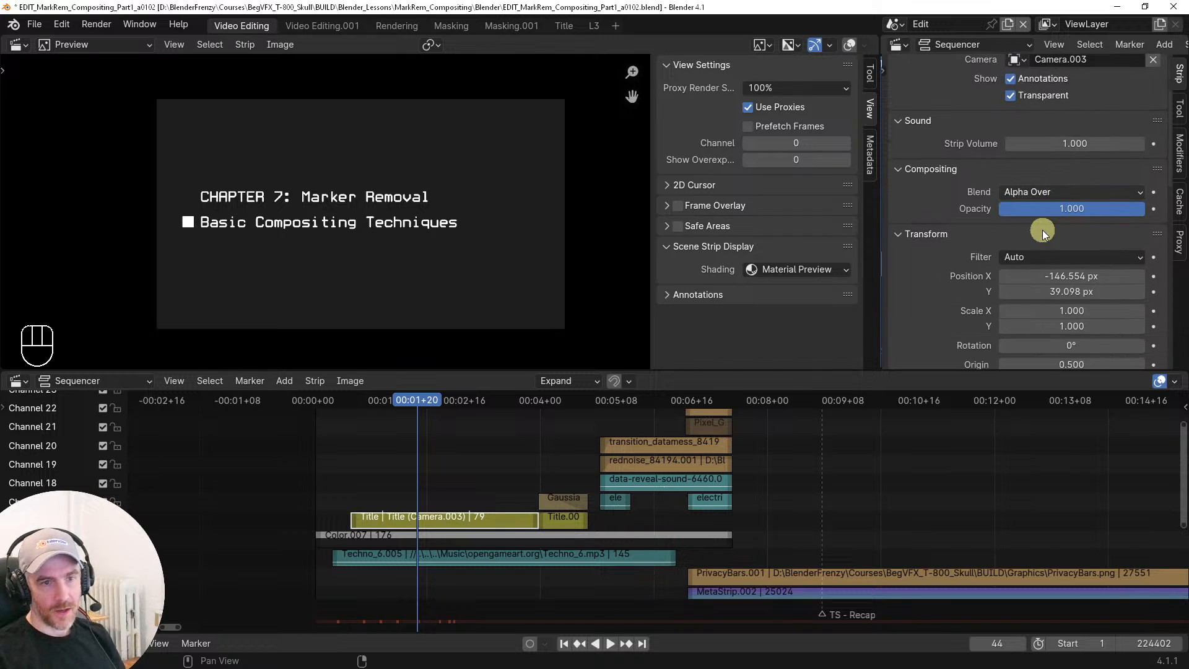
scroll(988, 244, down, 5)
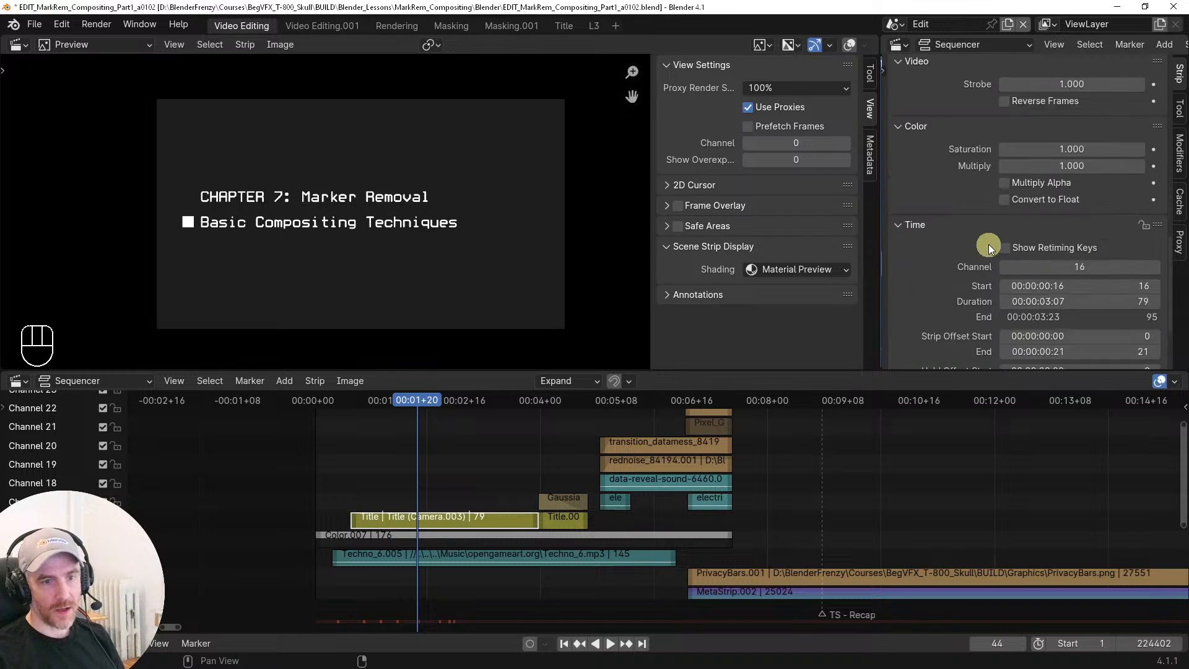
scroll(988, 246, up, 8)
scroll(988, 245, up, 6)
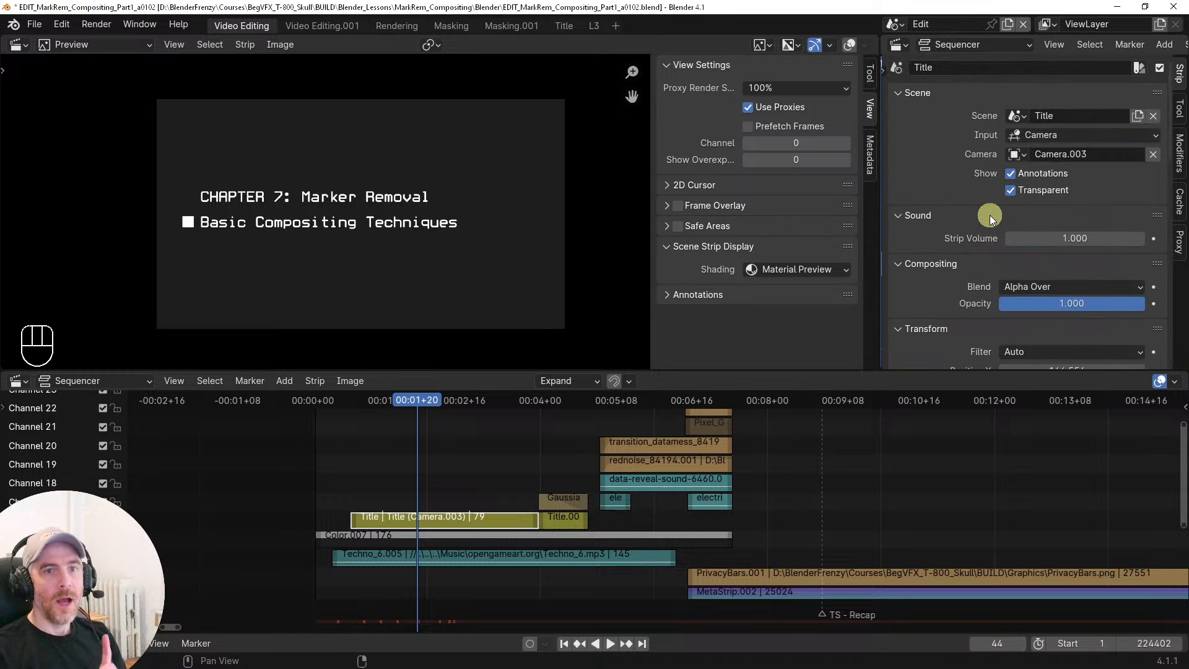
Set the scene strip display shading to Solid, checking it across the title and blur strips, and hide the preview's sidebar
click(781, 268)
click(770, 304)
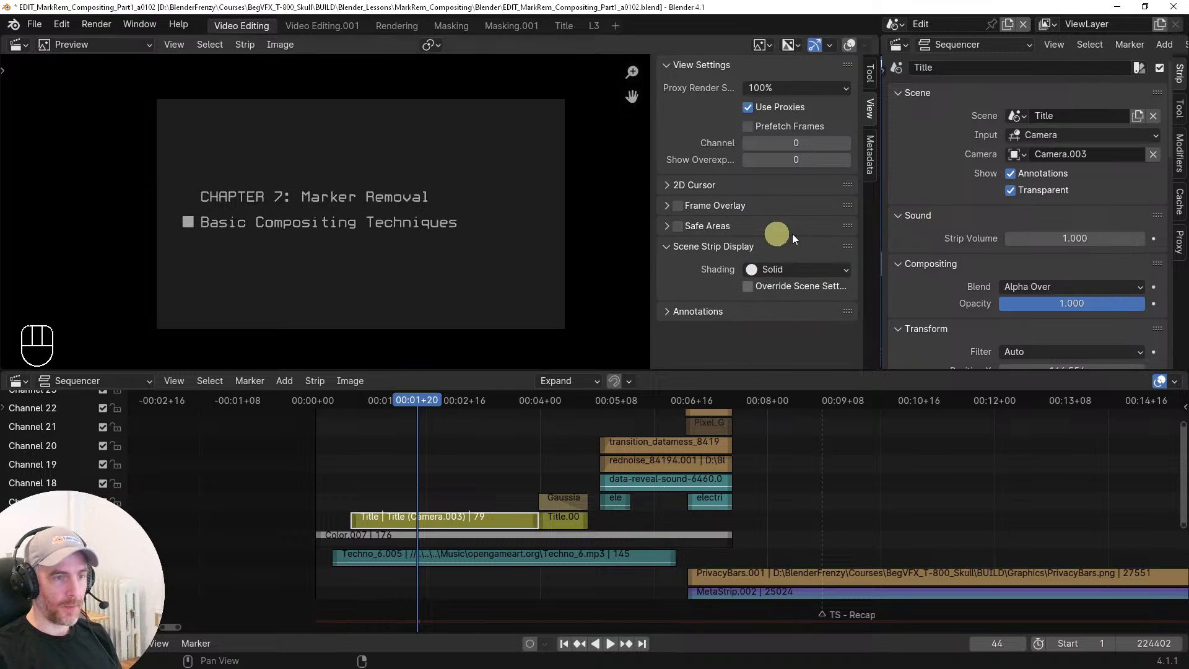
drag(364, 452, 423, 451)
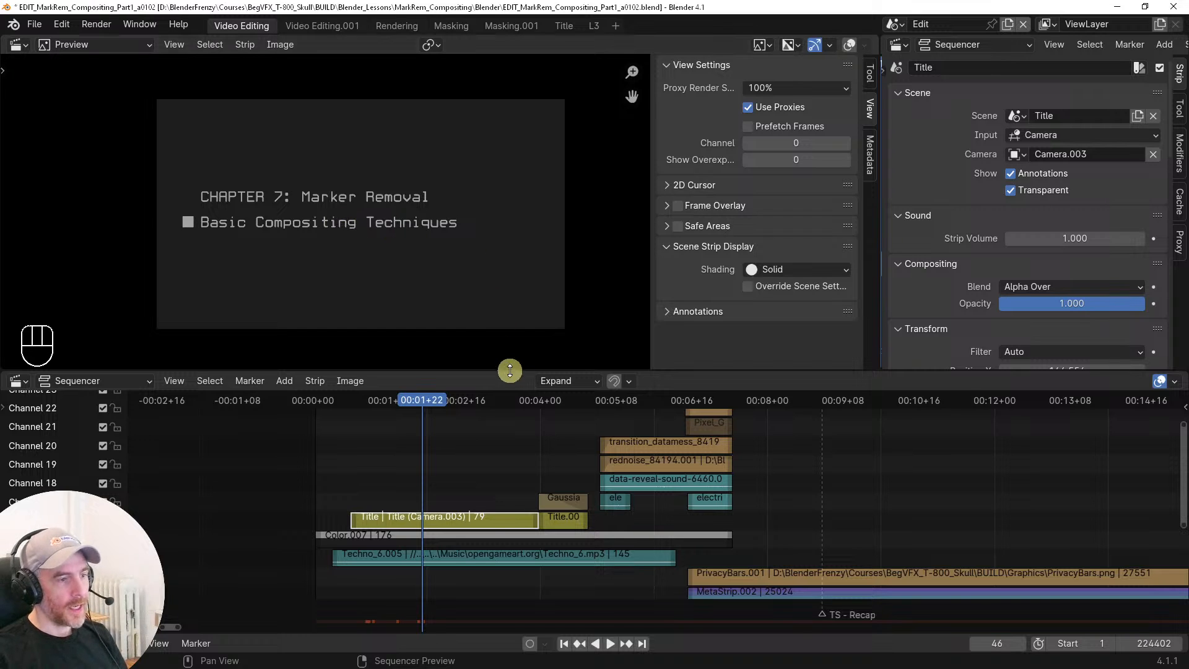
drag(543, 400, 554, 400)
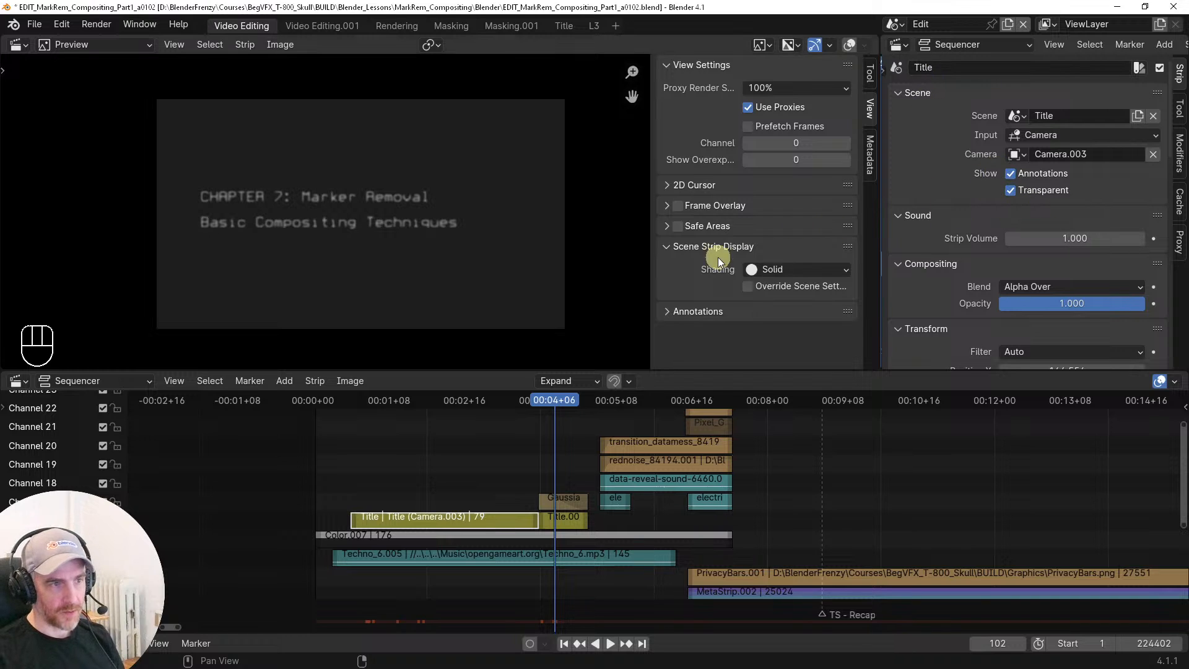
key(n)
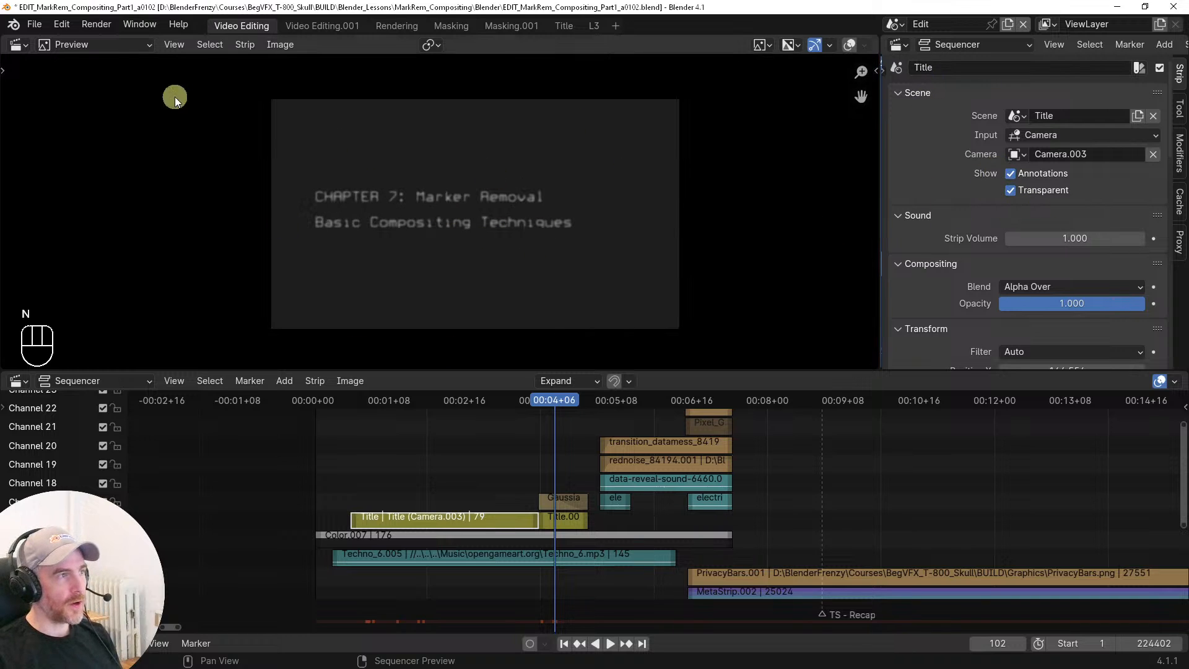
Show the preview's sidebar and set the scene strip display shading to Material Preview after testing Wireframe on the title strips
click(85, 43)
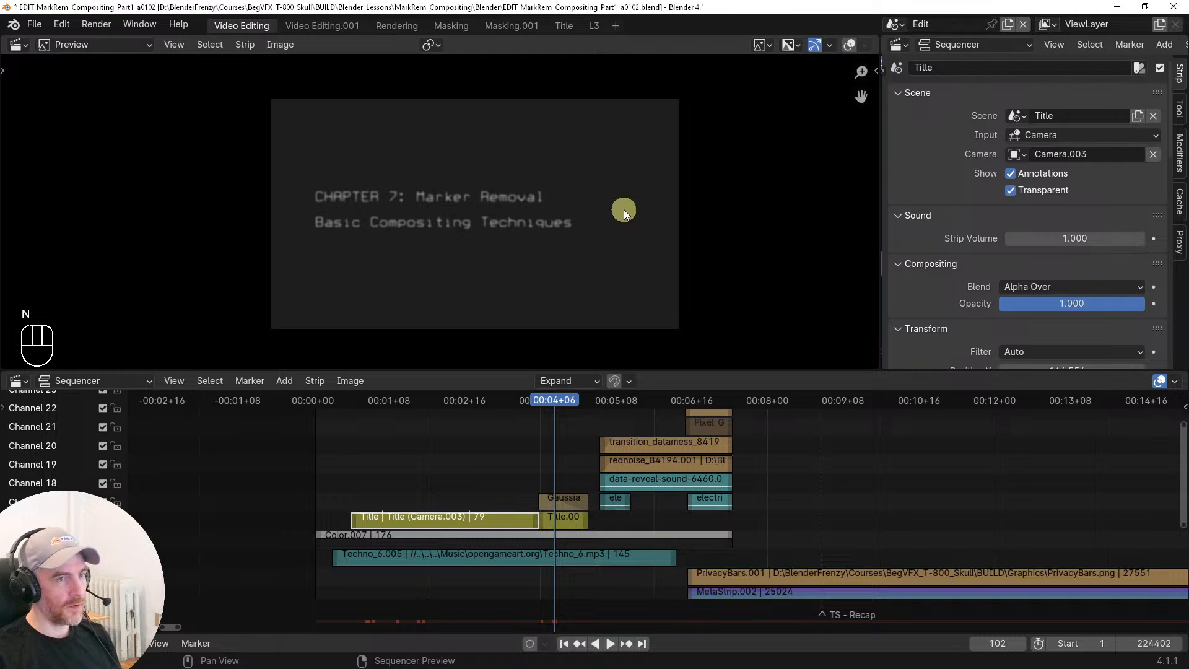
key(n)
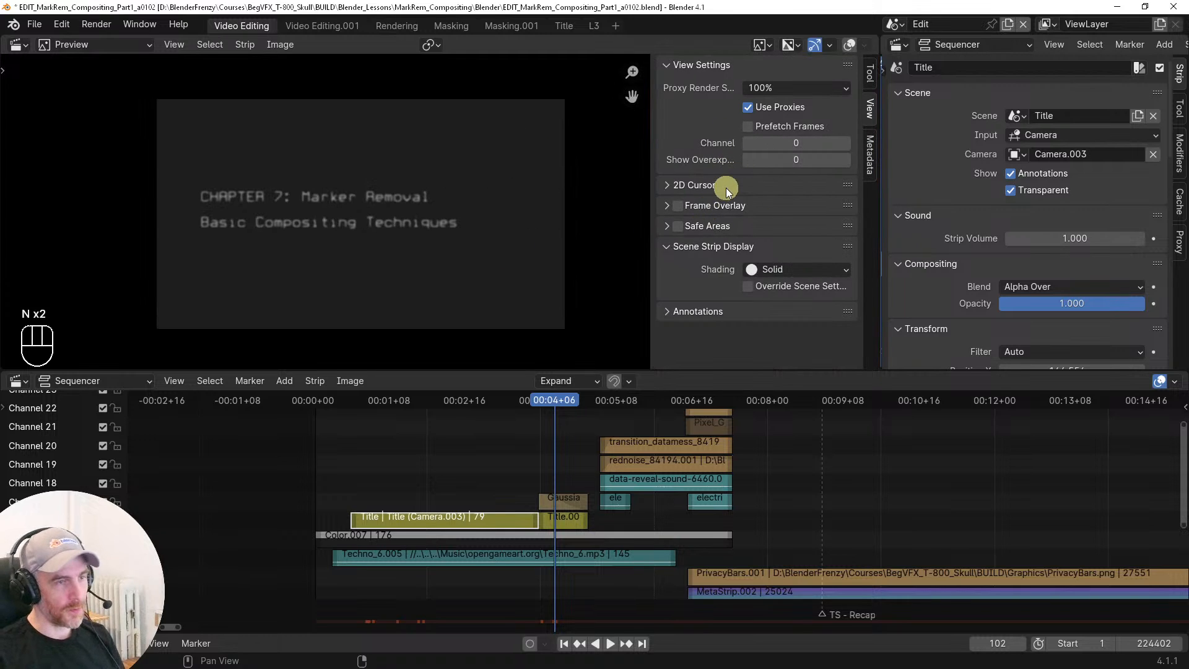
click(669, 248)
click(669, 248)
click(804, 273)
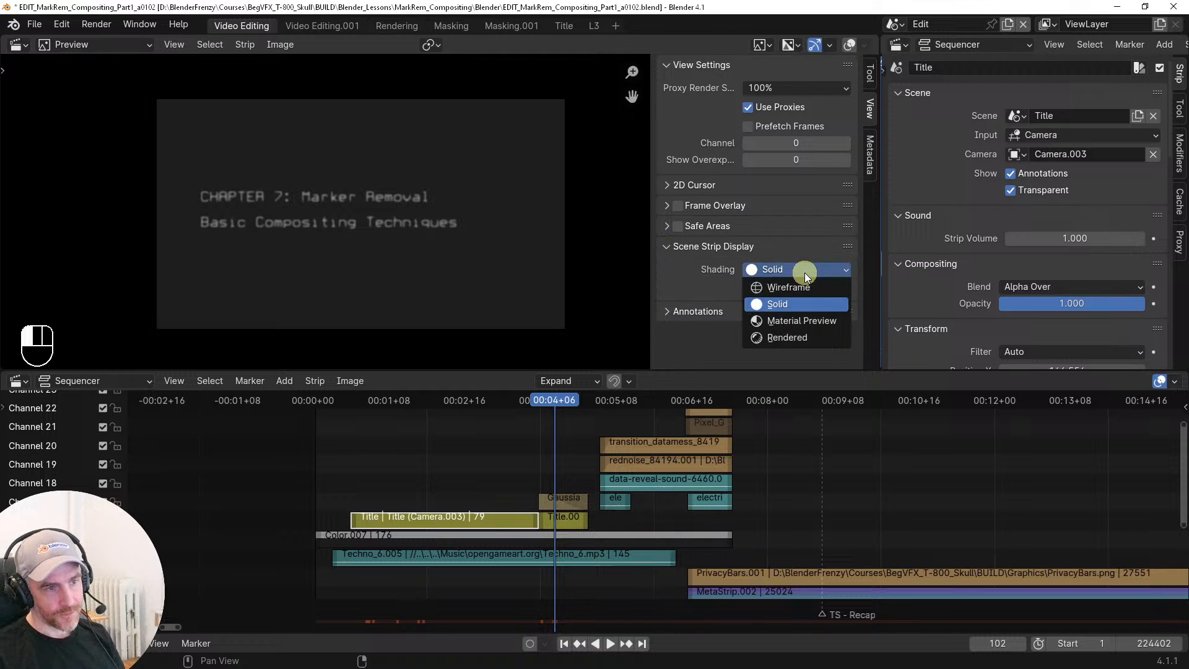
click(800, 282)
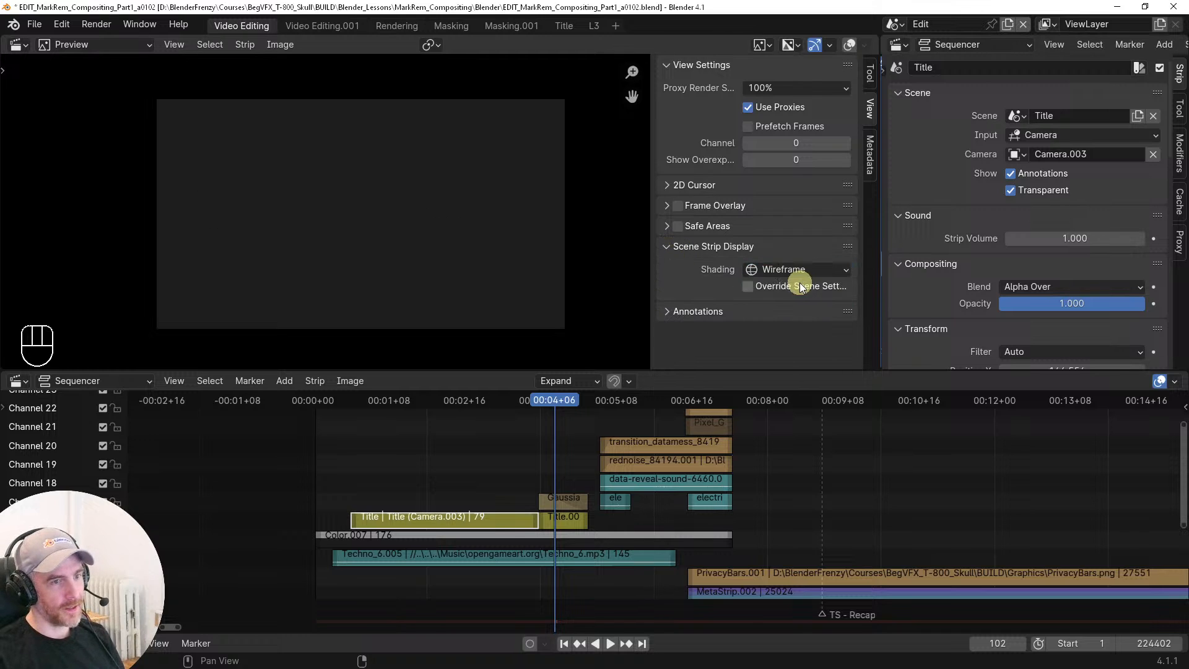
right_drag(393, 470, 432, 463)
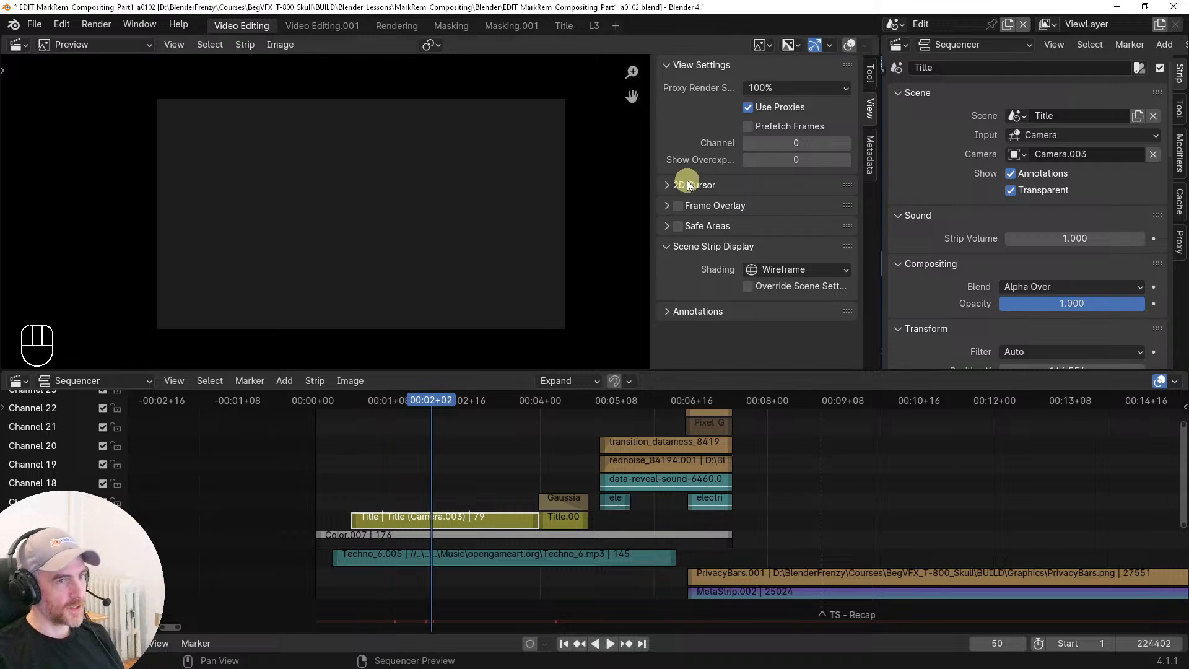
click(790, 272)
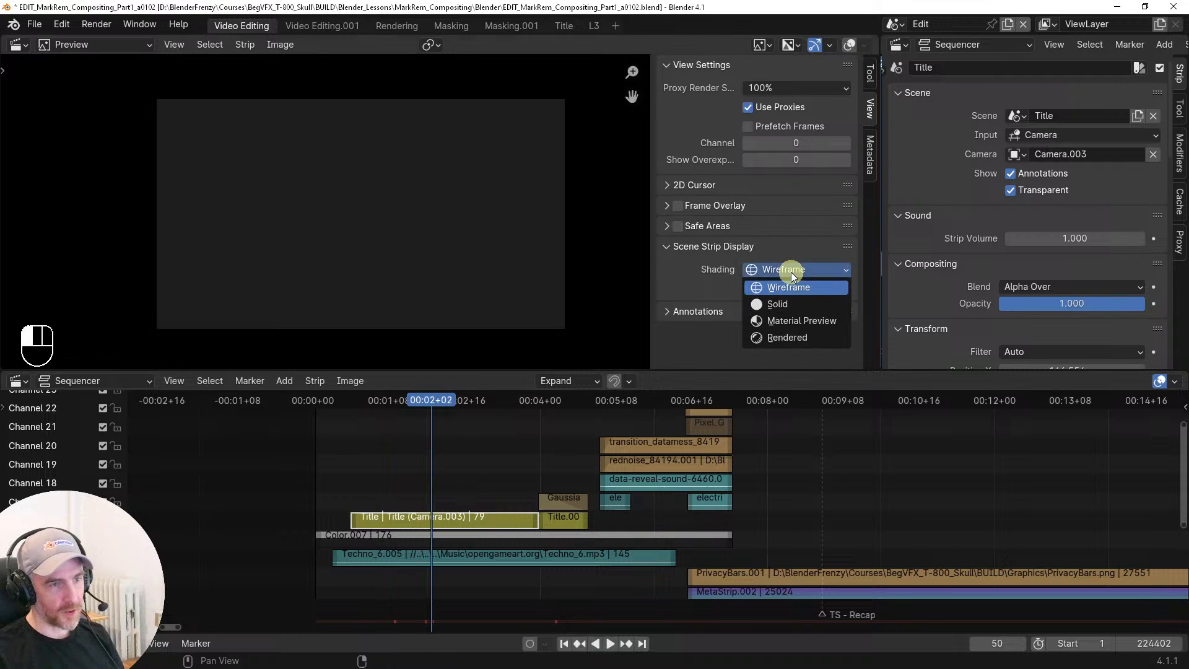
click(775, 322)
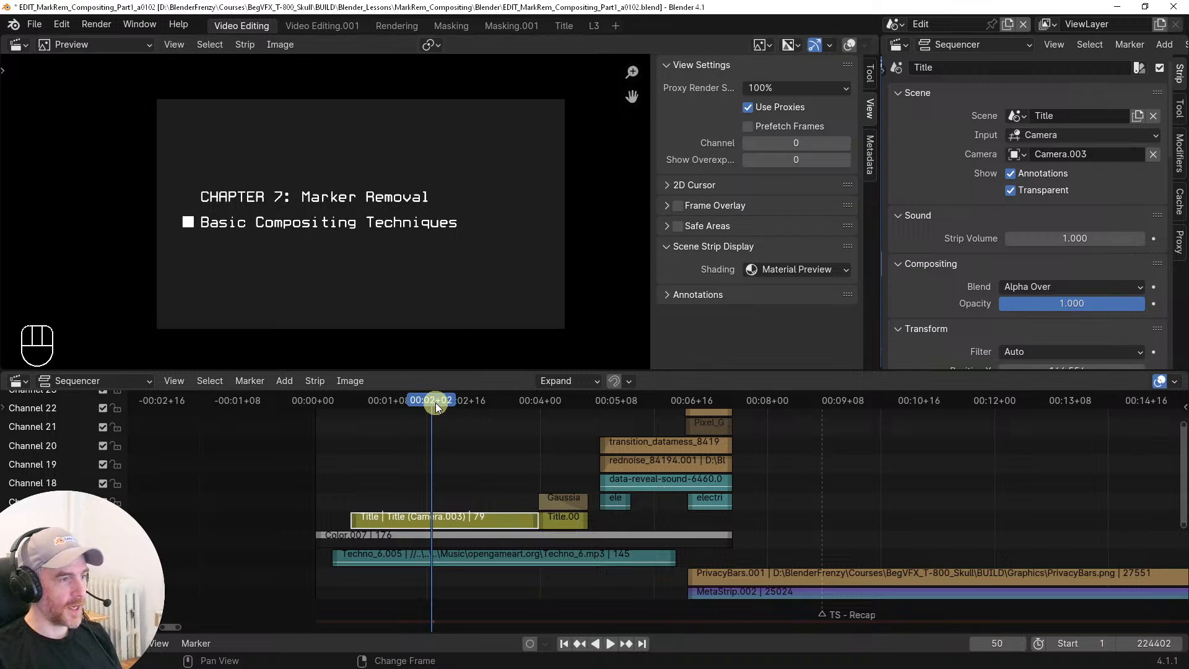
Check the viewport shading in the Title workspace, and scrub through the title and blur strips back in Video Editing
click(564, 25)
click(927, 95)
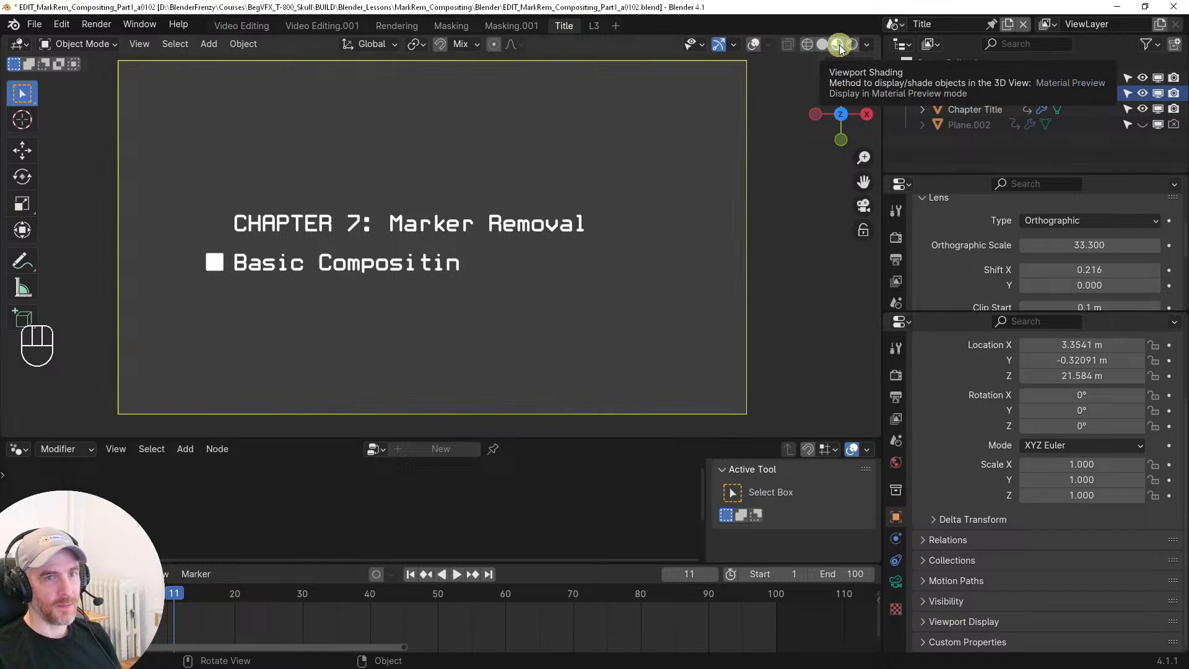
click(239, 25)
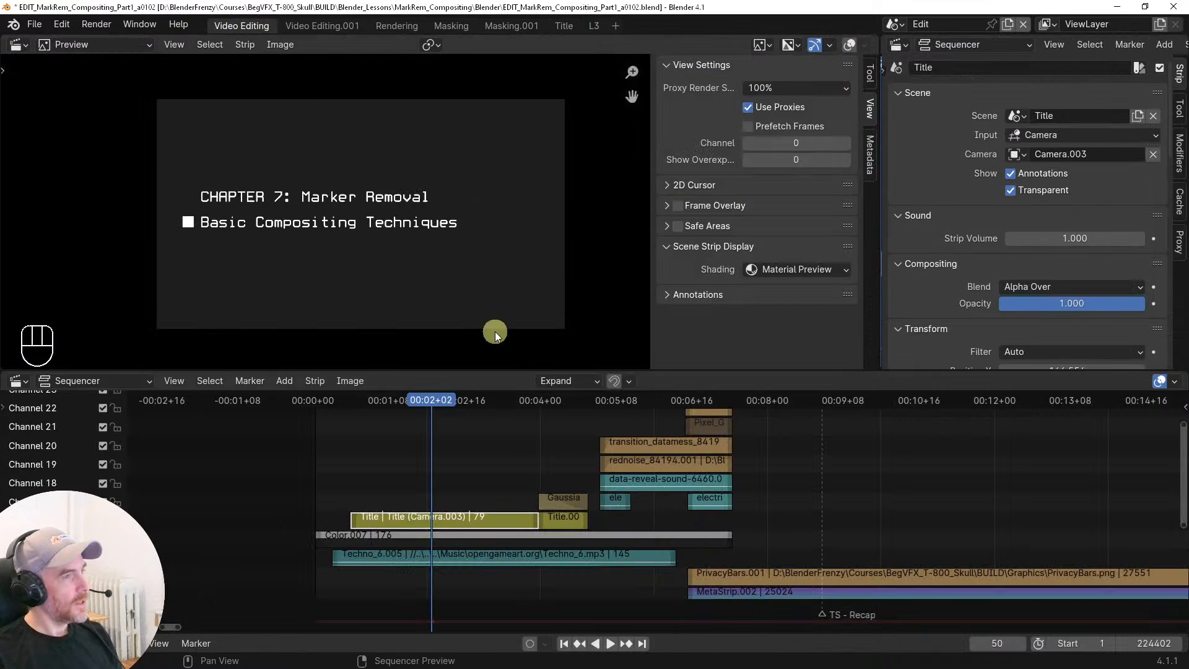
drag(437, 400, 565, 403)
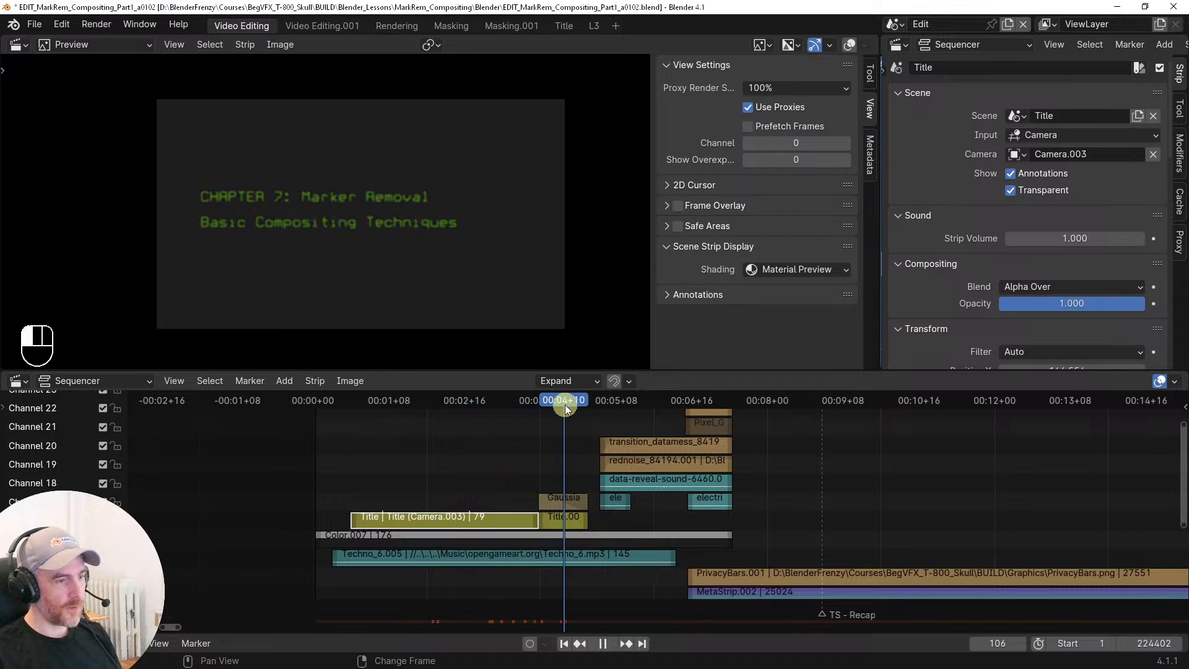
click(489, 400)
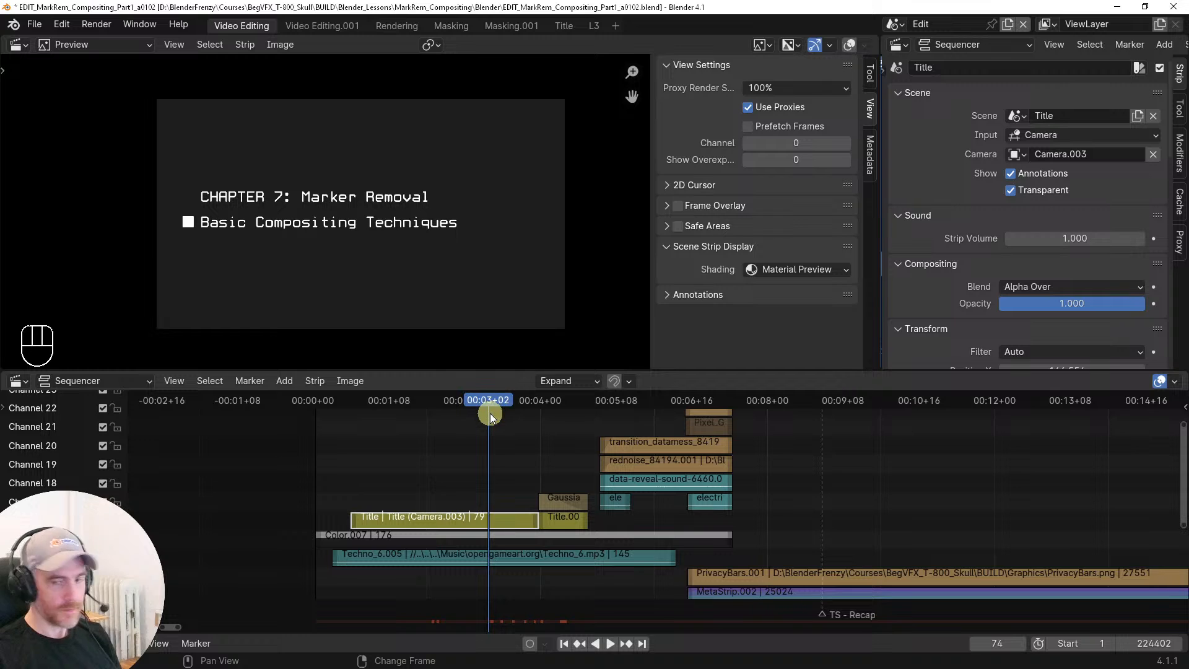
Play and scrub through the red noise and pixel glitch transition from the title into the main edit
ctrl+middle_drag(586, 462, 582, 504)
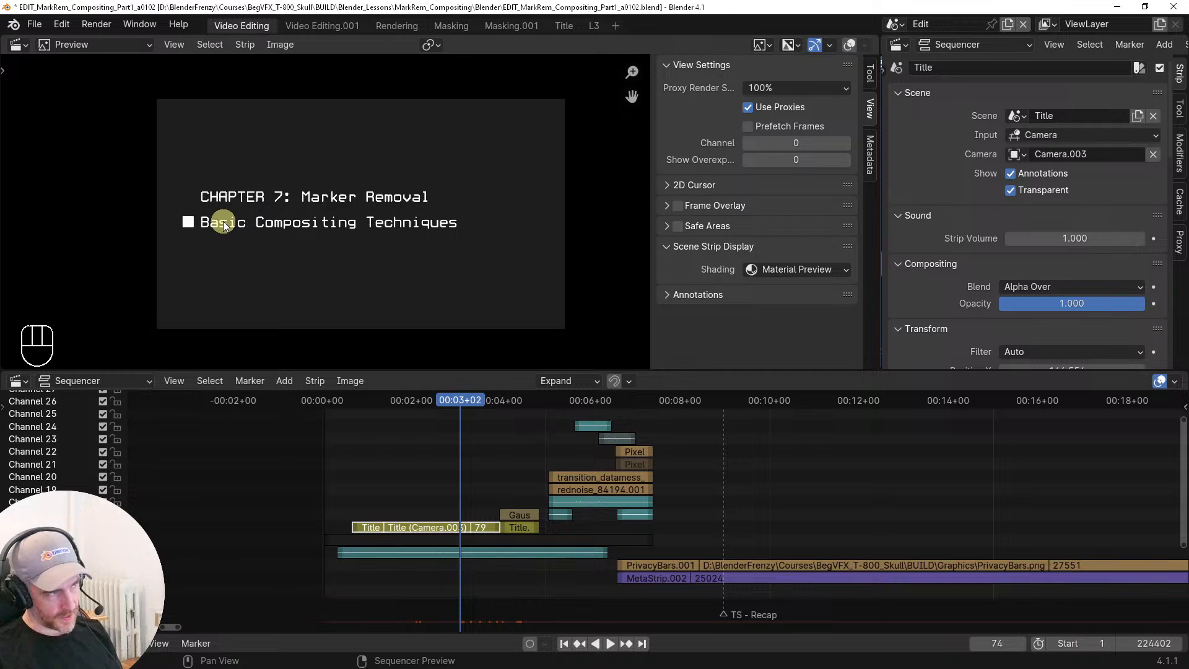
middle_drag(537, 463, 447, 462)
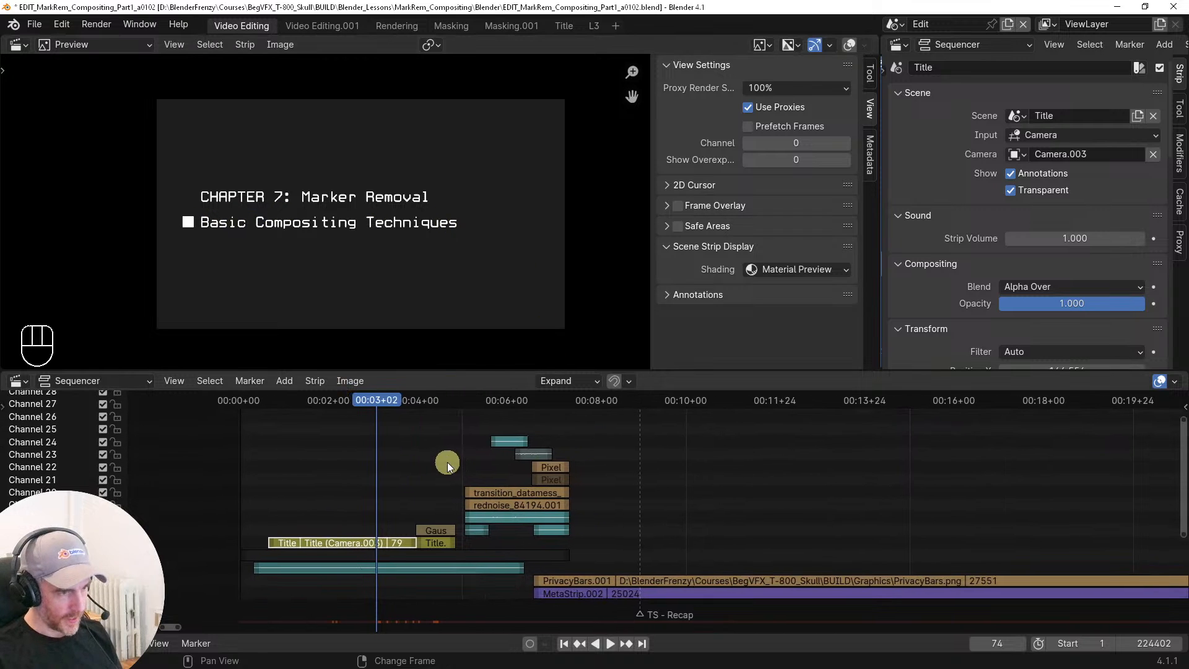
click(470, 400)
key(space)
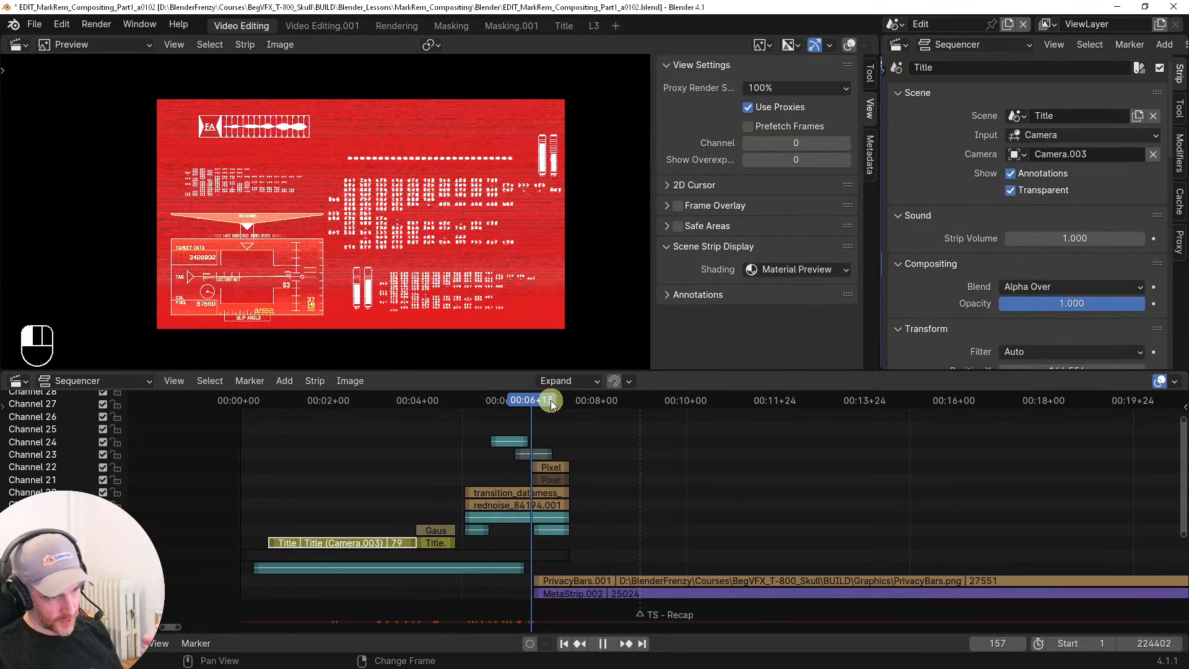
key(space)
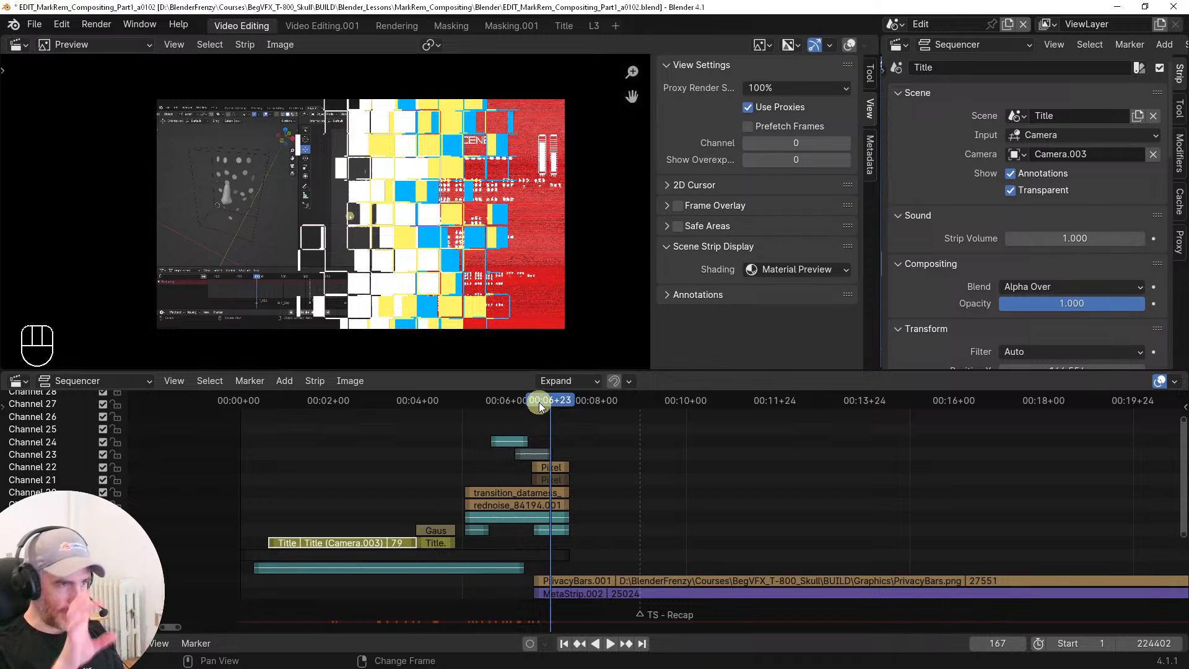
drag(553, 407, 567, 408)
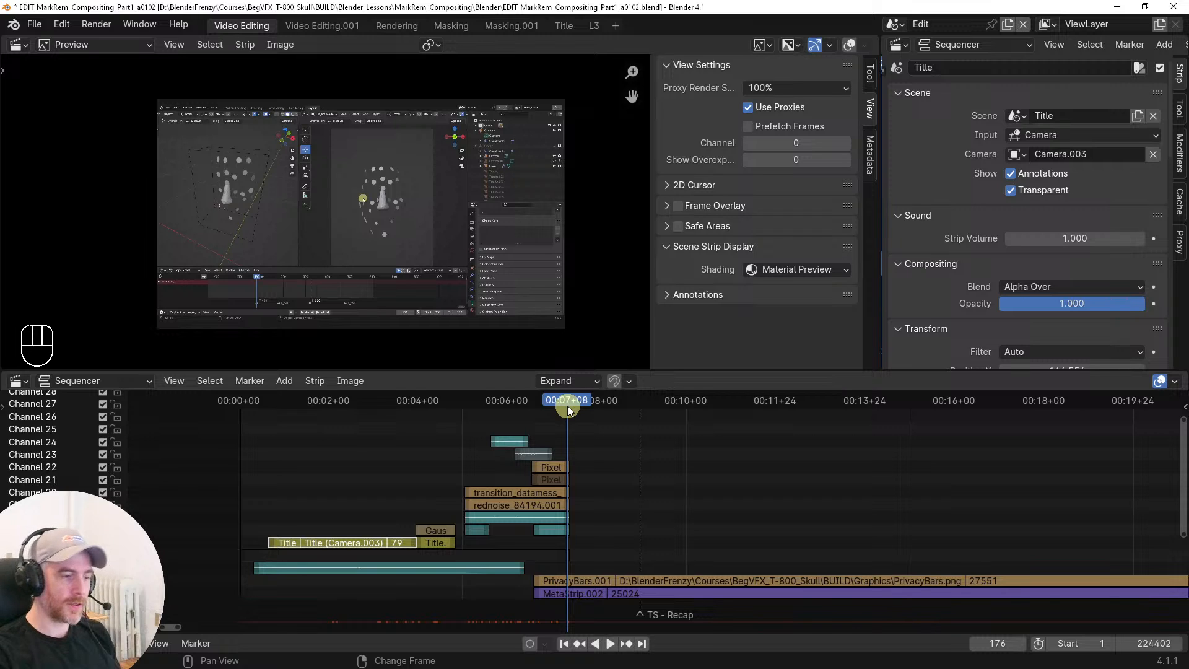
mouse_move(568, 406)
mouse_down()
mouse_move(547, 414)
mouse_move(548, 400)
mouse_up()
middle_drag(637, 464, 597, 443)
key(space)
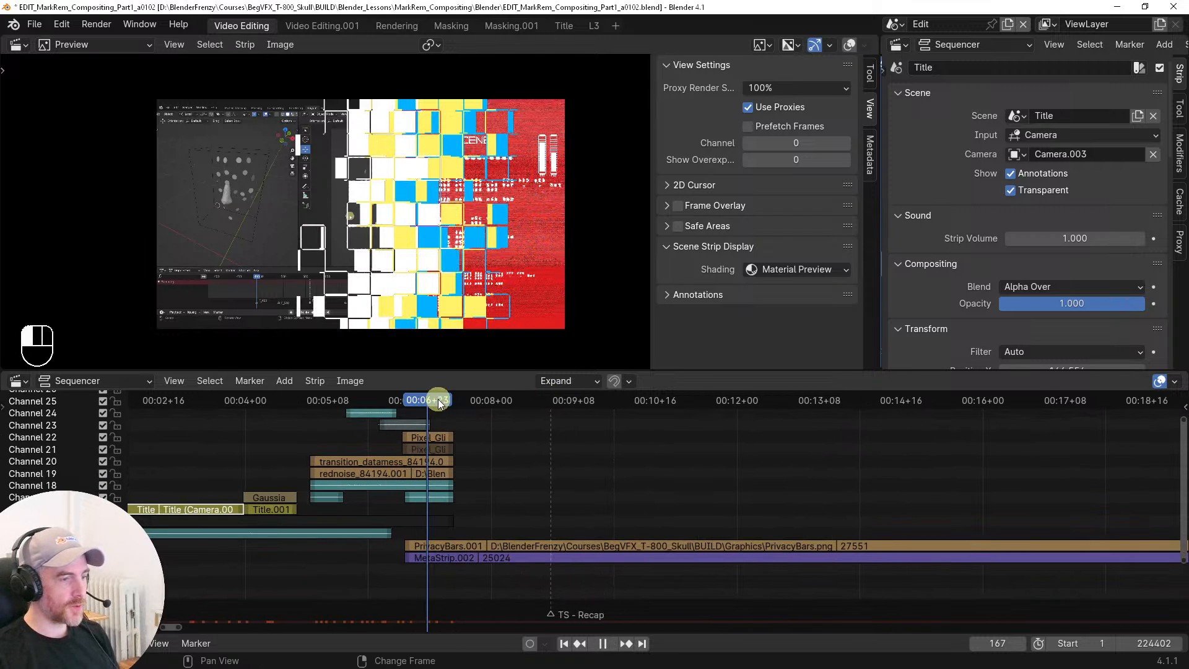
key(space)
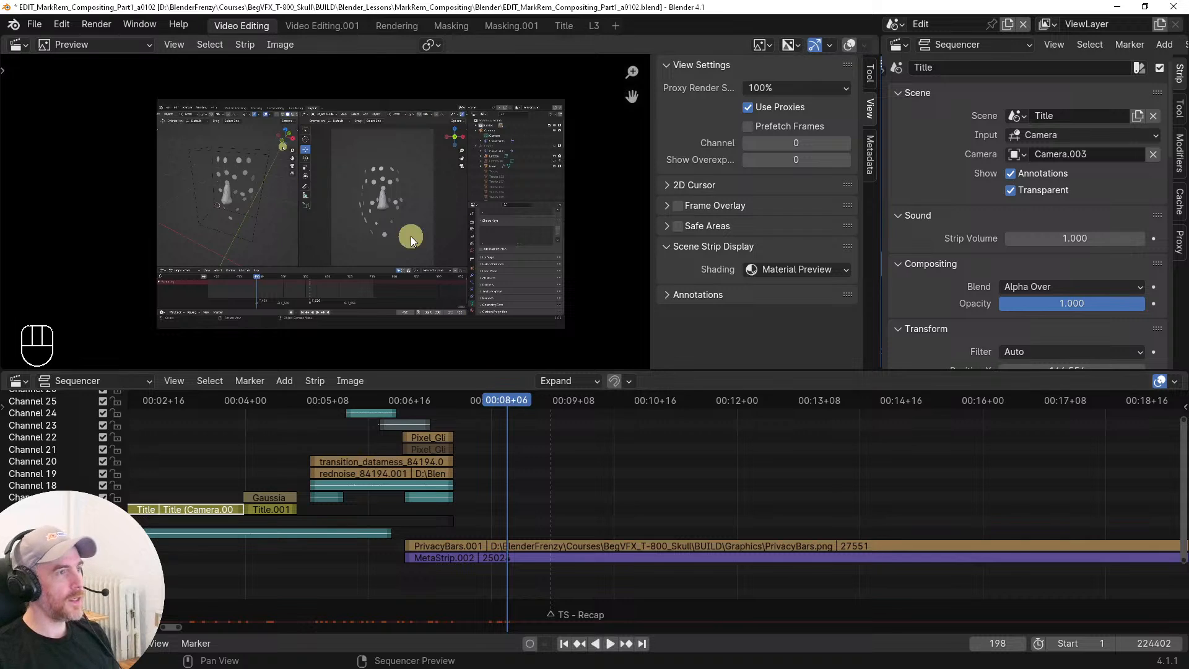
Examine the timestamp markers along the main edit, from TS - Recap to TS - Intro to the Alpha Over Node
middle_drag(682, 545, 662, 515)
middle_drag(484, 511, 643, 505)
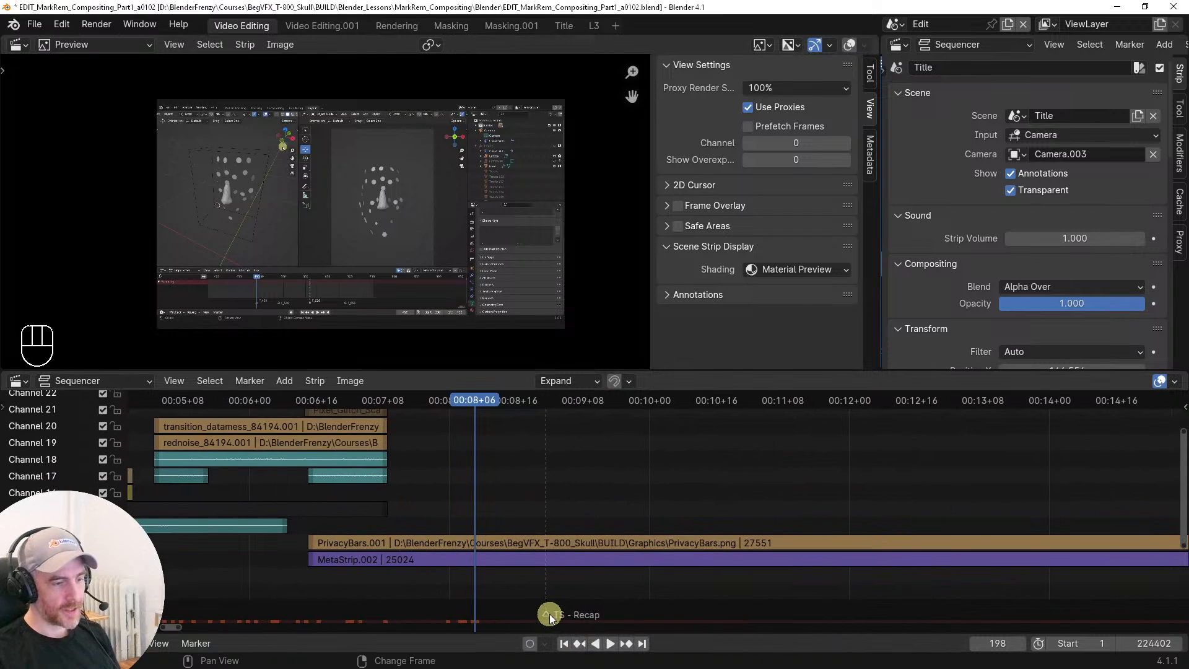
middle_drag(556, 470, 609, 481)
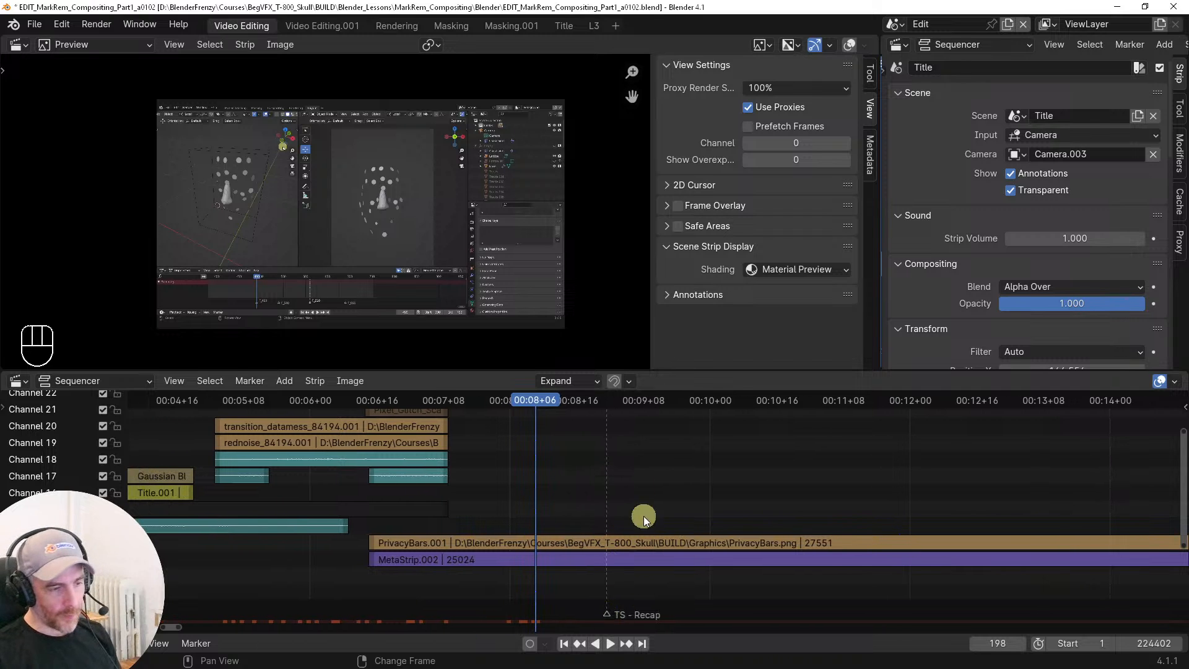
ctrl+middle_drag(803, 633, 879, 586)
ctrl+middle_drag(841, 579, 718, 548)
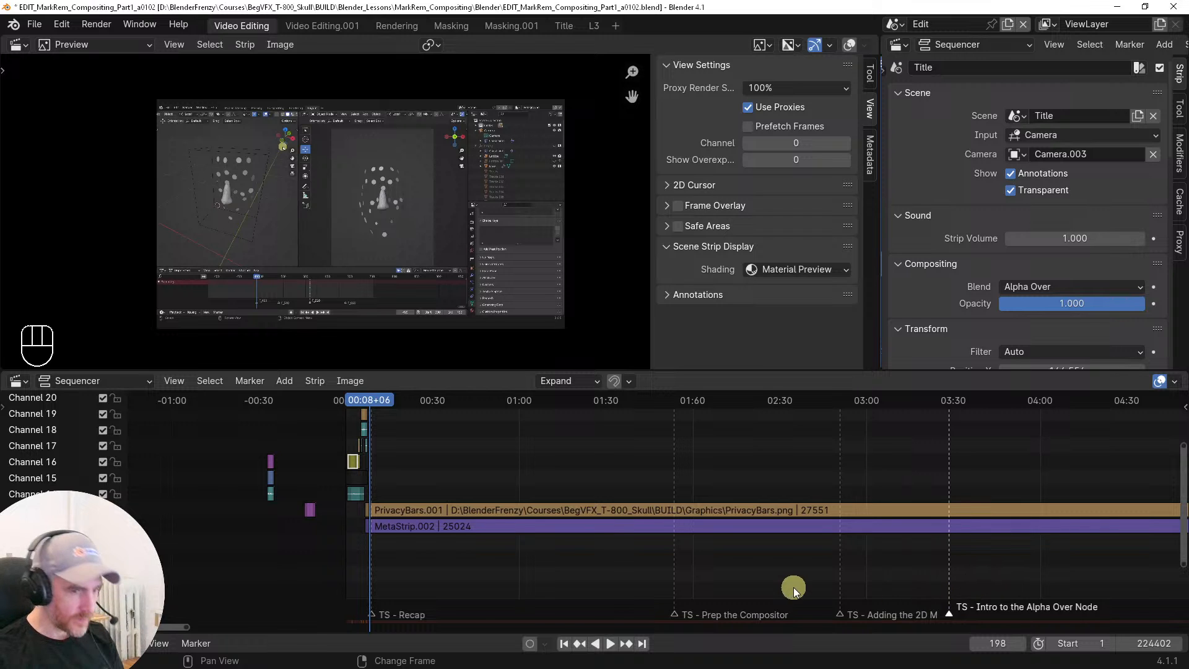
Duplicate the first four lower-third template pairs and place them above the main edit, between TS - Recap and TS - Prep the Compositor
ctrl+scroll(844, 597, up, 10)
middle_drag(592, 512, 821, 531)
ctrl+middle_drag(664, 523, 700, 520)
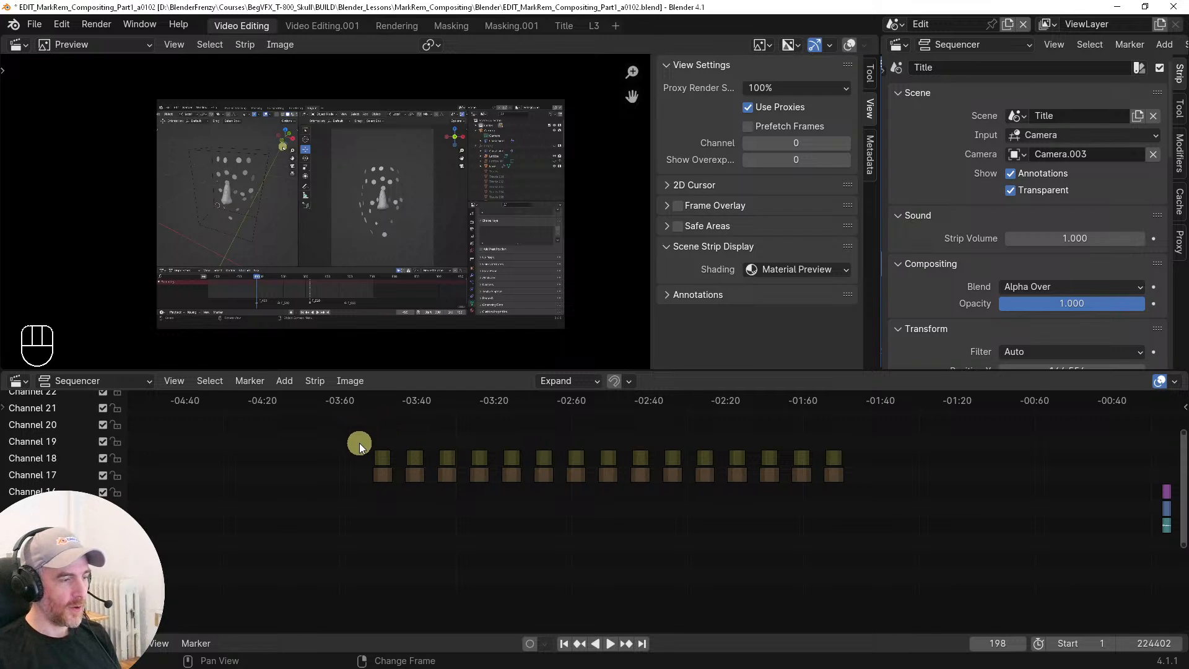
drag(357, 437, 883, 524)
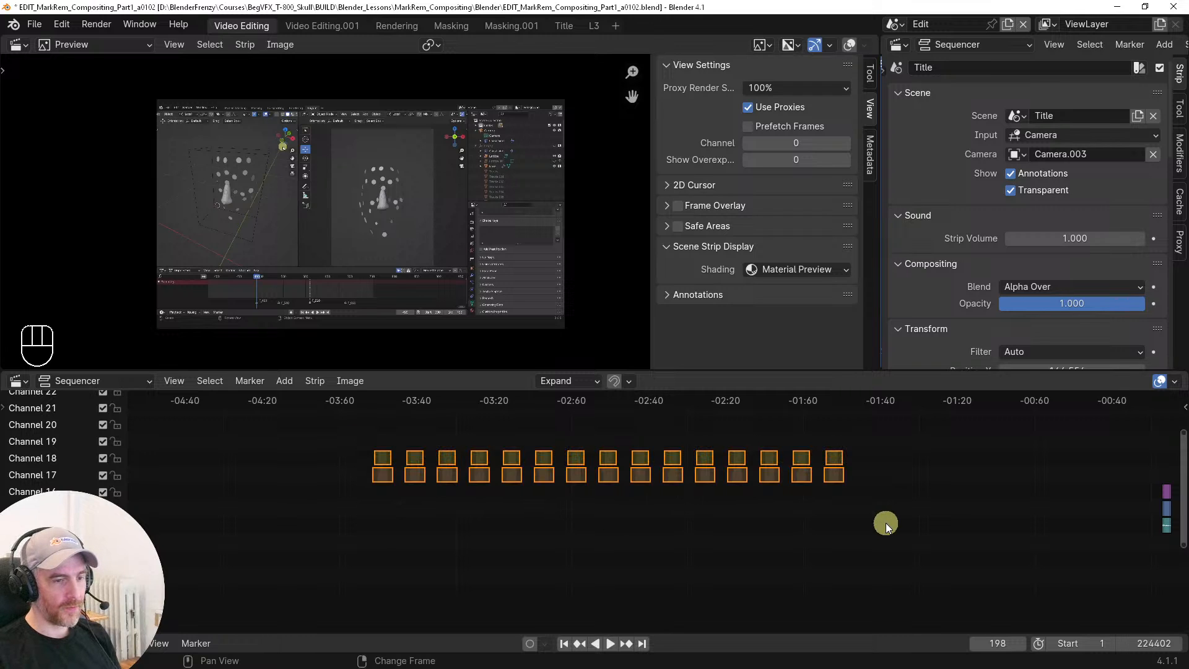
click(357, 420)
drag(355, 431, 497, 502)
key(shift+d)
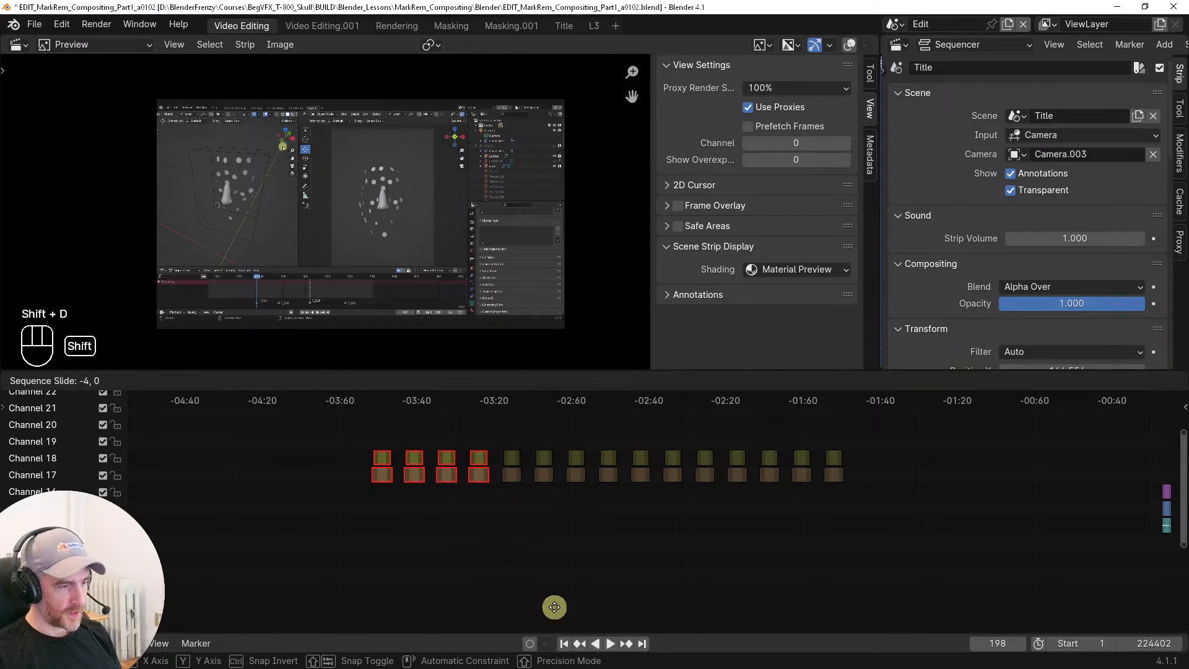
click(911, 570)
scroll(905, 564, down, 11)
middle_drag(833, 547, 495, 547)
key(g)
click(716, 541)
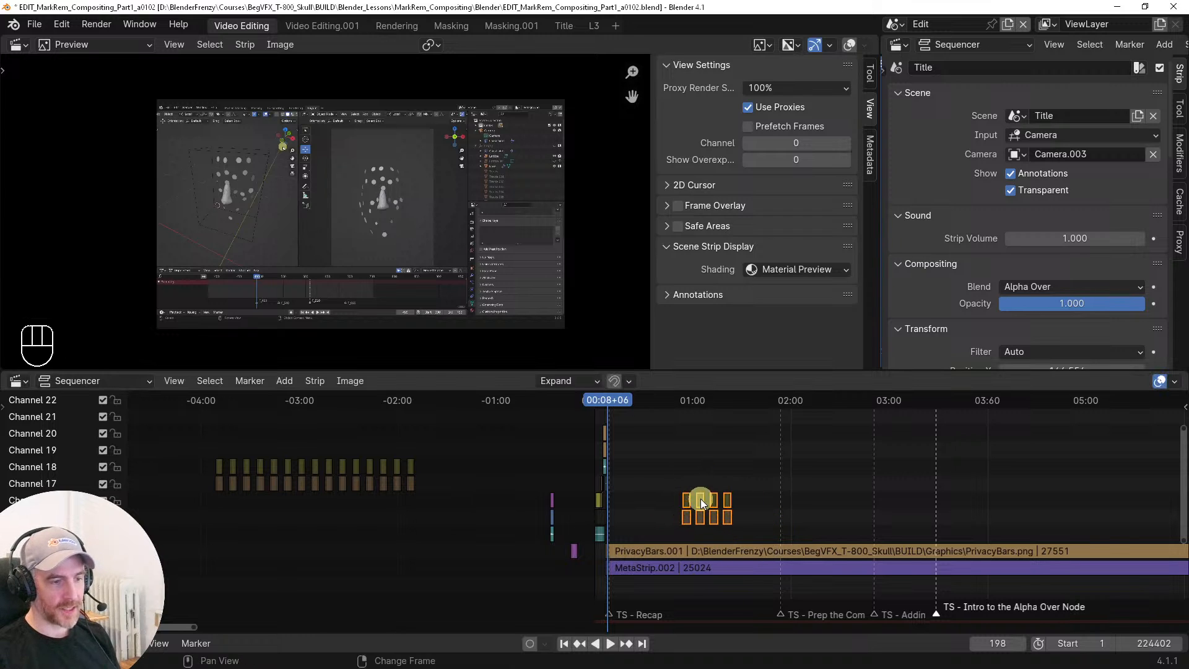
Unmute the four duplicated lower-third pairs above the main edit
ctrl+middle_drag(741, 523, 660, 499)
middle_drag(770, 503, 587, 521)
middle_drag(587, 522, 520, 531)
key(h)
key(h)
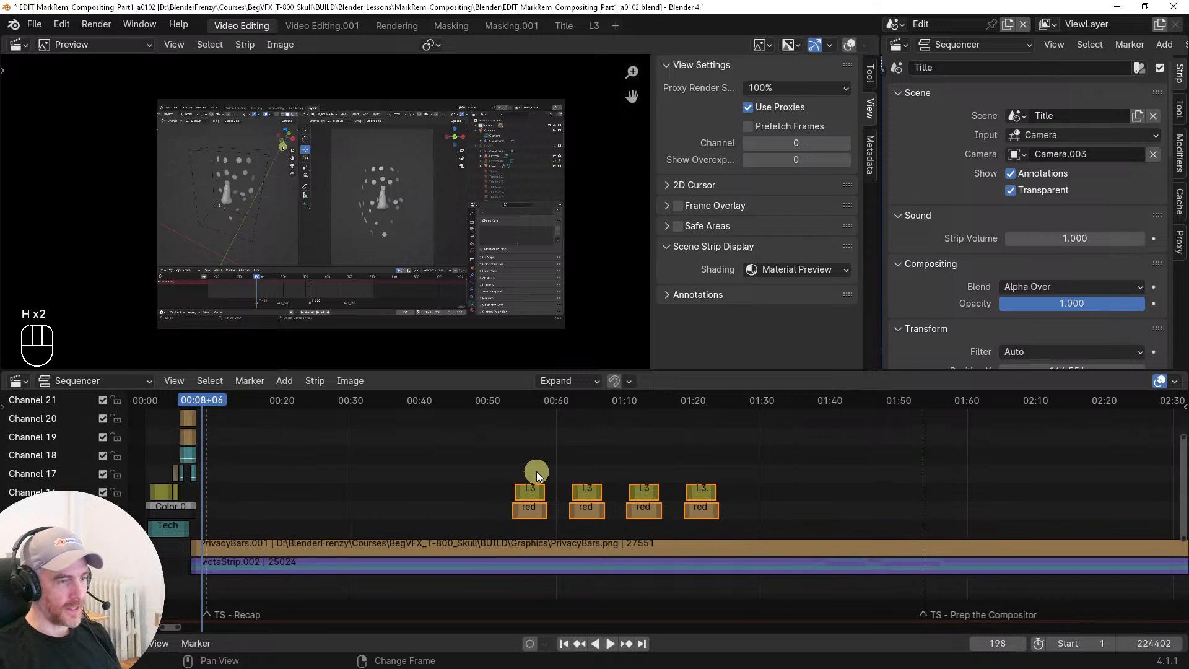
Inspect the first lower third, Tweaking the OCCLUSION MASK, up close in the preview and play it back
ctrl+middle_drag(537, 510, 421, 451)
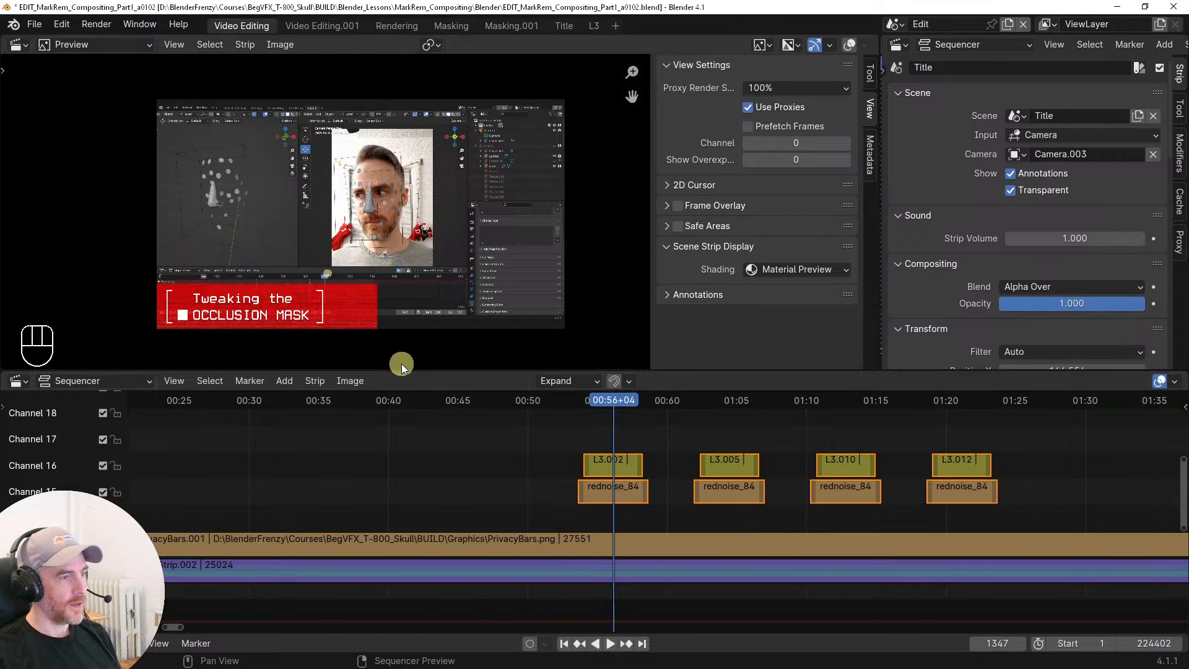
middle_drag(265, 325, 289, 244)
scroll(404, 319, up, 5)
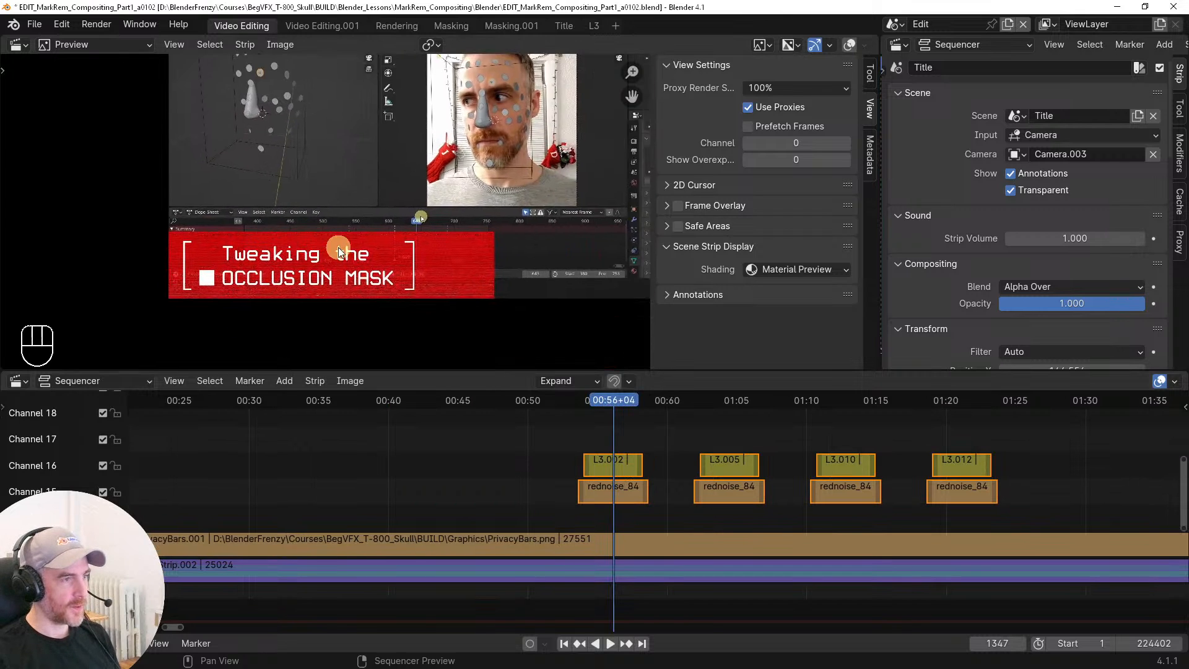
scroll(344, 248, up, 1)
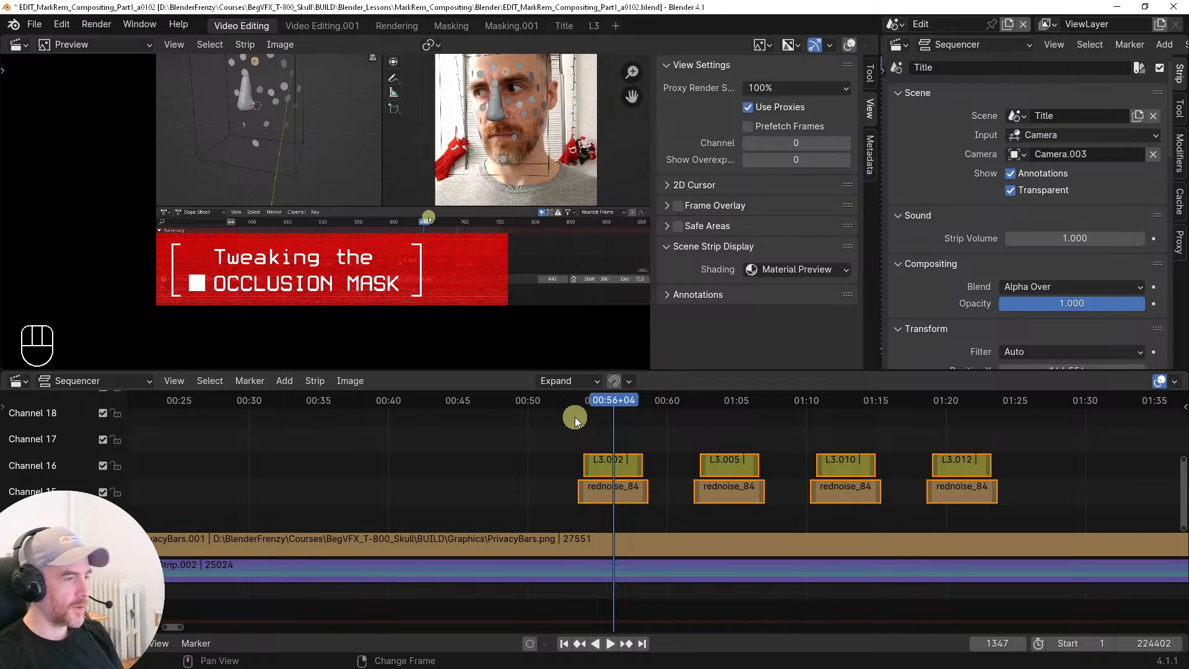
middle_drag(641, 435, 522, 443)
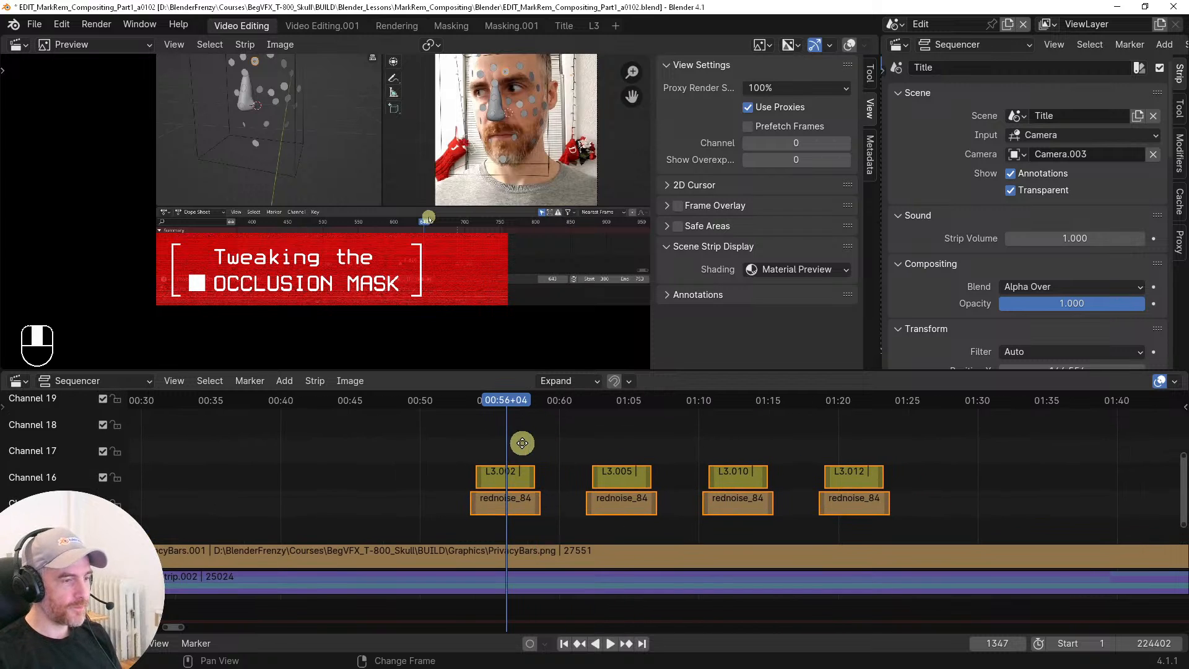
right_click(467, 441)
key(space)
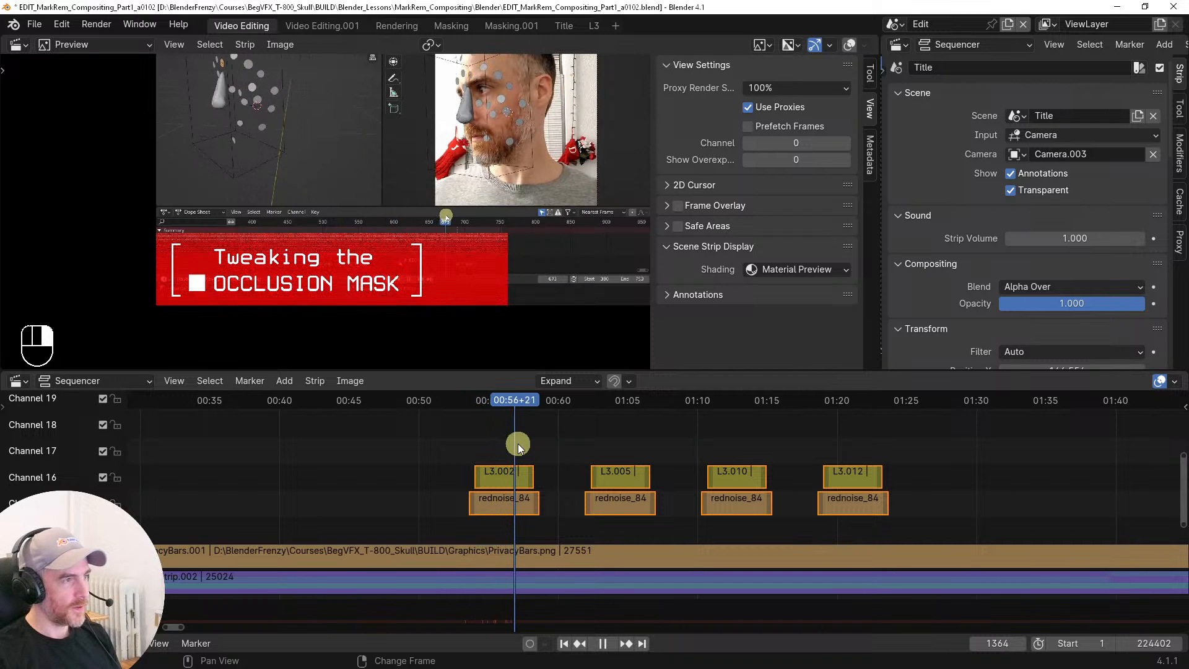
key(space)
Set the preview's proxy render size to 25% and test playback and scrubbing over the first lower third
click(774, 88)
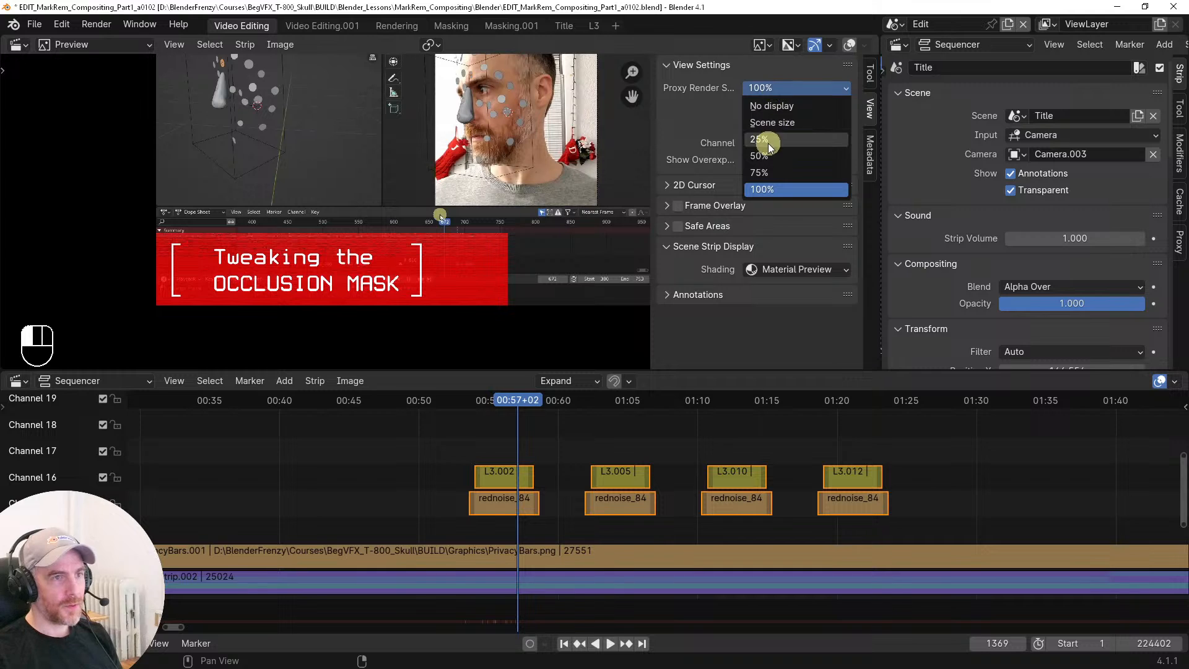
mouse_move(510, 448)
shift+right_down()
mouse_move(496, 448)
mouse_move(526, 447)
shift+right_up()
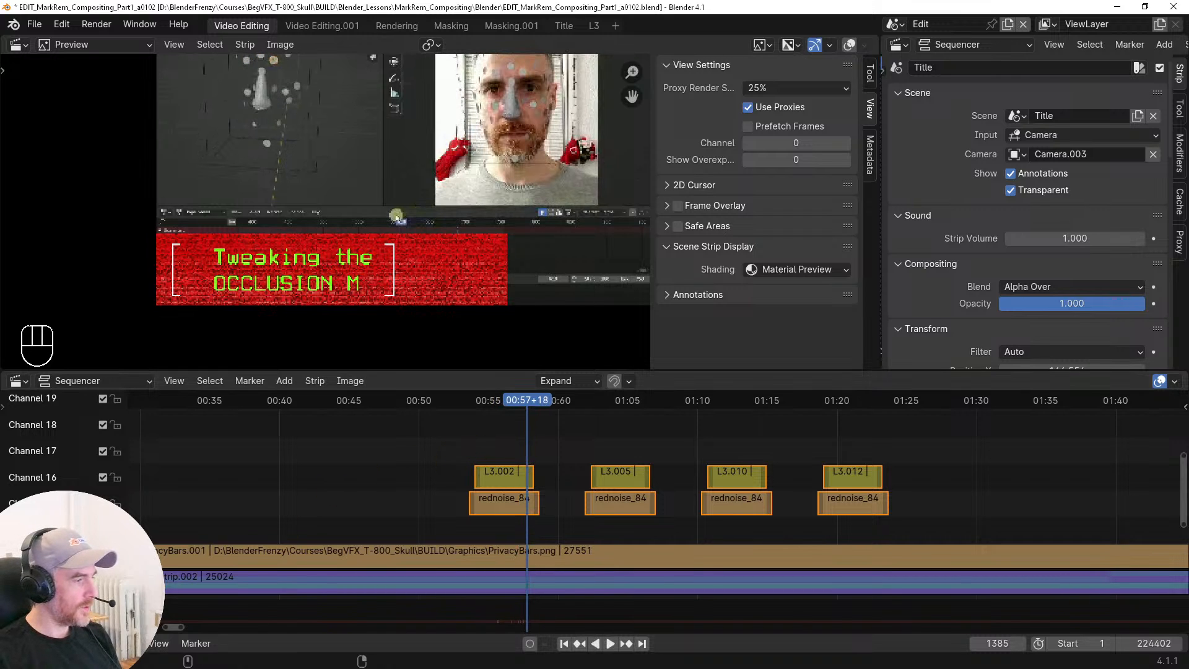
click(64, 643)
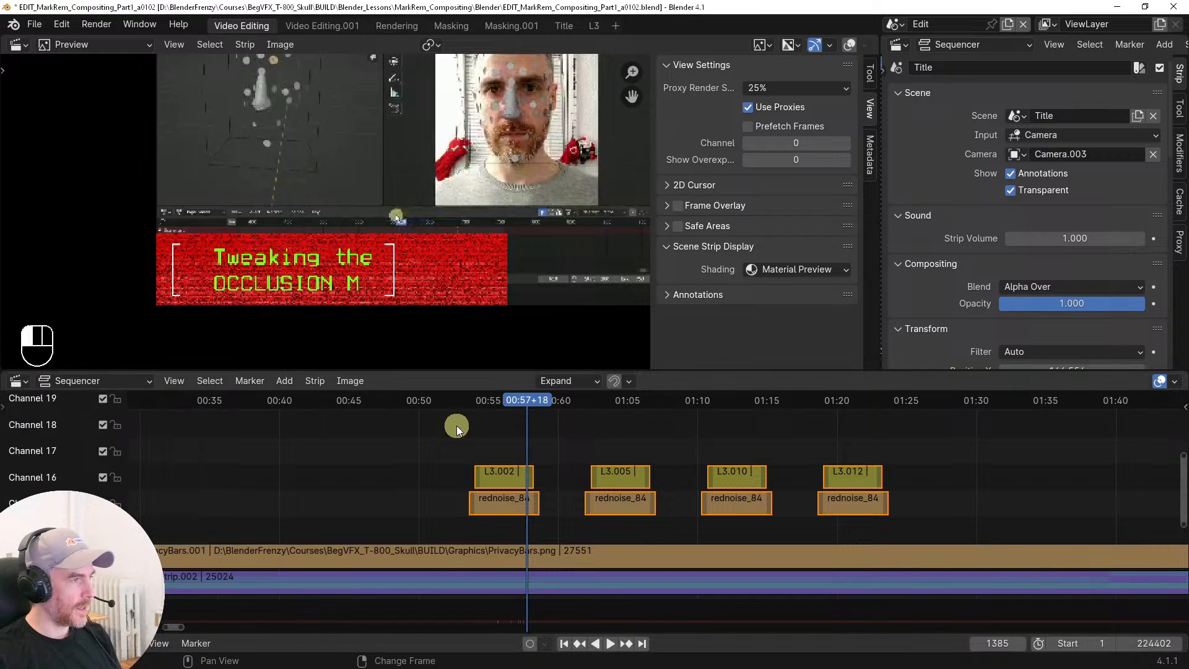
shift+right_drag(482, 441, 509, 442)
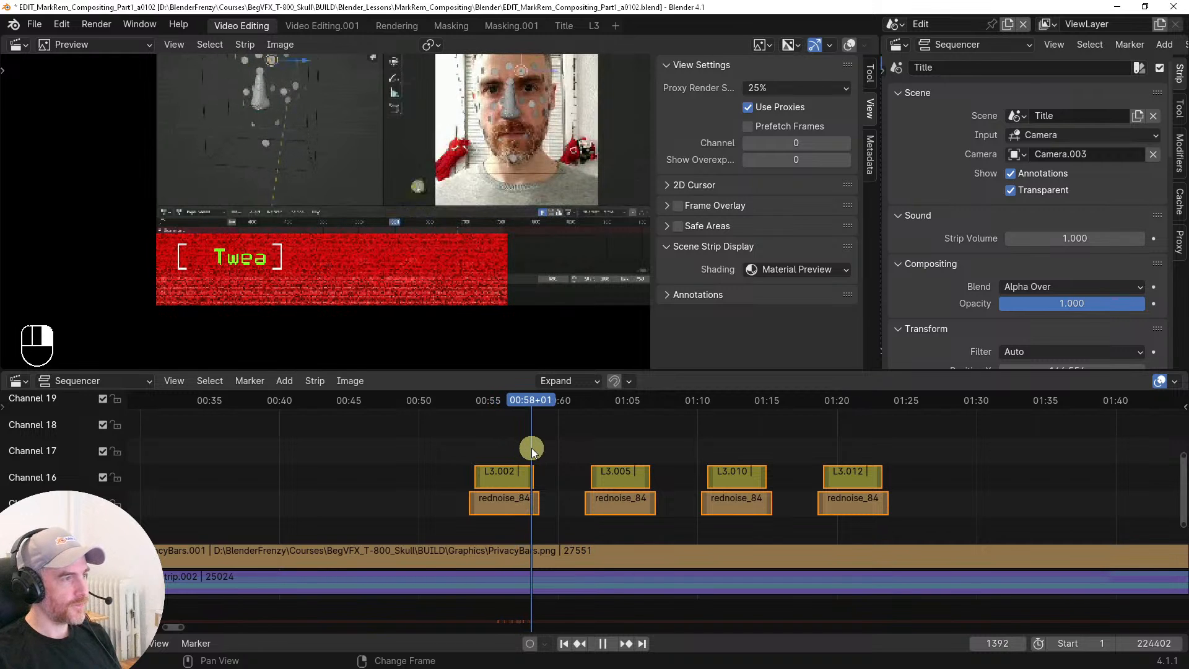
Preview the first lower third's L3.002 text strip and red noise strip in isolation, scrubbing over them
shift+right_click(501, 478)
shift+right_click(506, 506)
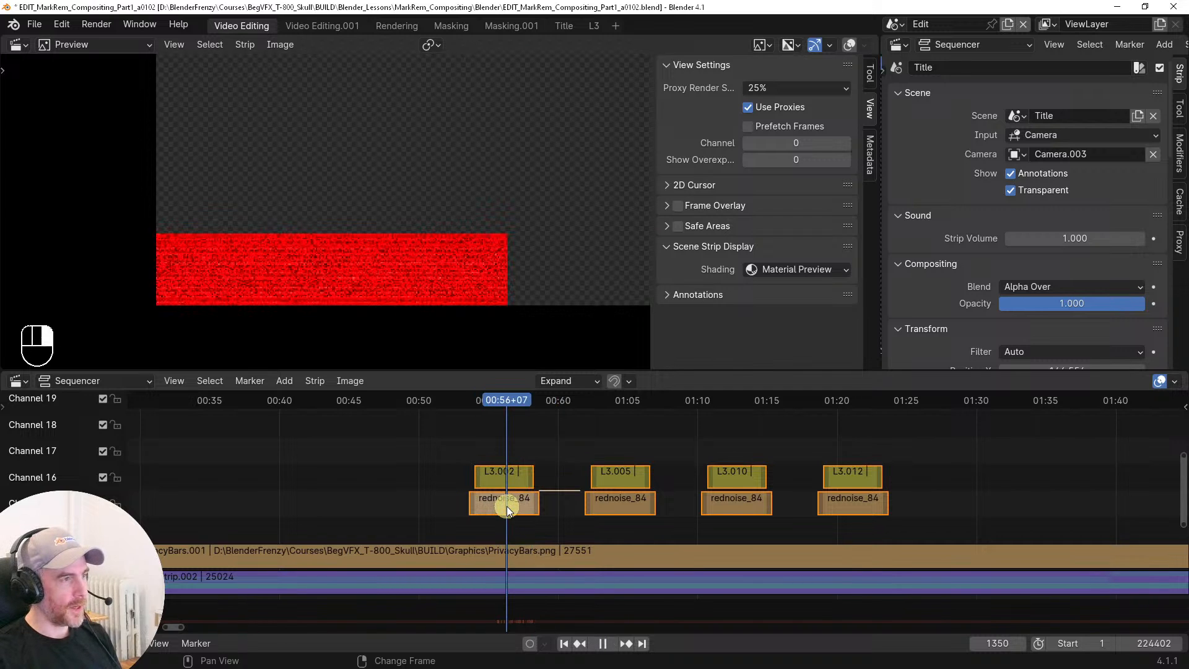
mouse_move(507, 506)
shift+right_down()
mouse_move(489, 506)
mouse_move(500, 505)
shift+right_up()
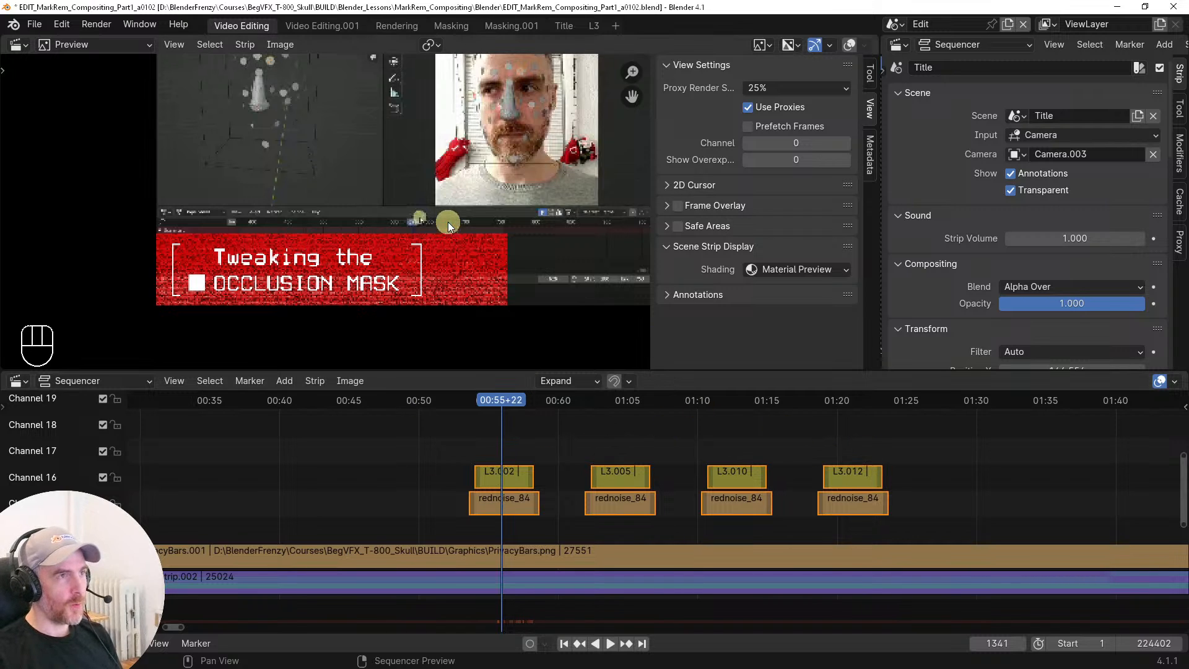
Switch to the L3 workspace and examine the full L3_Test_06 geometry node tree in an enlarged node editor
click(594, 27)
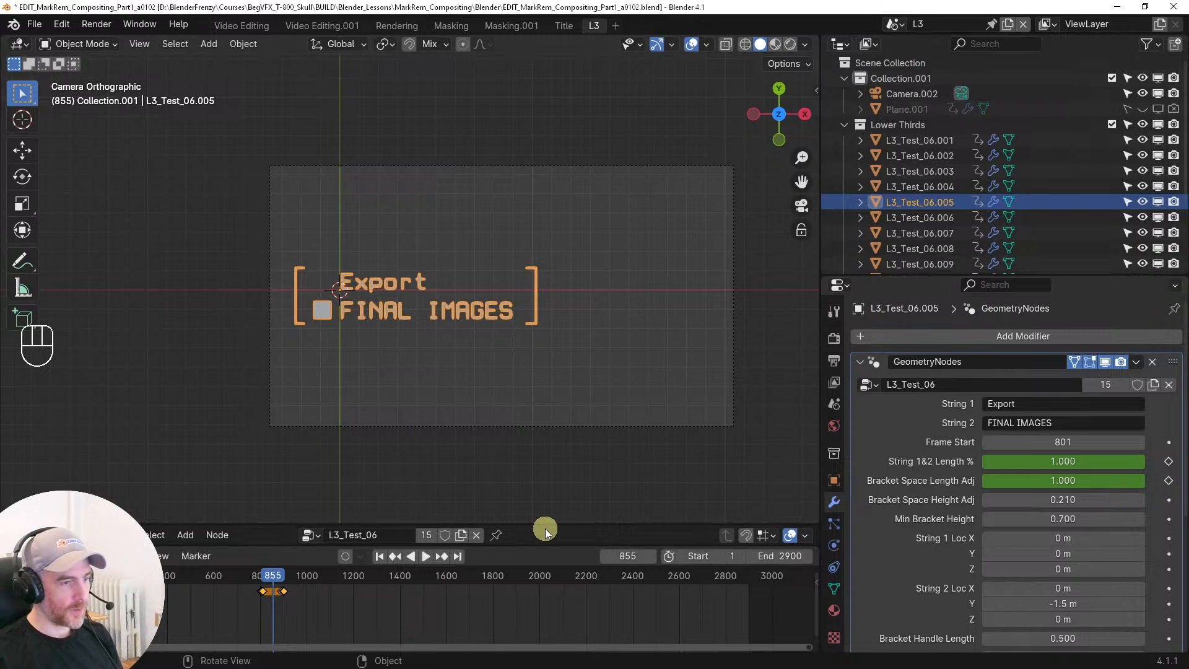
drag(547, 525, 549, 330)
scroll(490, 466, down, 20)
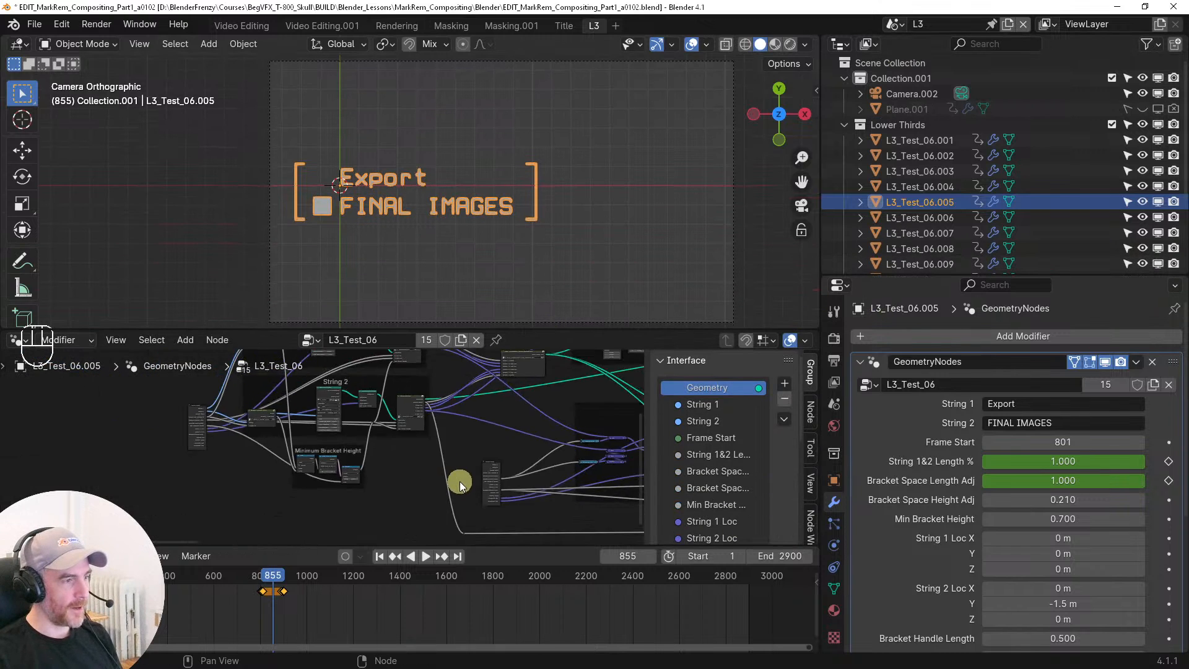
middle_drag(435, 464, 196, 451)
scroll(371, 463, down, 6)
middle_drag(373, 463, 303, 457)
scroll(304, 454, up, 4)
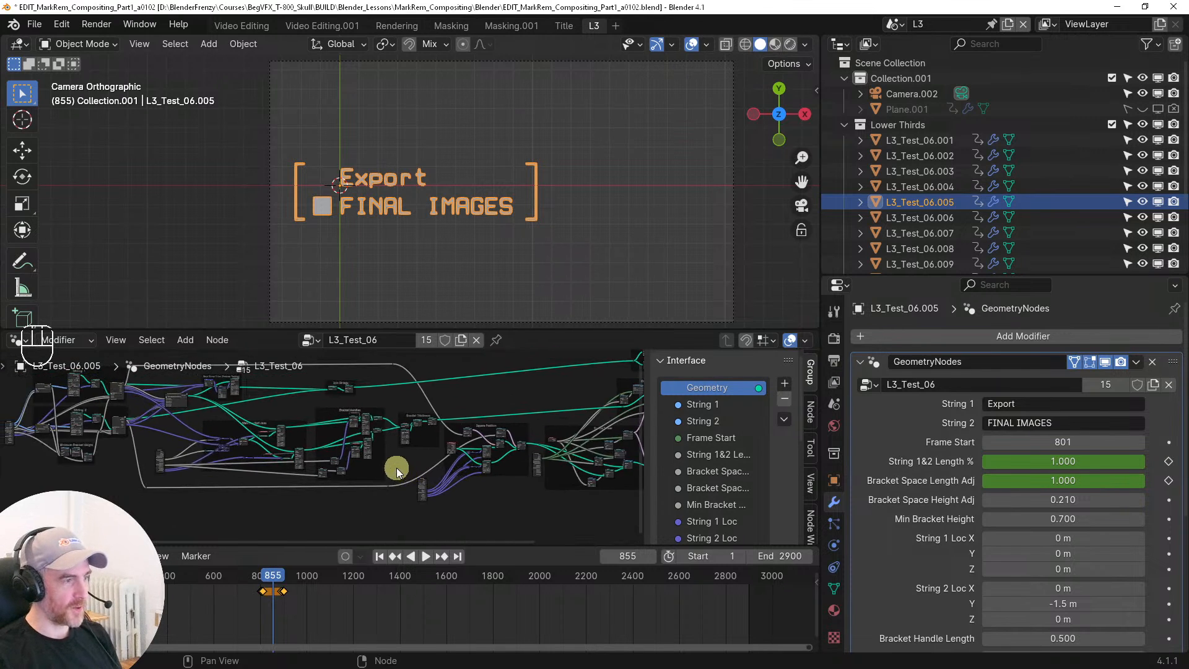
scroll(375, 465, down, 1)
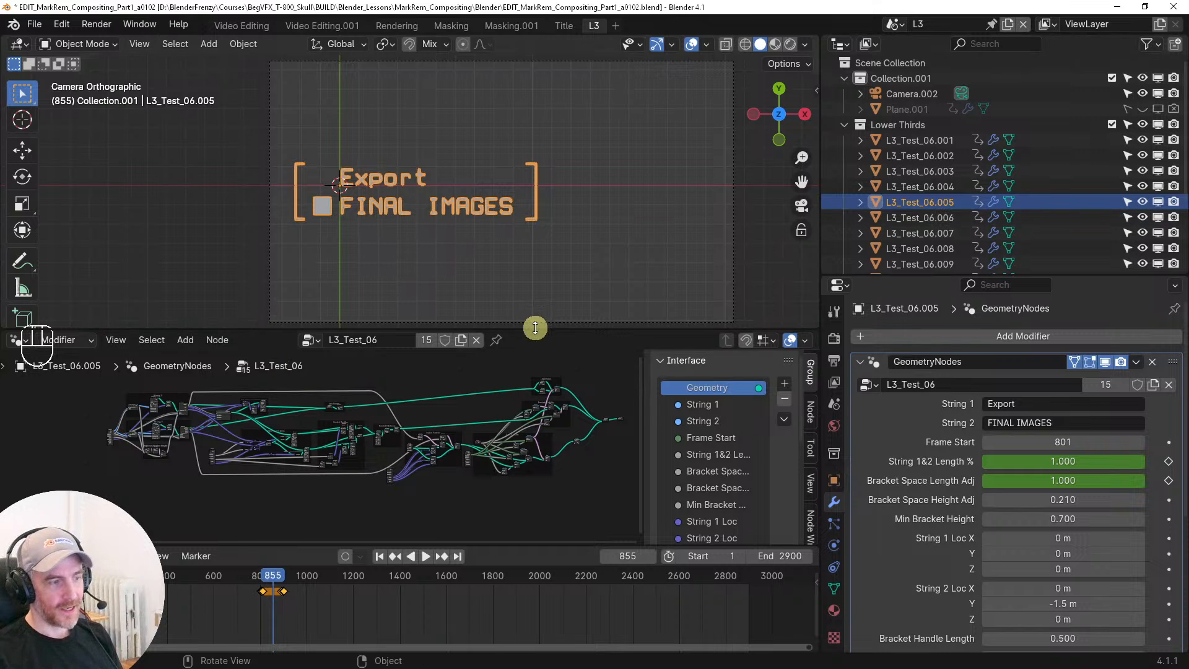
drag(535, 328, 512, 527)
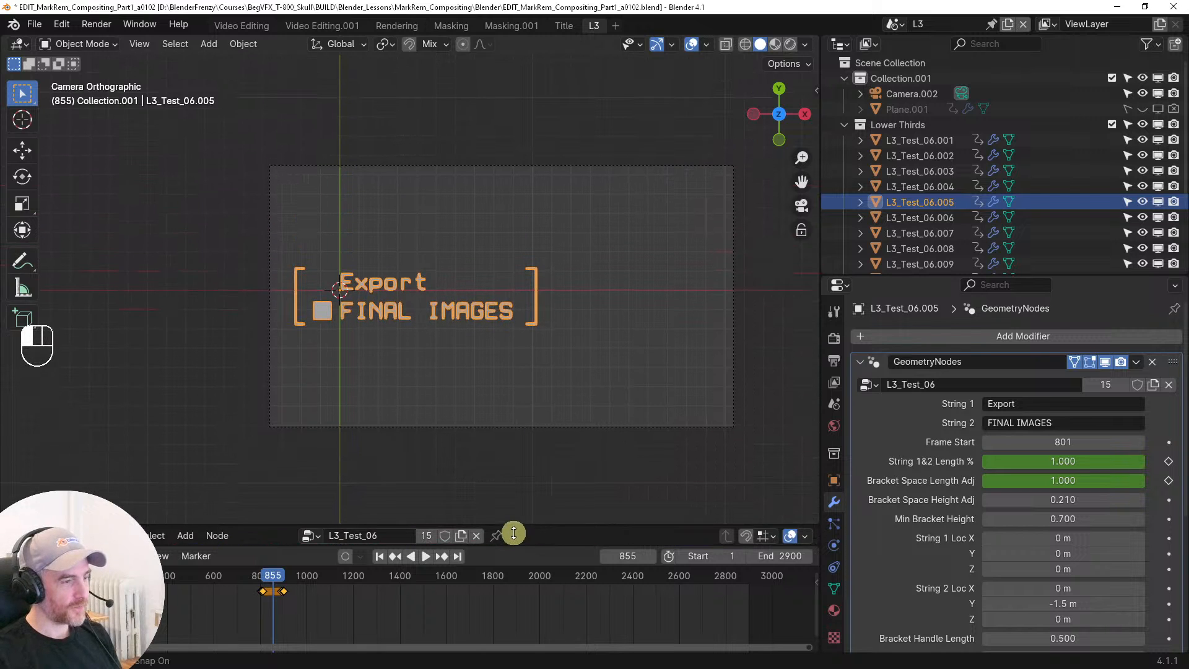
Select the L3_Test_06.001 lower third and examine its keyframes around the start of the timeline
click(910, 141)
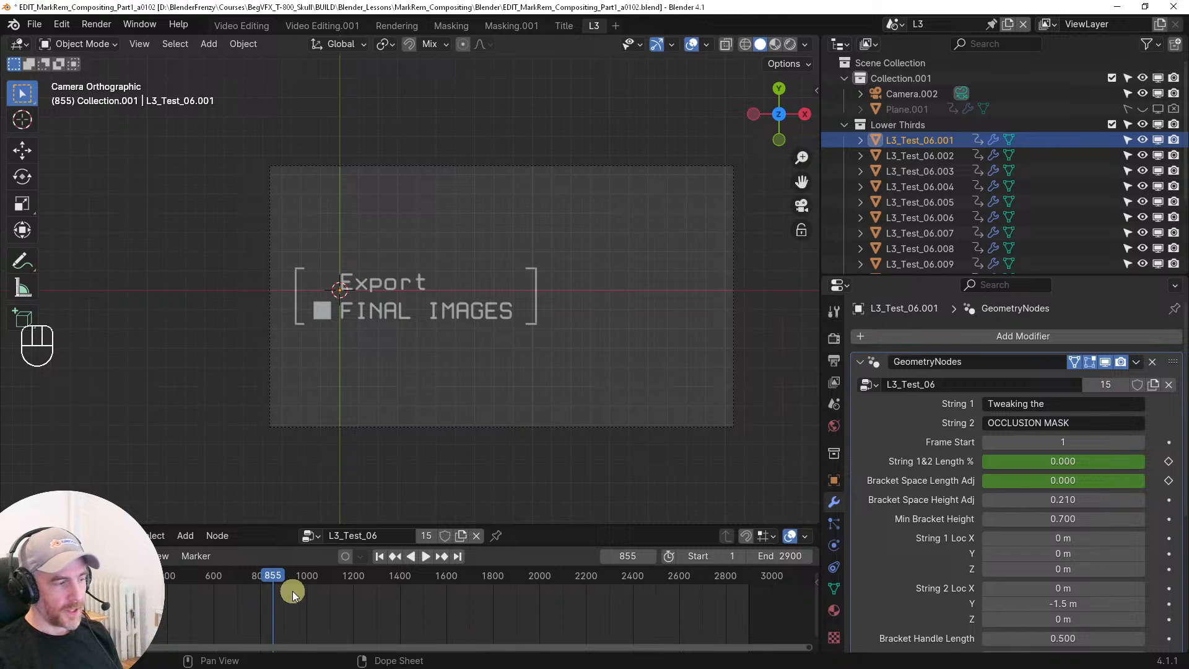
middle_drag(220, 605, 631, 613)
scroll(524, 615, up, 10)
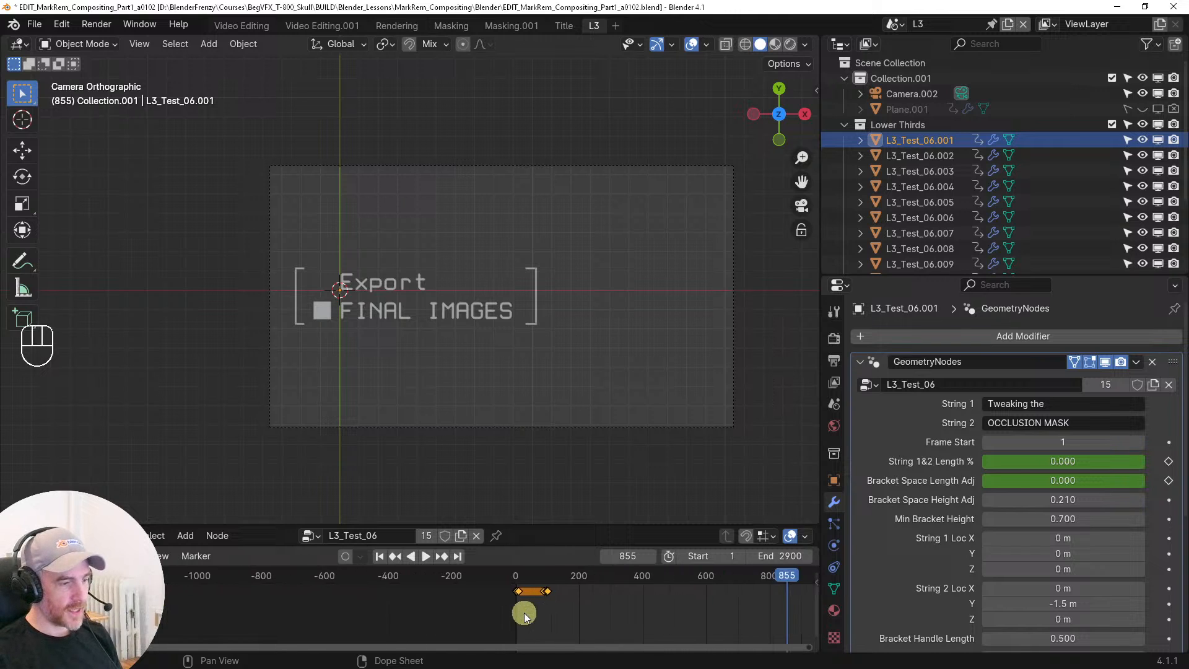
middle_drag(553, 612, 356, 607)
scroll(359, 606, up, 2)
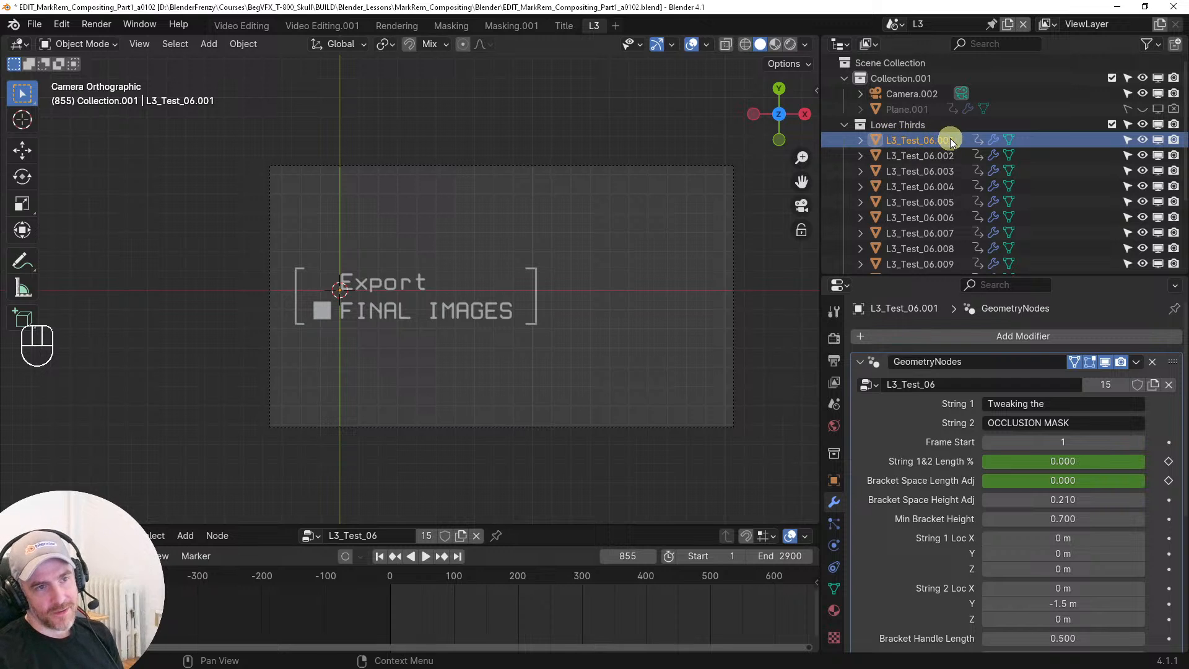
Review the list of lower-third objects through L3_Test_06.015 and scrub to frame 24 to view the first one
scroll(947, 161, down, 5)
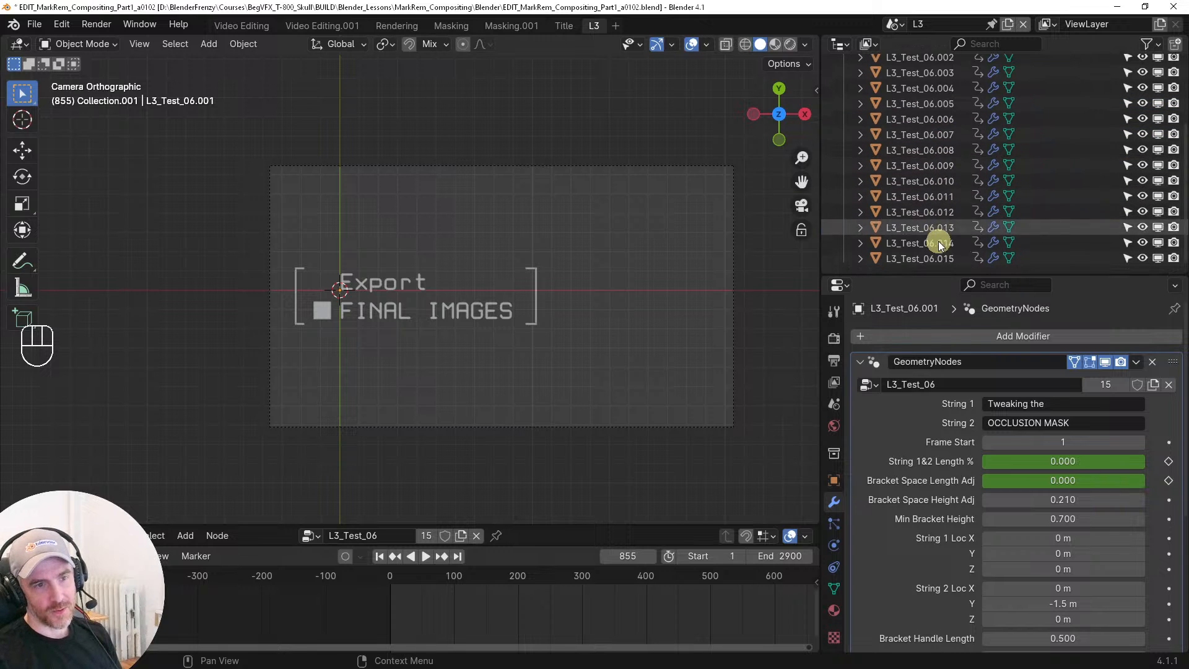
scroll(947, 239, up, 5)
scroll(938, 217, down, 5)
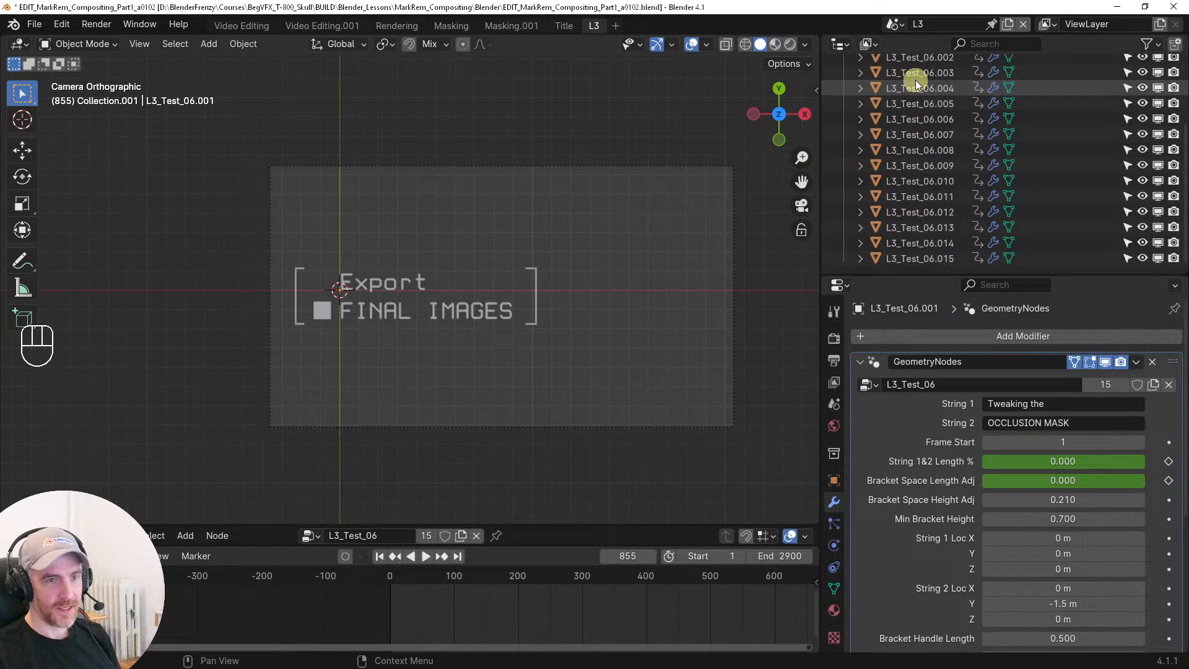
drag(406, 572, 409, 570)
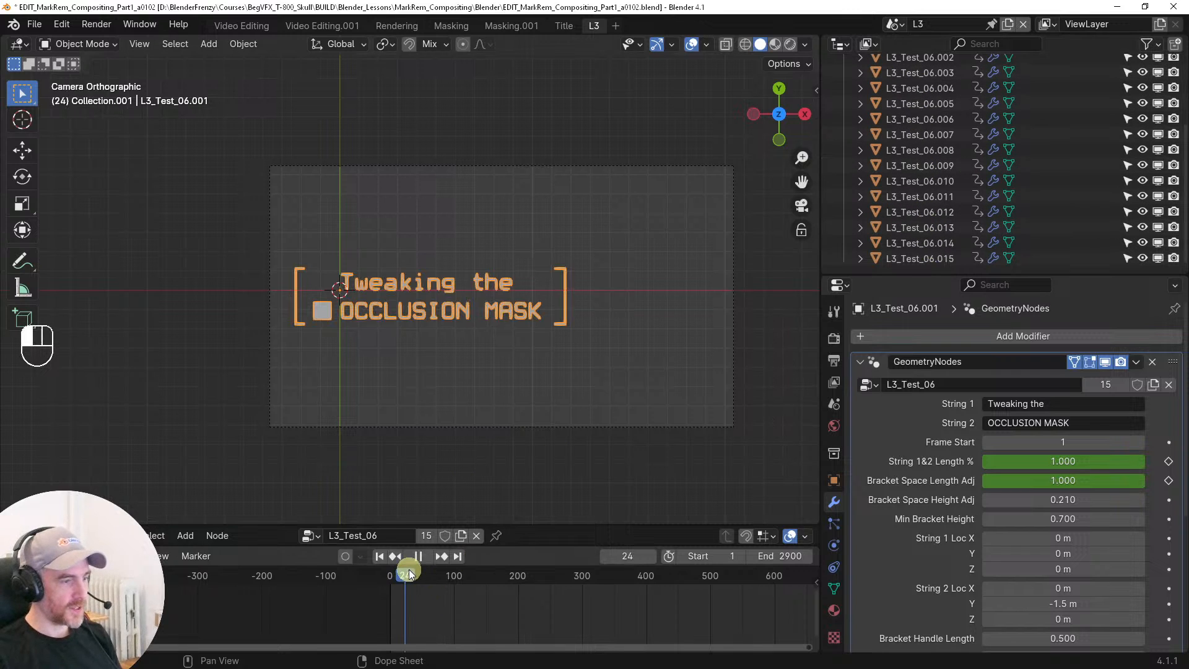
Select L3_Test_06.001 in the Lower Thirds collection and frame its keyframes in the timeline
scroll(937, 125, up, 5)
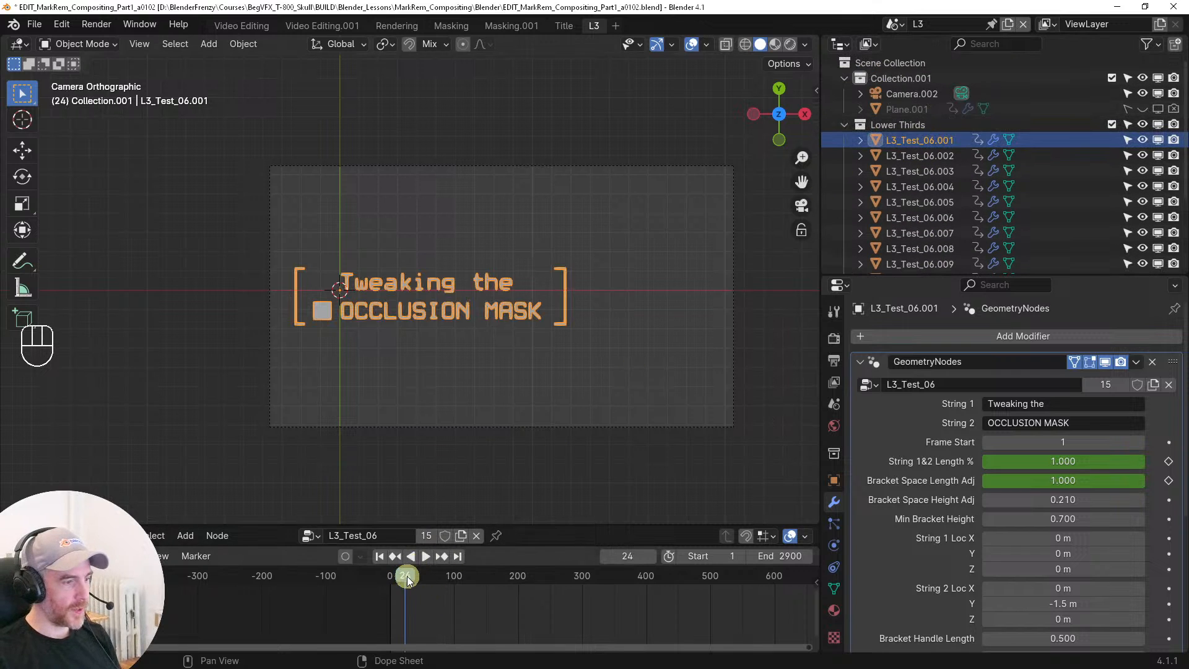
click(936, 137)
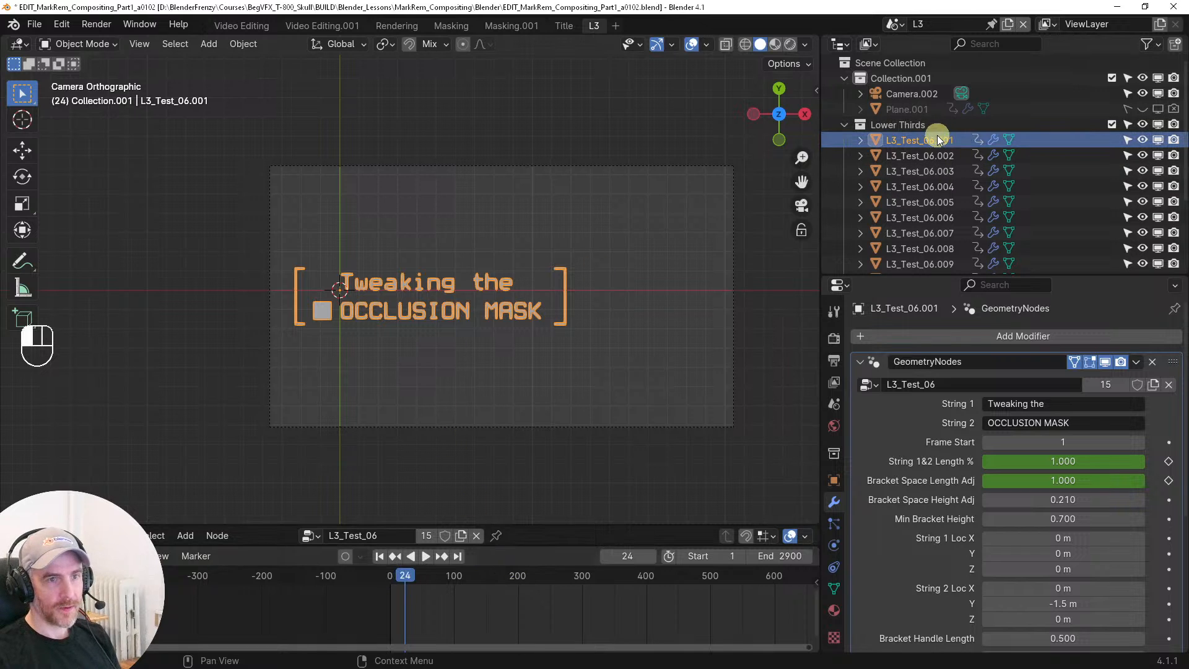
middle_drag(409, 572, 345, 589)
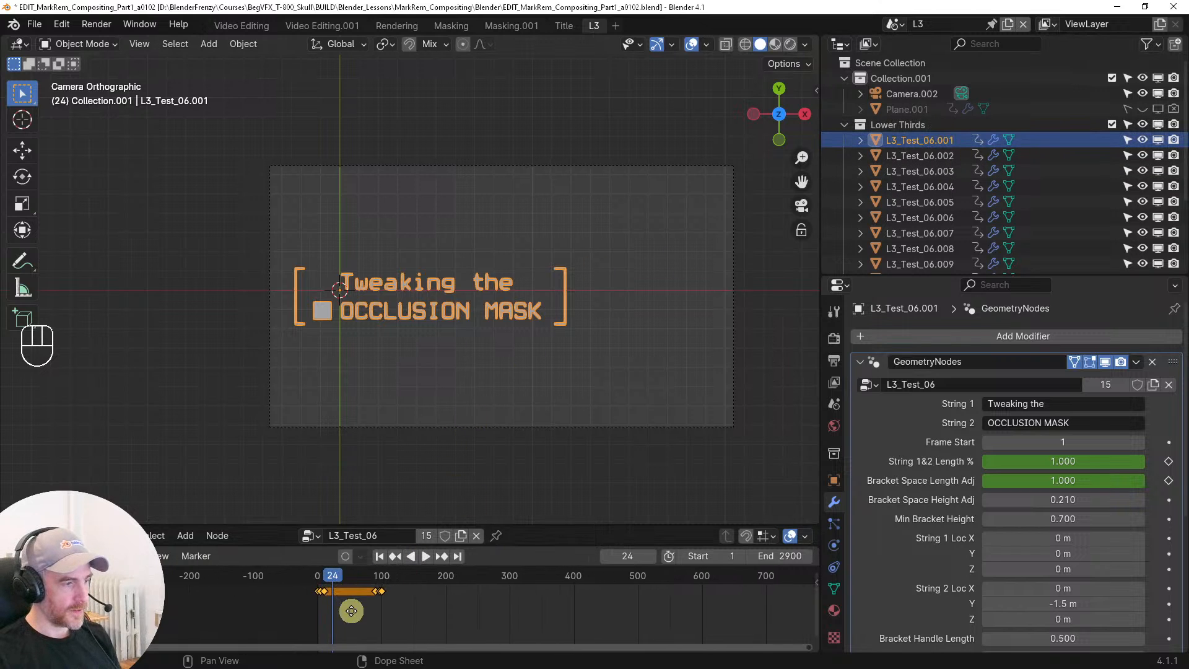
drag(352, 577, 354, 599)
scroll(353, 603, up, 15)
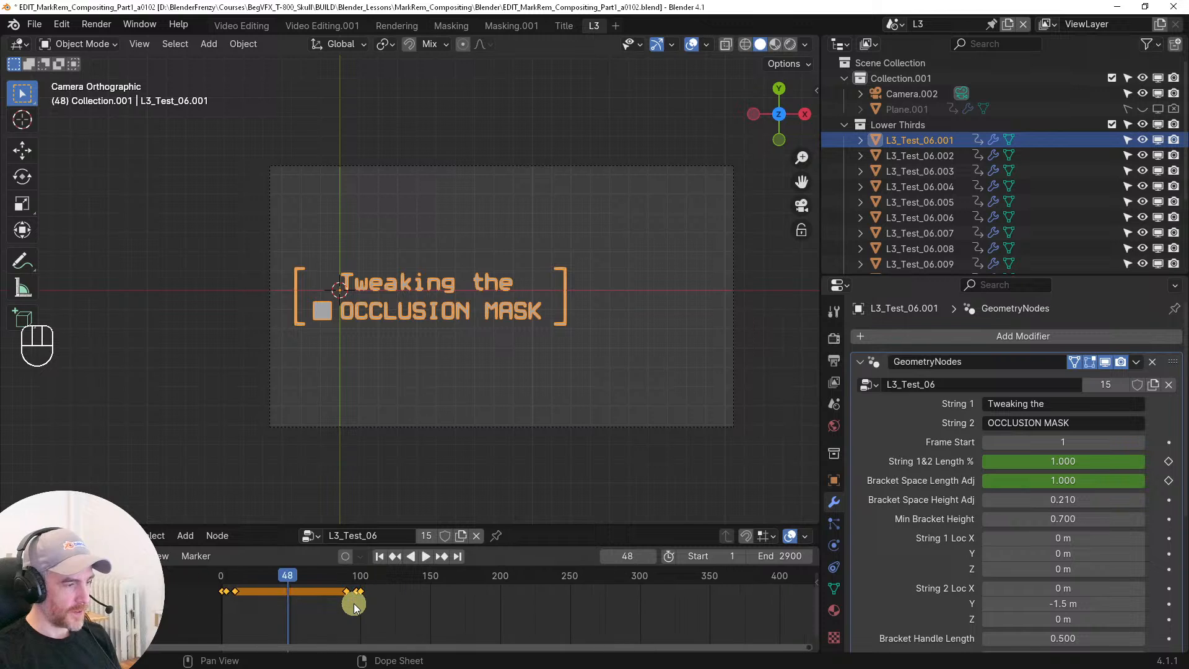
scroll(321, 609, up, 1)
middle_drag(344, 614, 624, 638)
scroll(497, 617, up, 4)
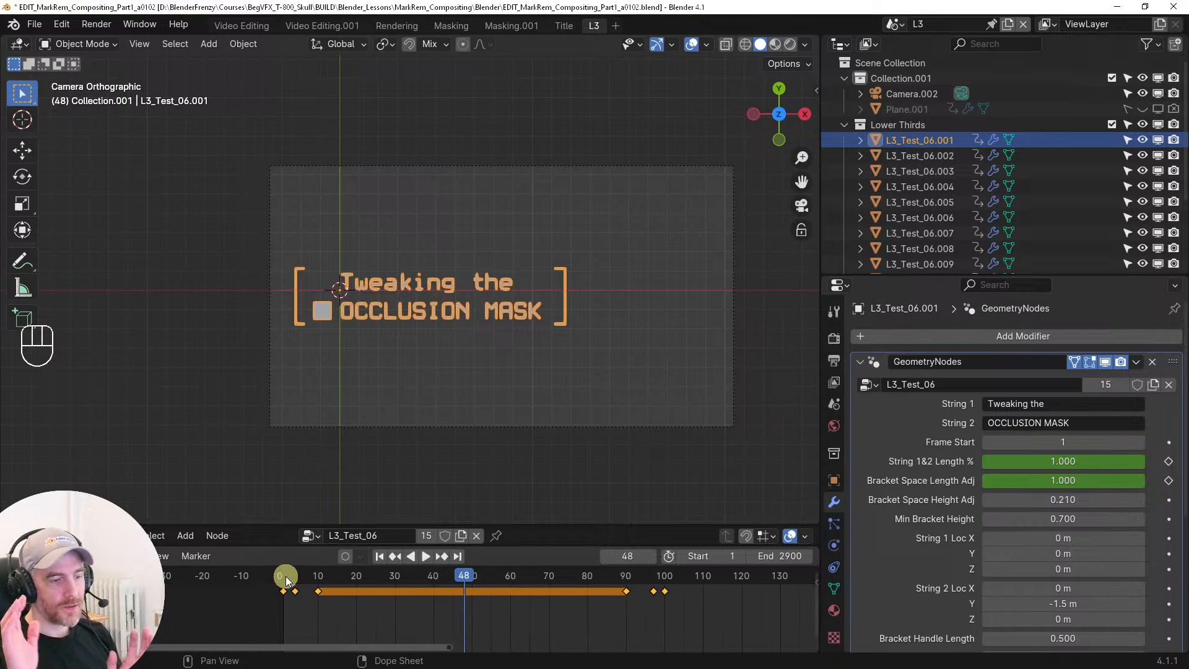
Play and scrub the L3_Test_06.001 animation between frames 1 and 101 to review how the title animates
click(664, 578)
drag(664, 578, 284, 579)
key(space)
key(space)
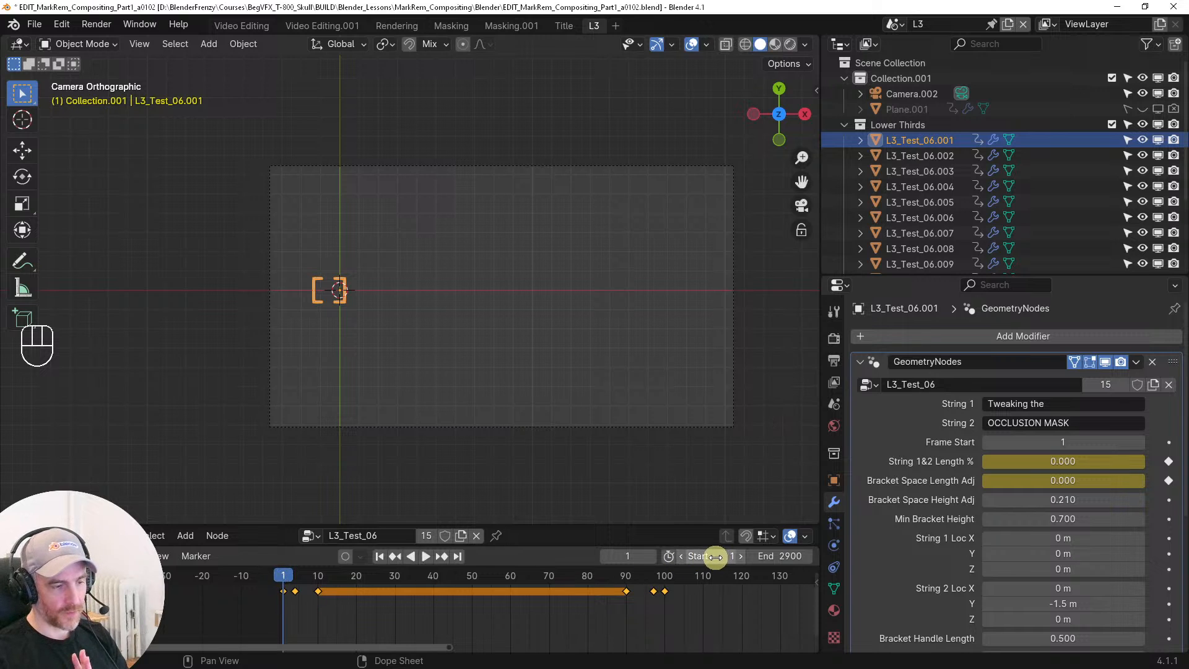
key(space)
click(664, 577)
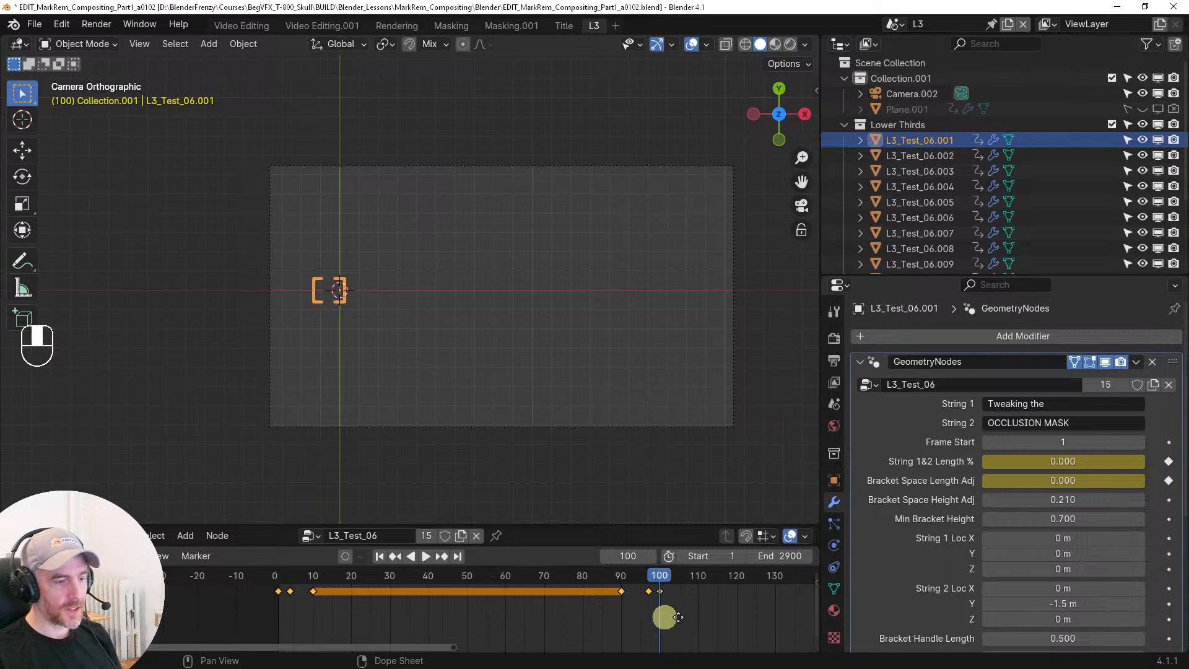
middle_drag(690, 616, 522, 621)
key(Right)
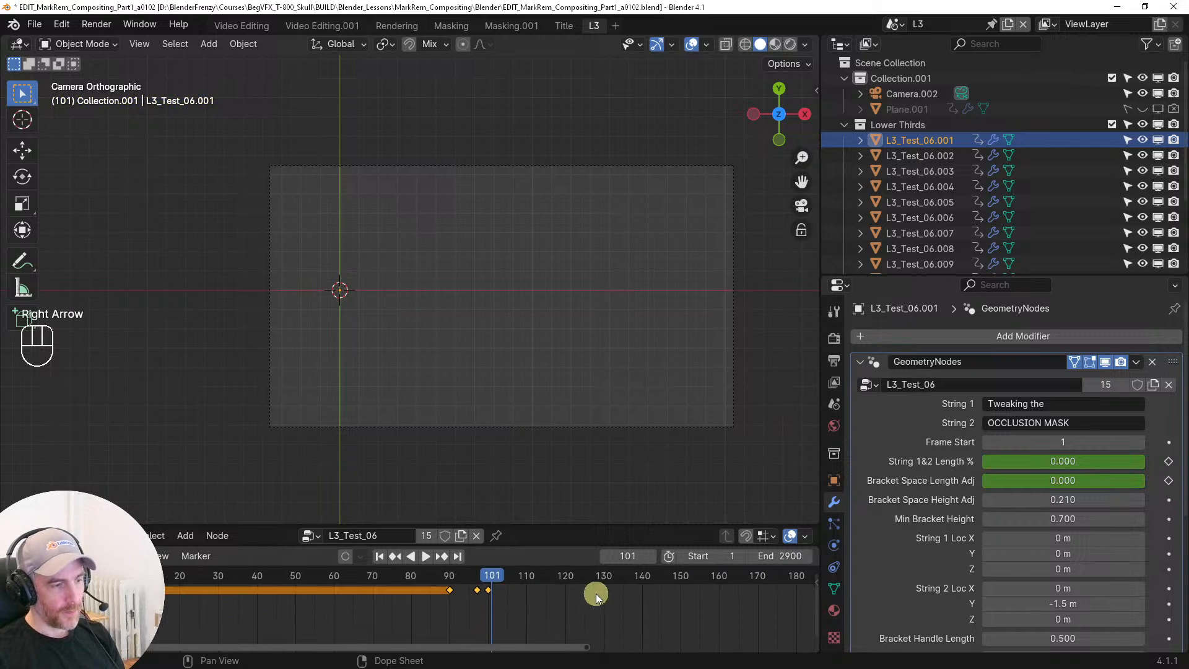
Go to frame 201 and inspect the keyframe range of L3_Test_06.002
middle_drag(600, 595, 414, 607)
scroll(414, 607, down, 3)
middle_drag(600, 604, 543, 599)
click(567, 573)
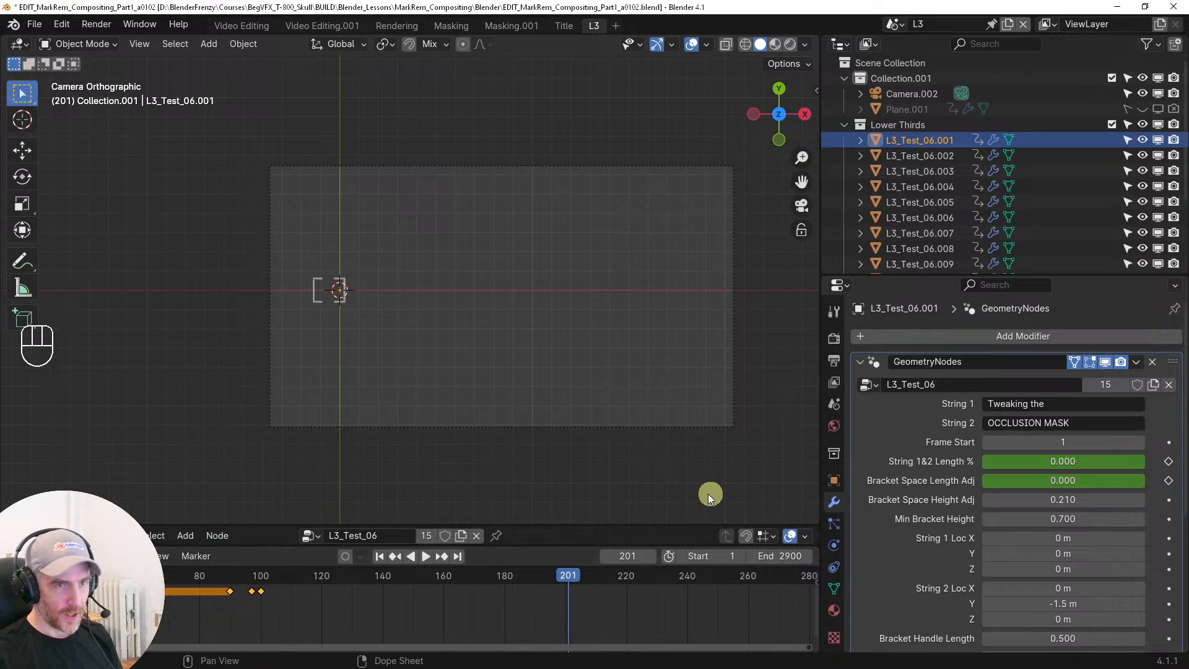
click(919, 156)
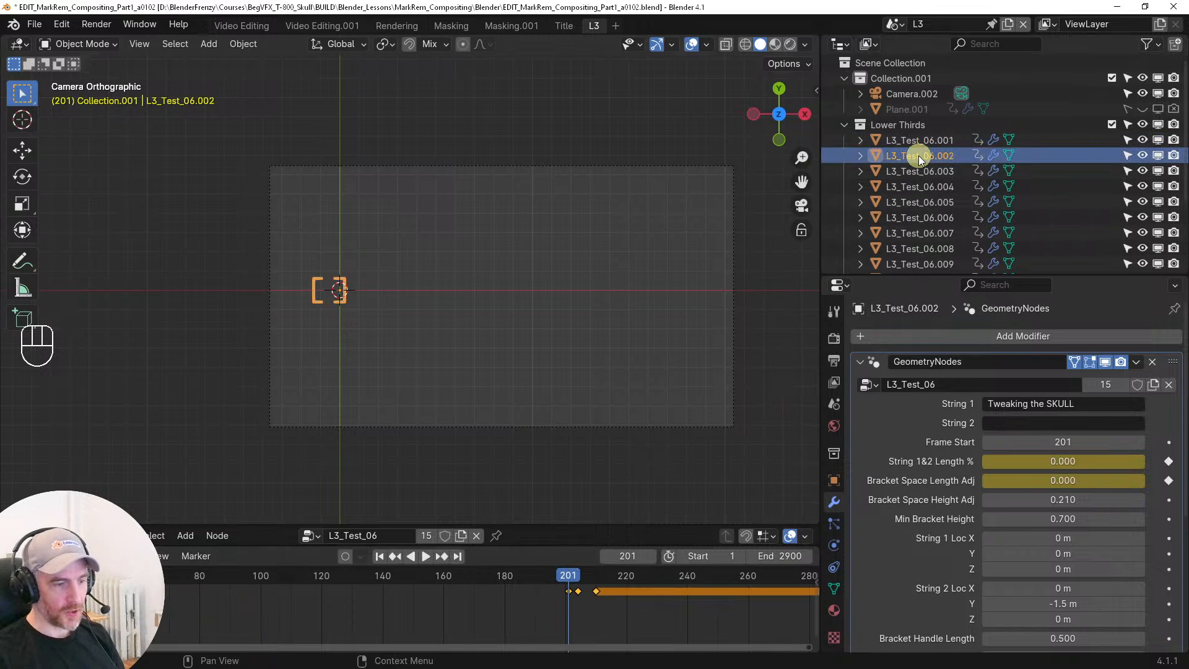
scroll(712, 613, down, 2)
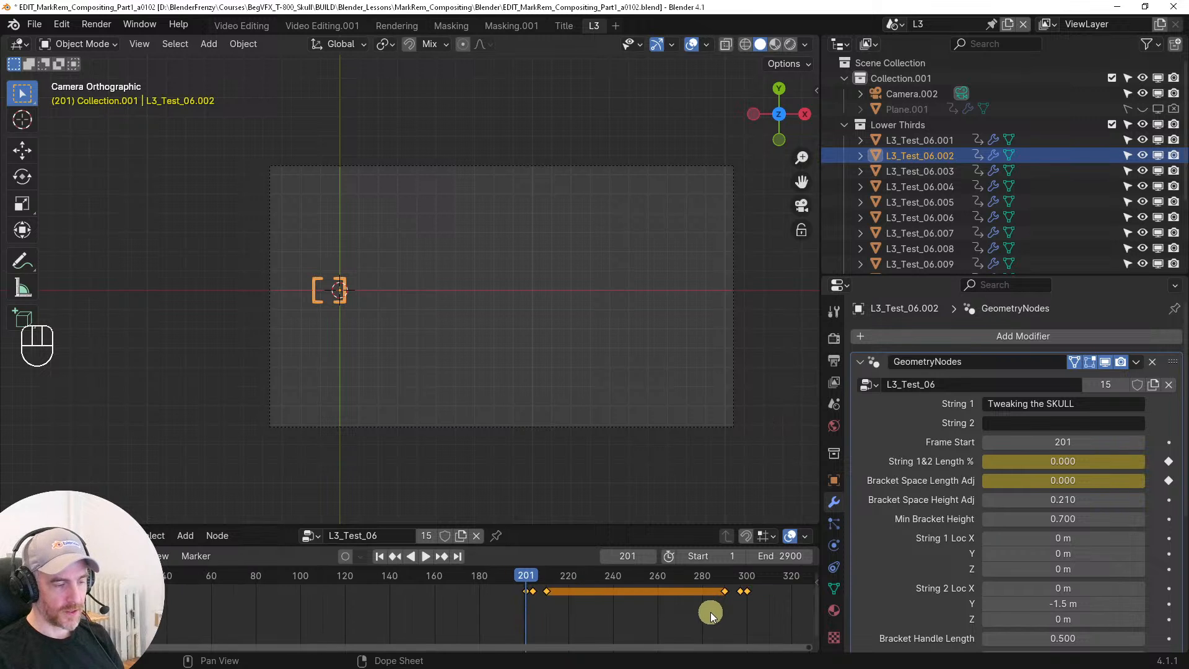
scroll(644, 612, down, 5)
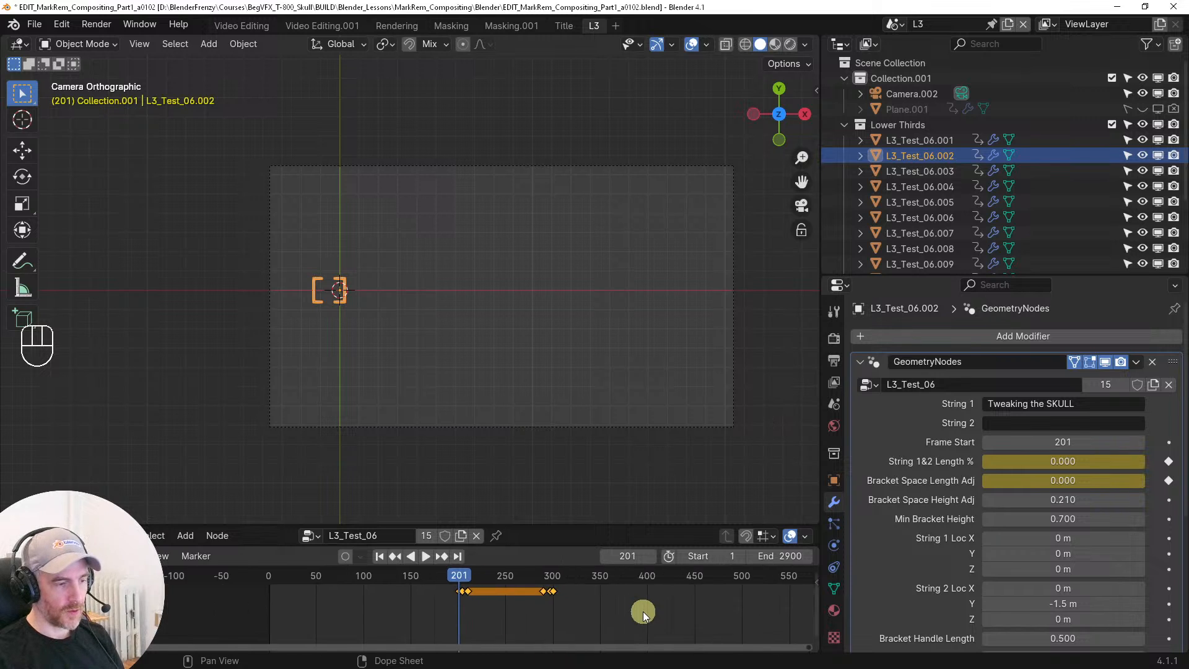
Go through the lower-third objects L3_Test_06.001 to L3_Test_06.004 to compare their text strings and start frames
click(903, 171)
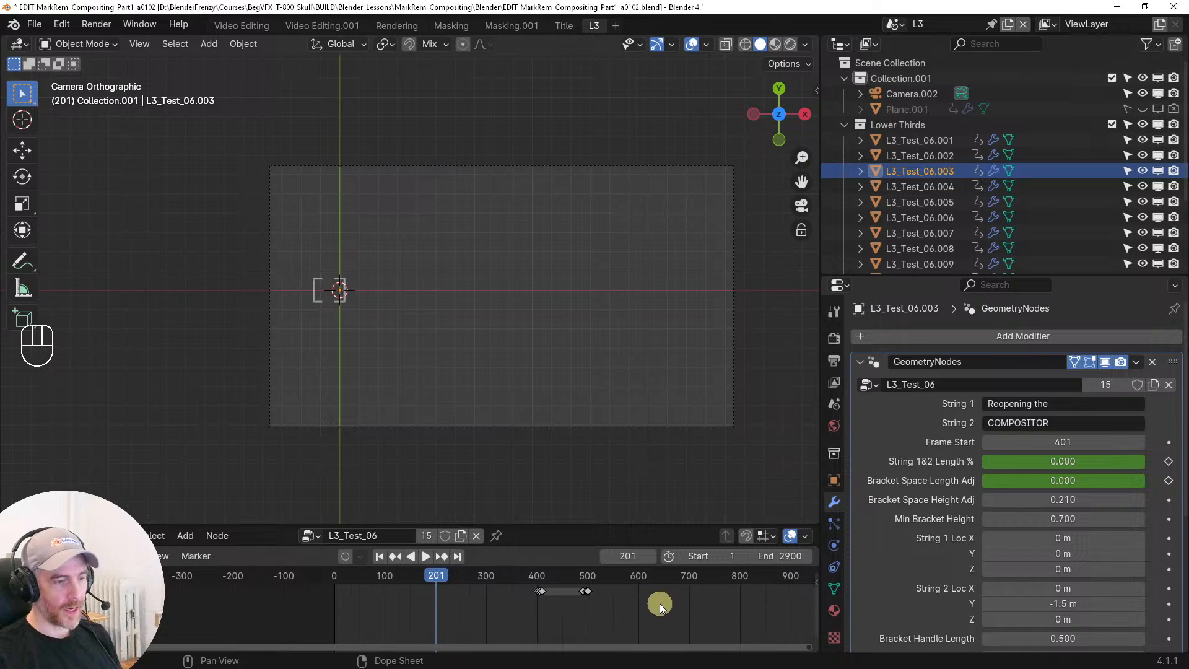
scroll(666, 600, down, 2)
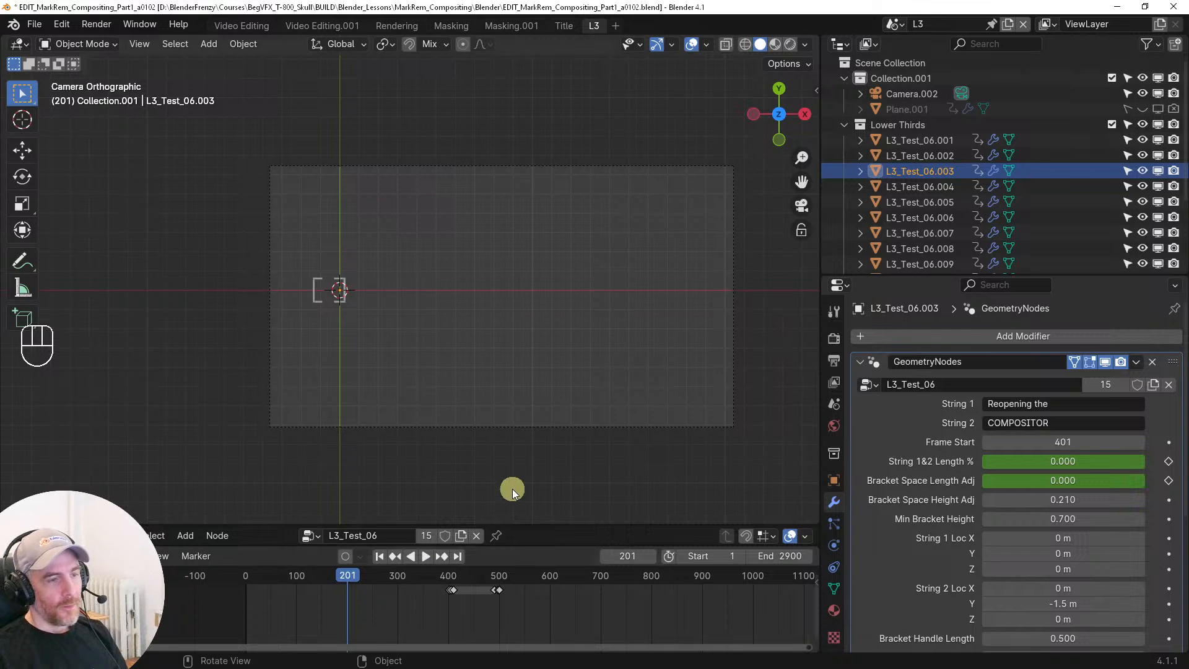
click(934, 141)
click(931, 156)
click(931, 171)
click(929, 186)
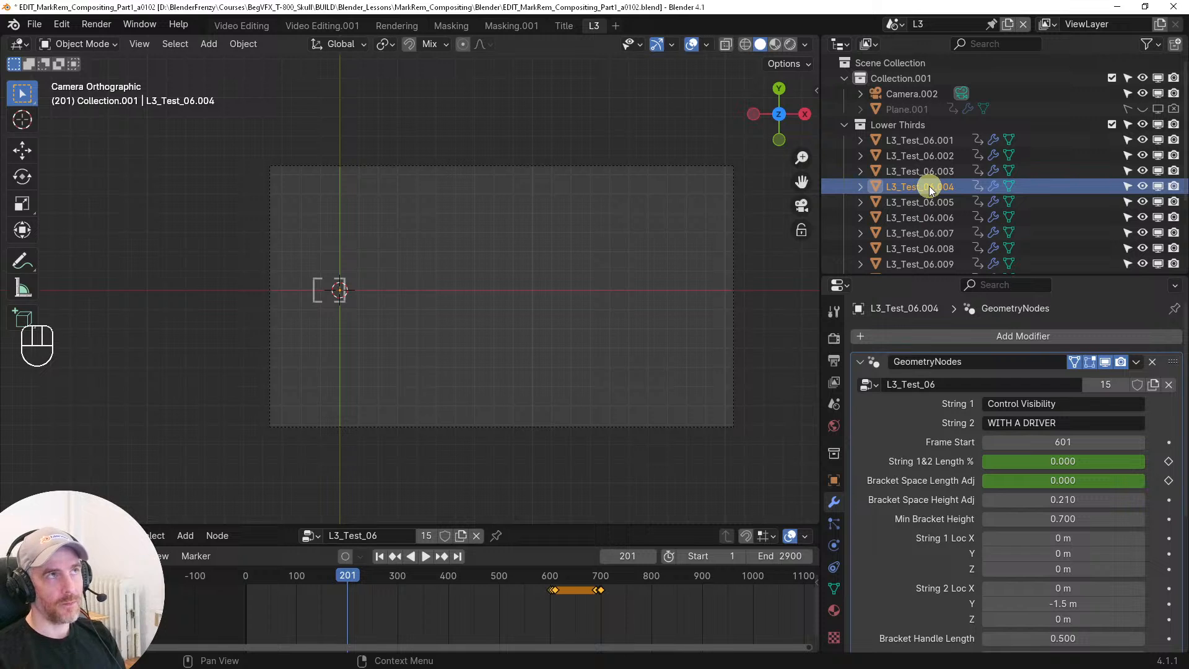
In the Video Editing workspace, move the L3.002 strip and its rednoise strip back in time to just after the TS - Recap marker
click(244, 25)
scroll(440, 559, down, 8)
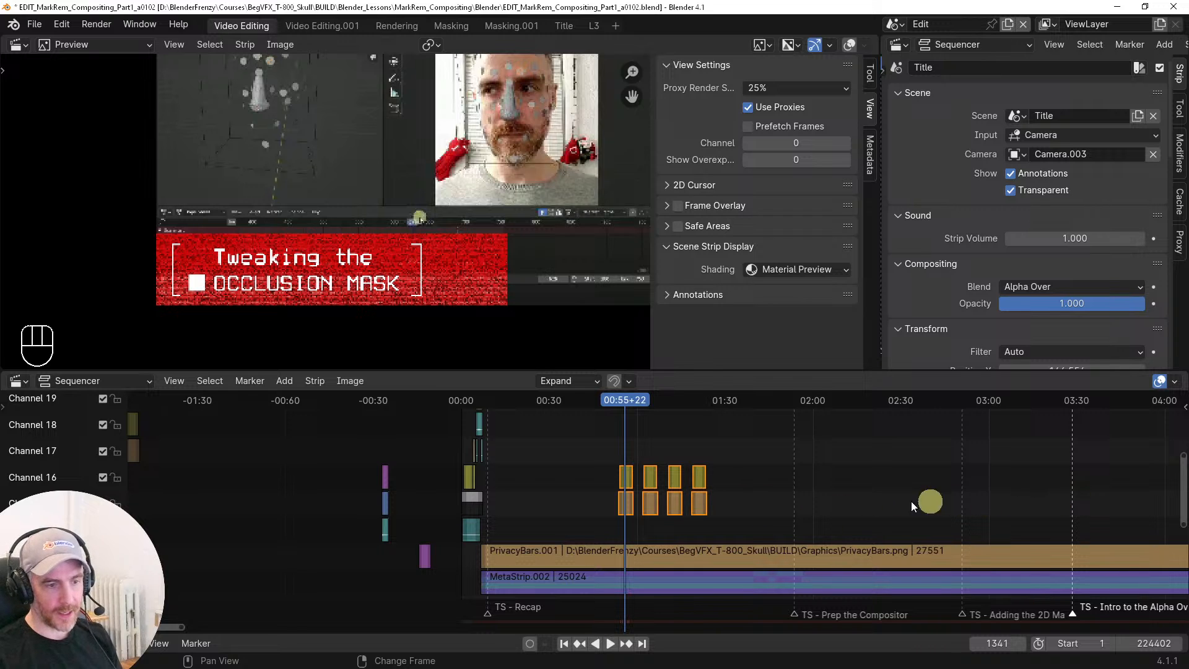
scroll(594, 485, up, 6)
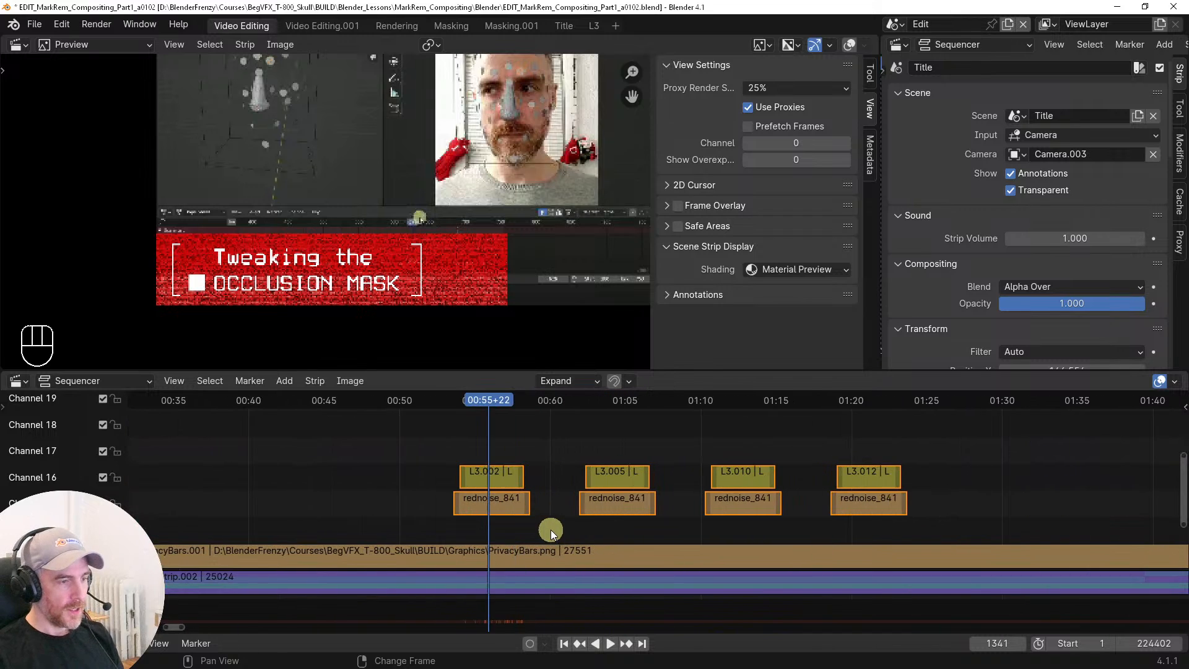
scroll(521, 531, down, 1)
middle_drag(510, 509, 676, 492)
drag(675, 448, 749, 501)
key(g)
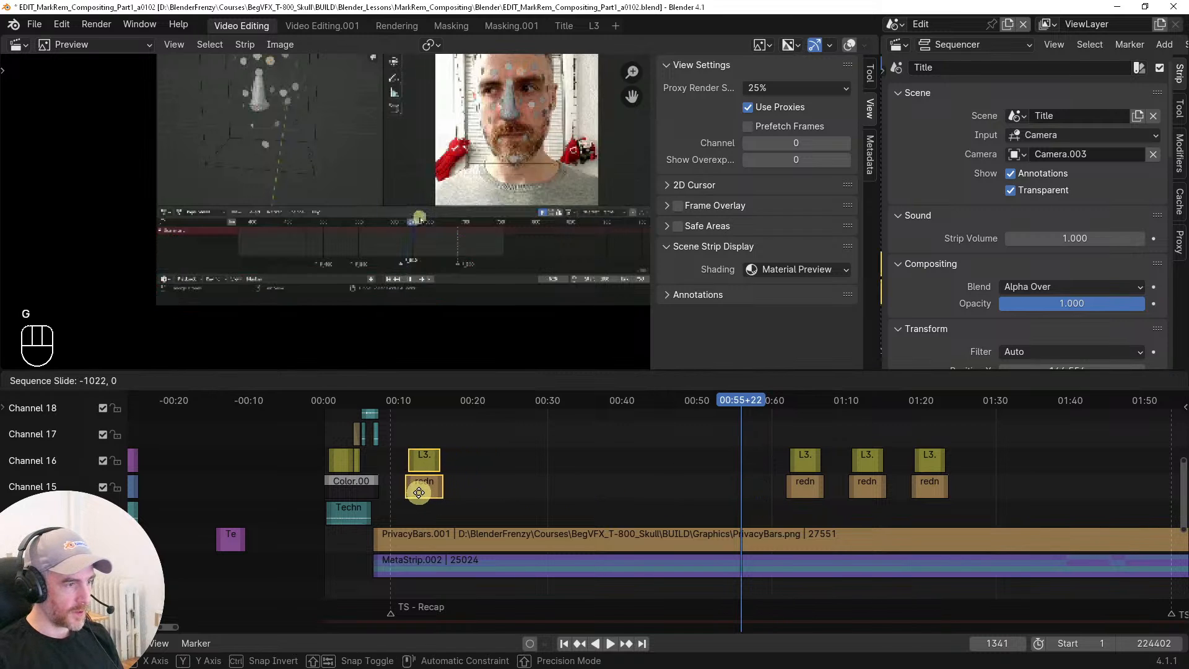
click(399, 512)
Jump the playhead to the TS - Recap marker and inspect the shortcut options of the Jump to Next Marker command
key(j)
middle_drag(444, 519, 556, 523)
click(260, 385)
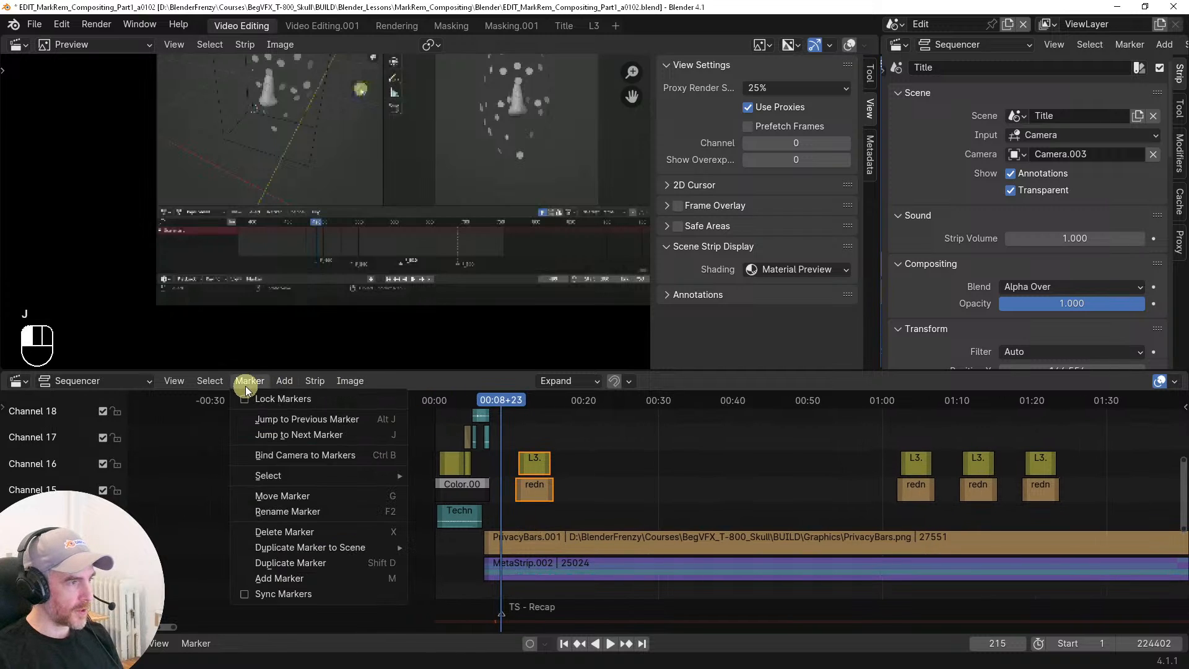
right_click(359, 436)
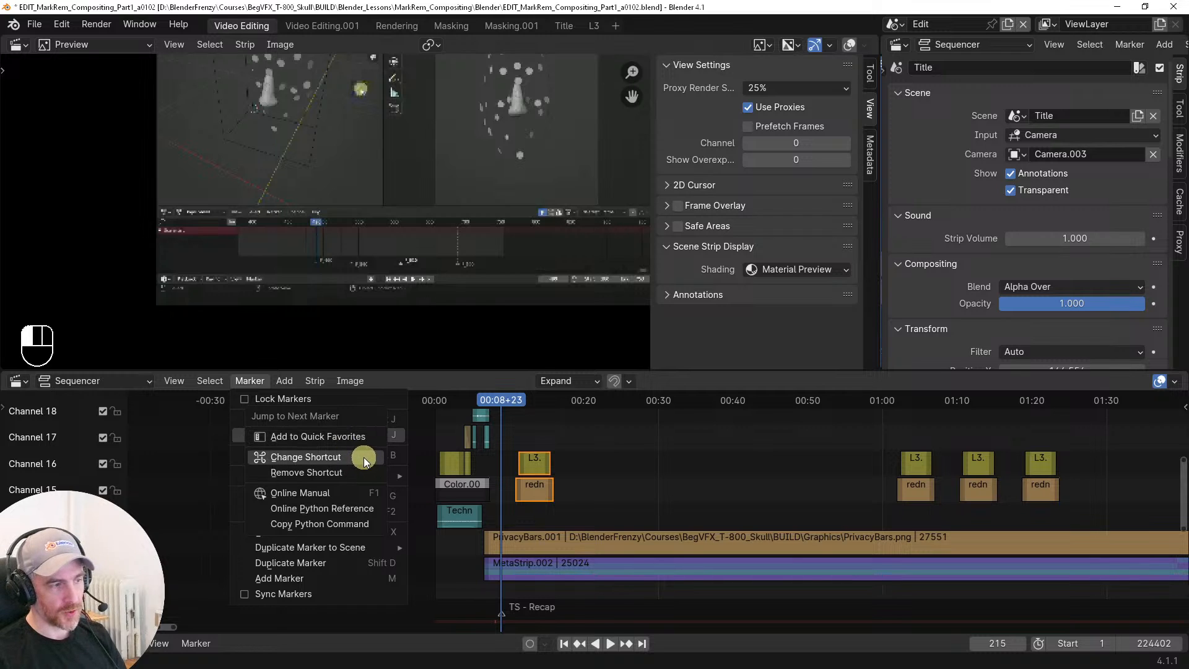
click(368, 437)
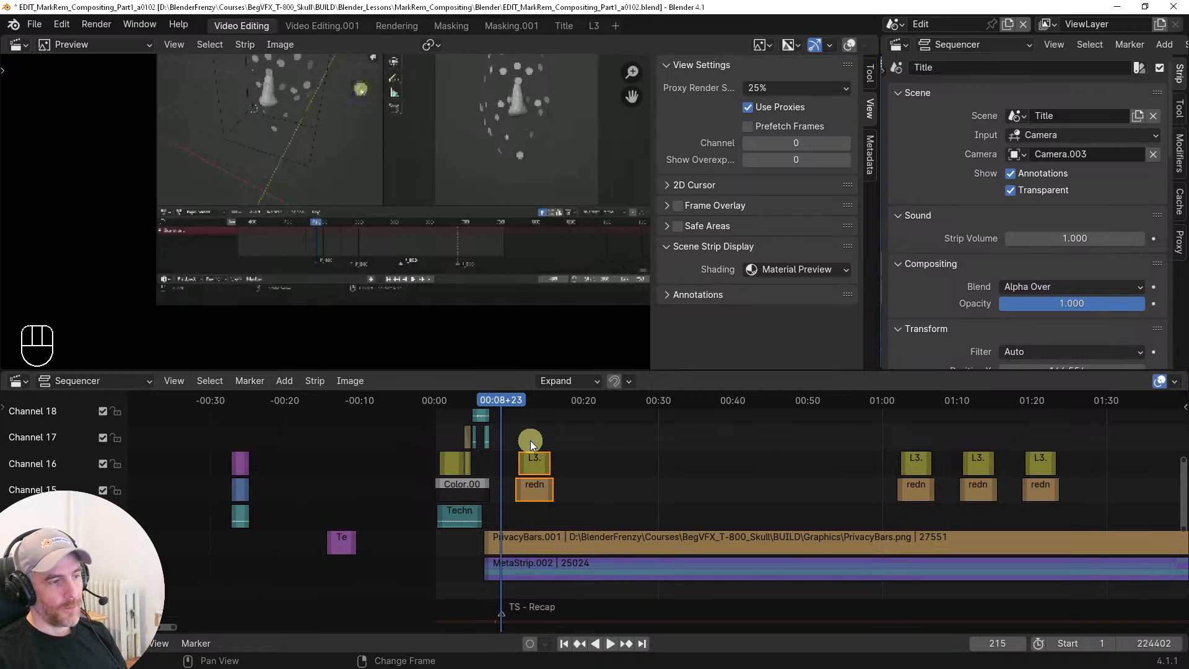
Snap the L3.002 and rednoise strips so the noise strip starts at the TS - Recap marker, and preview frame 277
middle_drag(509, 493, 594, 503)
ctrl+middle_drag(594, 503, 643, 530)
ctrl+middle_drag(525, 496, 531, 481)
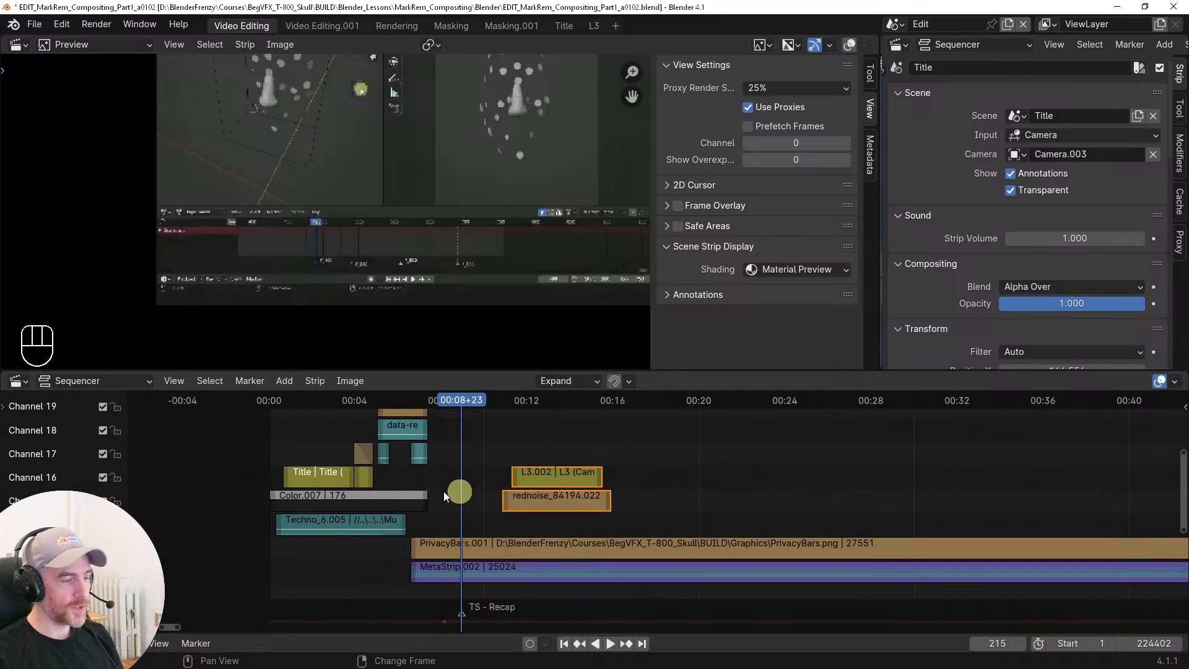
key(g)
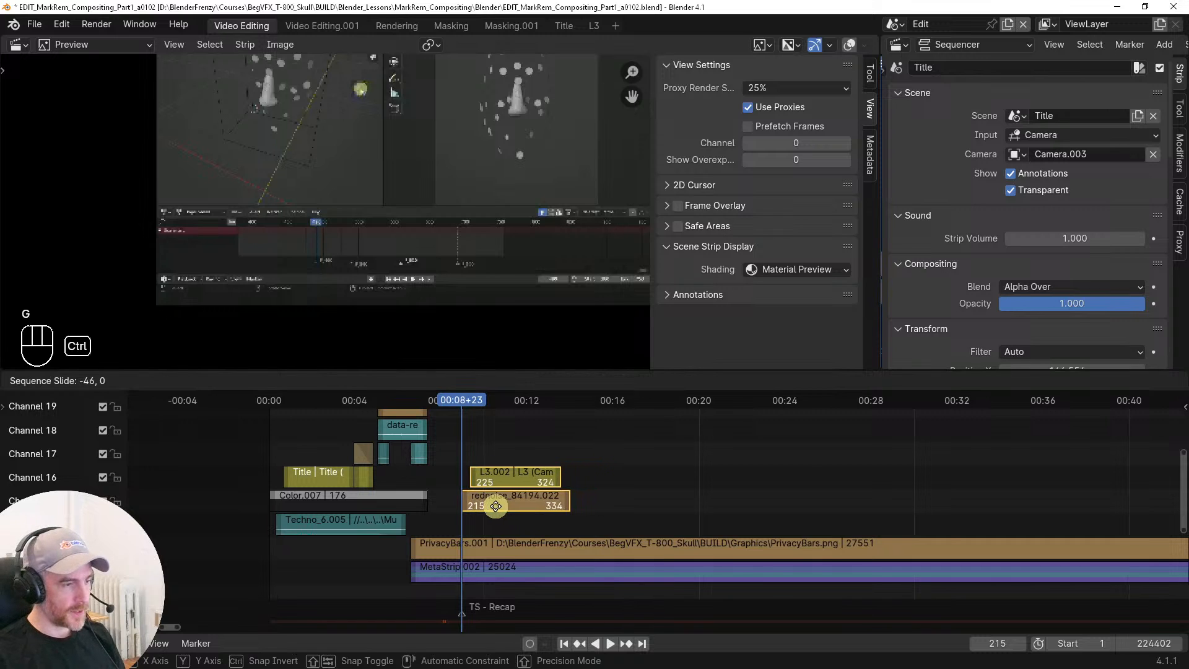
click(495, 506)
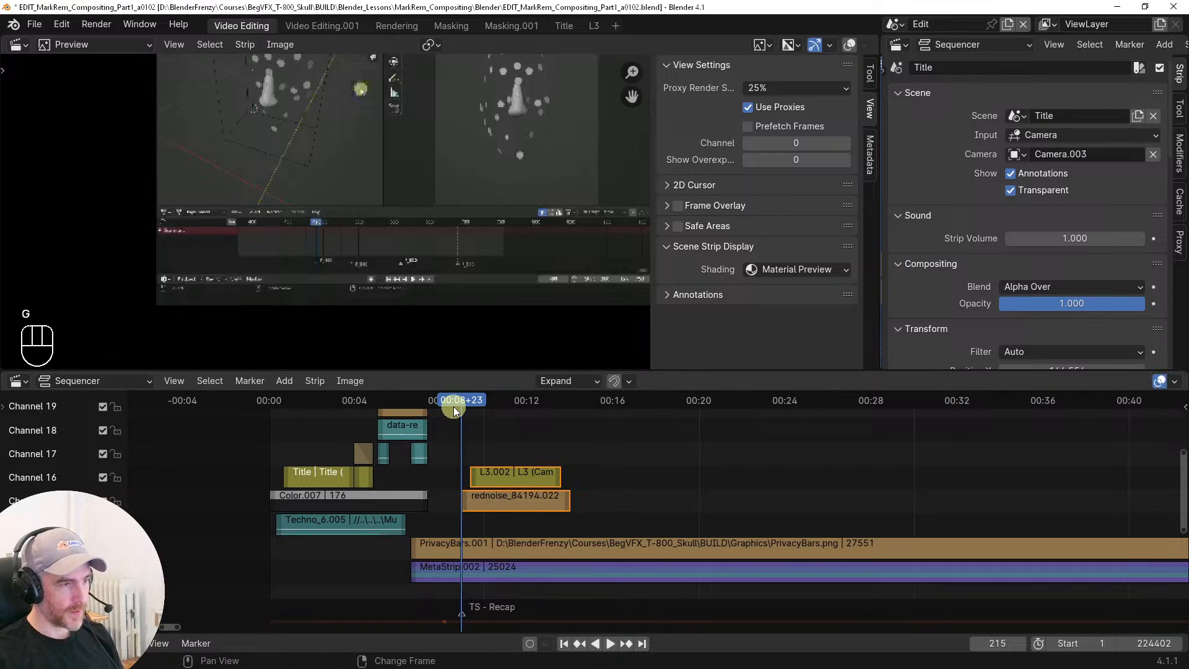
drag(462, 399, 517, 406)
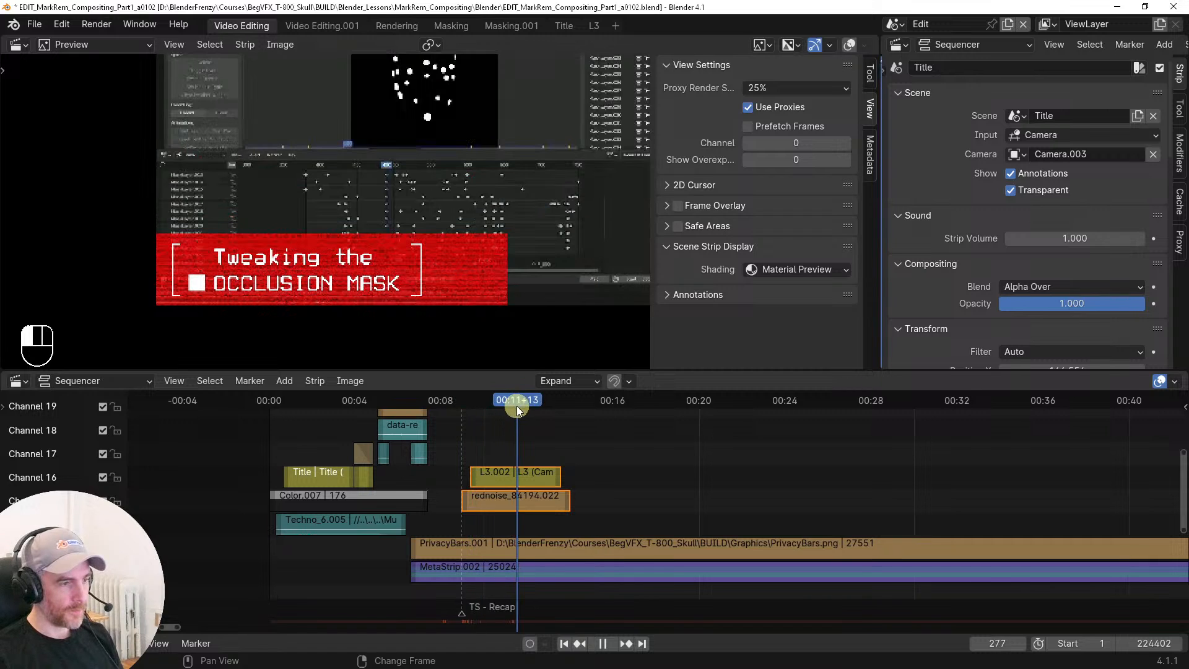
Select the L3.002 strip, and in the L3 workspace select L3_Test_06.001 and go to frame 53
click(507, 476)
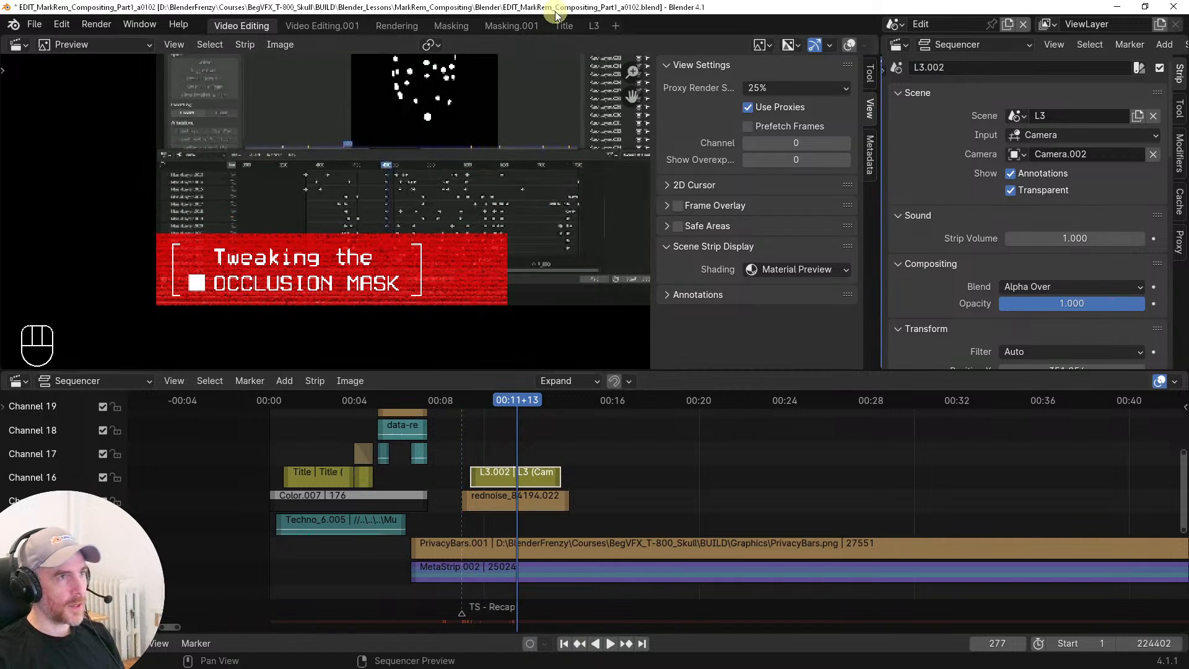
click(594, 25)
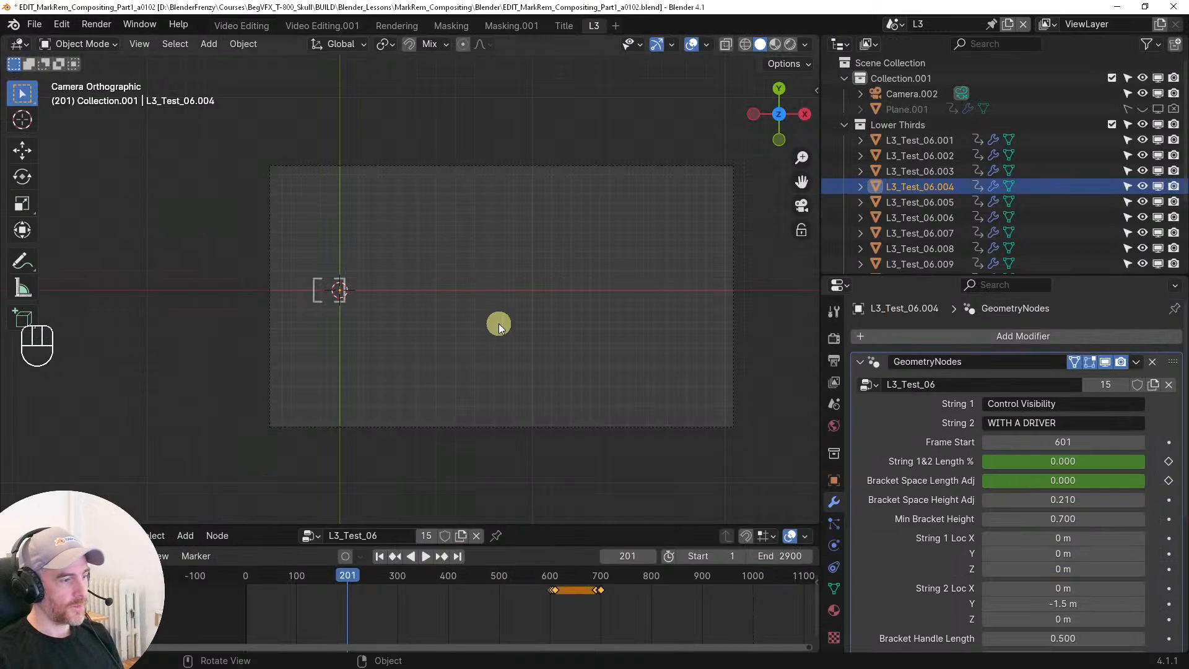
click(937, 142)
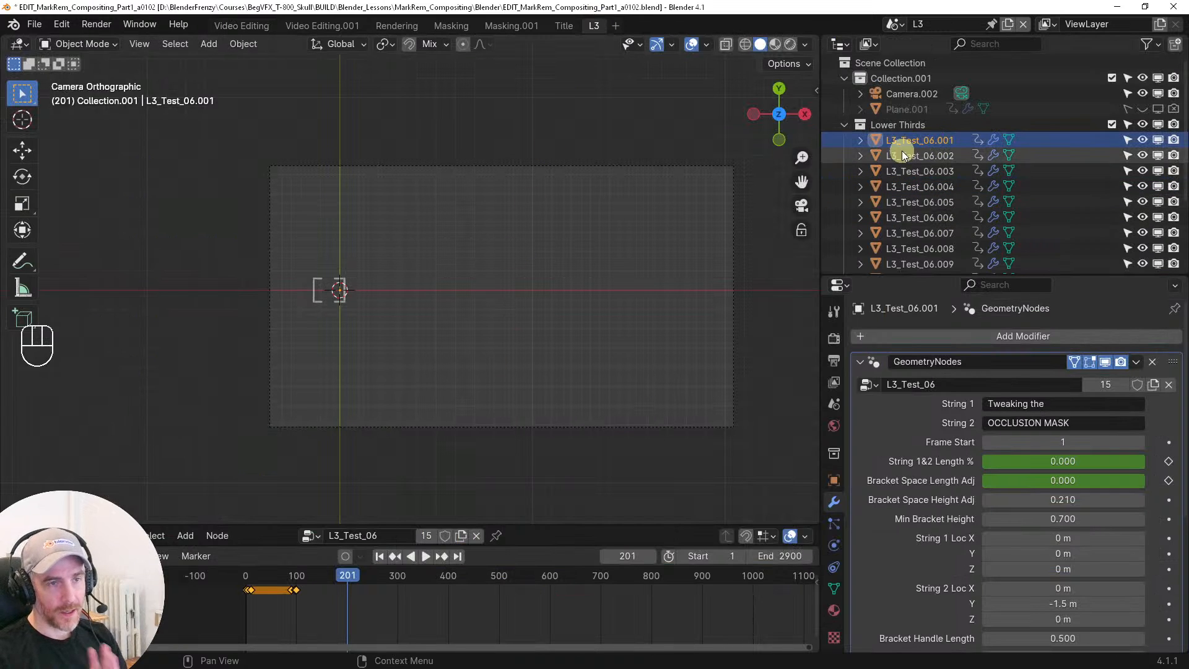
click(273, 577)
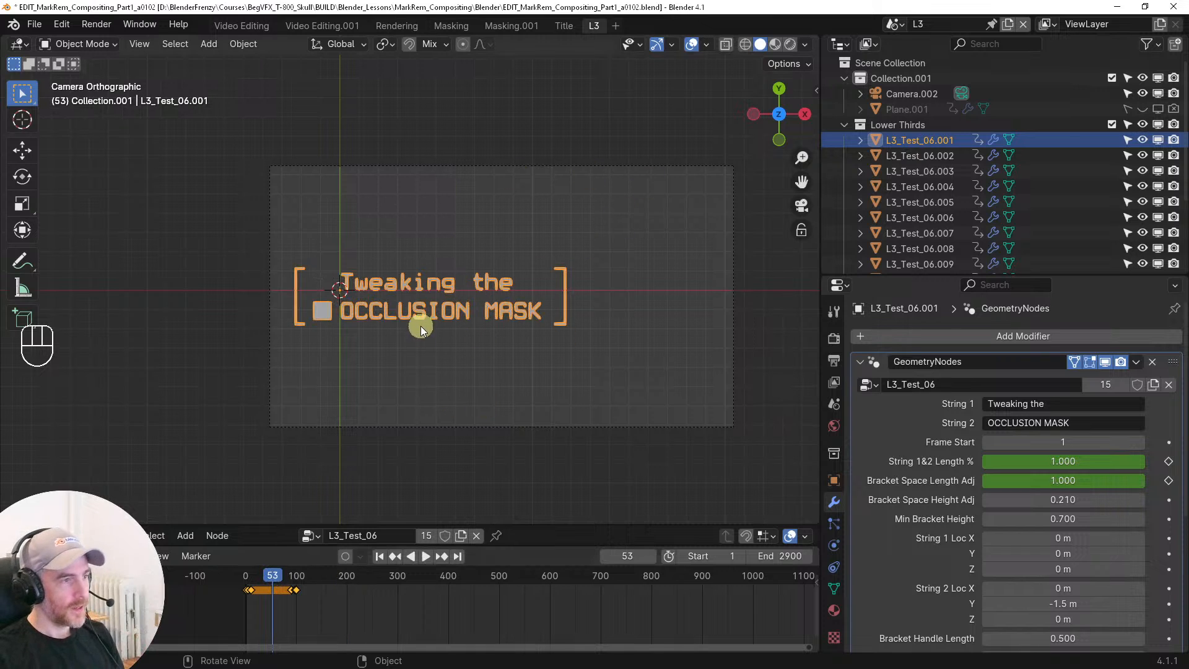
Display the lower-third title in Material Preview shading with the viewport overlays hidden
click(774, 44)
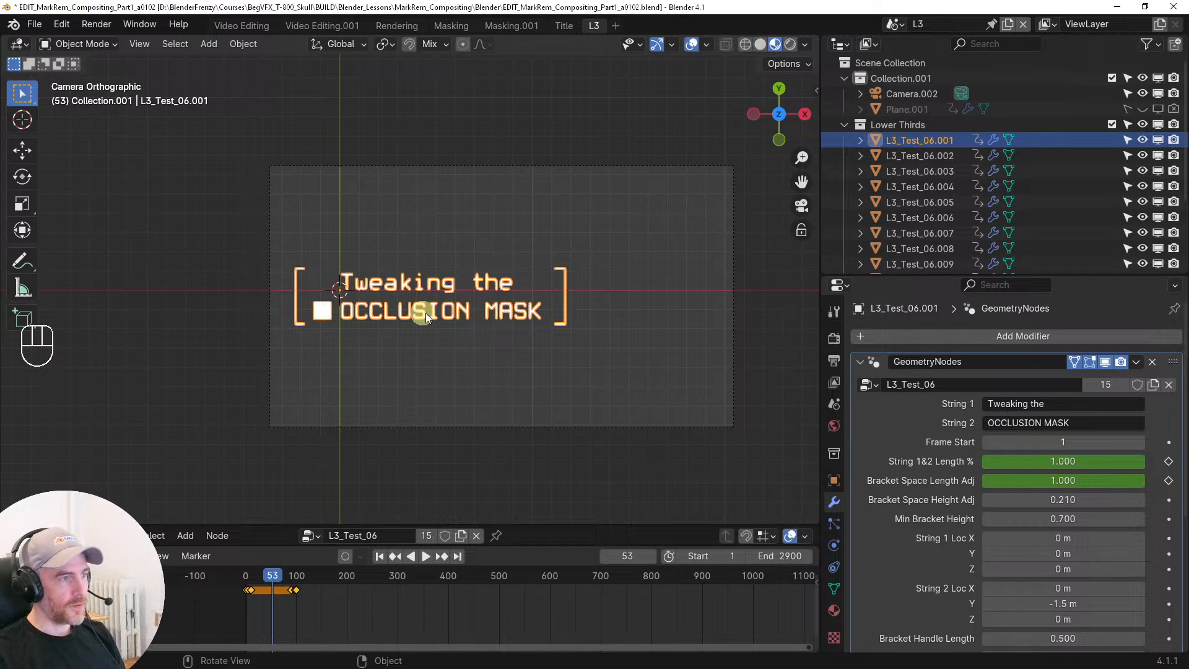
click(691, 44)
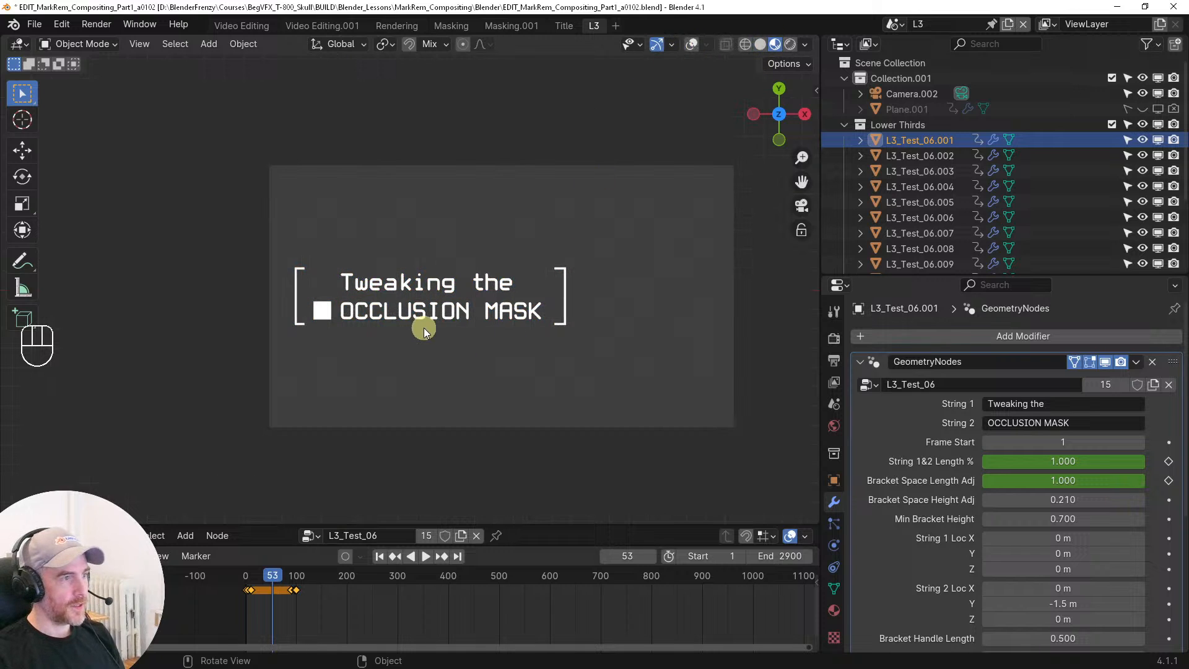
scroll(425, 313, up, 2)
shift+middle_drag(612, 346, 564, 351)
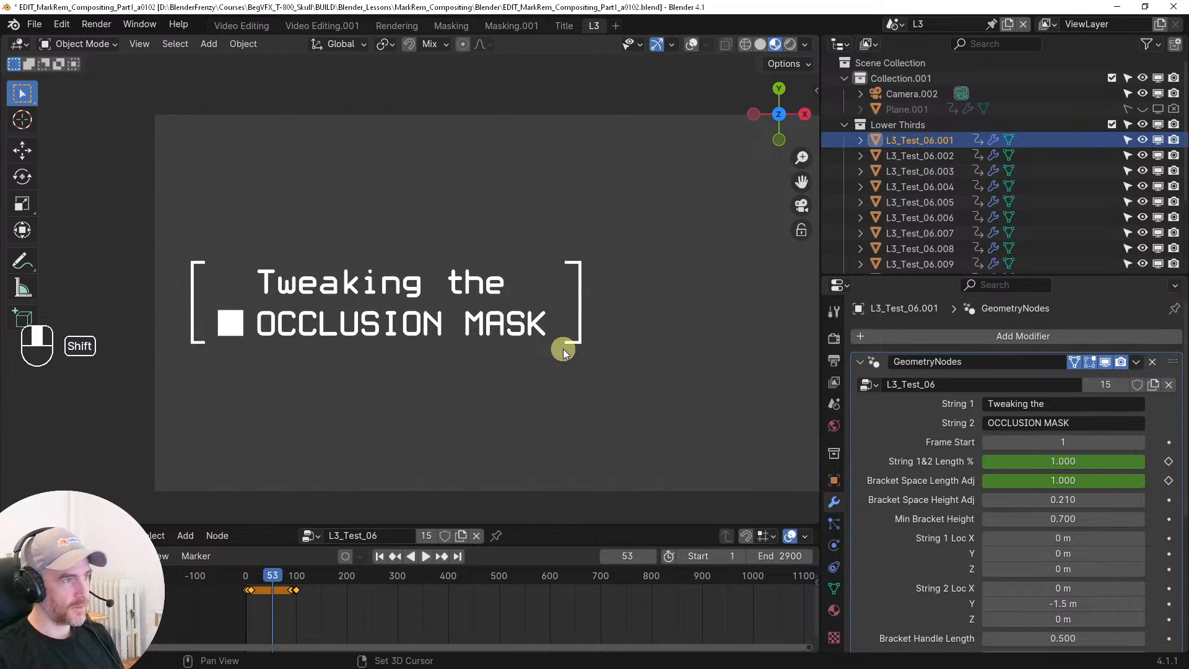
Set String 1 of L3_Test_06.001 to RECAP and clear String 2 in its Geometry Nodes modifier
click(1049, 406)
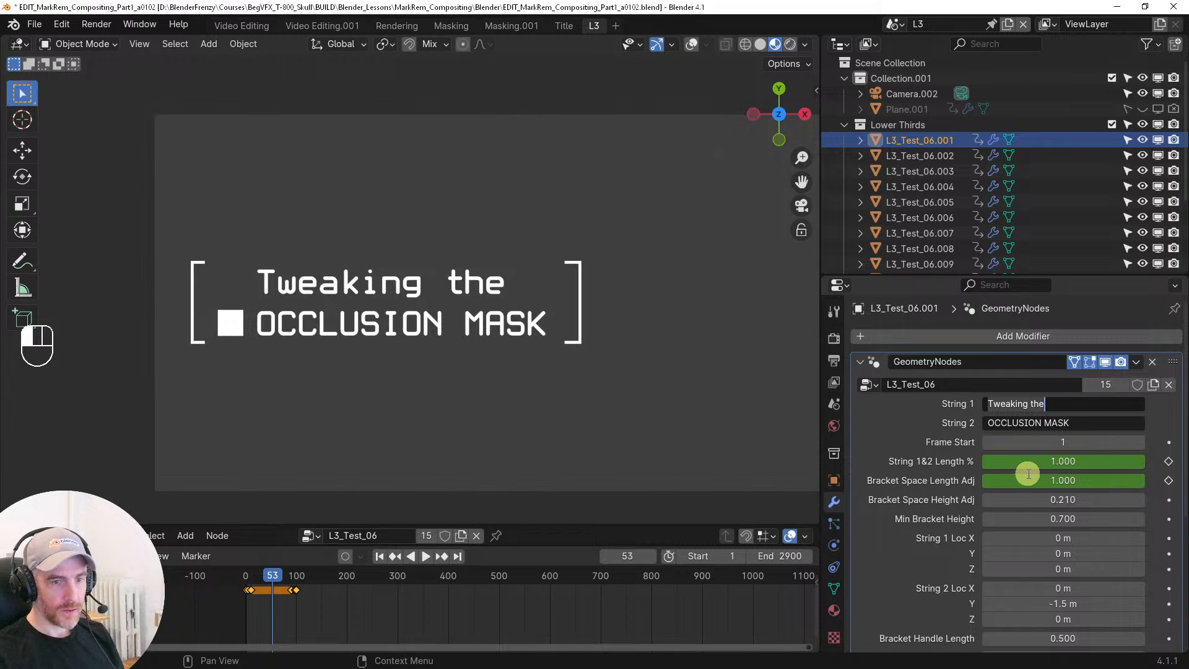
click(951, 440)
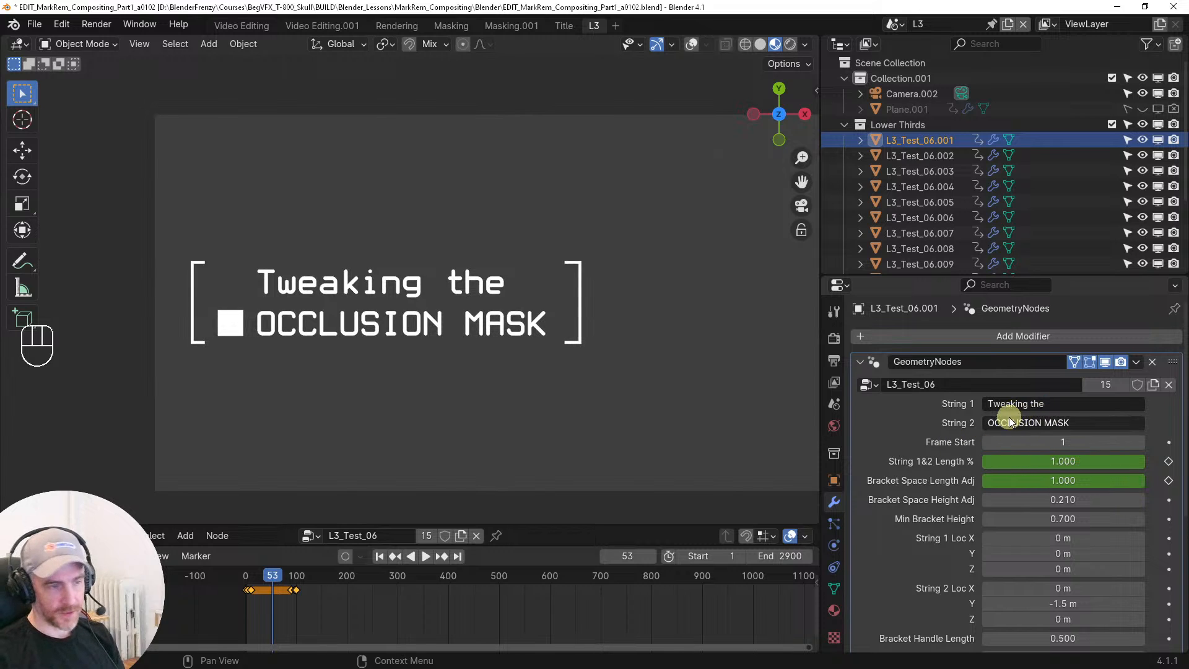
click(1052, 403)
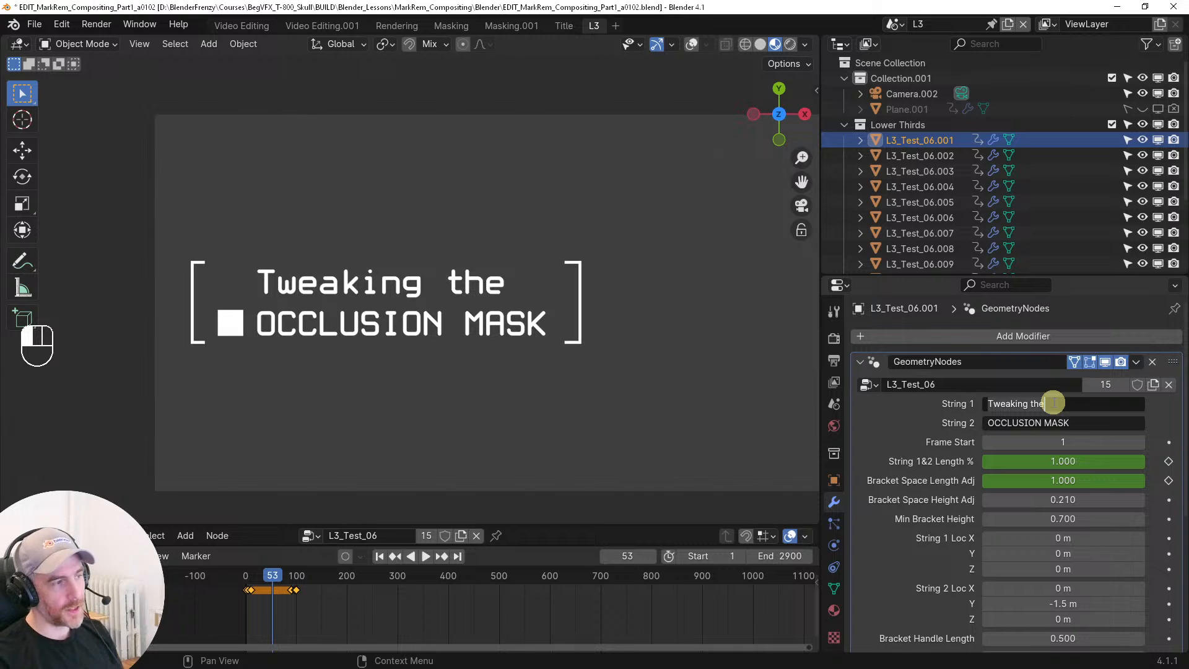
key(shift+Home)
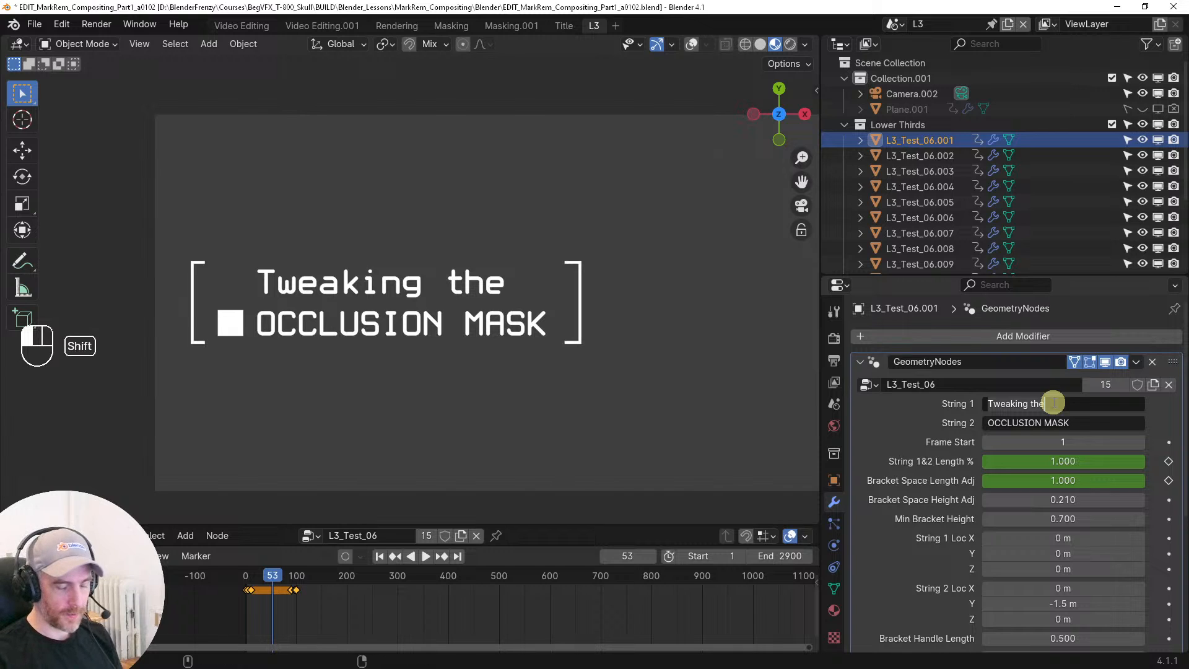
text(RECAP)
key(Tab)
key(BackSpace)
key(Return)
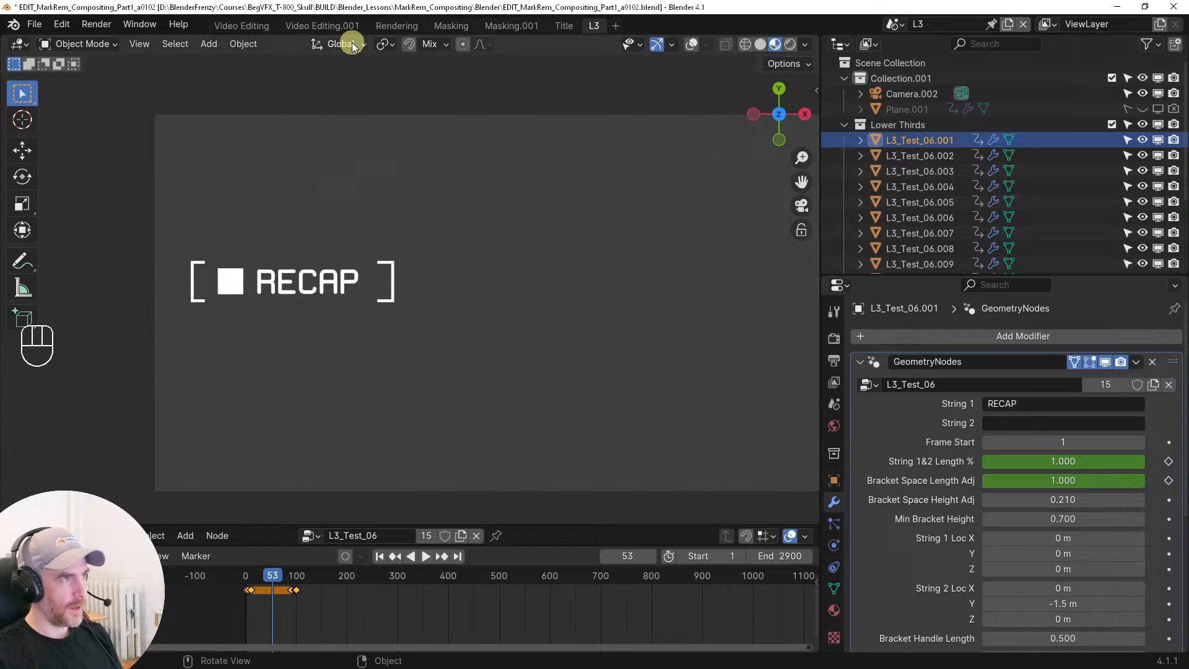
In the Video Editing workspace, refresh the preview and set its proxy render size to 100%
click(241, 26)
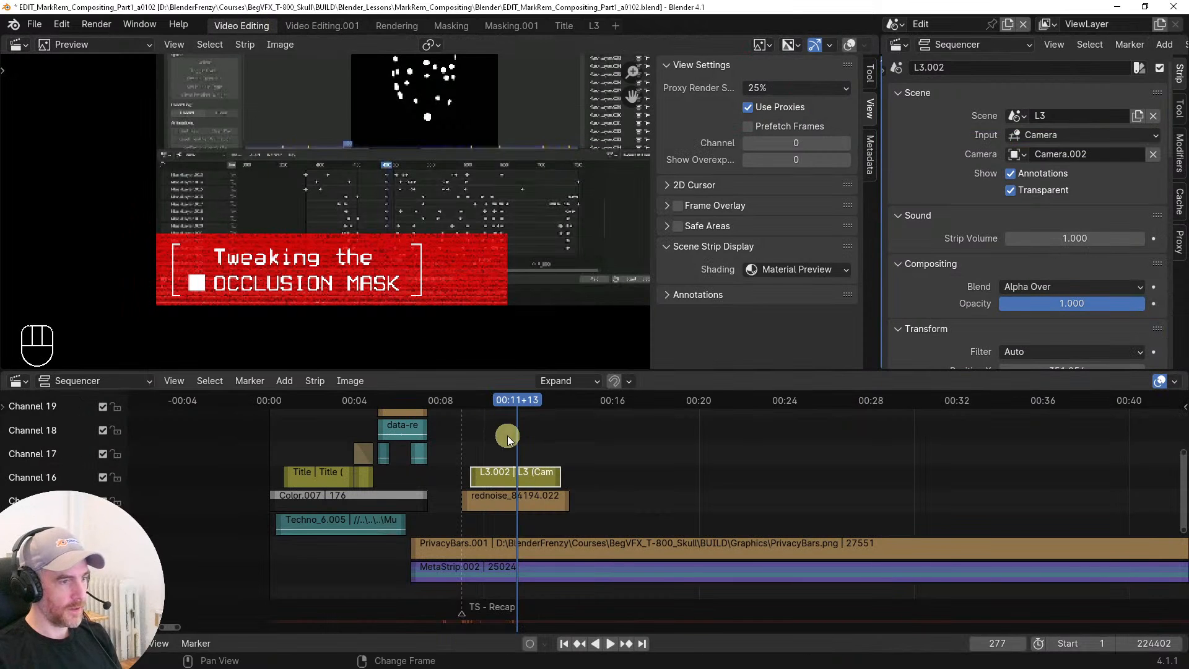
key(r)
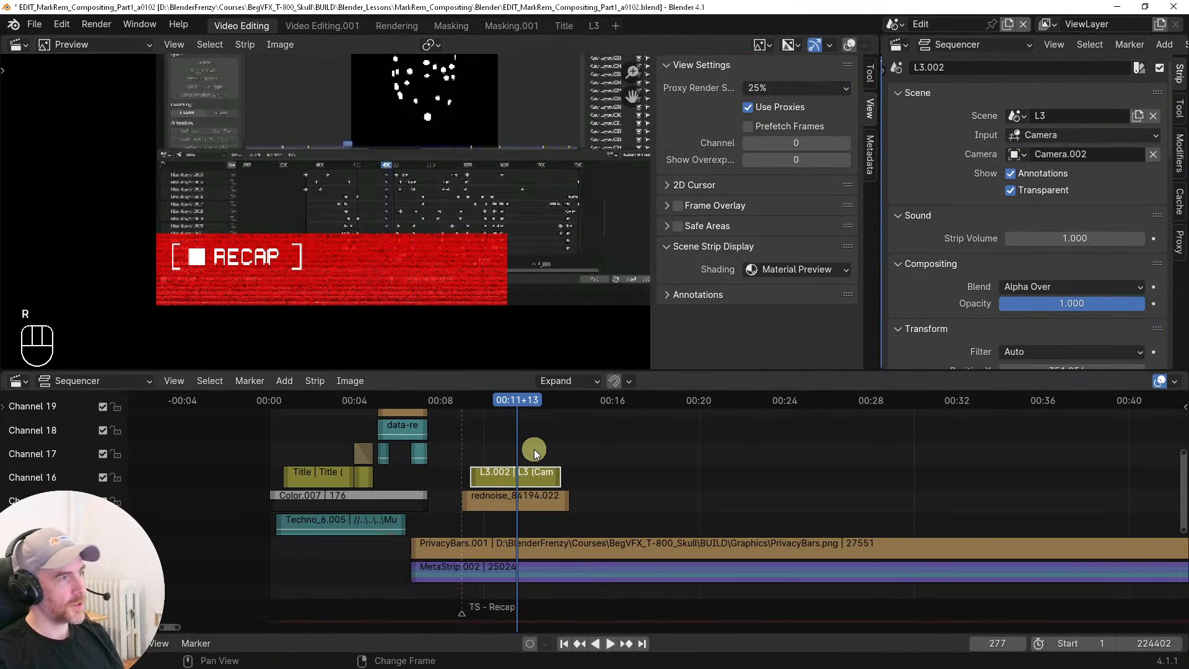
click(785, 87)
click(772, 185)
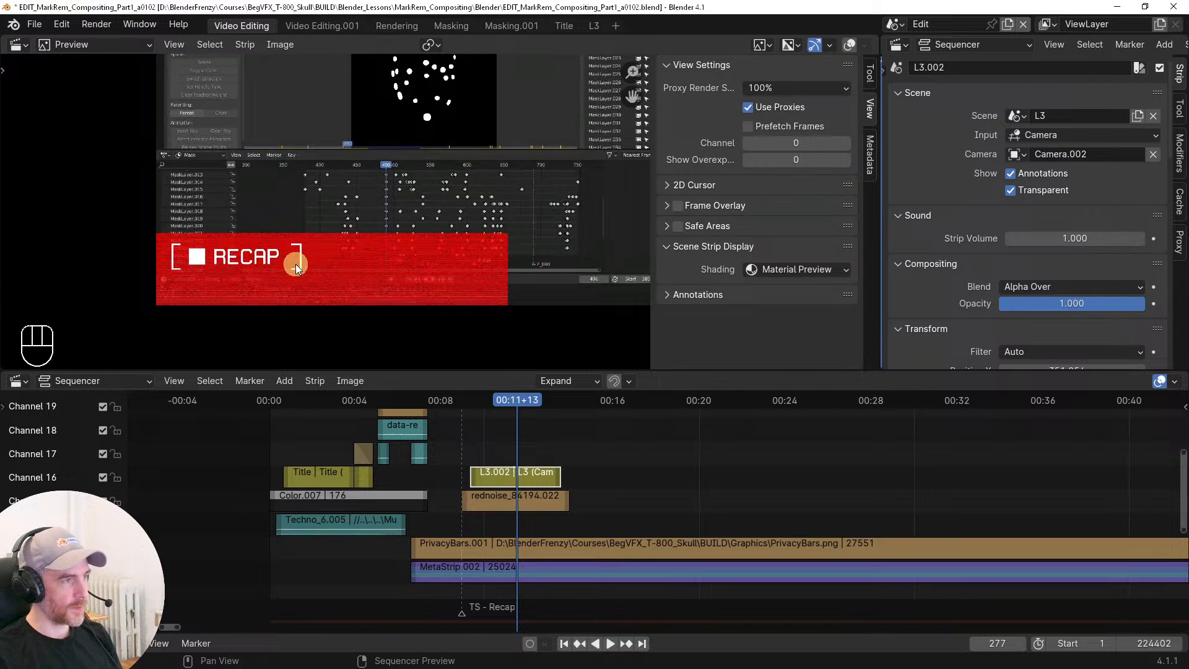
Enlarge the RECAP title of the L3.002 strip and move it toward the middle of the red banner in the preview
key(g)
click(369, 278)
key(s)
click(359, 277)
key(g)
click(427, 281)
key(s)
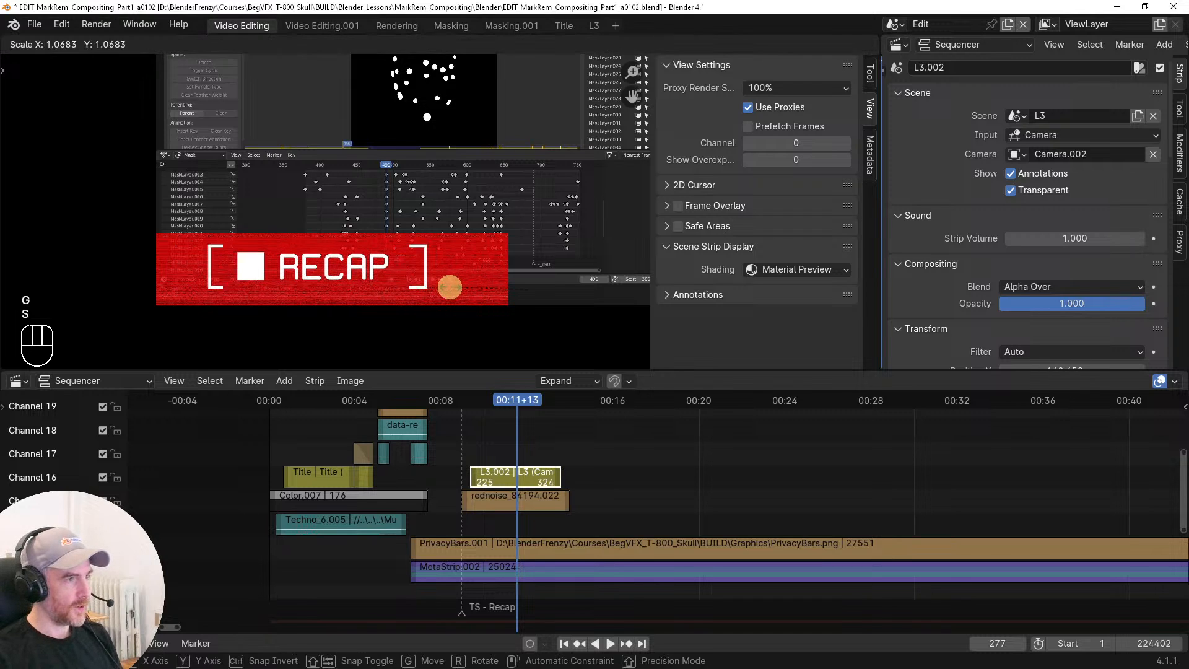
click(452, 287)
key(g)
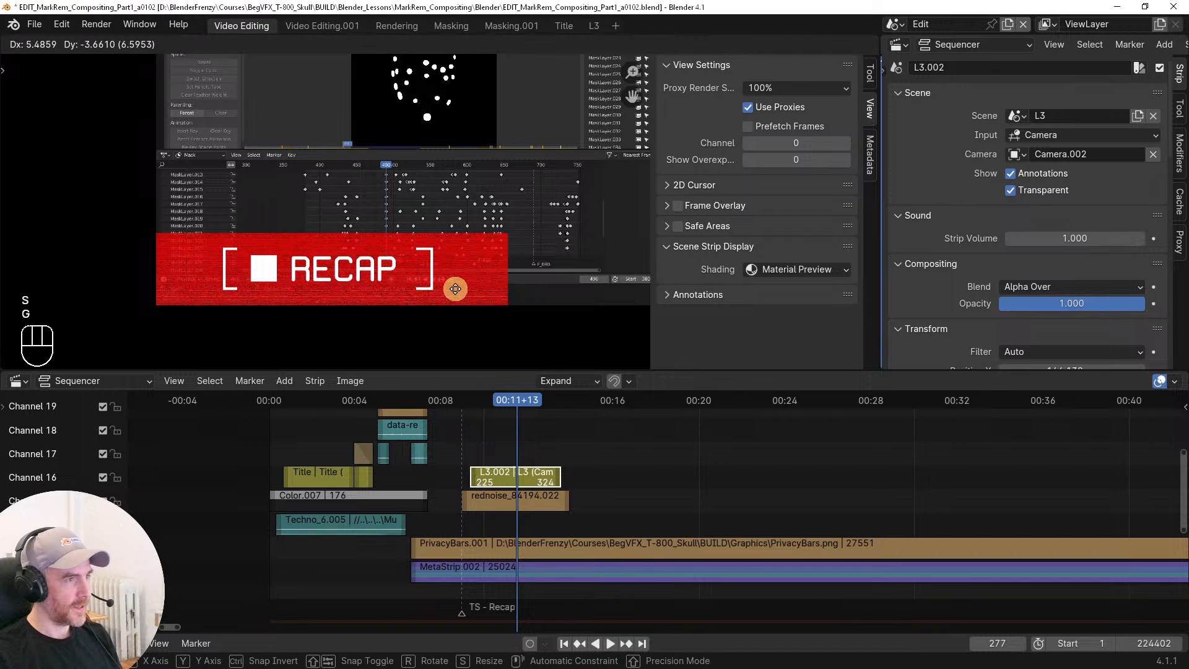
click(455, 289)
Scale the RECAP title down by a factor of about 0.84 so it sits inside the red banner with some margin
scroll(555, 285, down, 2)
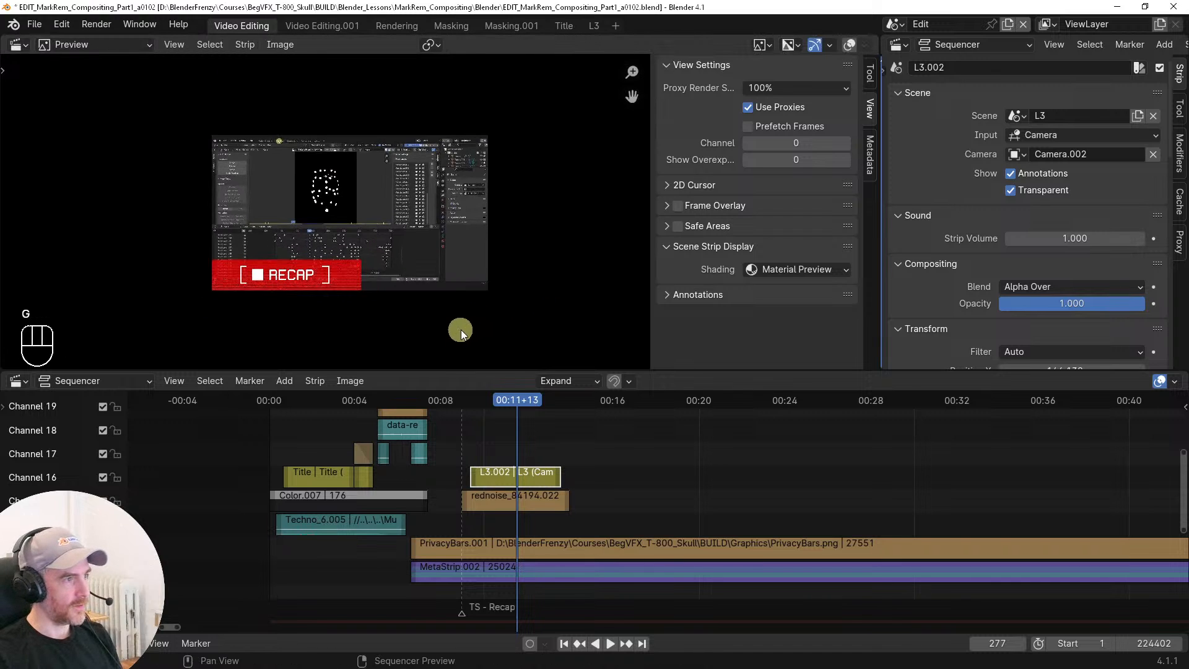
scroll(438, 266, up, 1)
key(s)
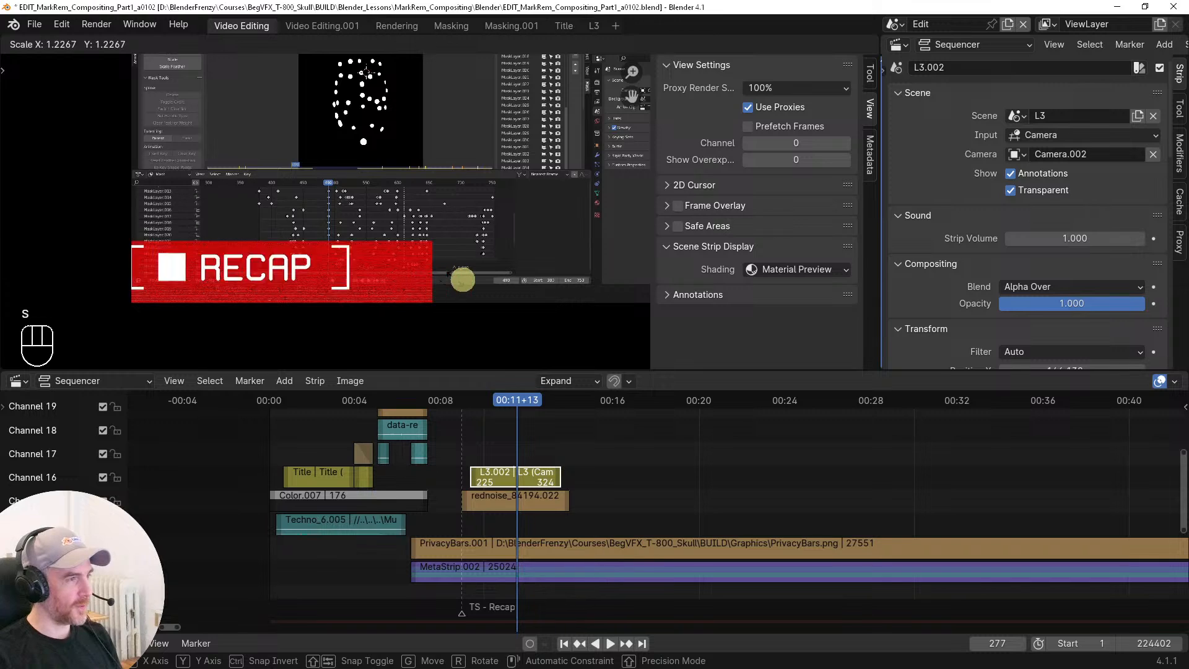
right_click(639, 296)
key(s)
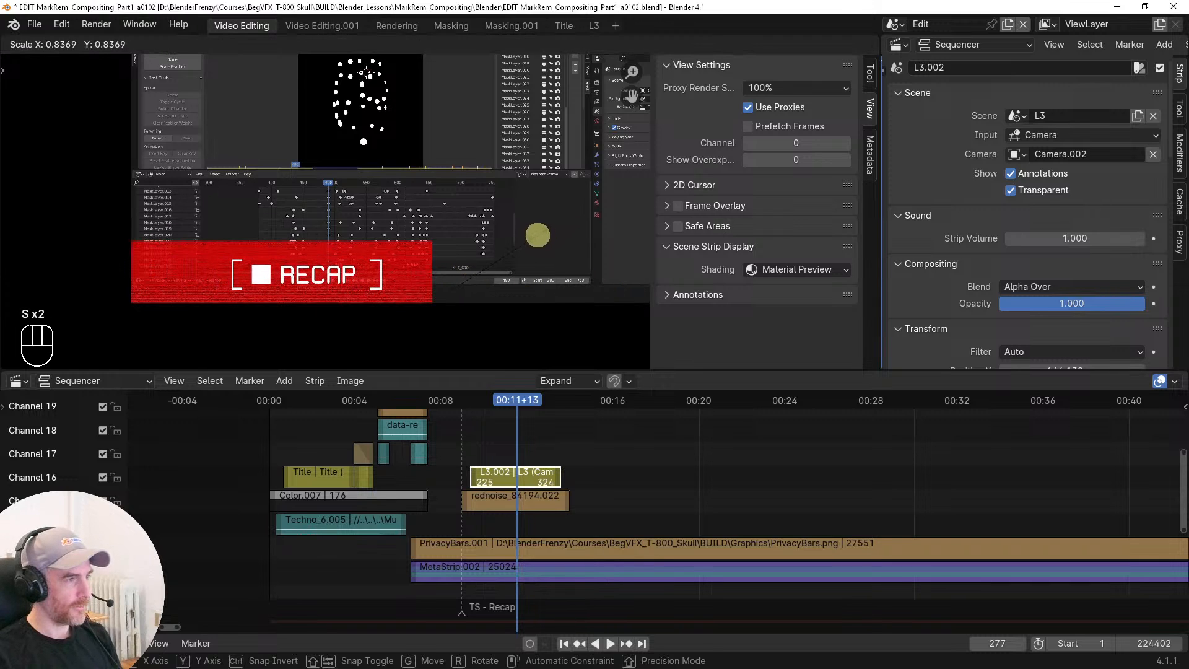
click(418, 255)
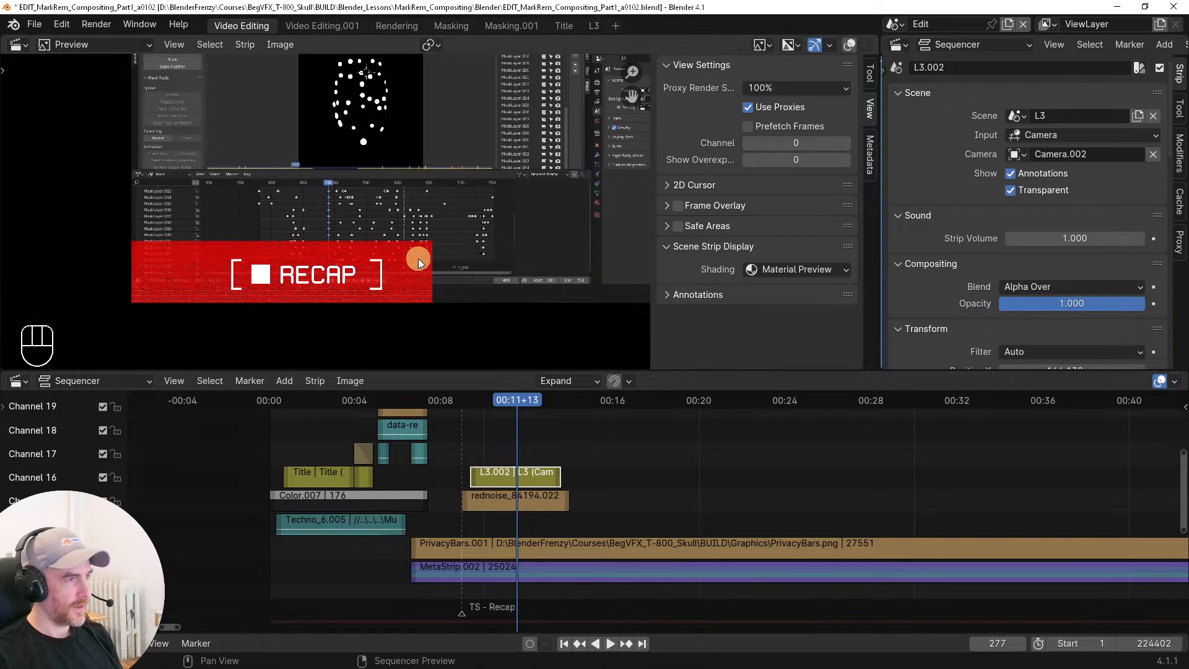
key(s)
right_click(483, 271)
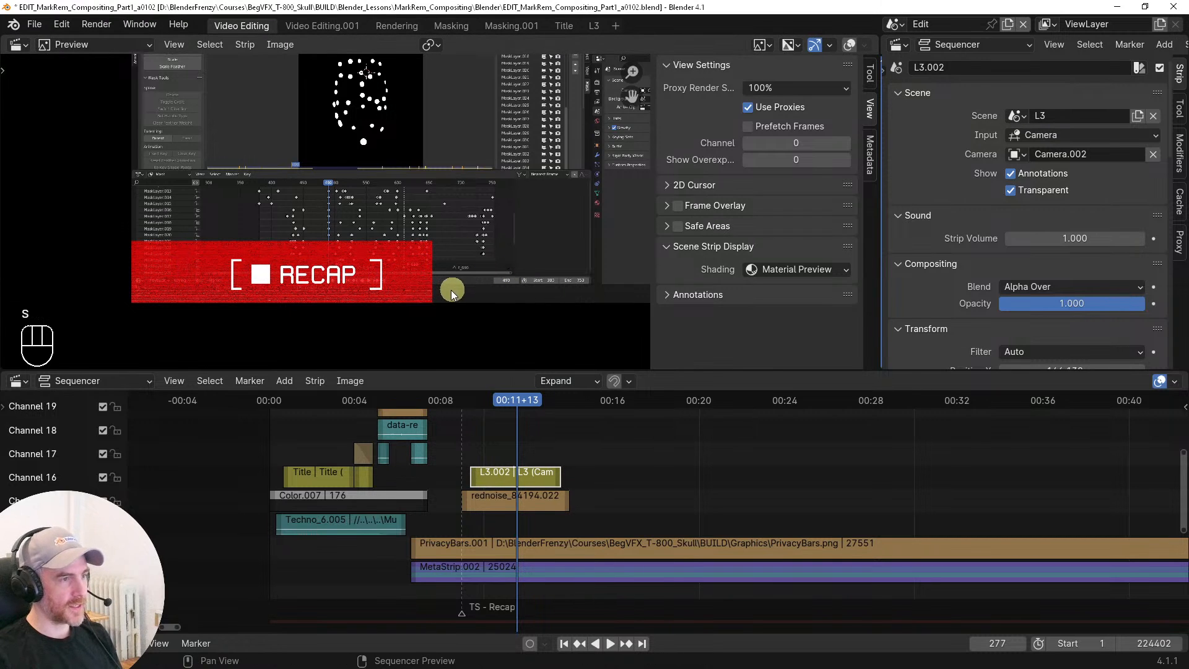
With the preview overlays shown temporarily, try to move the L3.002 strip's frame up over the footage
click(848, 46)
scroll(437, 247, down, 3)
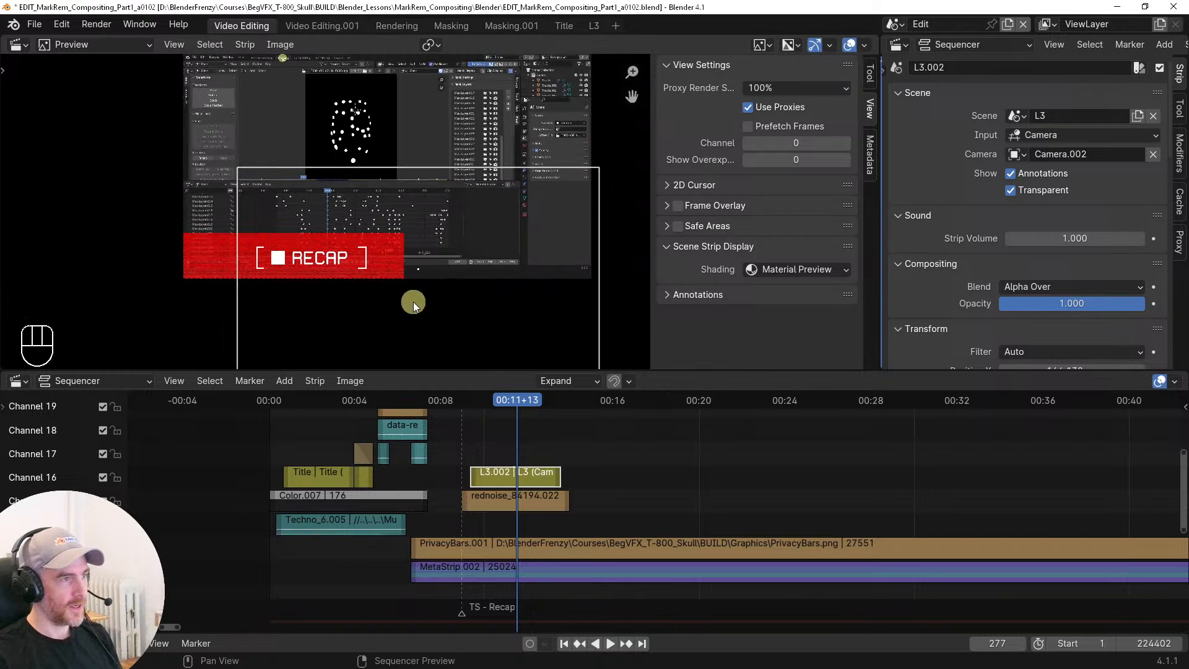
key(g)
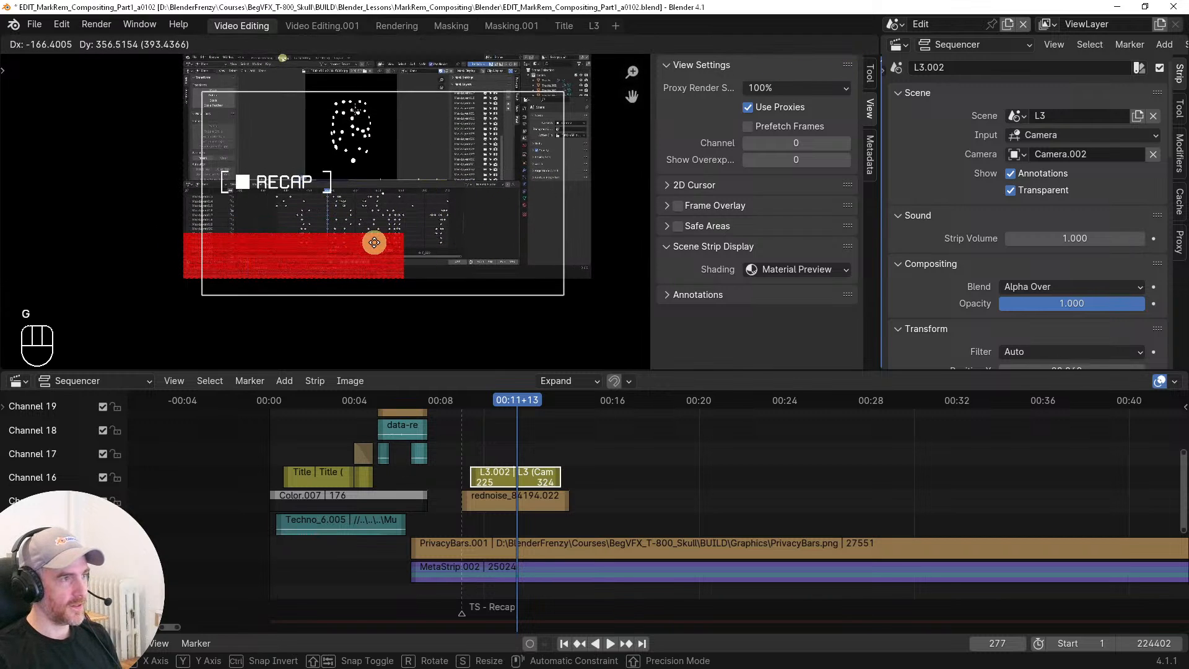
click(381, 240)
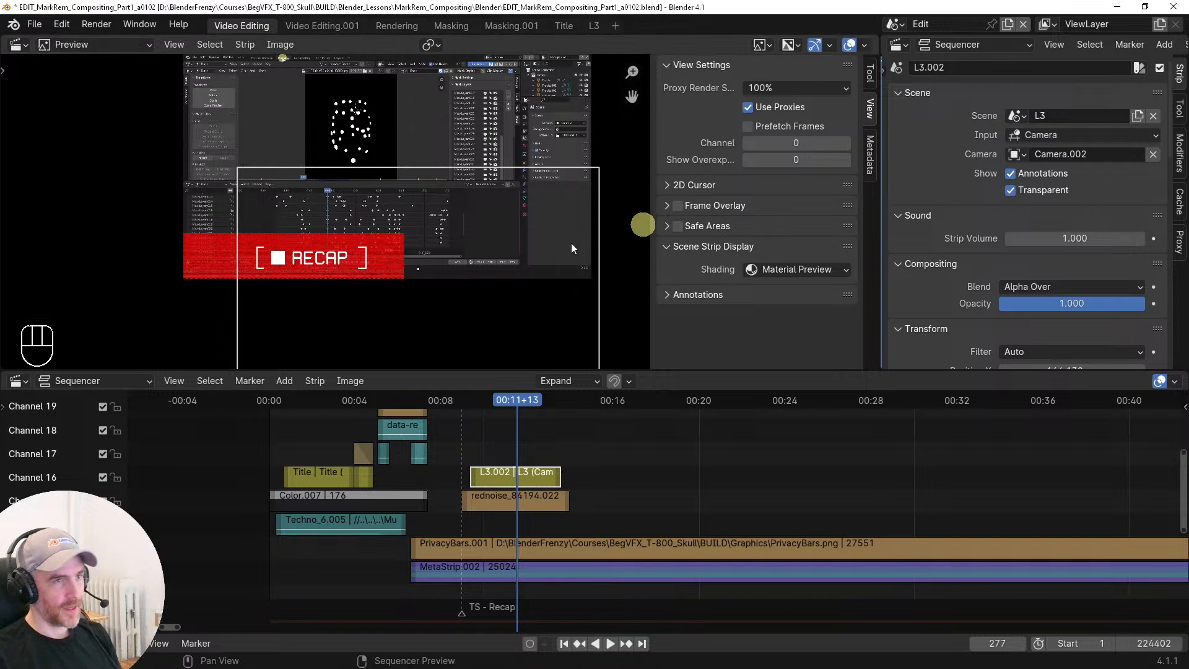
click(848, 45)
Shift the RECAP title about 112 px left to centre it horizontally on the red banner
scroll(325, 294, up, 2)
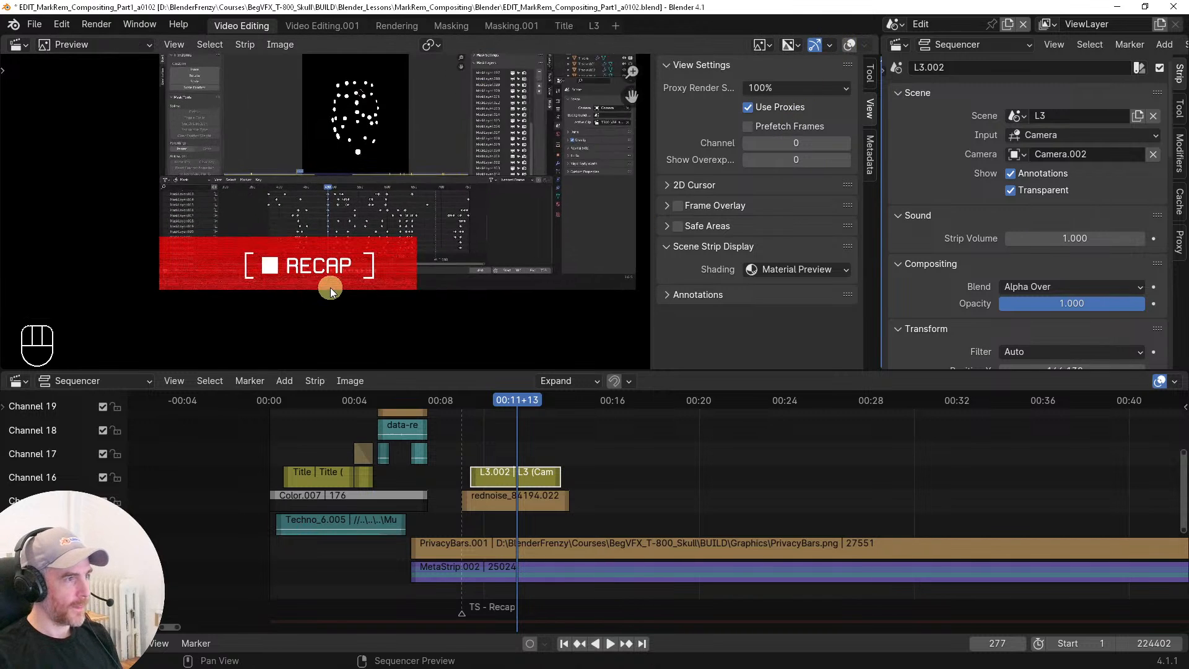
scroll(330, 288, up, 1)
key(g)
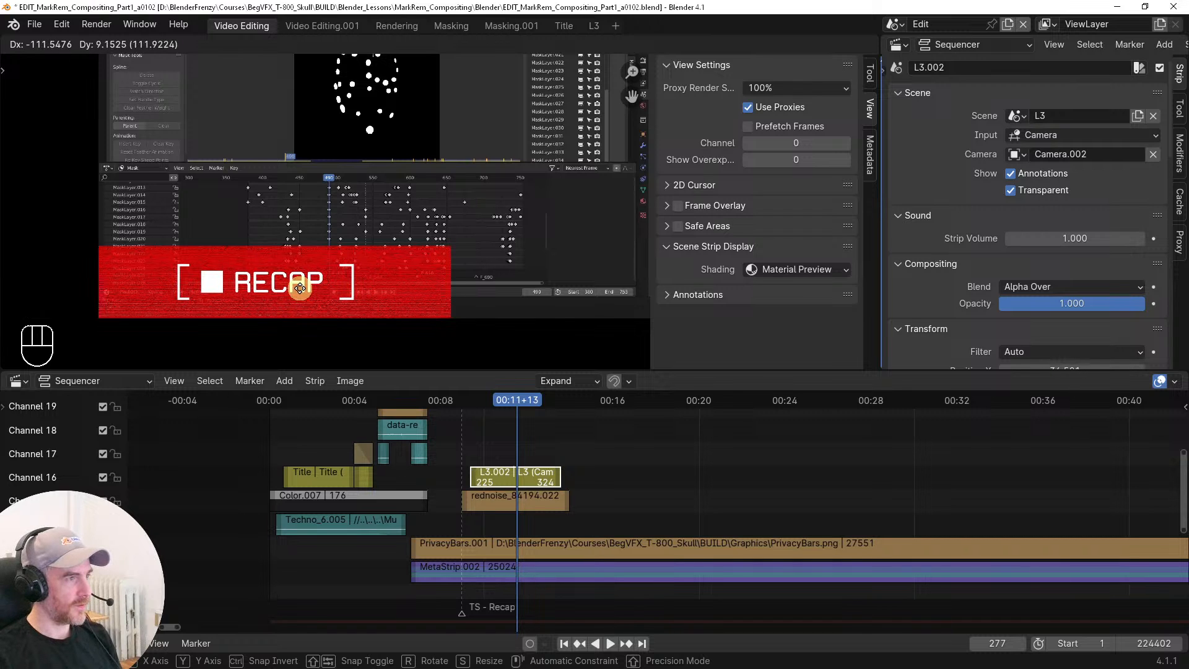
click(300, 288)
scroll(368, 296, down, 2)
scroll(369, 296, down, 1)
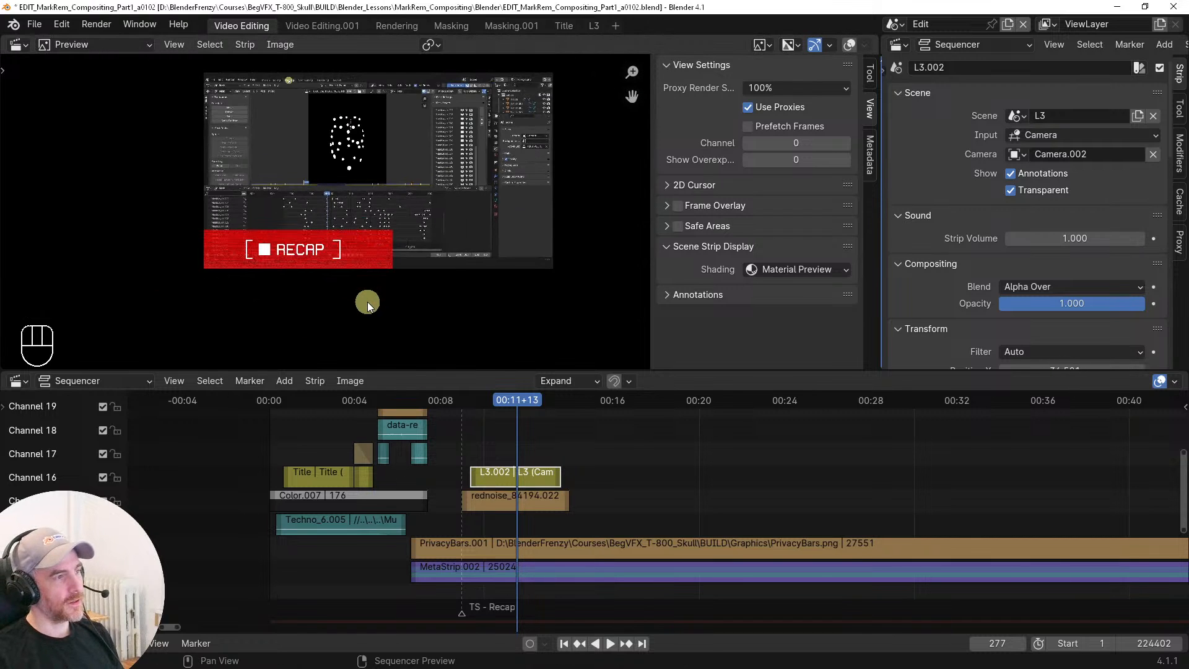
Select the next three pairs of L3 and rednoise strips and move them to just after the TS - Prep the Compositor marker
mouse_move(577, 473)
ctrl+middle_down()
mouse_move(637, 481)
mouse_move(570, 482)
ctrl+middle_up()
middle_drag(712, 486, 375, 479)
scroll(502, 492, down, 1)
drag(332, 447, 574, 526)
key(g)
click(774, 509)
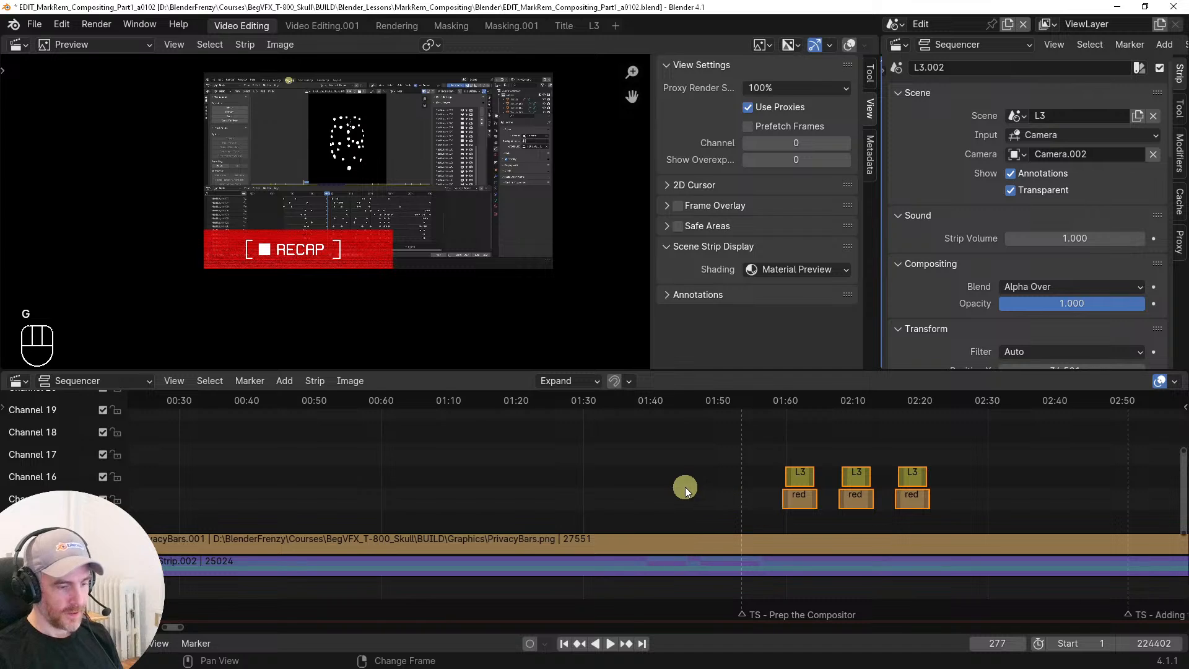
Jump the playhead from before TS - Prep the Compositor through that marker to TS - Adding the 2D Mask
key(space)
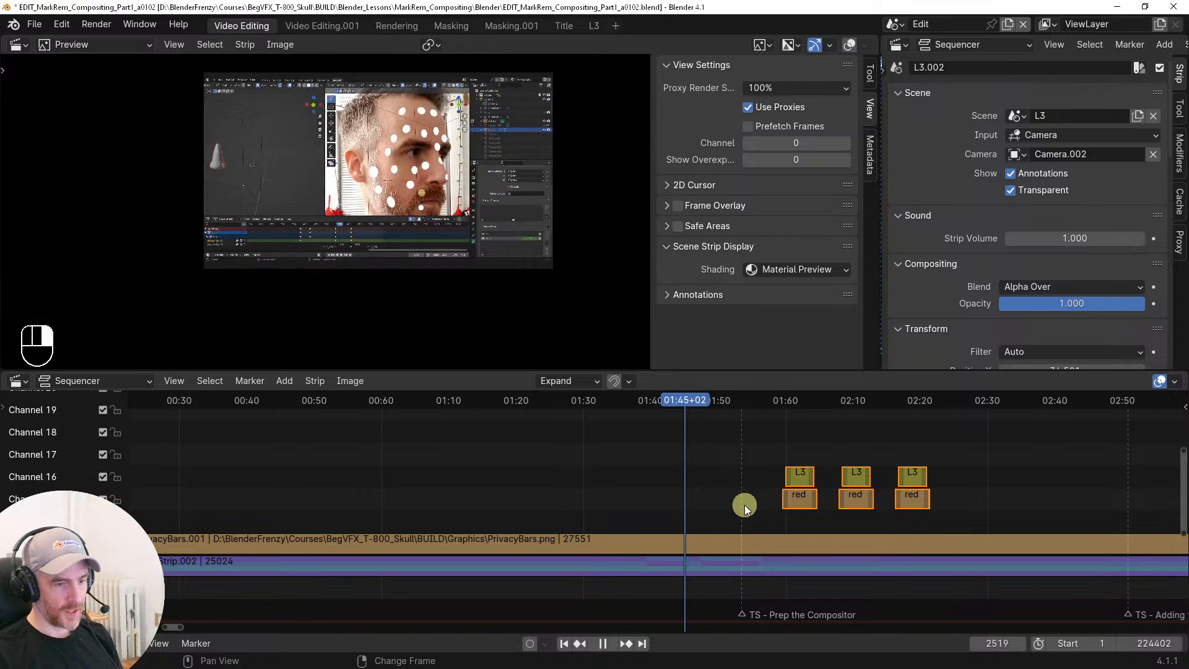
key(j)
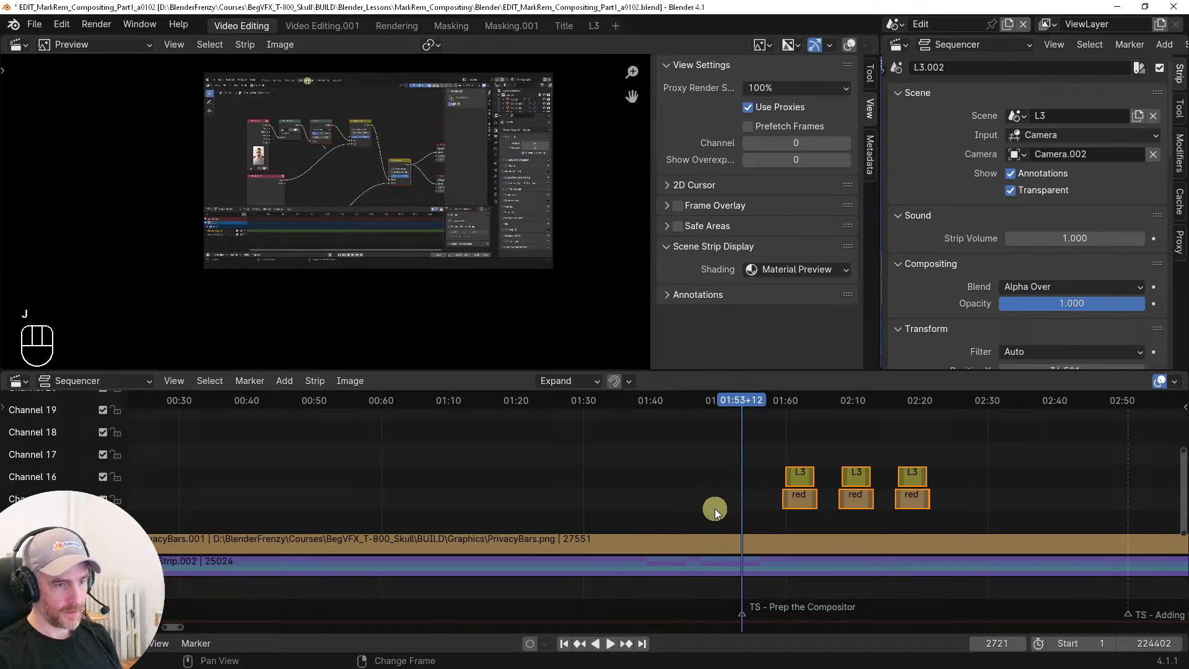
key(j)
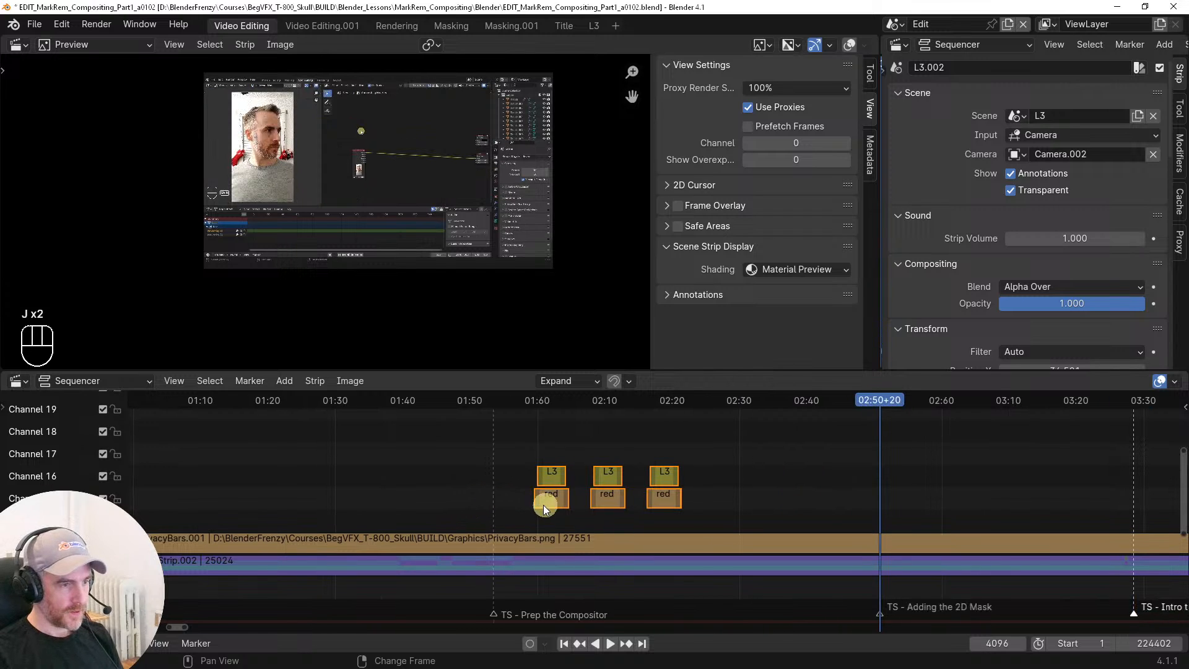
Jump the playhead to the TS - Prep the Compositor marker and snap the selected strips so the first noise strip starts there
right_click(460, 483)
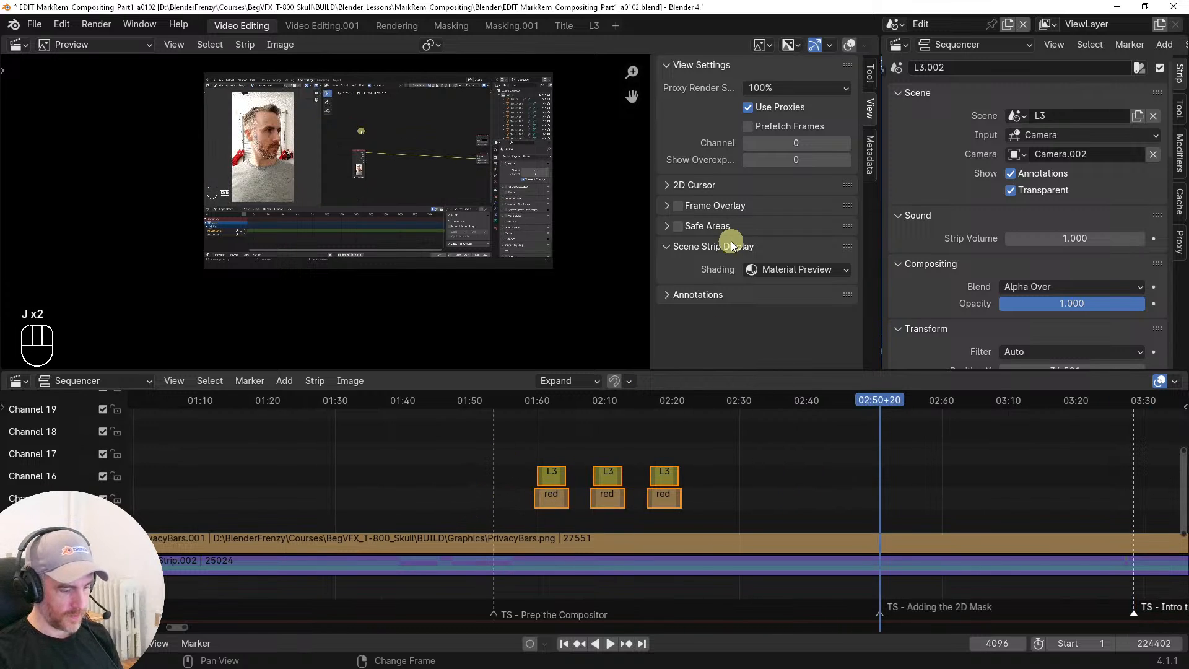
key(j)
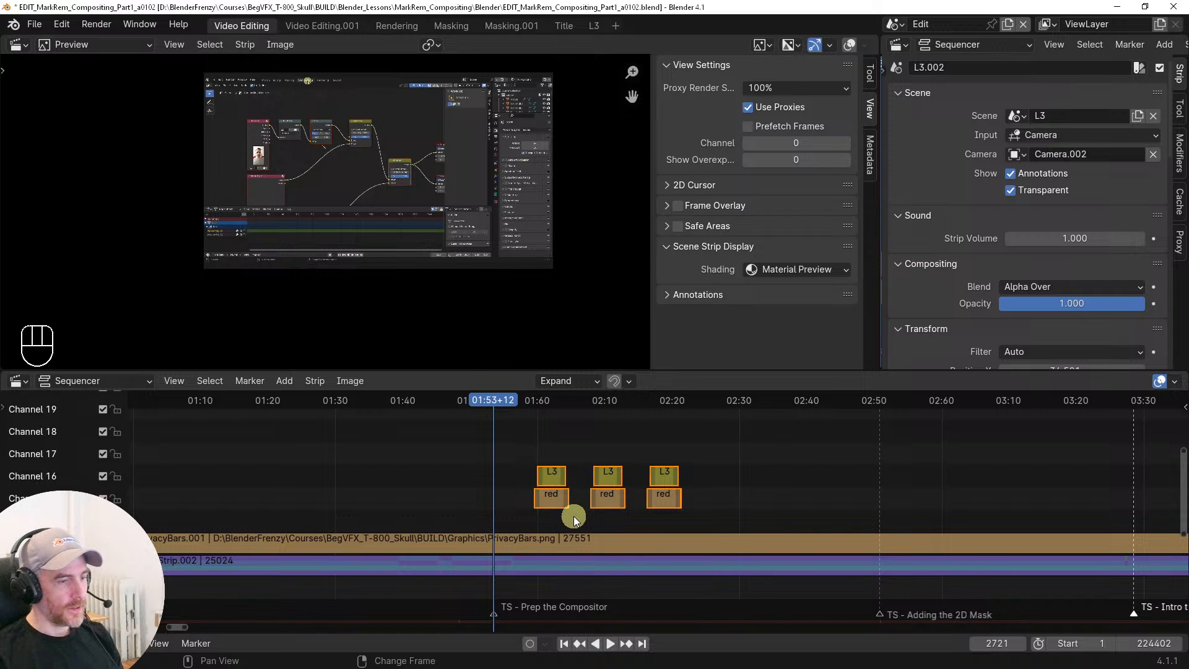
key(g)
ctrl+click(526, 492)
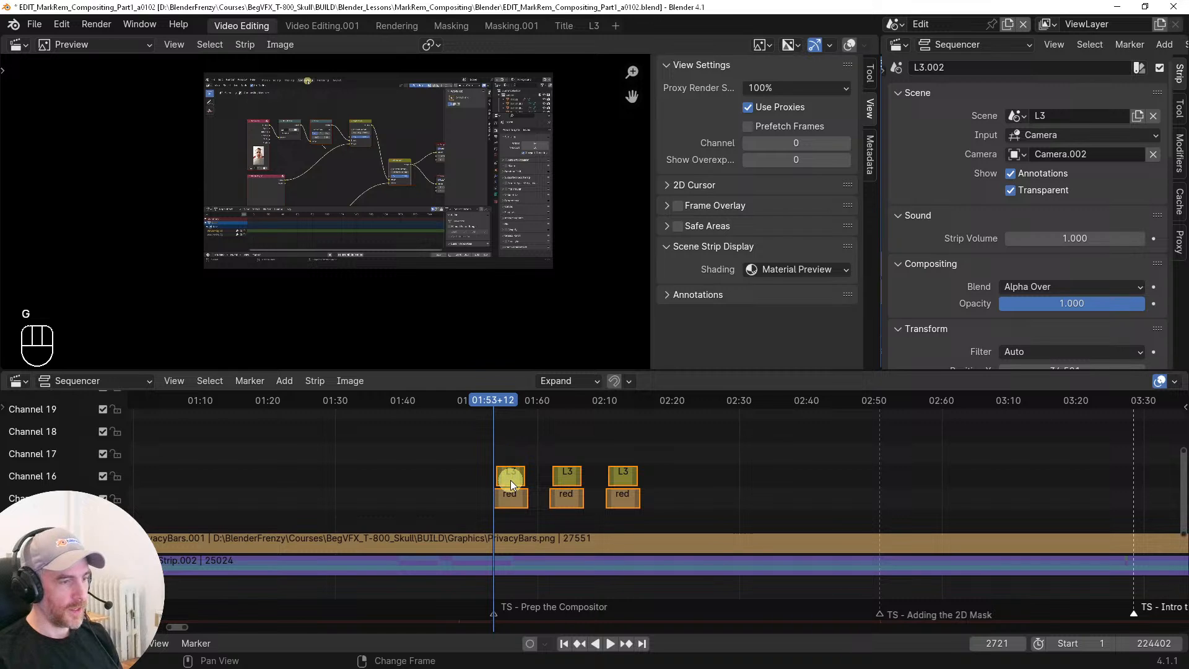
Select the L3.005 title strip and preview it over its noise banner at frame 2798
click(511, 475)
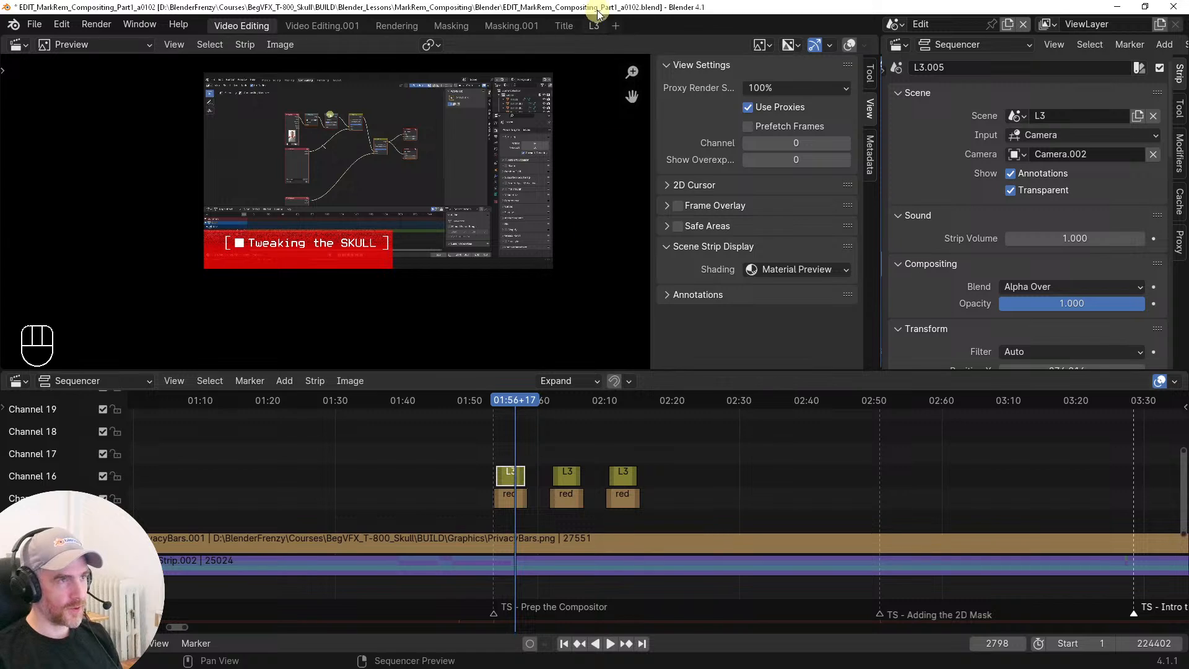
ctrl+middle_drag(529, 453, 645, 418)
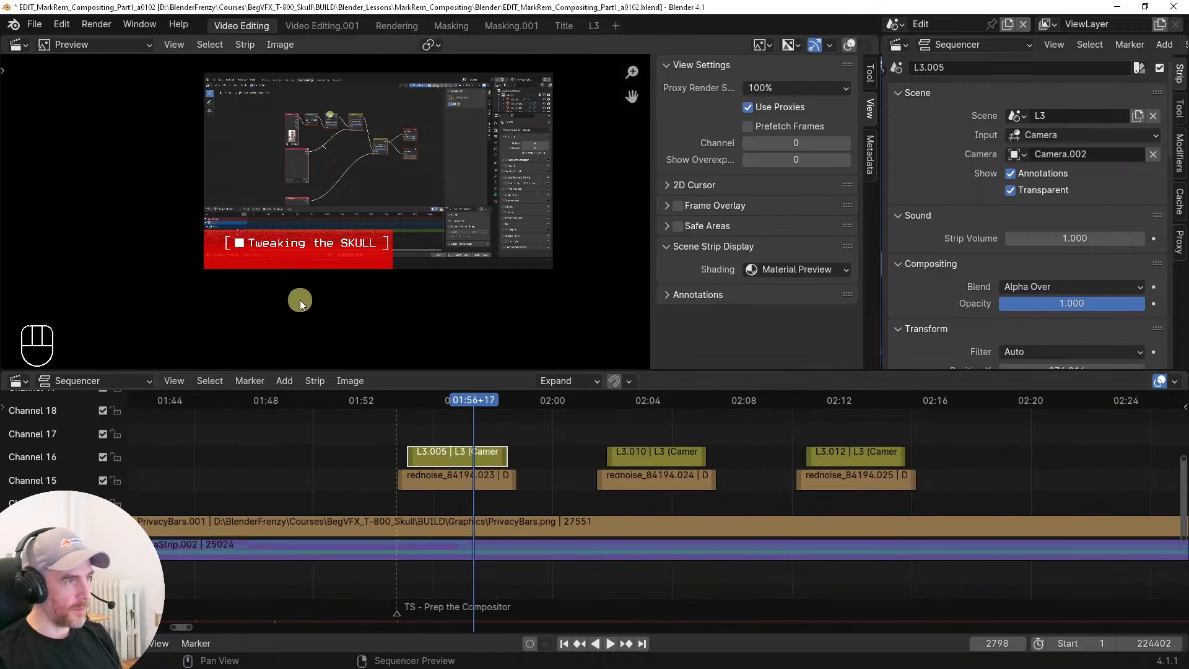
key(g)
right_click(371, 245)
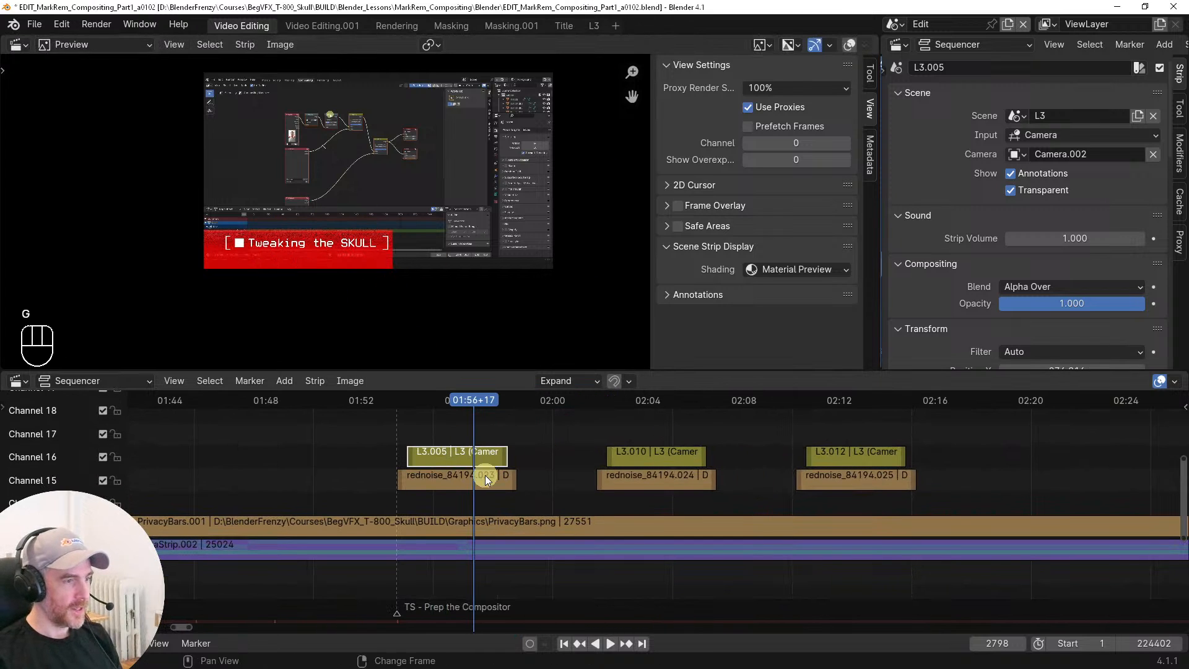
click(658, 456)
click(428, 447)
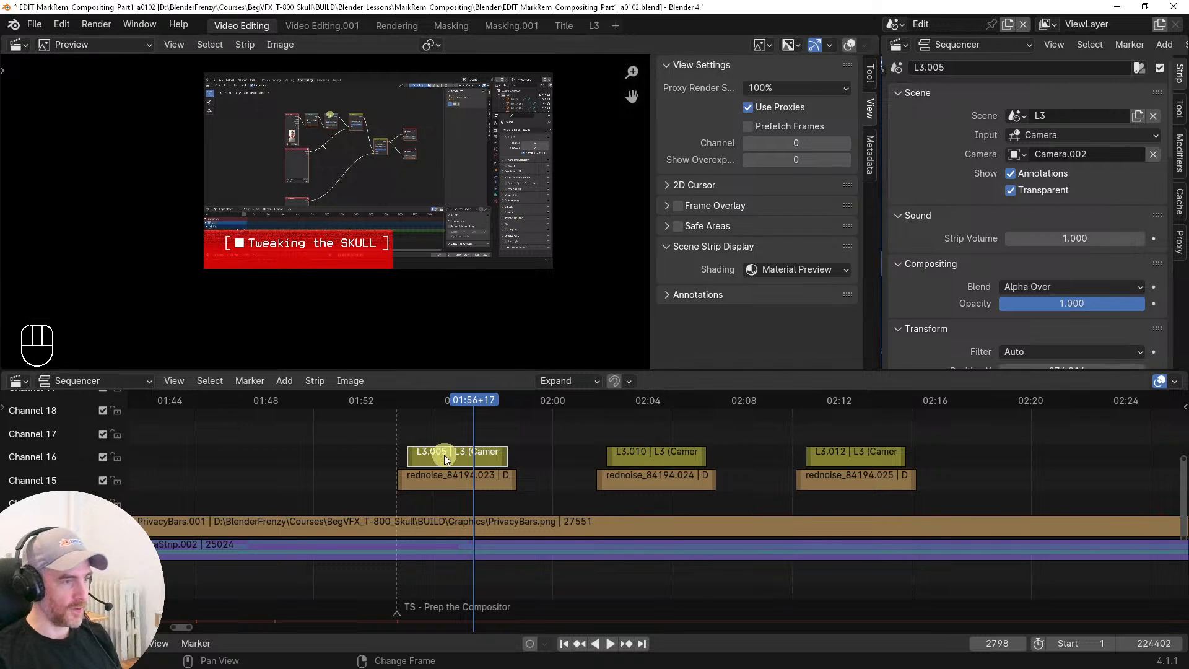
In the L3 workspace, select L3_Test_06.002 and go to frame 252 to display its title
click(595, 25)
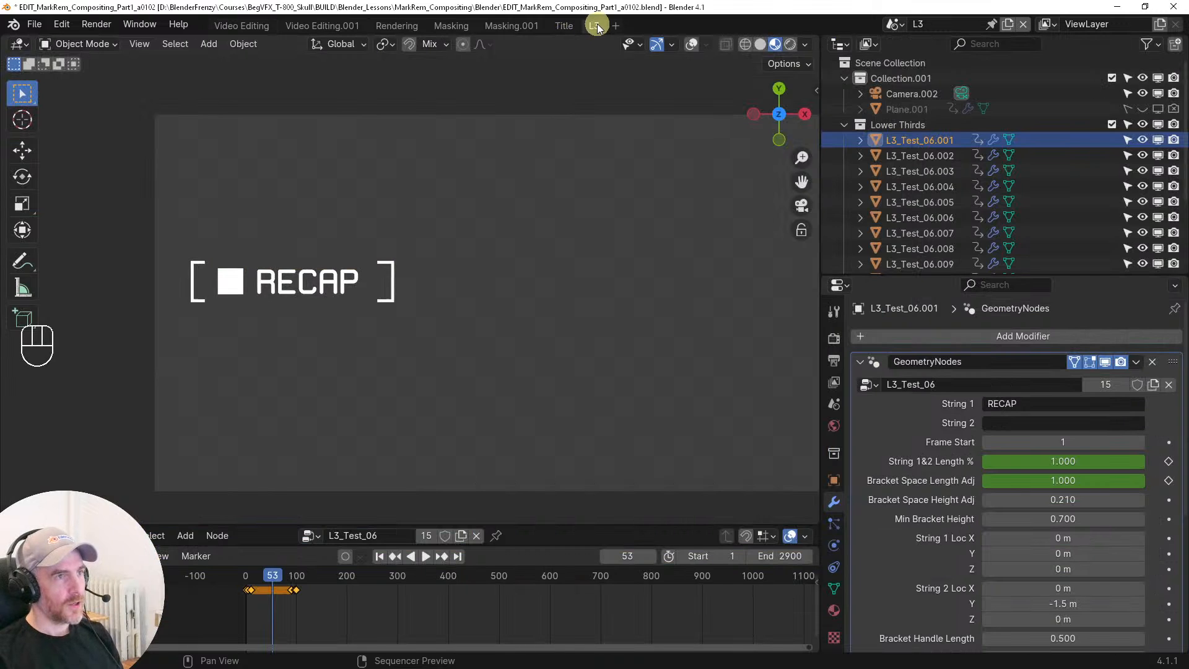
click(916, 155)
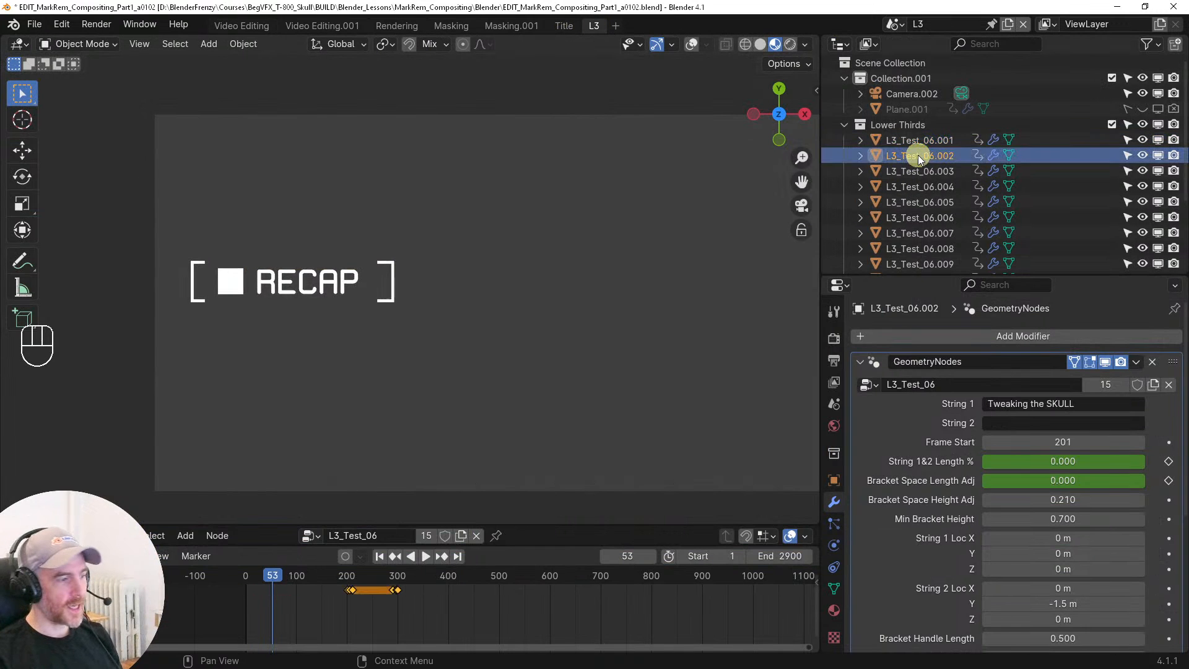
click(374, 575)
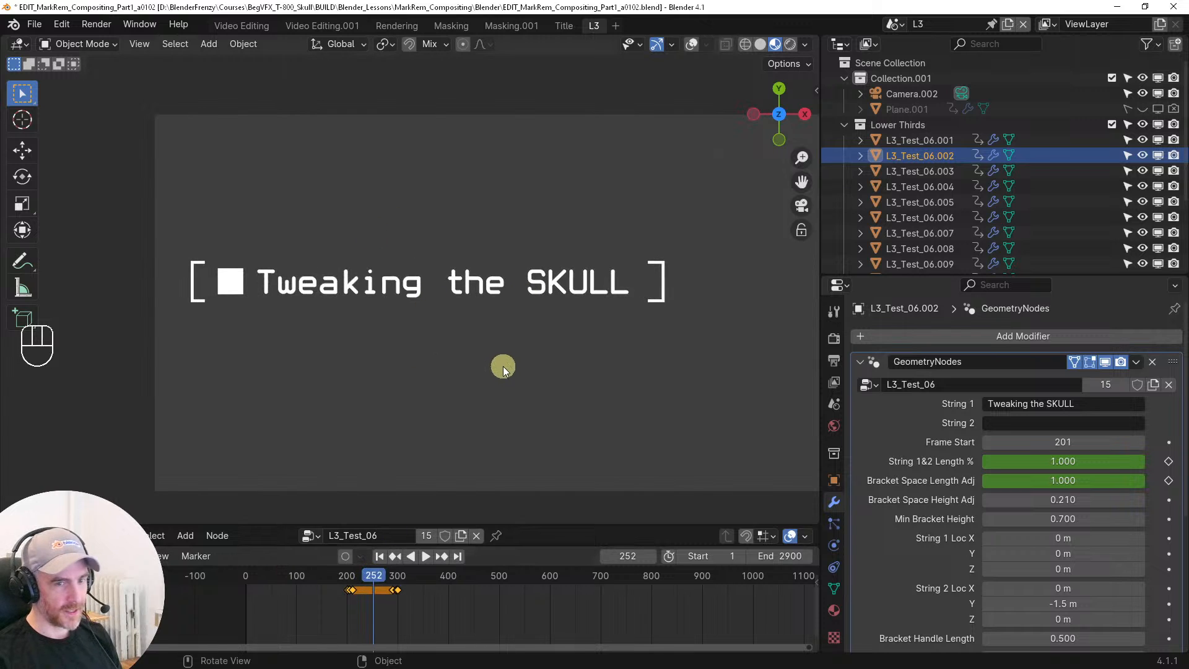
Set the L3_Test_06.002 title's String 1 to "Prep the" and String 2 to "COMPOSITOR"
click(1063, 403)
key(BackSpace)
text(Pre)
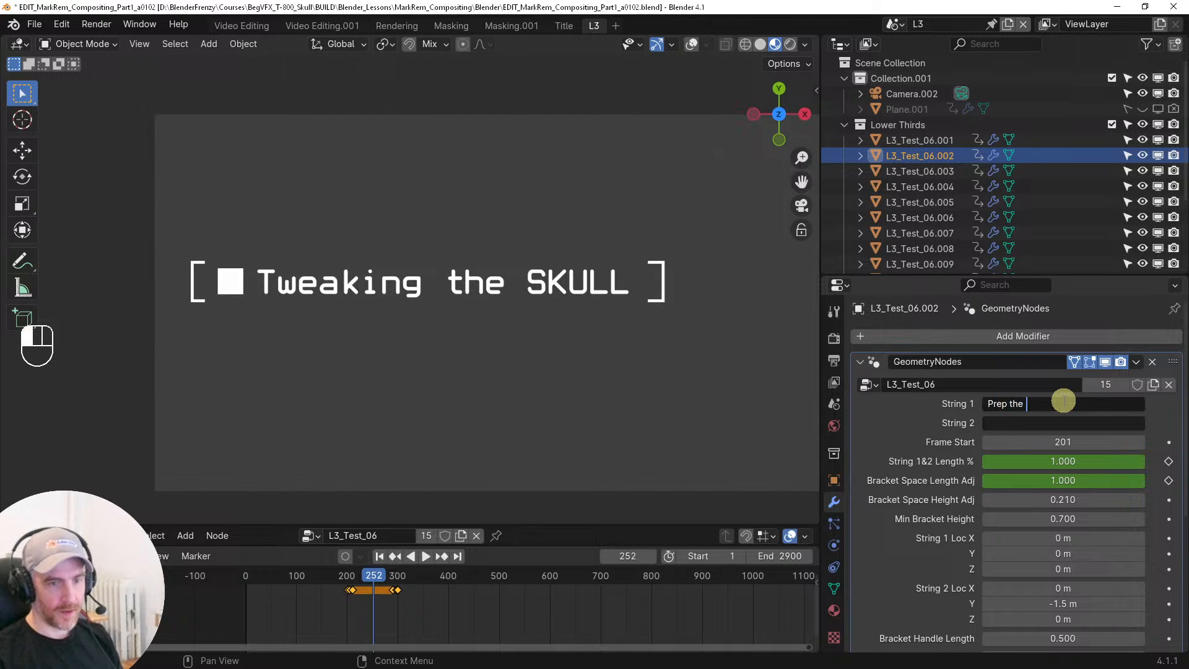
text(p the)
key(Tab)
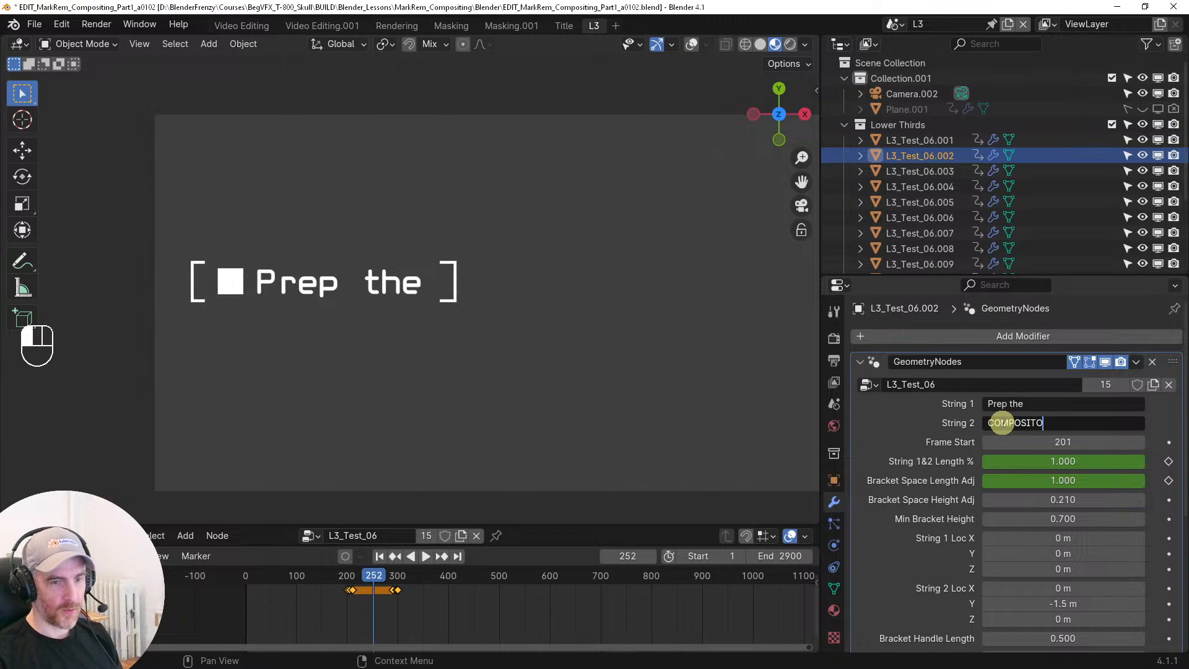
text(R)
key(Return)
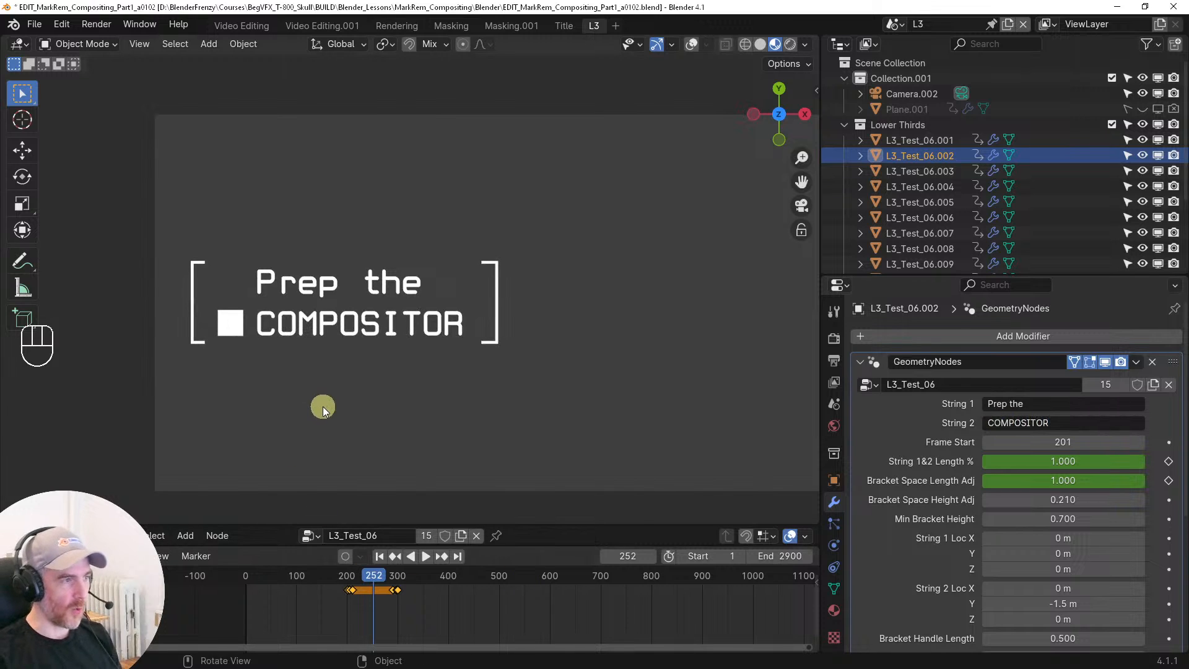
Change String 1 of the L3_Test_06.002 title to "Prepping the"
click(1008, 406)
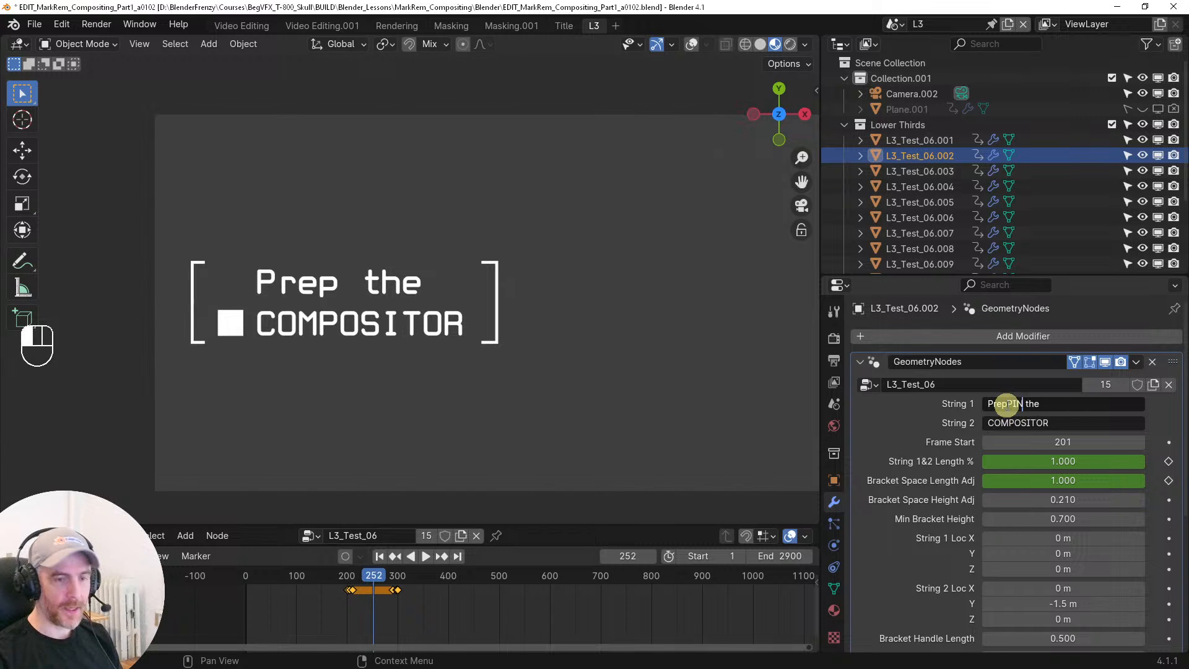
key(BackSpace)
key(BackSpace)
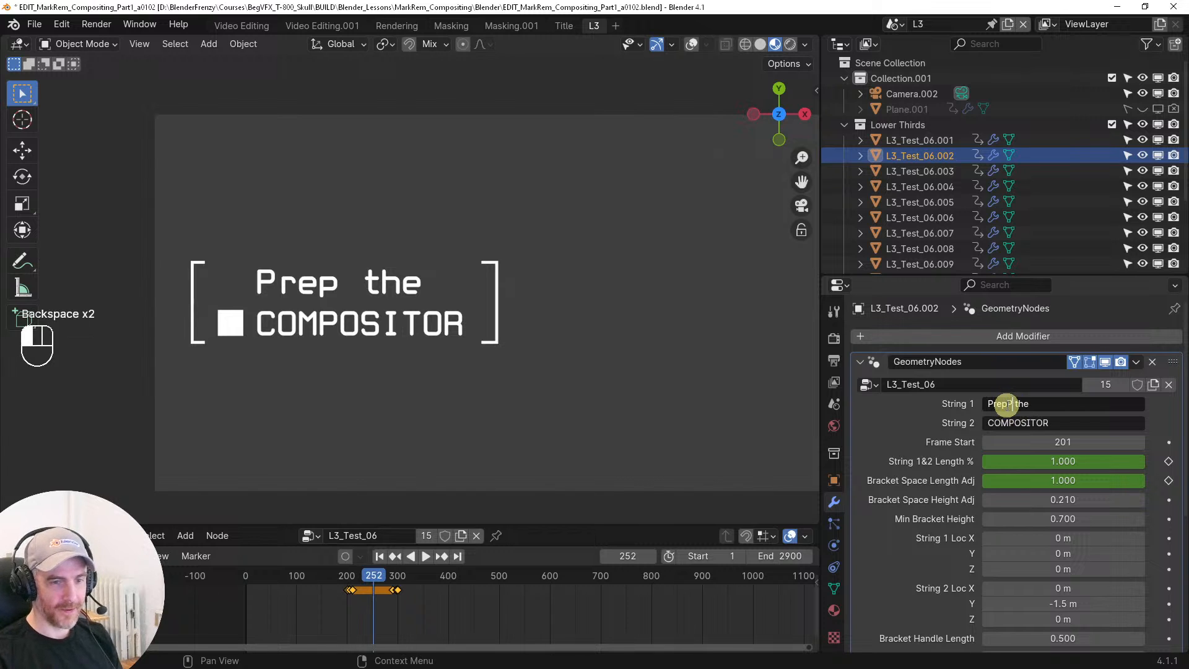
text(ping)
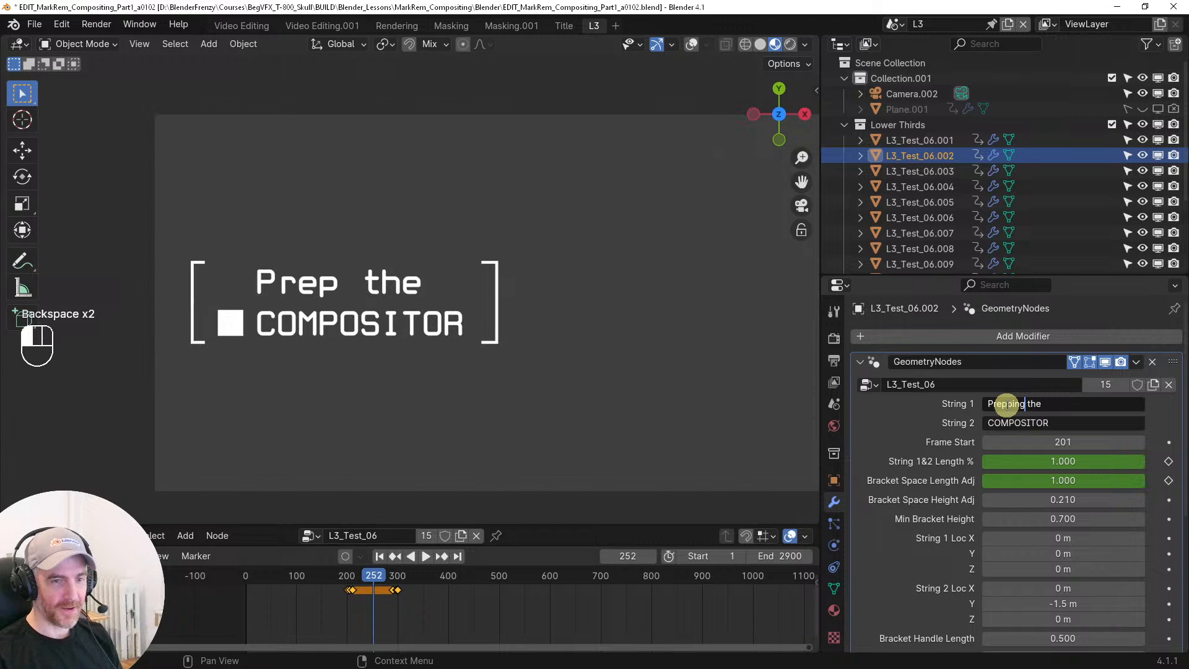
key(Return)
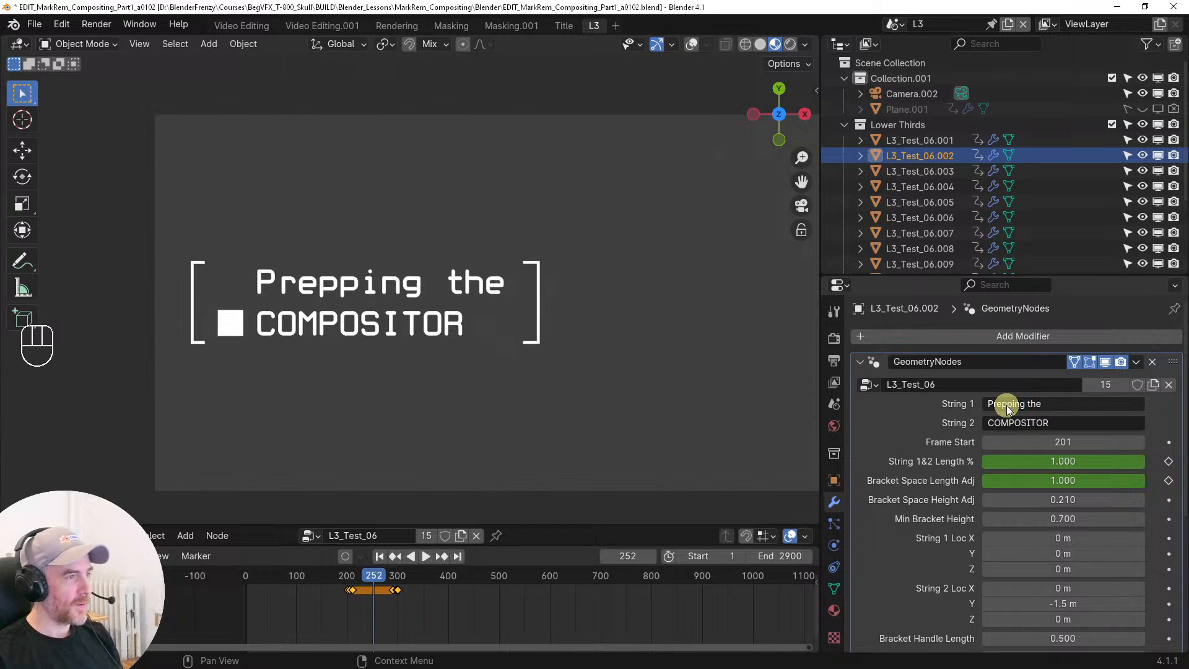
In the Video Editing workspace, move the L3.005 title horizontally along X to centre it on its red banner
click(240, 24)
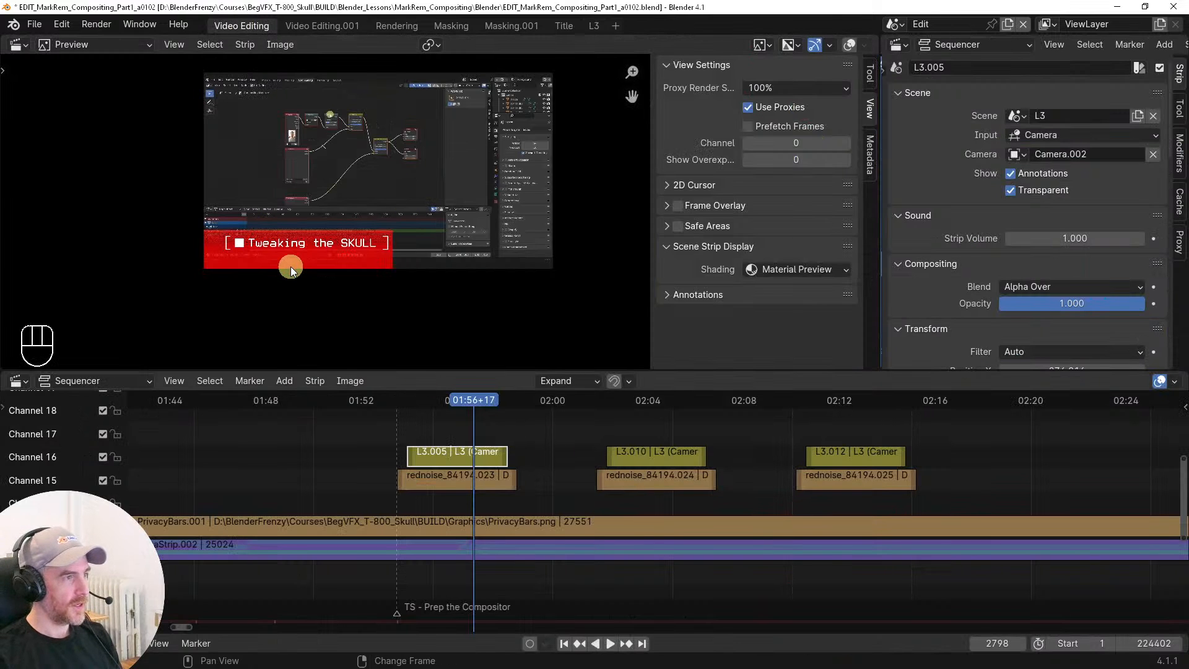
scroll(318, 269, up, 2)
scroll(322, 269, up, 2)
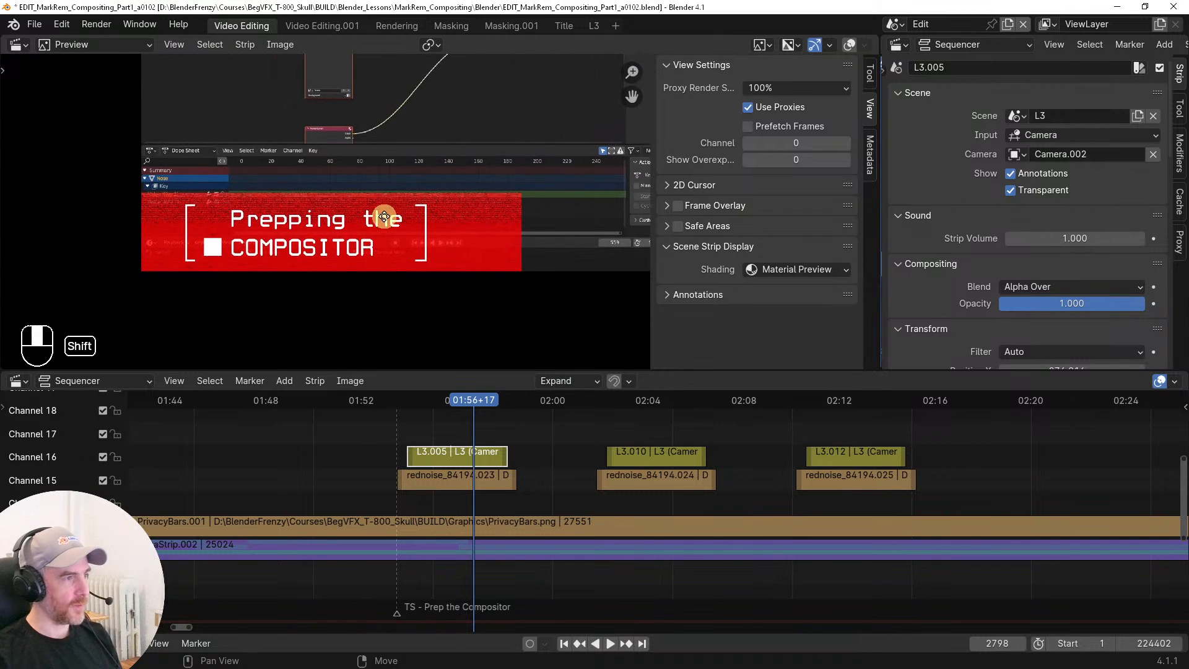
key(g)
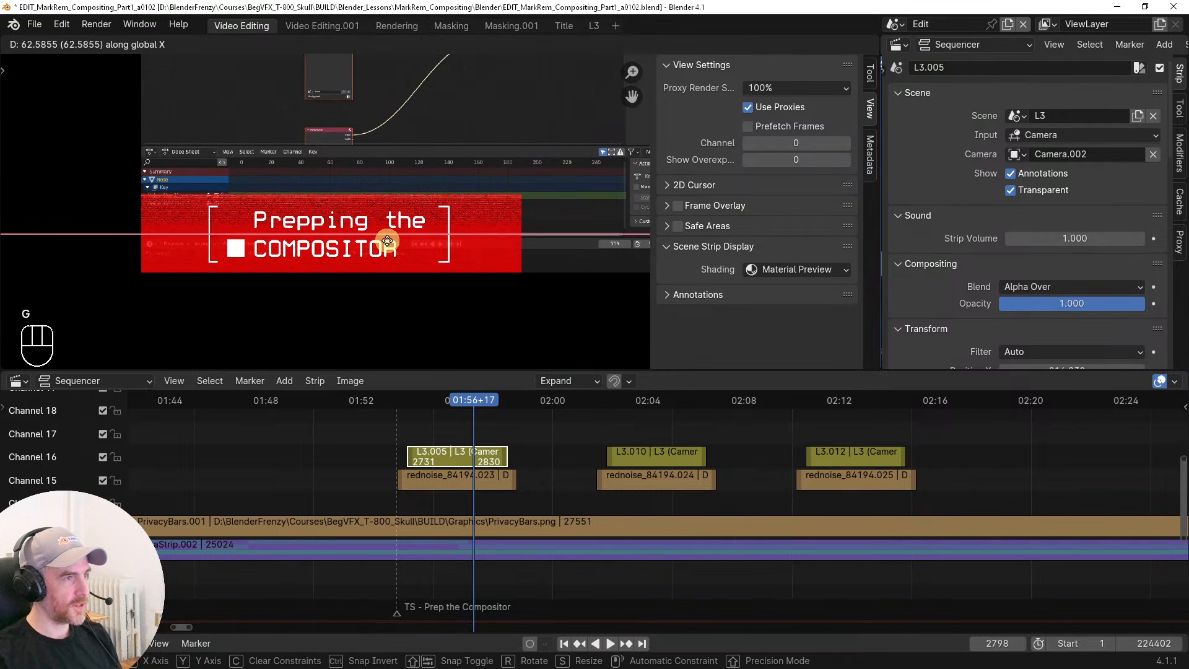
click(390, 241)
scroll(441, 277, down, 4)
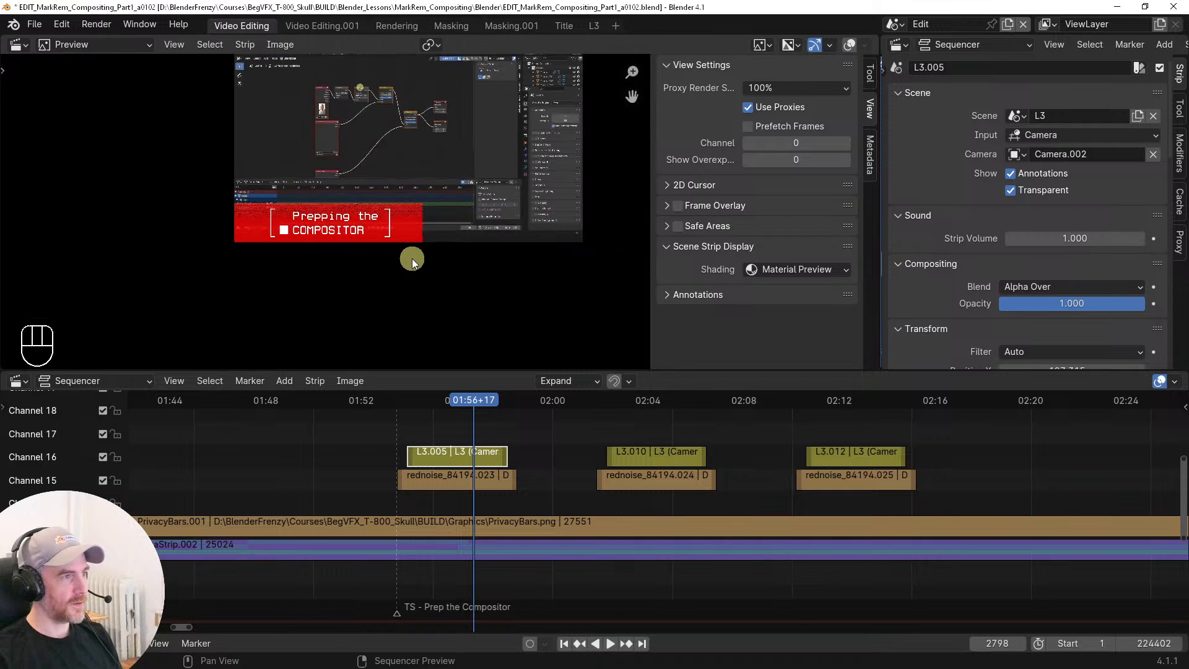
Select the L3.010 and L3.012 titles with their noise strips and slide them just past the TS - Adding the 2D Mask marker
ctrl+scroll(539, 471, right, 4)
scroll(539, 471, down, 5)
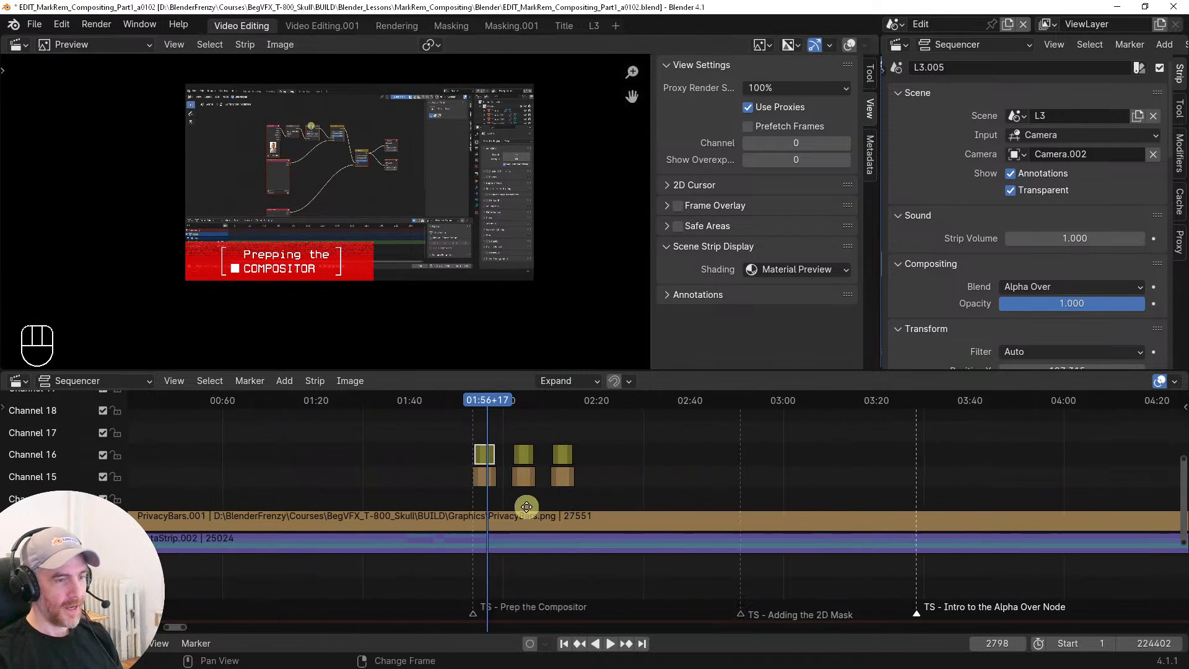
drag(433, 428, 534, 497)
key(g)
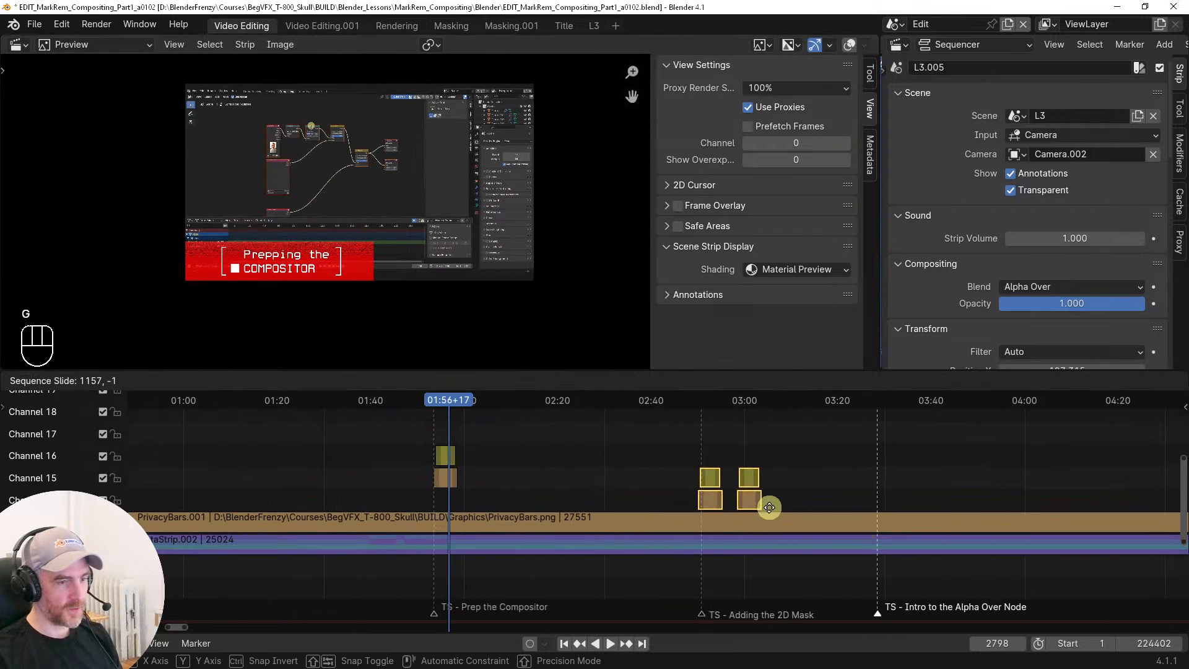
click(777, 486)
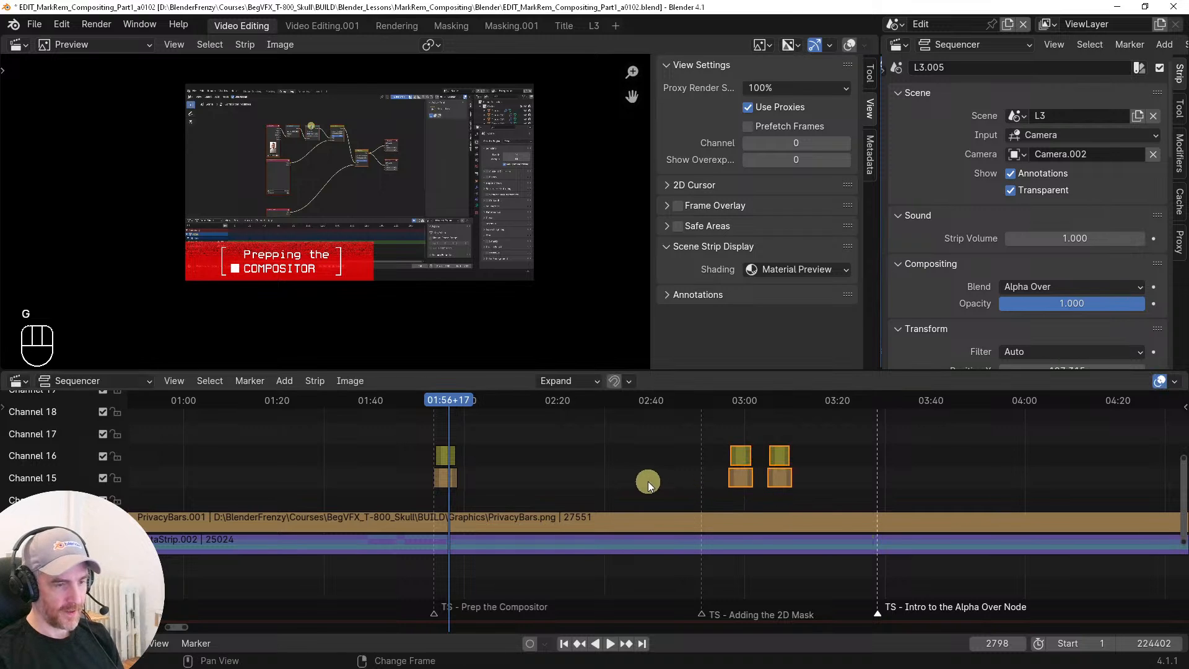
Jump the playhead to the TS - Adding the 2D Mask marker and move the selected strips so the first noise strip starts there
key(j)
mouse_move(691, 496)
middle_down()
mouse_move(523, 488)
mouse_move(595, 496)
middle_up()
key(g)
click(465, 491)
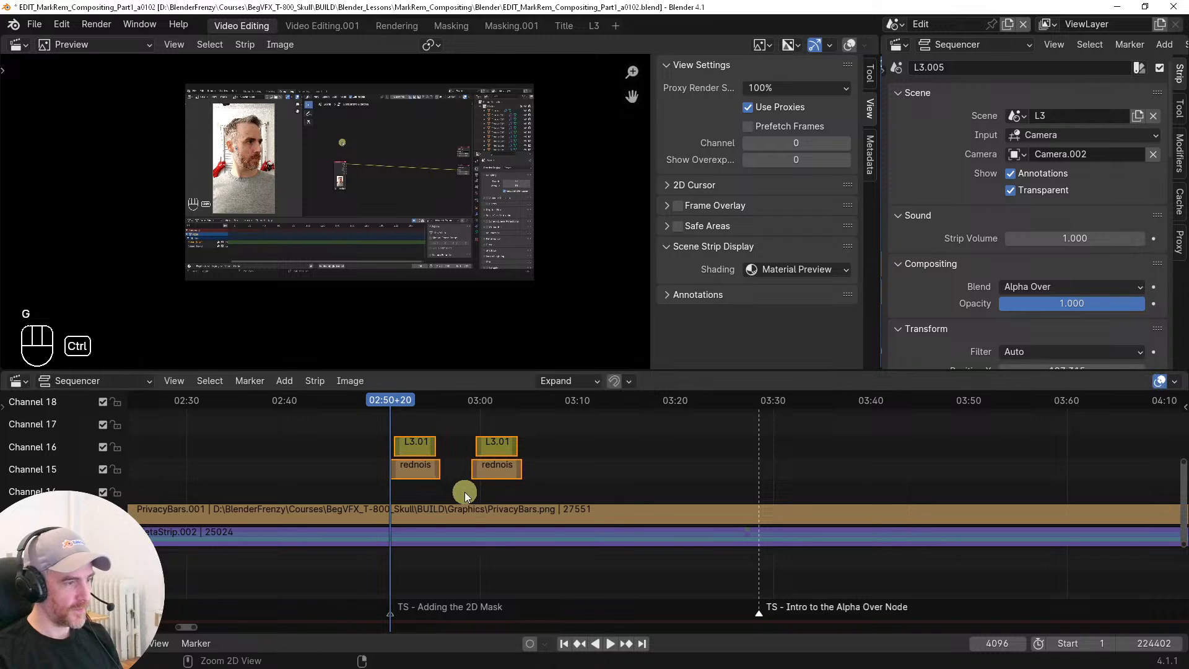
Select the L3.010 title strip and play the edit to frame 4151 to preview it over its banner
click(417, 443)
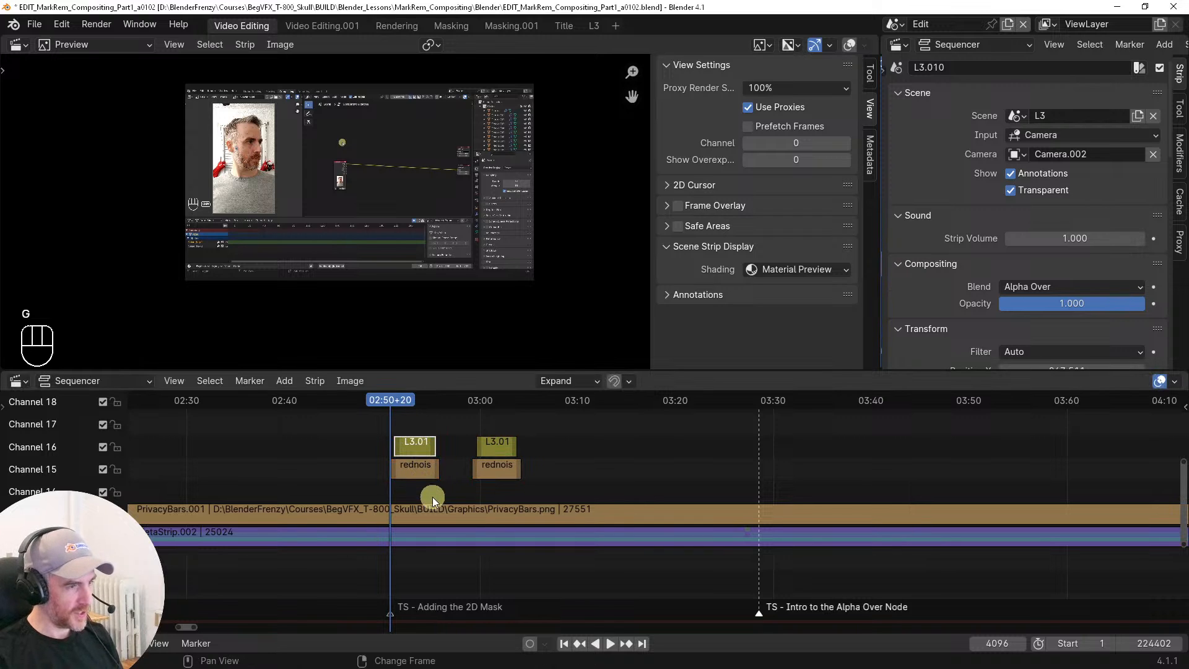
key(space)
middle_drag(433, 500, 608, 513)
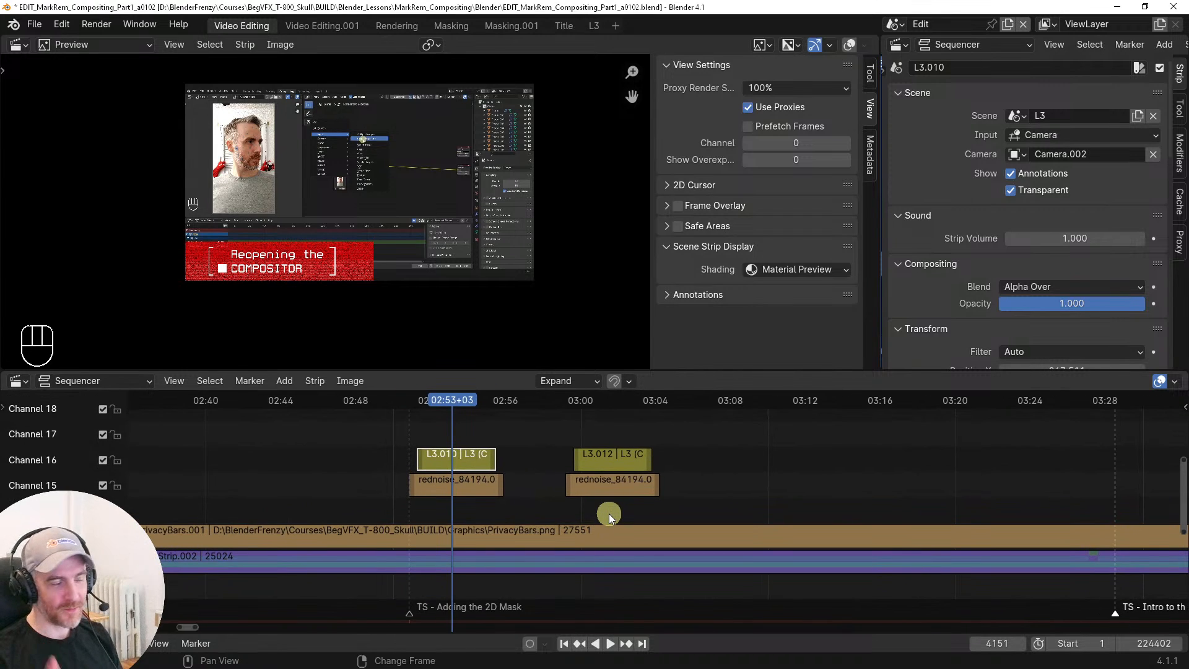
ctrl+middle_drag(538, 467, 576, 485)
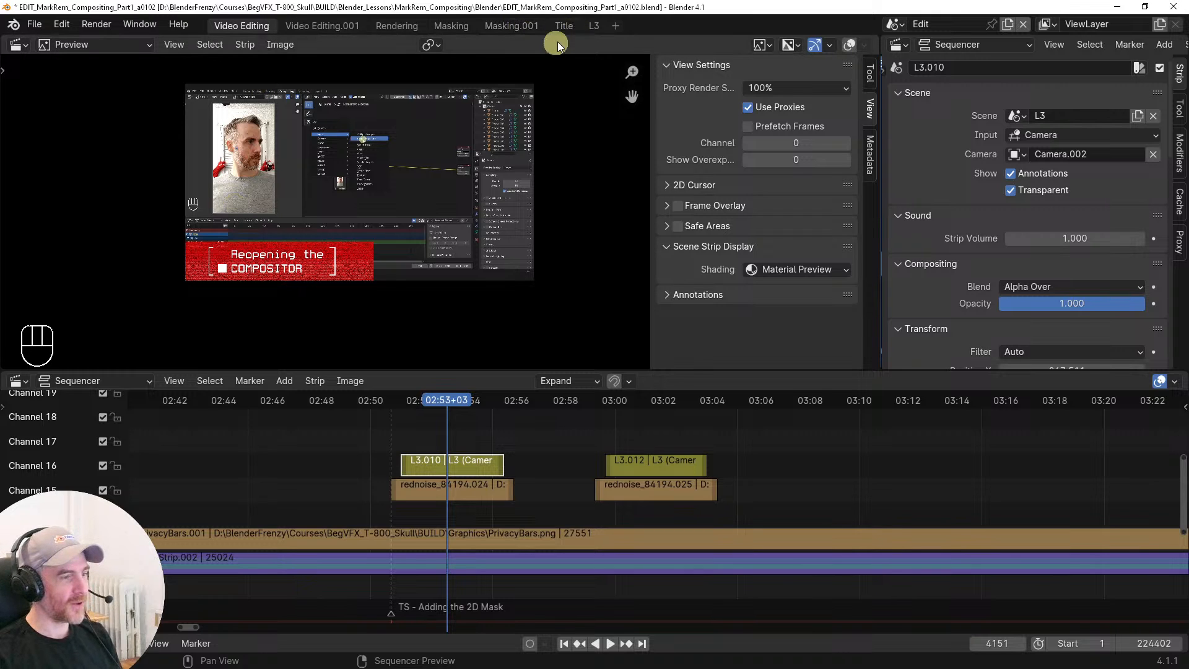
In the L3 workspace, select L3_Test_06.003 and go to frame 457 to display its title
click(593, 26)
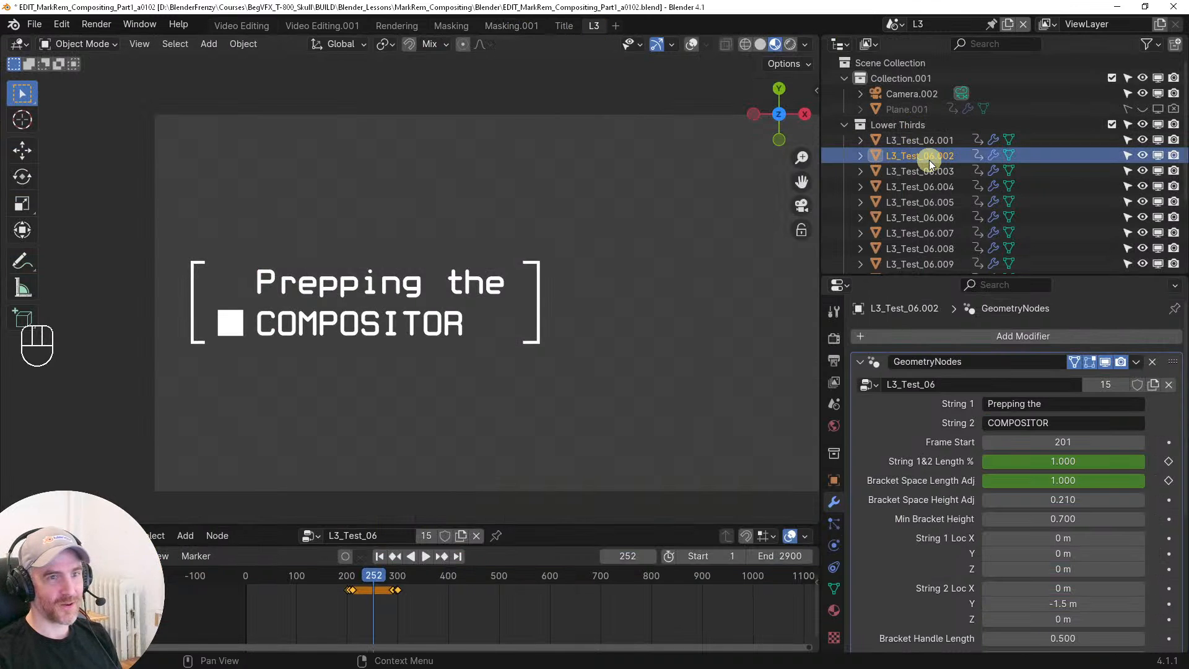
click(930, 177)
click(475, 576)
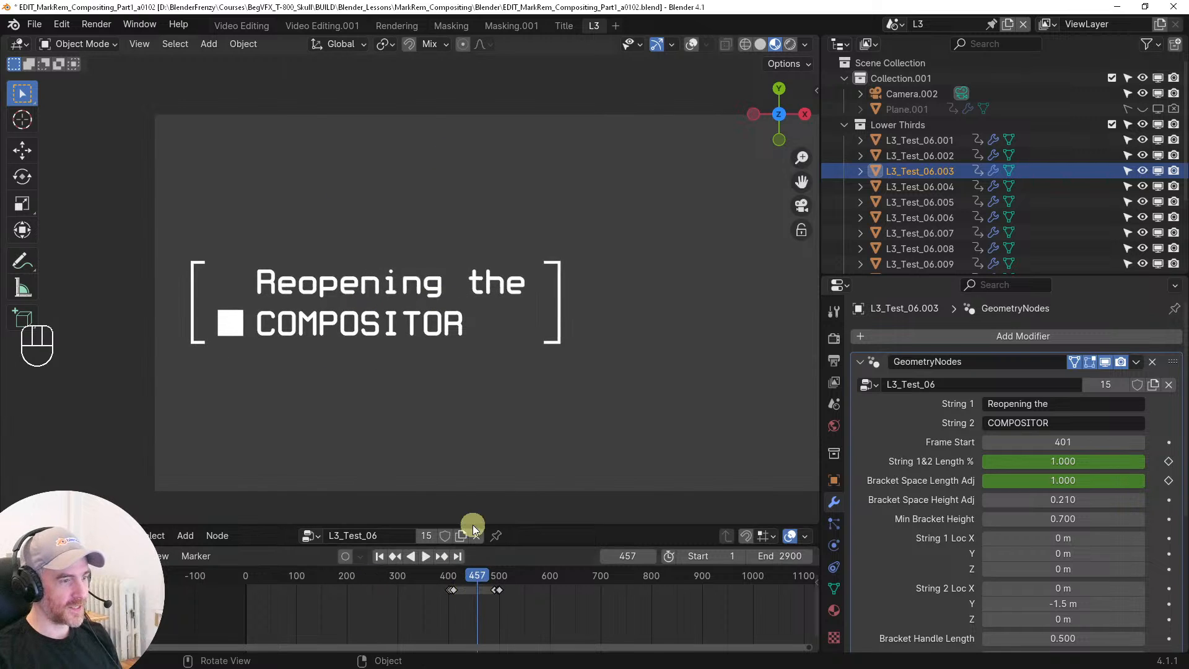
Play through the L3_Test_06.003 title's intro and outro animation and return to frame 446
key(space)
drag(460, 576, 450, 575)
key(space)
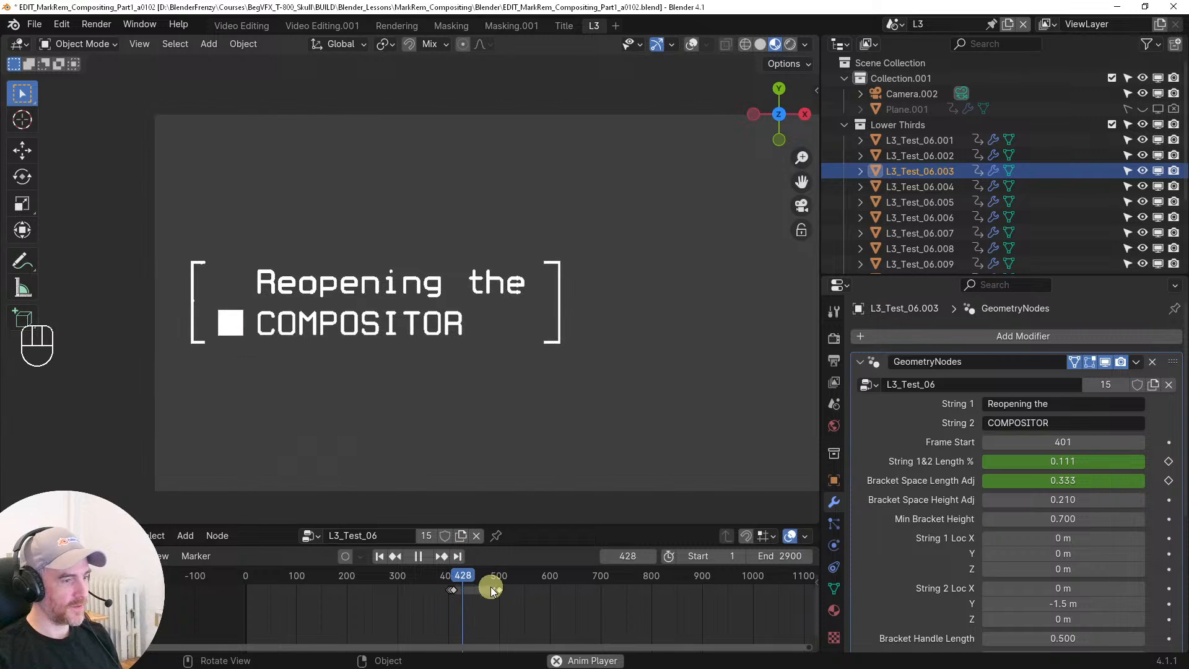
key(space)
drag(468, 573, 484, 575)
key(space)
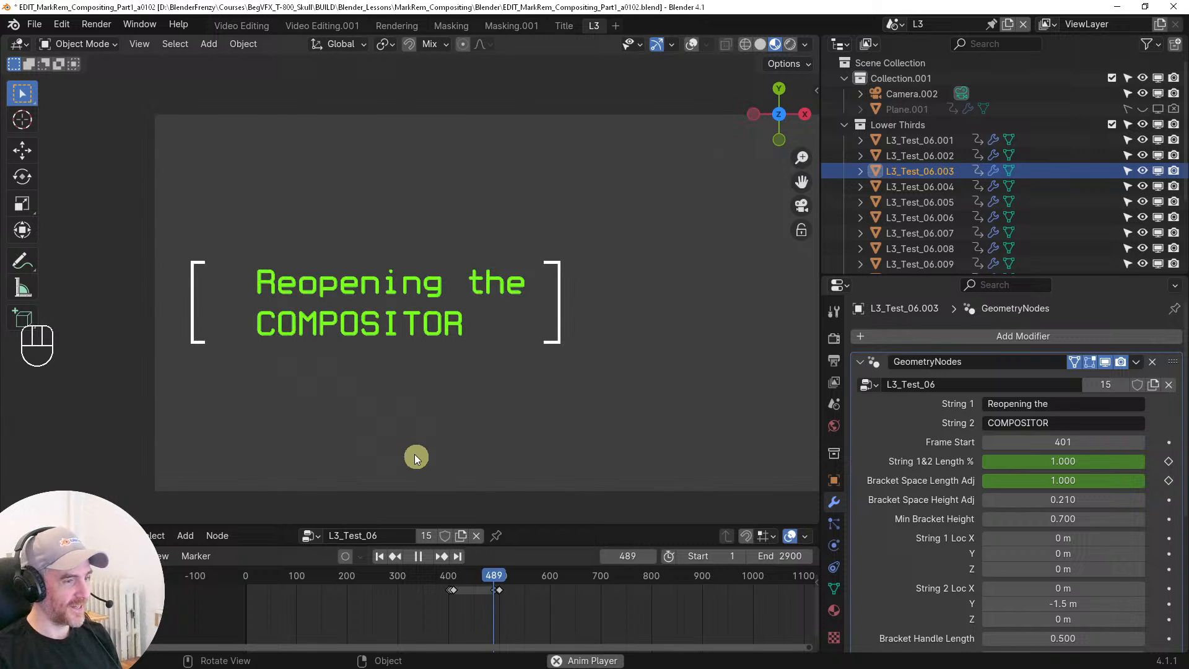
key(space)
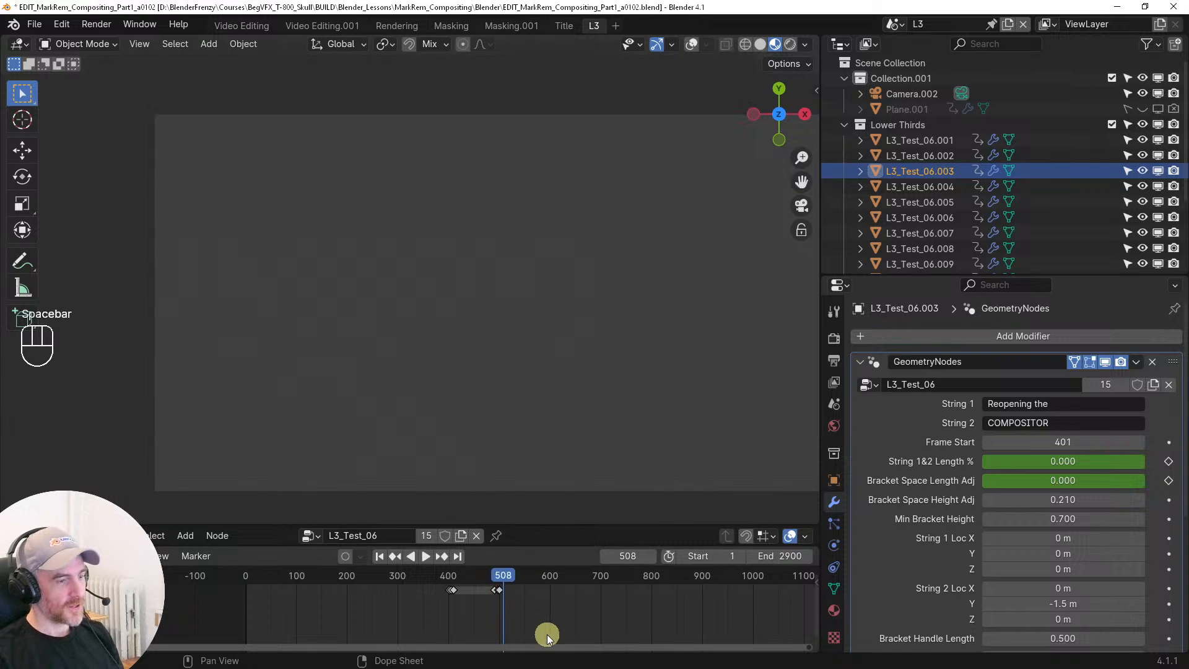
click(472, 574)
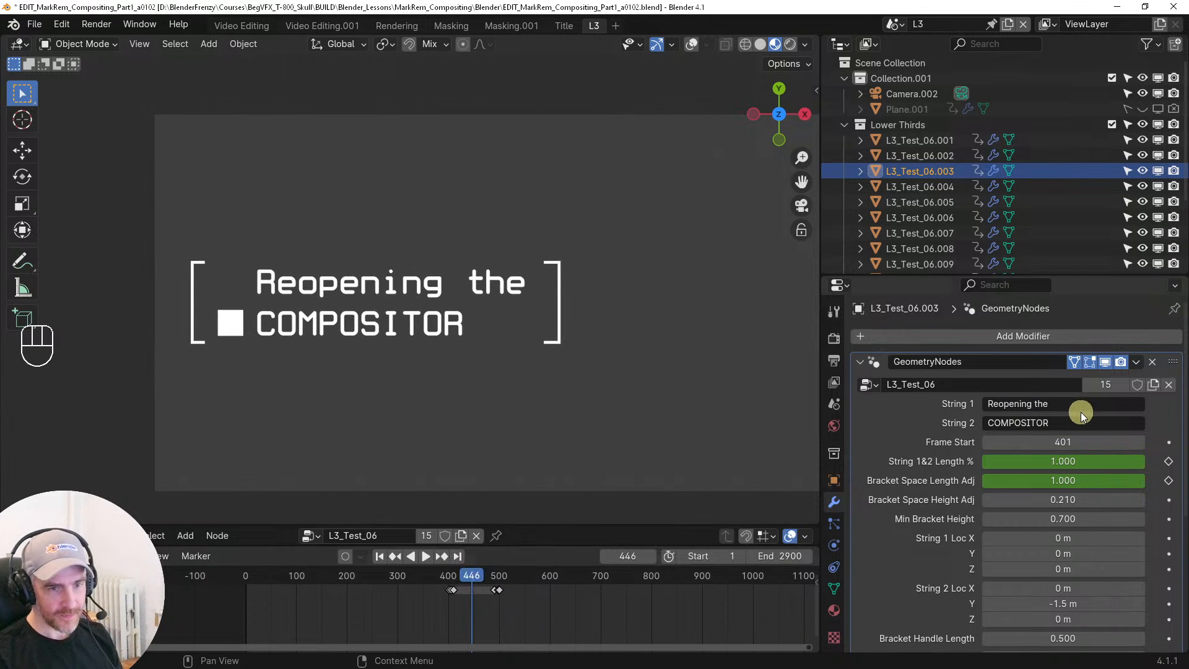
Check the marker name beneath the L3.010 strip in the Video Editing workspace and return to L3_Test_06.003 in the L3 workspace
click(235, 27)
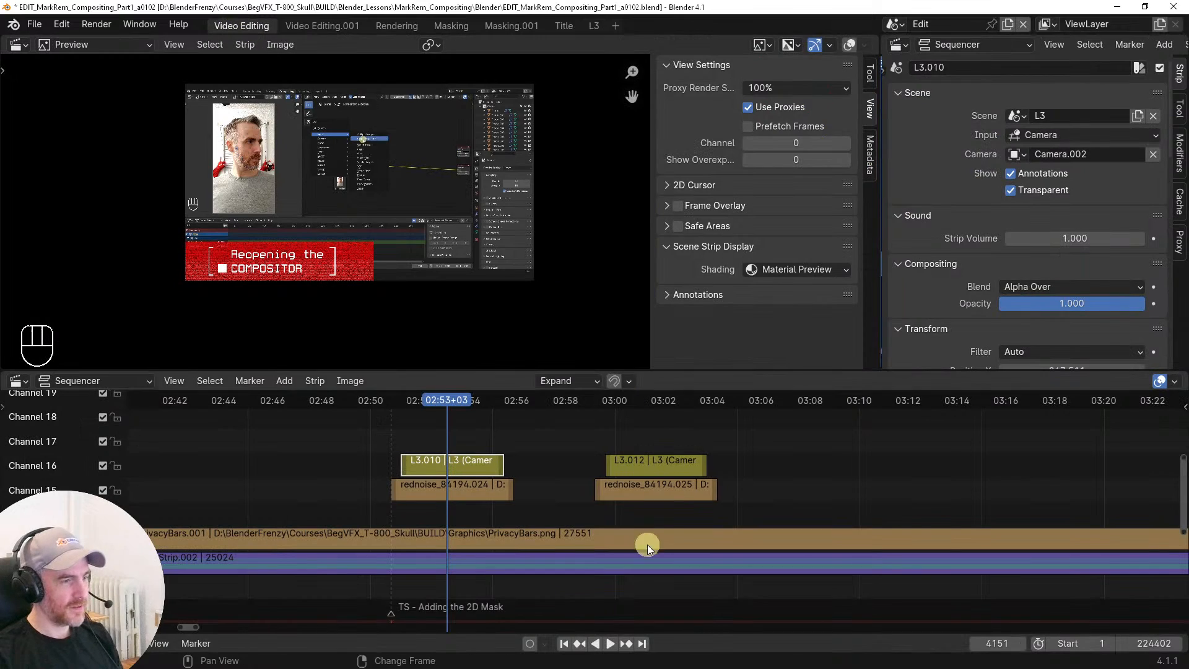
click(594, 25)
click(1028, 403)
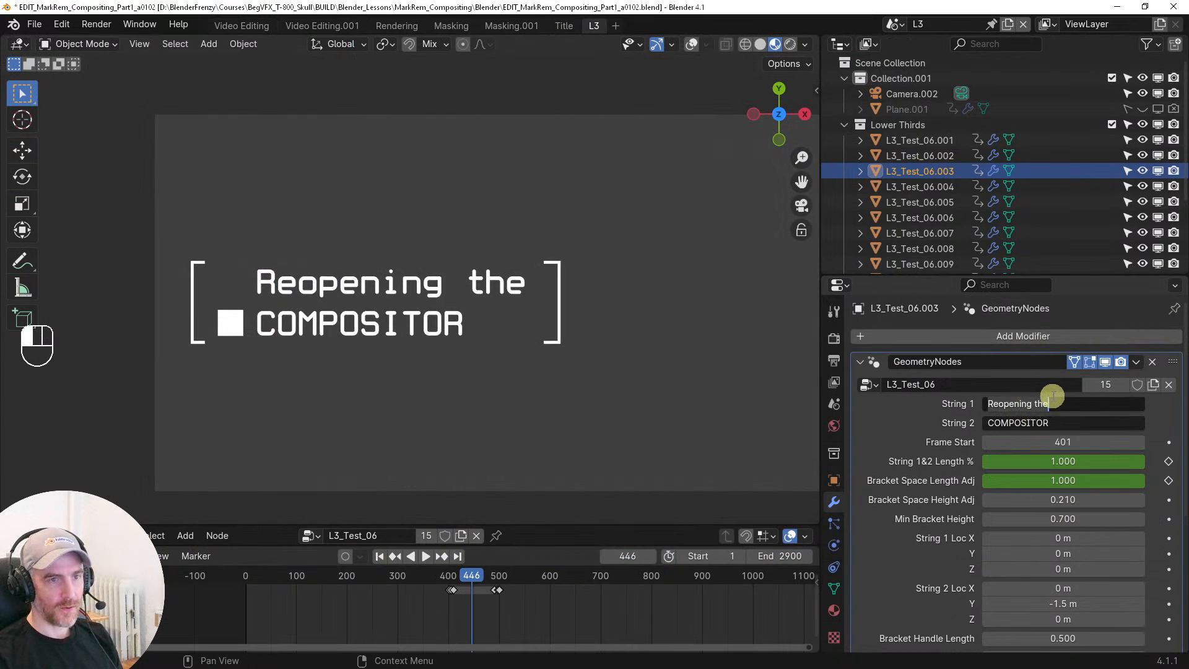
click(932, 172)
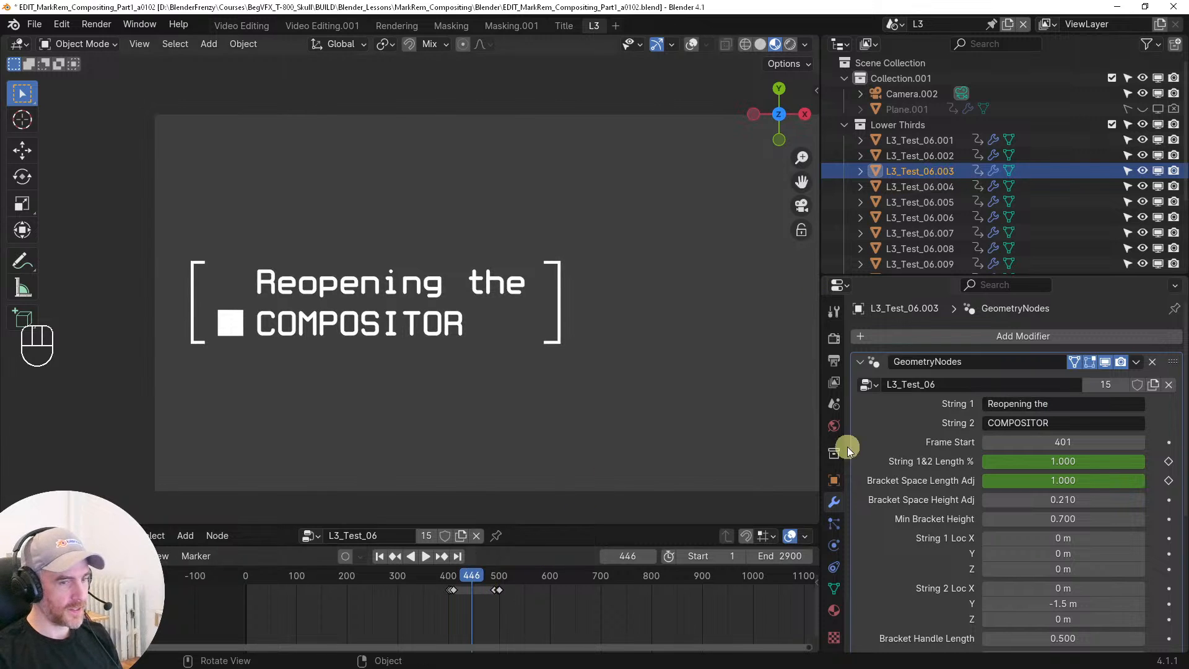
Set the L3_Test_06.003 title's String 1 to "Adding the" and String 2 to "2D MASK"
click(1041, 403)
text(Add)
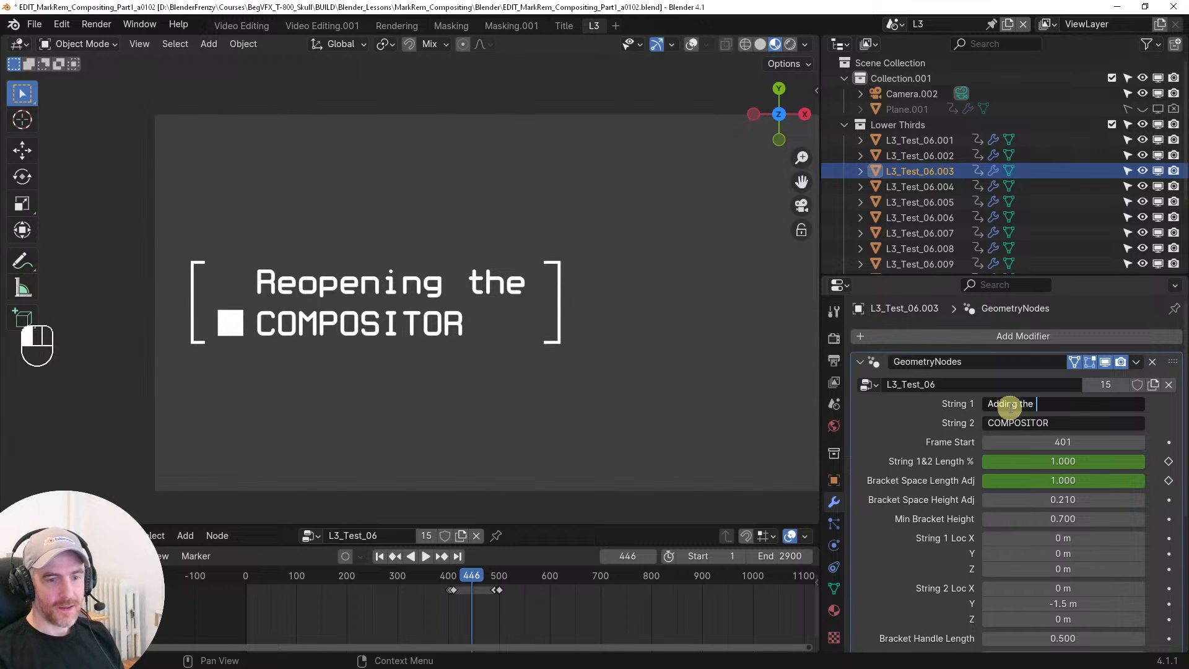
key(Tab)
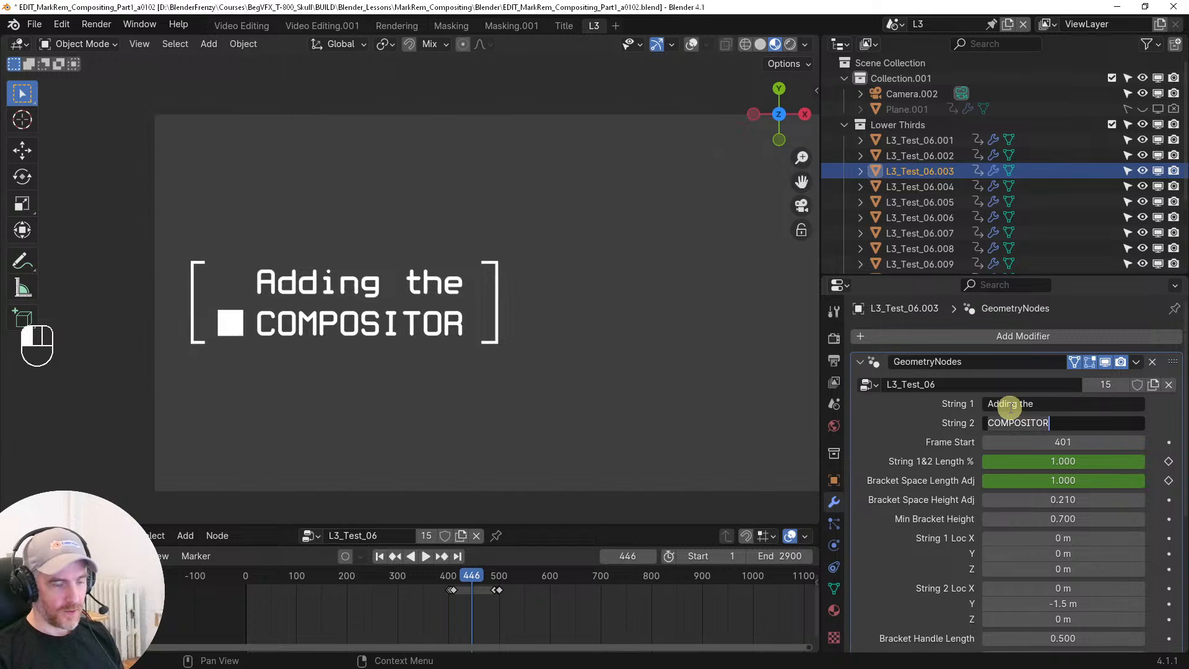
text(2D)
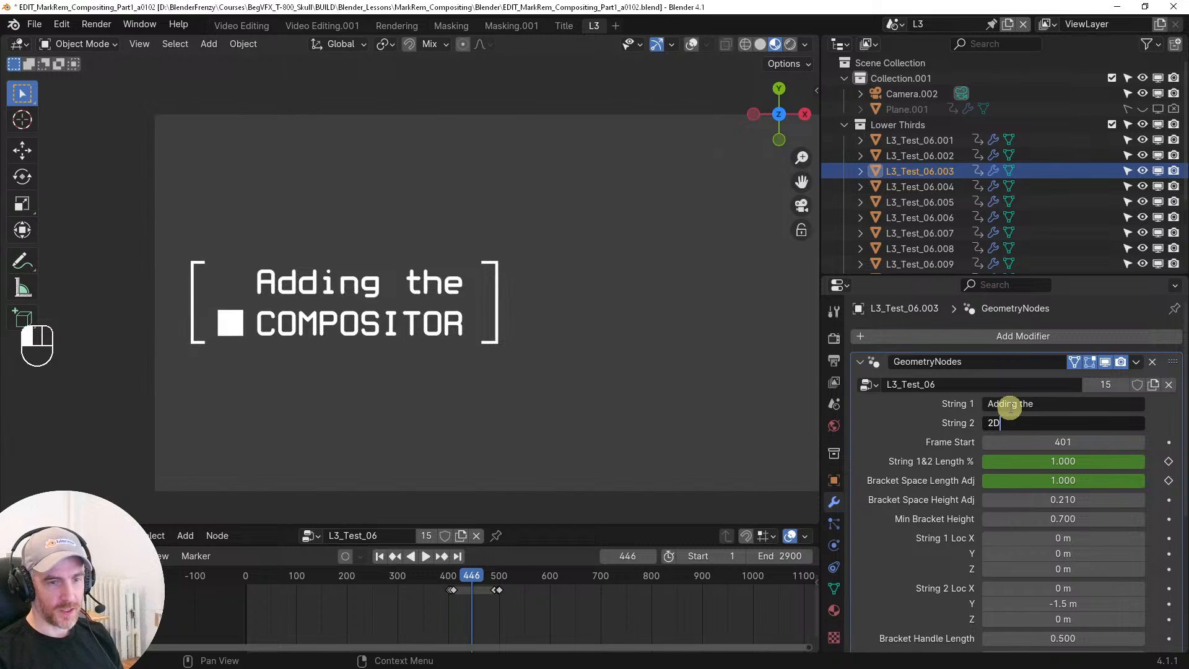
text( MASK)
key(Return)
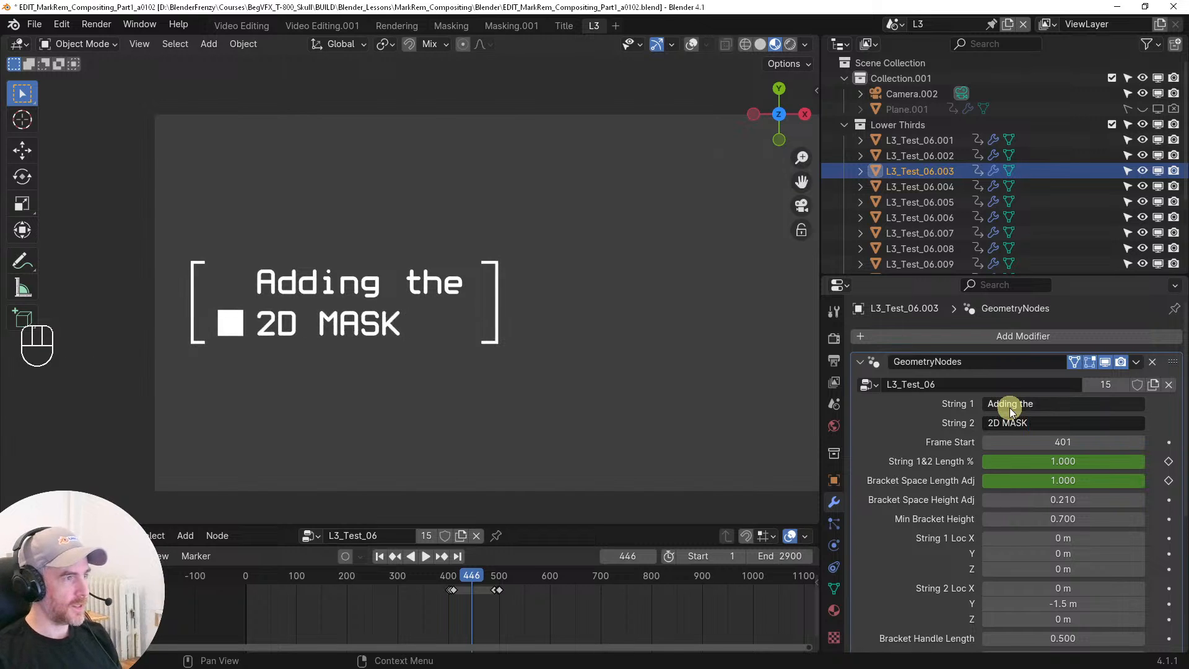
In the Video Editing workspace, move the L3.010 title horizontally along X to centre it on its red banner
click(241, 26)
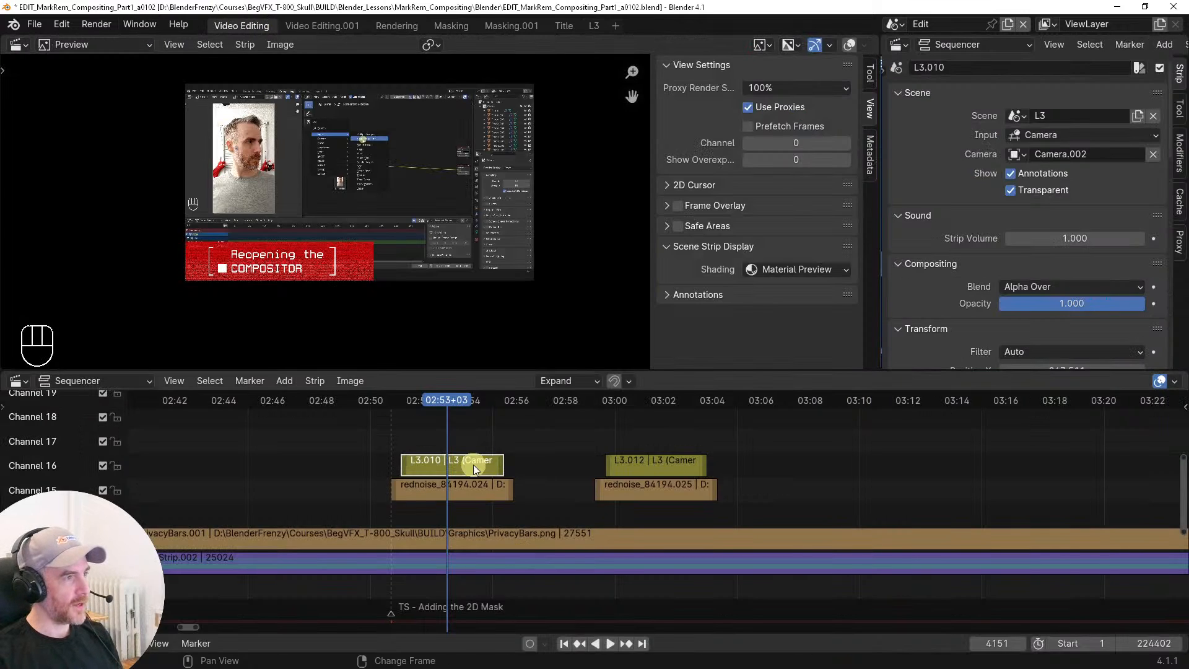
key(g)
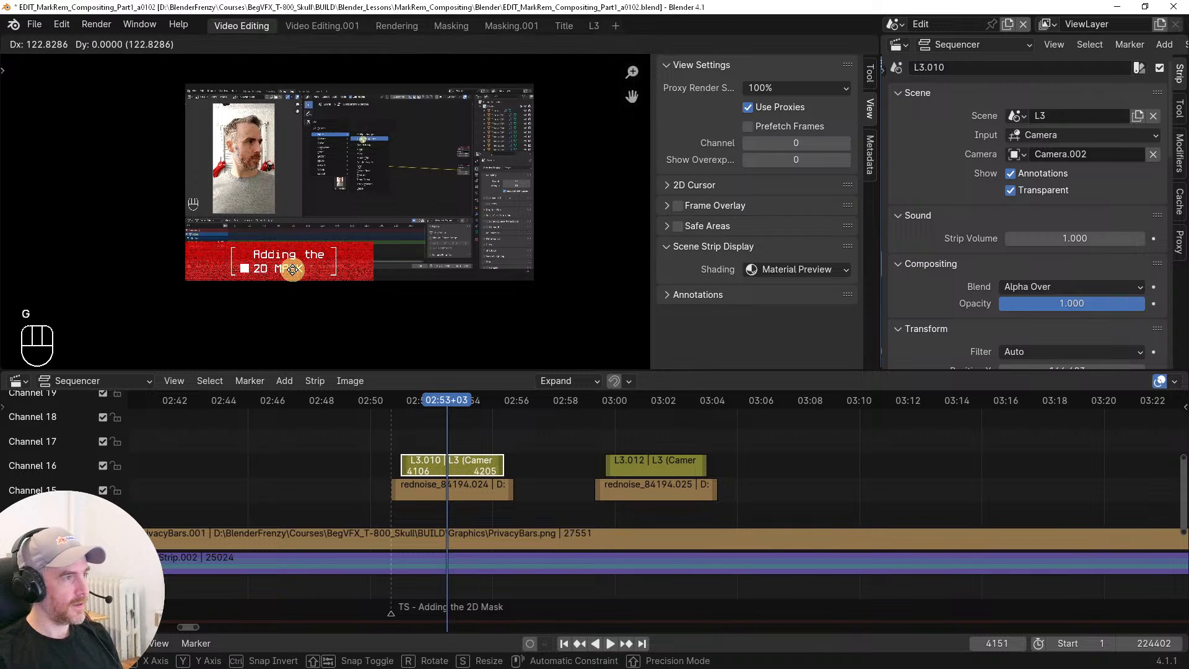
key(x)
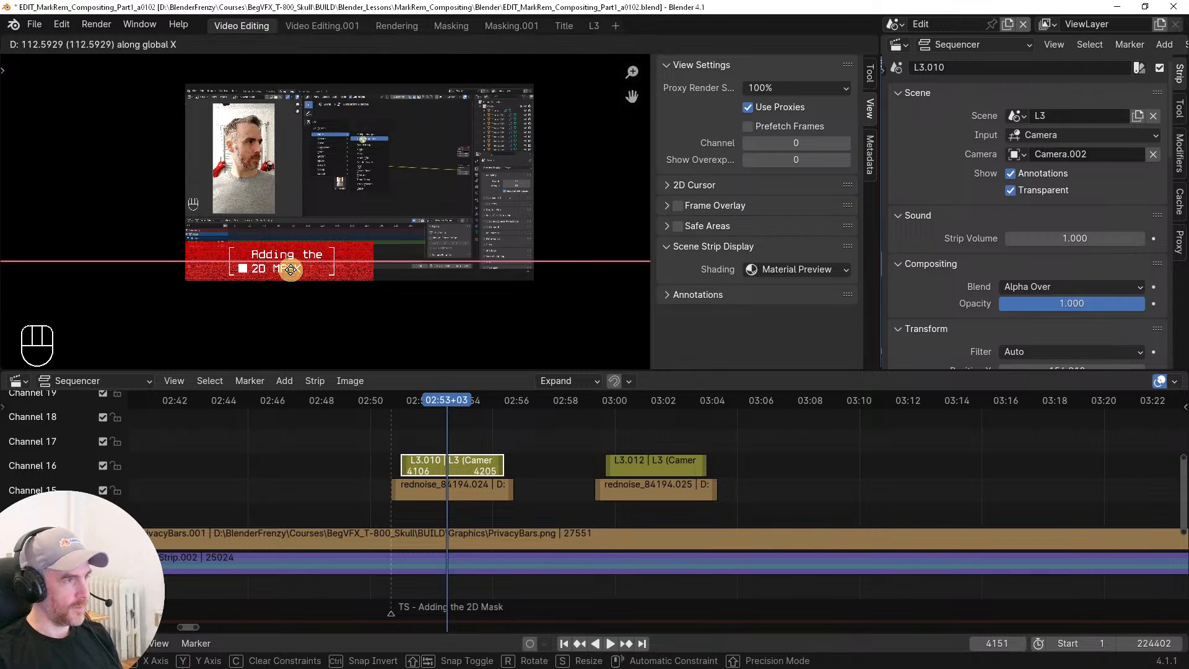
click(290, 269)
Move the L3.012 title strip and its red noise banner strip so the banner starts at the "TS - Intro to the Alpha Over Node" marker
middle_drag(566, 483, 414, 446)
drag(393, 428, 486, 489)
key(g)
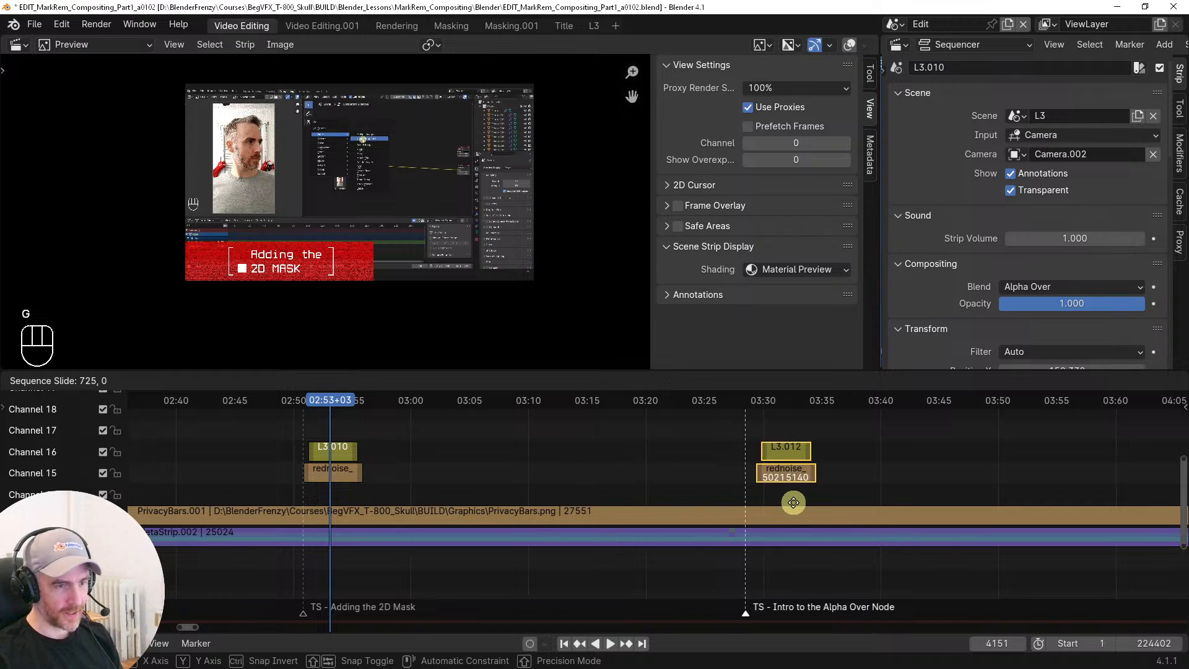
click(795, 503)
middle_drag(665, 488, 521, 475)
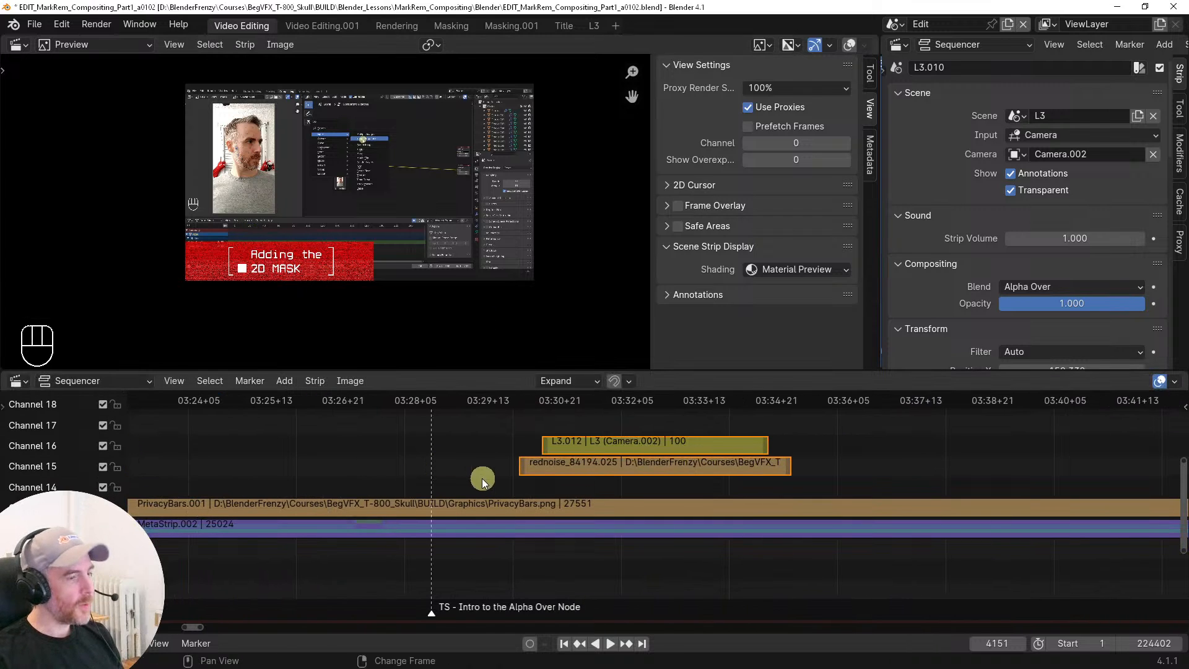
key(j)
key(g)
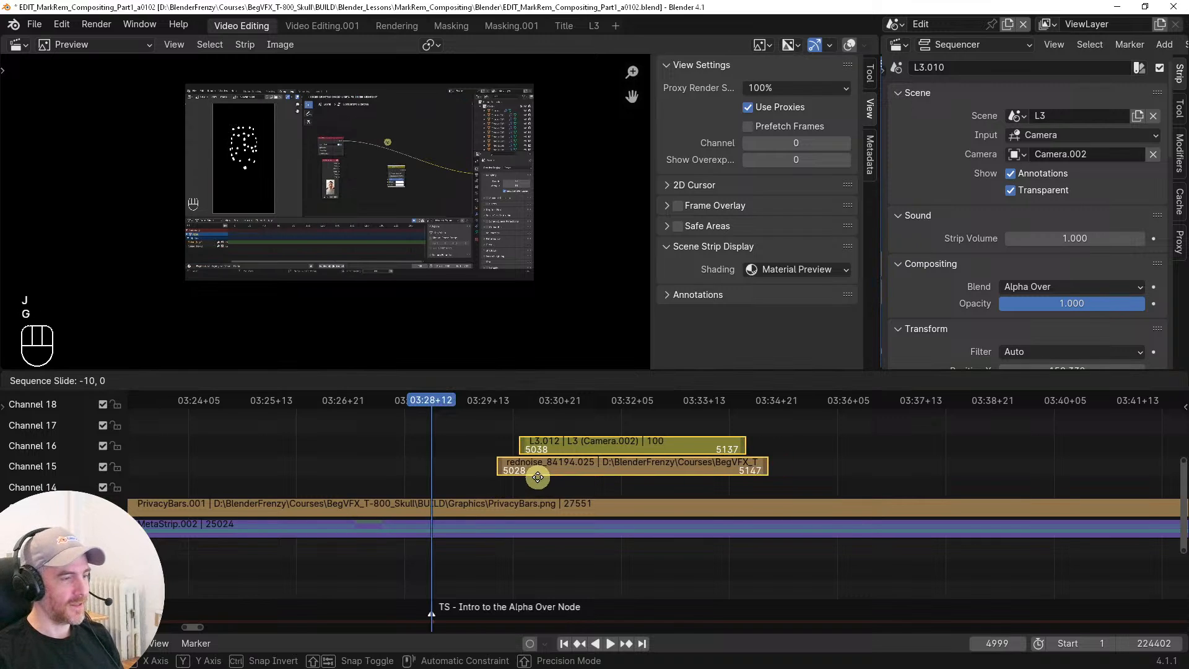
click(504, 478)
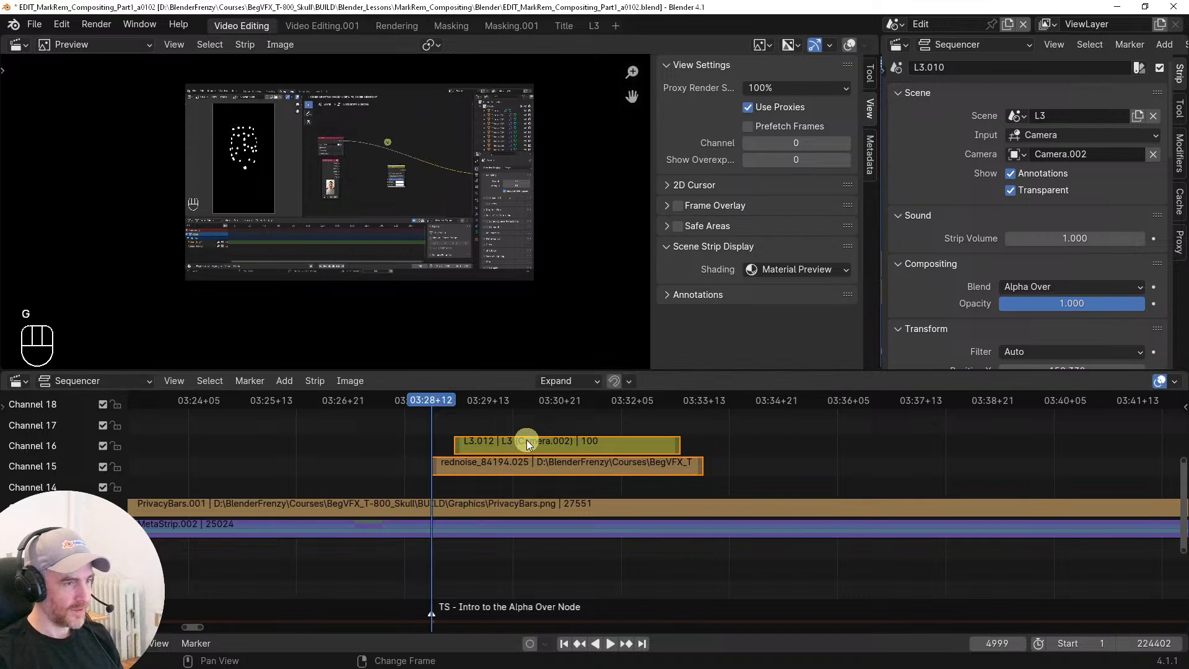
Check which title the L3.012 strip shows and bring up L3_Test_06.004 at frame 663 in the L3 workspace
click(526, 441)
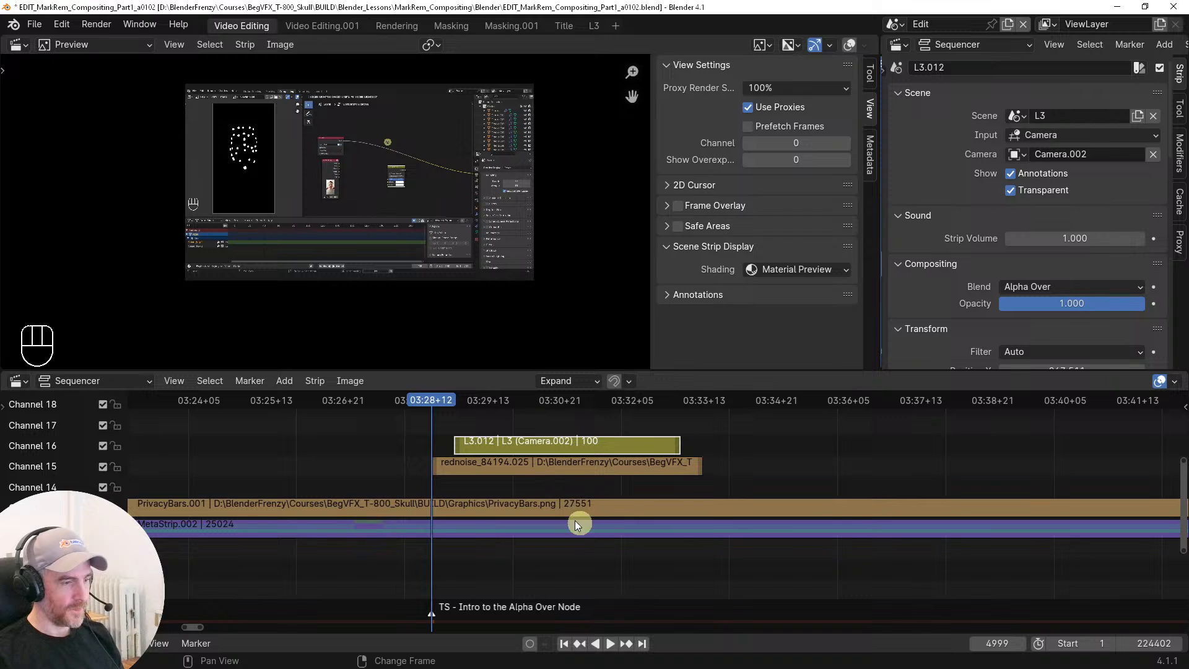
key(space)
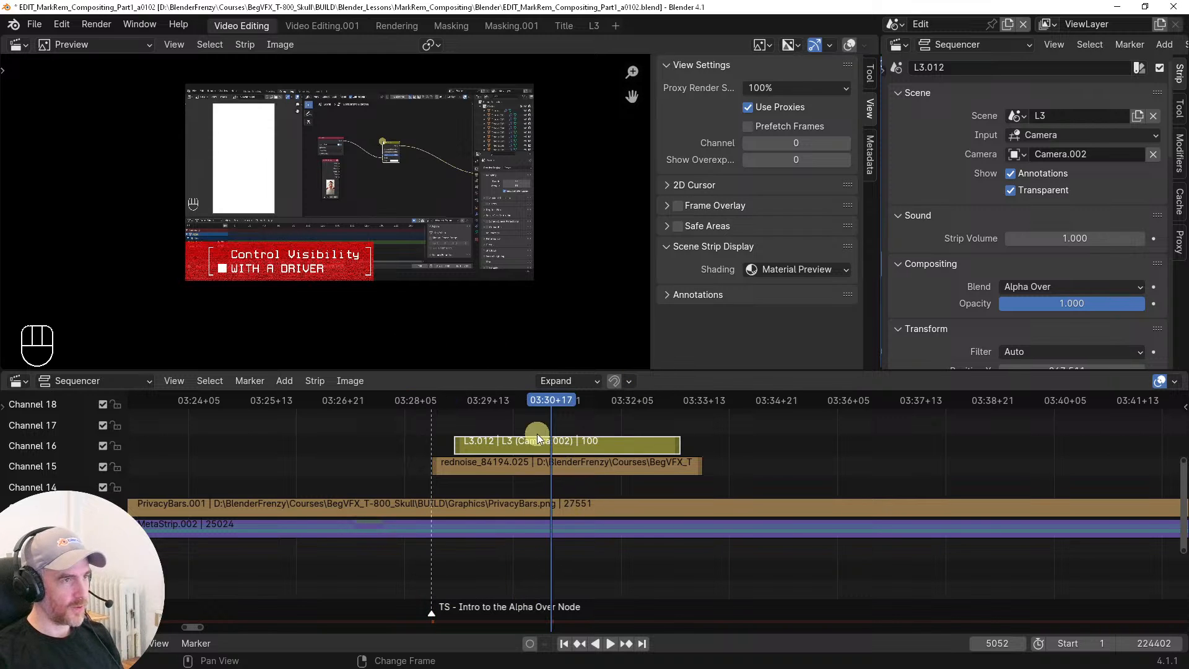
click(595, 26)
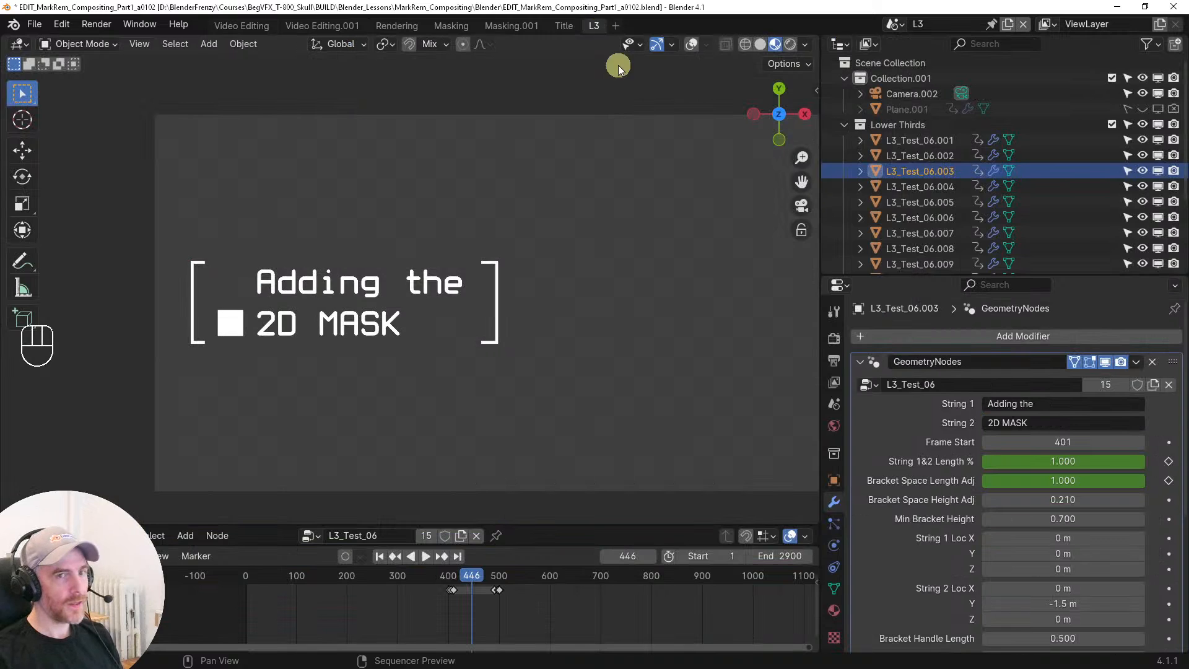
click(920, 187)
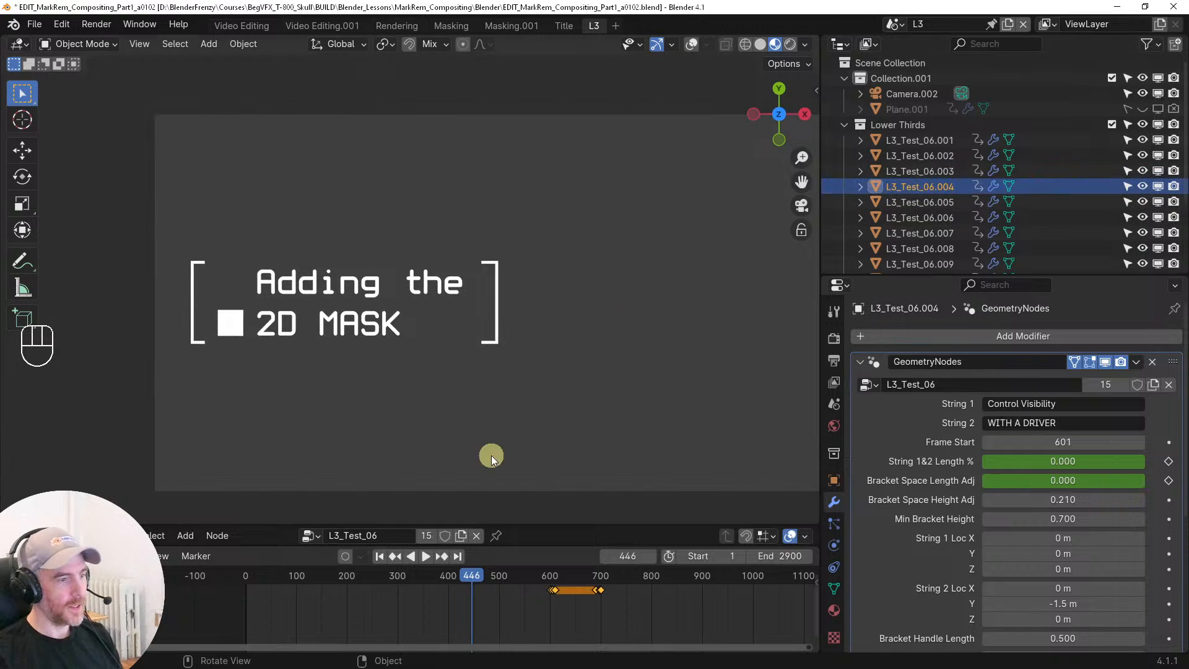
click(582, 591)
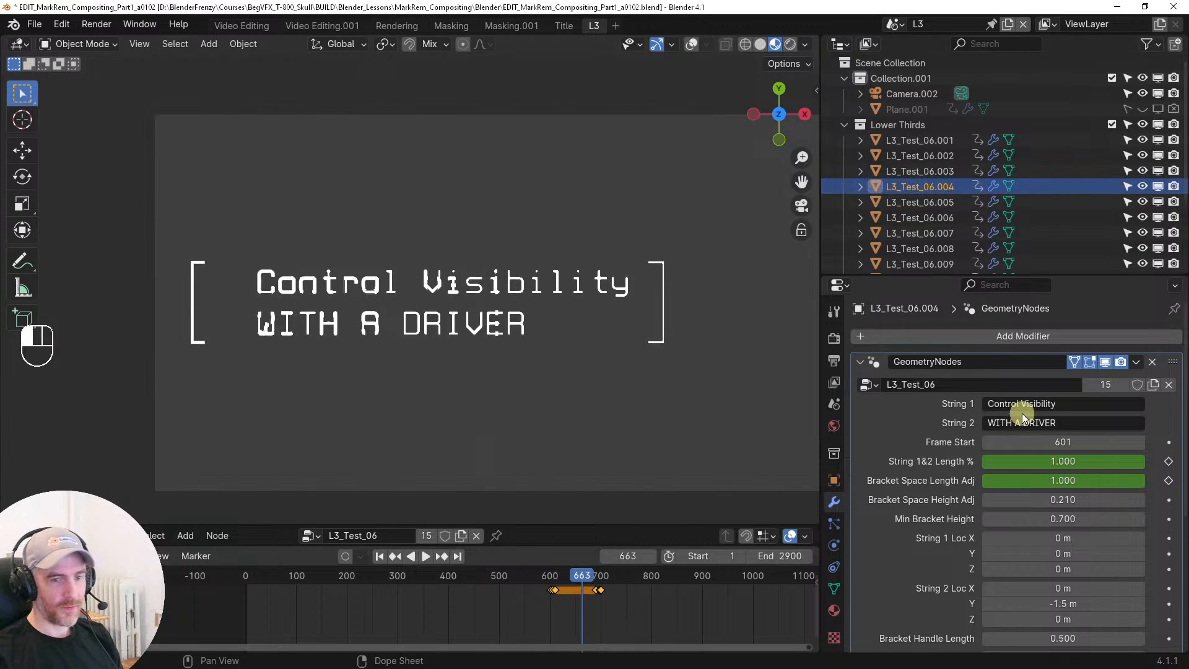
Set the L3_Test_06.004 title's String 1 to "Intro to the" and String 2 to "ALPHA OVER NODE"
click(1054, 404)
key(BackSpace)
text(Intro to the)
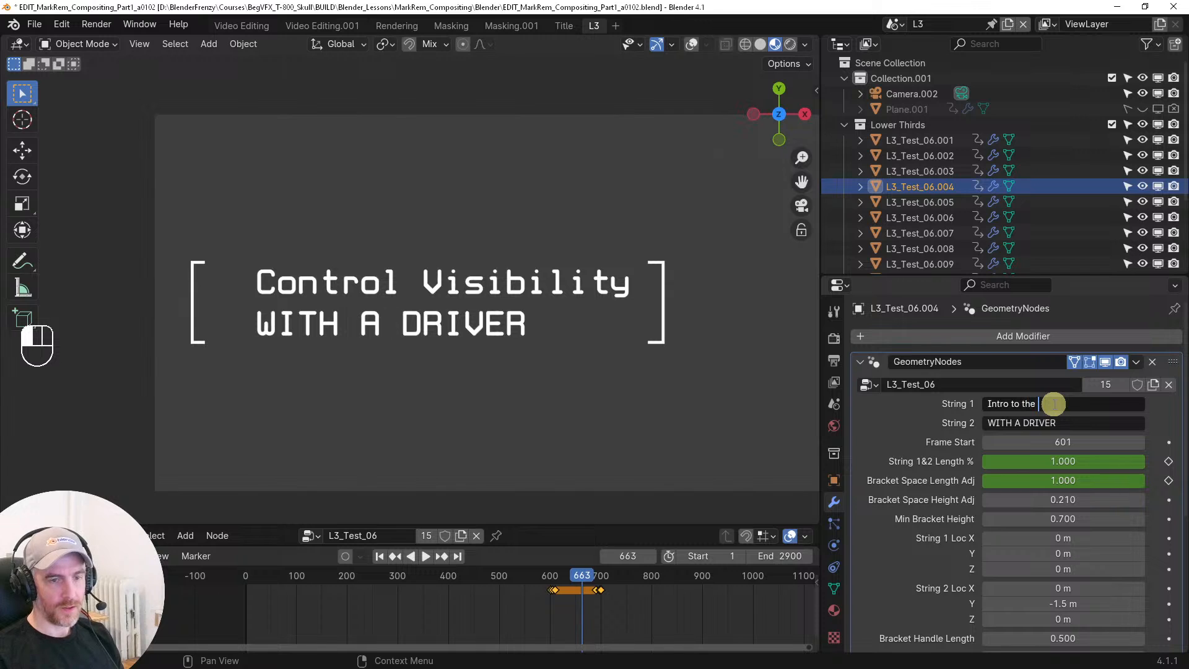
key(Tab)
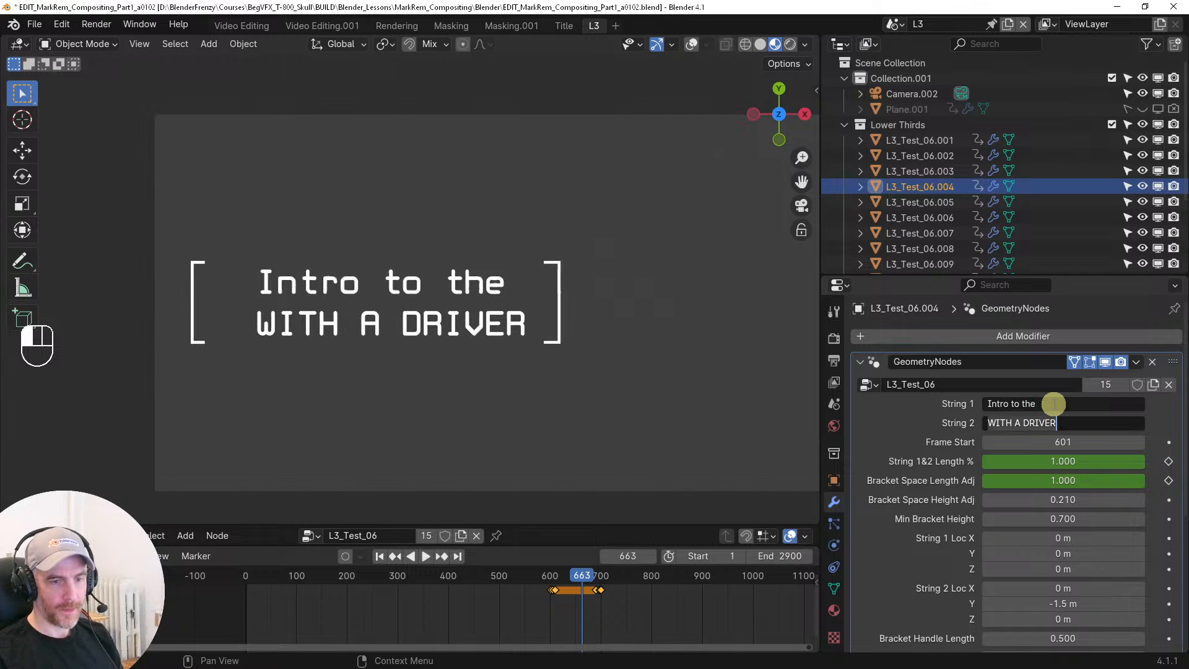
key(ctrl+a)
text(a)
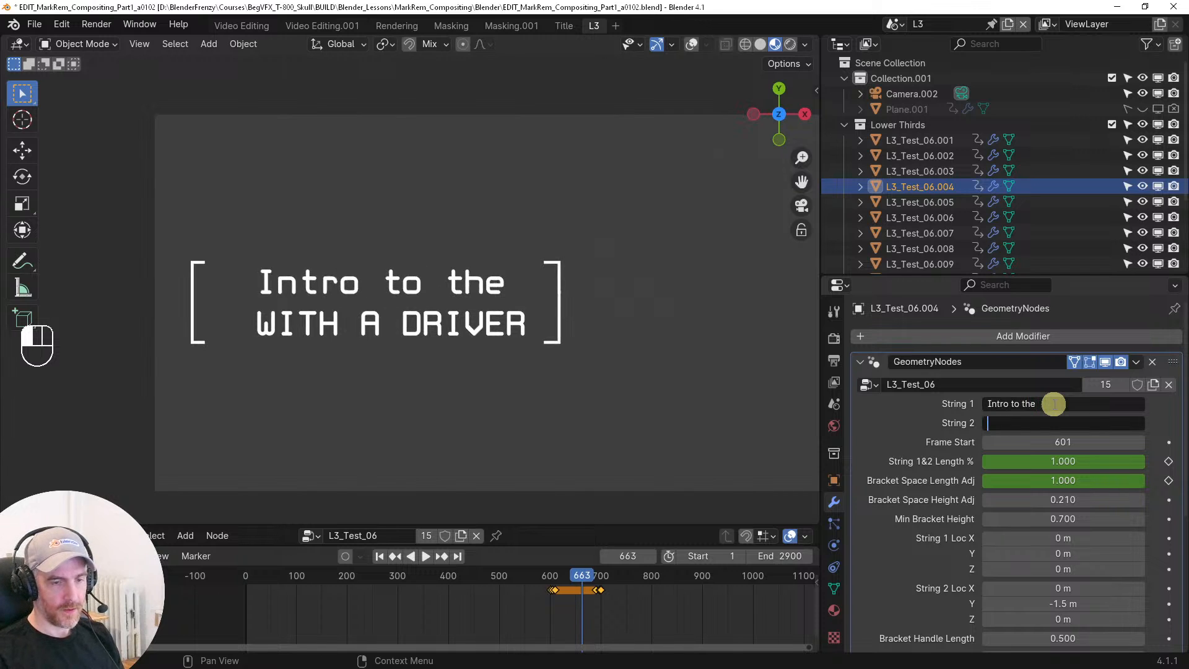
text(LPHA OVER NODE)
key(Return)
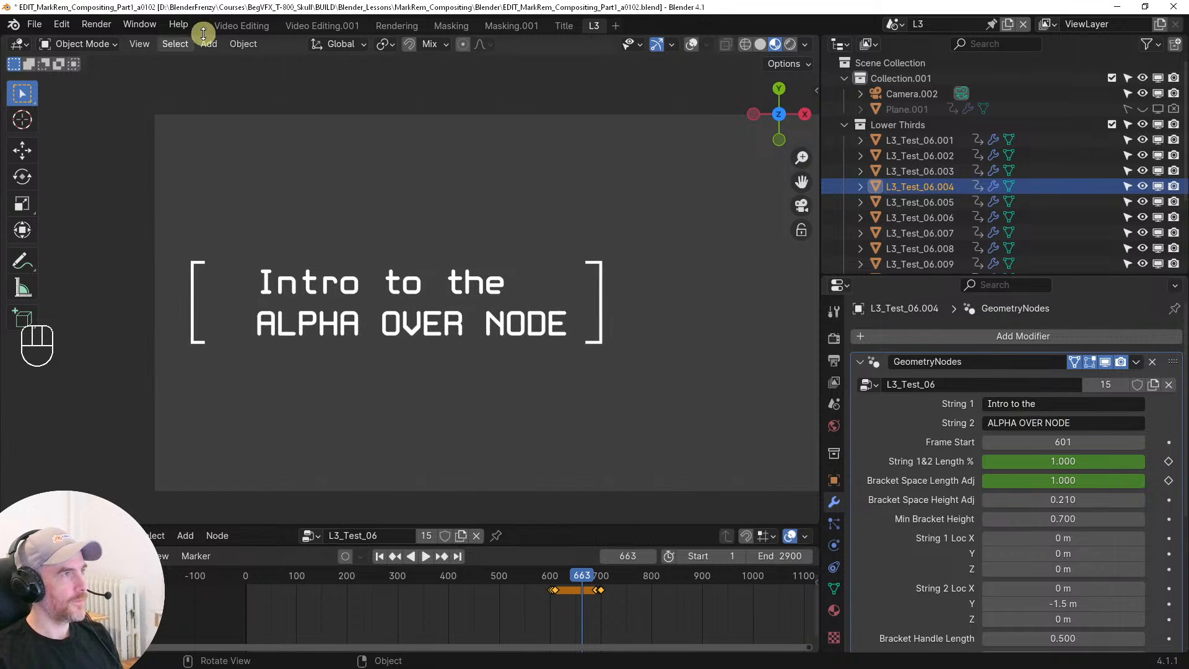
Return to the Video Editing workspace and refresh the preview to inspect the updated L3.012 title on its red banner
click(253, 28)
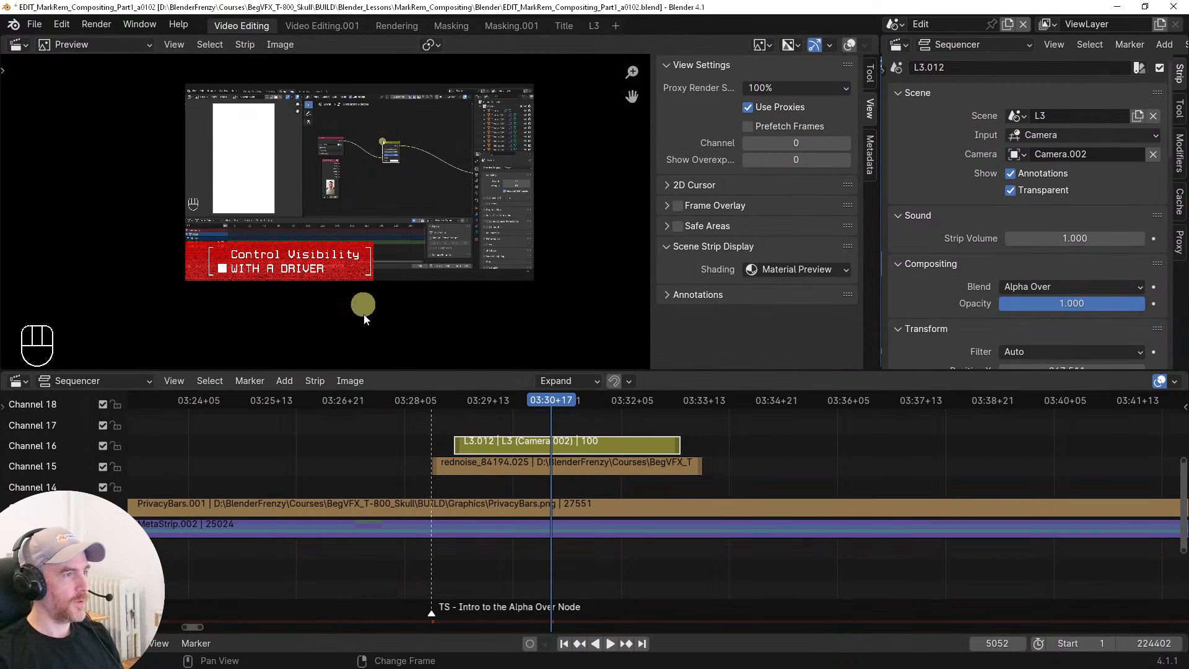
key(r)
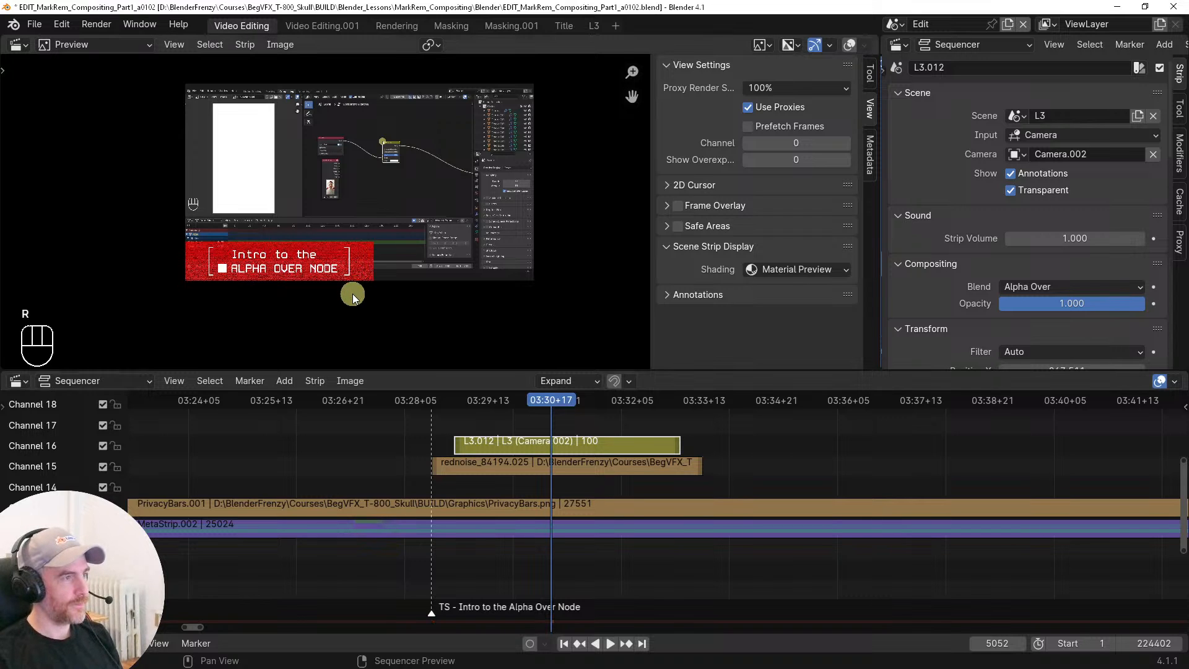
scroll(345, 300, up, 4)
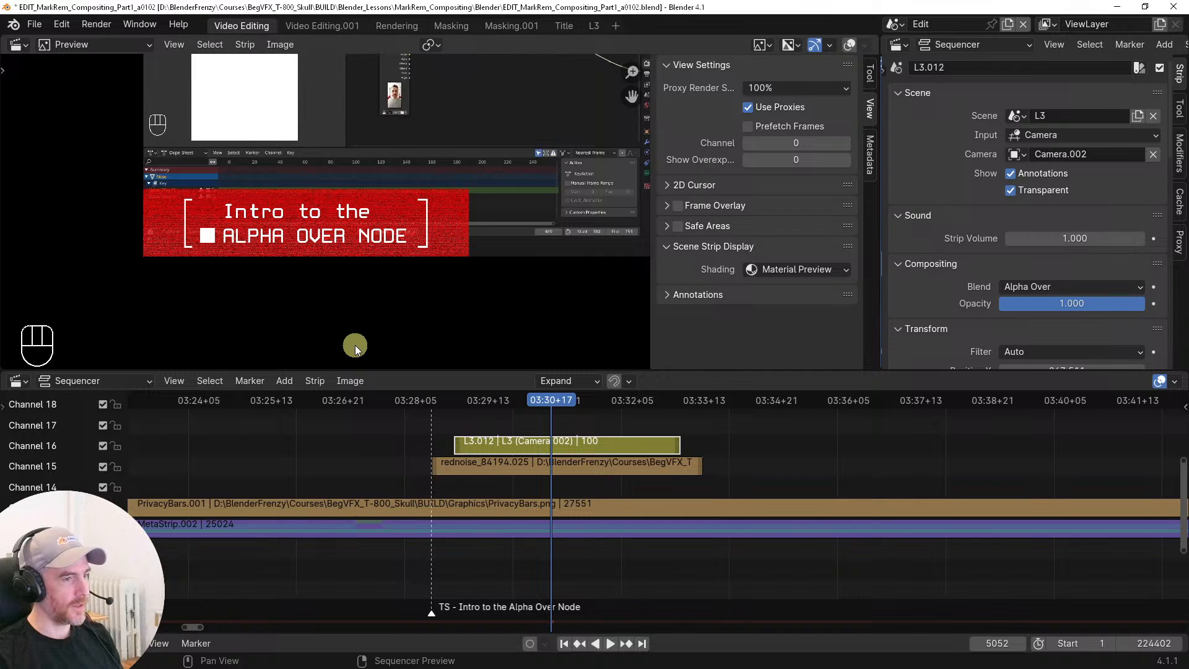
scroll(563, 475, down, 6)
scroll(575, 476, down, 8)
mouse_move(647, 481)
ctrl+middle_down()
mouse_move(616, 502)
mouse_move(607, 489)
mouse_move(666, 474)
ctrl+middle_up()
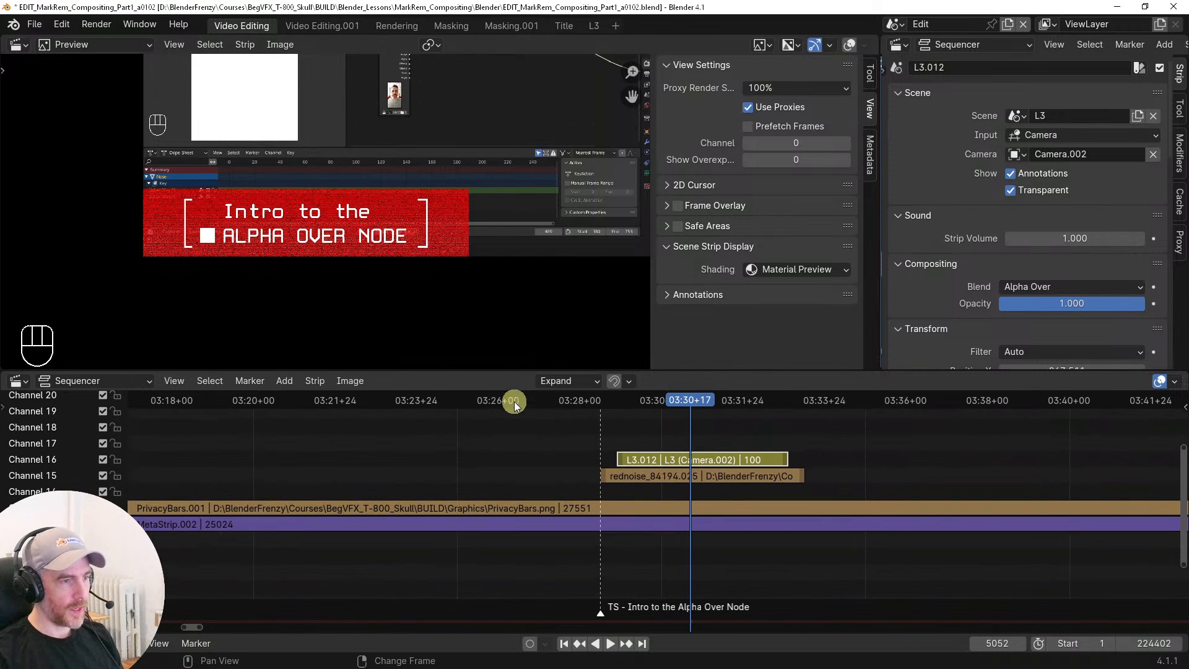
Enable Prefetch Frames for the preview and move the playhead to frame 4996, just before the Alpha Over Node marker
click(748, 126)
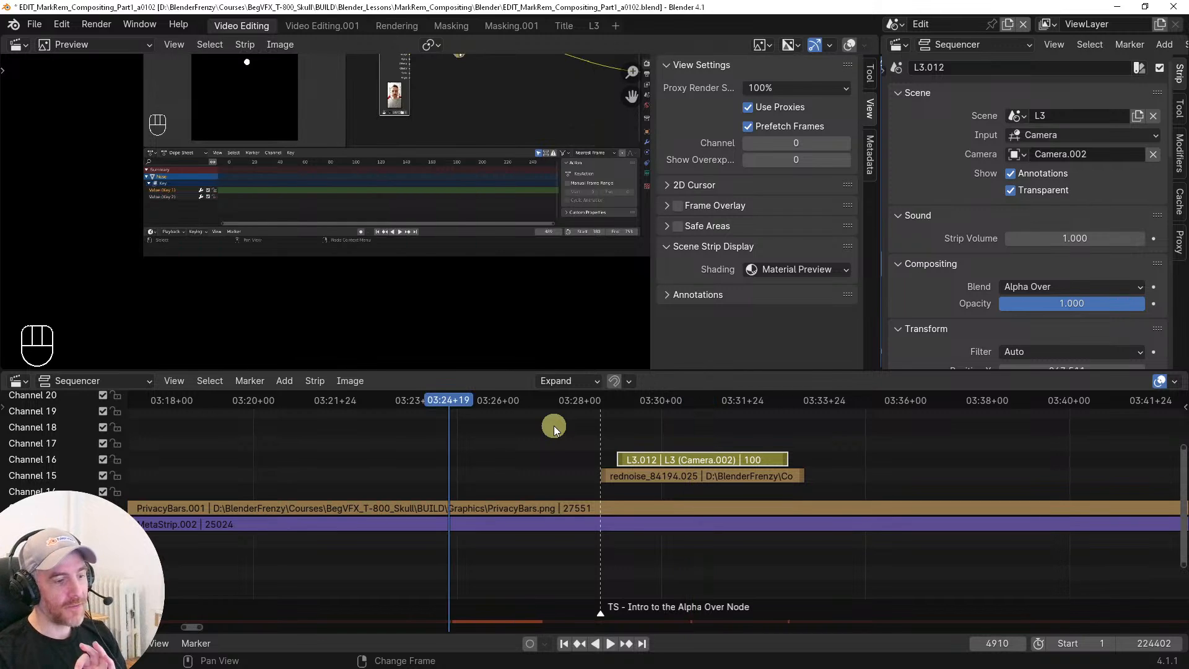
click(593, 404)
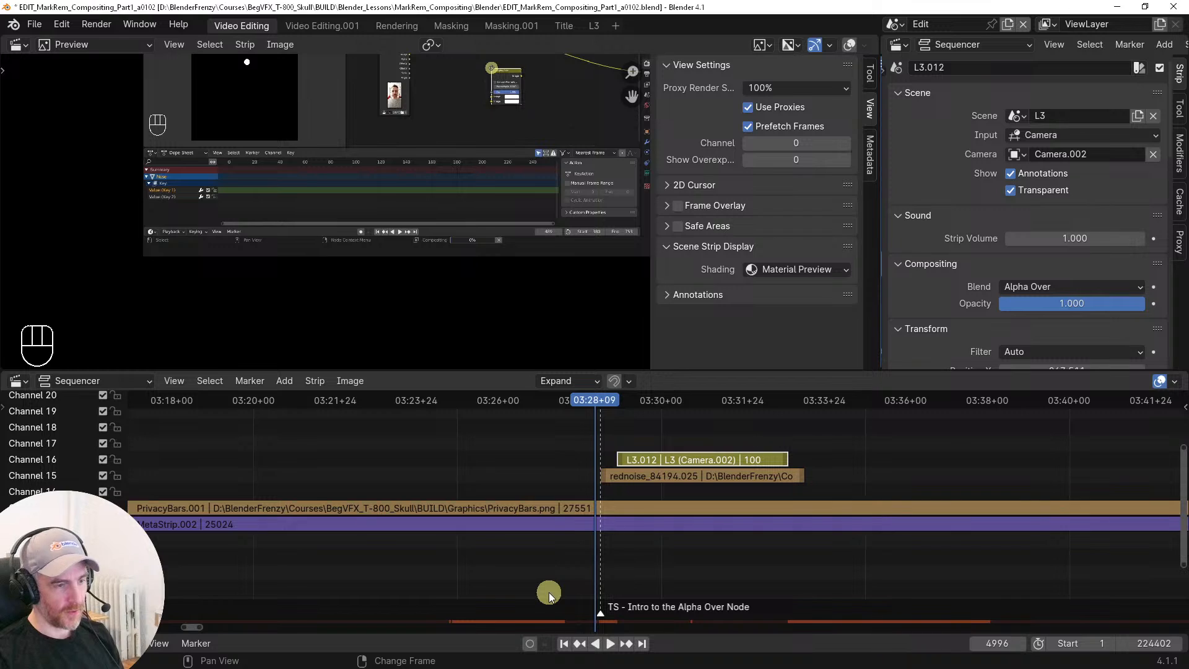
key(r)
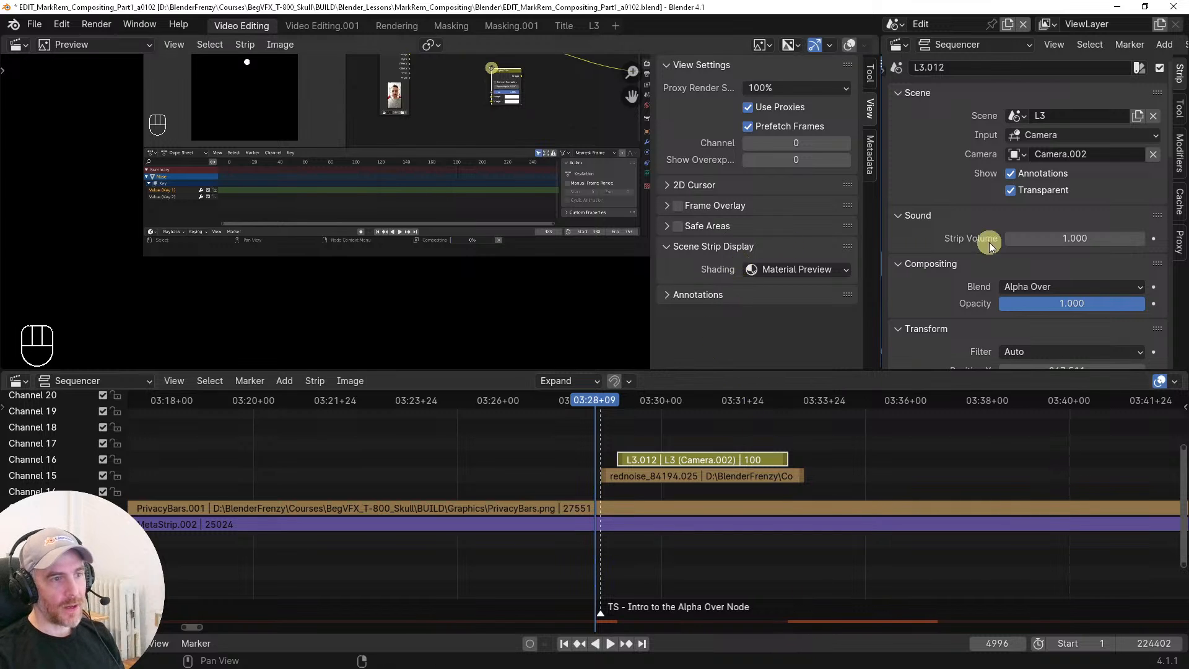
Examine the L3.012 strip's properties down to its Time settings and bring the whole video frame into view in the preview
scroll(979, 306, down, 12)
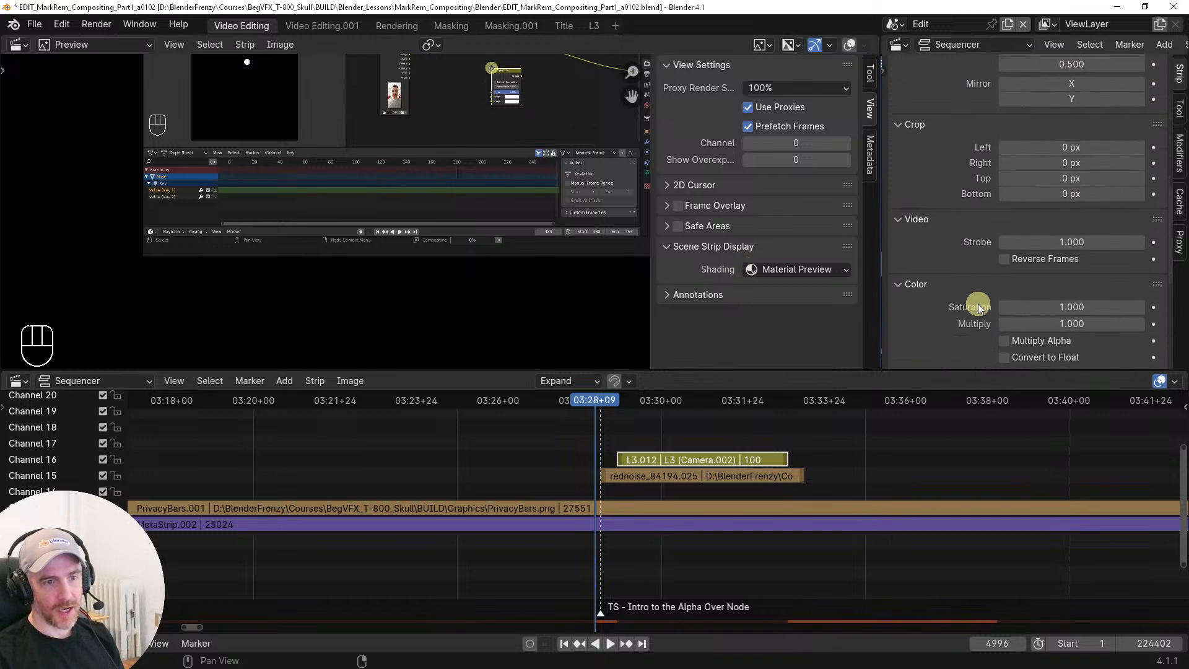
scroll(979, 302, down, 4)
scroll(975, 307, down, 6)
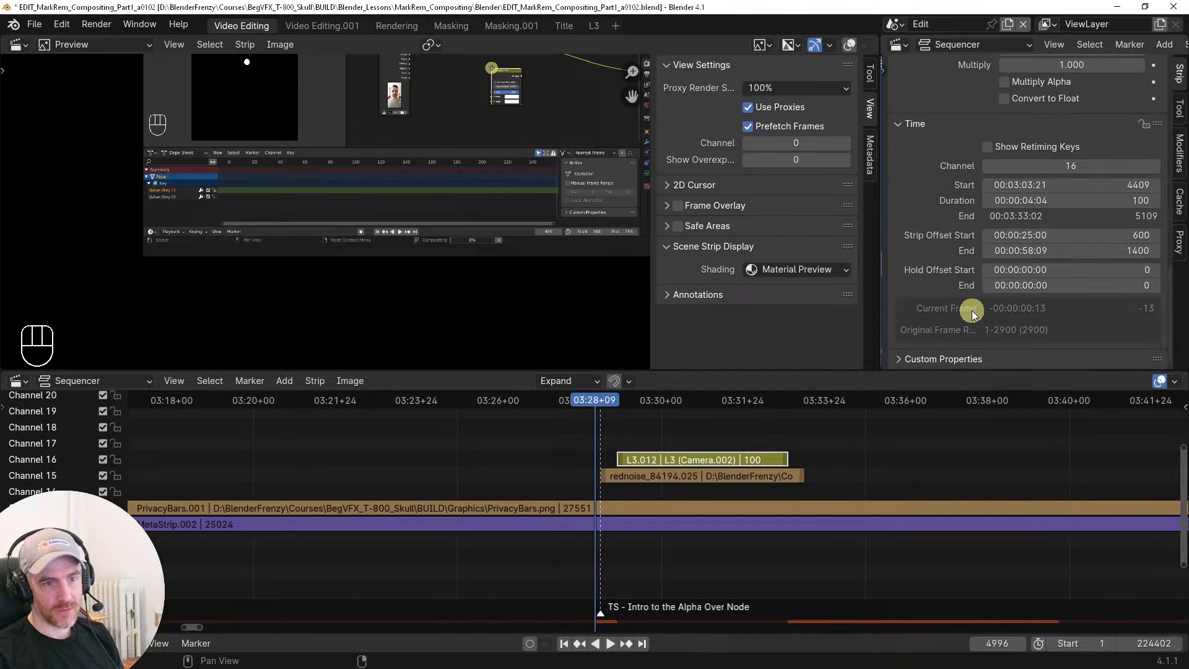
scroll(971, 310, up, 5)
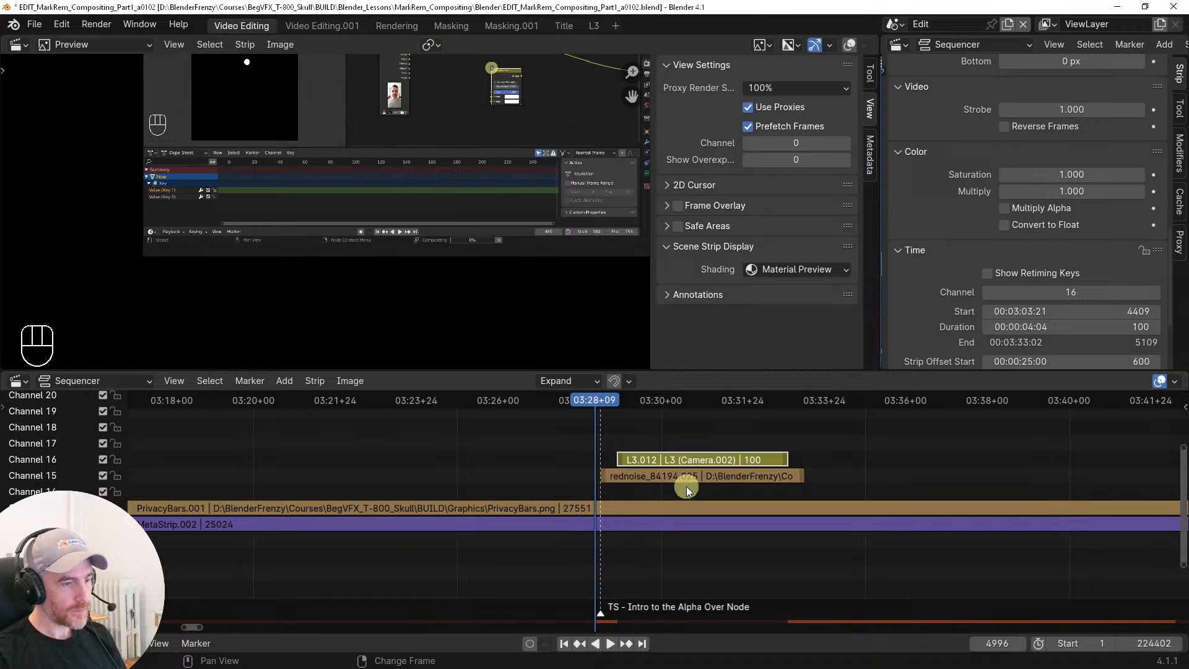
scroll(487, 207, down, 6)
shift+middle_drag(487, 207, 464, 289)
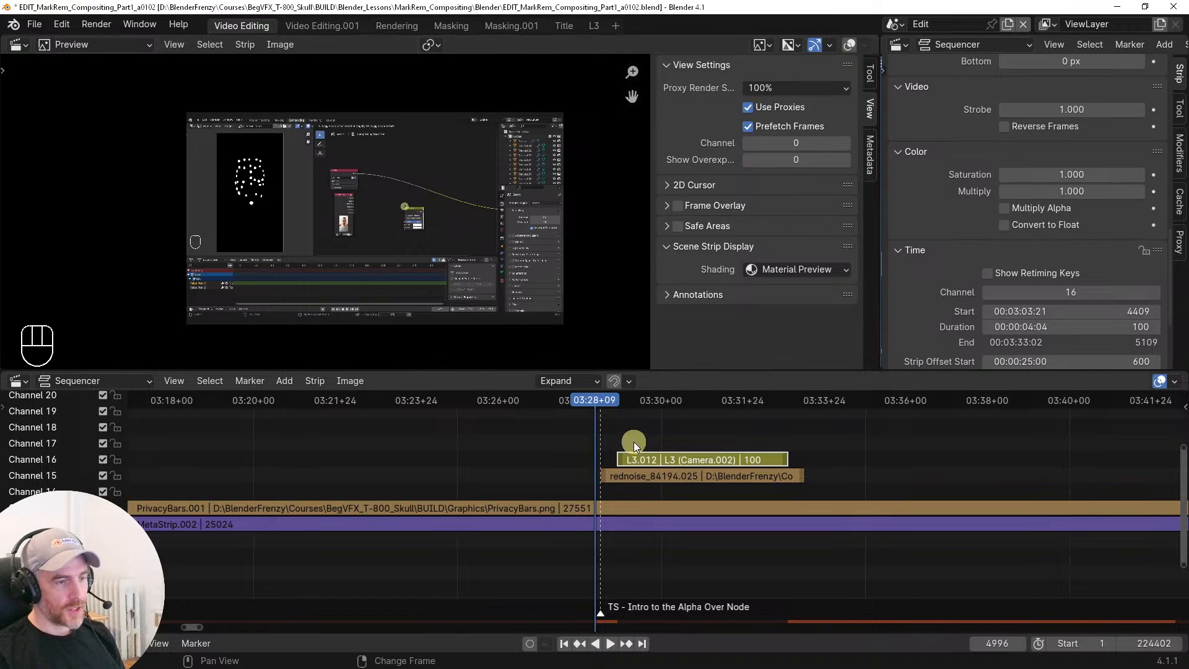
Disable Prefetch Frames and advance through the L3.012 title's intro animation to frame 5018
click(747, 126)
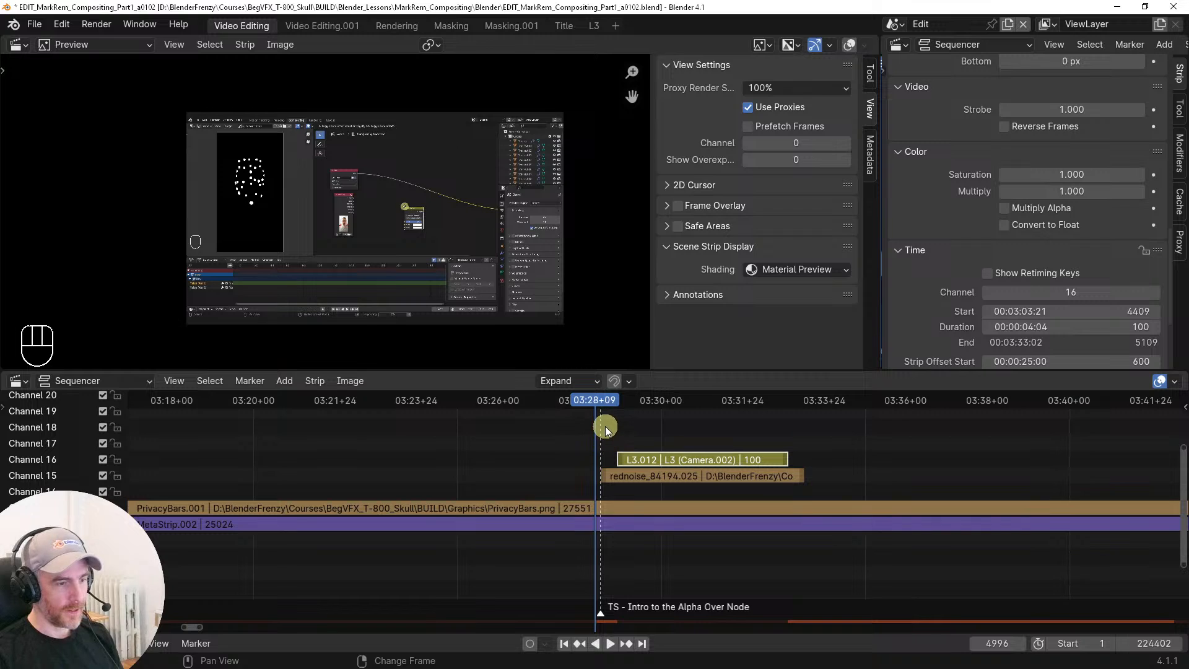
key(space)
key(space)
key(Right)
key(Right)
key(Right)
key(Right)
key(Right)
key(Right)
key(Right)
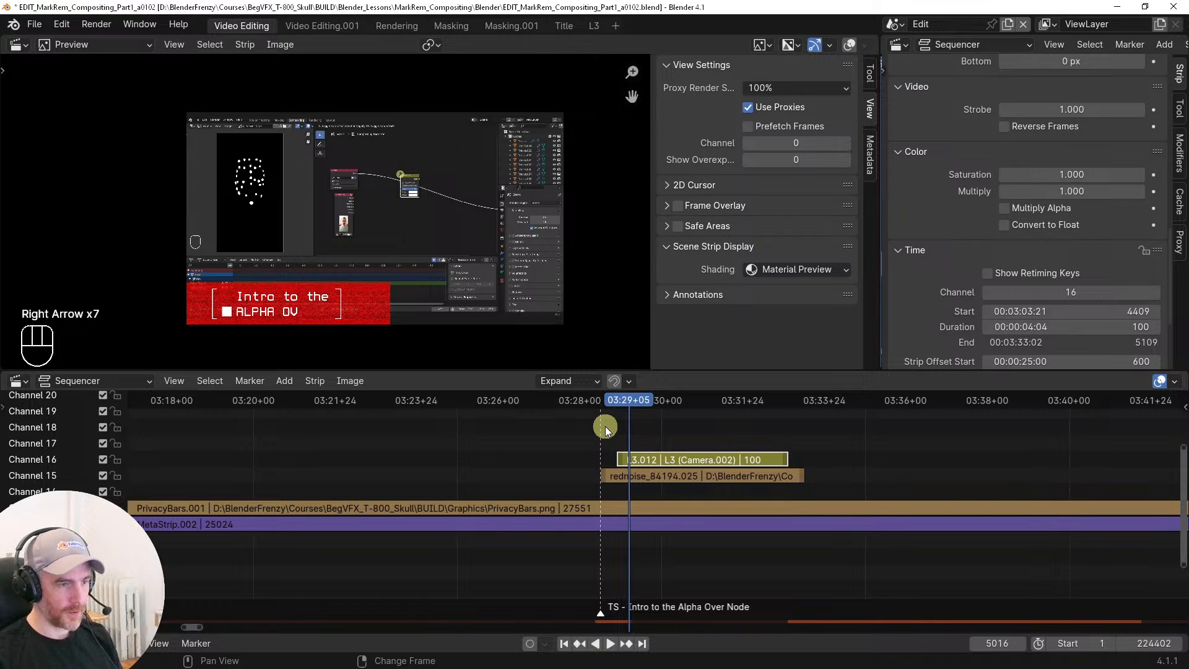
key(Right)
key(Right)
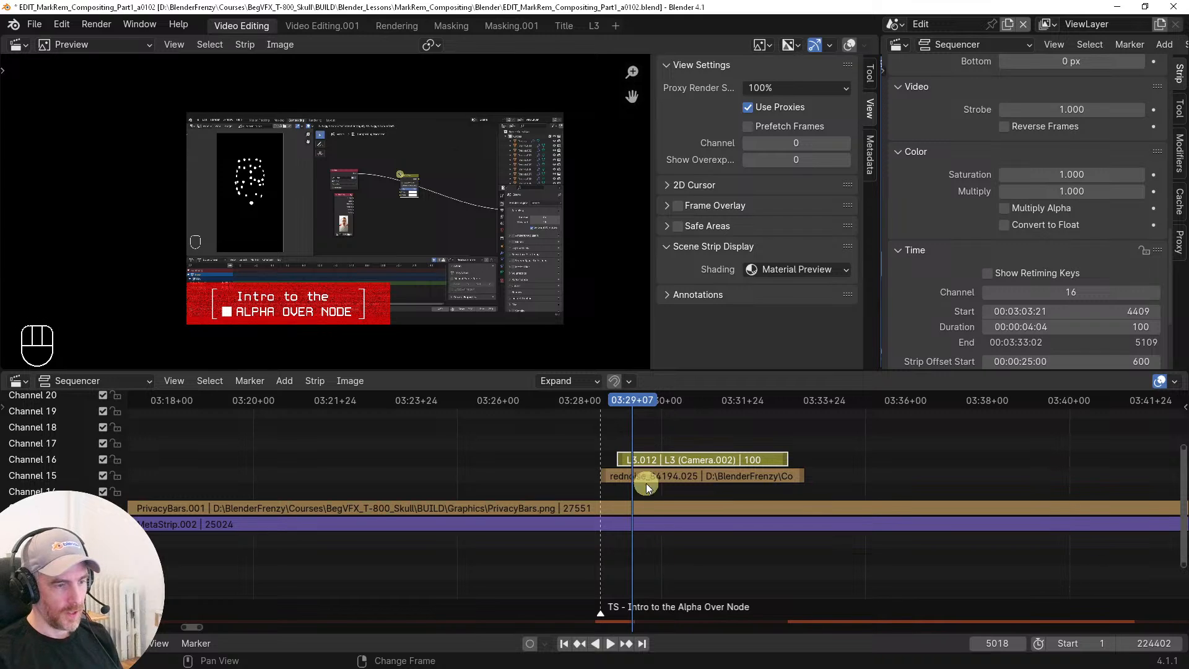
Set the Proxy Render Size to 50% and step through the L3.012 title's intro from frame 5006 to 5022
click(764, 88)
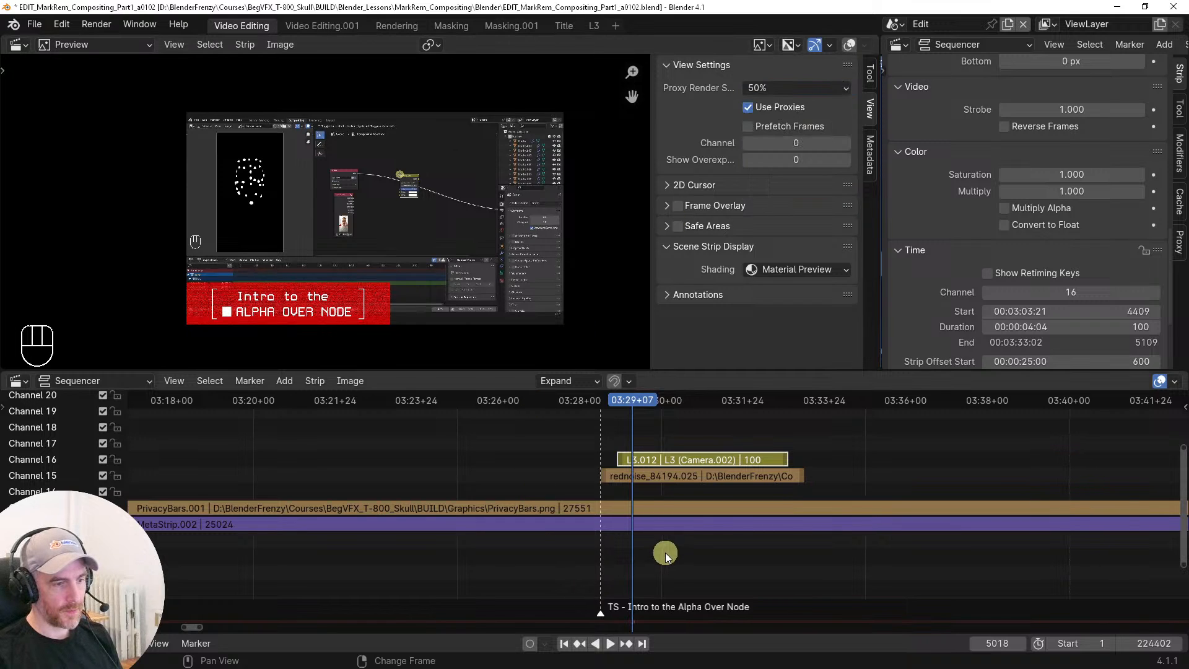
click(611, 526)
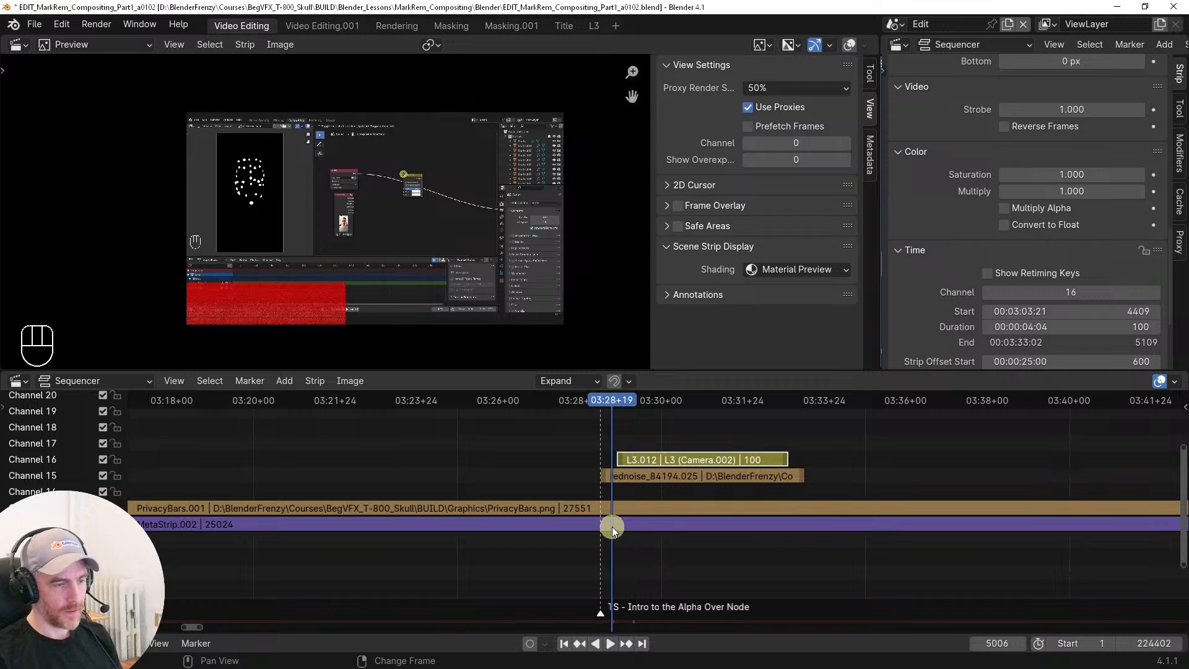
key(Right)
key(Right)
key(Right)
key(Right)
key(Right)
key(Right)
key(Right)
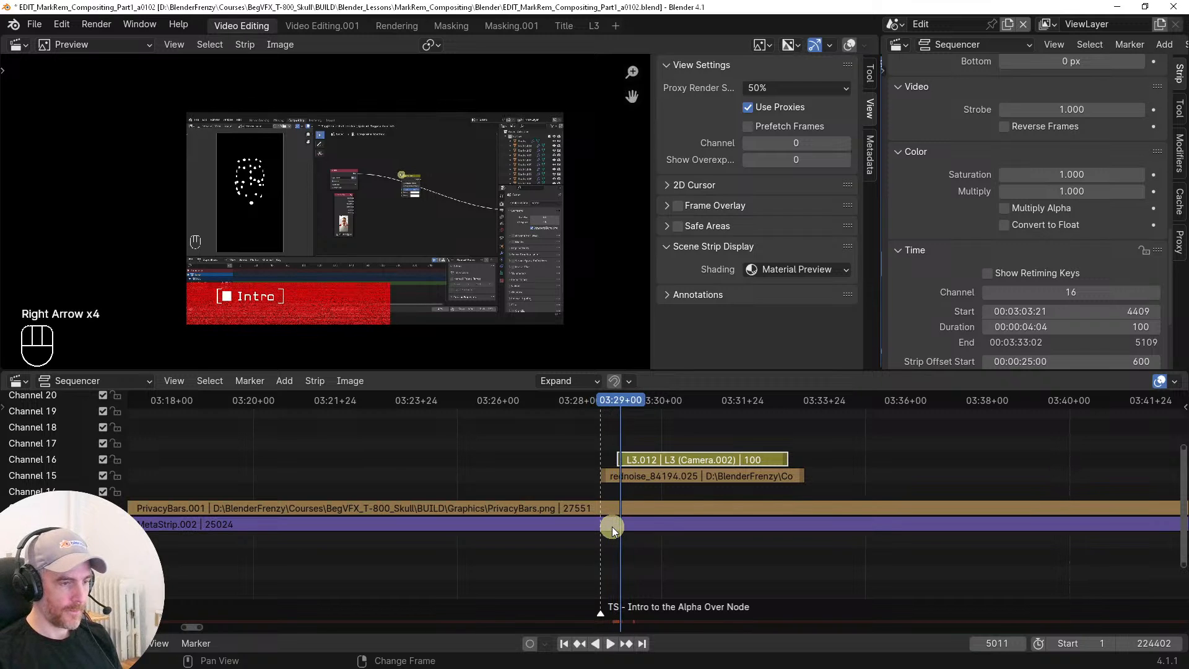
key(Right)
key(Right)
key(Right)
key(Right)
key(Right)
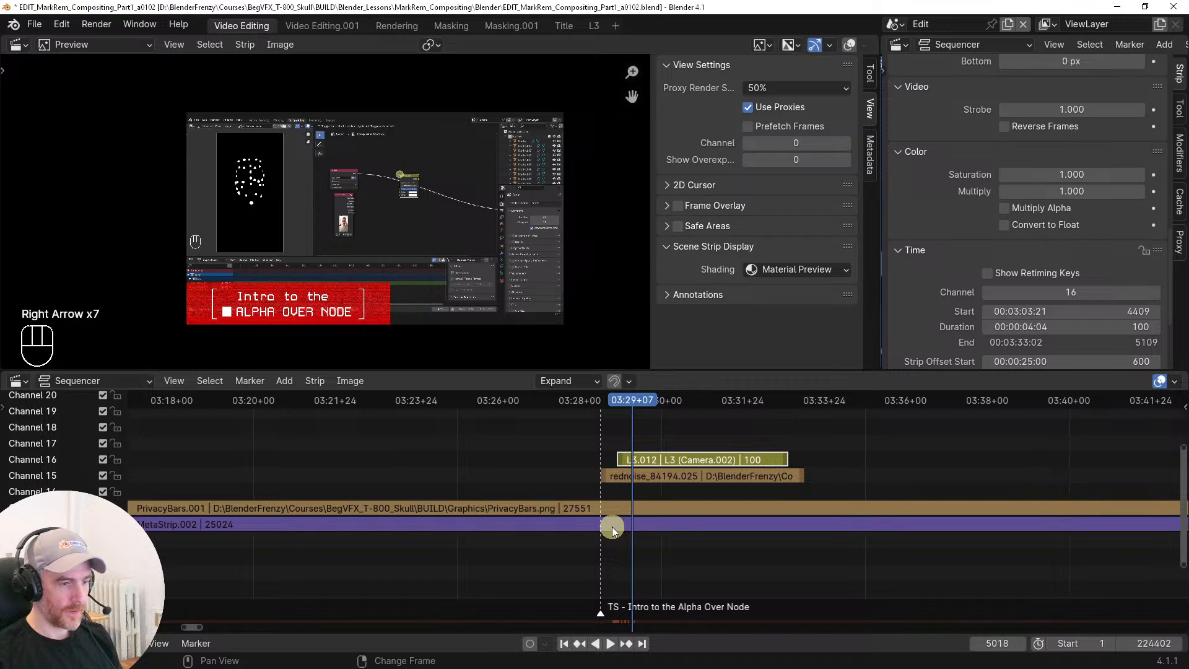
key(Right)
key(Right)
key(Right)
key(Right)
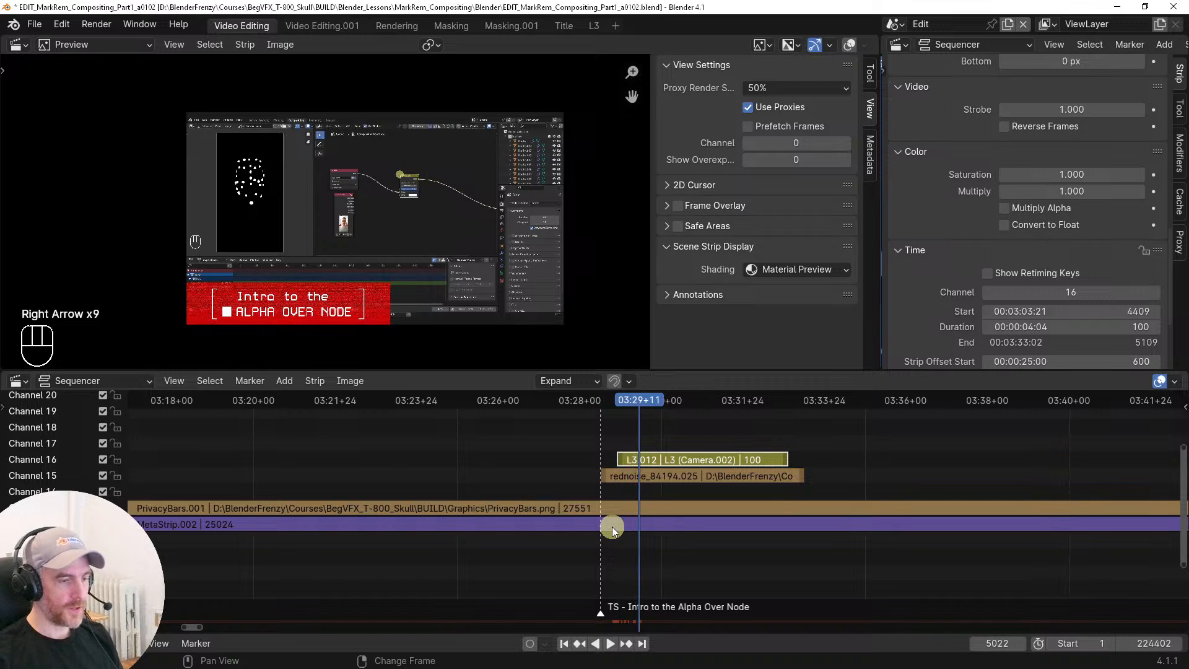
Play the L3.012 title section from frame 4989 and set the preview's Proxy Render Size to 25%
click(583, 467)
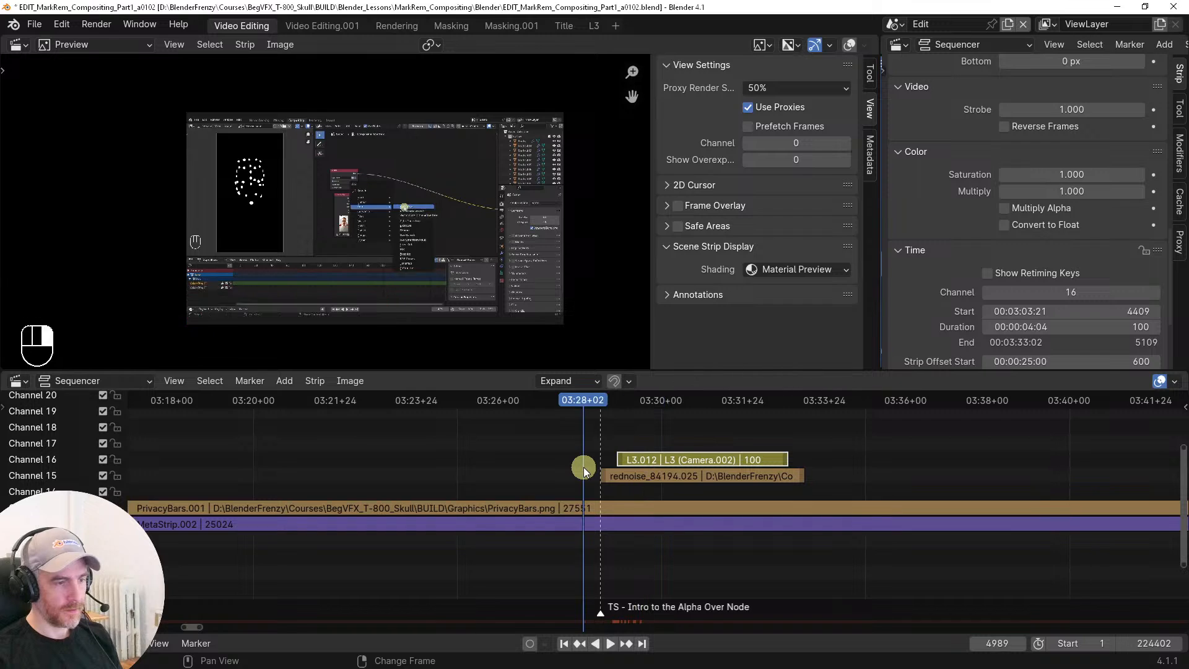
key(space)
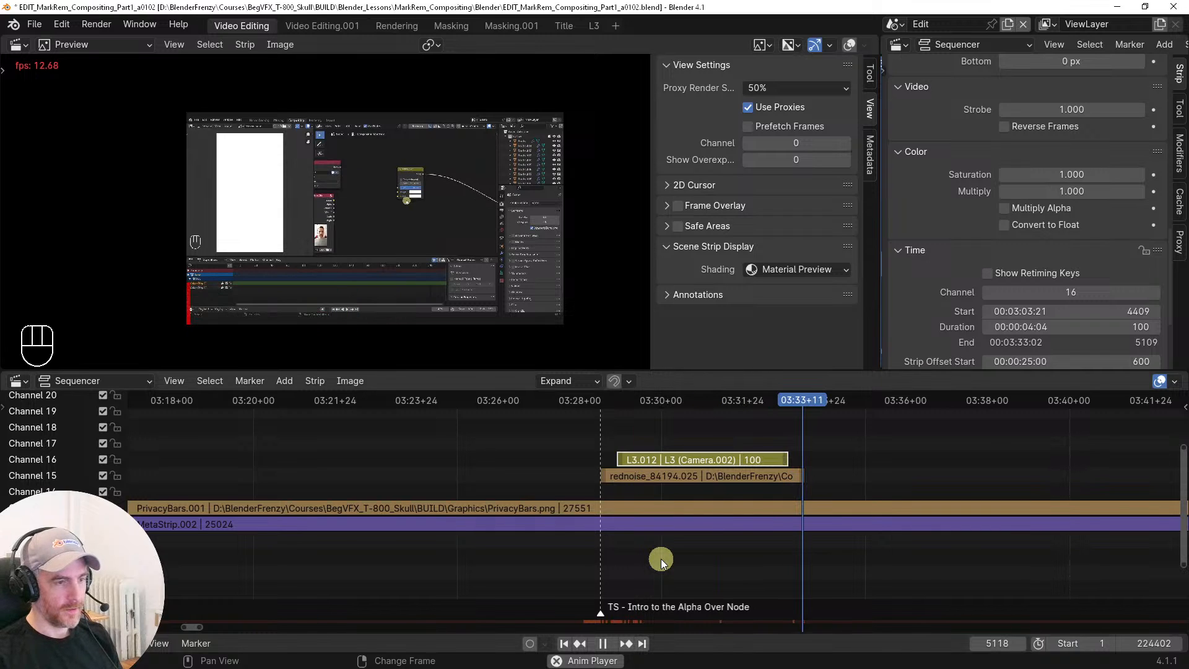
click(771, 86)
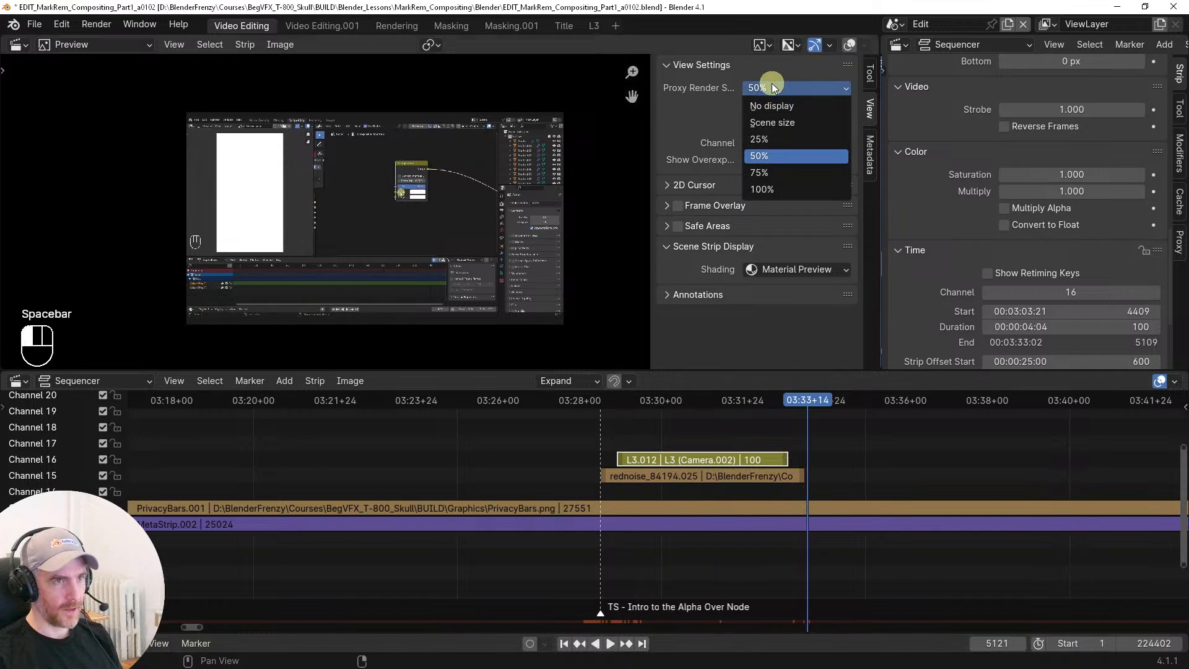
click(766, 140)
key(space)
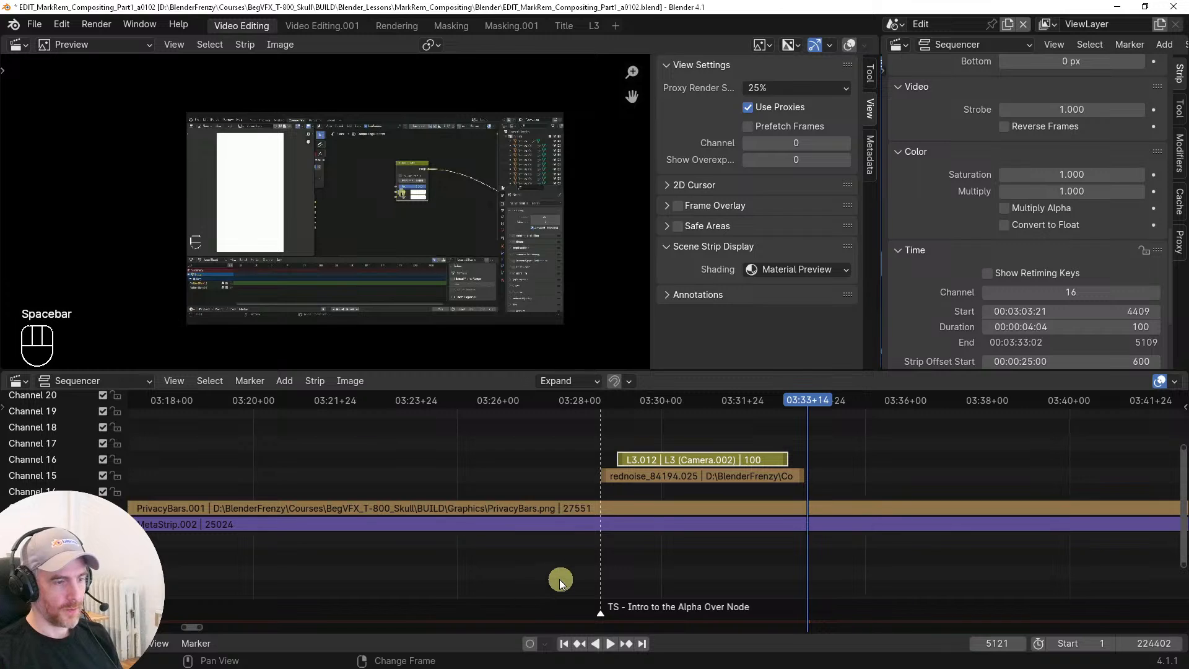
Play the L3.012 title section, then advance frame by frame from 5002 to 5119 to cache the whole title
key(space)
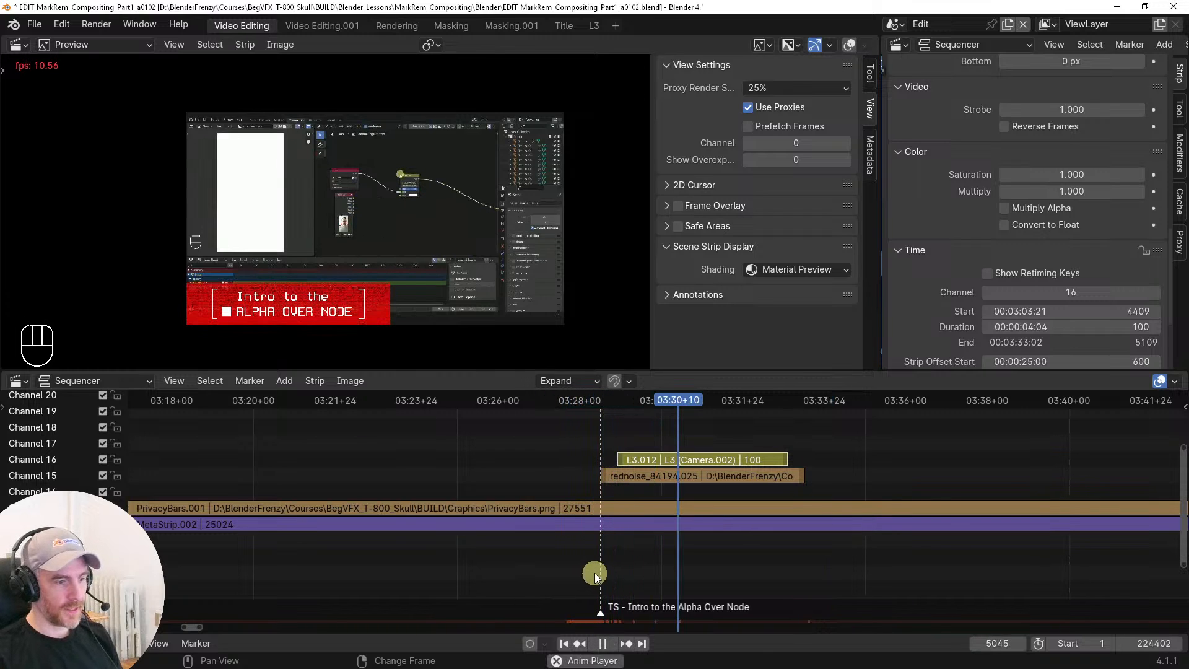
key(space)
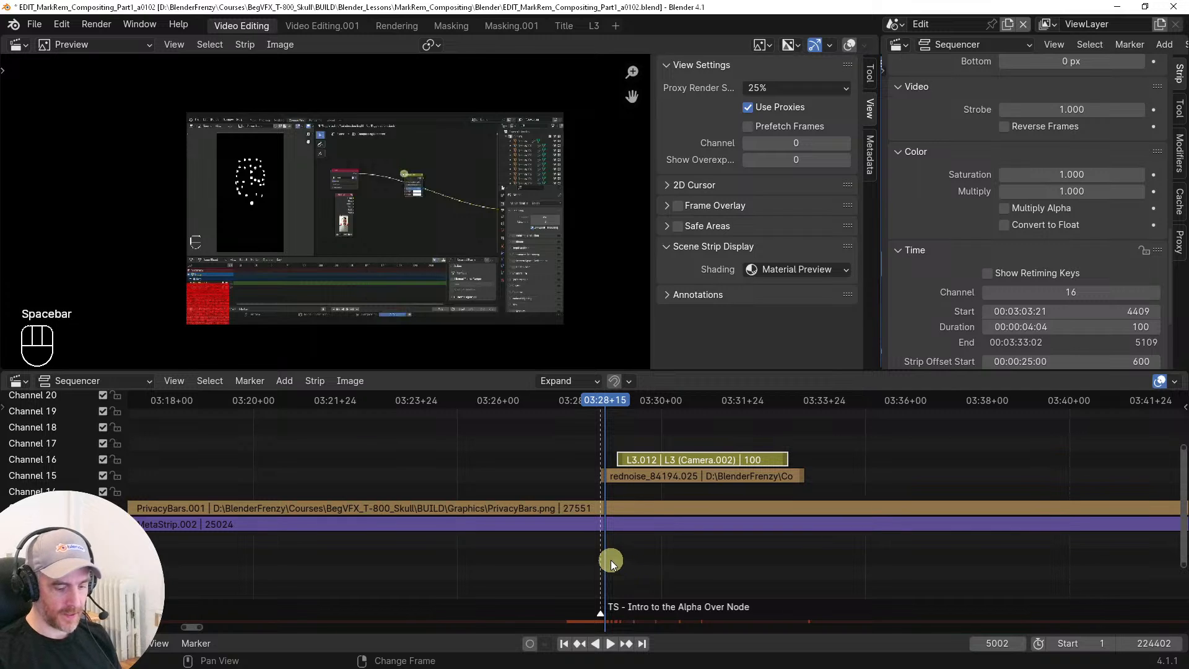
key(Right)
key(Right)
key(Right)
key(Right)
key(Right)
key(Right)
key(Right)
key(Right)
key(Right)
key(Right)
key(Right)
key(Right)
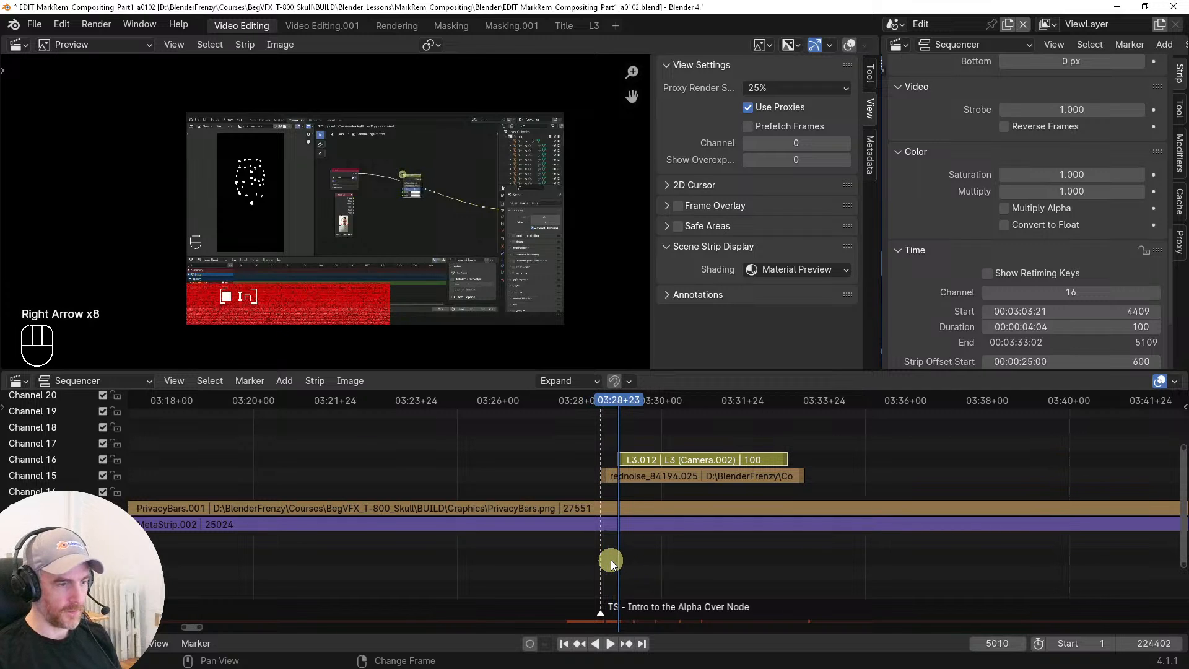
key(Right)
key(Right)
key(Right)
key(Right)
key(Right)
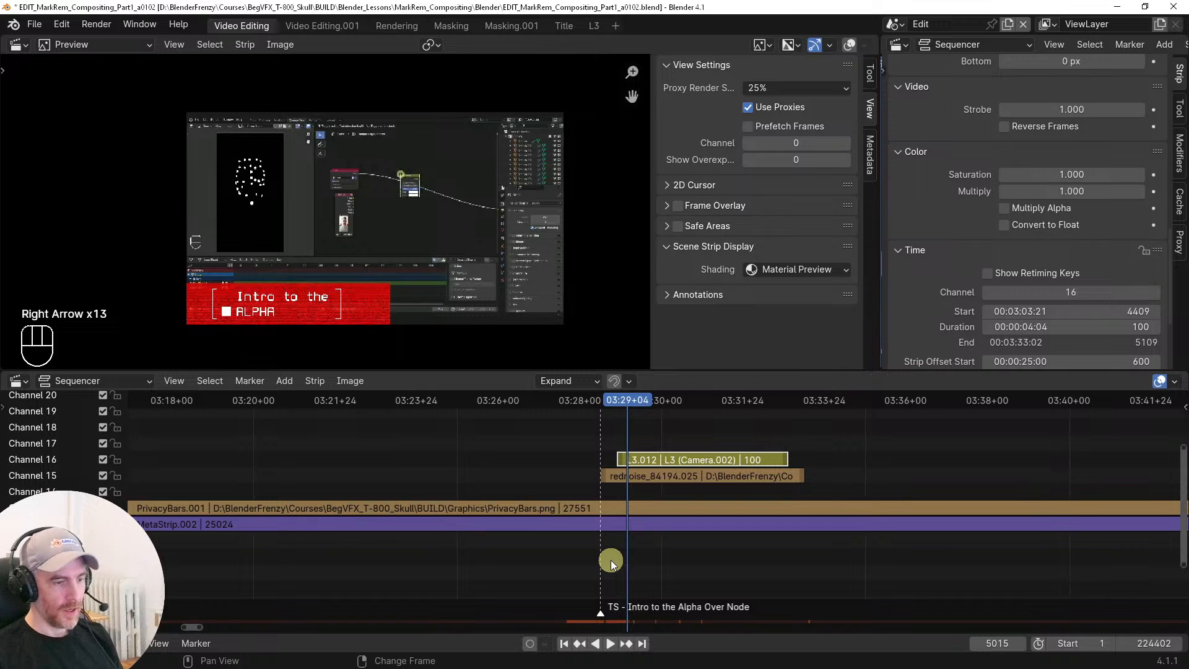
key(Right)
key(Right)
key(Right)
key(Right)
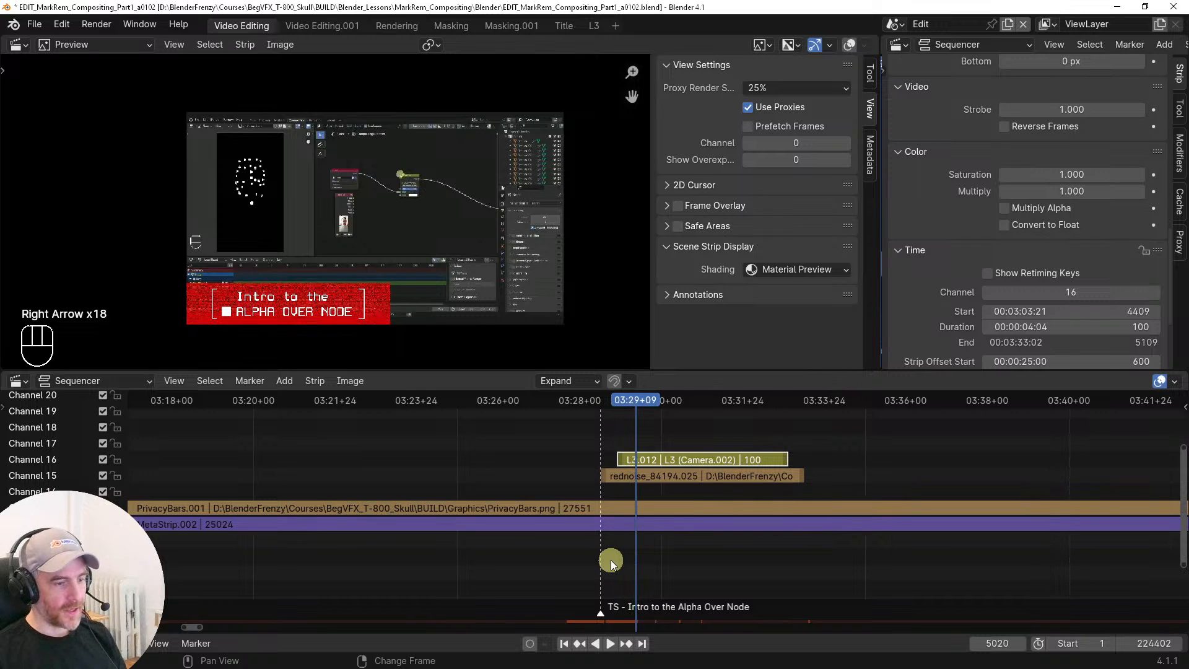
key(Right)
key(Right)
key(Right)
key(Right)
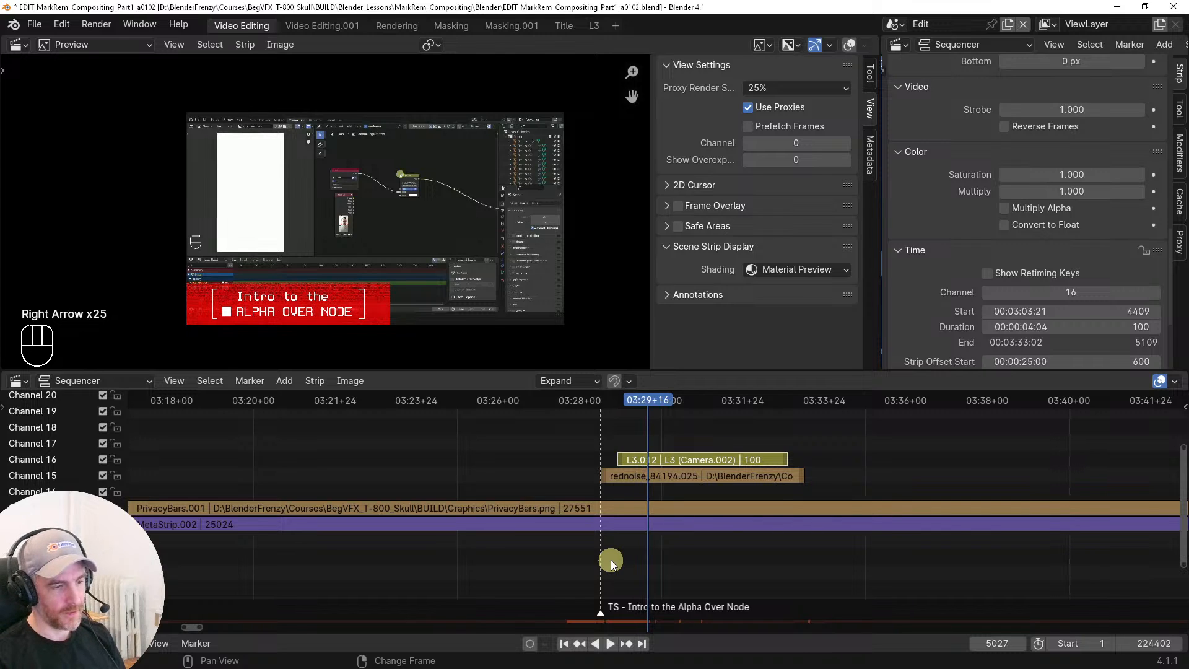
key(Right)
key(Right)
key(Right)
key(Right)
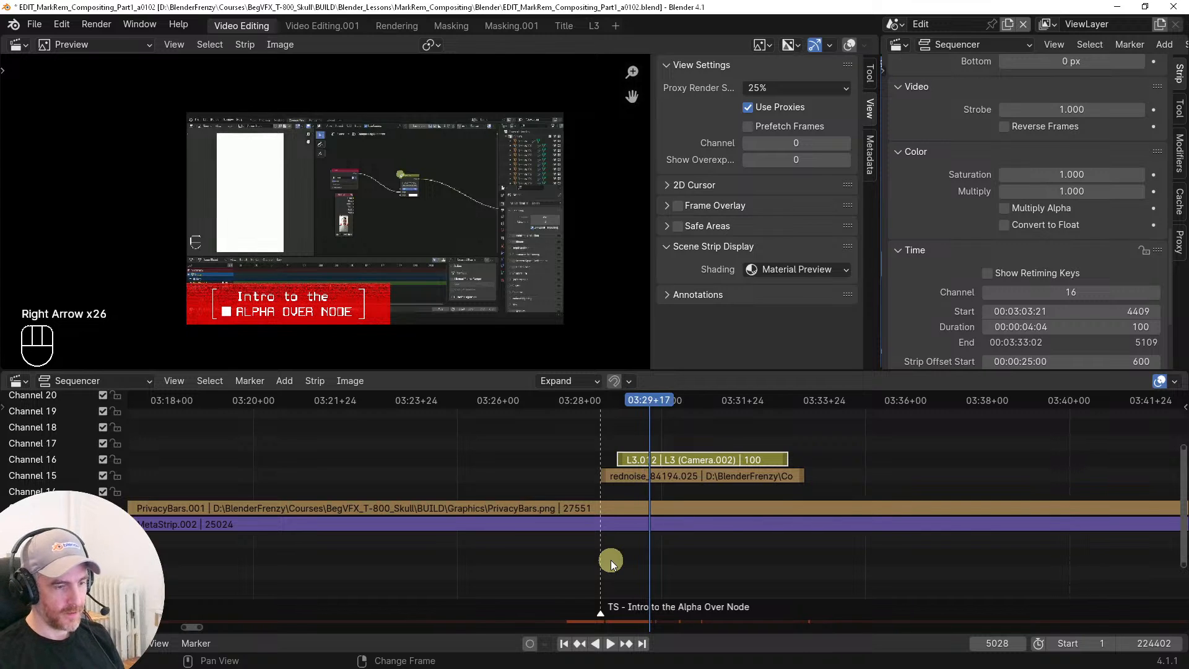
key(Right)
key(Right)
key(Right)
key(Right)
key(Right)
key(Right)
key(Right)
key(Right)
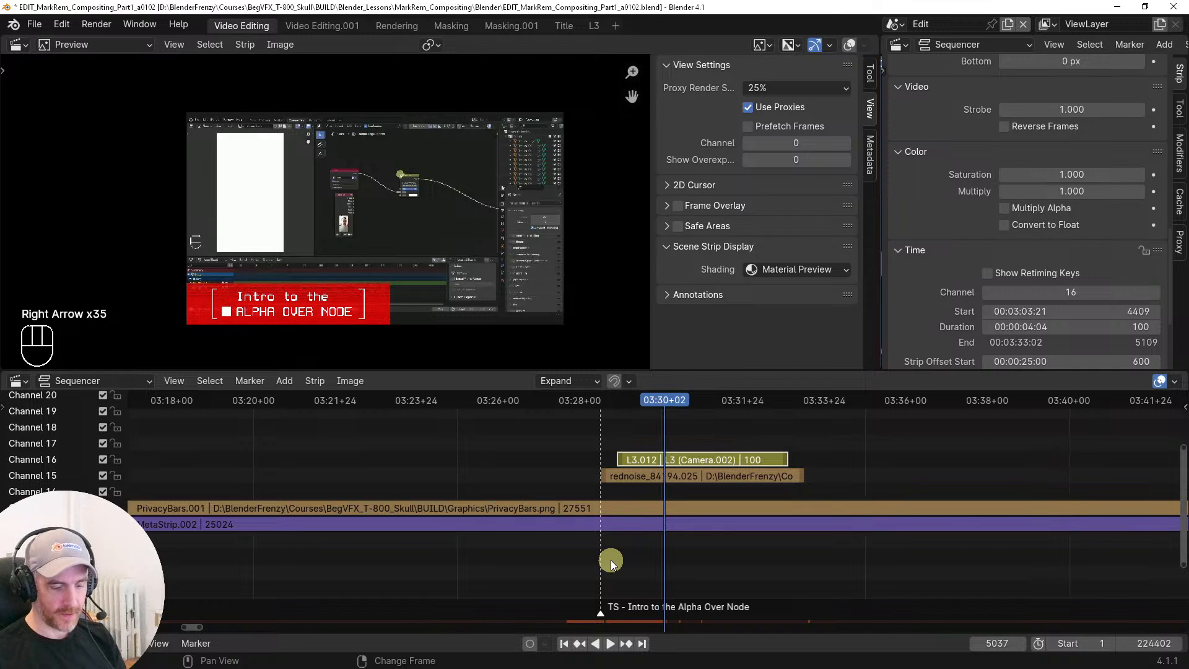
key(Right)
key(Right)
key(Right)
key(Right)
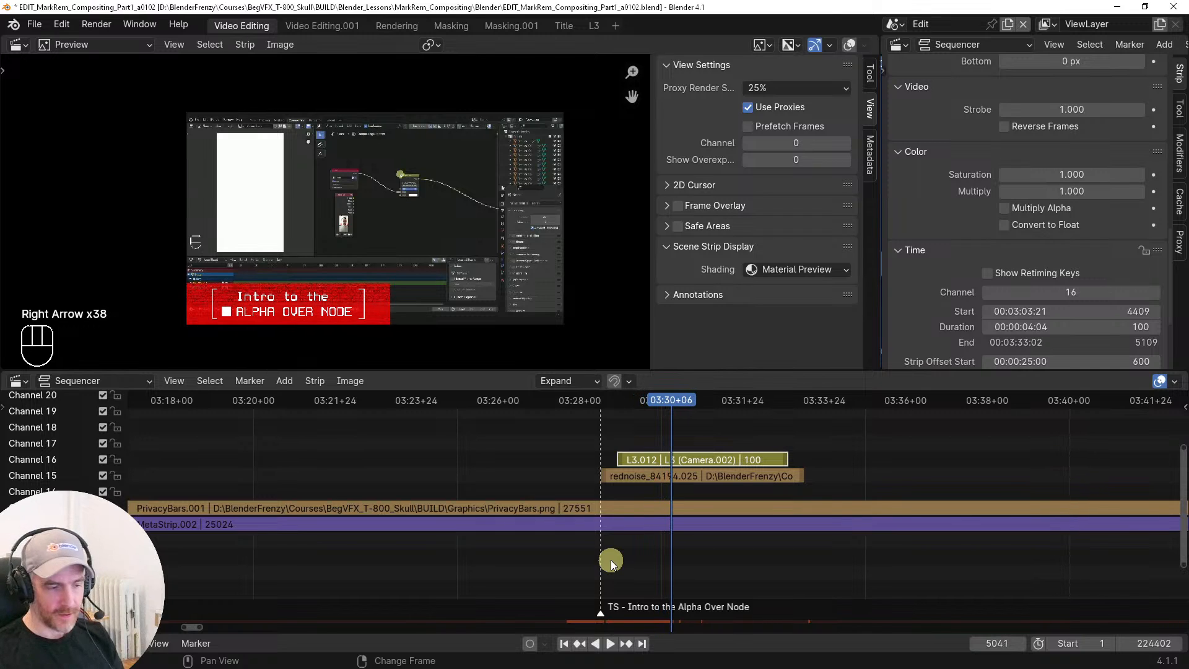
key(Right)
key(Right)
key(Right)
key(Right)
key(Right)
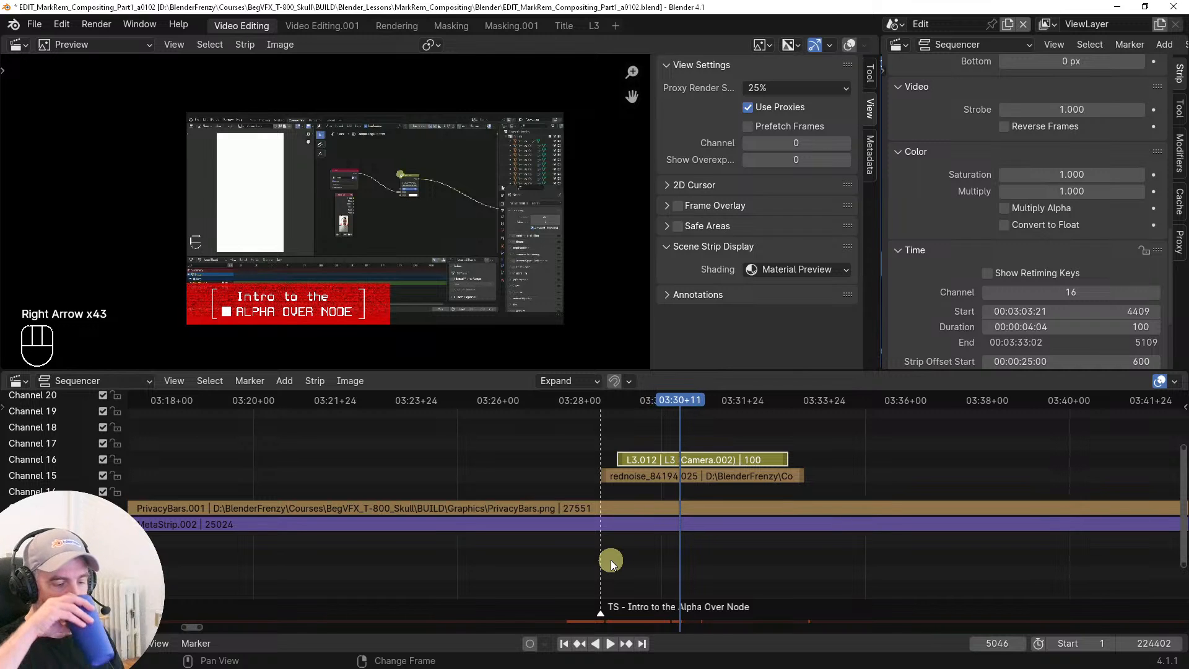
key(Right)
key(Right)
key(Right)
key(Right)
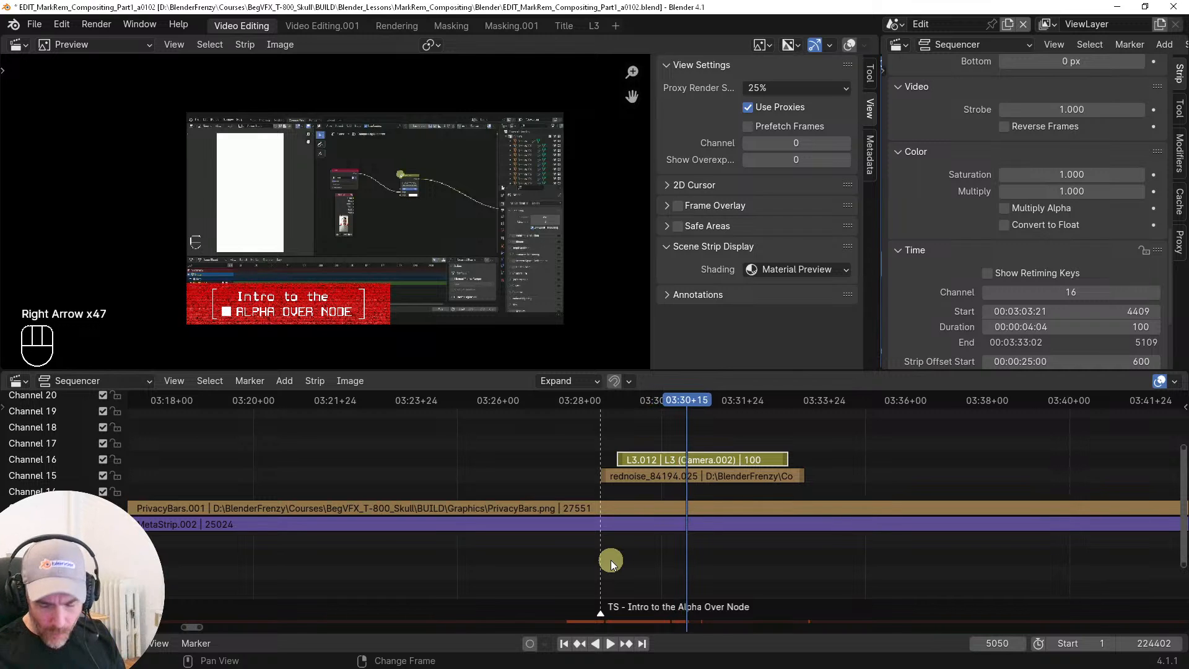
key(Right)
key(Right)
key(Right)
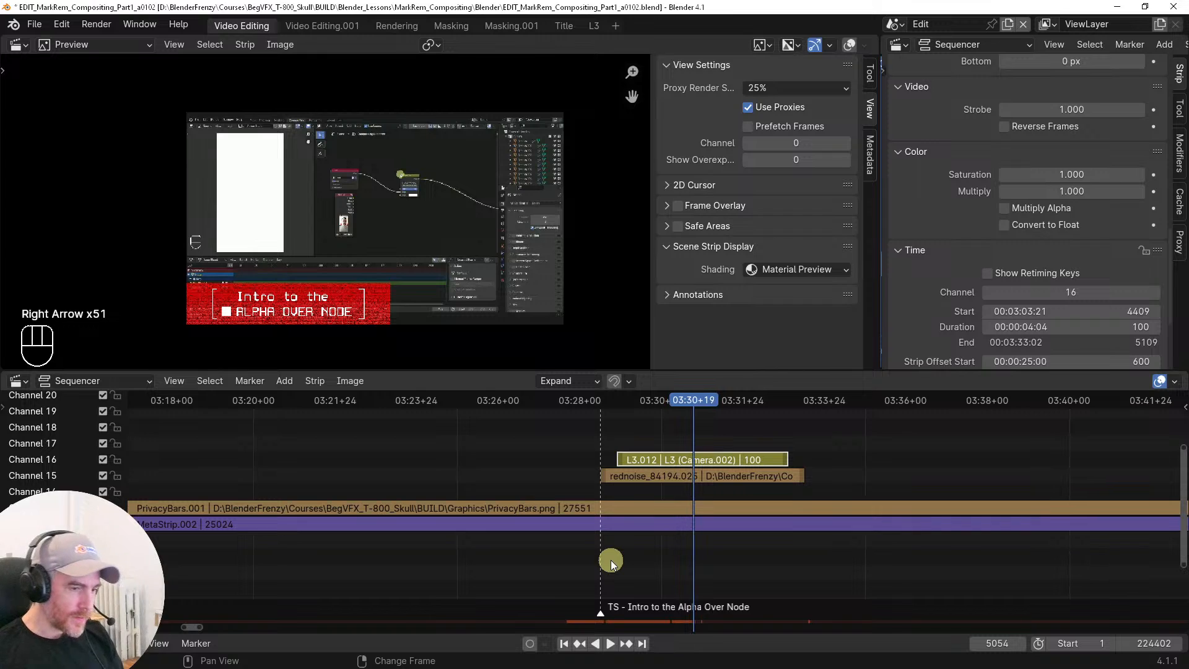
key(Right)
key(Right)
key(Right)
key(Right)
key(Right)
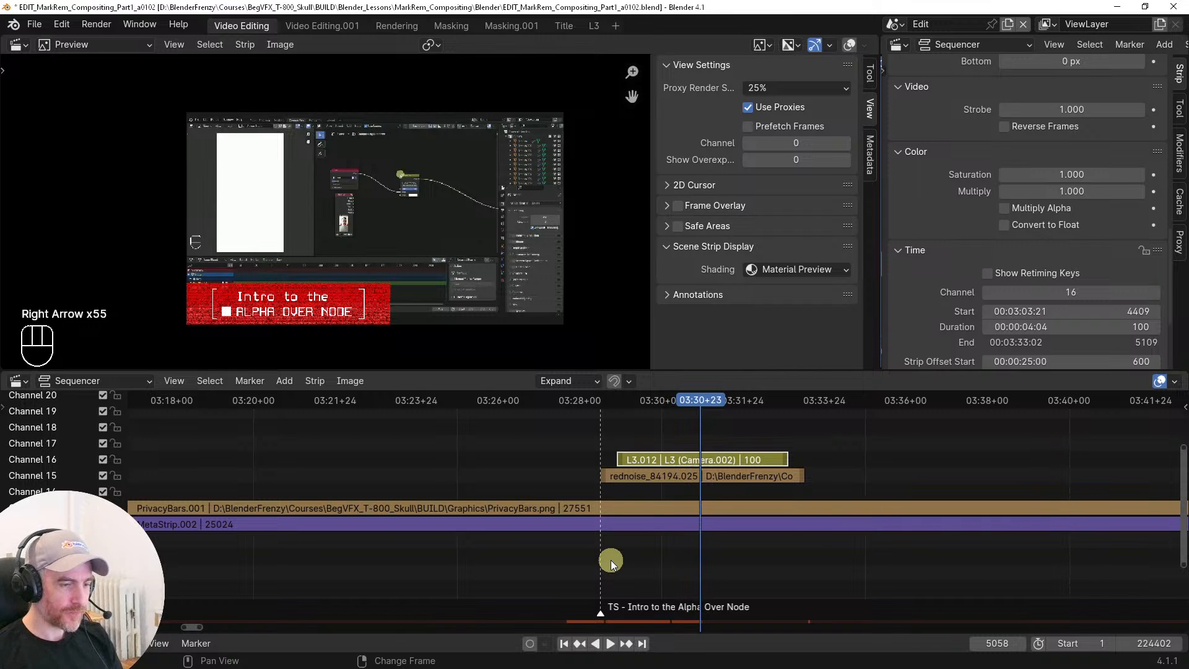
key(Right)
key(Right)
key(Right)
key(Right)
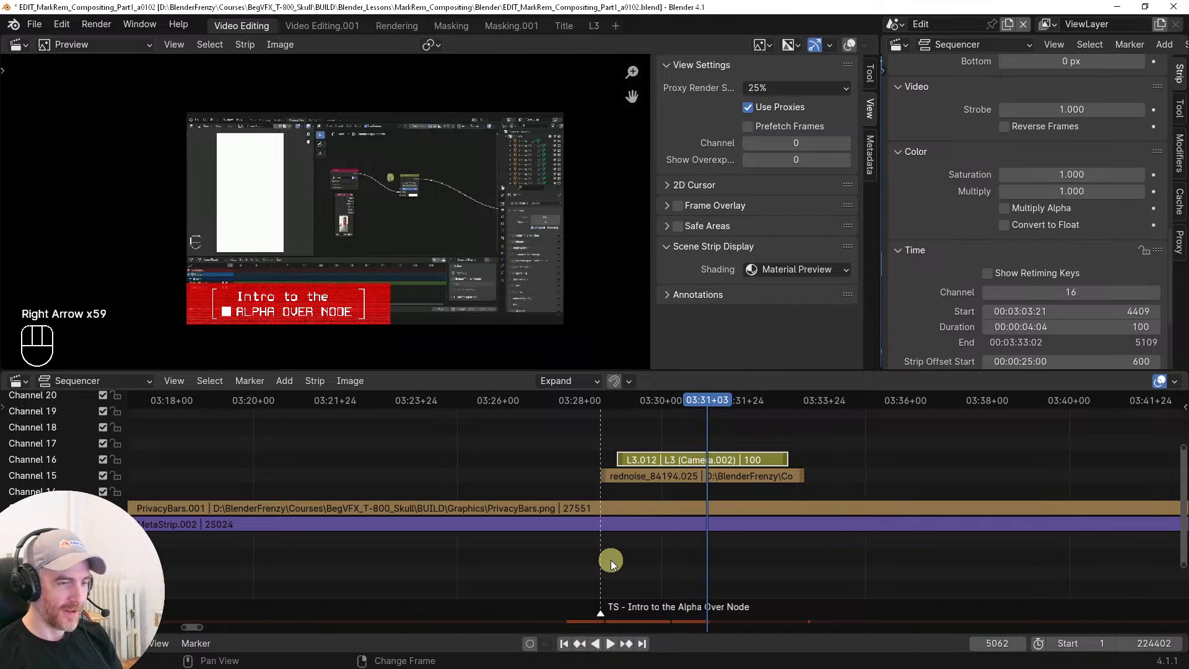
key(Right)
key(Right)
key(Right)
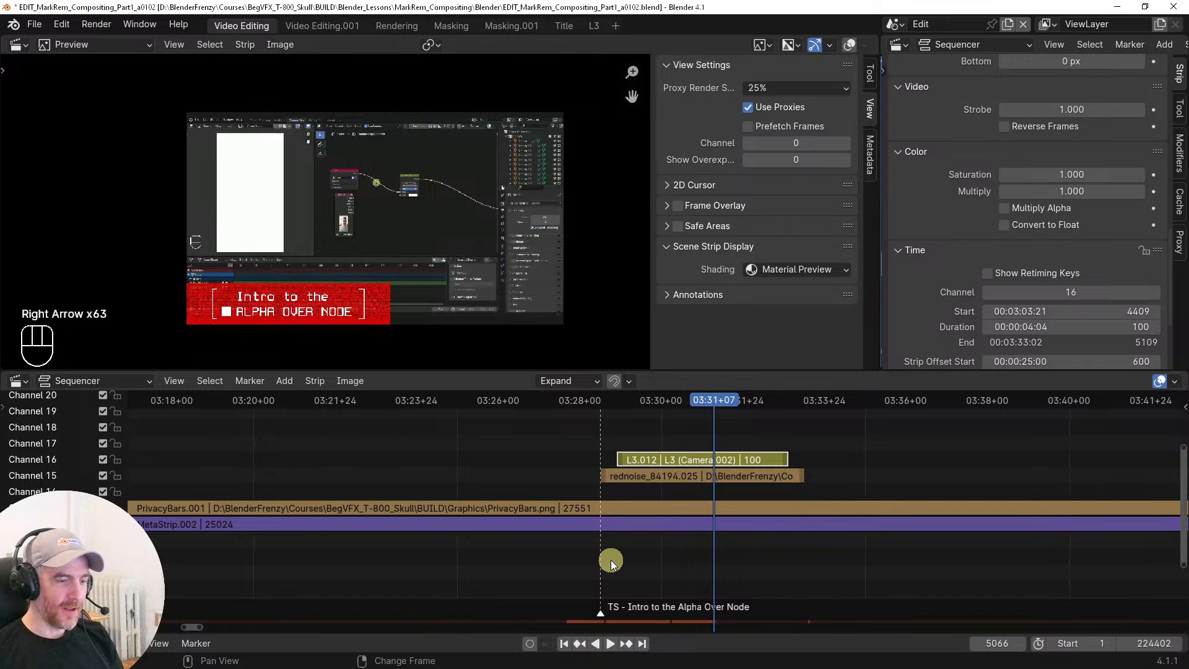
key(Right)
key(Right)
key(Right)
key(Right)
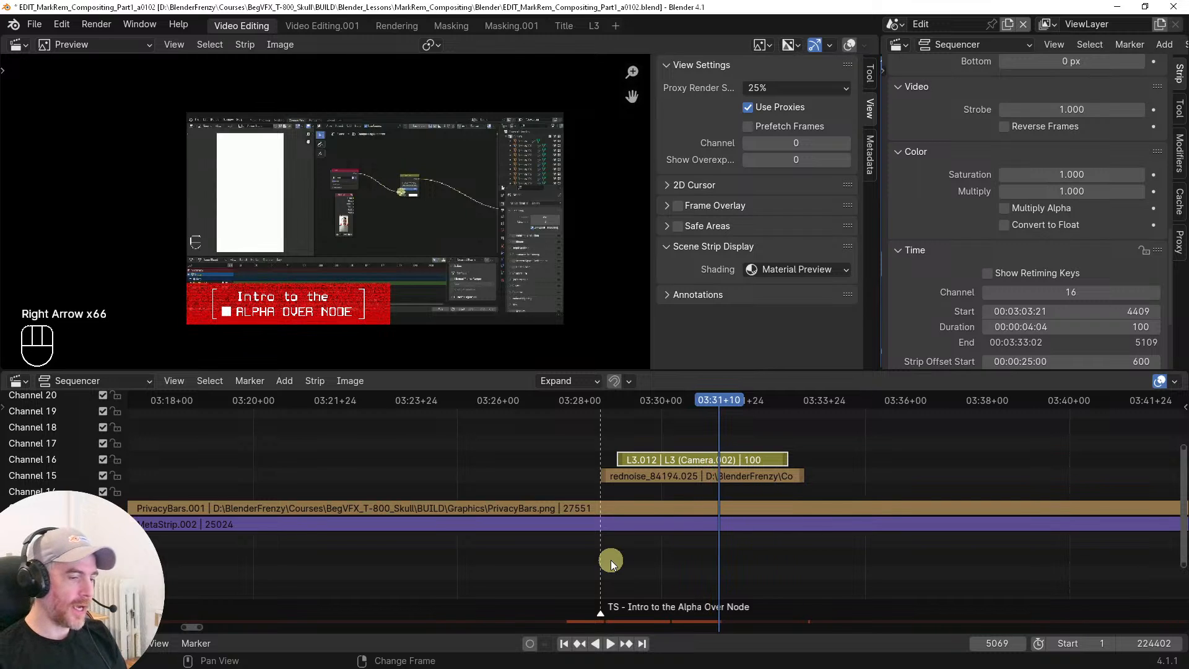
key(Right)
key(Right)
key(Right)
key(Right)
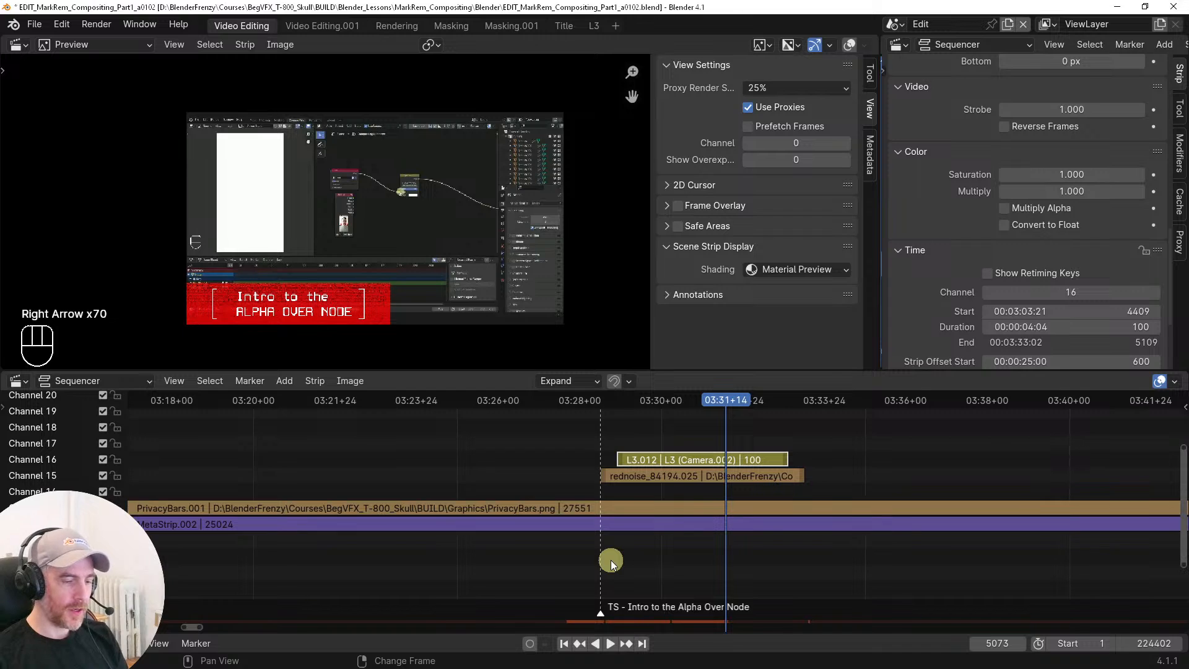
key(Right)
key(Right)
key(Right)
key(Right)
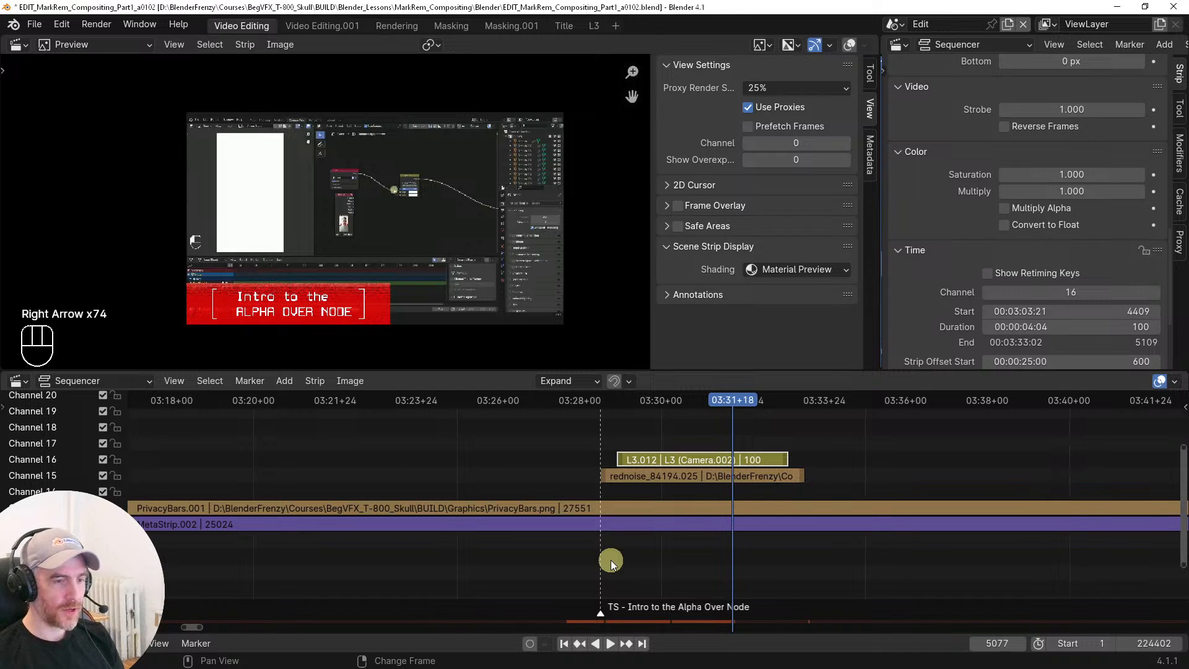
key(Right)
key(Right)
key(Right)
key(Right)
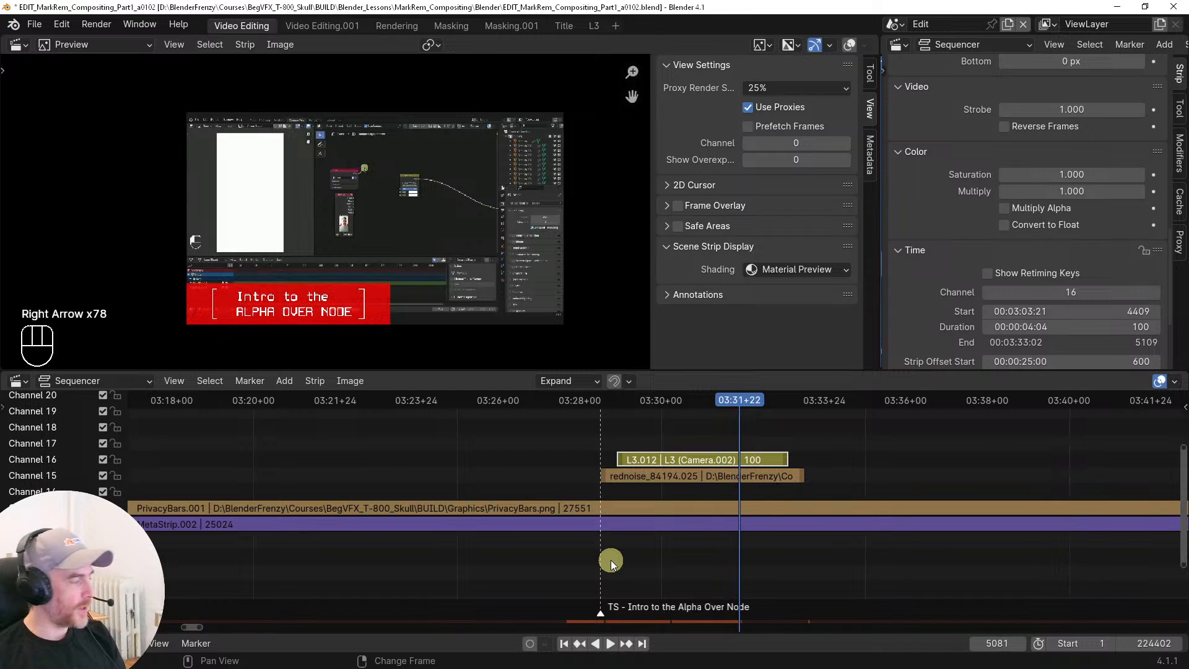
key(Right)
key(Right)
key(Right)
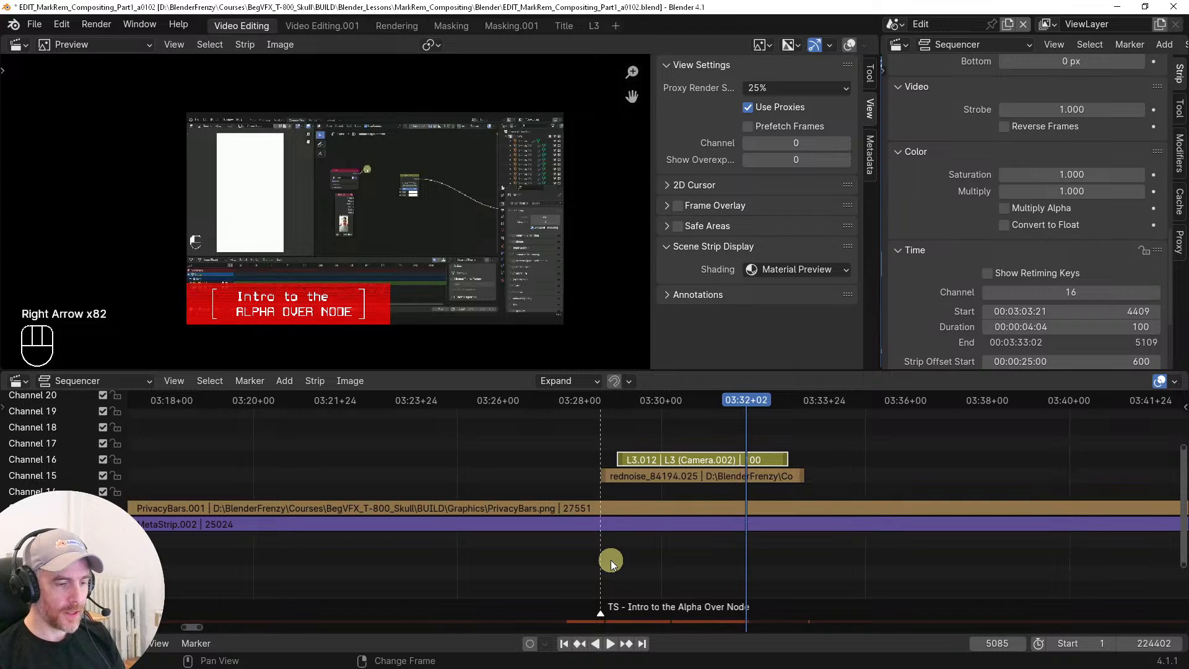
key(Right)
key(Right)
key(Right)
key(Right)
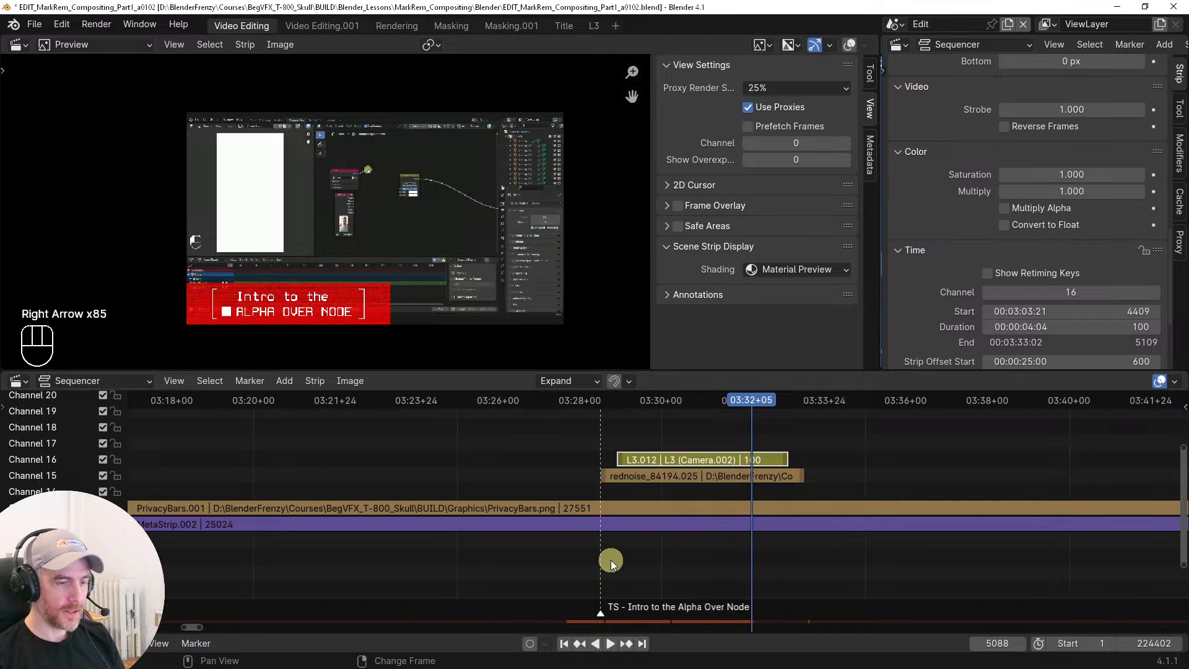
key(Right)
key(Right)
key(Right)
key(Right)
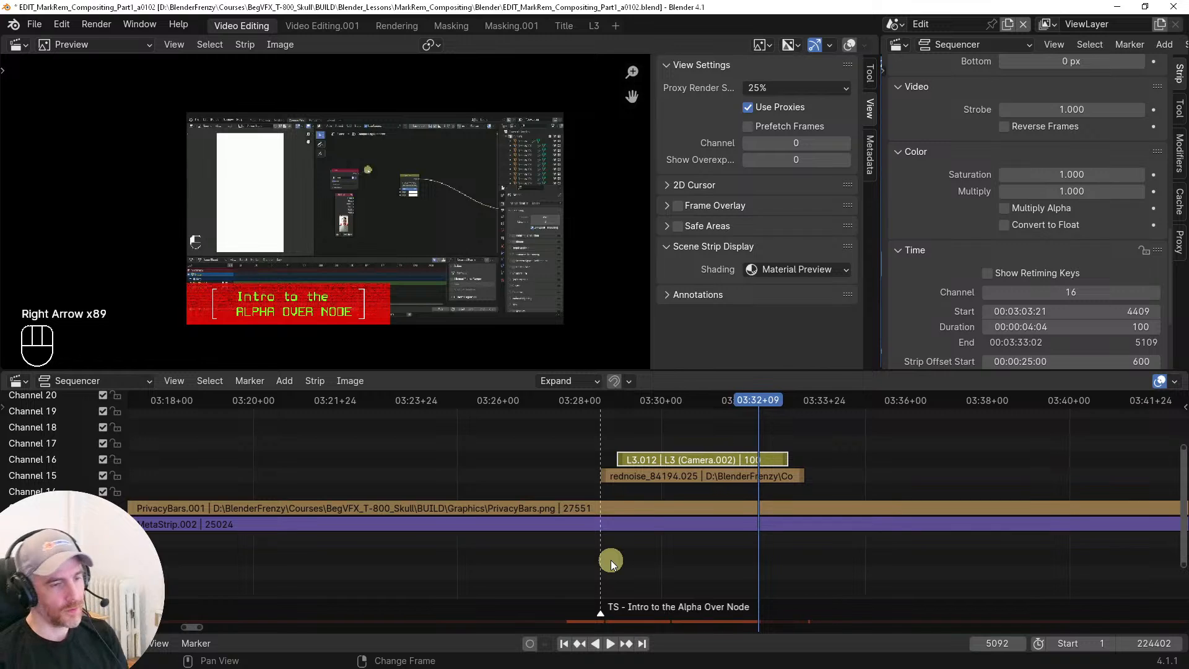
key(Right)
key(Right)
key(Right)
key(Right)
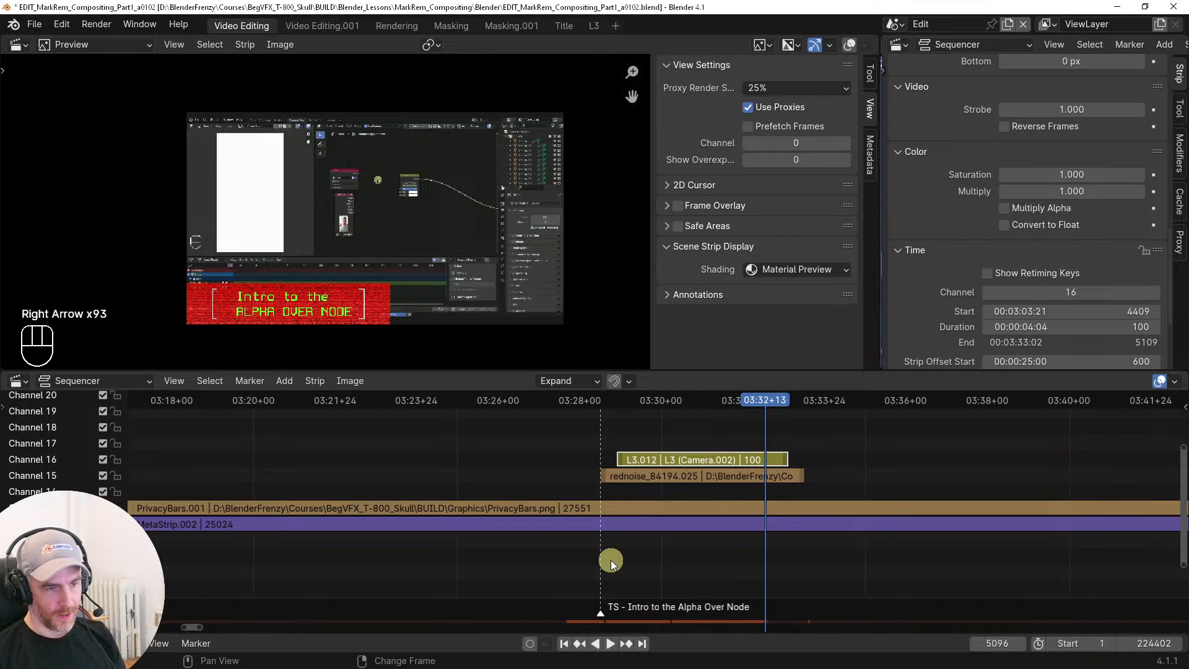
key(Right)
key(Right)
key(Right)
key(Right)
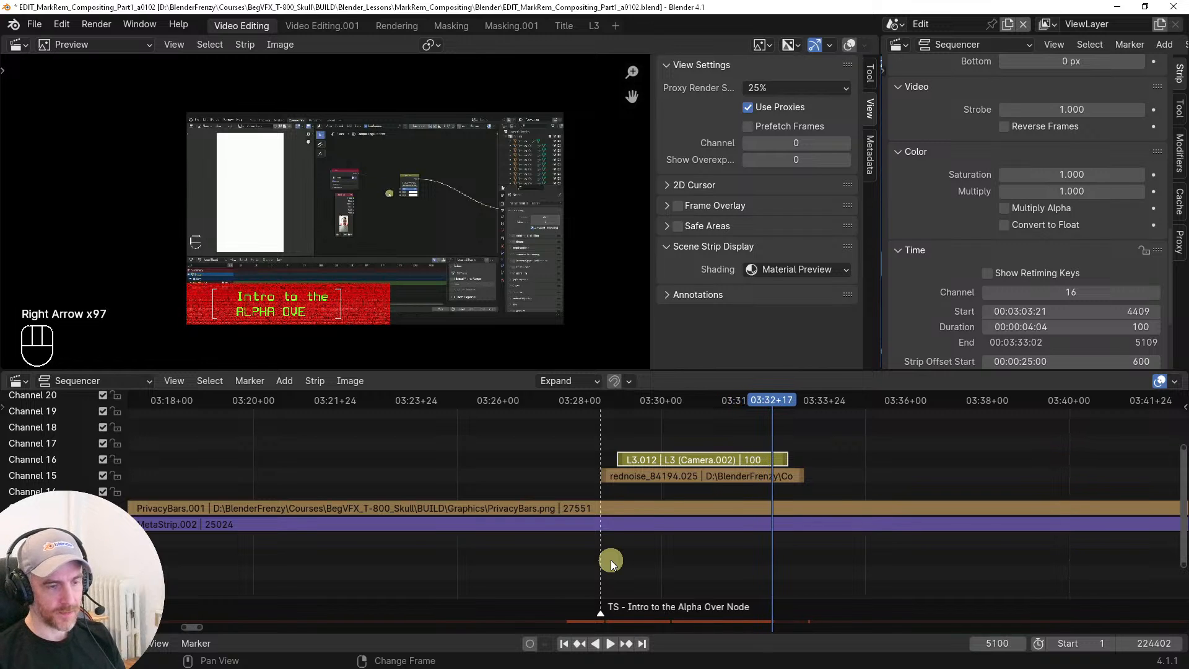
key(Right)
key(Right)
key(Right)
key(Right)
key(Right)
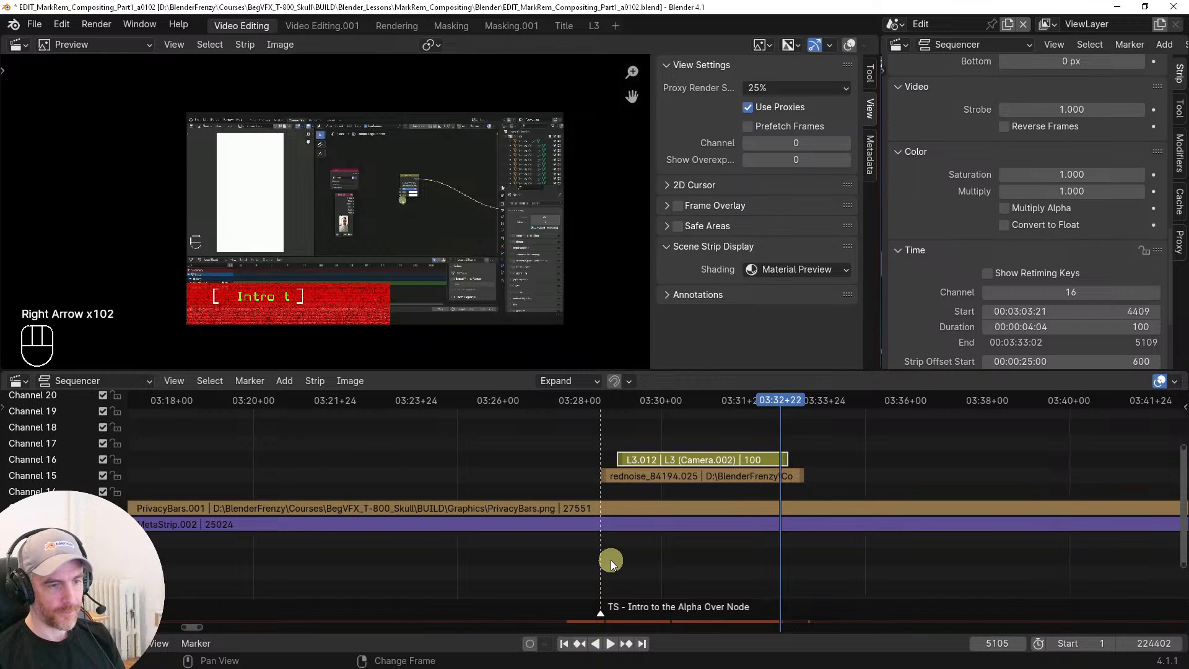
key(Right)
key(Right)
key(Right)
key(Right)
key(Right)
key(Right)
key(Right)
key(Right)
key(Right)
key(Right)
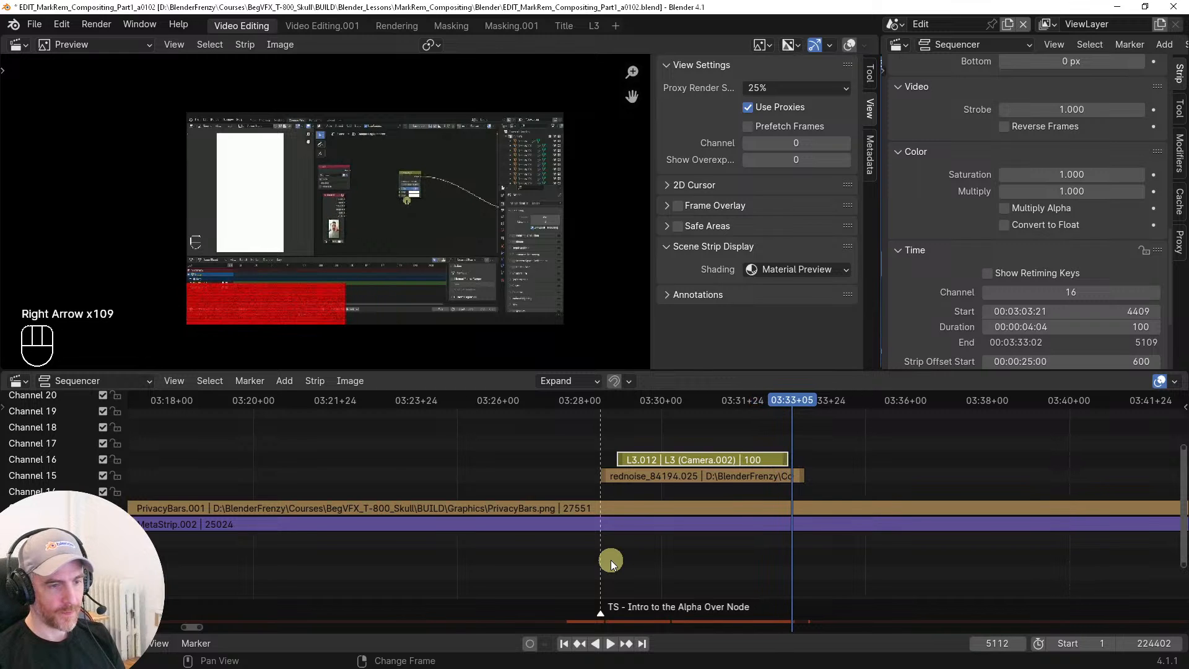
key(Right)
key(Right)
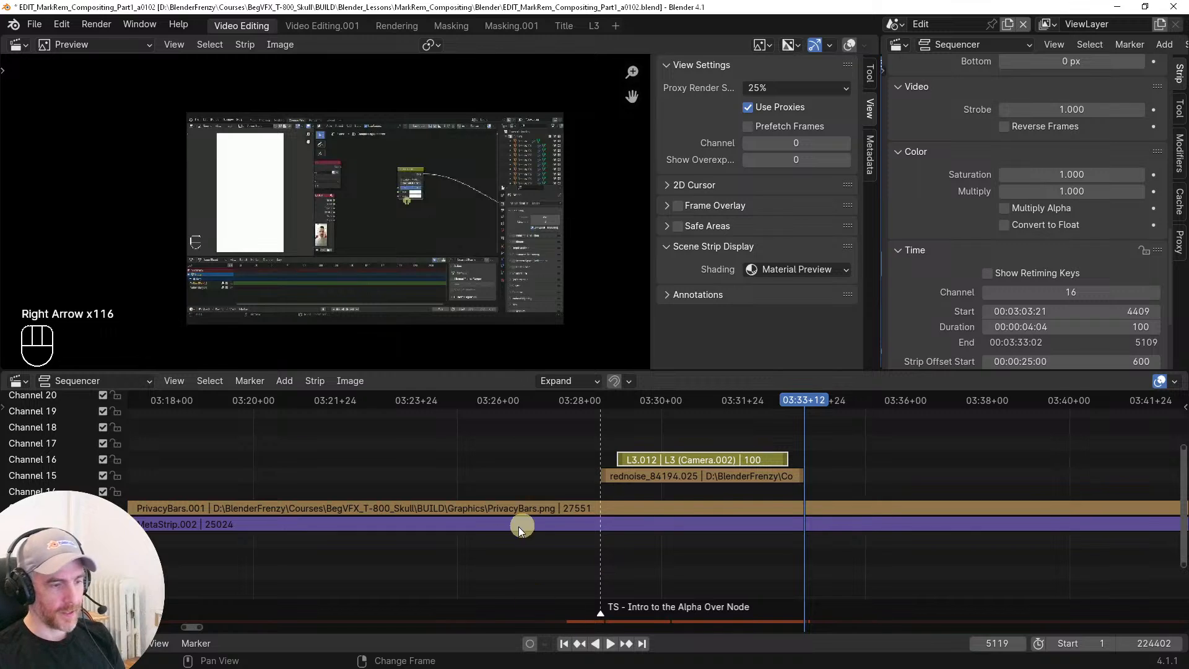
Move the playhead to frame 4978, play through the L3.012 title and its red banner, and stop at frame 5140
drag(553, 433, 565, 436)
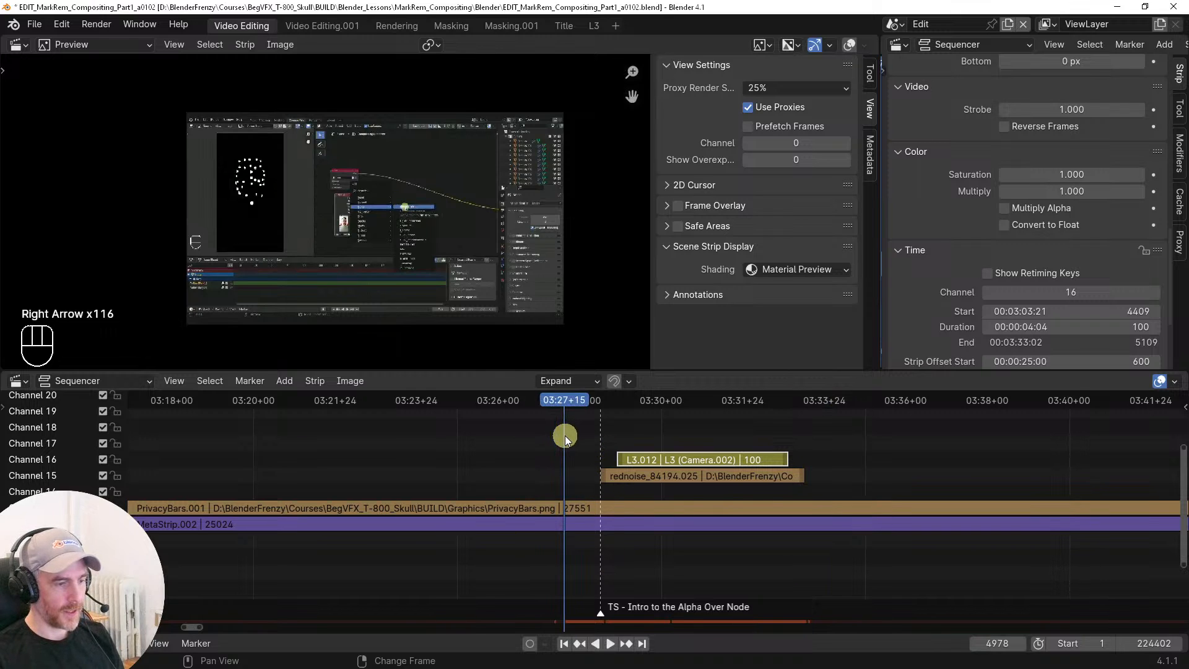
key(space)
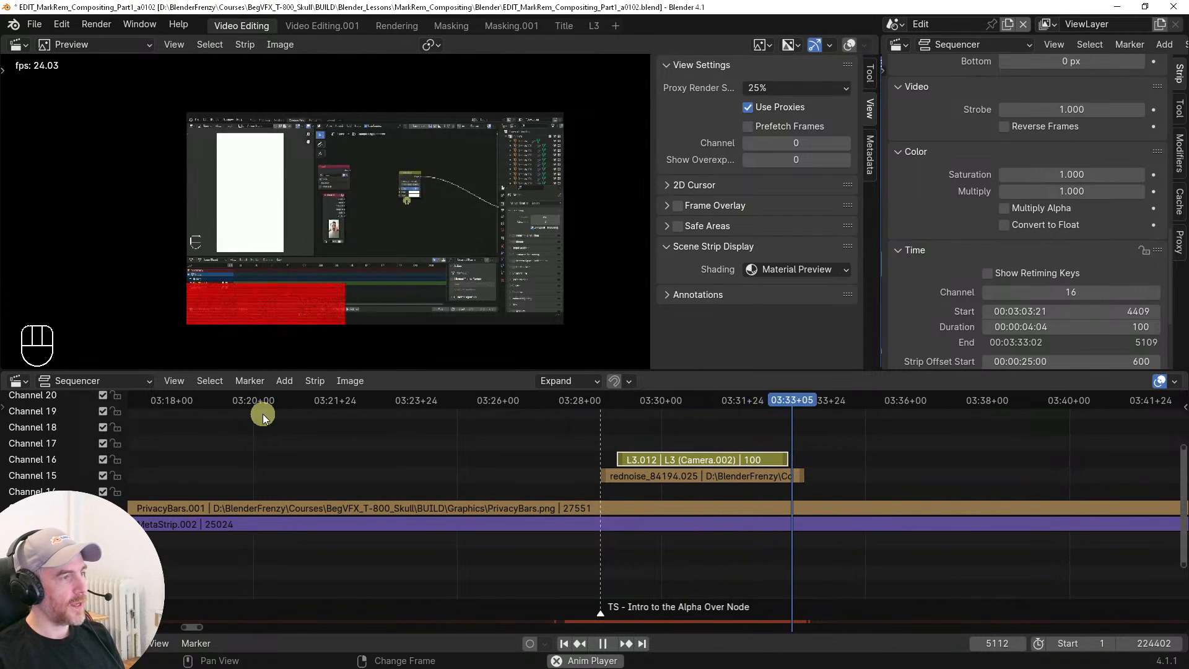
key(space)
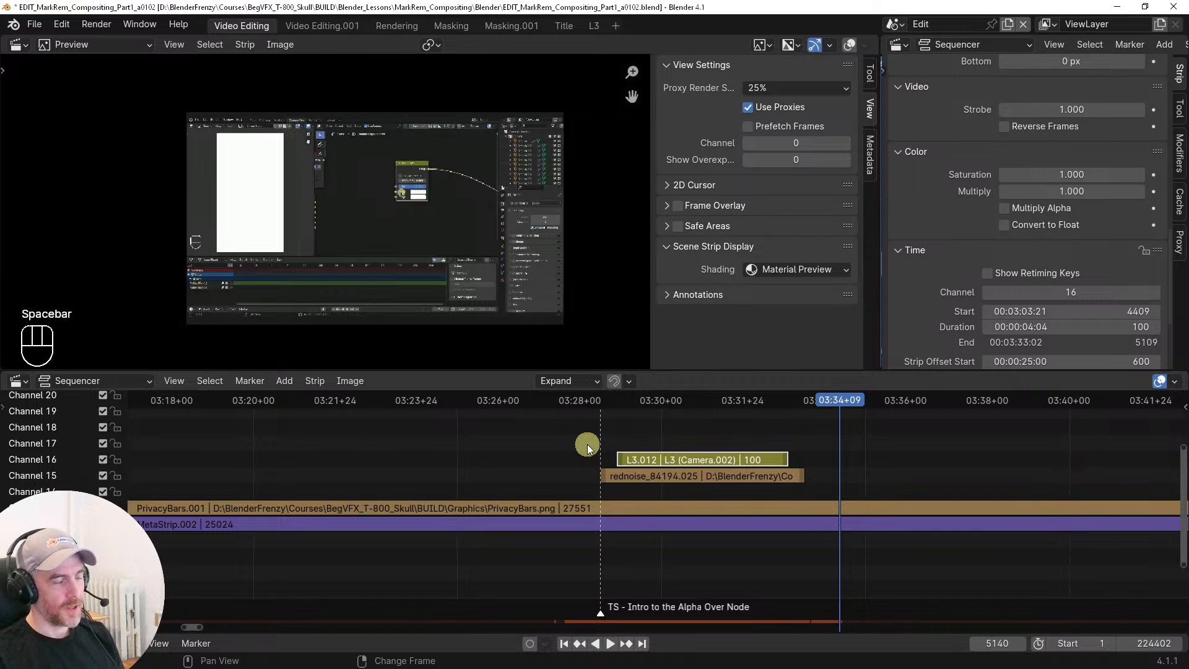
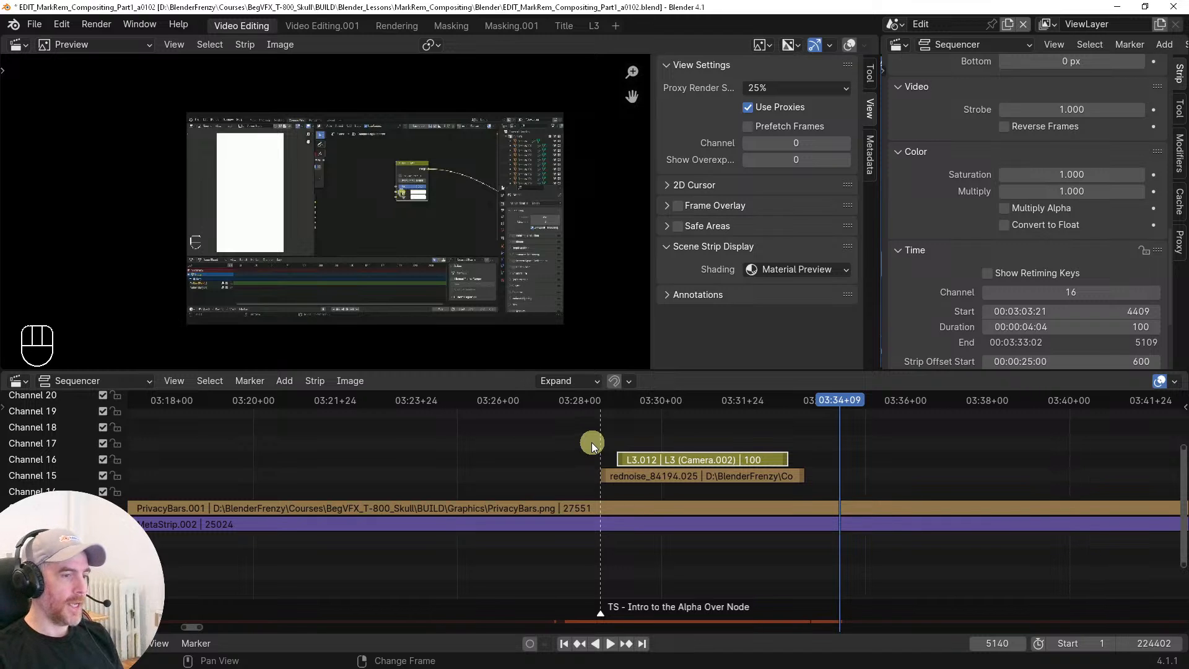
Play through the L3.012 title and its red banner from frame 4994 to 5117
right_click(592, 442)
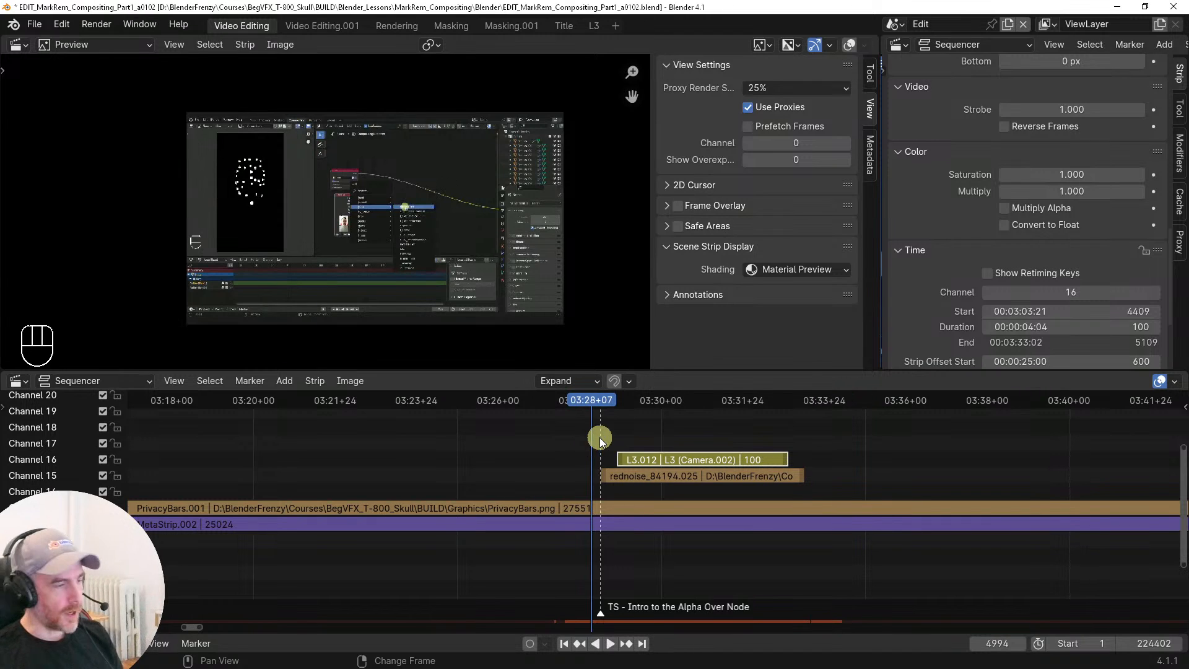
key(space)
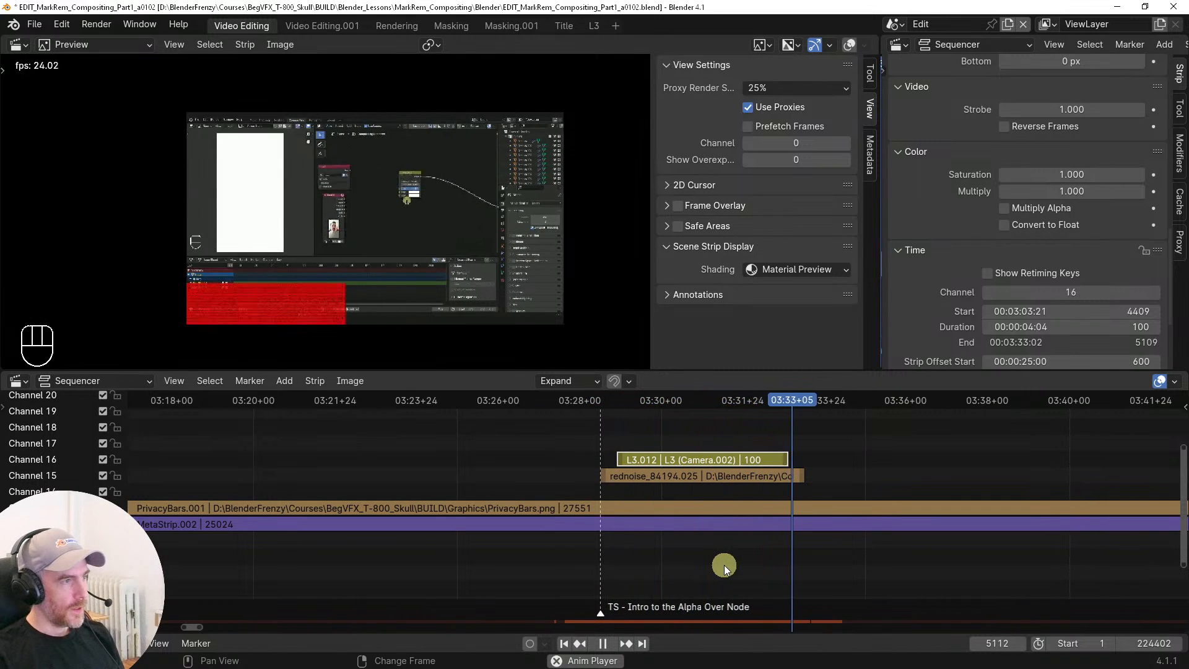
key(space)
Slide the closing transition strips and the end of PrivacyBars.001 earlier, shortening PrivacyBars.001 to 25108 frames
ctrl+middle_drag(759, 549, 587, 585)
middle_drag(832, 552, 619, 519)
middle_drag(830, 528, 740, 554)
drag(828, 411, 902, 557)
shift+click(882, 532)
key(g)
click(559, 555)
middle_drag(560, 555, 769, 496)
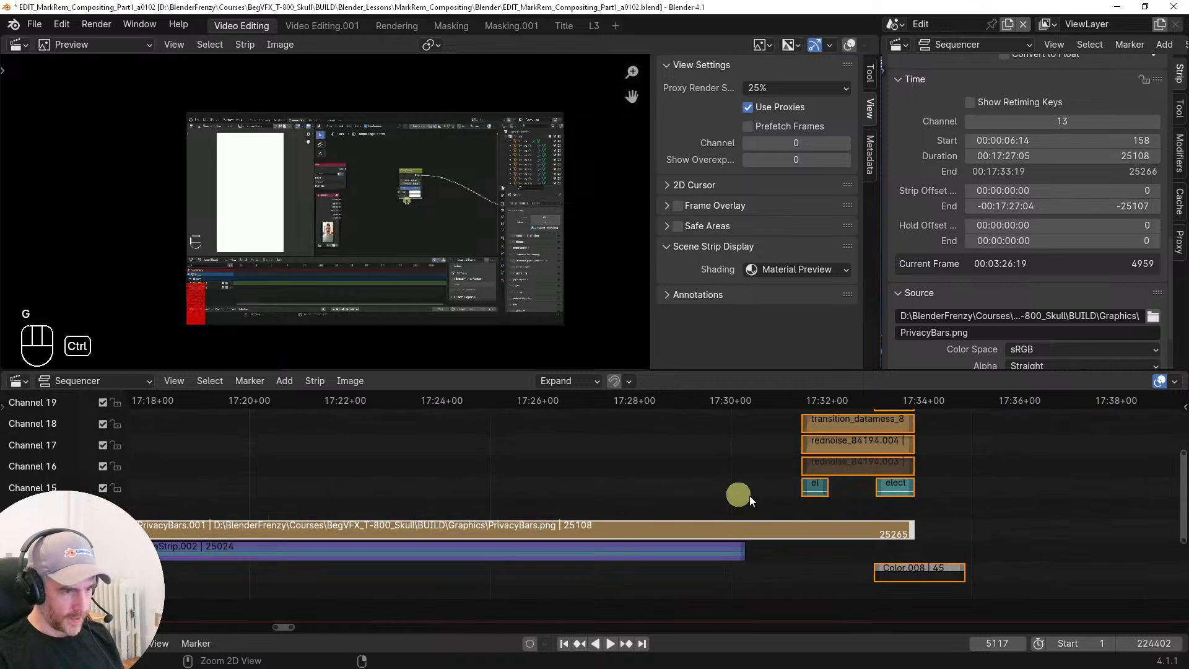
Enable audio playback and play the end of MetaStrip.002, stopping at frame 25180
click(65, 643)
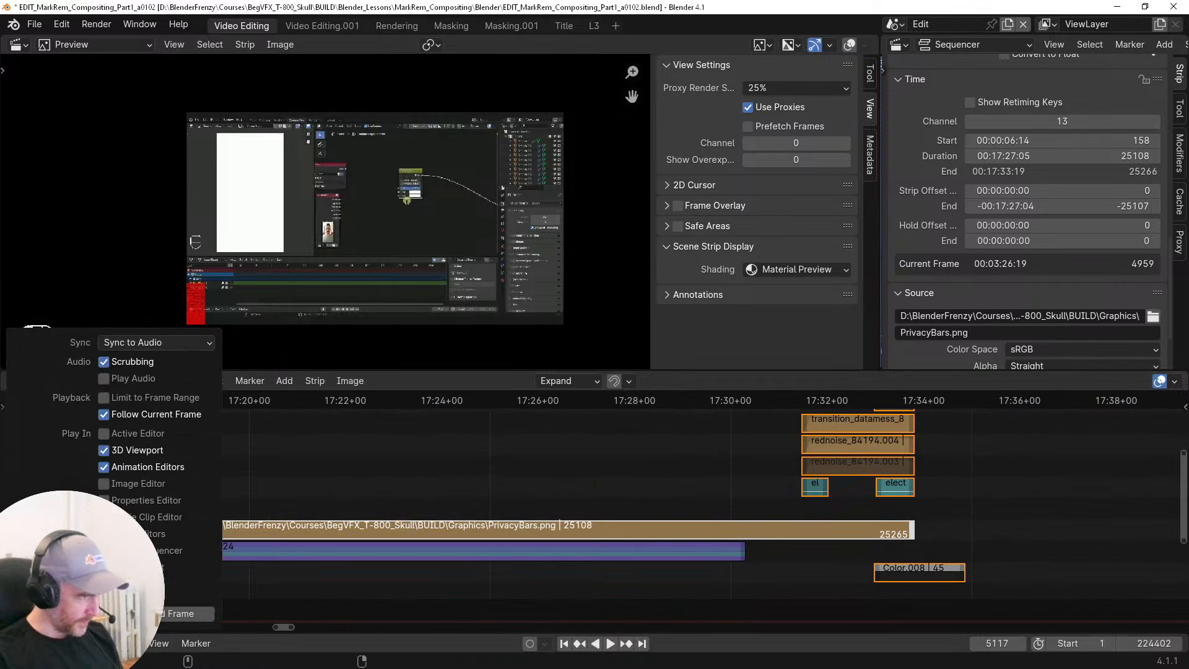
click(108, 378)
ctrl+middle_drag(470, 452, 647, 513)
click(599, 482)
key(space)
key(space)
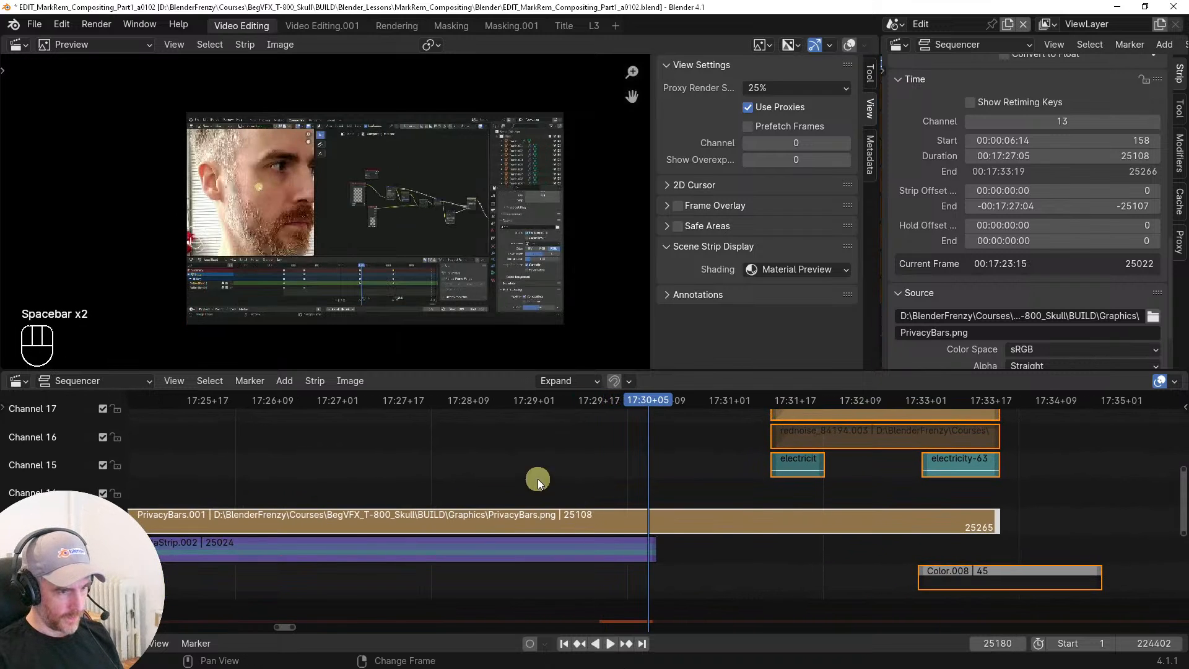
Replay the last seconds of MetaStrip.002 with sound from progressively earlier points, stopping at frame 25178
click(416, 480)
key(space)
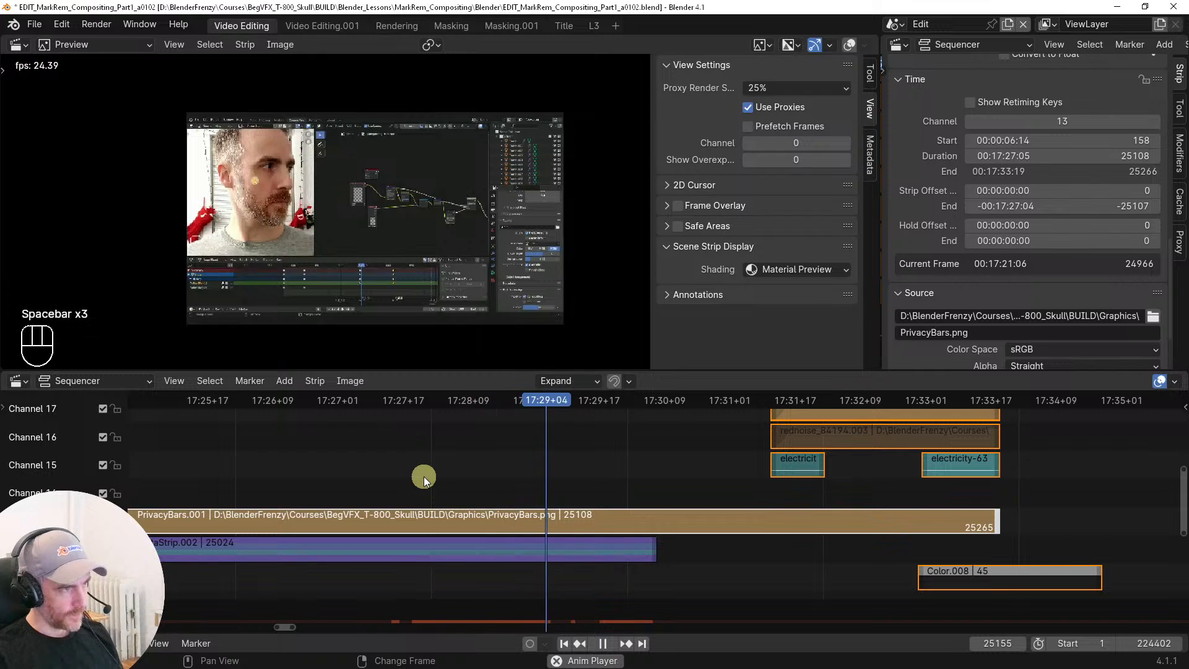
key(space)
right_drag(370, 477, 217, 469)
key(space)
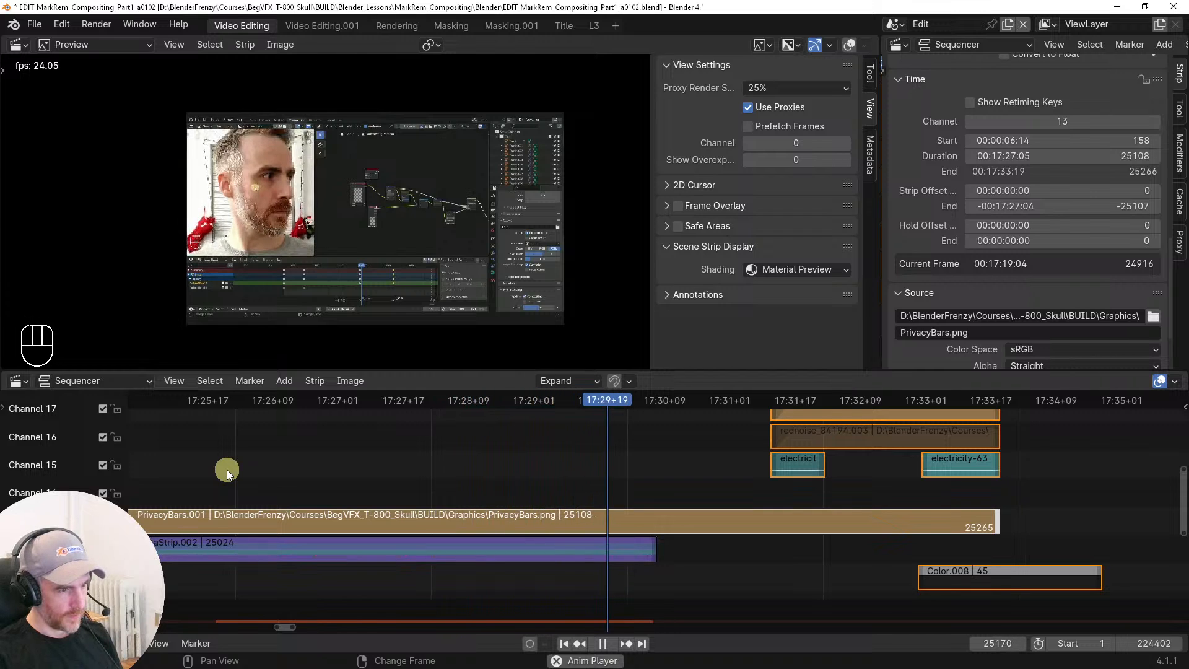
key(space)
Extend MetaStrip.002's end, lengthen its last video and audio clips inside to frame 25387, and play the restored footage
middle_drag(603, 552, 544, 563)
click(523, 557)
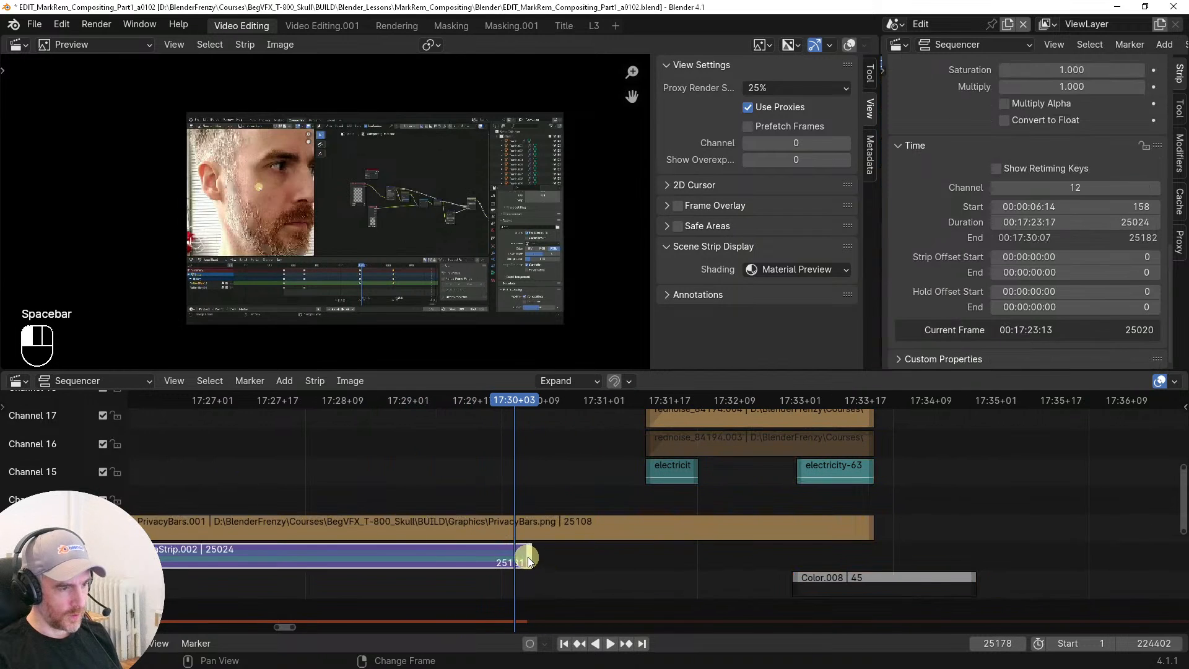
key(Tab)
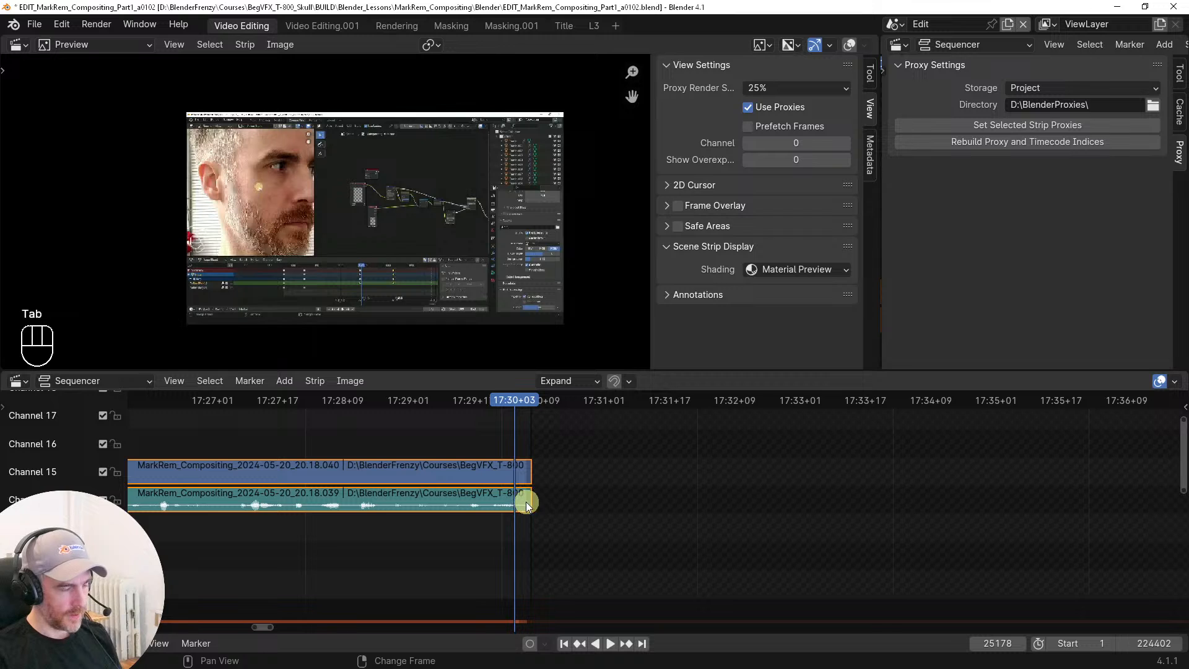
ctrl+middle_drag(659, 520, 589, 538)
key(Tab)
drag(588, 541, 1177, 543)
key(Tab)
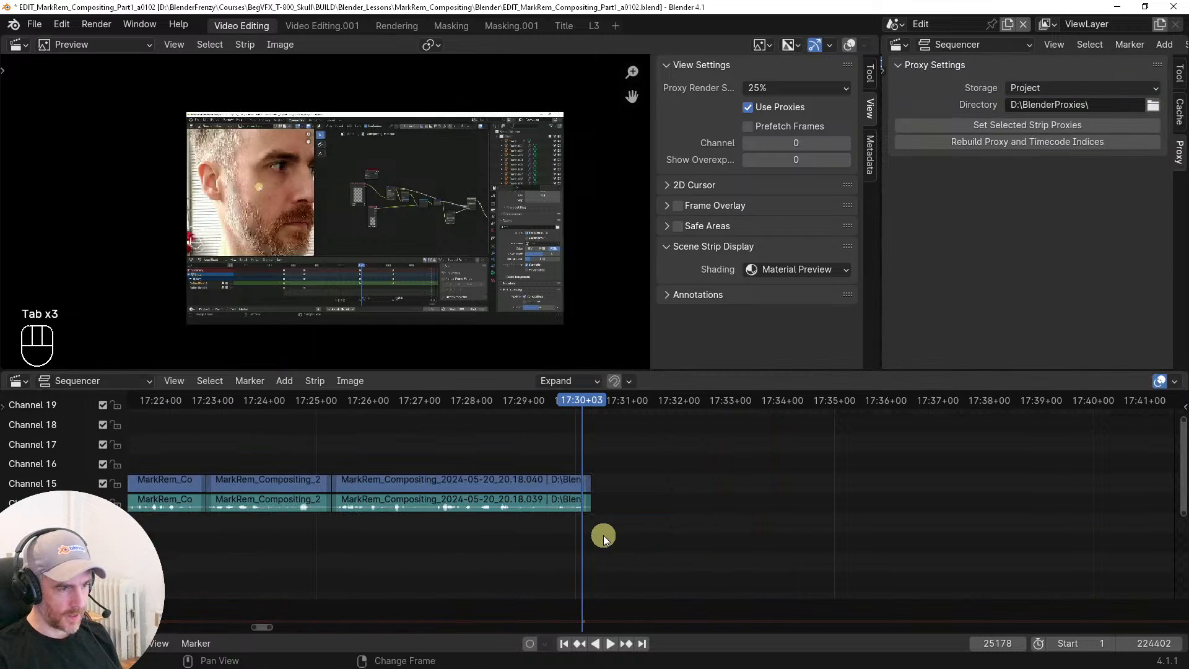
drag(589, 499, 1034, 501)
key(space)
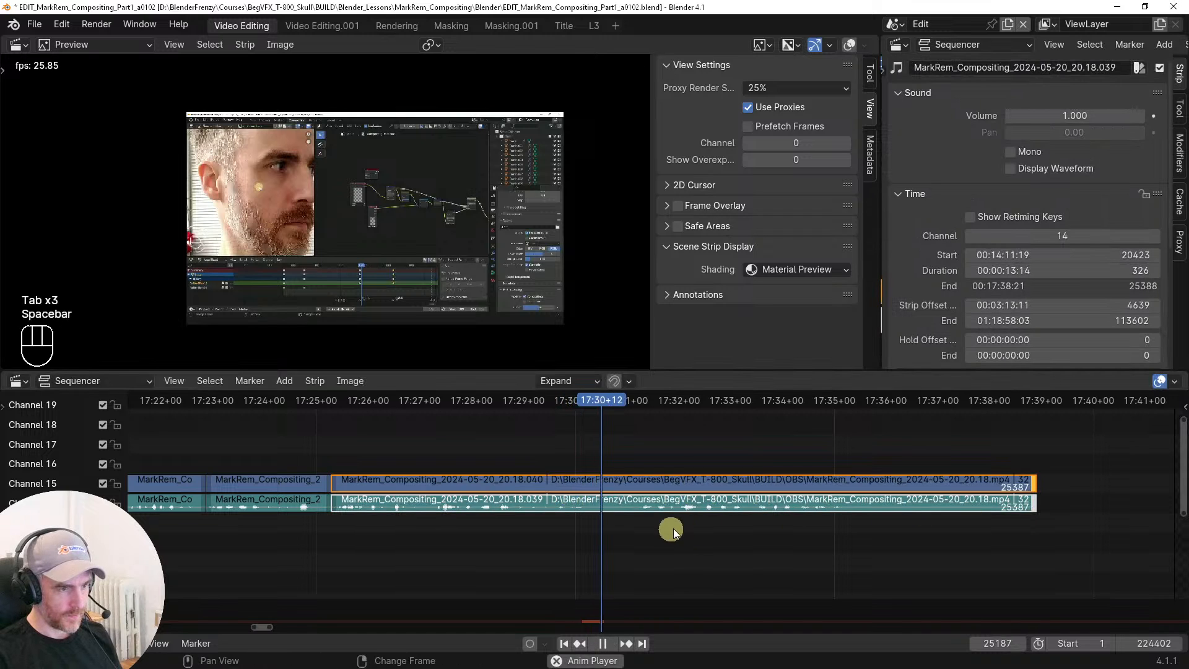
key(space)
Outside the meta strip, slide the transition strips and PrivacyBars.001's end about 800 frames later and extend MetaStrip.002 to 25565 frames
middle_drag(723, 535, 630, 587)
key(Tab)
click(608, 466)
drag(615, 475, 682, 552)
shift+click(672, 565)
shift+click(670, 551)
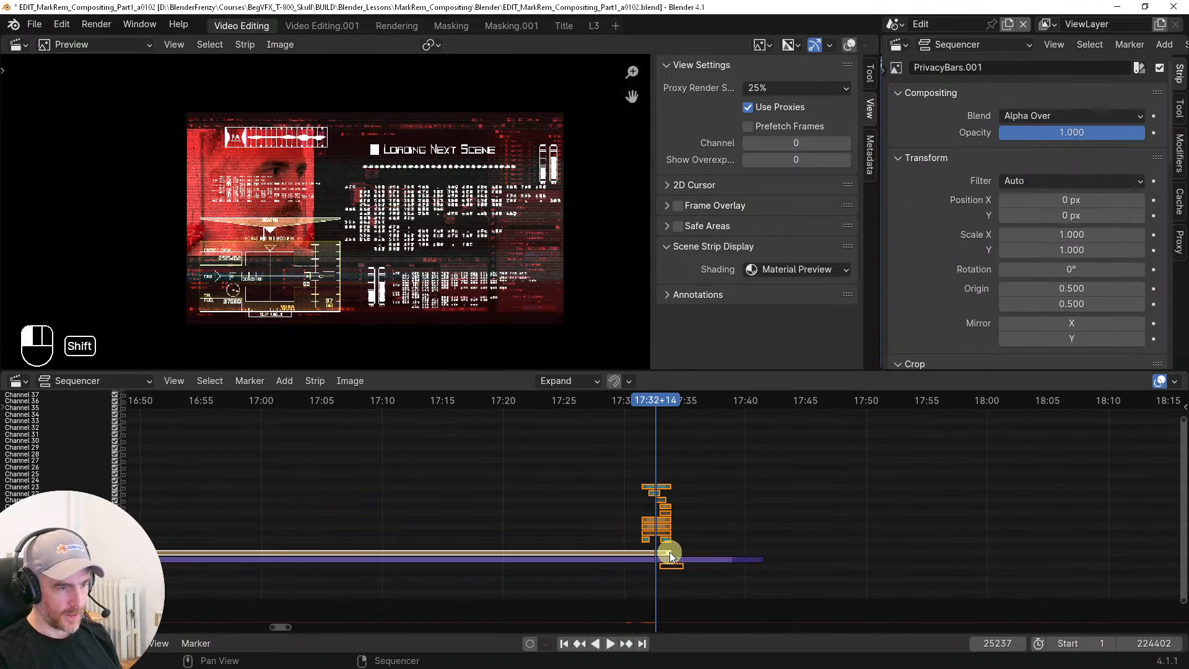
key(g)
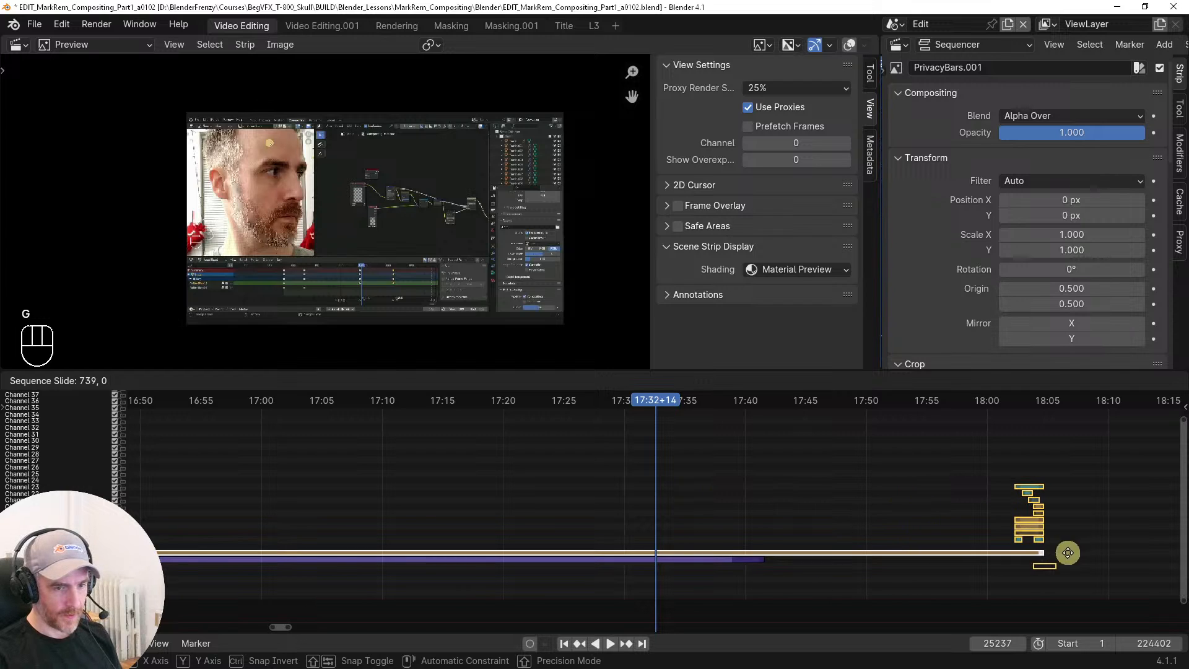
click(1077, 552)
drag(762, 560, 901, 559)
Inside MetaStrip.002, play the last clip, cut out its footage and audio between frames 25181 and 25204, and close the gap
key(Tab)
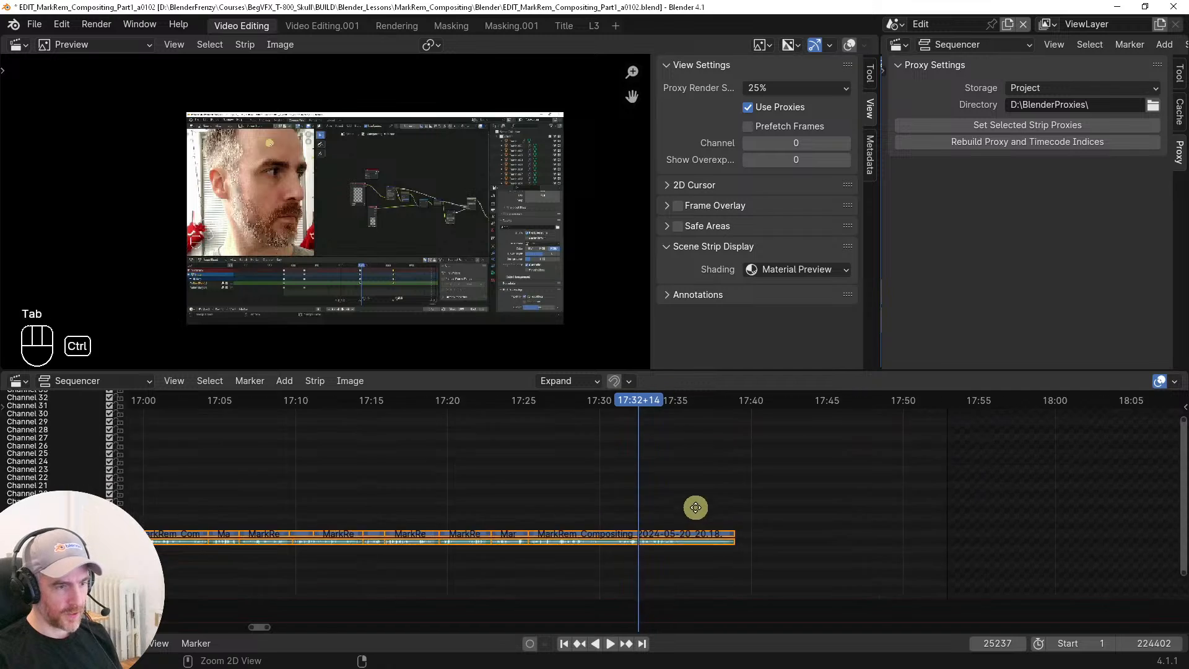
right_drag(636, 429, 508, 437)
key(space)
key(space)
key(space)
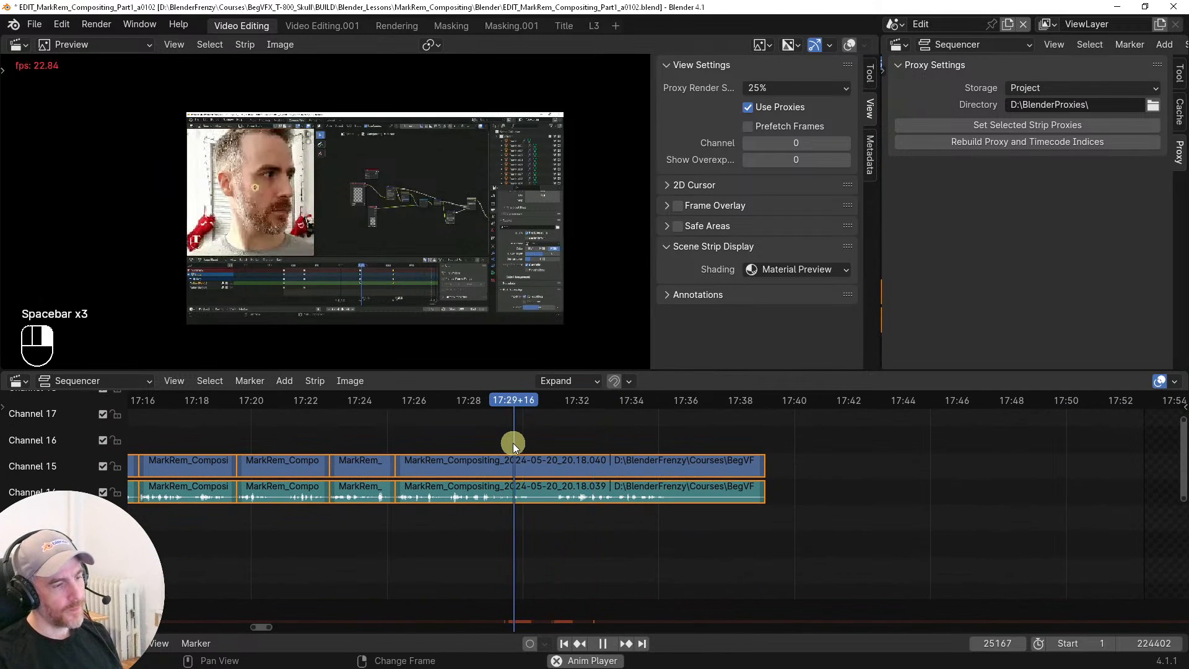
key(space)
right_click(551, 444)
key(f)
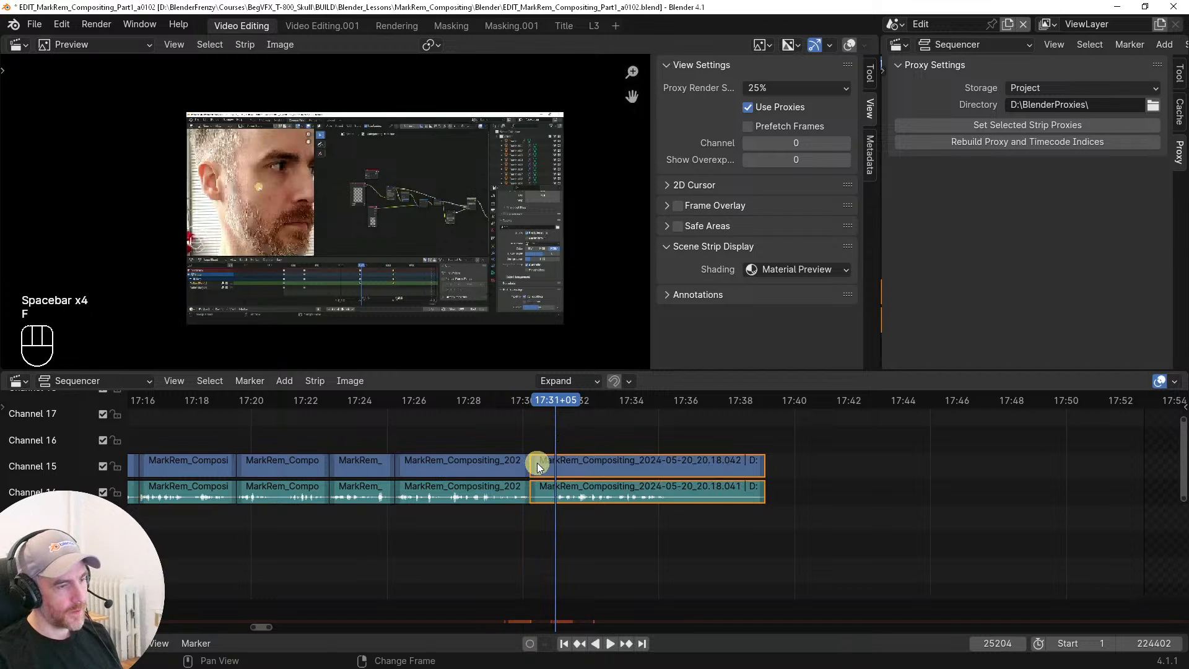
key(s)
key(v)
Play on to frame 25288, split the last video and audio clips there, and slip the contents of the end piece
key(space)
middle_drag(585, 481, 537, 529)
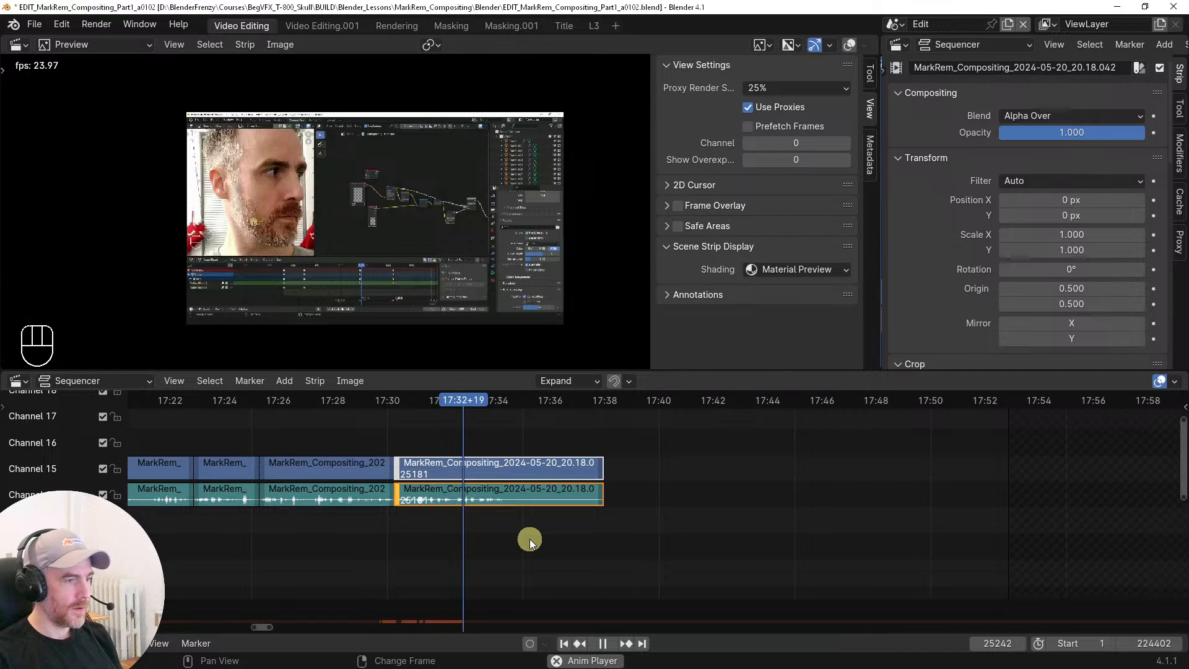
key(space)
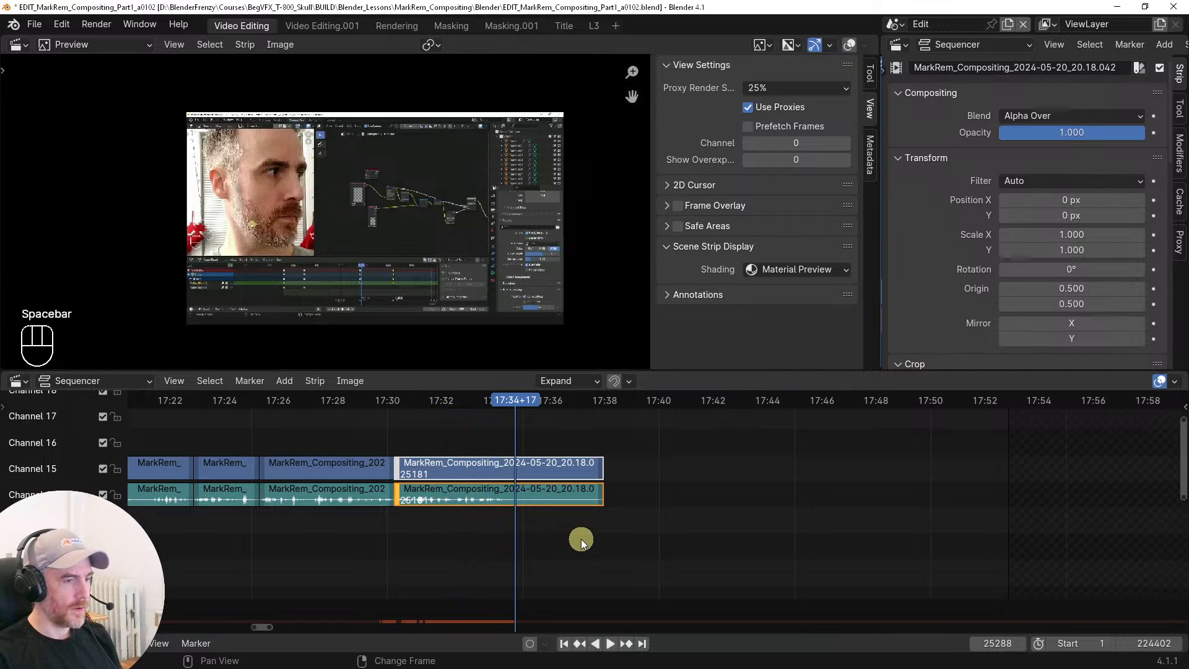
key(f)
key(shift+s)
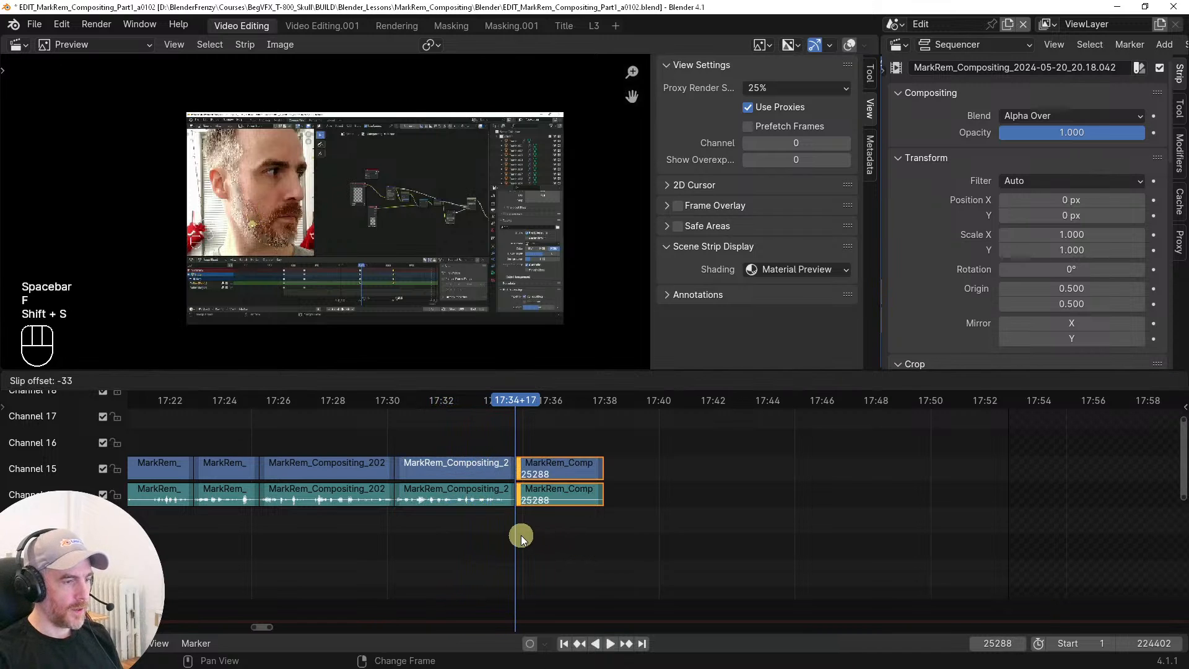
click(459, 535)
Play across the cut at frame 25288, replaying it from frame 25245
key(space)
ctrl+middle_drag(512, 539, 621, 538)
key(space)
click(431, 540)
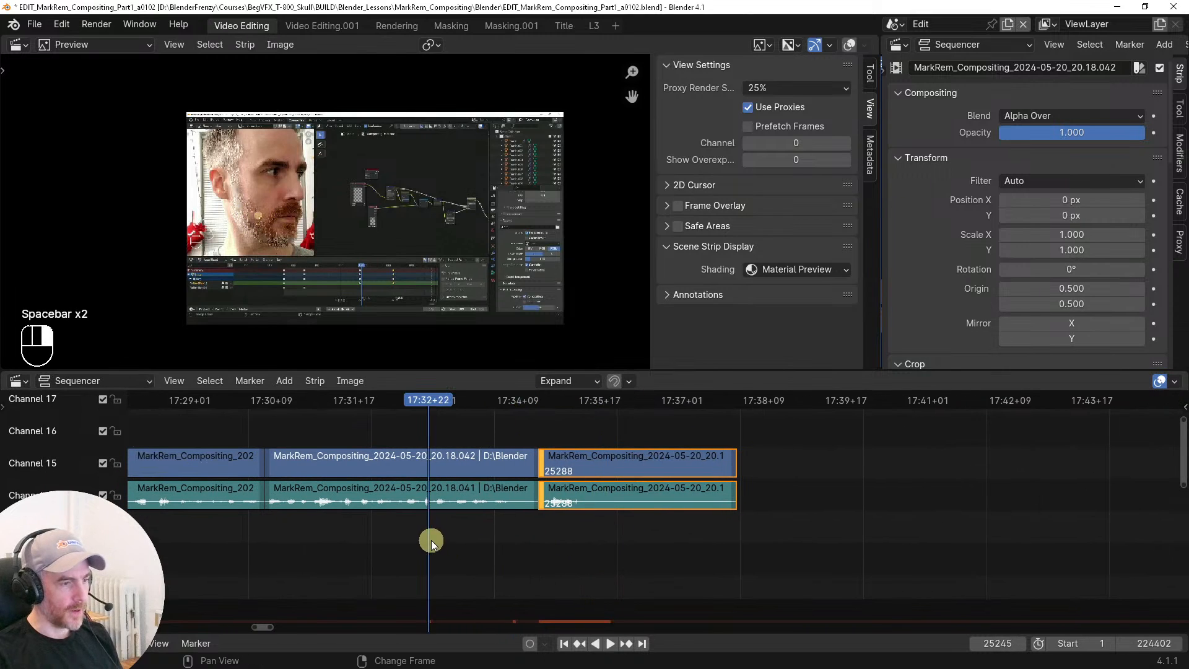
key(space)
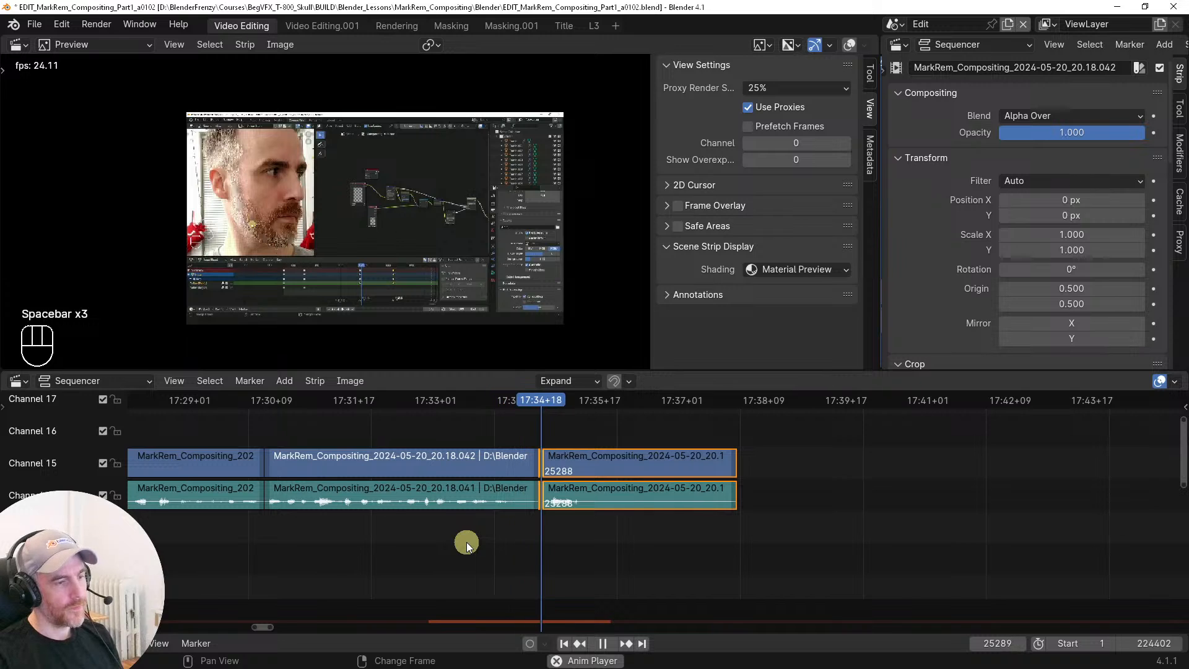
Split the last clips at frame 25322, delete the remainder, and trim MetaStrip.002's end to the same frame
middle_drag(623, 548, 511, 556)
key(space)
key(f)
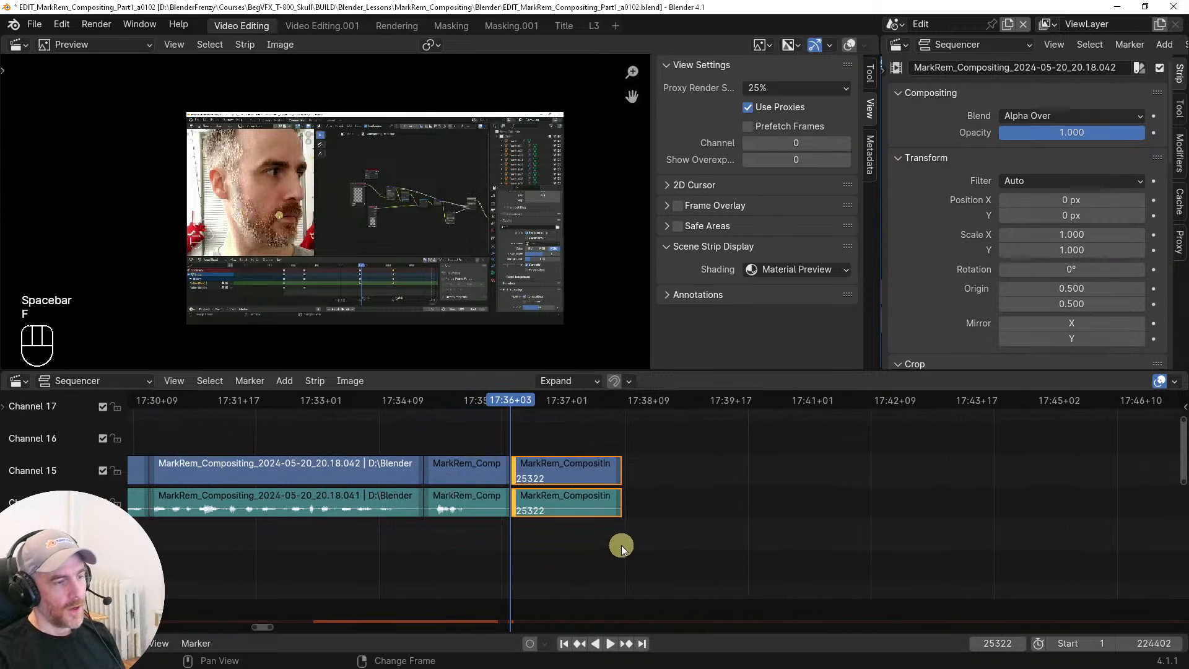
key(x)
ctrl+middle_drag(630, 545, 562, 559)
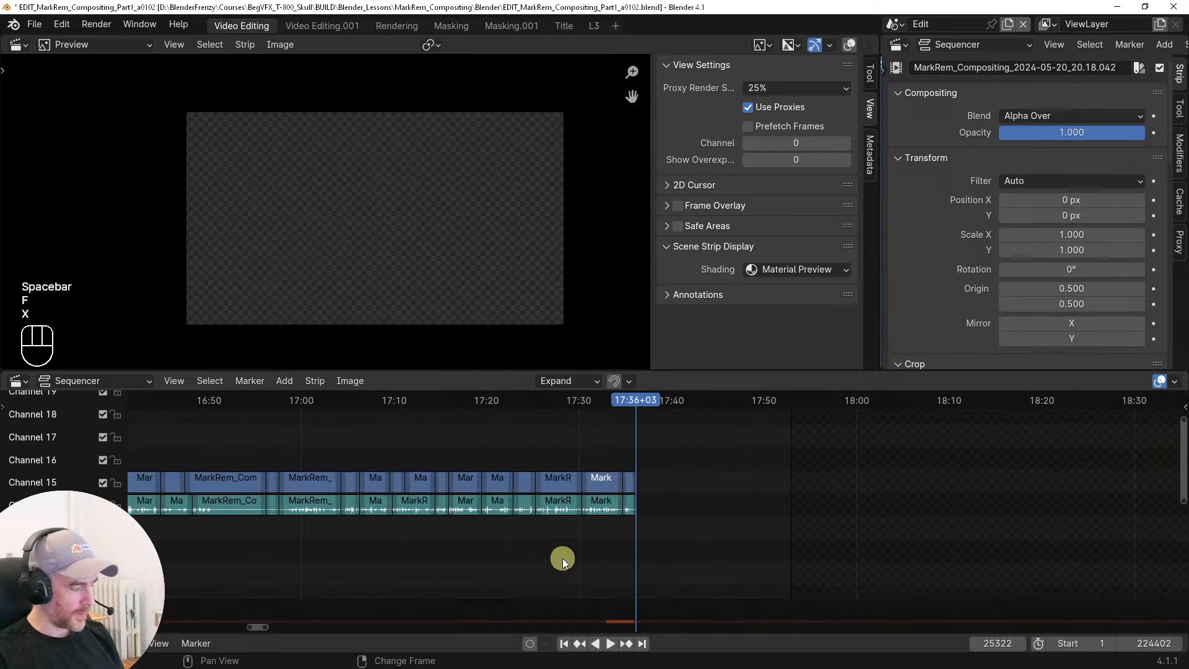
key(Tab)
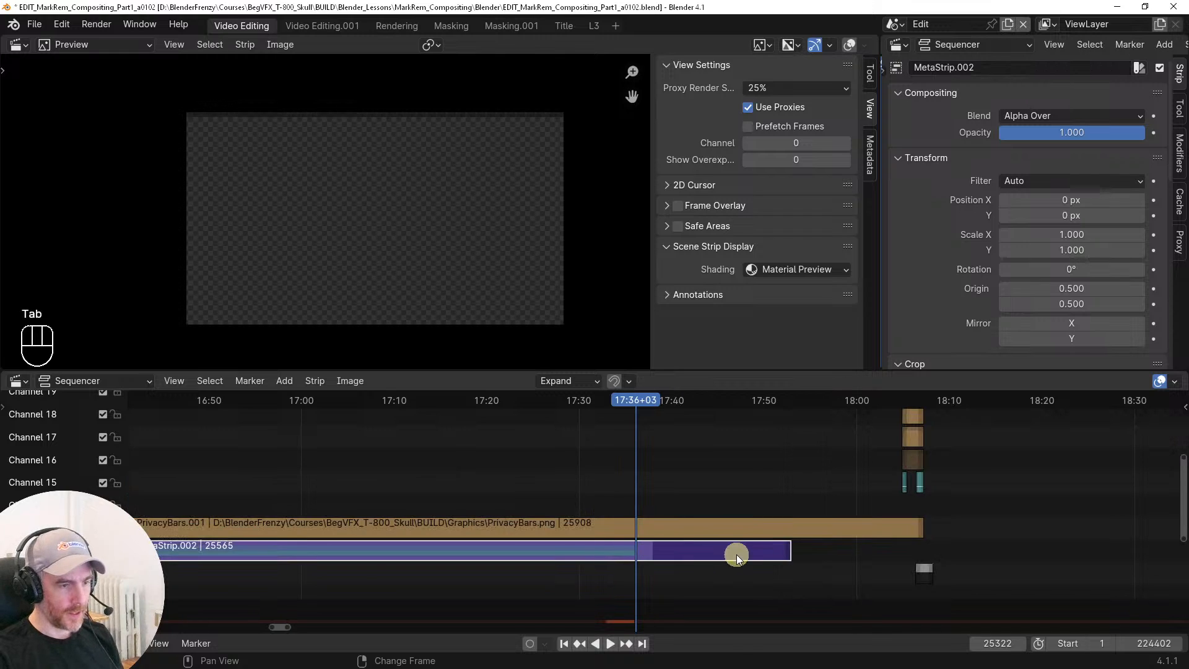
key(s)
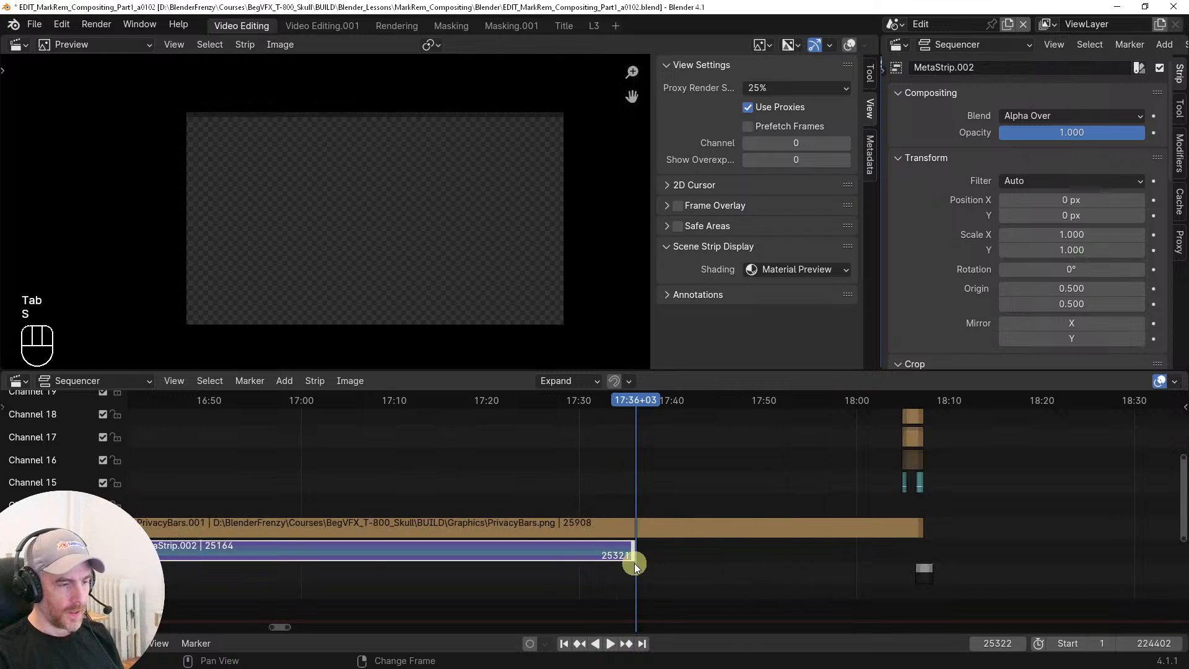
Slide the transition strips and PrivacyBars.001's end back along X next to MetaStrip.002's end, shortening PrivacyBars.001 to 25223 frames
ctrl+middle_drag(900, 540, 733, 510)
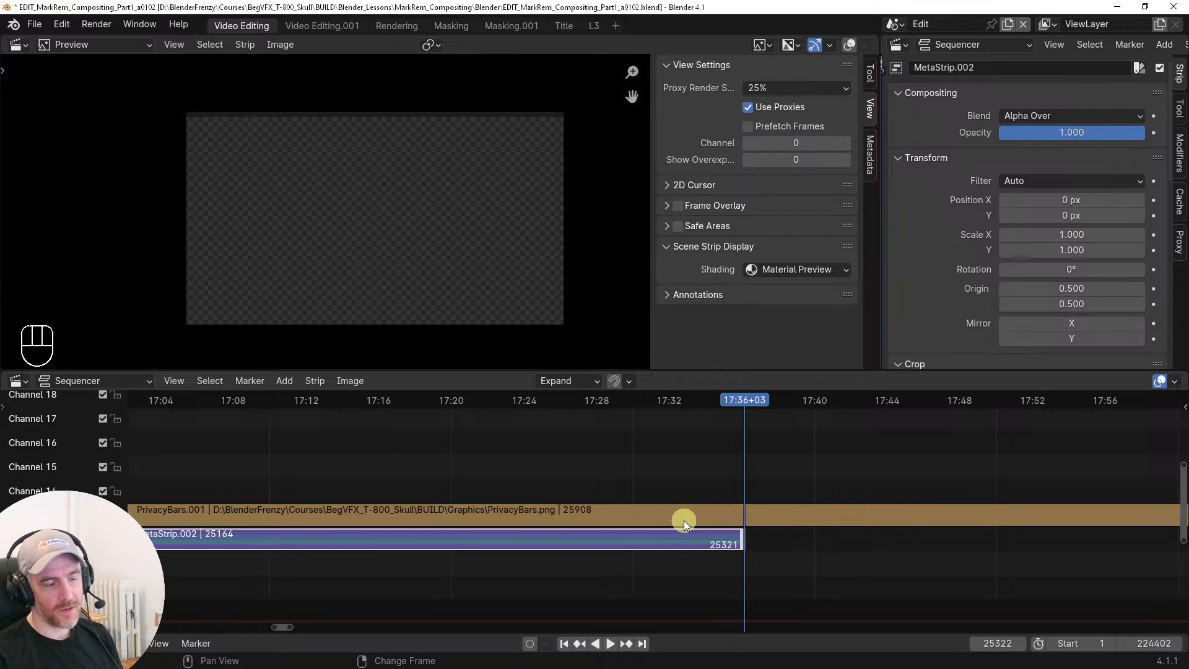
middle_drag(680, 468, 725, 478)
drag(713, 419, 853, 586)
shift+click(796, 519)
middle_drag(752, 556, 820, 549)
key(g)
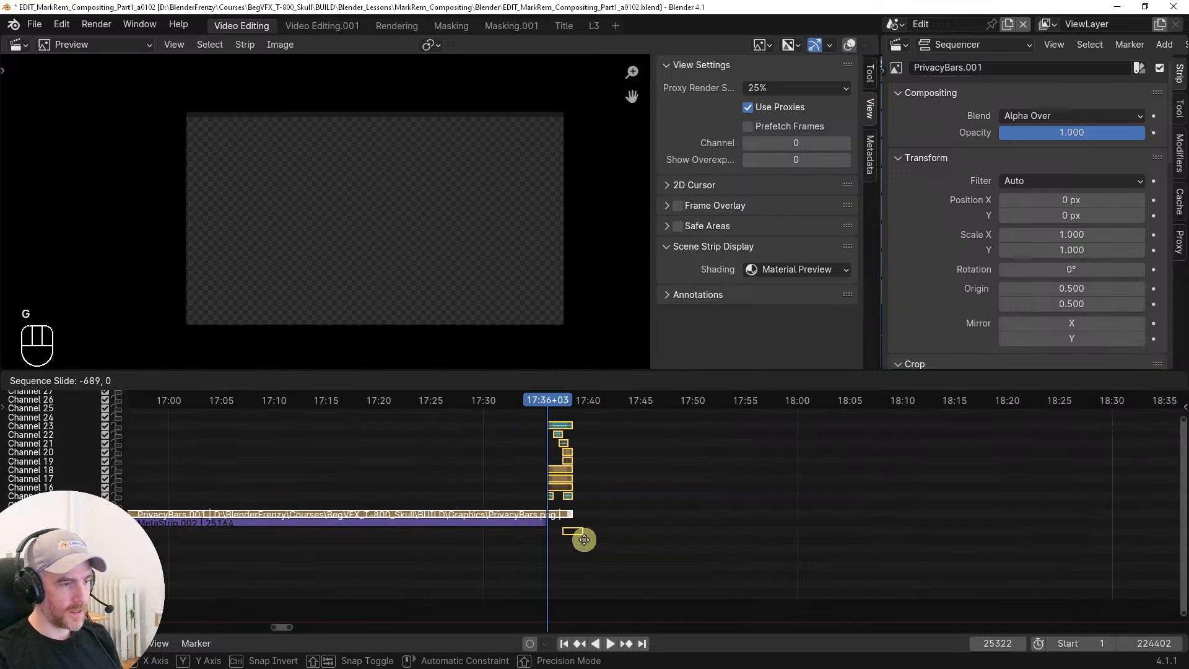
key(x)
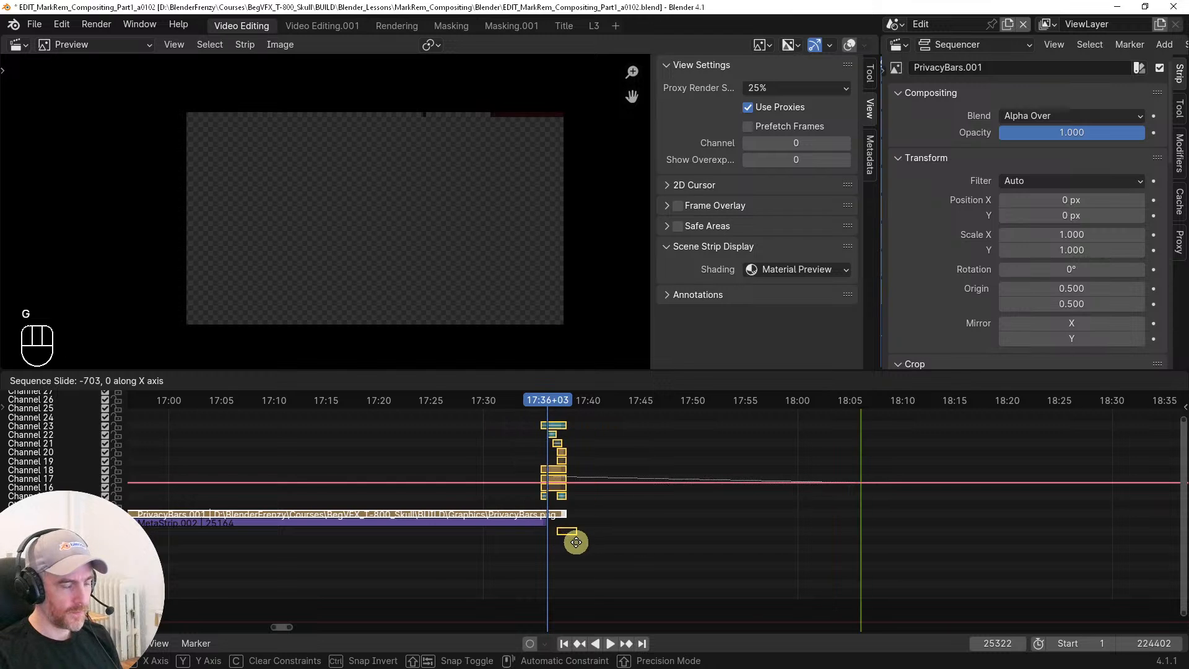
click(569, 544)
Open MetaStrip.002, play its closing clips up to frame 25311, and return to the main timeline
ctrl+middle_drag(558, 552, 666, 552)
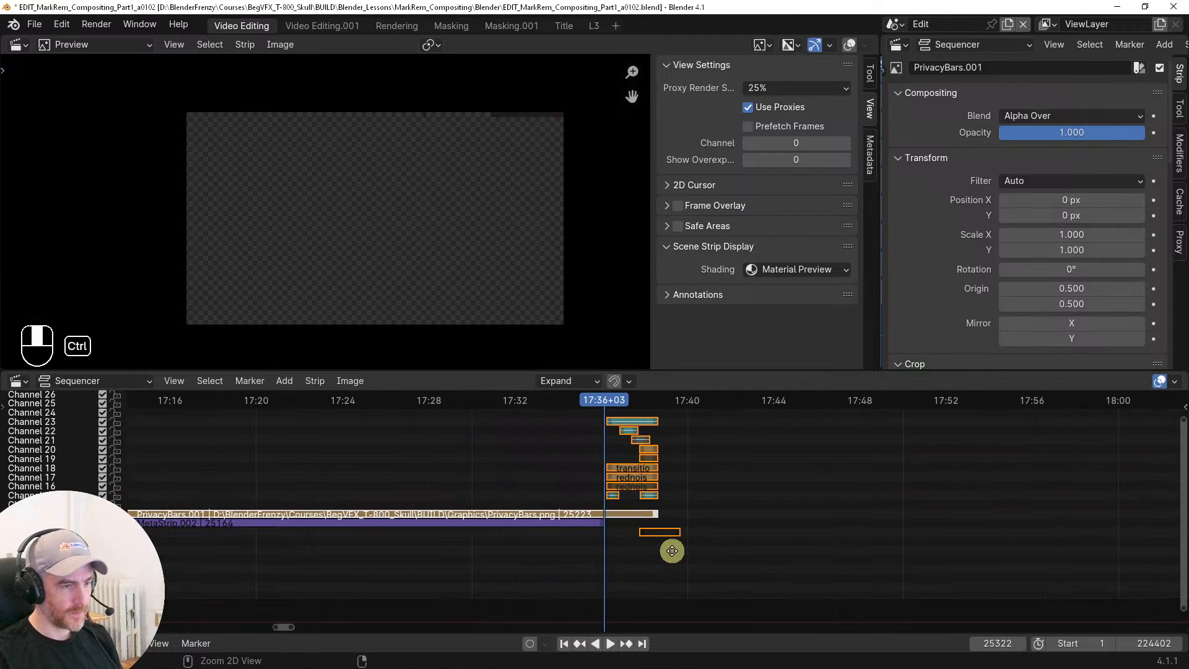
drag(0, 0, 0, 0)
ctrl+middle_drag(666, 551, 780, 550)
middle_drag(384, 547, 731, 534)
right_click(597, 467)
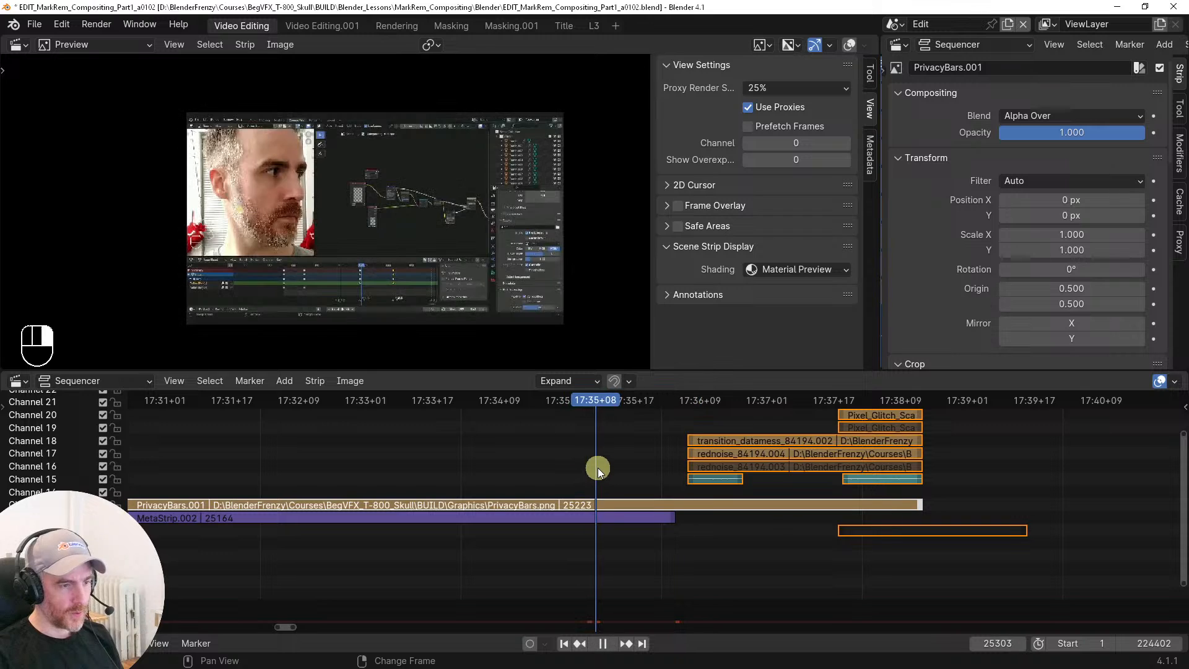
key(Tab)
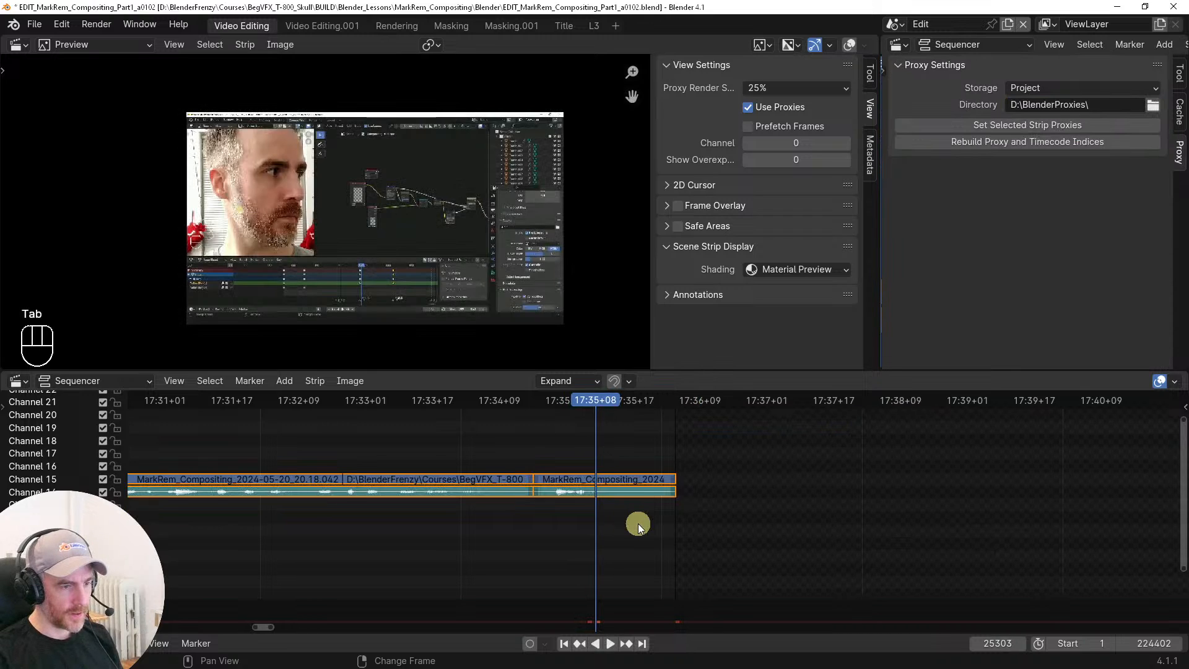
right_click(522, 445)
key(space)
key(space)
key(Tab)
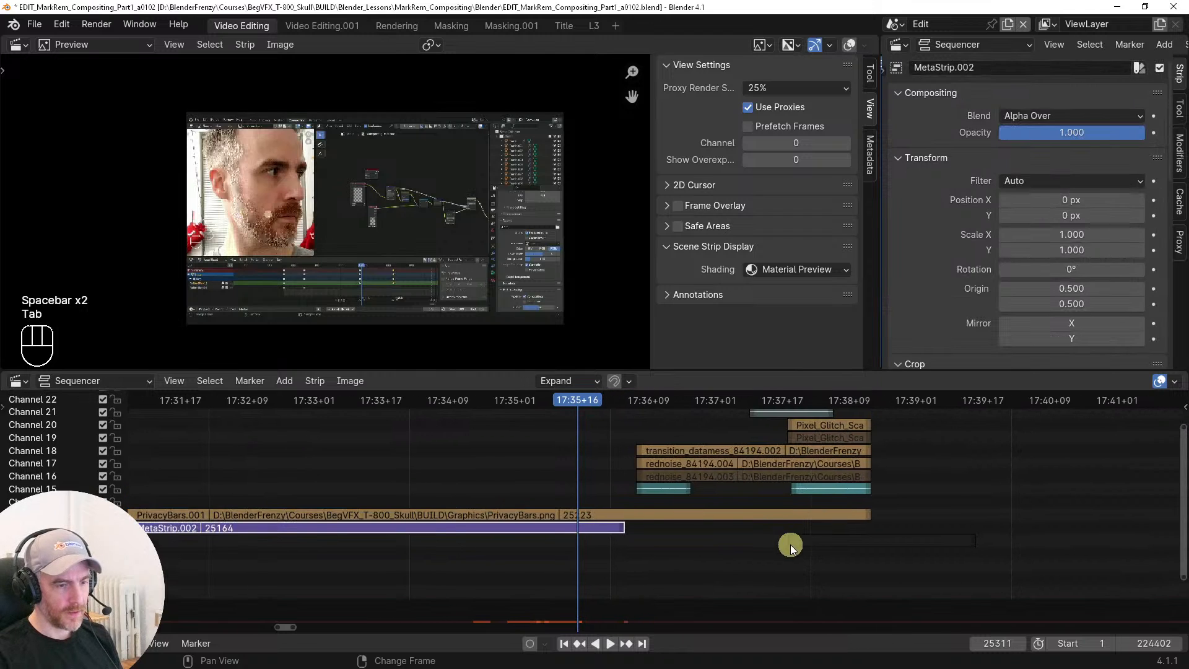
Slide the transition strips, Color.008 and PrivacyBars.001's end earlier, shortening PrivacyBars.001 to 25209 frames, and play the transition to frame 25330
ctrl+middle_drag(856, 508, 838, 552)
drag(600, 440, 895, 545)
shift+click(868, 541)
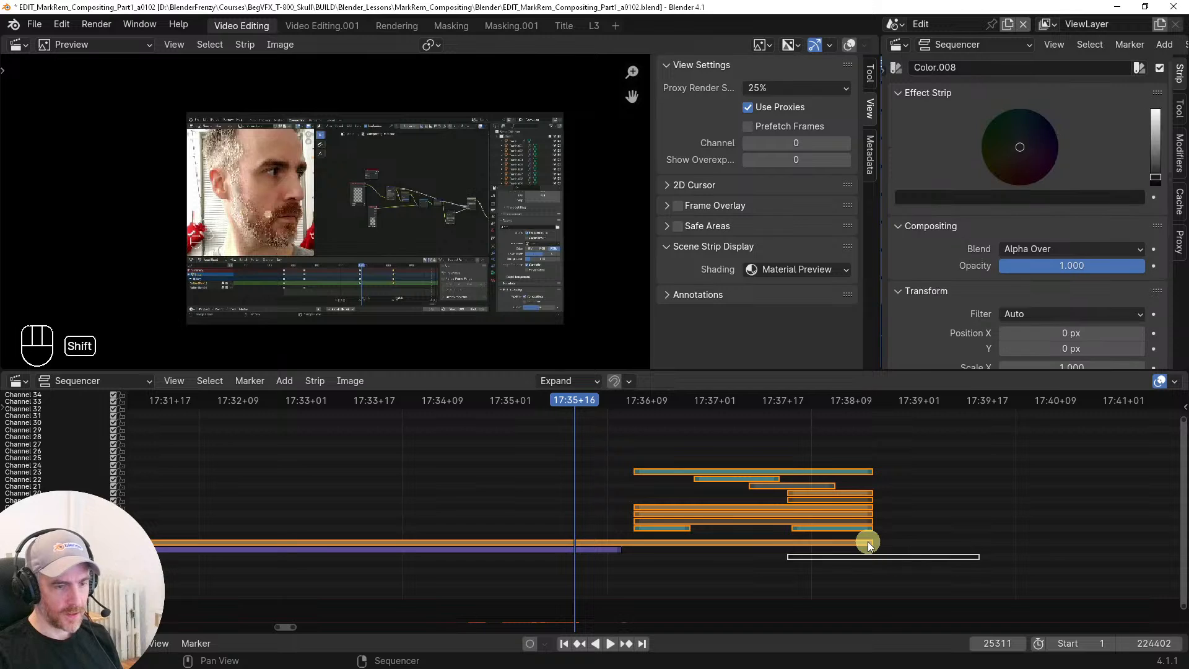
shift+click(805, 557)
key(g)
ctrl+click(719, 562)
ctrl+middle_drag(719, 562, 524, 500)
key(space)
key(space)
Extend MetaStrip.002 to 25209 frames to match PrivacyBars.001's end and place the playhead at frame 25301
click(462, 518)
key(g)
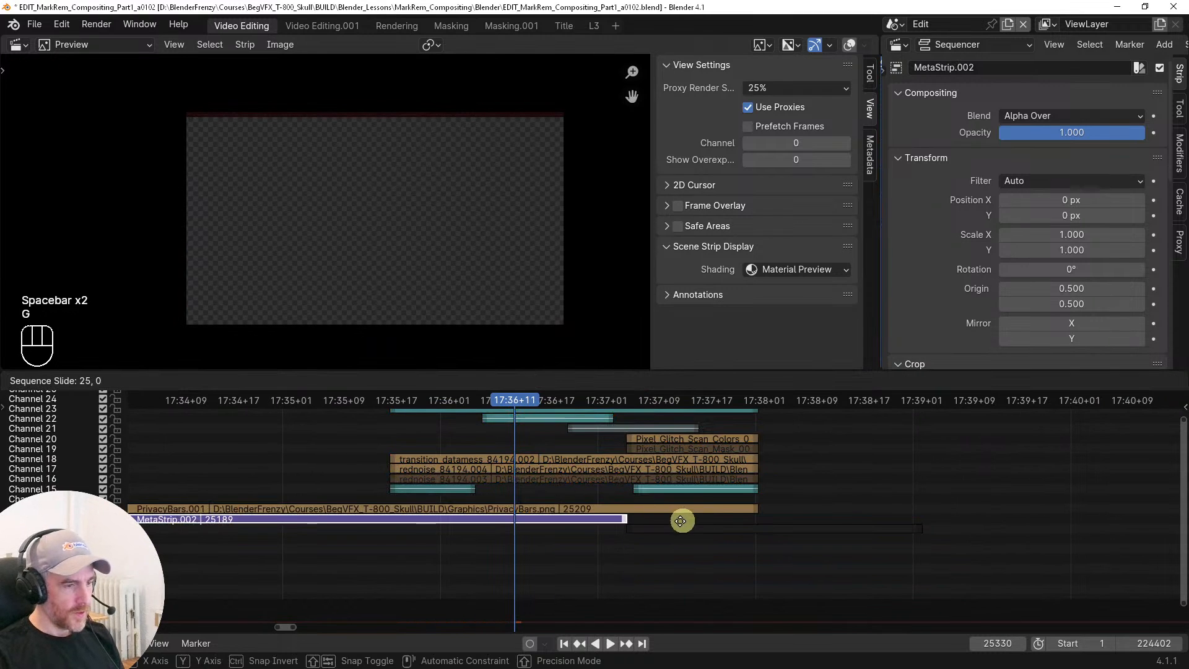
click(754, 517)
click(325, 458)
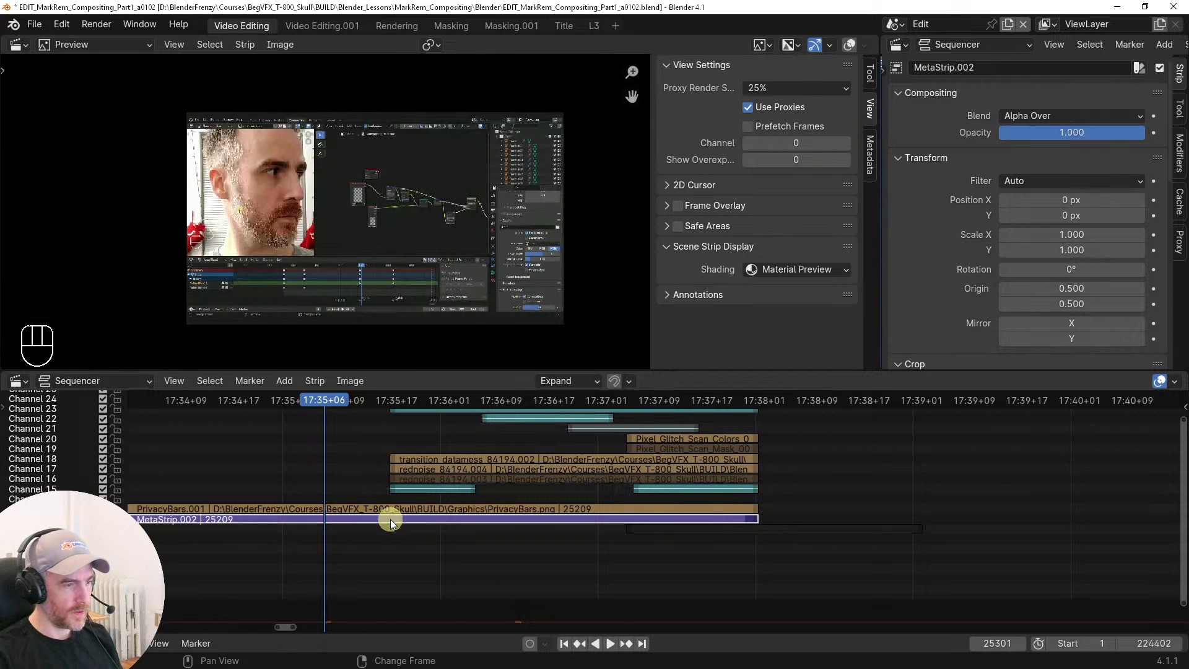
Play the closing transition from frame 25301 up to frame 25341
key(Tab)
key(Tab)
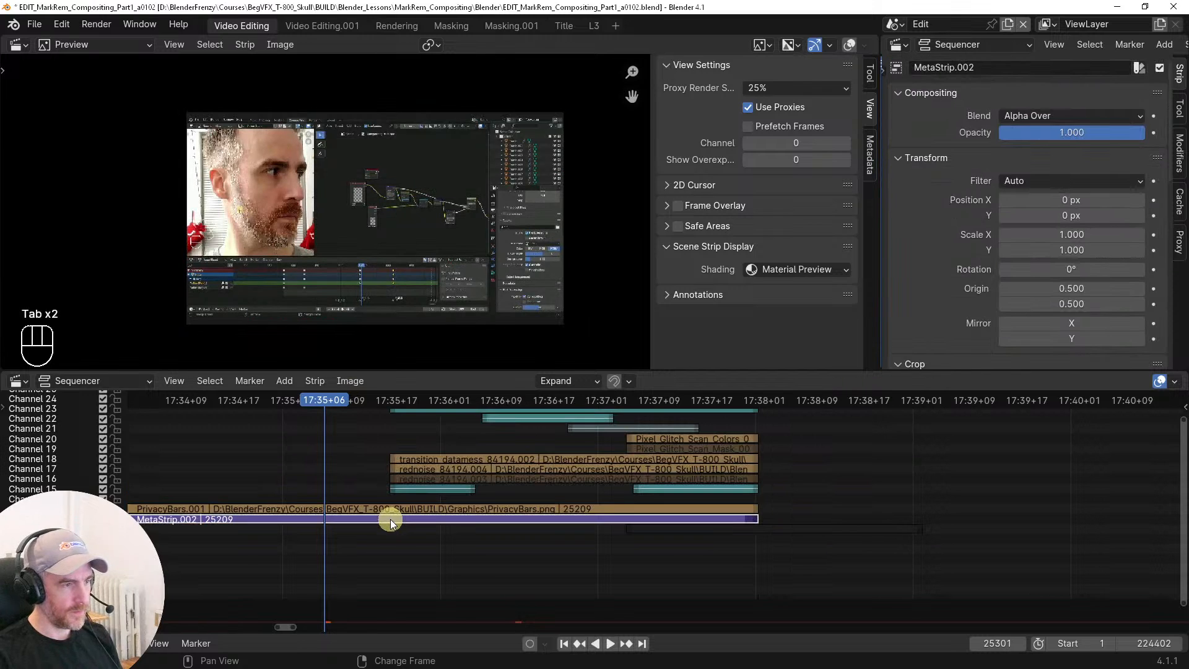
key(space)
key(space)
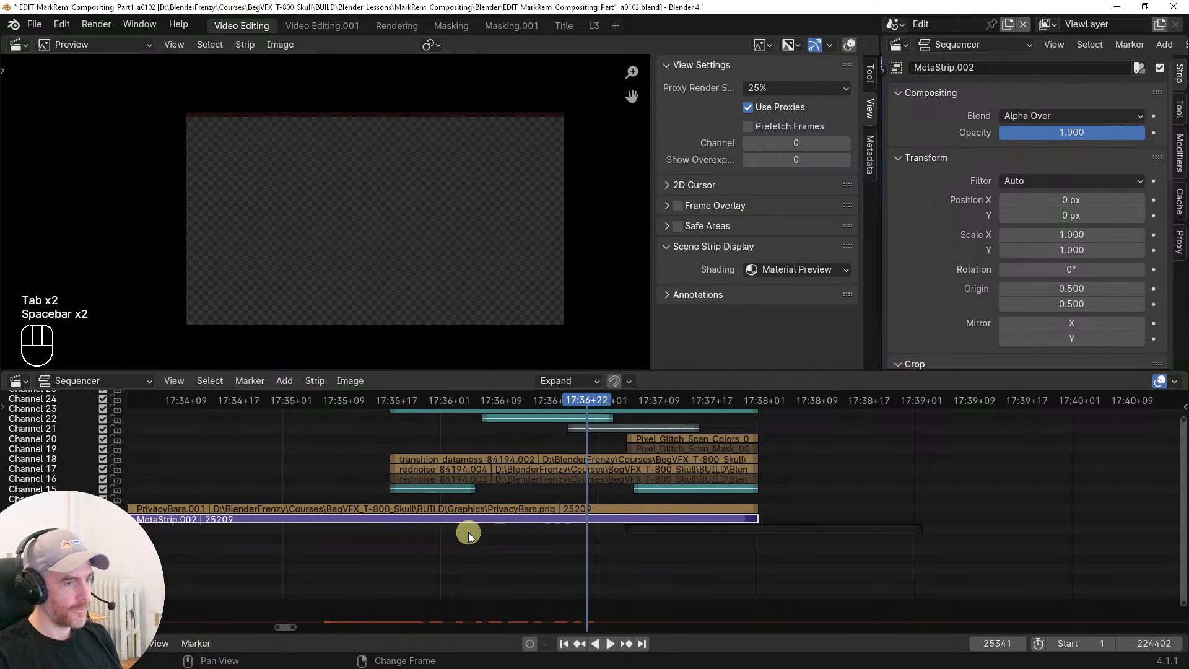
scroll(462, 531, down, 5)
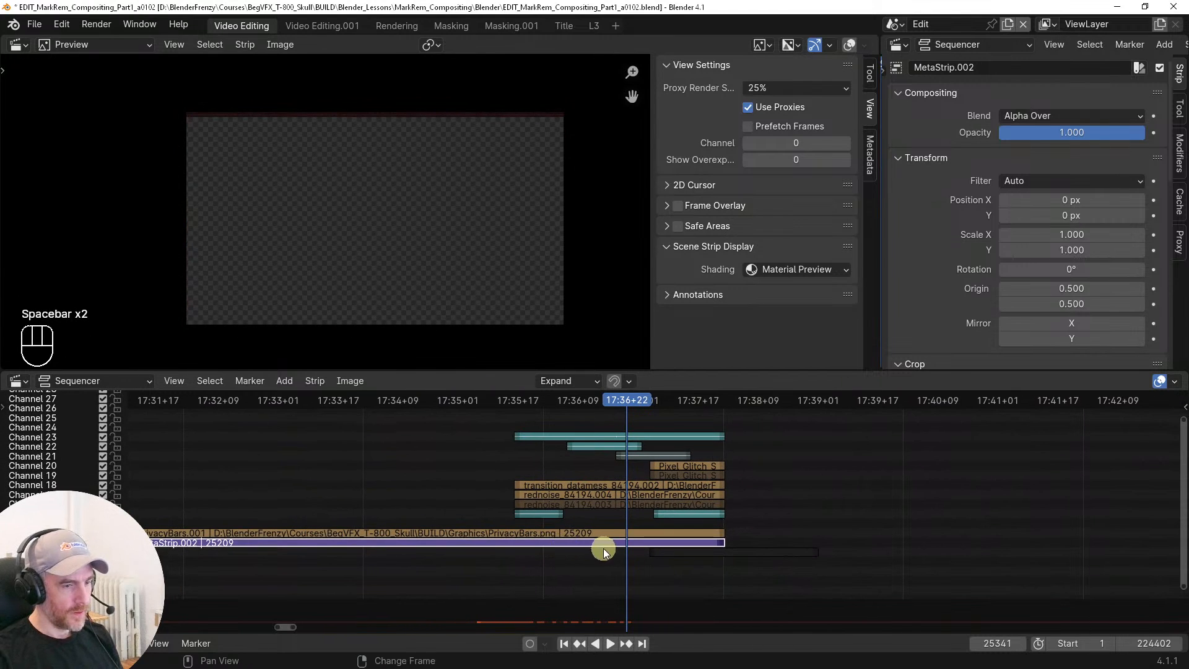
middle_drag(607, 548, 617, 544)
Set the preview's proxy render size to 100% and scrub the transition back to frame 25290
click(764, 91)
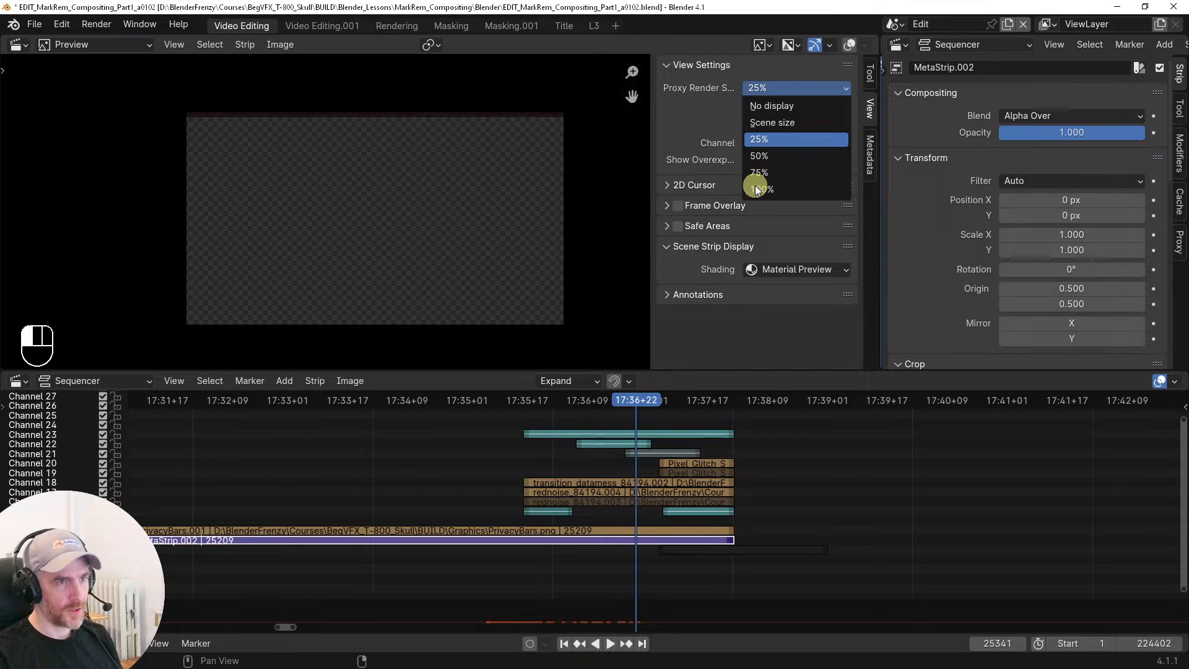
click(760, 190)
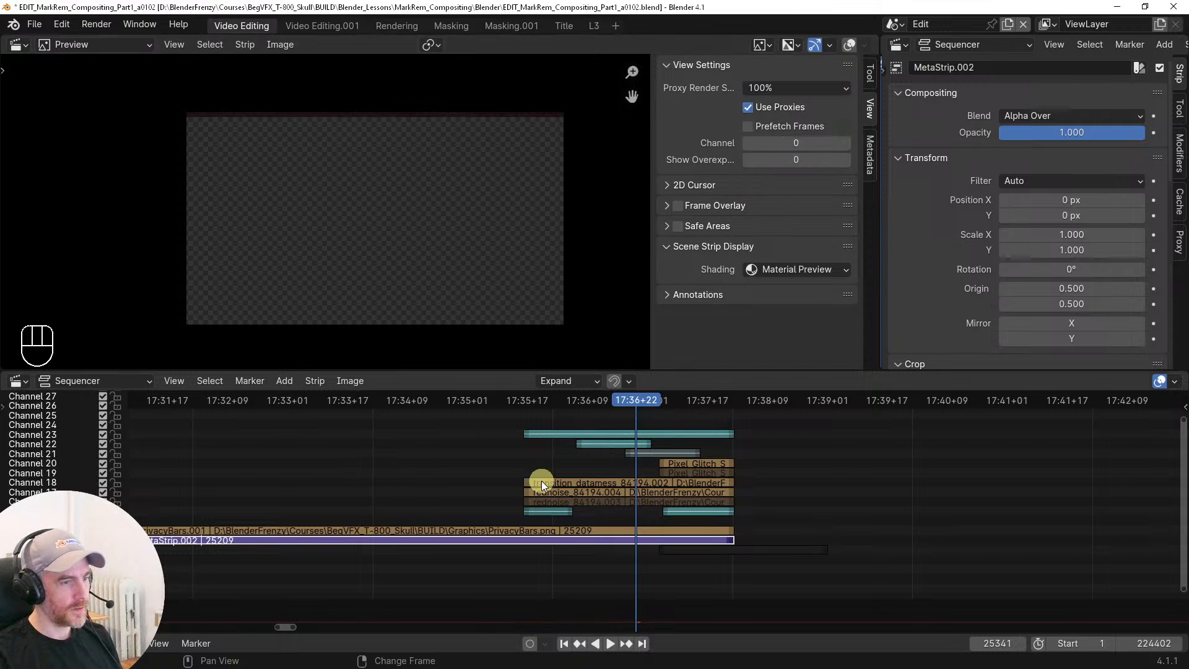
shift+click(606, 530)
mouse_move(598, 541)
right_down()
mouse_move(622, 539)
mouse_move(606, 541)
right_up()
click(585, 540)
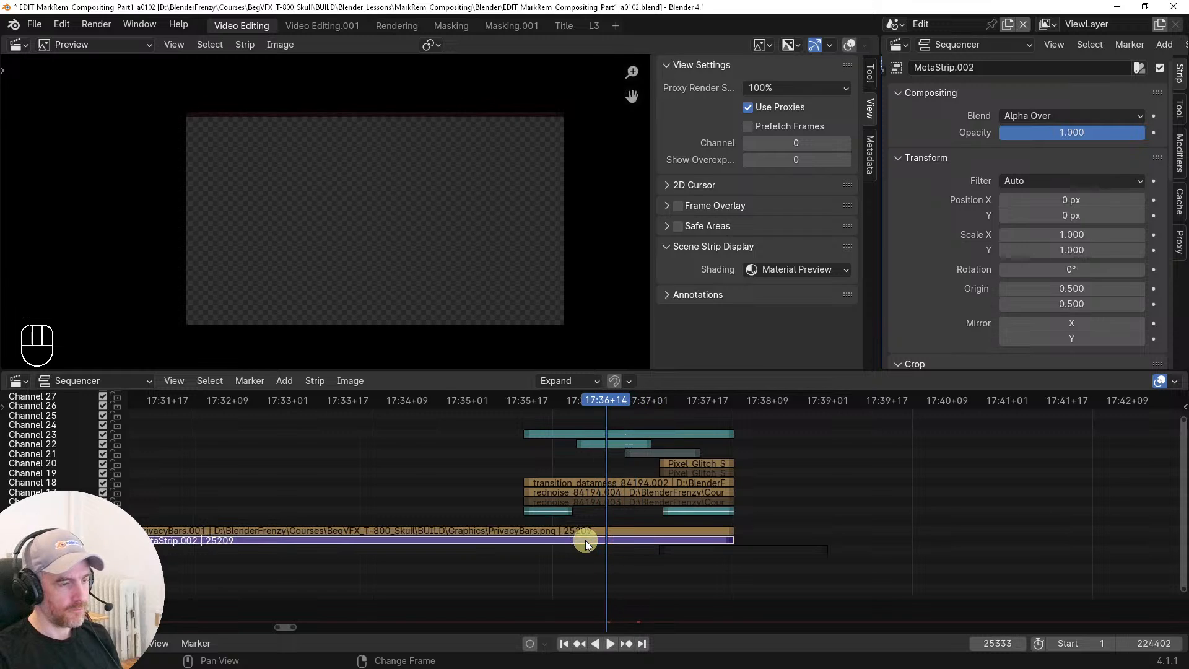
right_drag(585, 547, 491, 533)
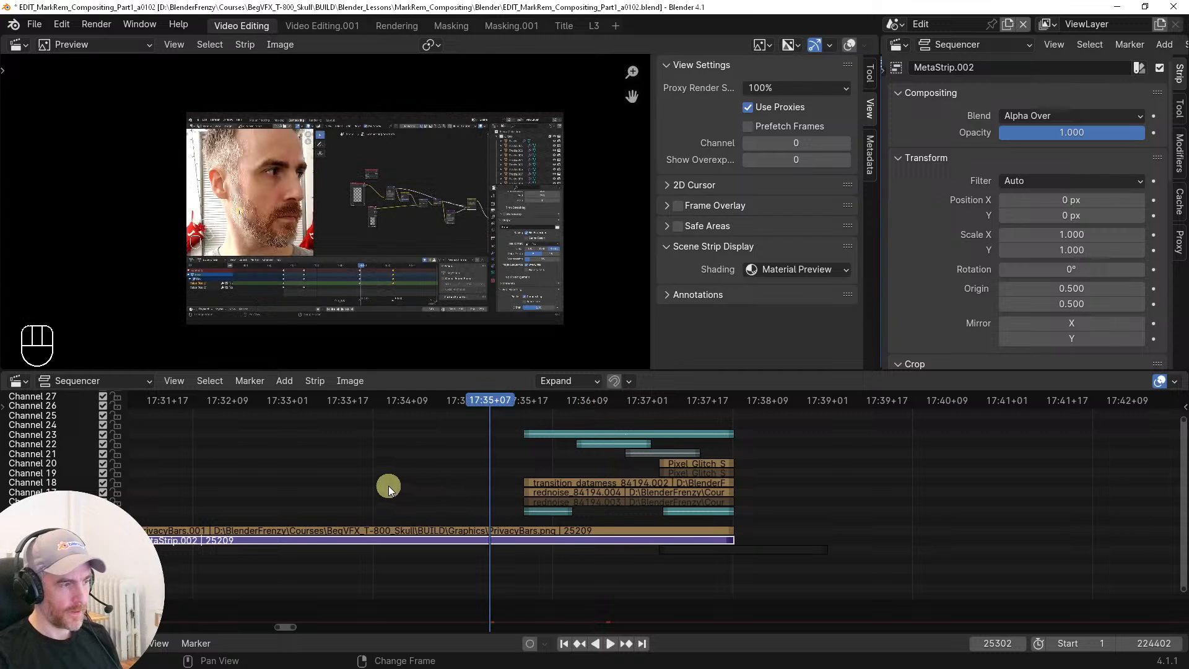
right_drag(404, 519, 445, 524)
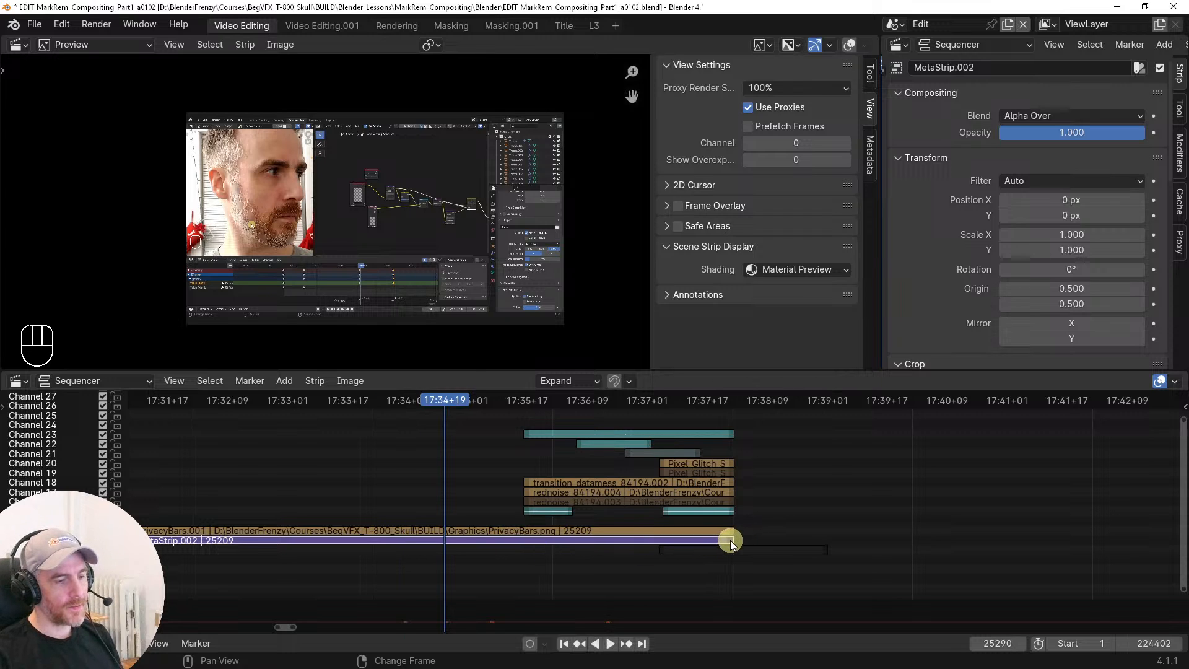
Select MetaStrip.002's end handle and scrub across the end of its footage to frame 25331
ctrl+middle_drag(624, 548, 622, 514)
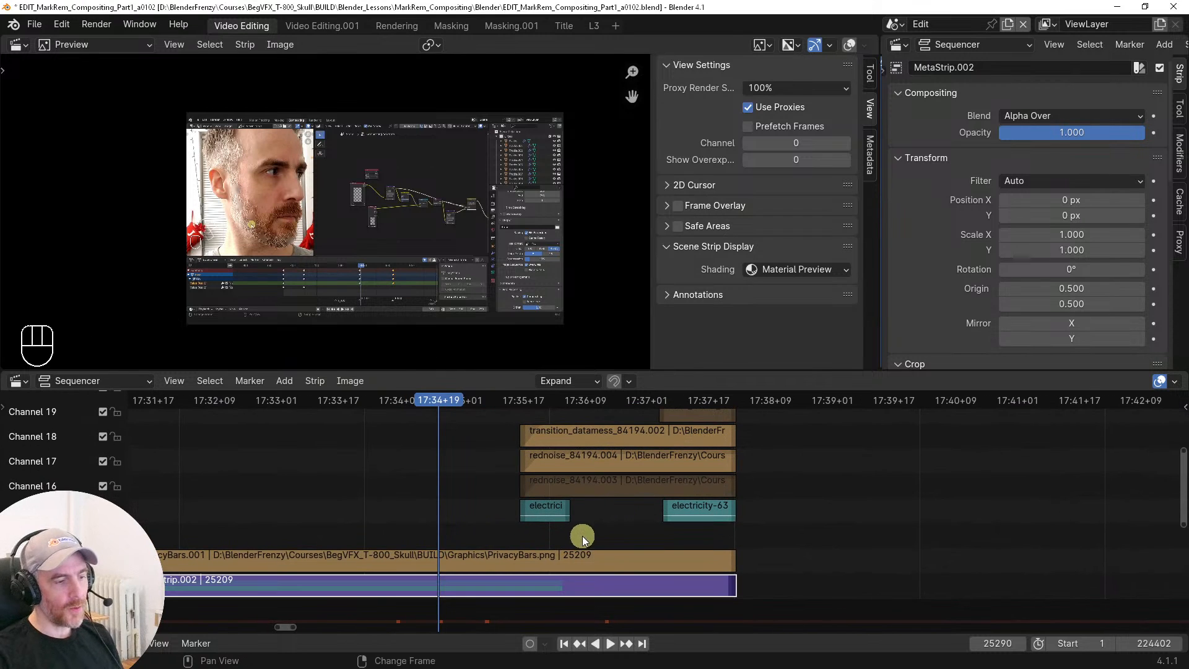
ctrl+middle_drag(685, 566, 582, 565)
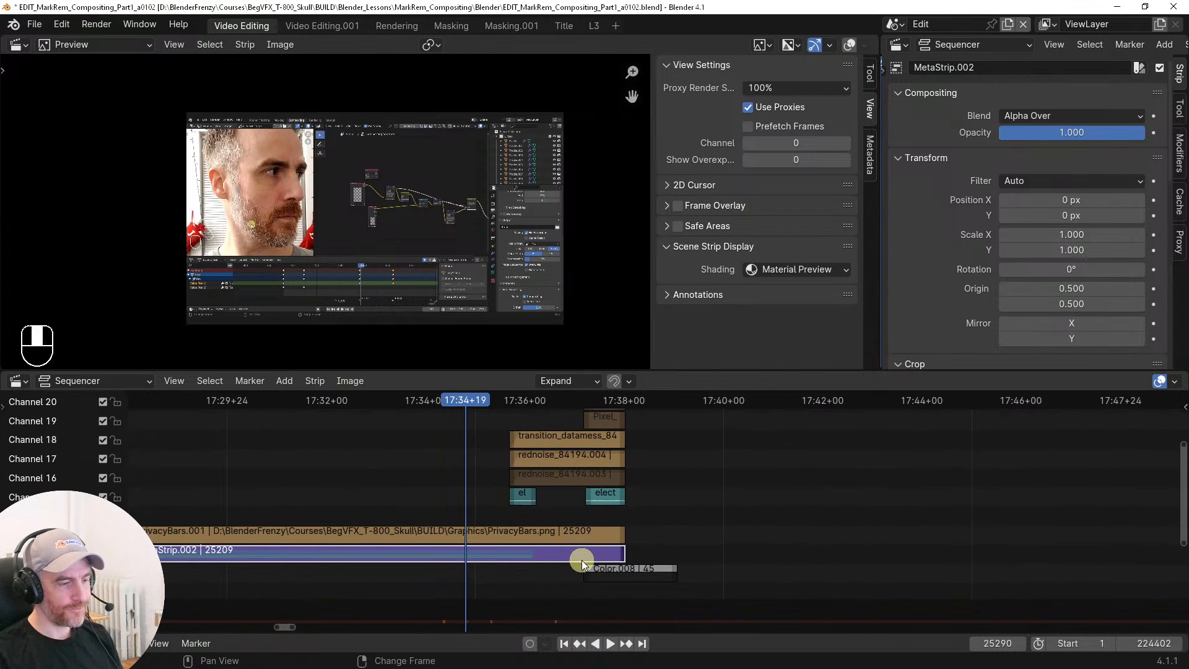
ctrl+click(622, 553)
click(622, 556)
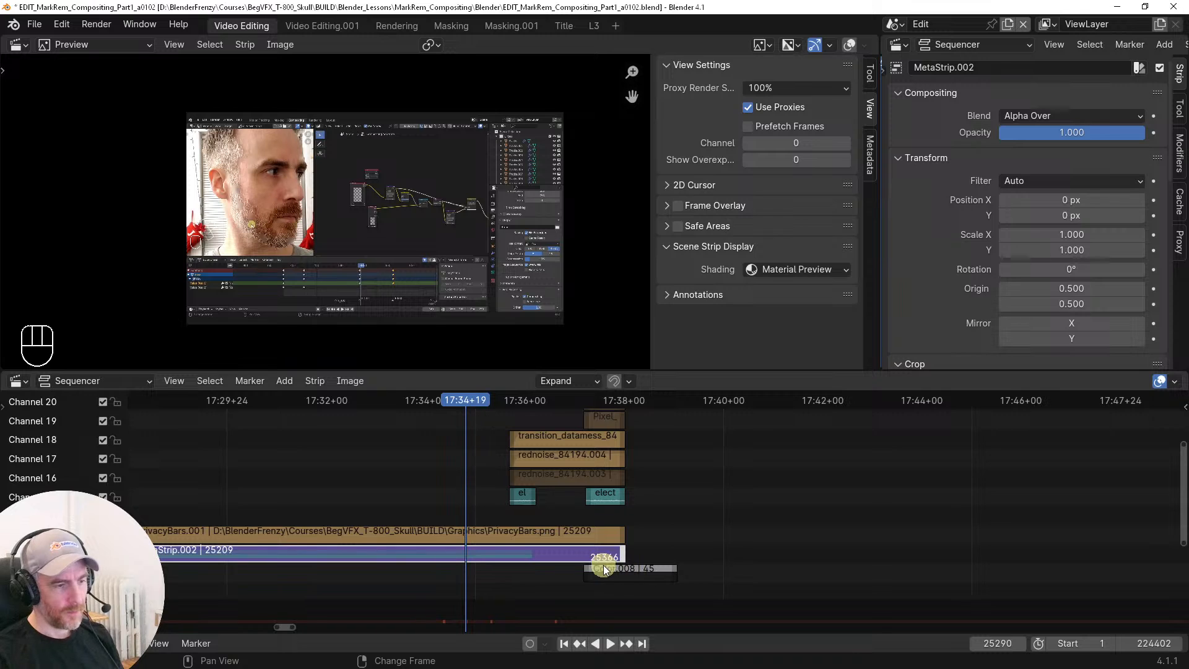
drag(536, 577, 556, 562)
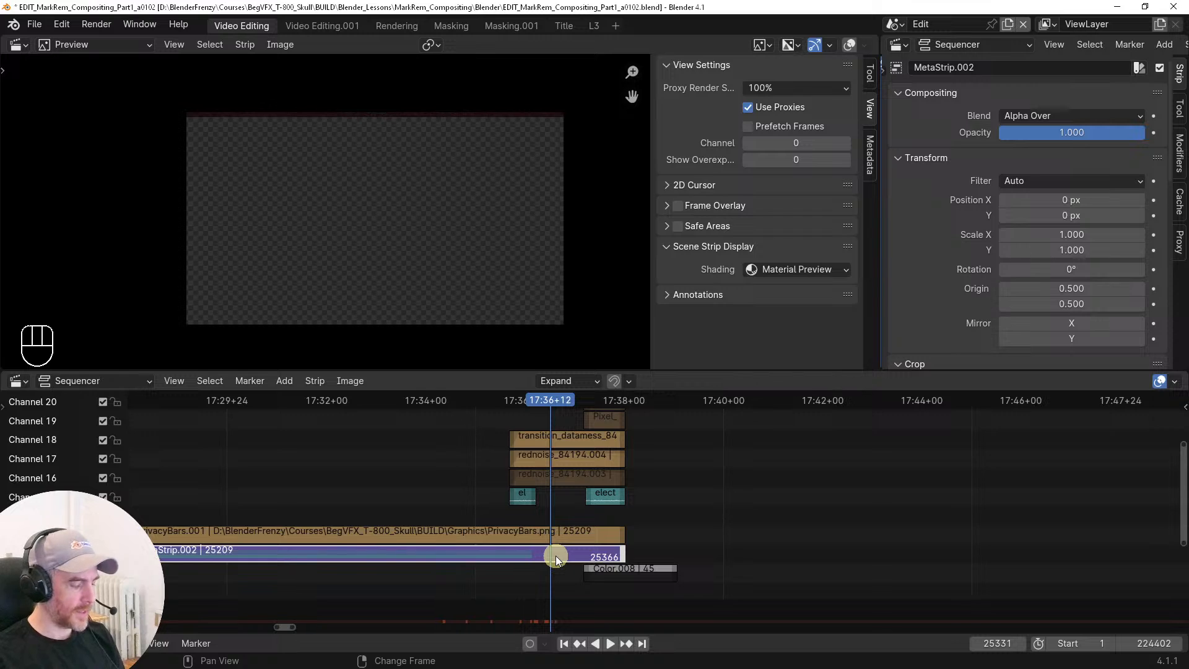
Trim MetaStrip.002's end to frame 25322, where its inner clips finish, and play those clips inside the meta strip
key(Tab)
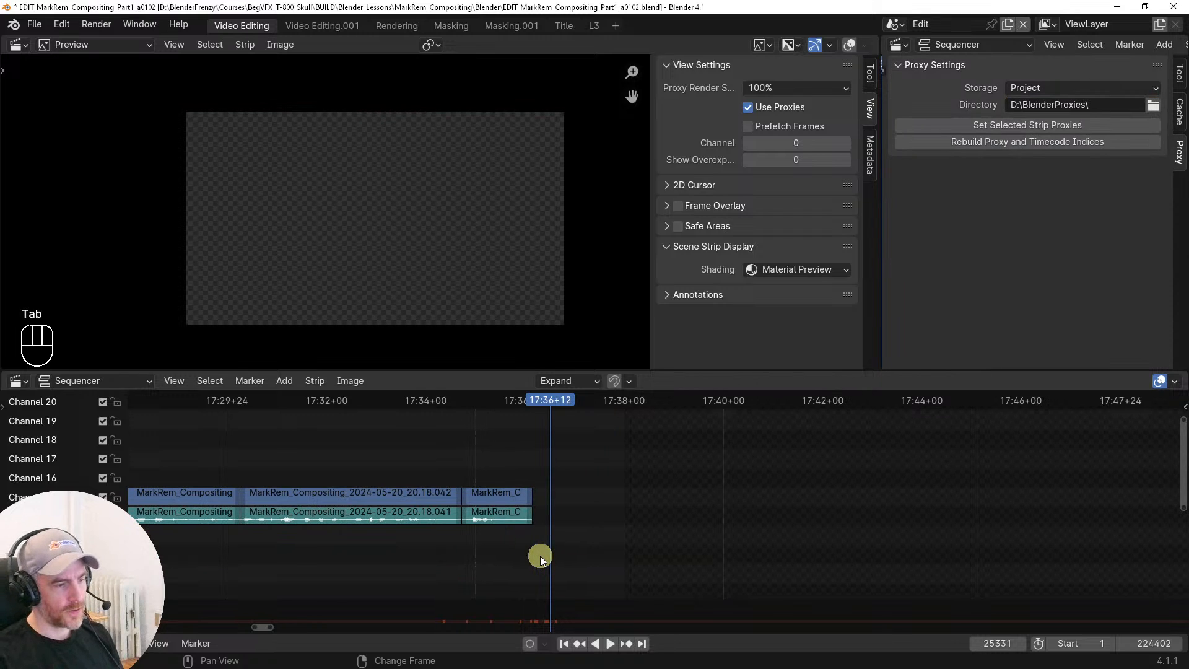
key(Tab)
key(Tab)
click(536, 554)
key(shift+w)
key(Tab)
key(s)
click(540, 563)
key(Tab)
click(513, 557)
key(Tab)
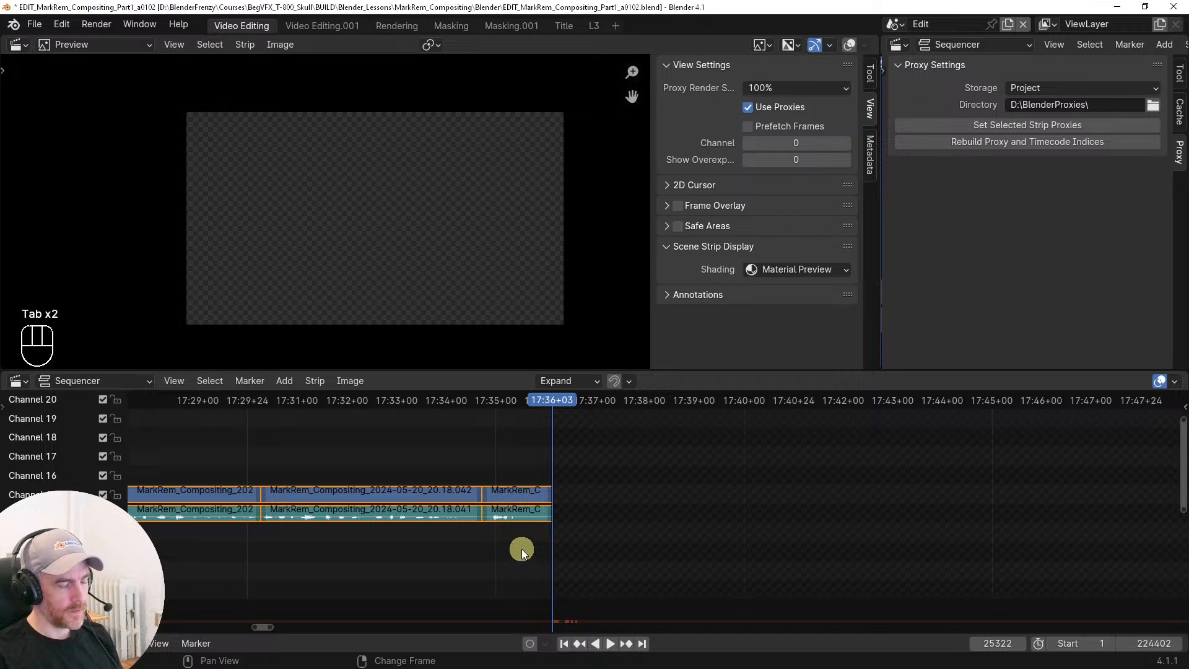
click(519, 553)
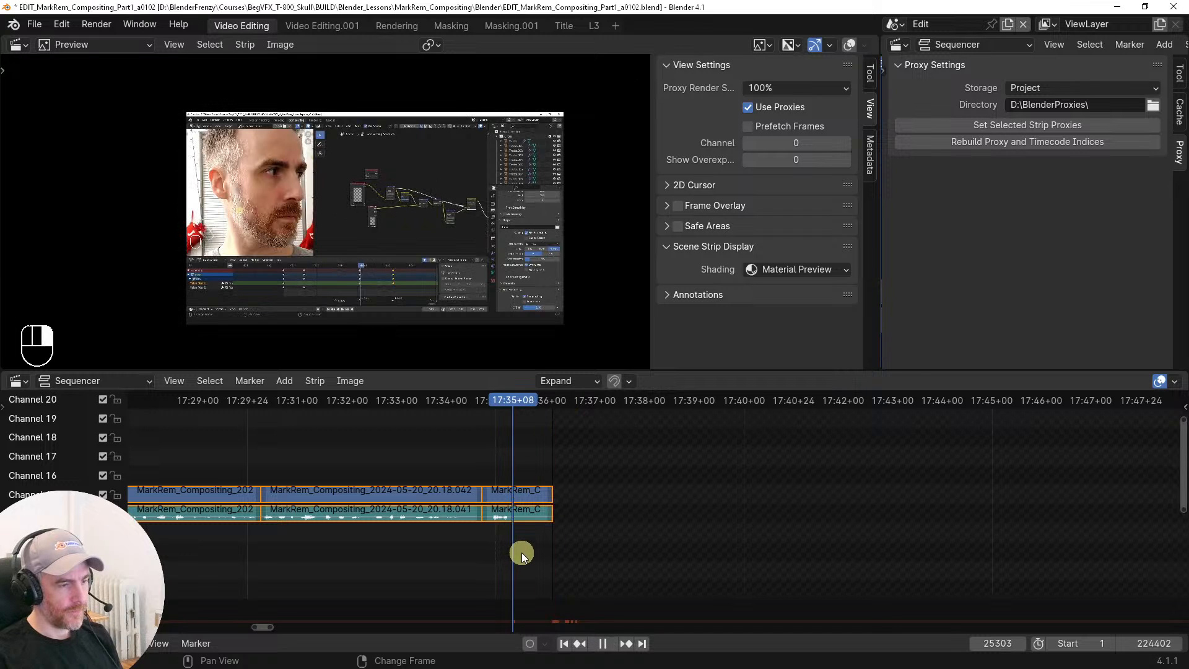
Return to the main timeline, extend MetaStrip.002 to 25227 frames and move the playhead to frame 25371
key(Tab)
mouse_move(551, 548)
ctrl+middle_down()
mouse_move(579, 552)
mouse_move(586, 528)
mouse_move(565, 533)
ctrl+middle_up()
drag(440, 528, 738, 531)
right_drag(637, 492, 668, 492)
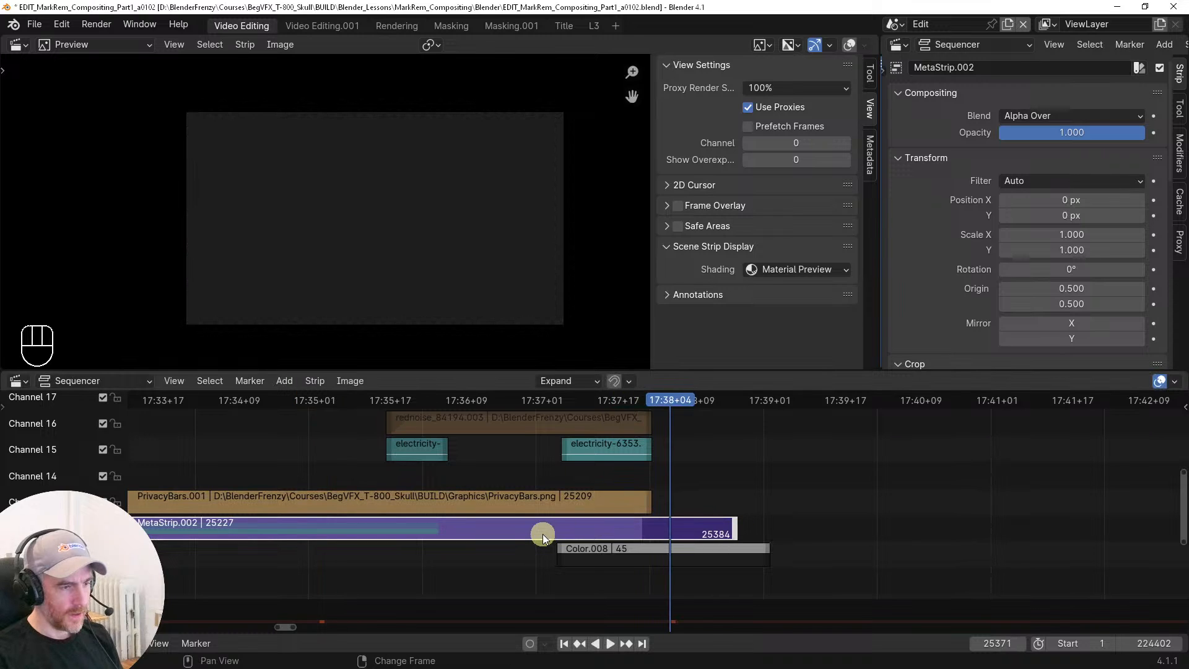
Compare the end of MetaStrip.002's inner clips with the closing transition and place the playhead at frame 25365
key(Tab)
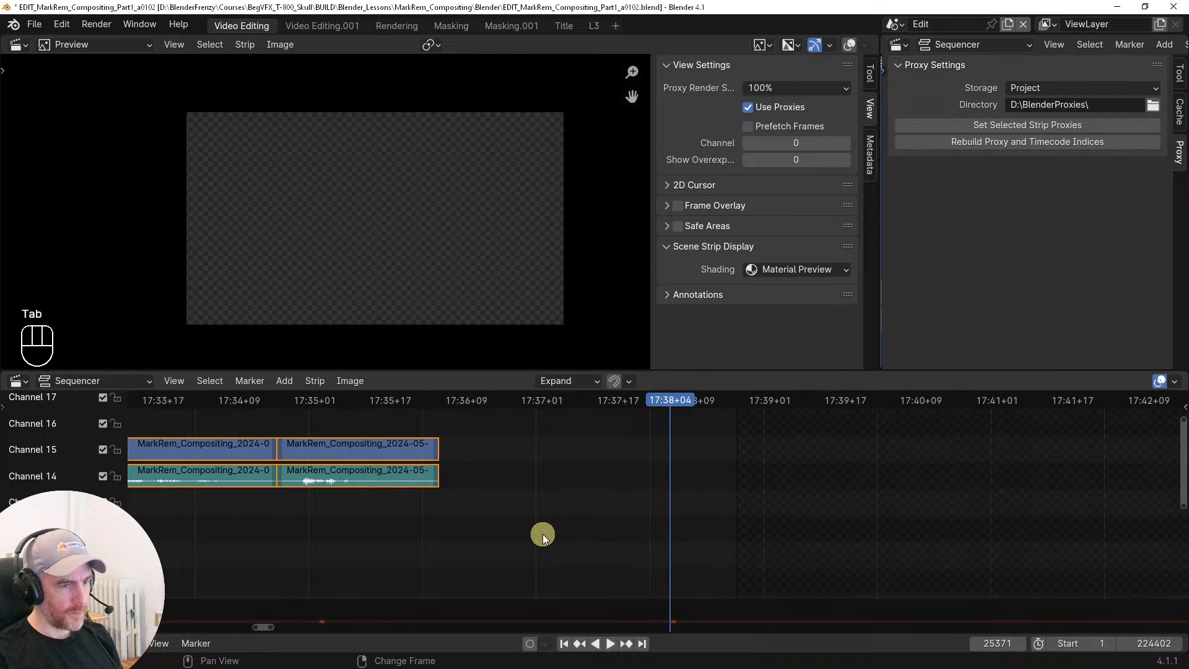
ctrl+middle_drag(650, 485, 741, 492)
key(Tab)
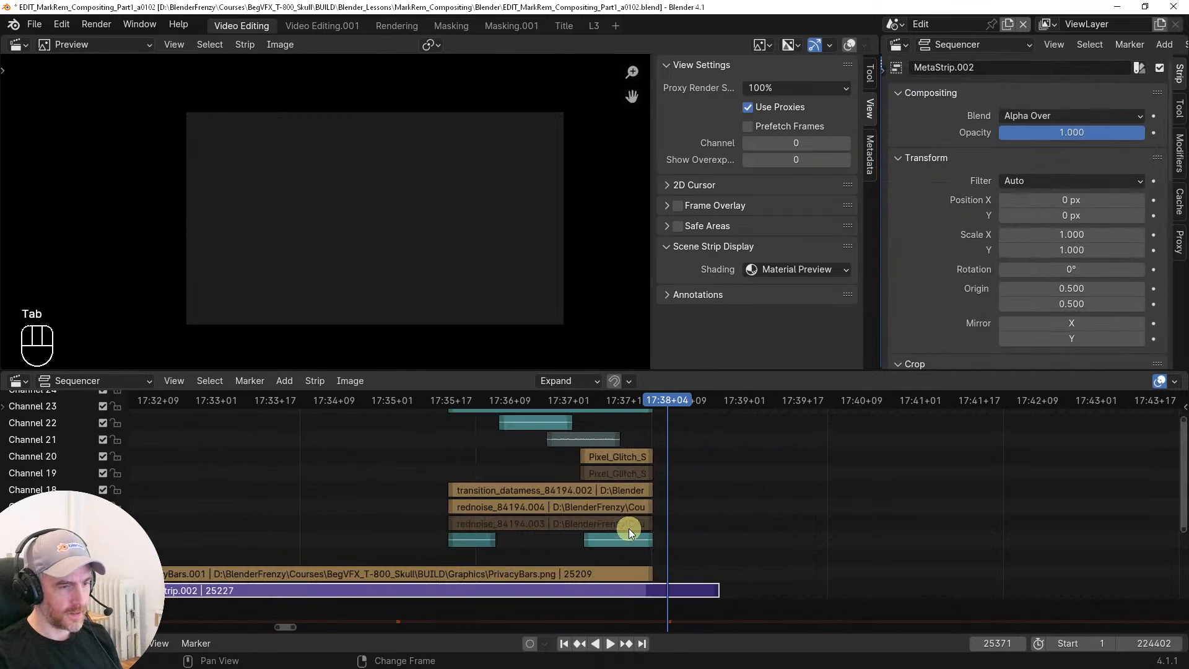
key(Tab)
key(shift+ctrl+space)
key(Tab)
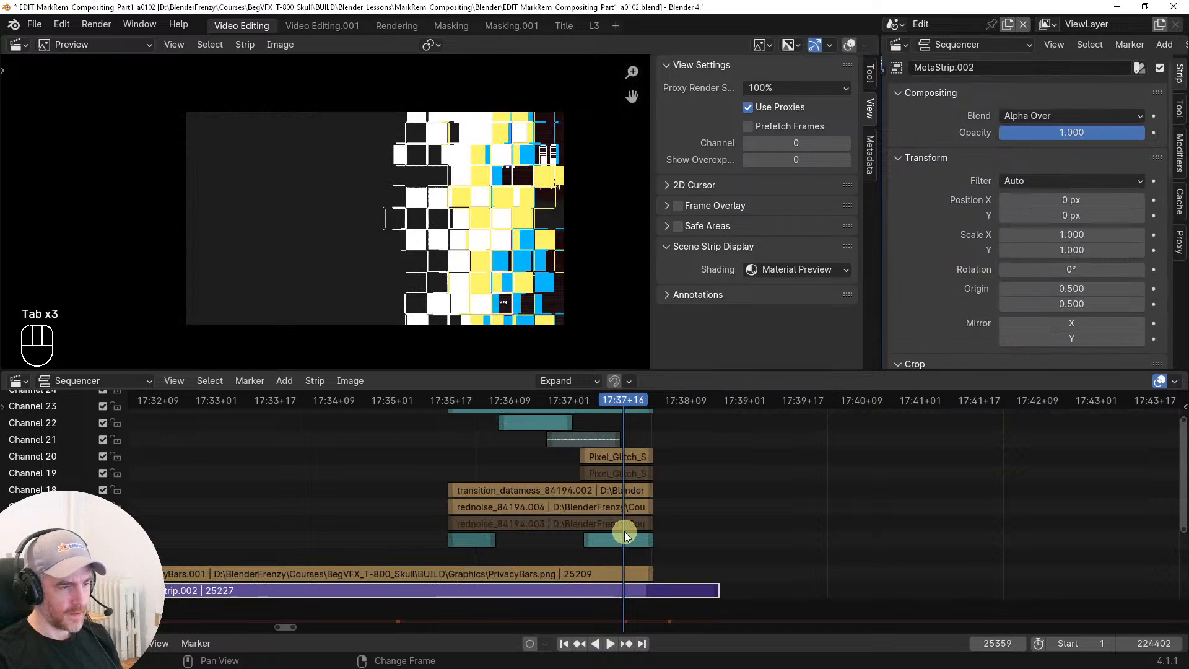
key(Tab)
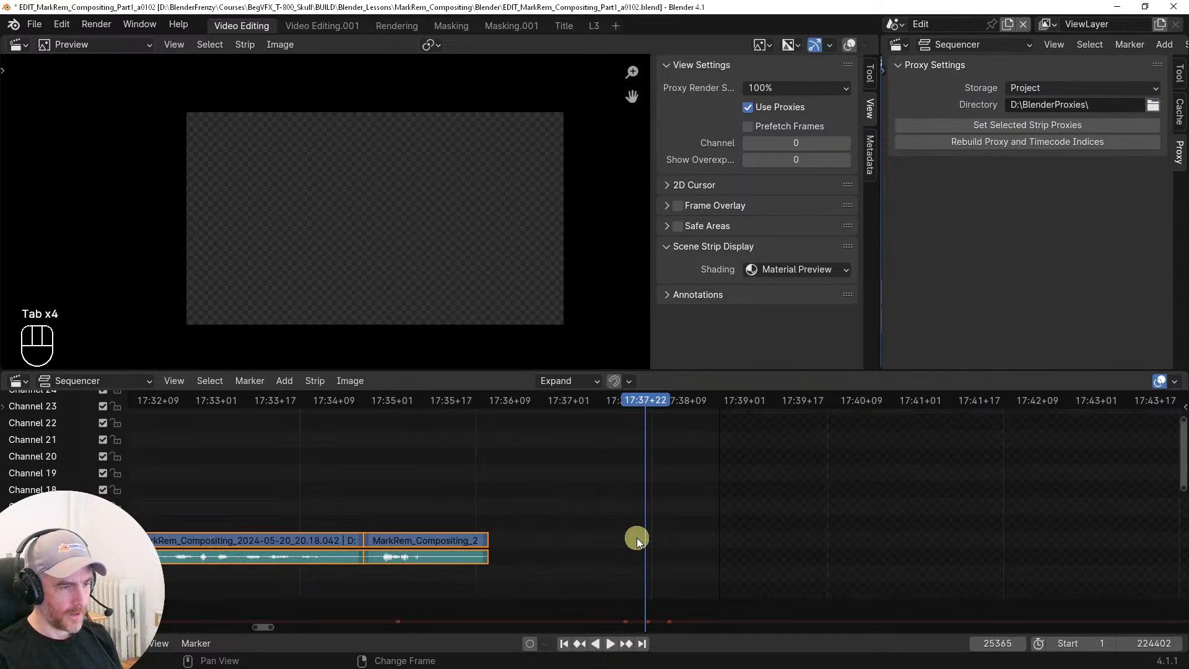
ctrl+middle_drag(637, 495, 618, 481)
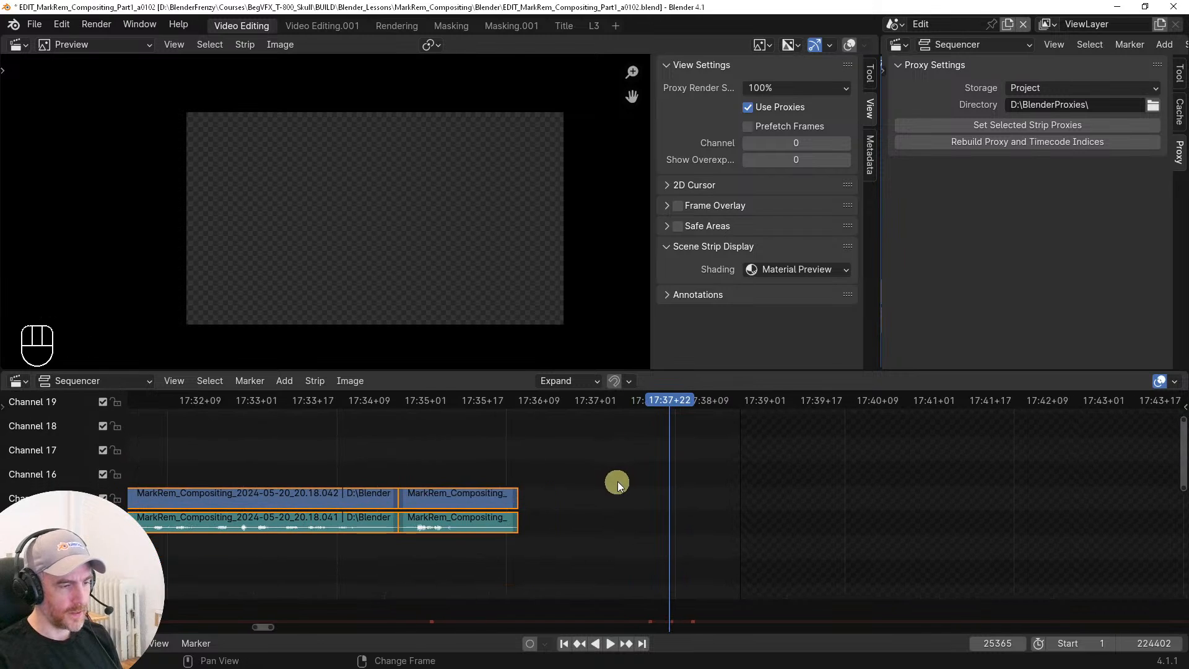
key(Tab)
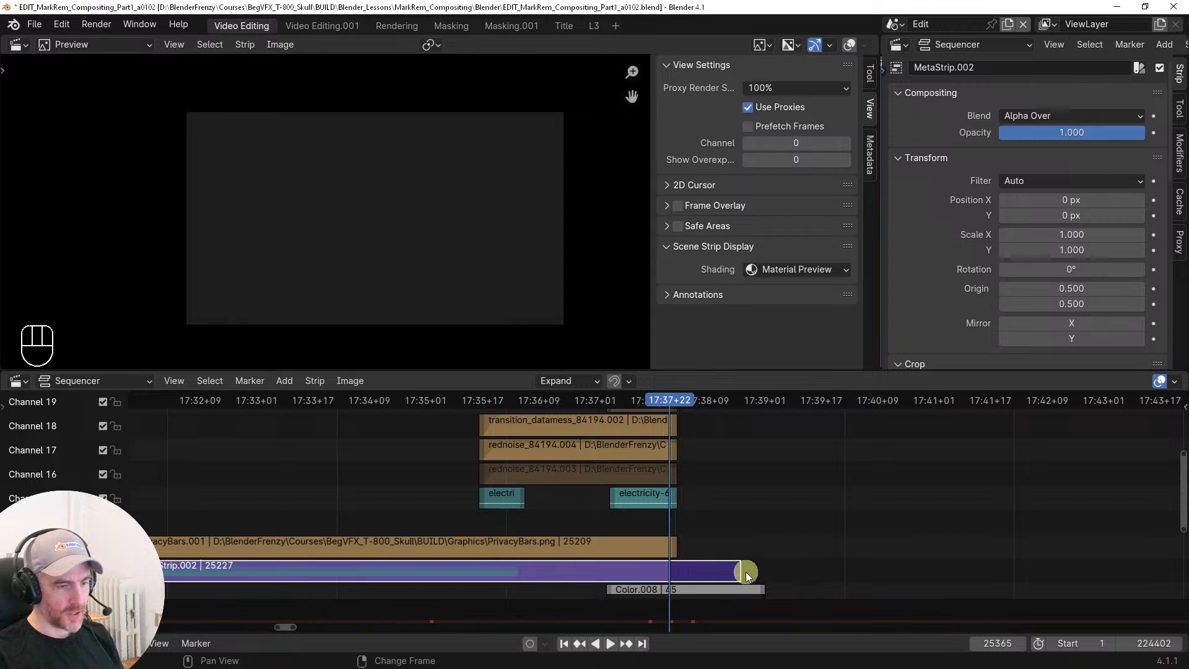
Shorten MetaStrip.002 to 25209 frames and extend its last inner video clip to the playhead at frame 25365
key(g)
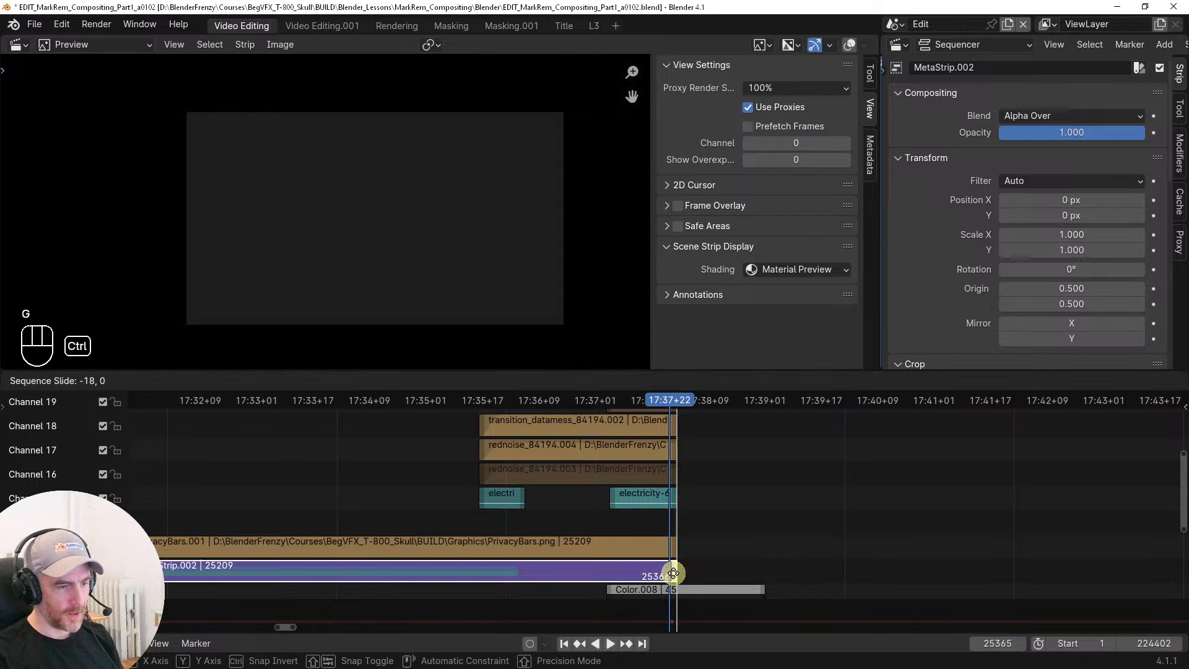
click(673, 573)
key(Tab)
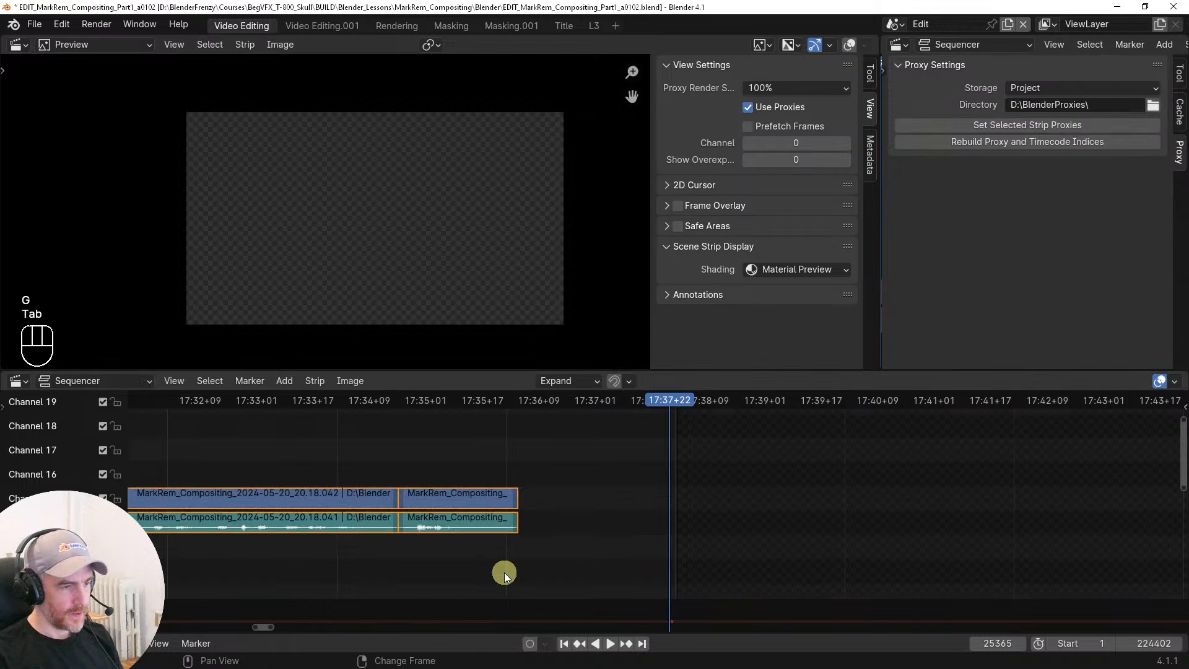
click(498, 498)
key(s)
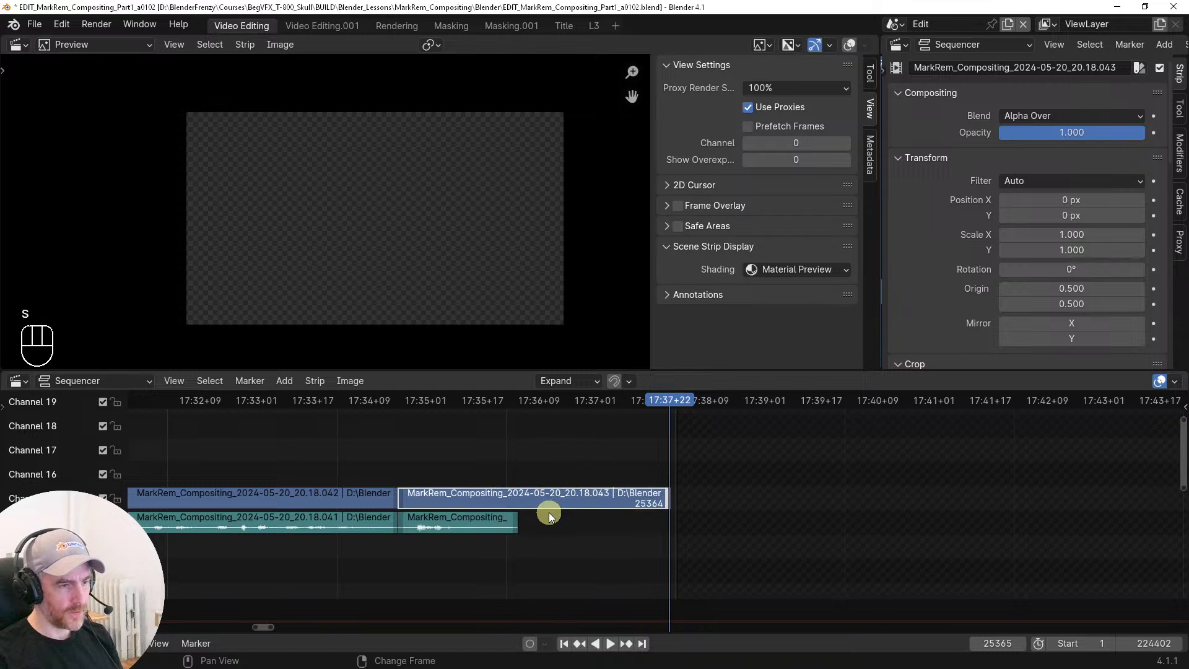
key(Tab)
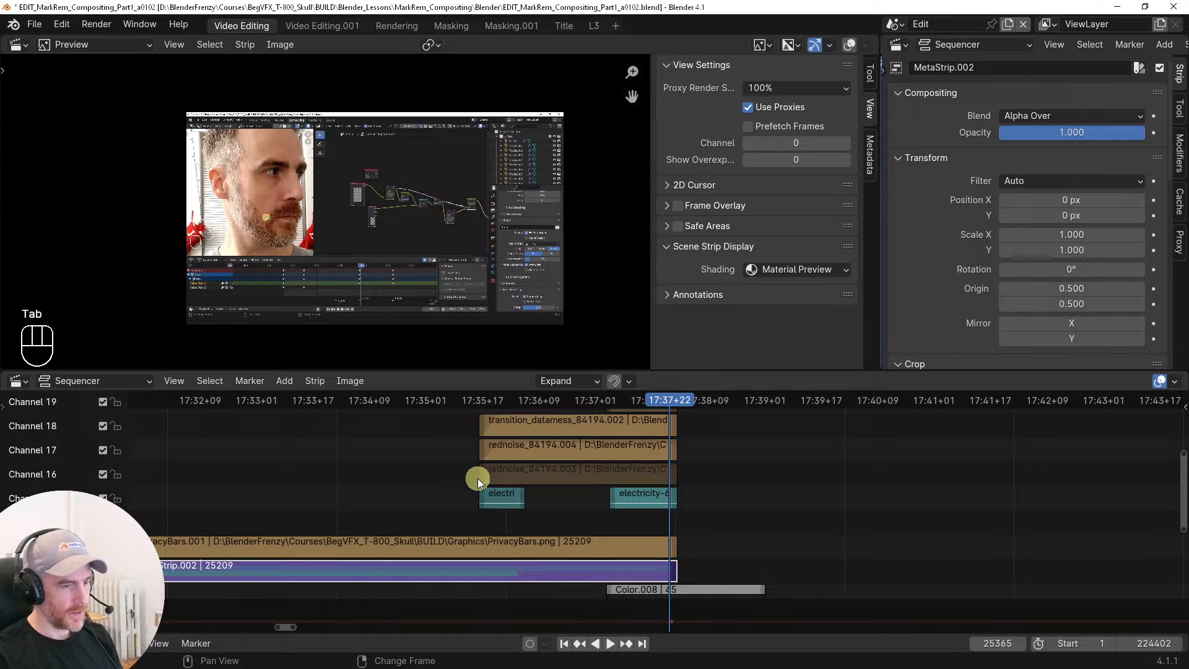
Set the preview's proxy render size to 25% and review the closing transition from frame 25311 to 25371
click(479, 478)
click(787, 88)
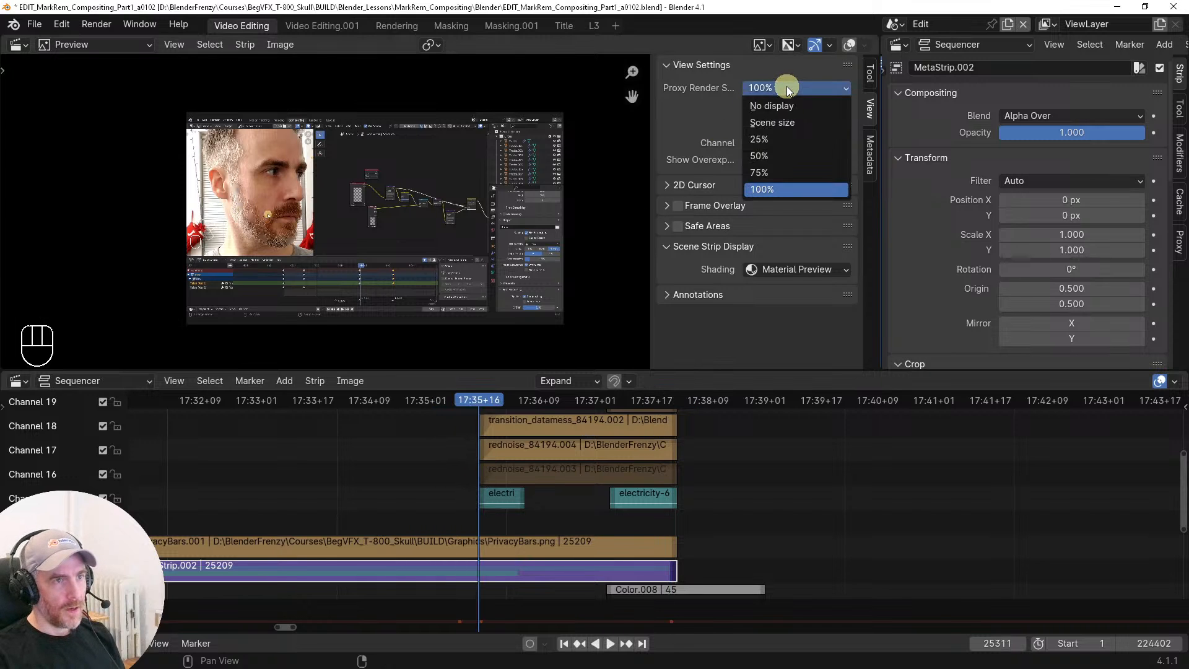
click(759, 138)
key(space)
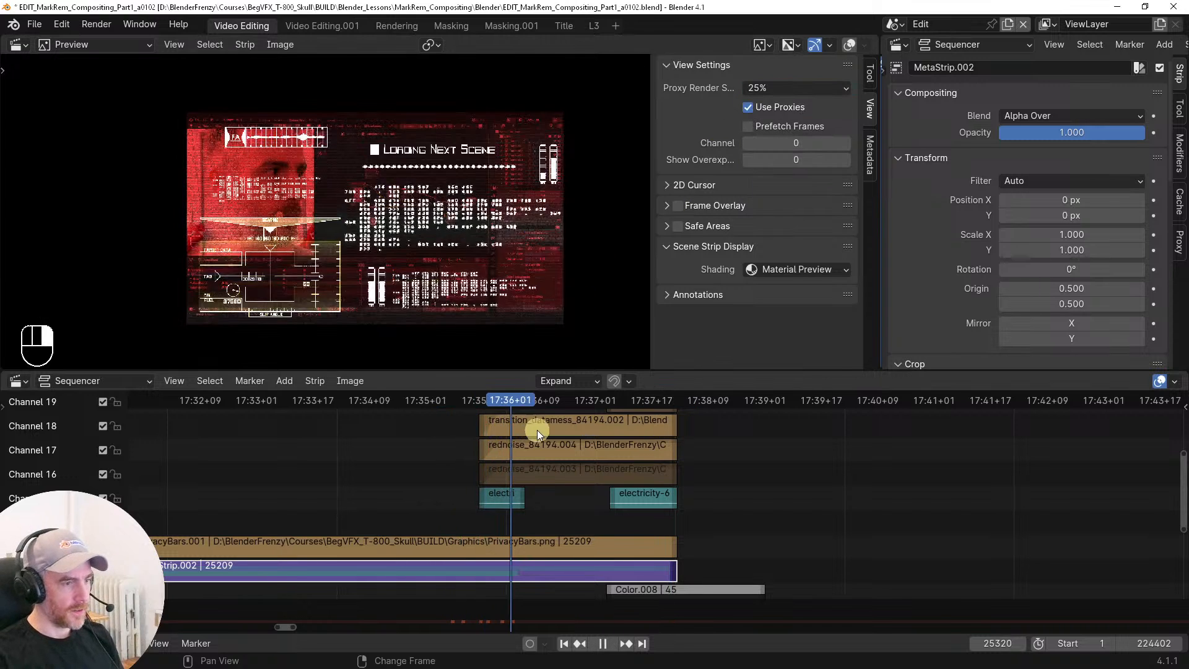
right_drag(421, 441, 562, 447)
ctrl+middle_drag(562, 447, 597, 513)
middle_drag(601, 496, 655, 464)
right_drag(501, 446, 741, 457)
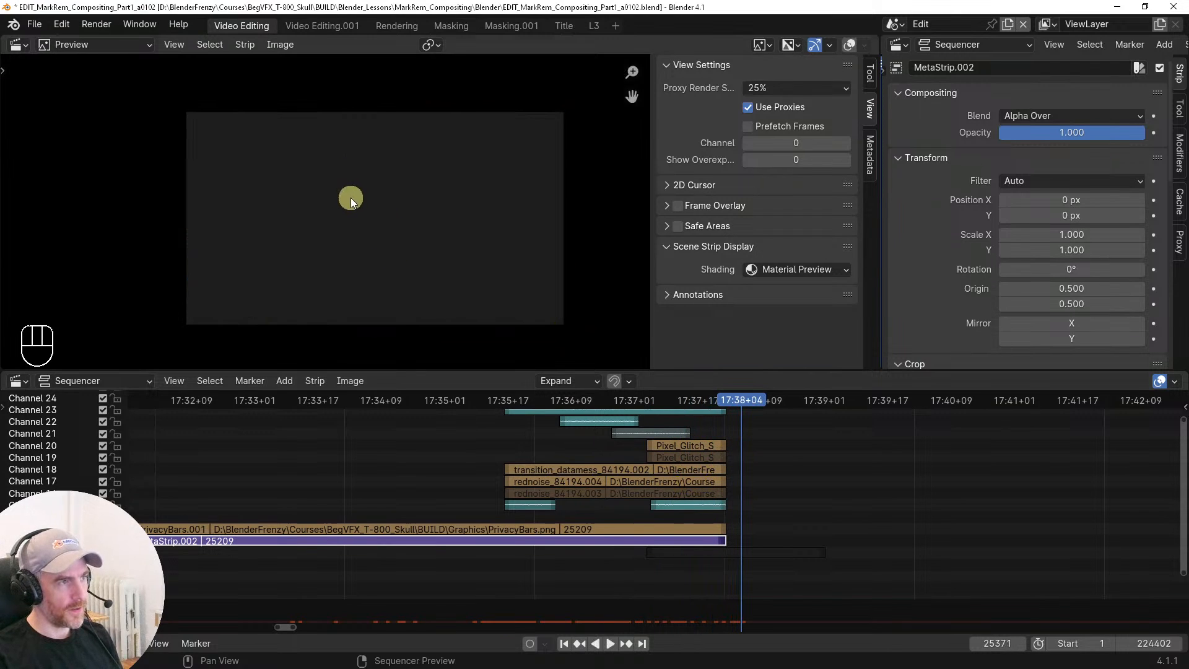
Copy the Mask modifier of PrivacyBars.001 to MetaStrip.002 in Replace mode
click(752, 553)
ctrl+middle_drag(679, 558, 583, 538)
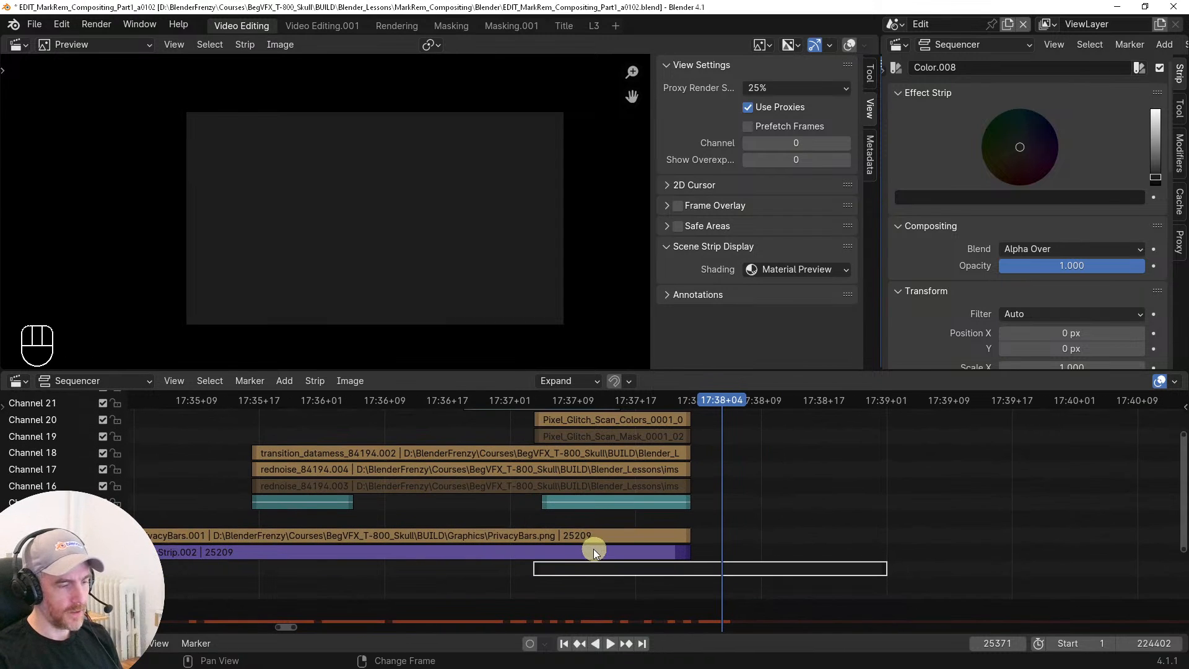
click(593, 548)
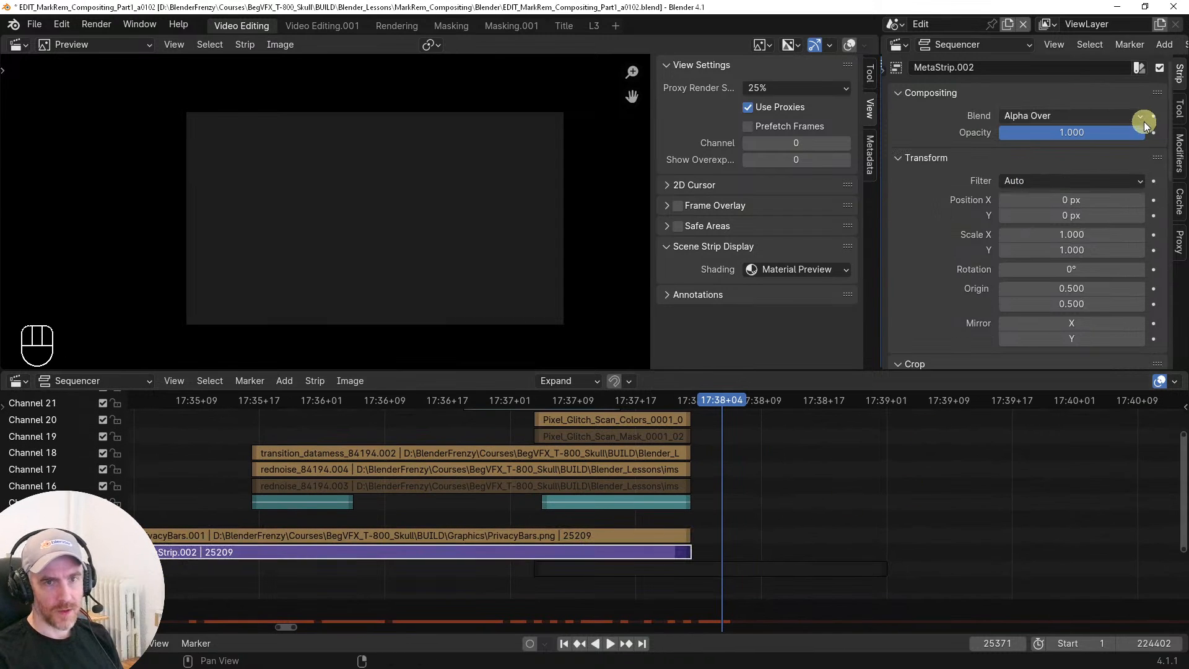
shift+click(642, 535)
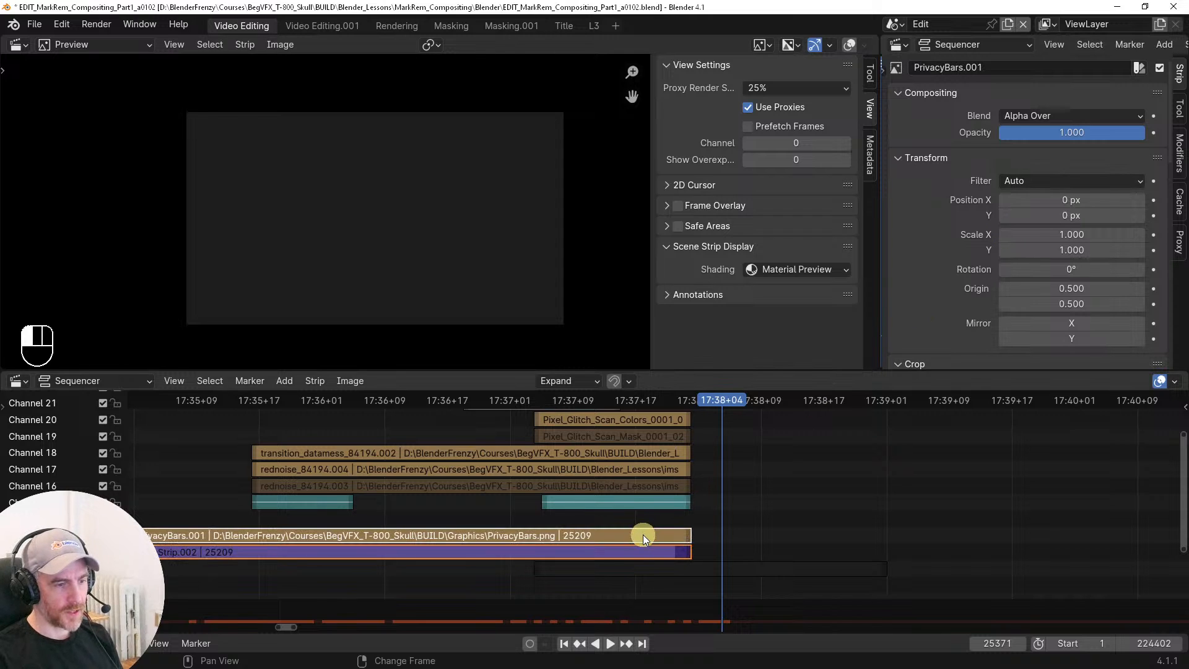
click(643, 552)
click(627, 534)
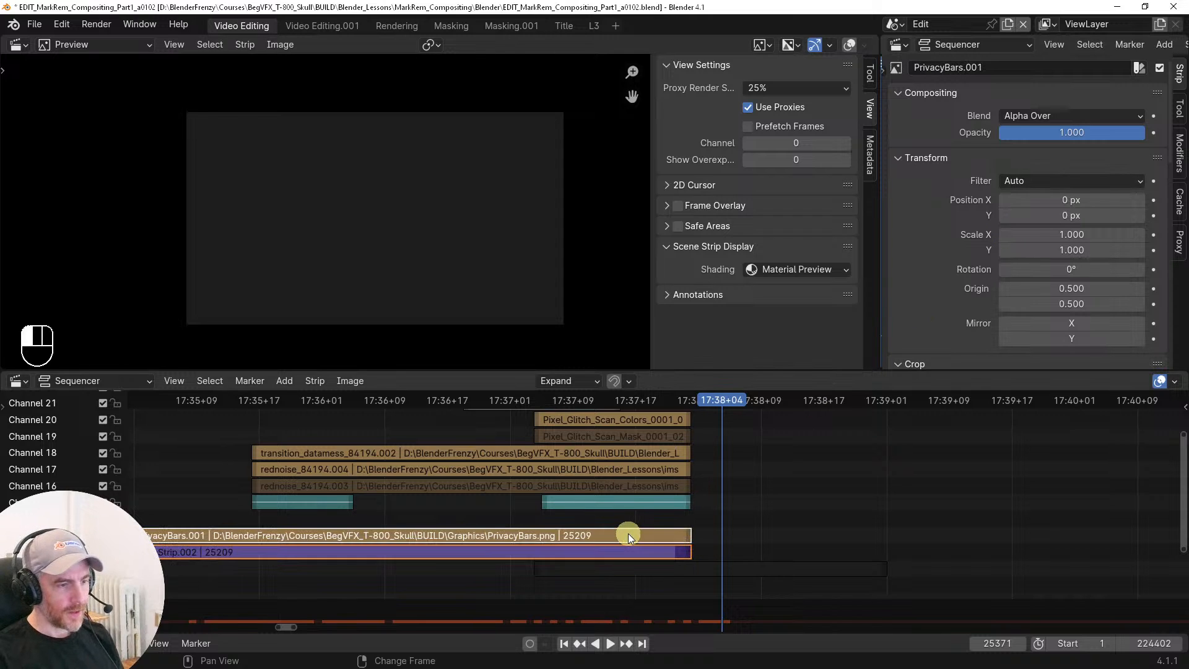
click(1179, 152)
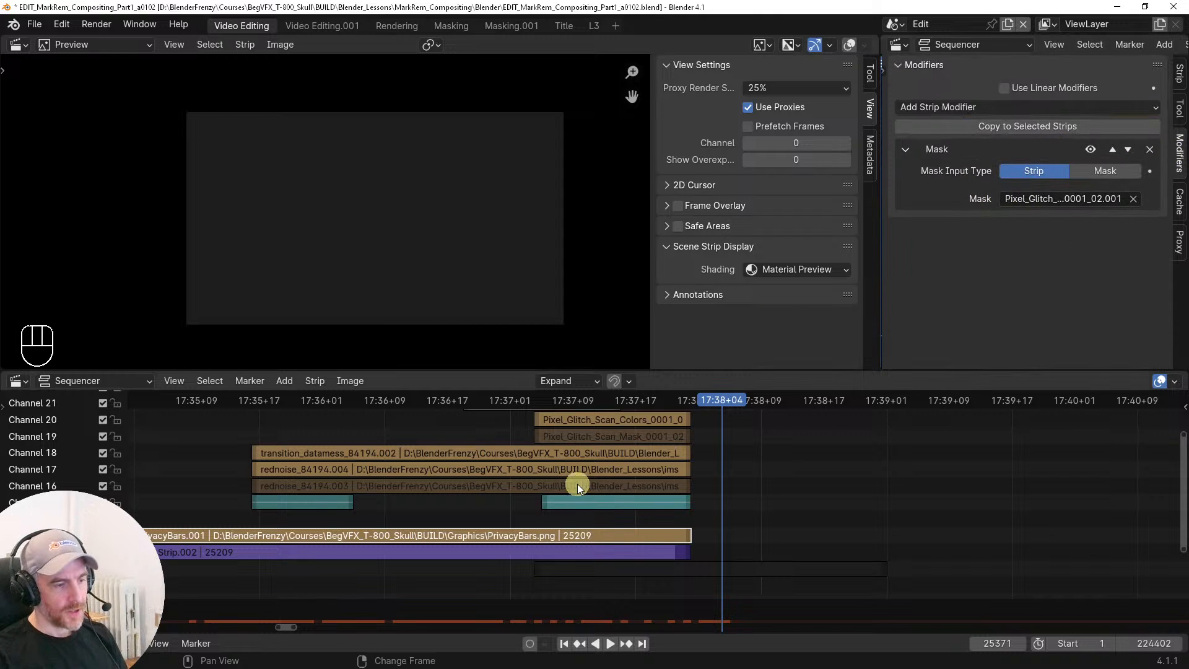
shift+click(639, 552)
shift+click(639, 537)
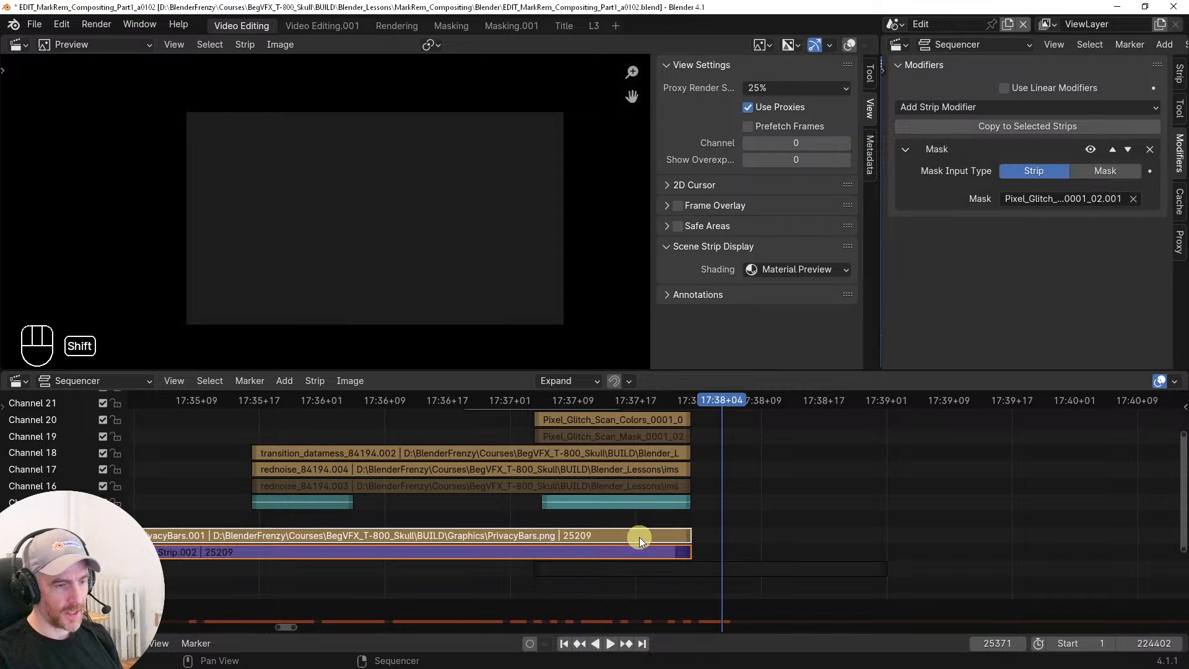
click(1049, 127)
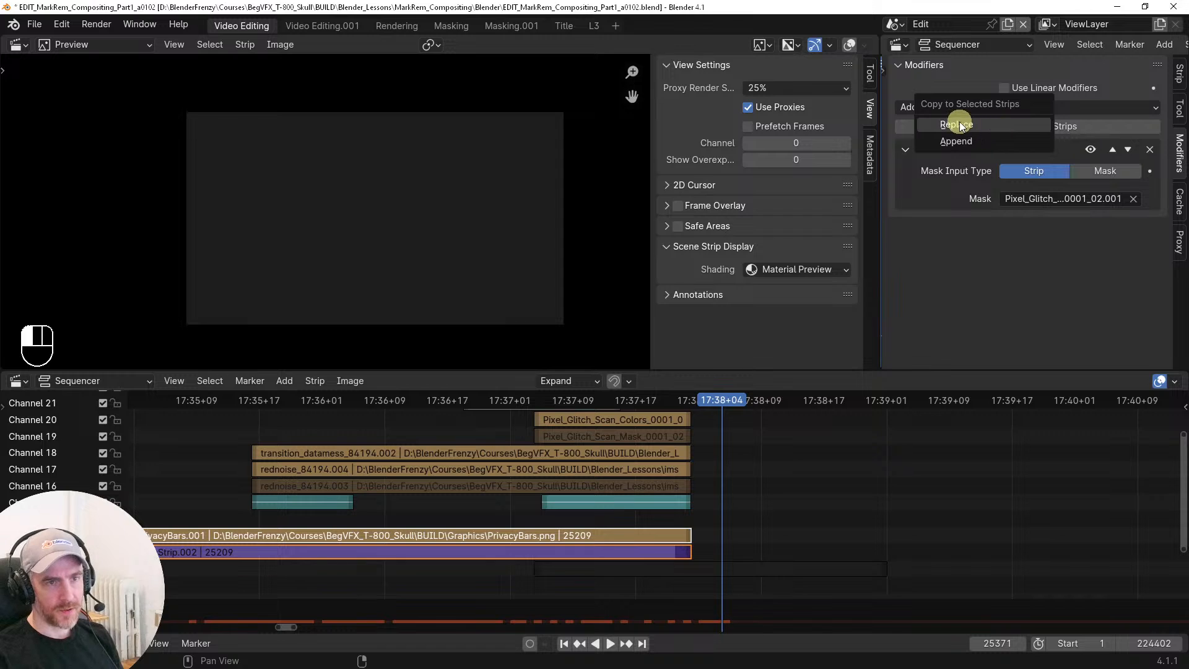
click(959, 123)
key(r)
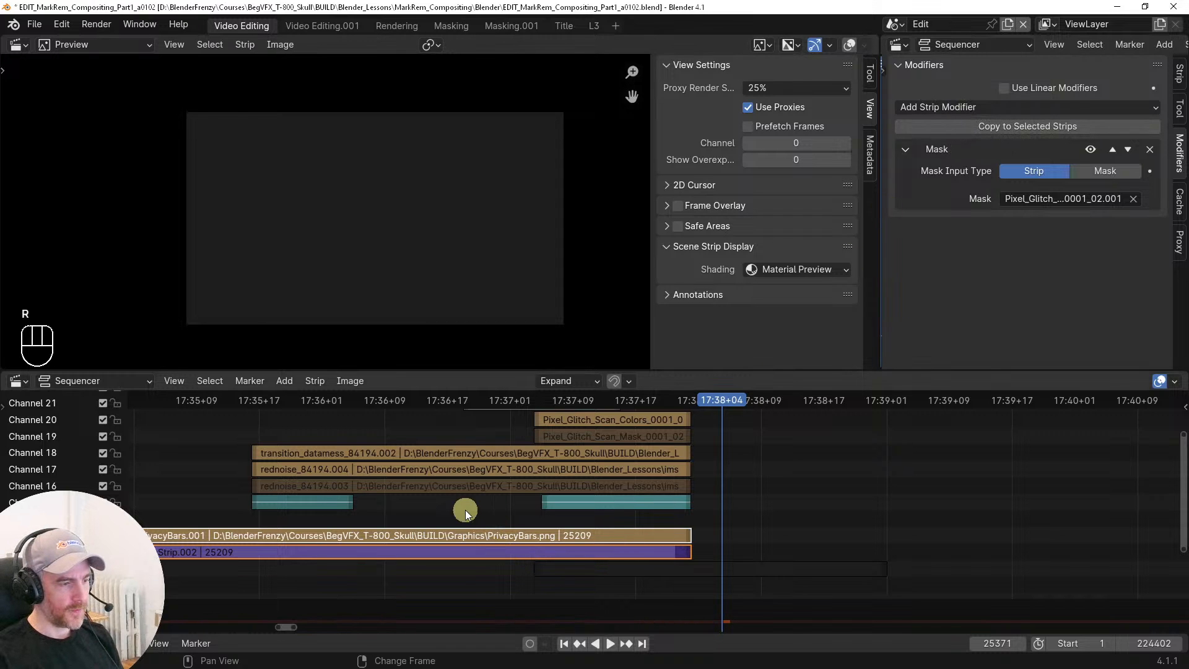
Scrub and play back the masked closing transition up to frame 25371 to check how it reveals the background
right_drag(430, 512, 628, 503)
drag(579, 549, 634, 548)
shift+right_drag(634, 549, 627, 548)
middle_drag(595, 467, 601, 509)
mouse_move(605, 462)
shift+right_down()
mouse_move(563, 478)
mouse_move(643, 478)
mouse_move(599, 477)
mouse_move(618, 478)
shift+right_up()
middle_drag(600, 528, 583, 483)
shift+right_drag(559, 528, 518, 547)
key(space)
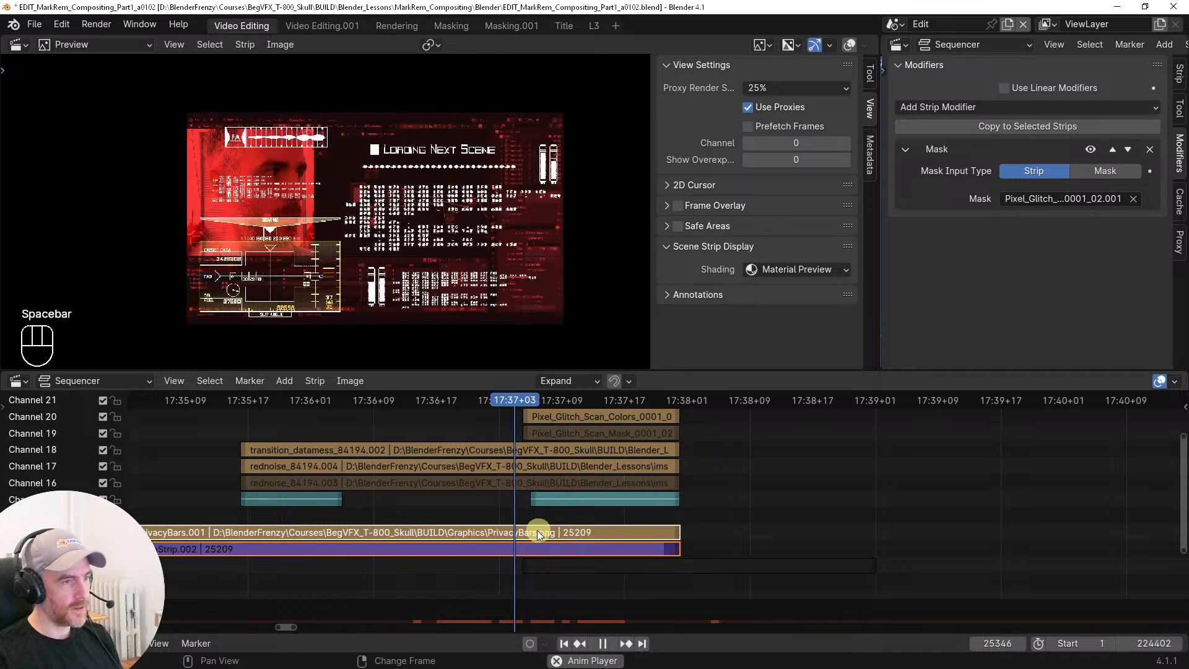
key(space)
middle_drag(742, 499, 758, 542)
right_drag(510, 410, 721, 424)
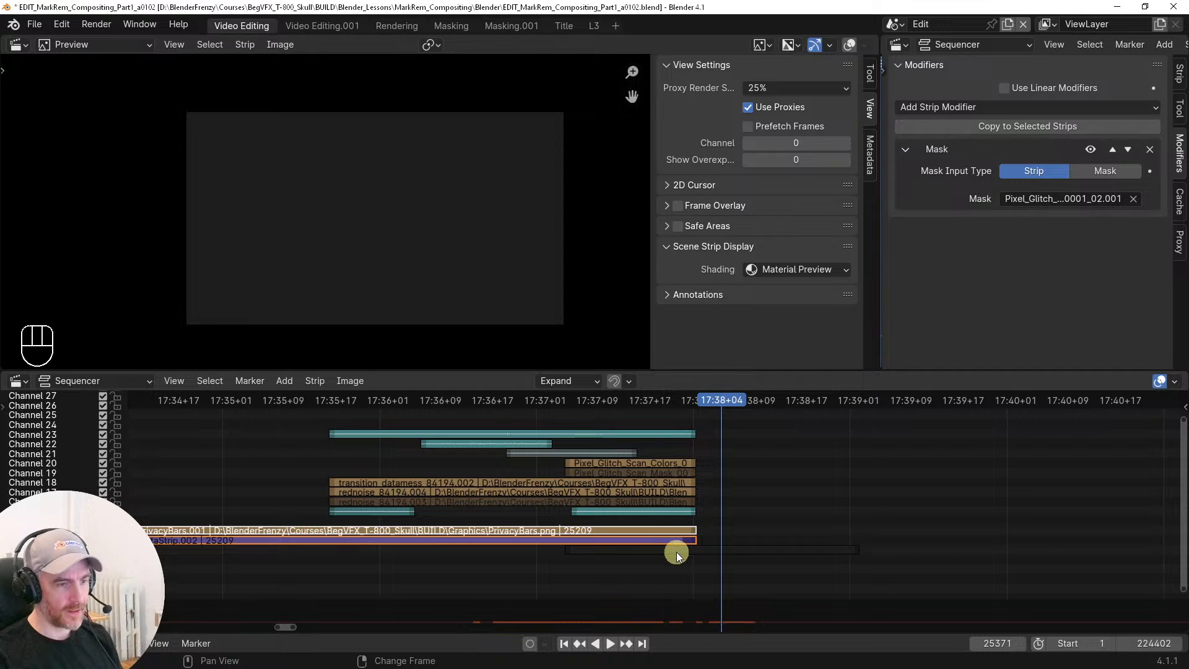
Set the scene's end frame to 25391, the last frame of the closing background color strip
click(676, 551)
key(g)
click(701, 555)
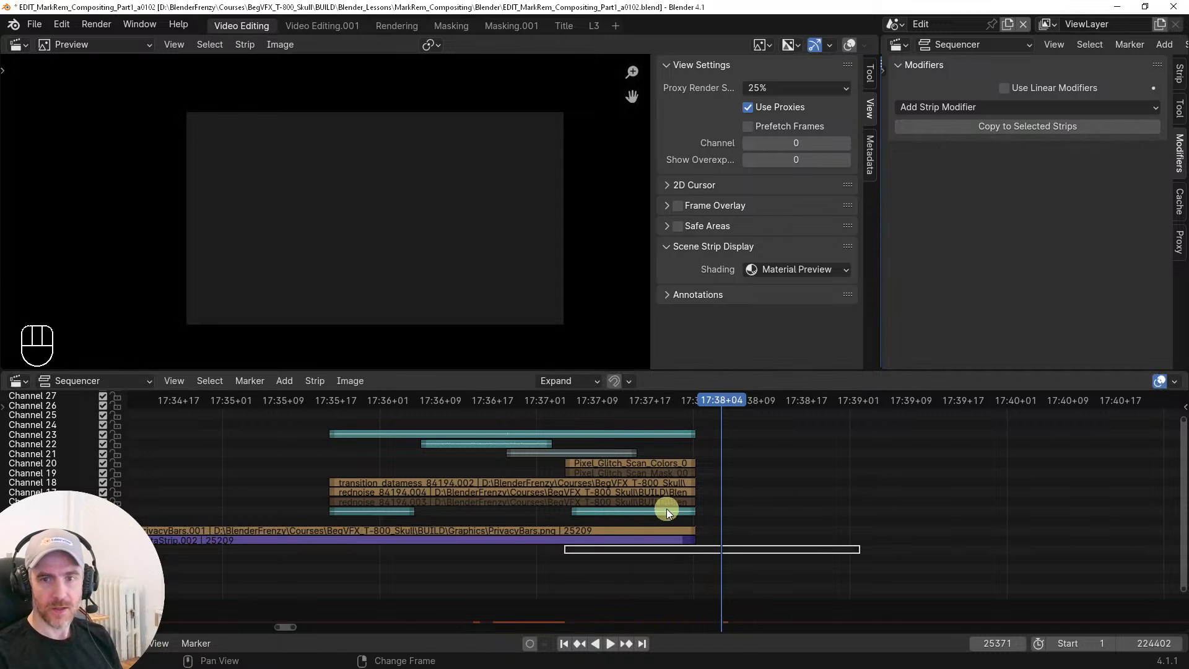
ctrl+middle_drag(801, 502, 669, 516)
right_click(734, 514)
key(shift+w)
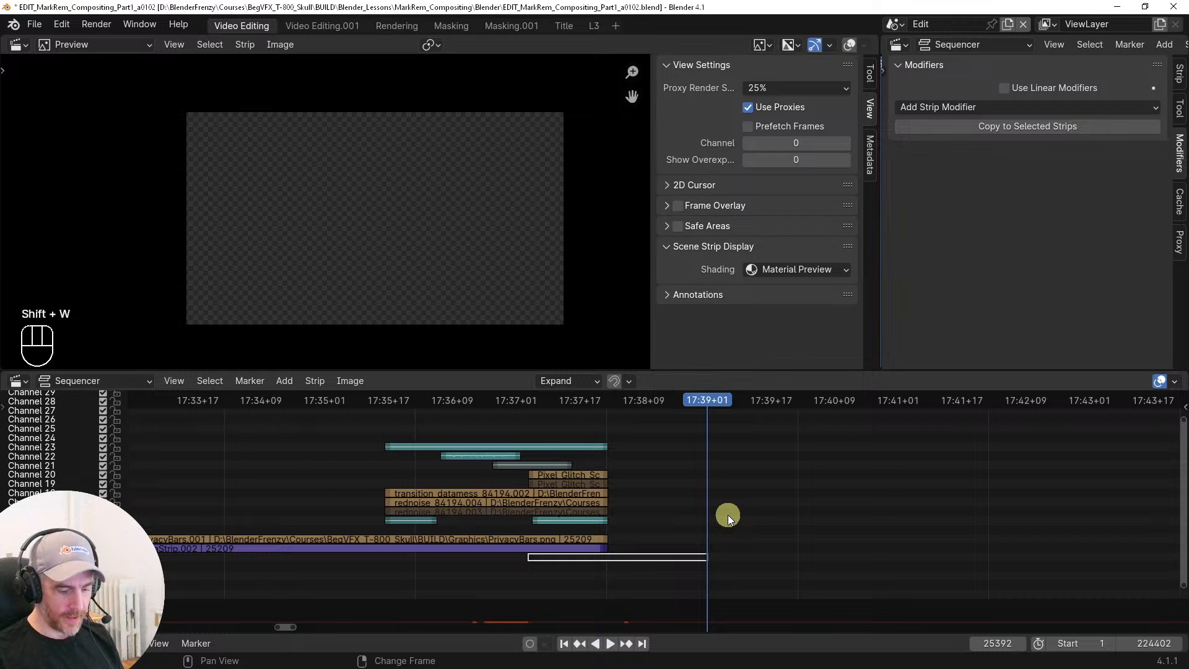
key(Left)
key(bracketright)
Switch to the Rendering workspace and place the playhead at frame 55 on the opening title card
ctrl+middle_drag(727, 515, 573, 466)
ctrl+middle_drag(503, 505, 709, 462)
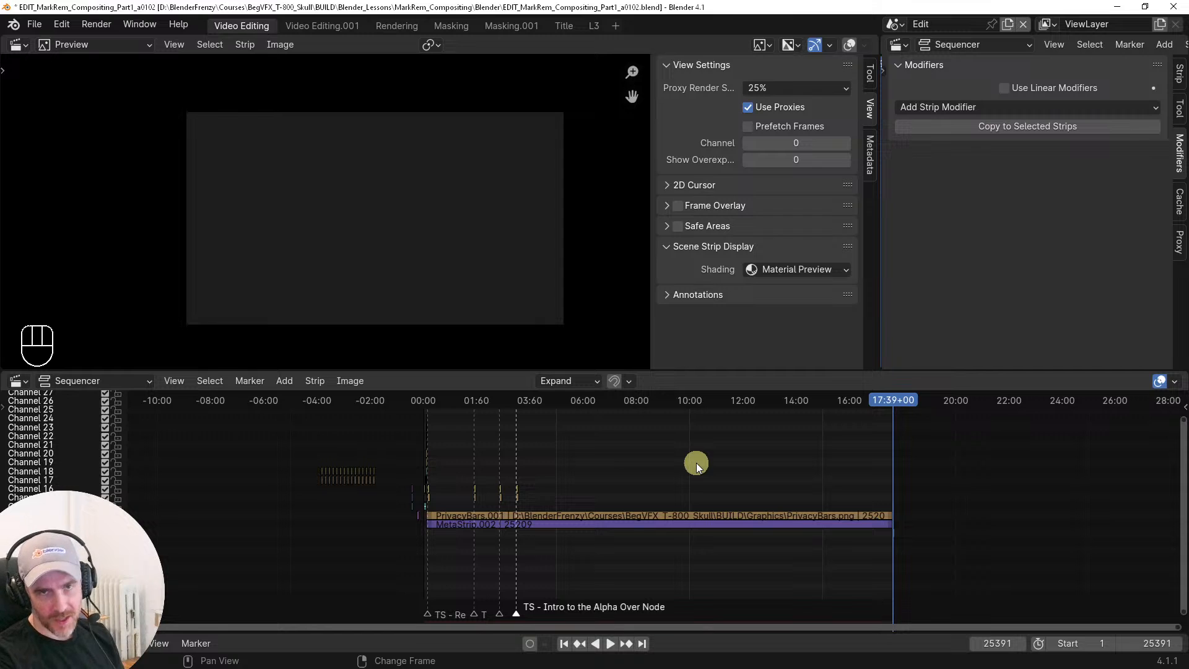
ctrl+middle_drag(605, 499, 558, 484)
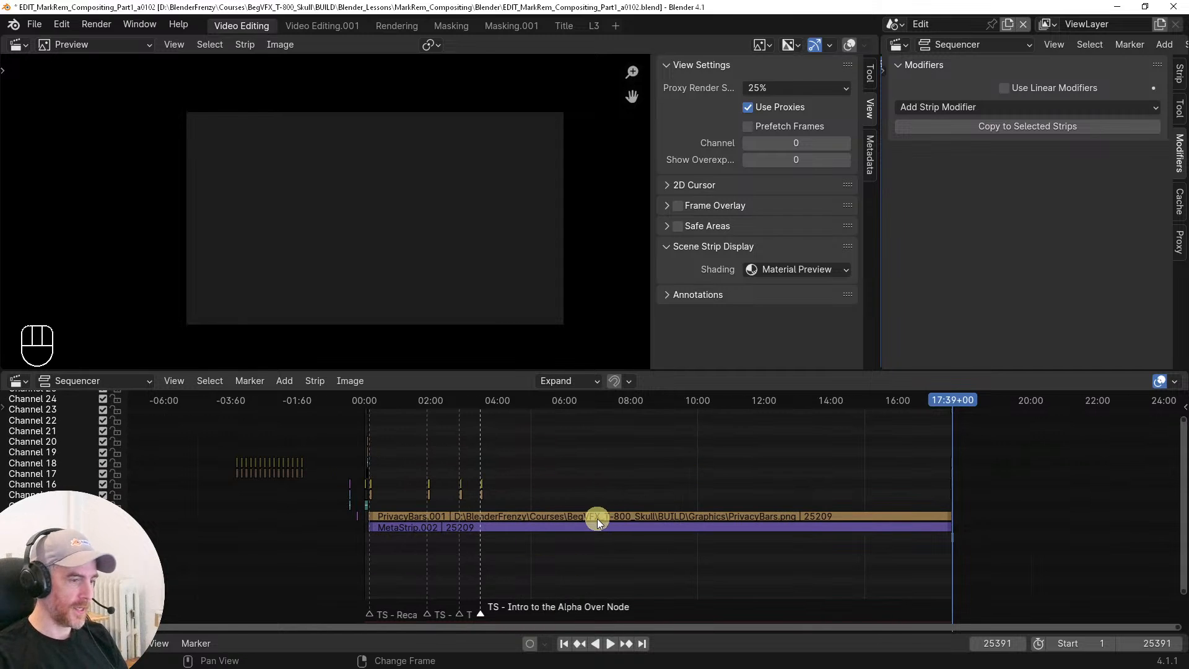
ctrl+middle_drag(500, 526, 641, 547)
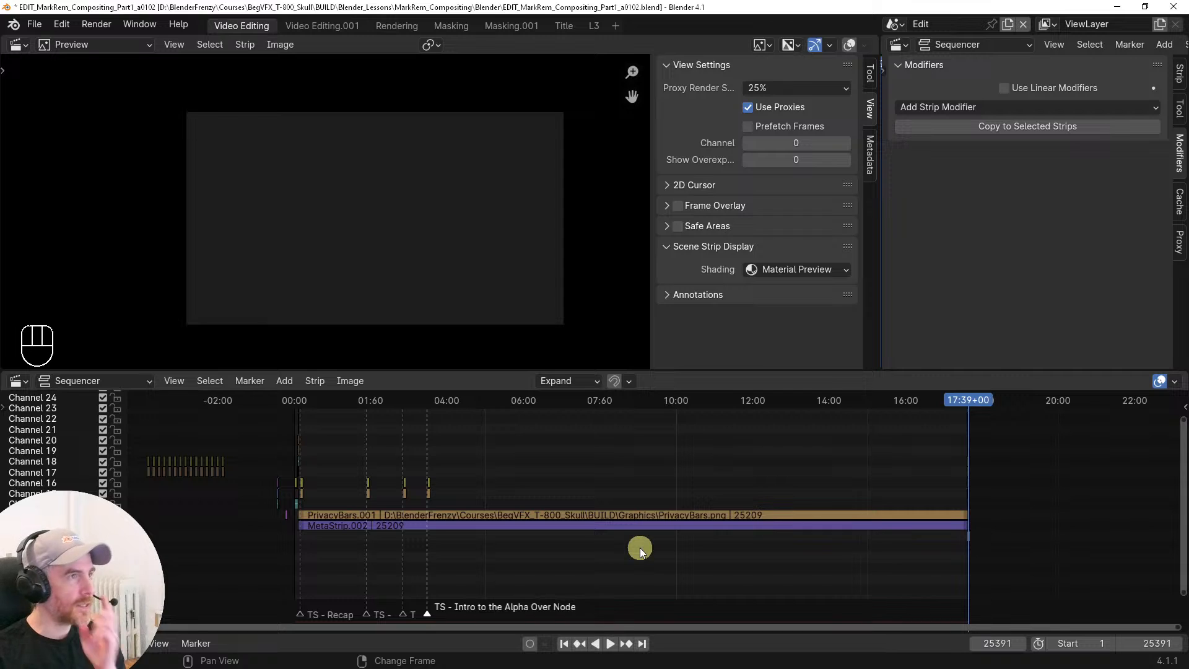
click(400, 23)
ctrl+middle_drag(615, 537, 458, 520)
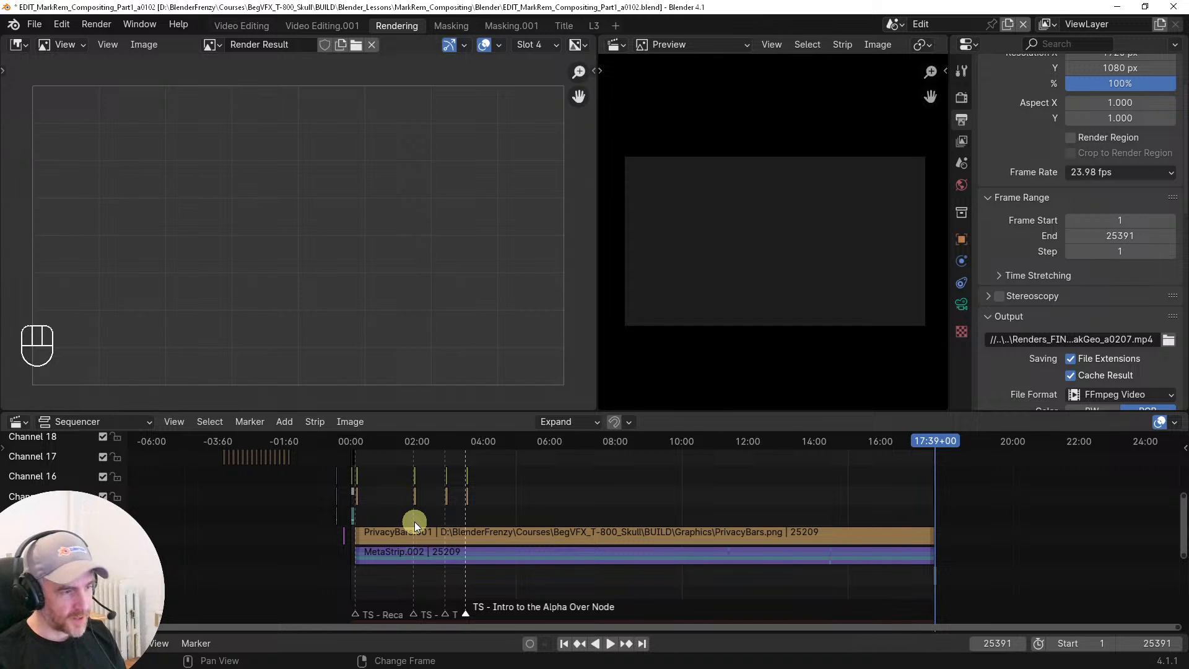
middle_drag(414, 521, 730, 547)
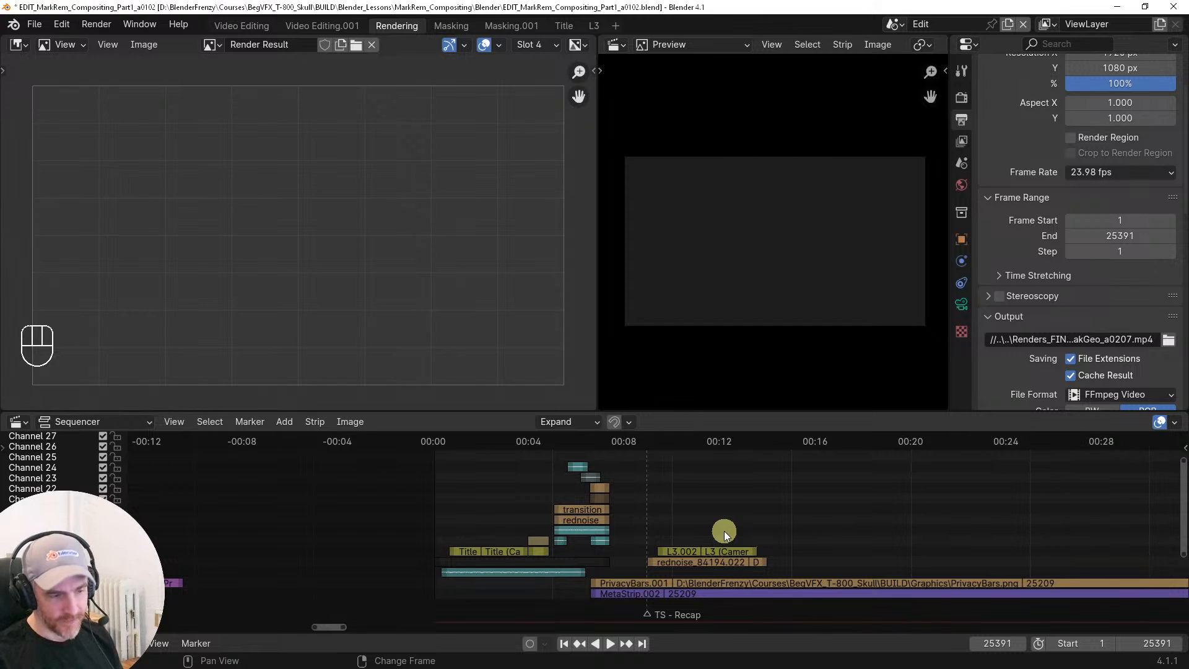
click(487, 504)
middle_drag(517, 514, 544, 512)
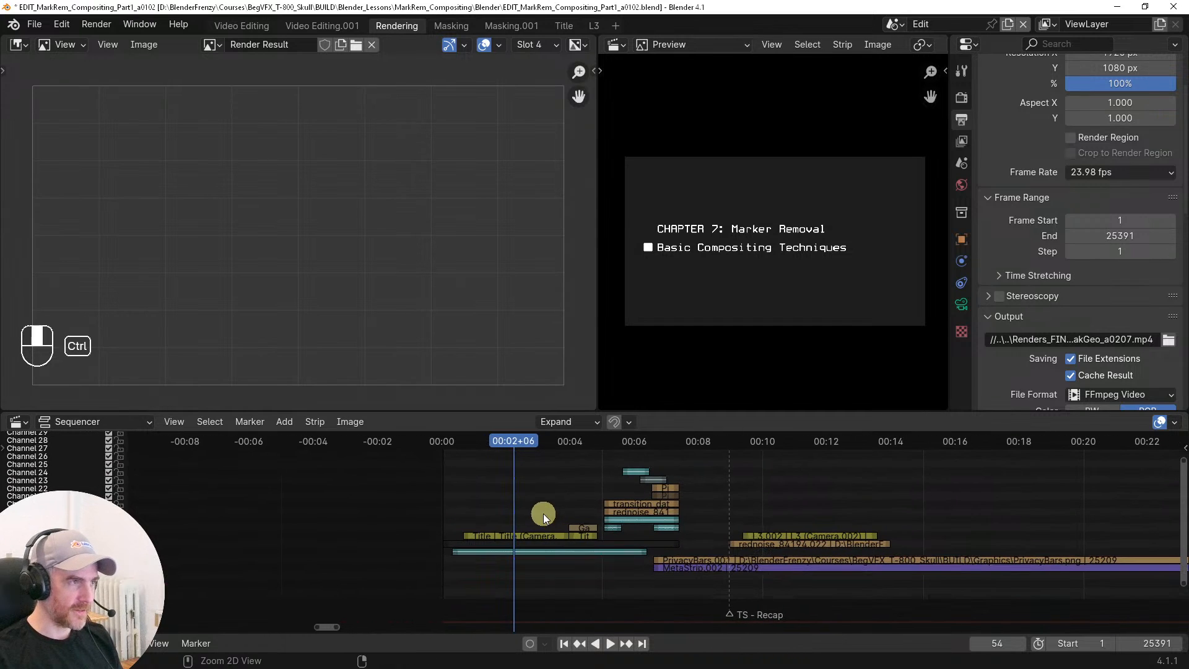
drag(461, 497, 515, 495)
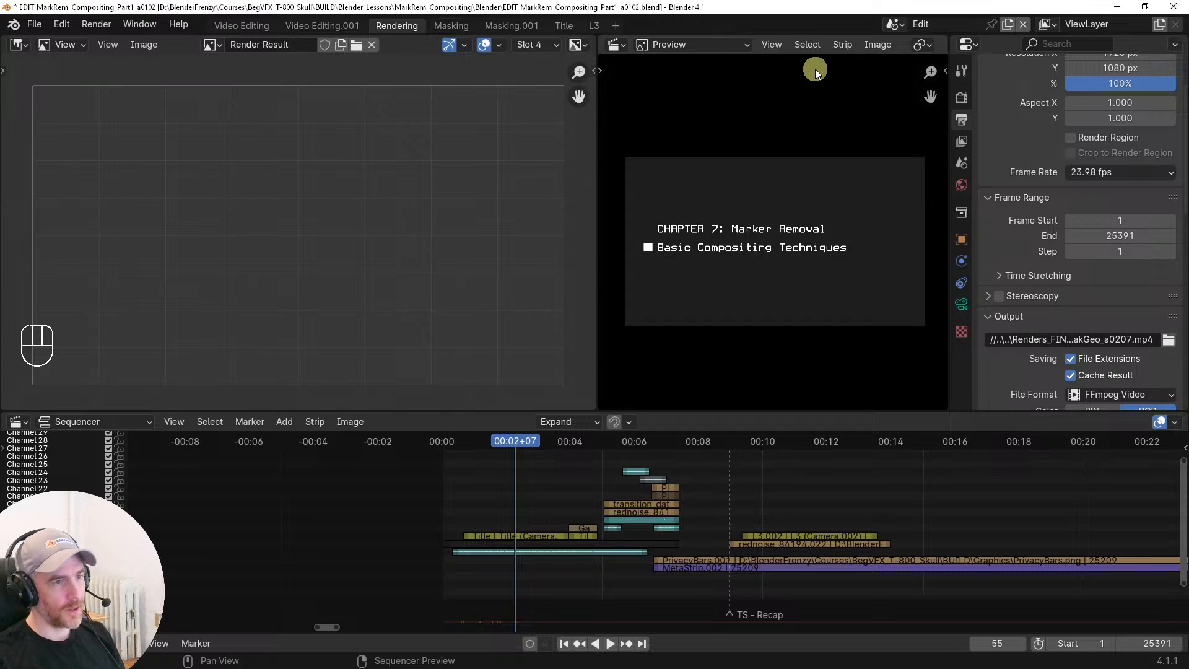
click(717, 45)
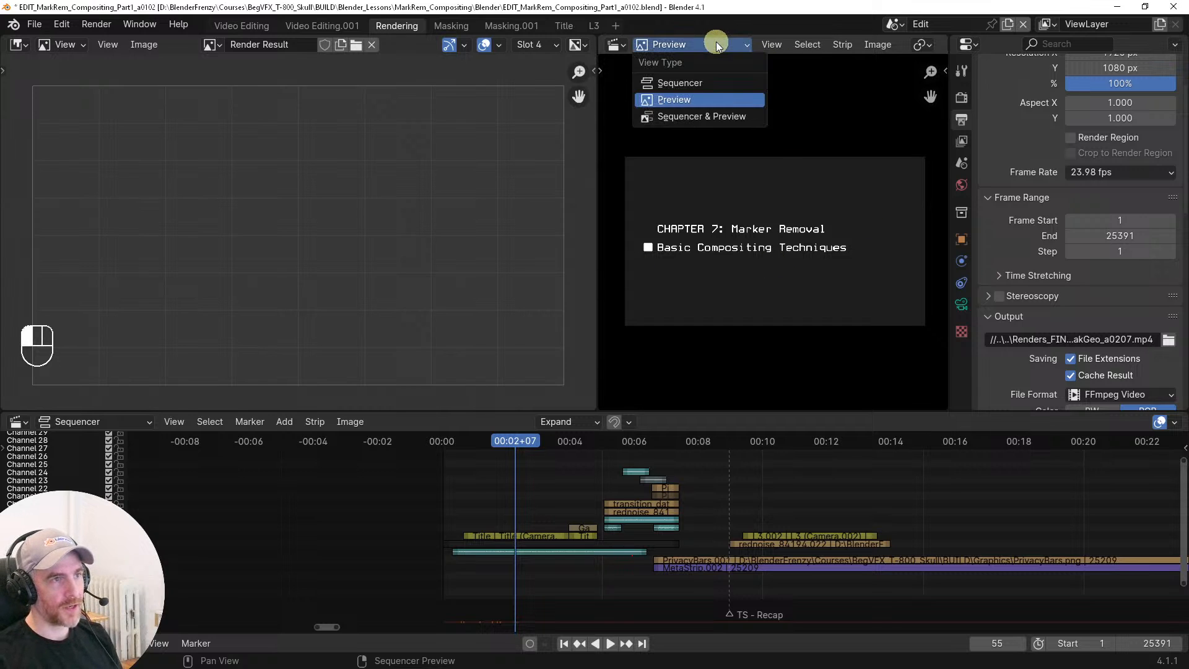
click(617, 45)
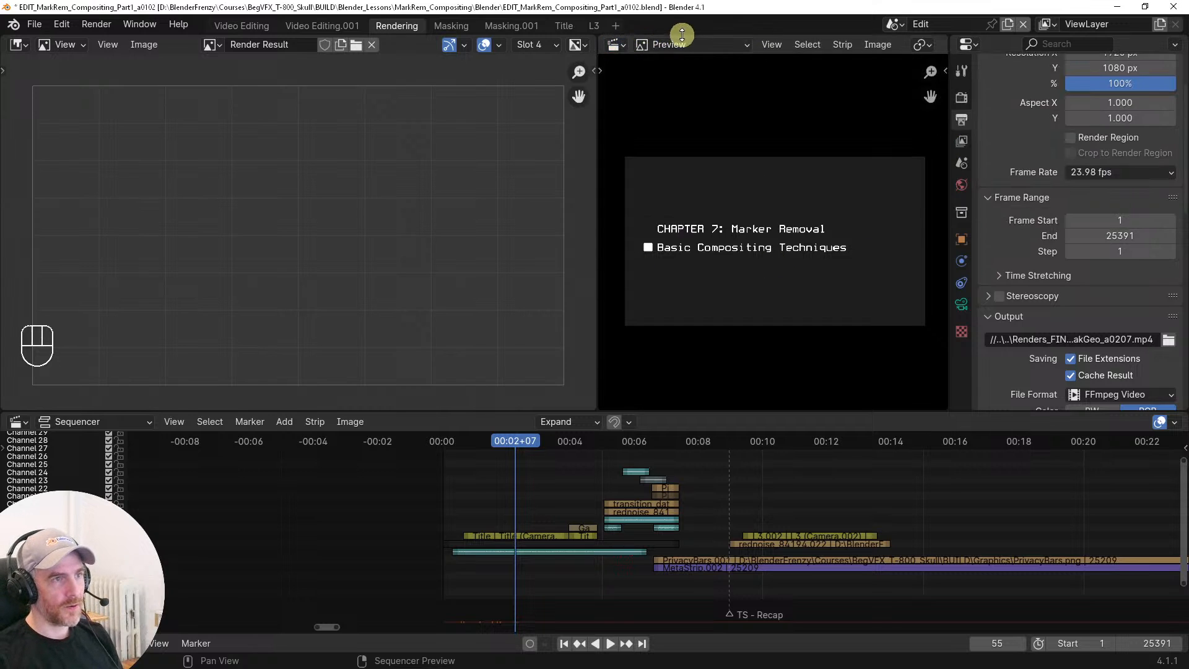
click(676, 45)
click(679, 106)
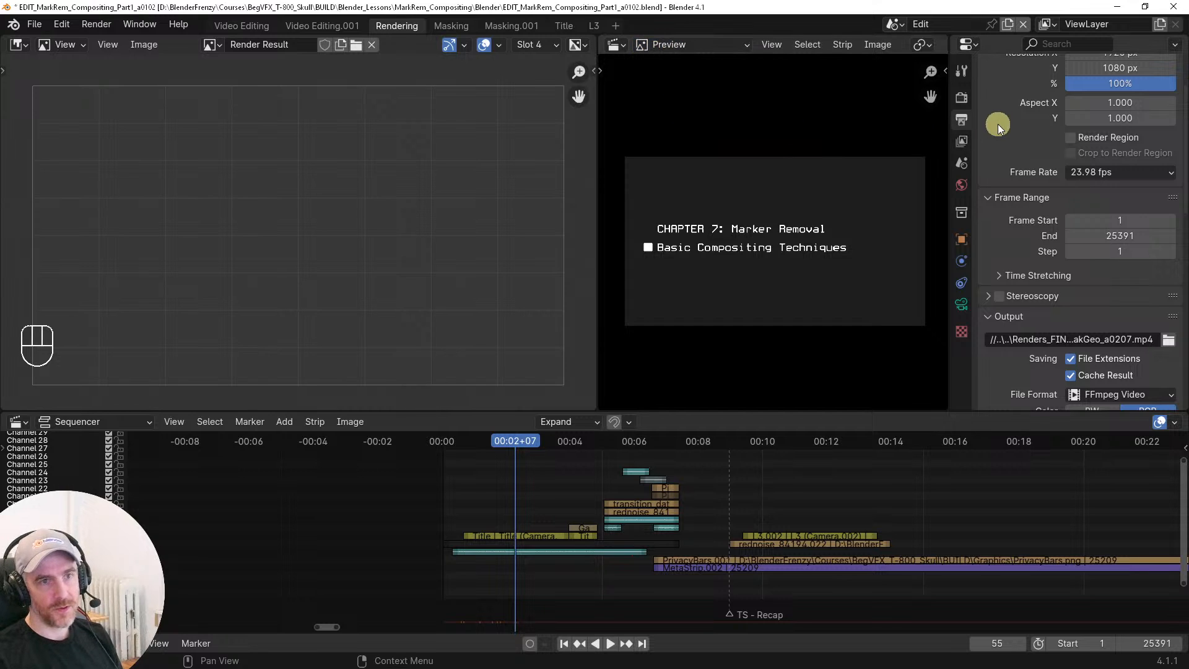
scroll(1042, 166, up, 3)
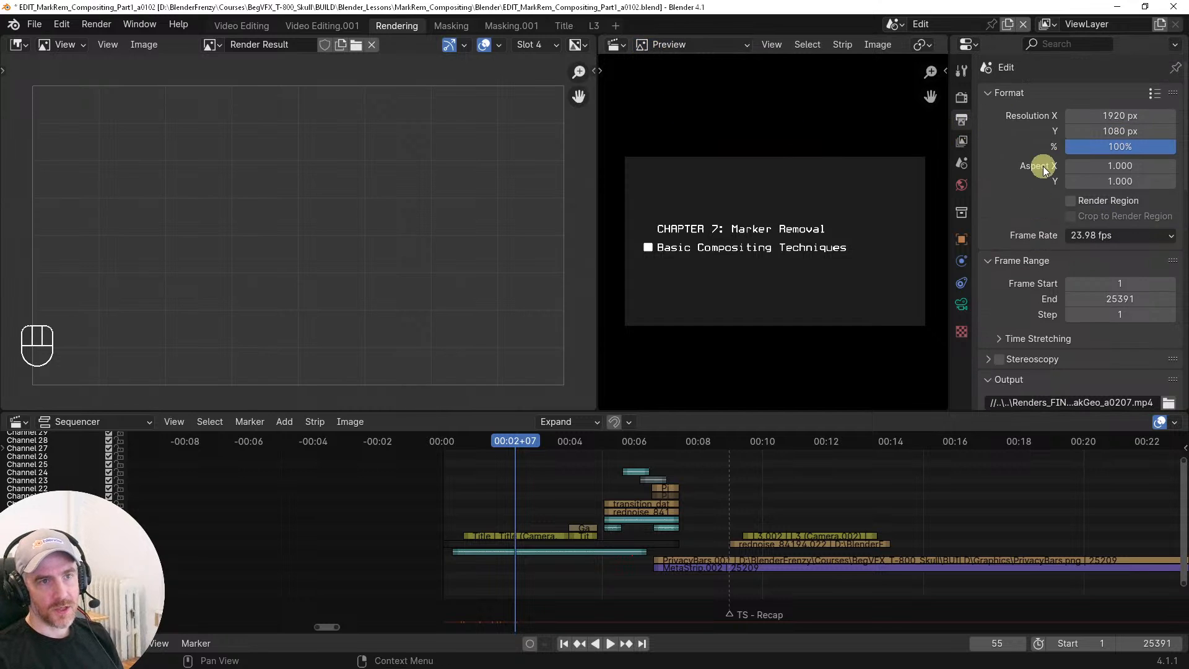
click(977, 40)
click(890, 101)
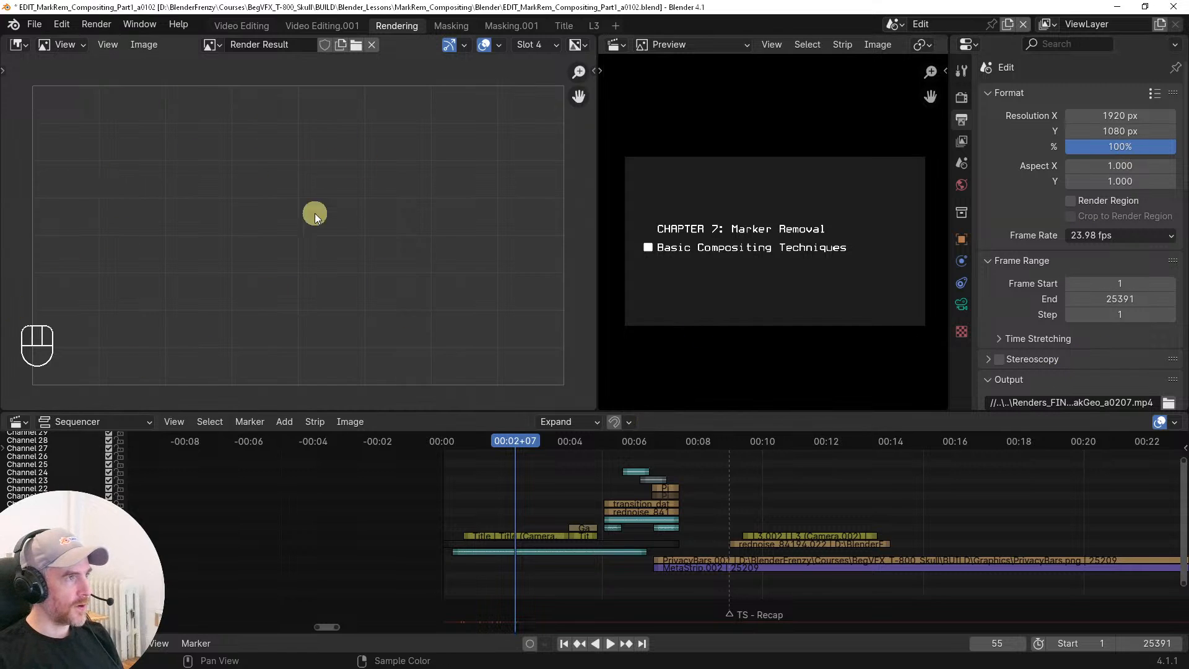
click(211, 44)
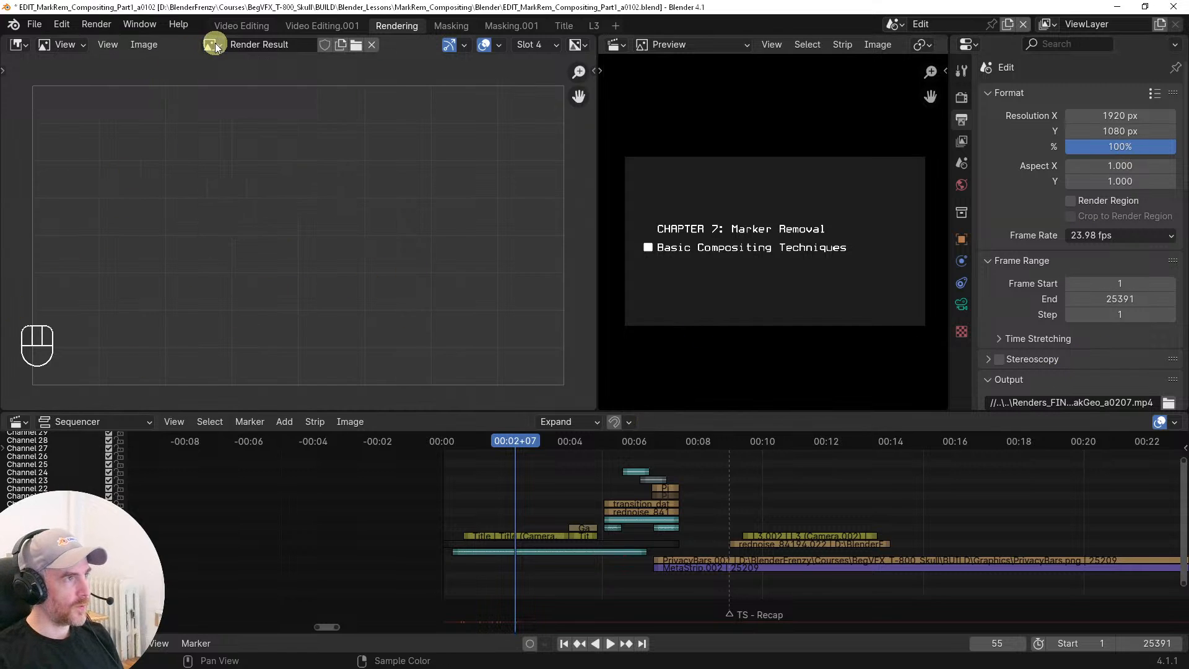
click(19, 44)
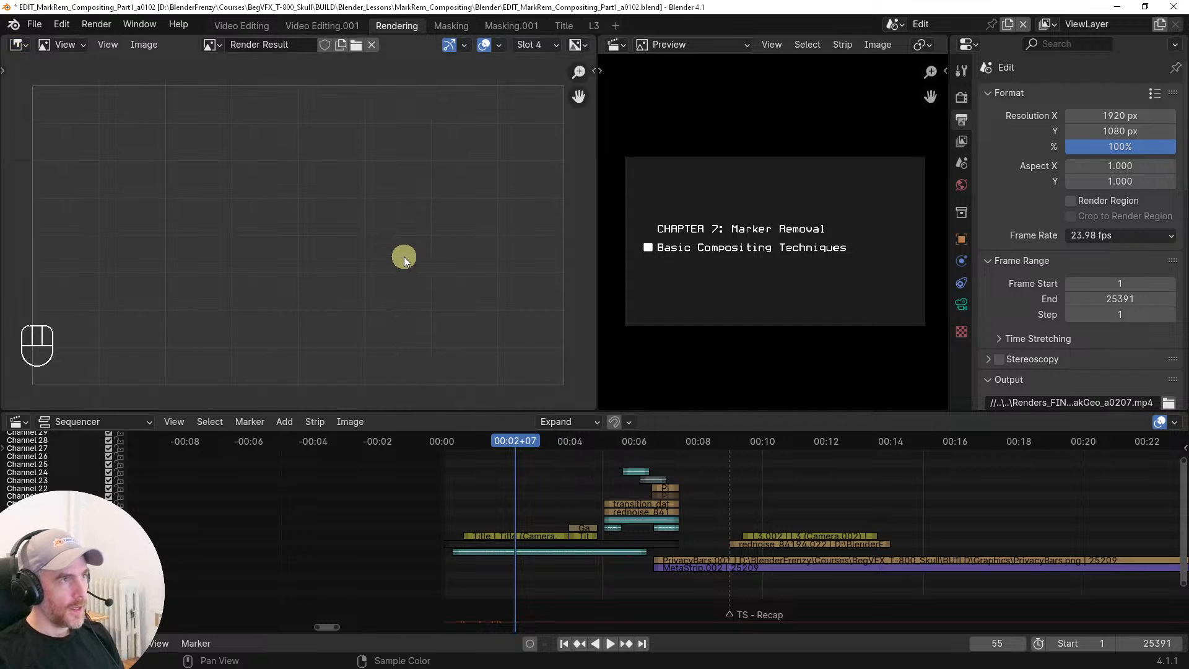
Expand the output's Post Processing settings and check the Compositing and Sequencer pipeline options
click(965, 99)
scroll(1015, 242, down, 5)
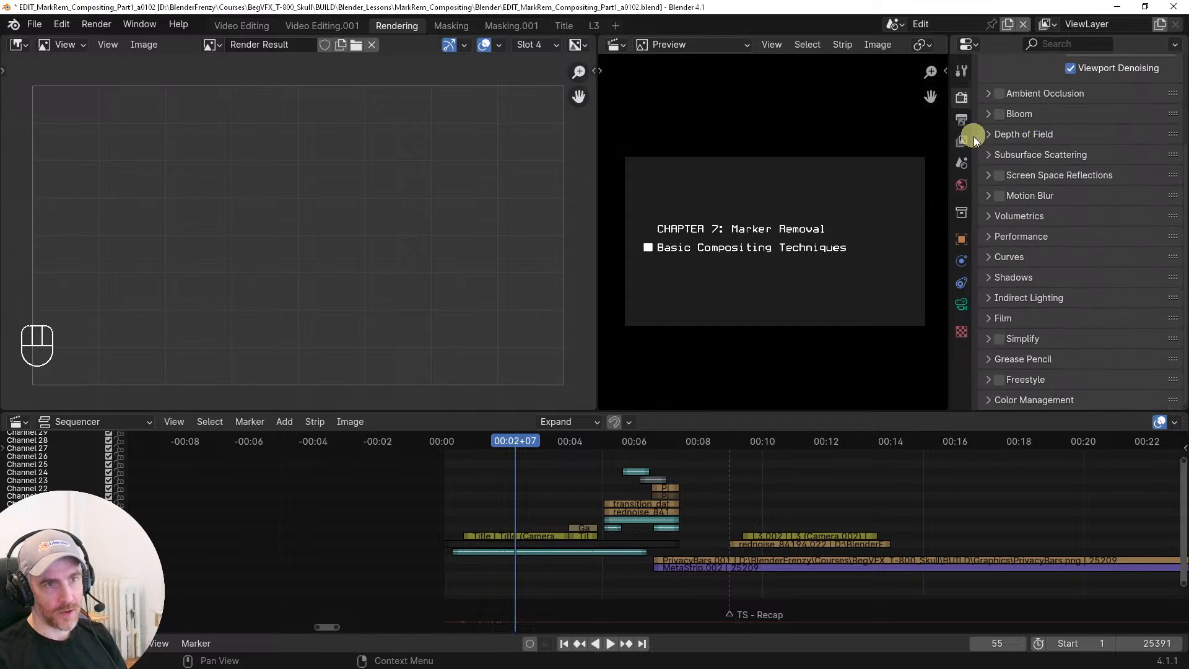
click(961, 120)
scroll(1042, 248, down, 10)
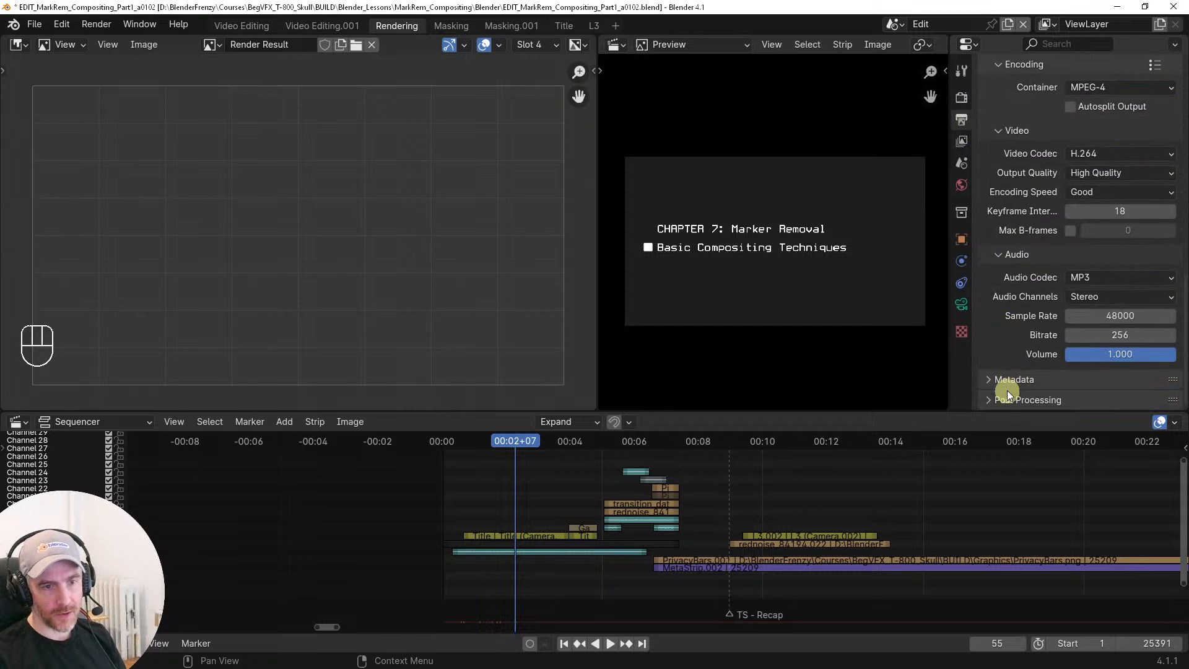
click(1007, 399)
scroll(1015, 384, down, 3)
click(1065, 376)
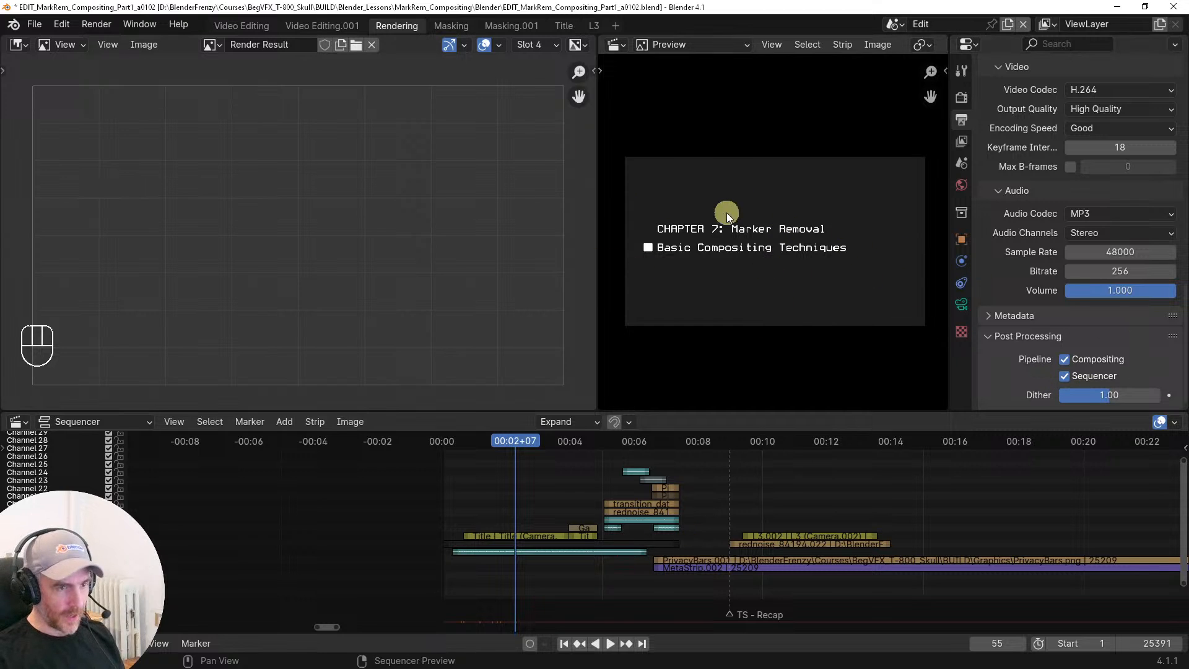
Render test stills of the title card at frames 55 and 103
scroll(773, 280, up, 1)
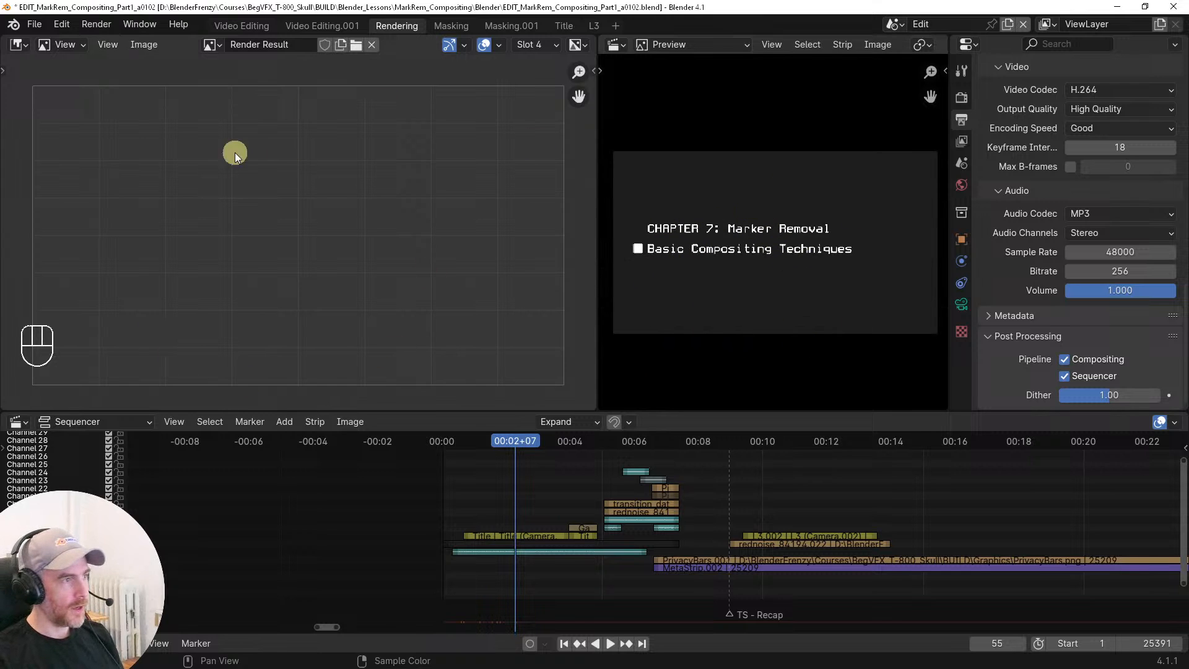
key(F12)
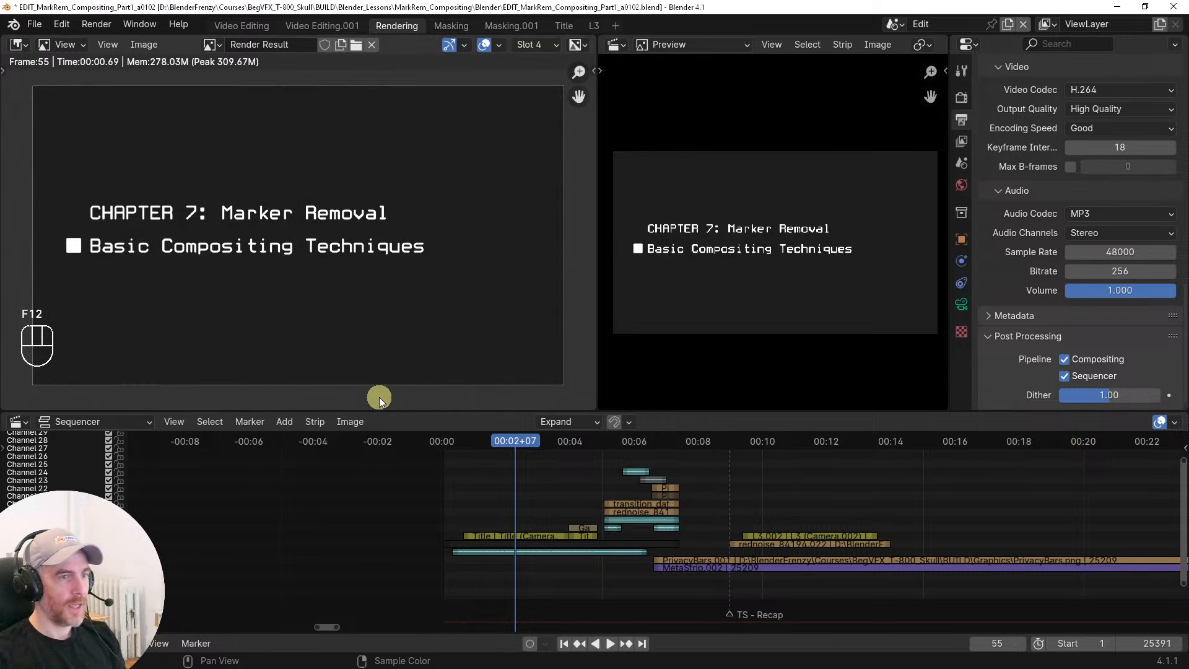
click(579, 492)
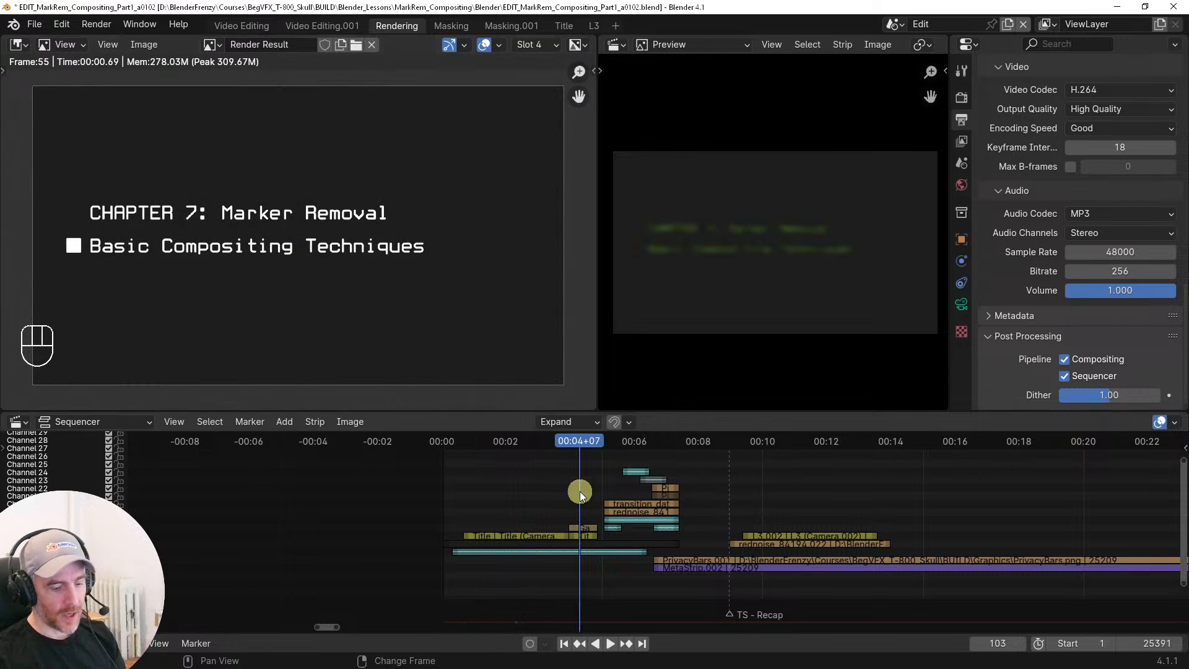
key(F12)
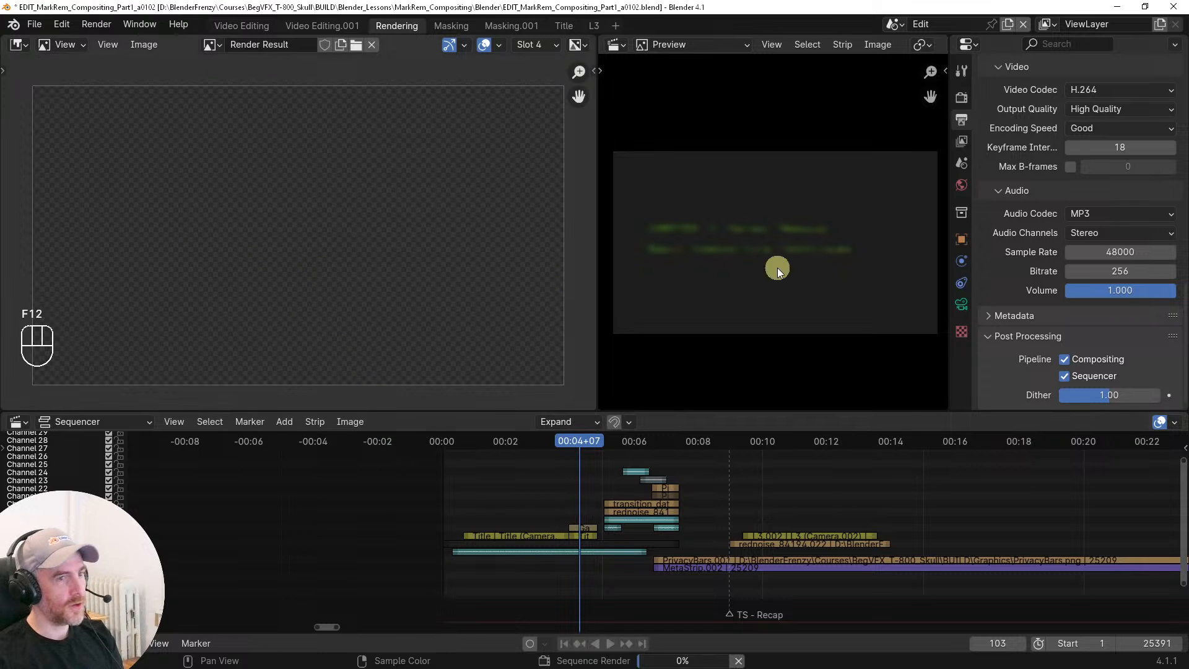
Render test stills of the opening Loading Next Scene transition at frames 124, 140 and 164
ctrl+scroll(655, 472, down, 2)
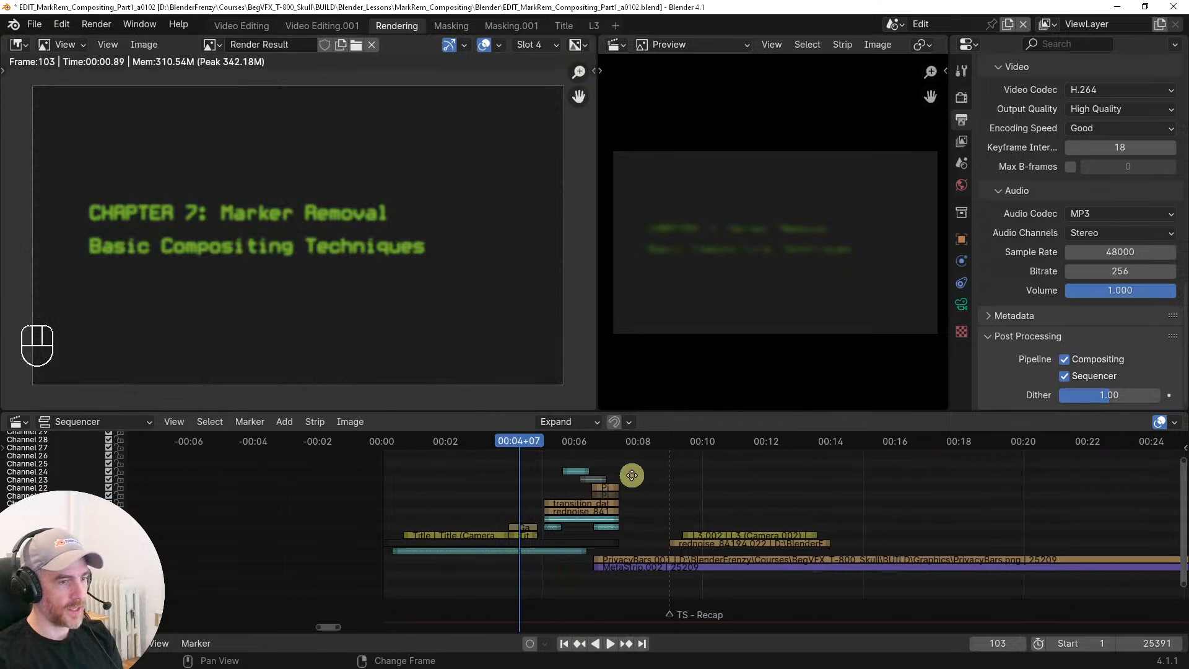
click(507, 454)
mouse_move(477, 455)
right_down()
mouse_move(492, 455)
mouse_move(482, 455)
right_up()
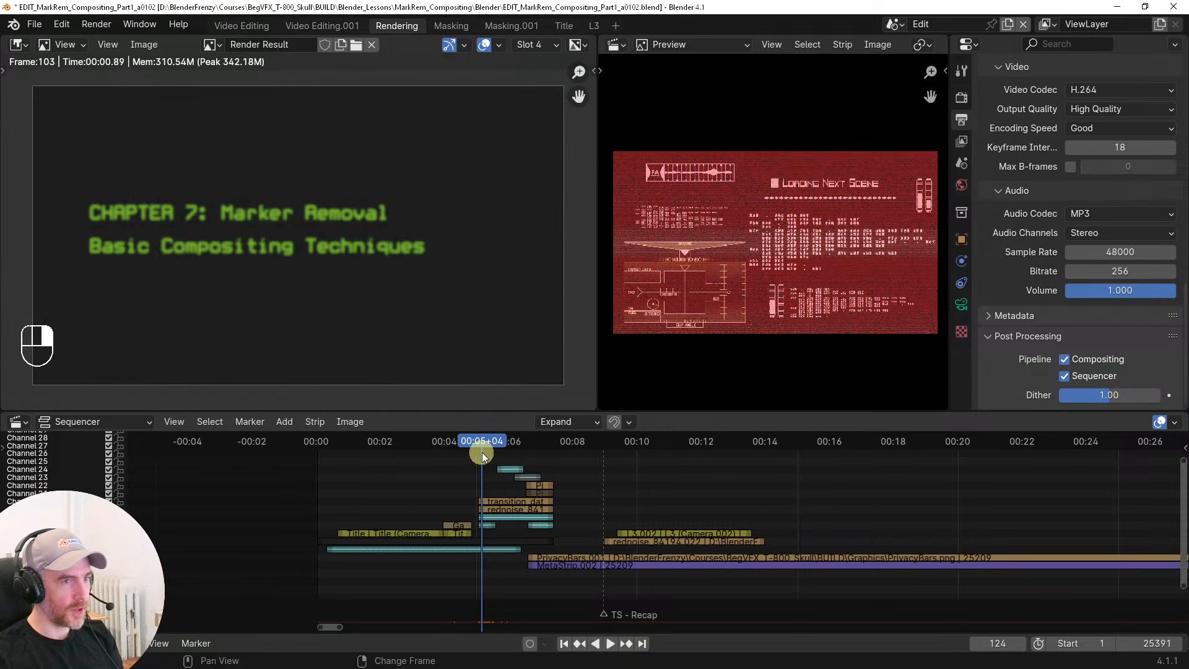
key(F12)
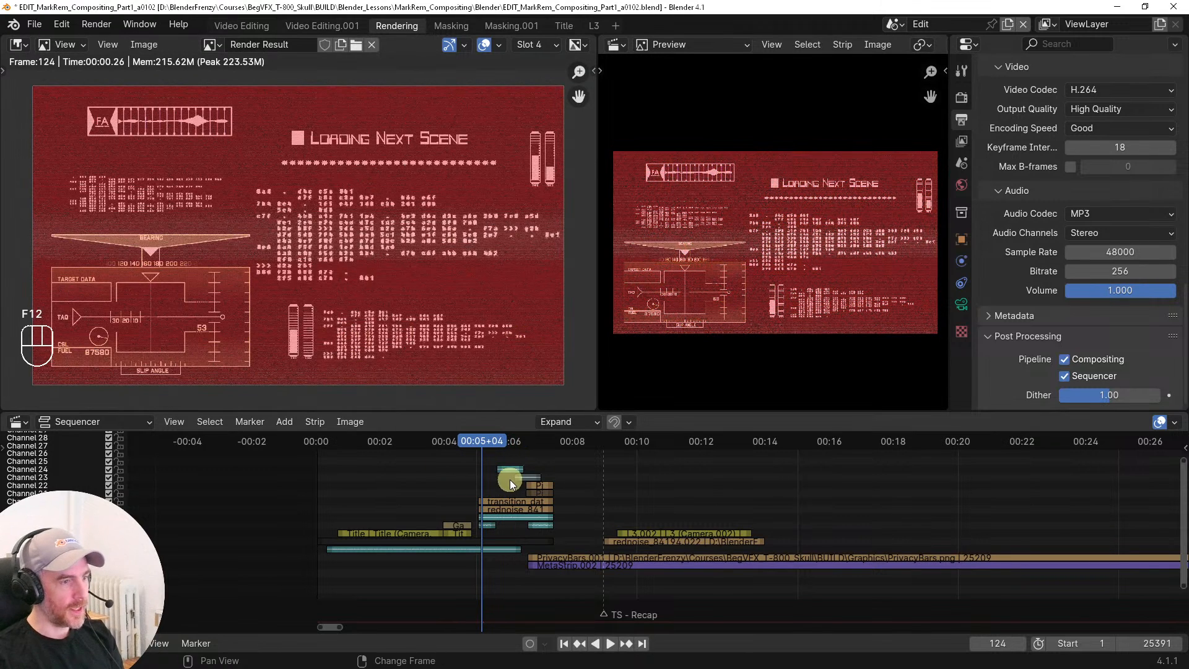
right_click(502, 455)
key(F12)
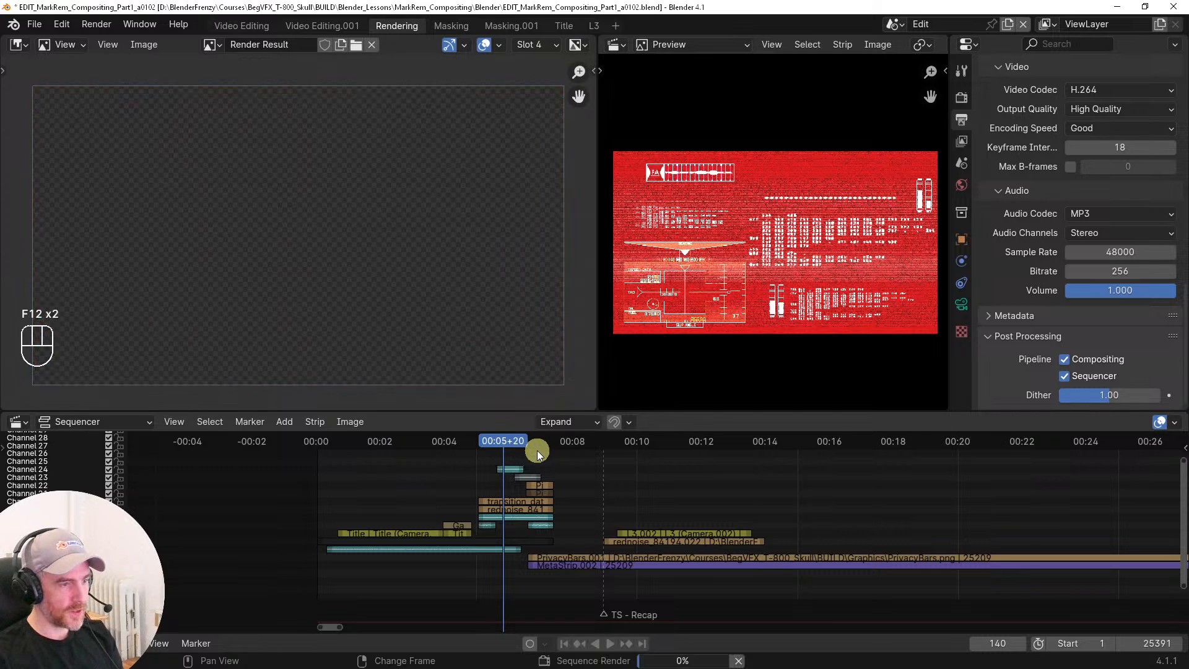
right_click(536, 451)
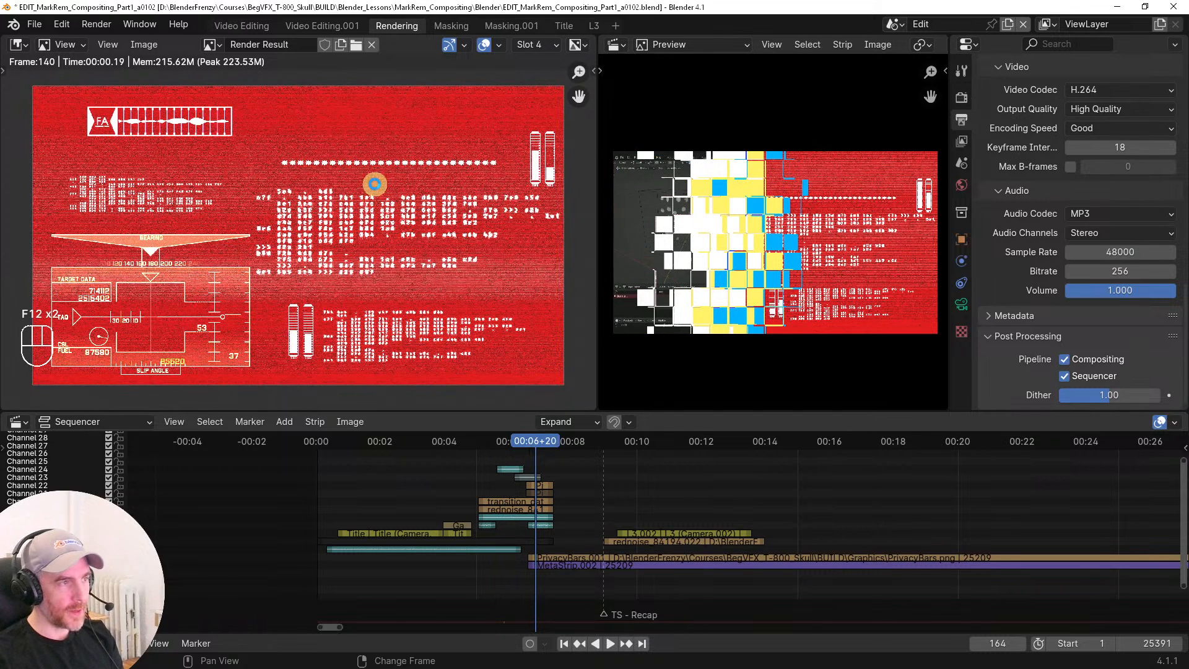
key(F12)
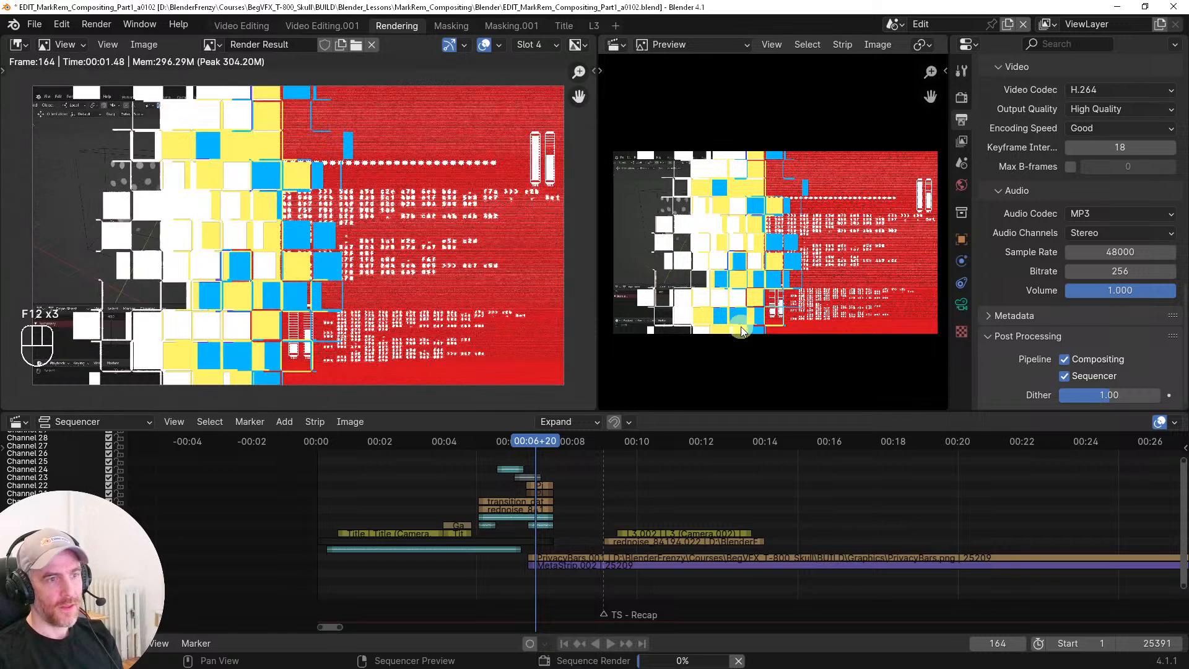
click(872, 304)
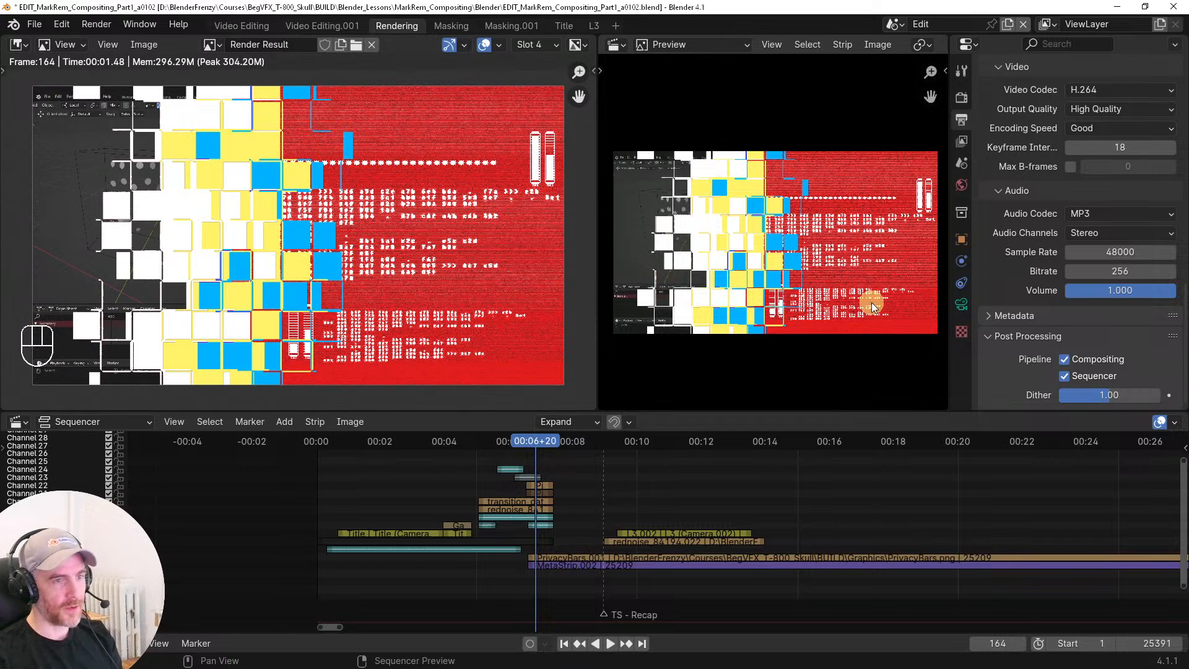
Render test stills of the Recap lower-third title at frames 255, 319 and 323
right_drag(645, 492, 656, 477)
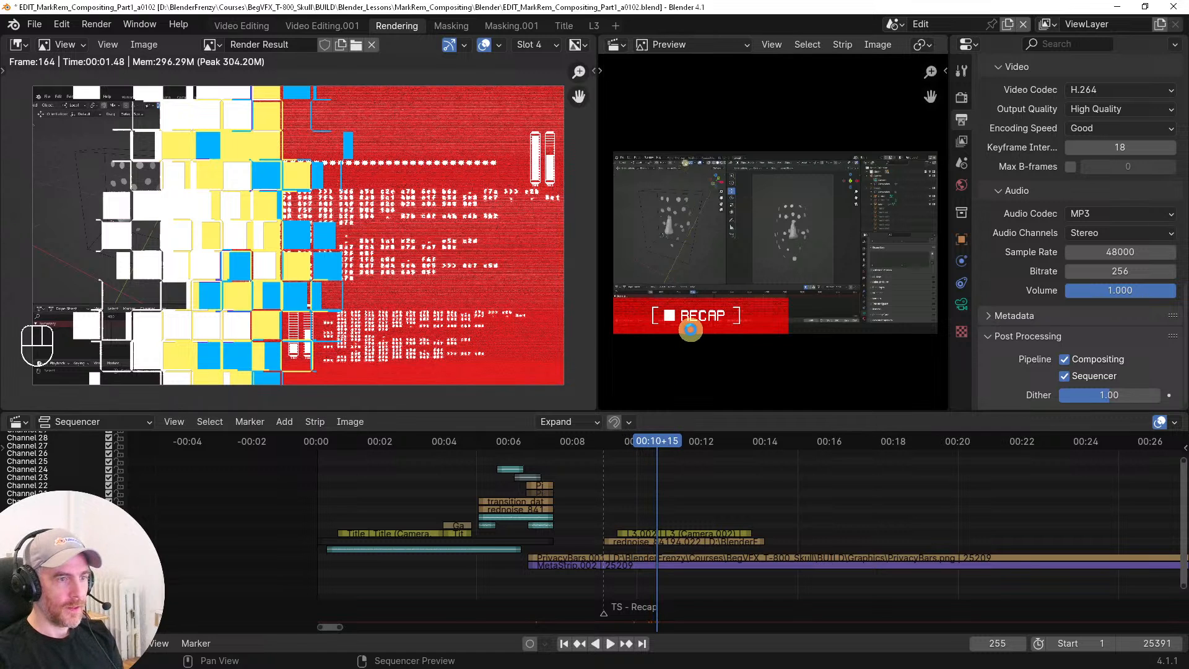
key(F12)
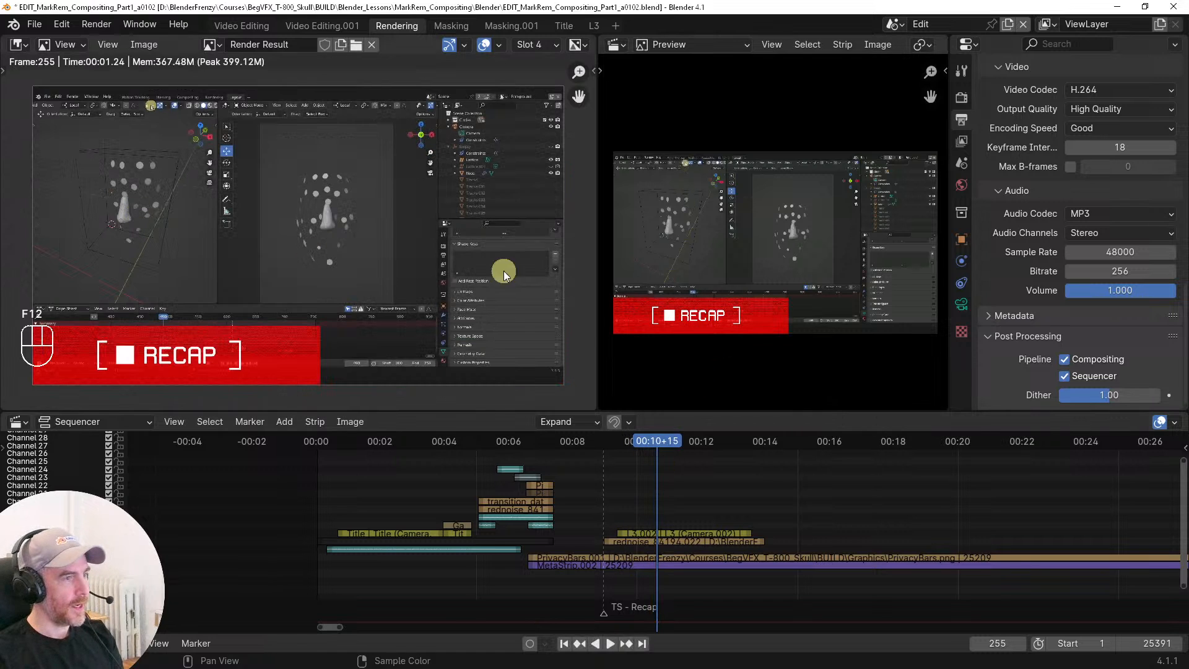
right_click(742, 514)
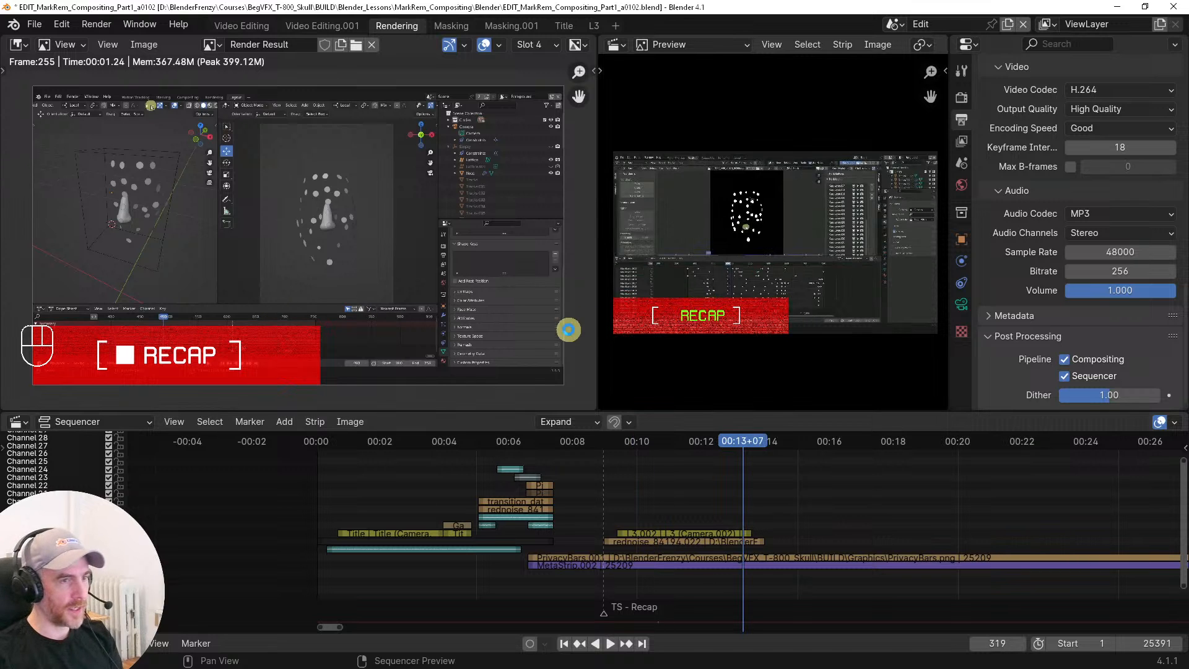
key(F12)
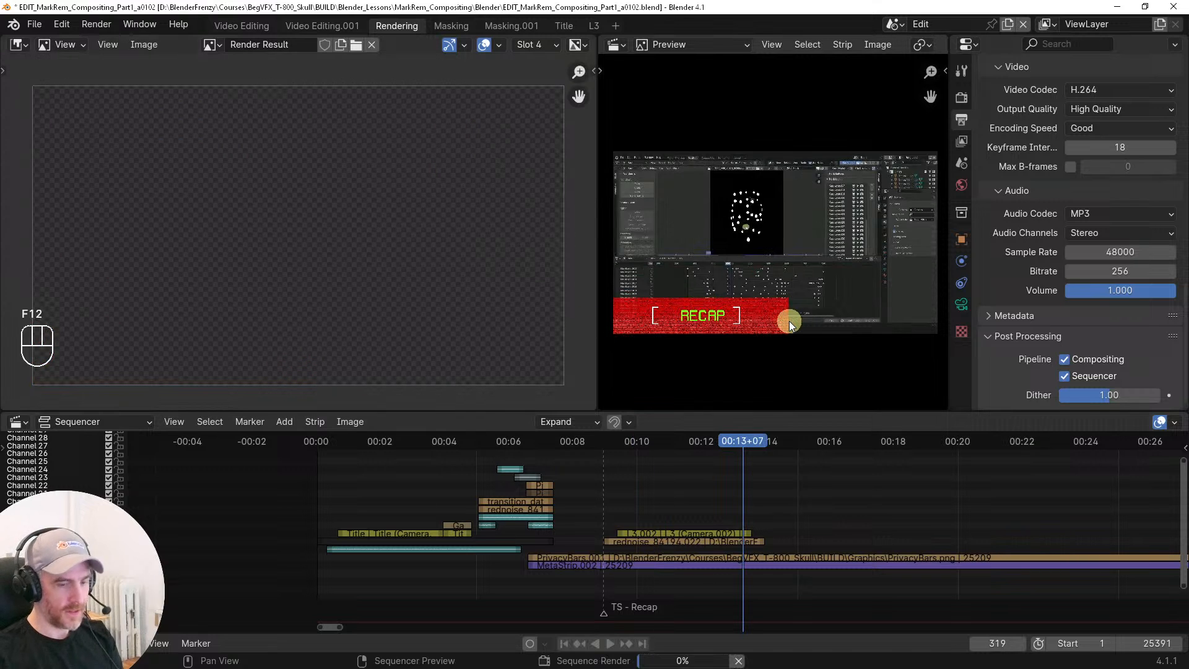
key(Right)
key(Right)
key(Right)
key(Right)
key(F12)
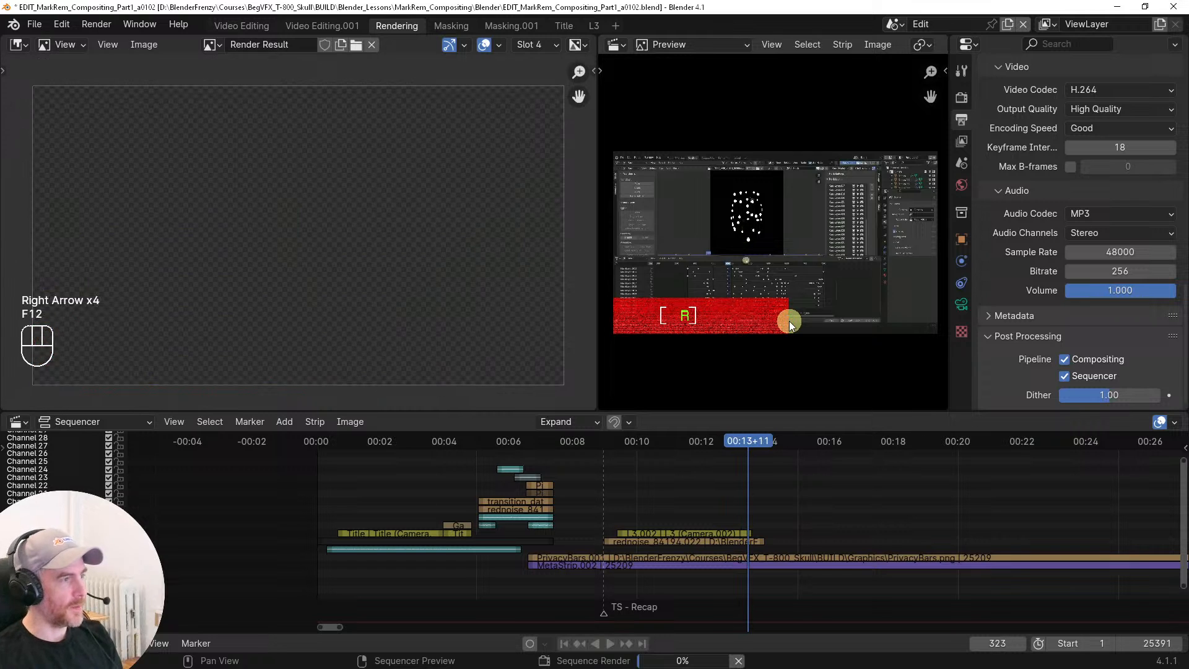
Render a test still of the Prepping the Compositor lower-third title at frame 2784
ctrl+middle_drag(885, 523, 514, 495)
ctrl+middle_drag(520, 493, 879, 487)
middle_drag(603, 478, 715, 481)
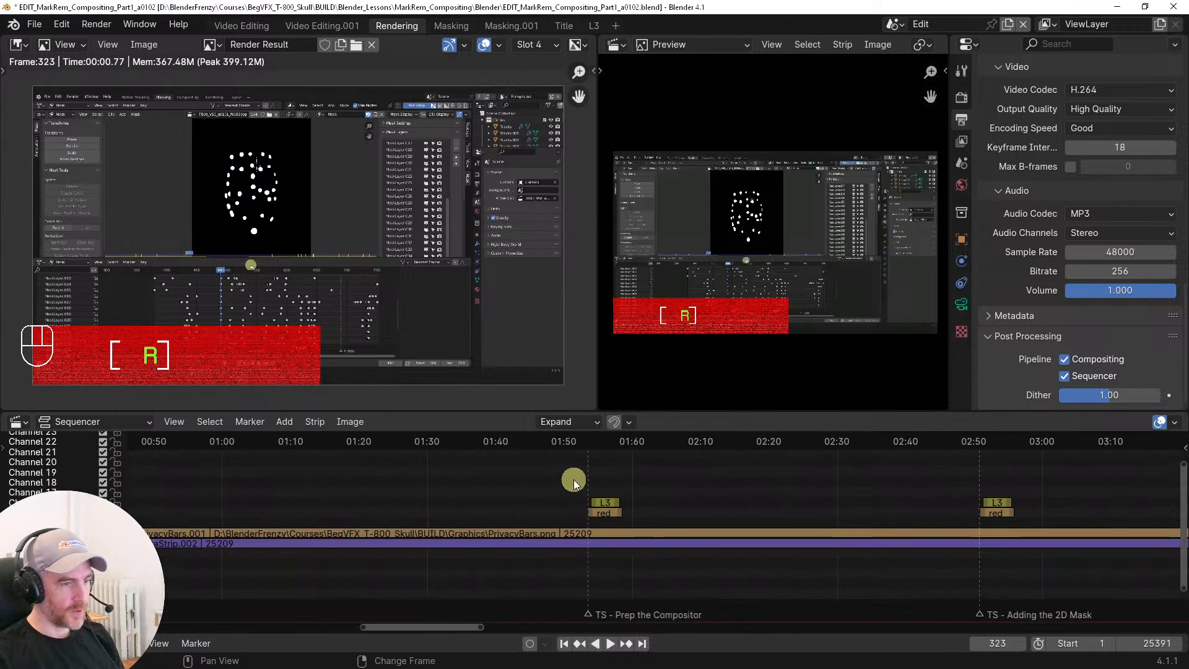
right_drag(605, 481, 621, 486)
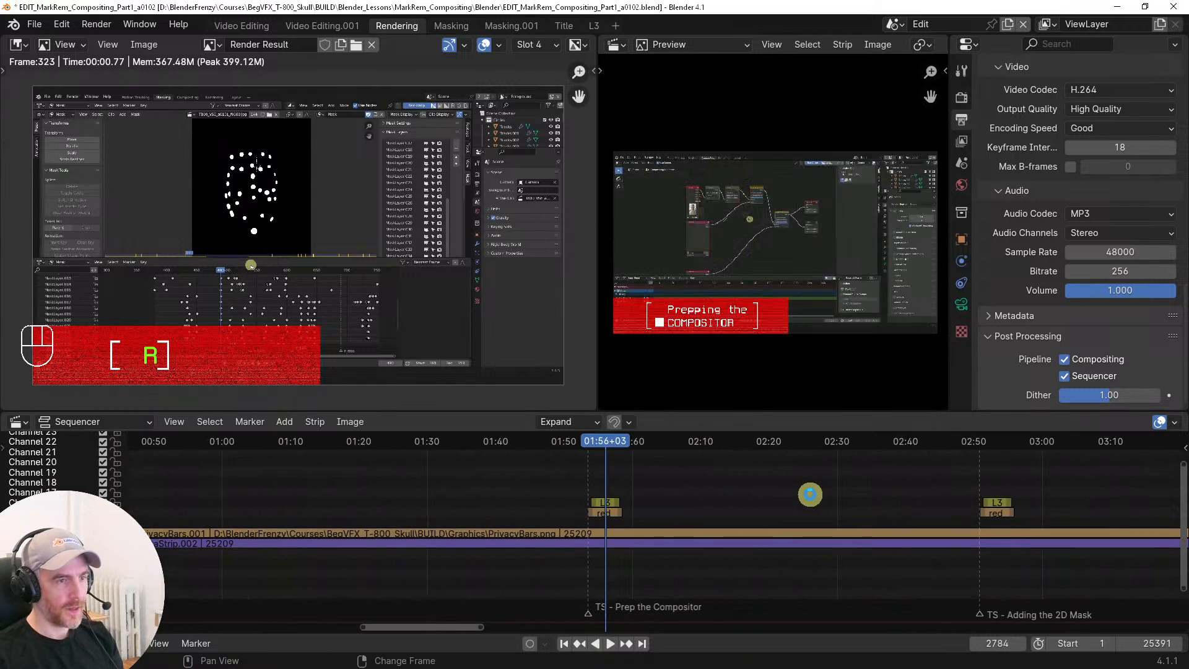
key(F12)
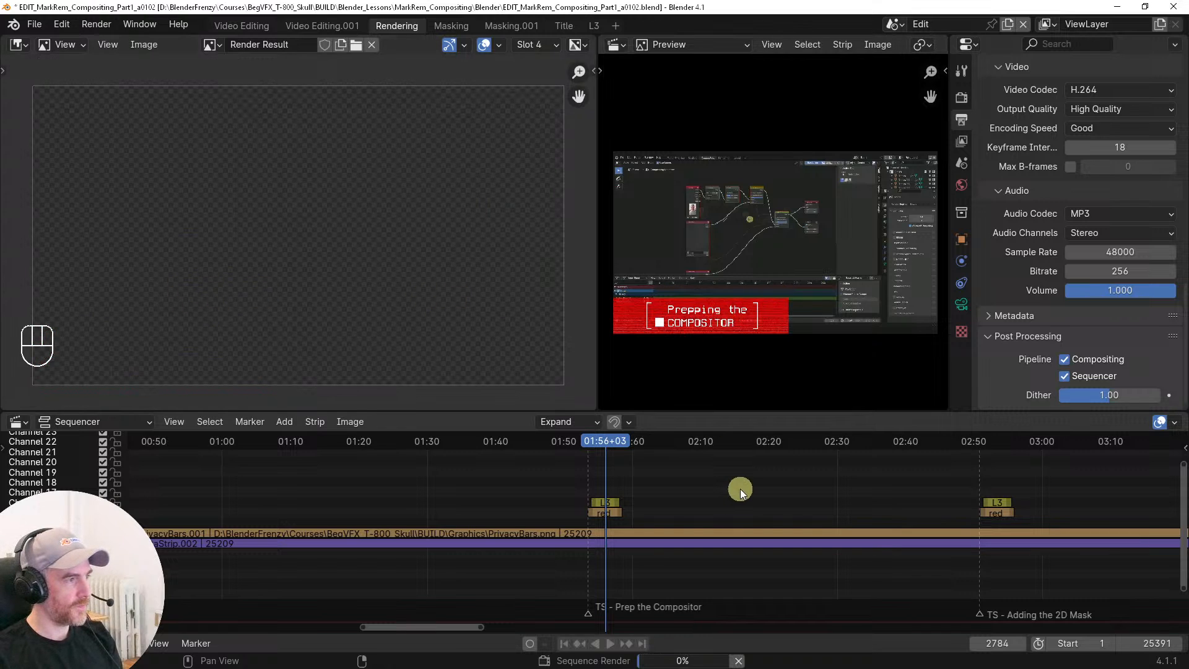
Render test stills of the Adding the 2D Mask title at frame 4166 and the Alpha Over Node title at frame 5068
ctrl+middle_drag(741, 489, 608, 467)
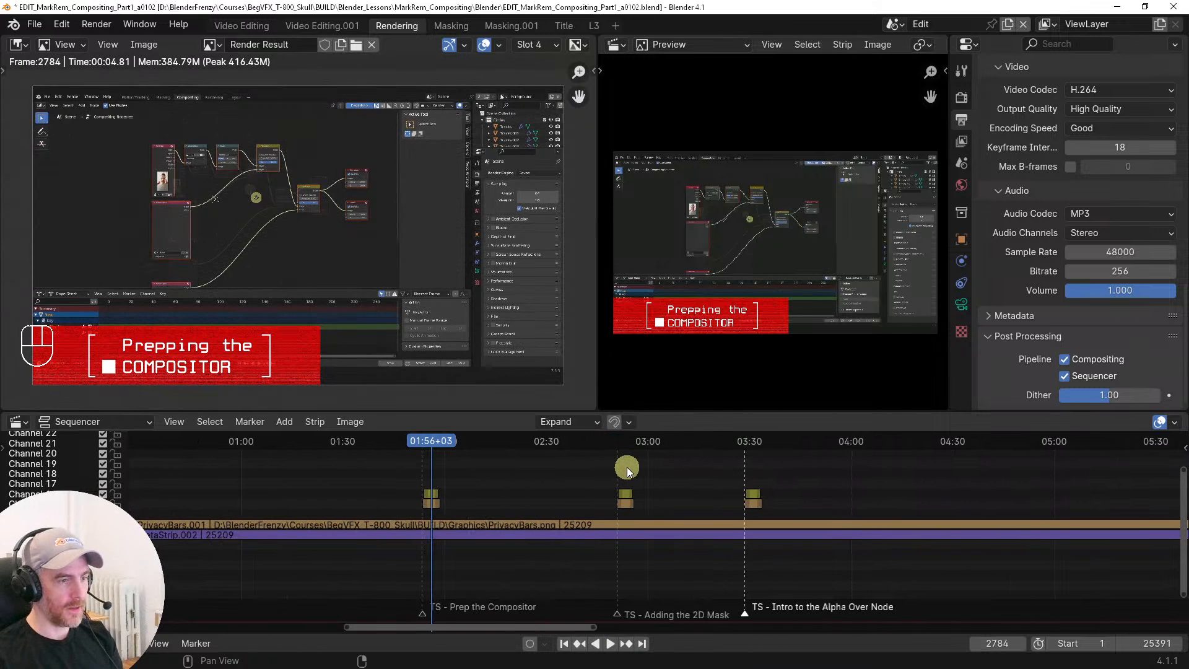
click(626, 467)
key(F12)
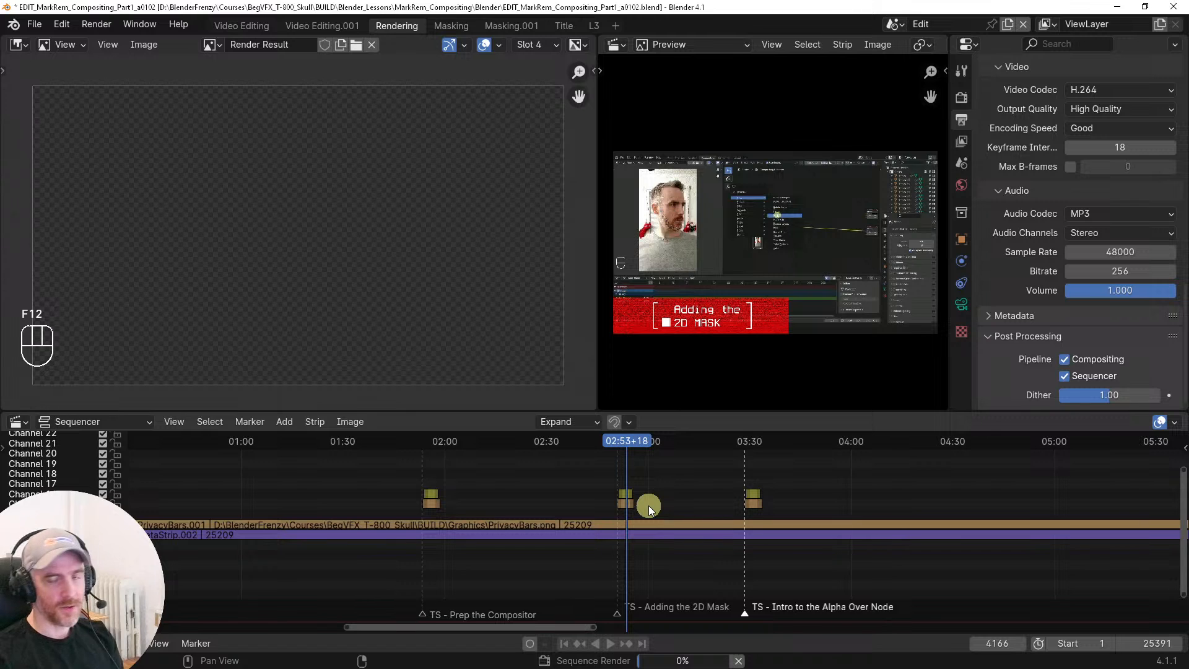
middle_drag(652, 499, 574, 502)
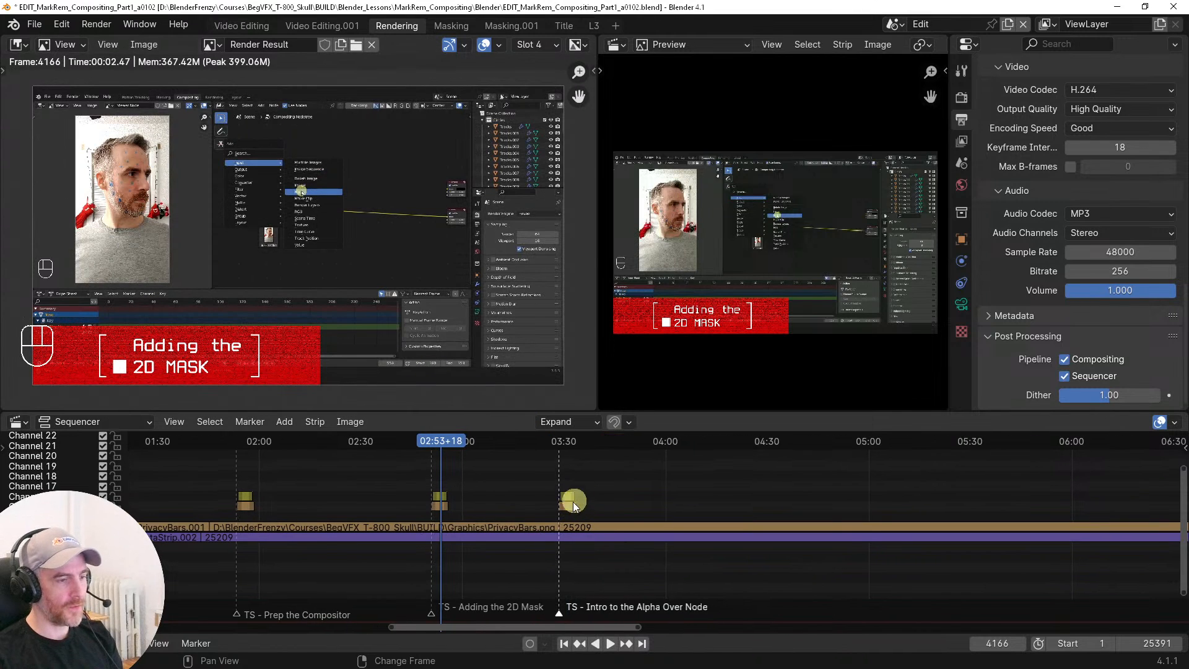
click(568, 469)
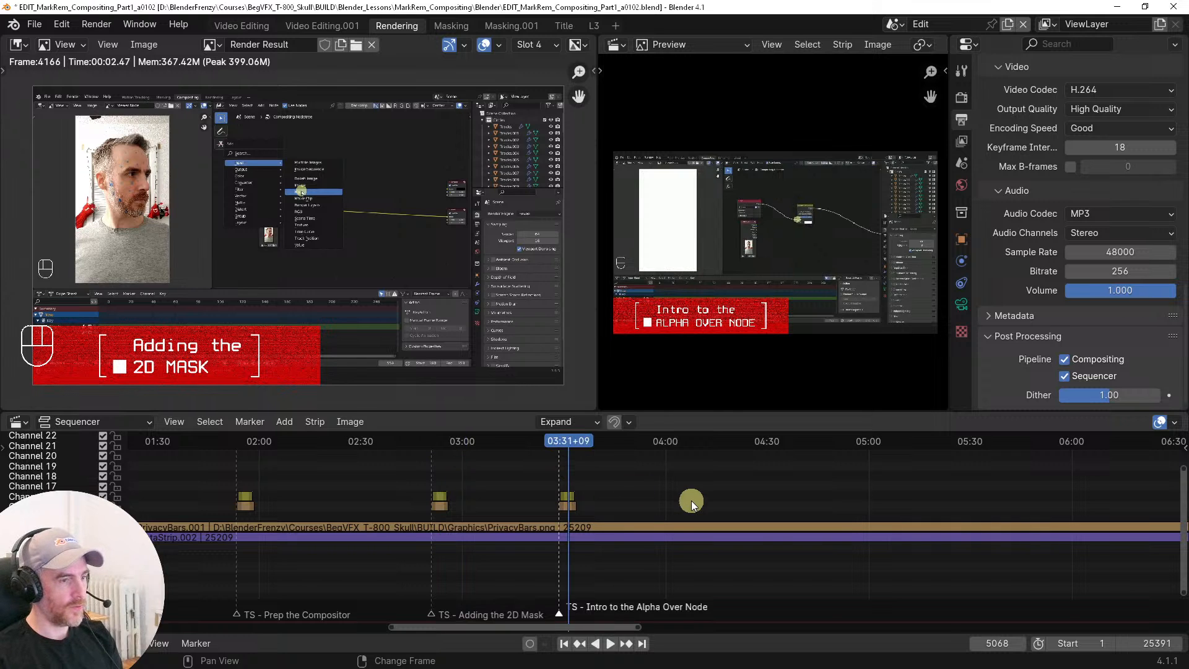
key(F12)
Render a test still of the start of the closing transition at frame 25316, near the end of the edit
mouse_move(691, 500)
middle_down()
mouse_move(670, 518)
mouse_move(600, 518)
middle_up()
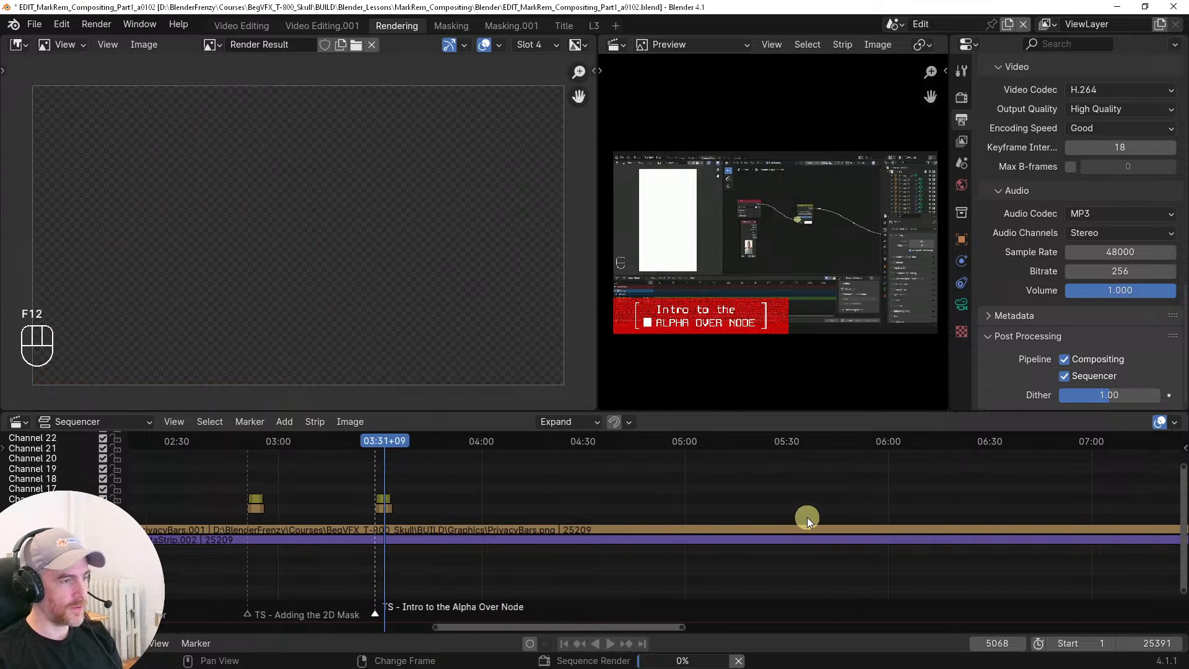
middle_drag(895, 522, 774, 518)
ctrl+middle_drag(882, 537, 833, 536)
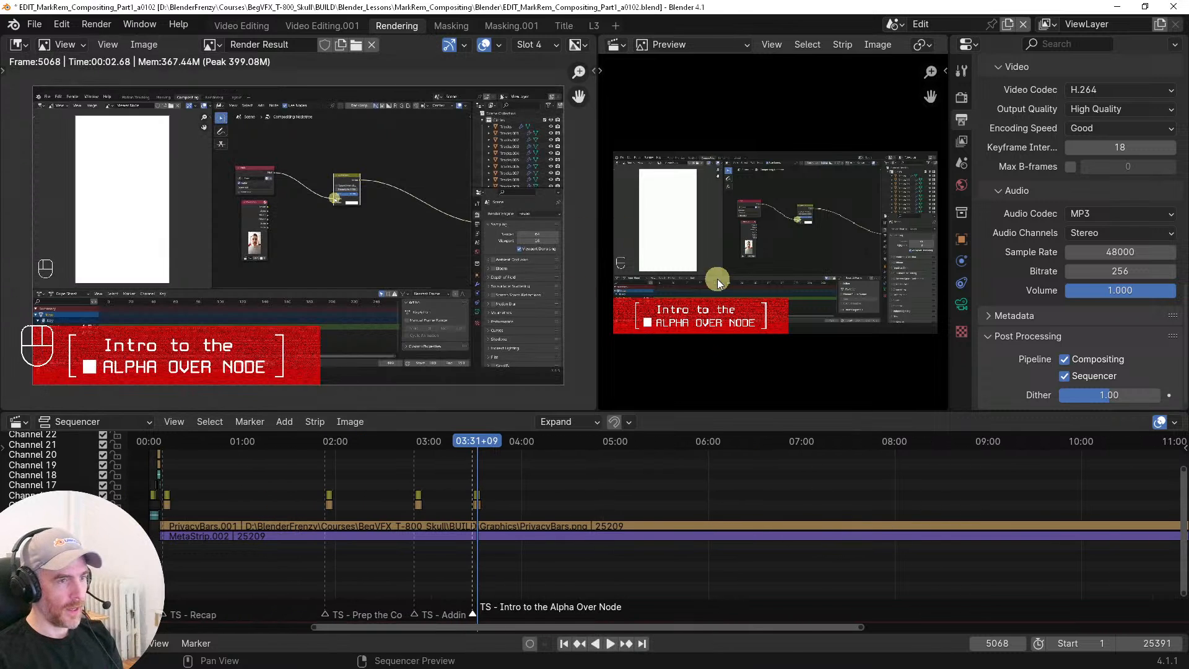
scroll(730, 513, down, 2)
scroll(576, 509, down, 9)
middle_drag(574, 505, 514, 496)
middle_drag(808, 481, 581, 482)
scroll(670, 495, up, 8)
scroll(670, 496, up, 3)
middle_drag(699, 496, 497, 497)
scroll(559, 489, up, 6)
scroll(545, 498, up, 8)
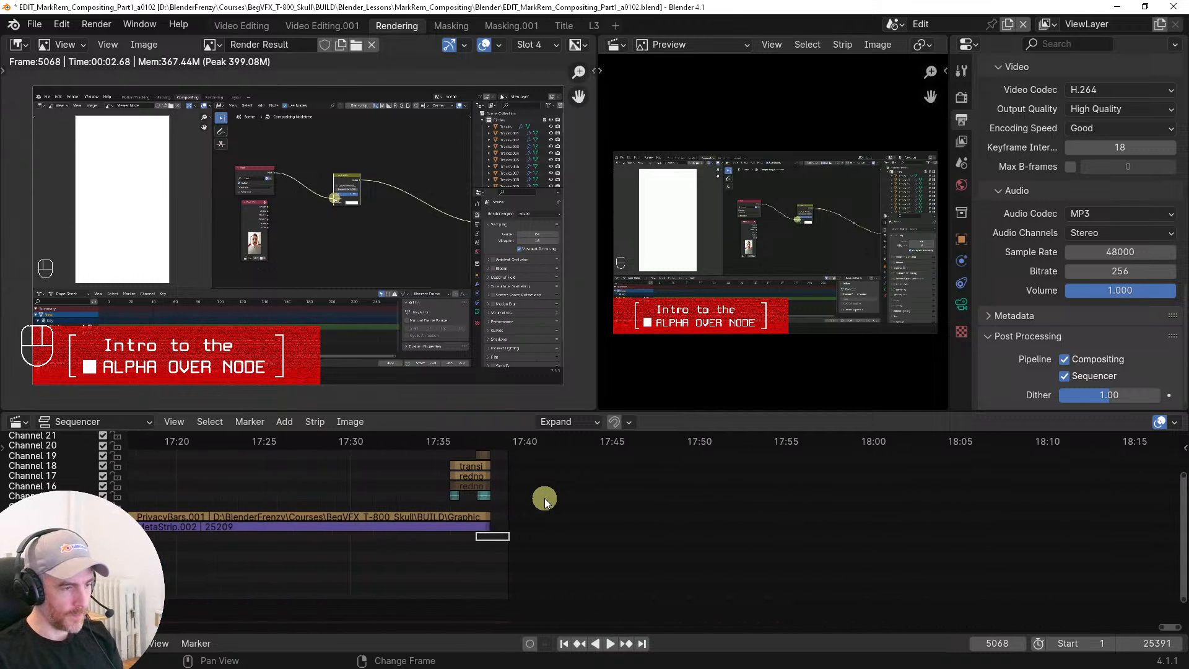
middle_drag(602, 498, 842, 518)
right_click(618, 474)
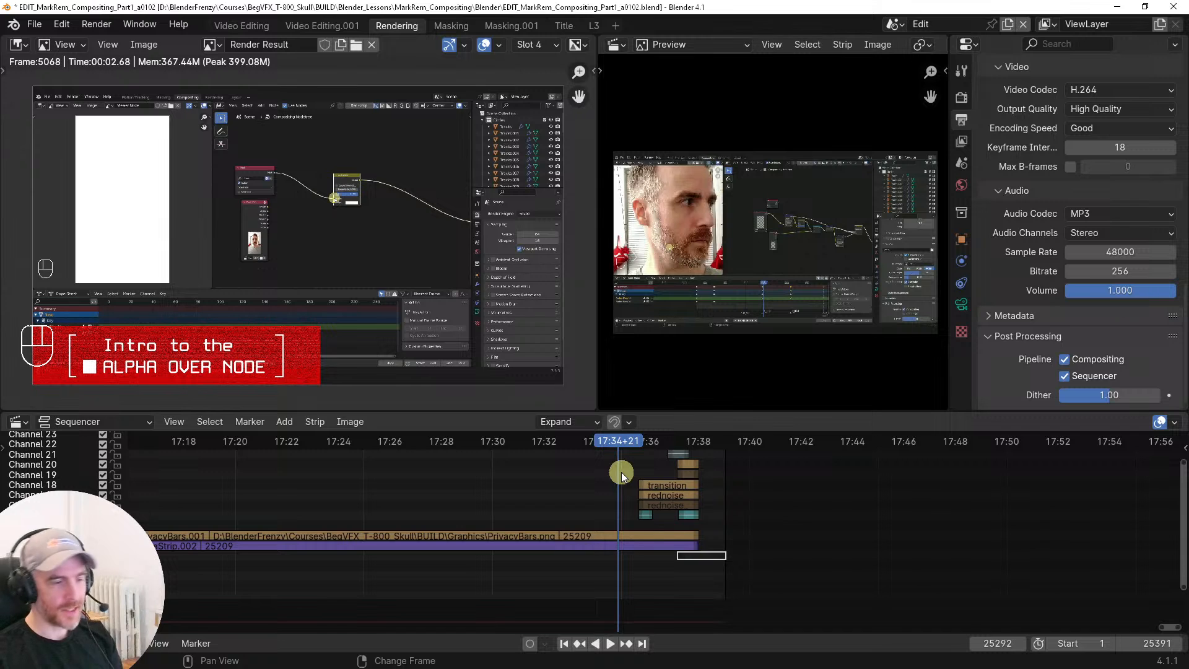
right_click(644, 463)
middle_drag(629, 491, 570, 518)
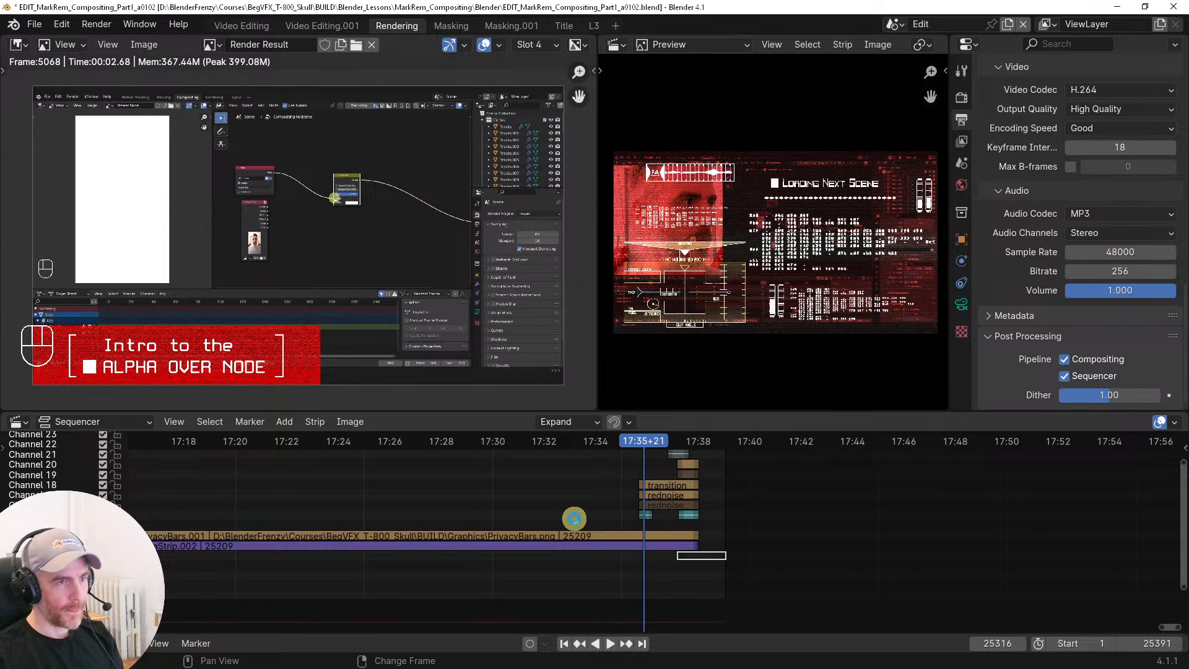
key(F12)
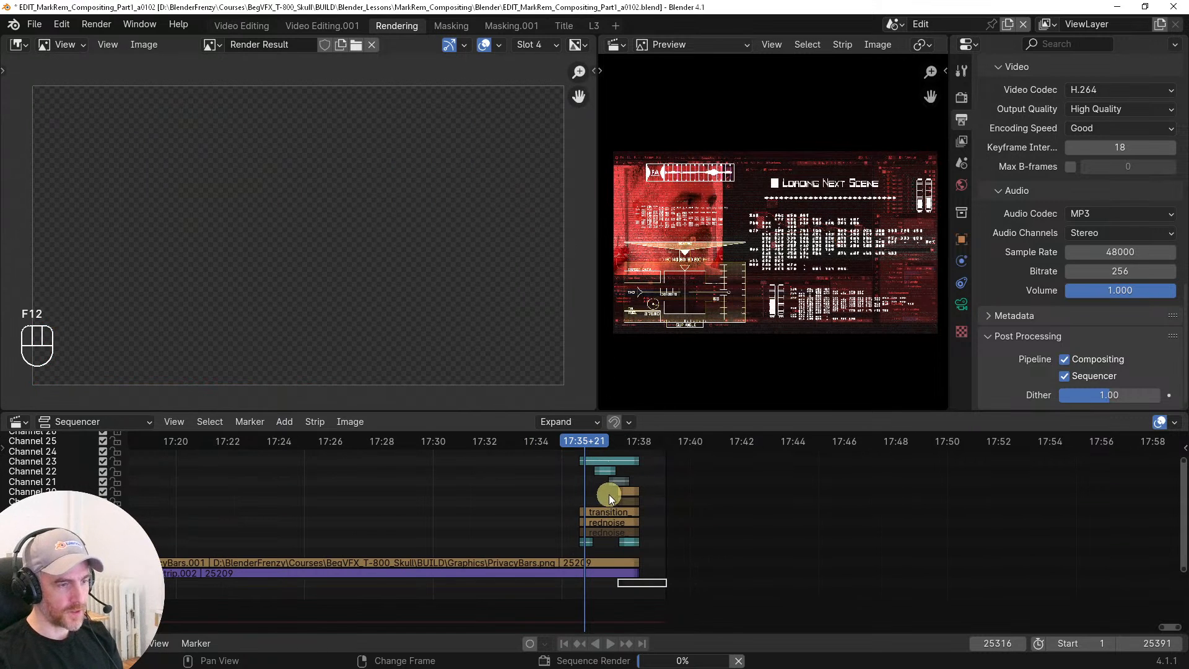
Render test stills of the rest of the closing transition at frames 25339, 25352 and 25357
right_click(610, 494)
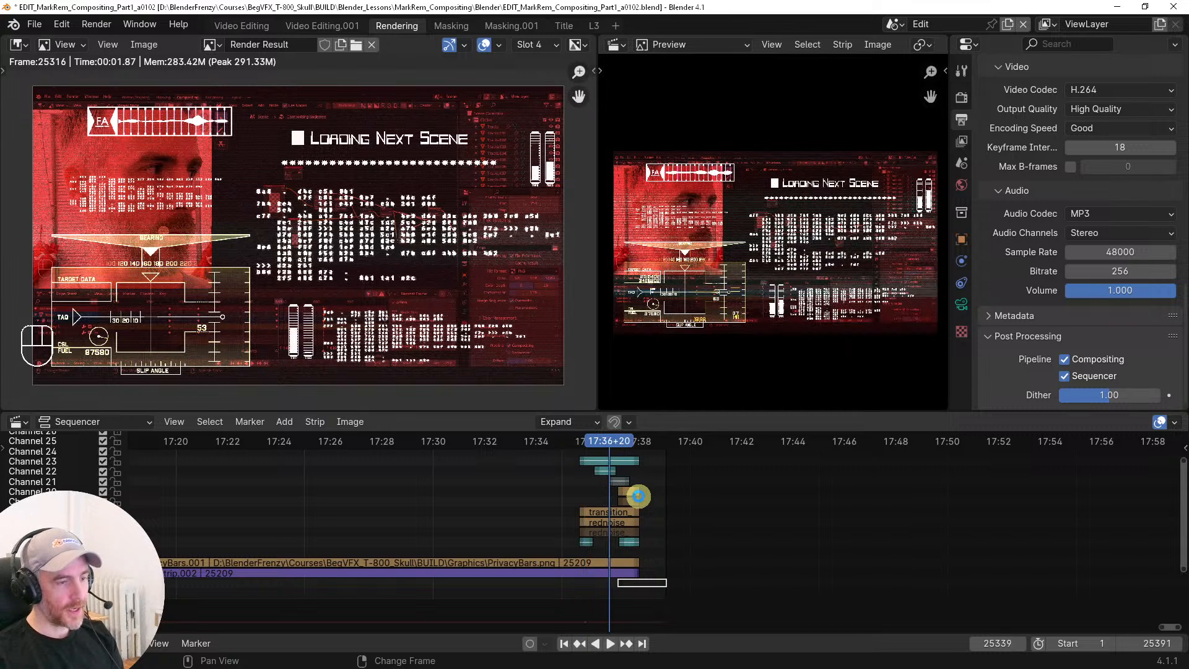
key(F12)
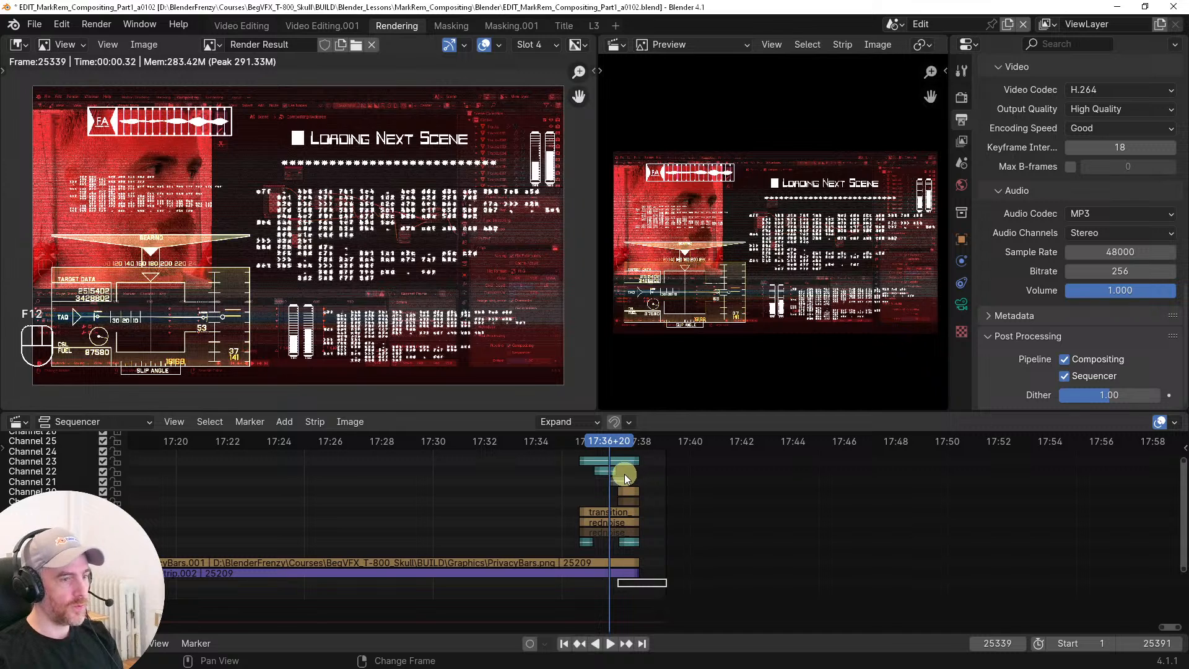
right_click(622, 472)
key(F12)
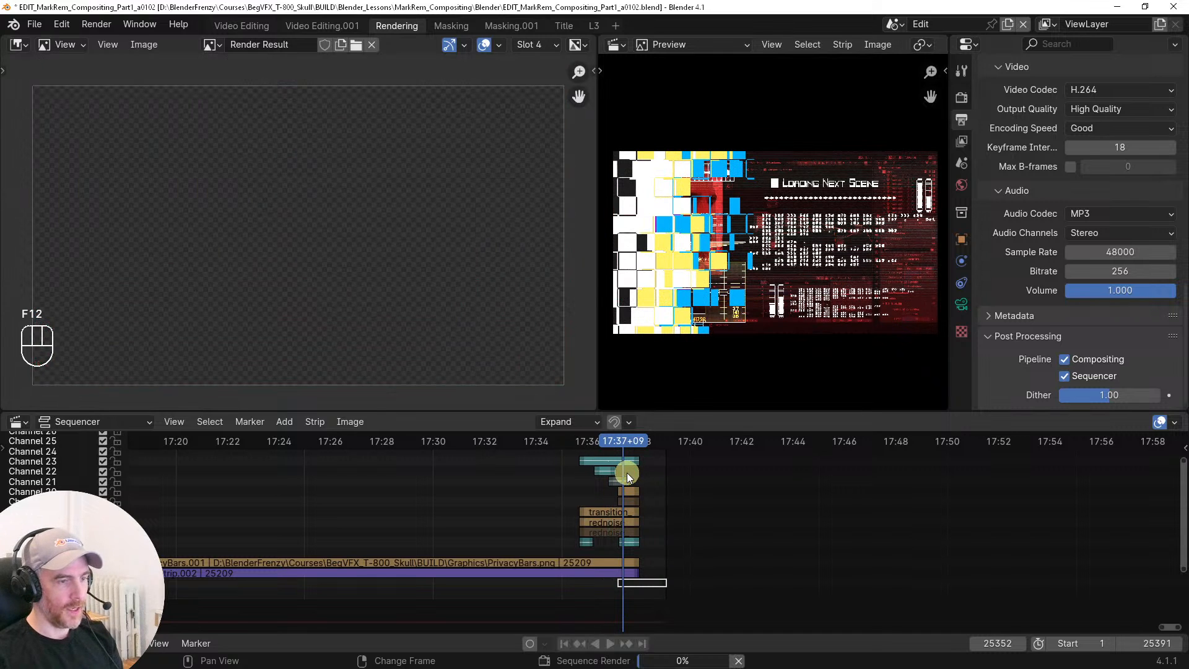
right_click(628, 473)
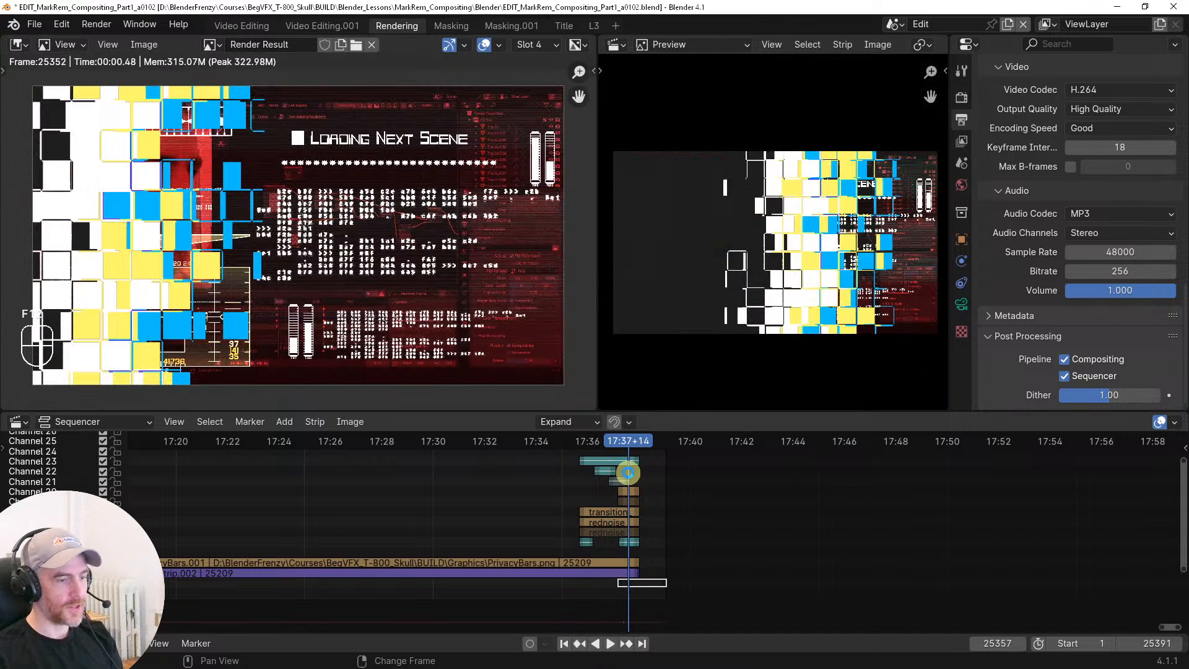
key(F12)
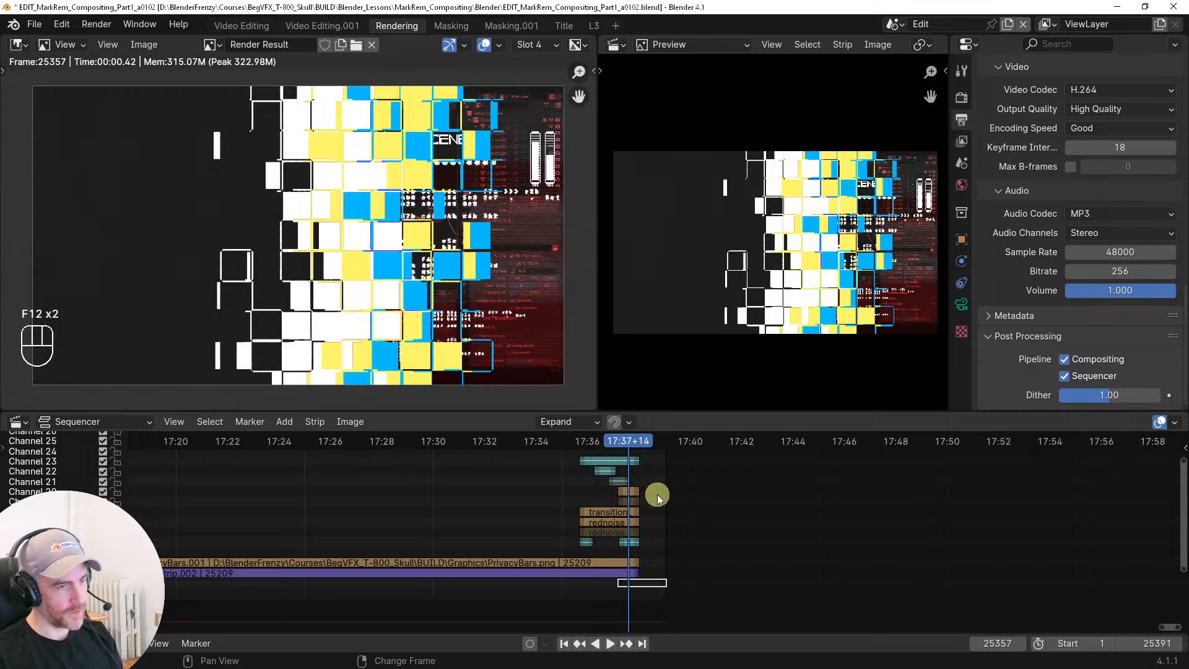
Review the scene's output settings, from format and frame range through output path and color management to video and audio encoding
scroll(1070, 256, up, 10)
scroll(1069, 256, up, 15)
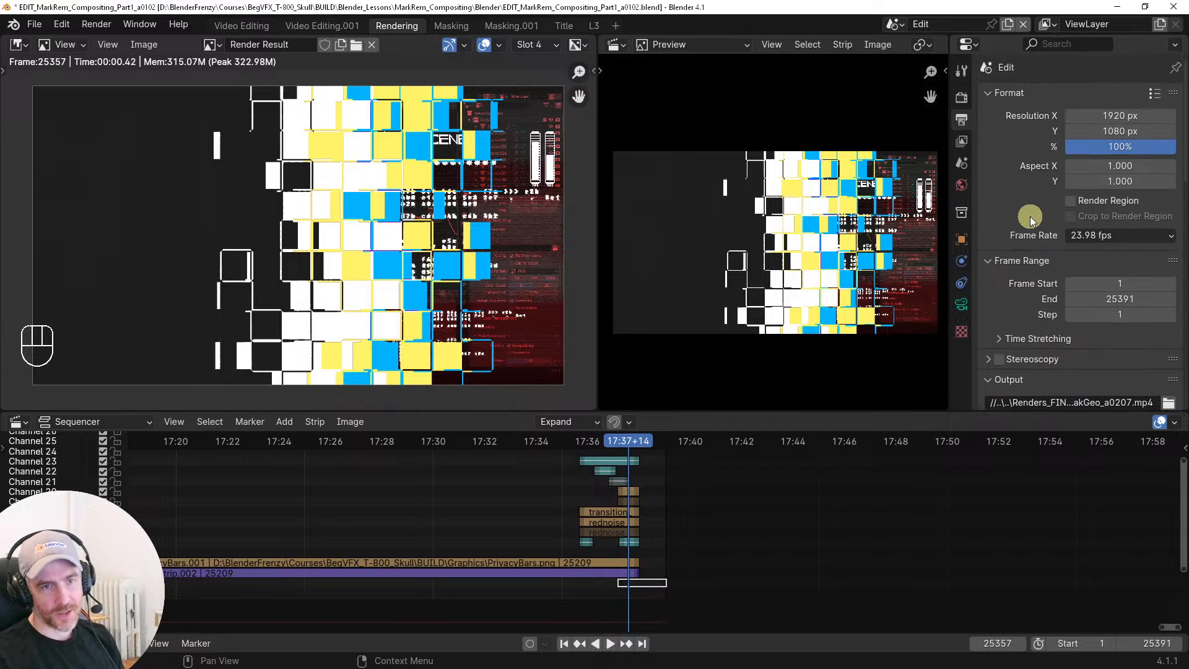
scroll(1030, 216, down, 3)
scroll(1039, 227, down, 8)
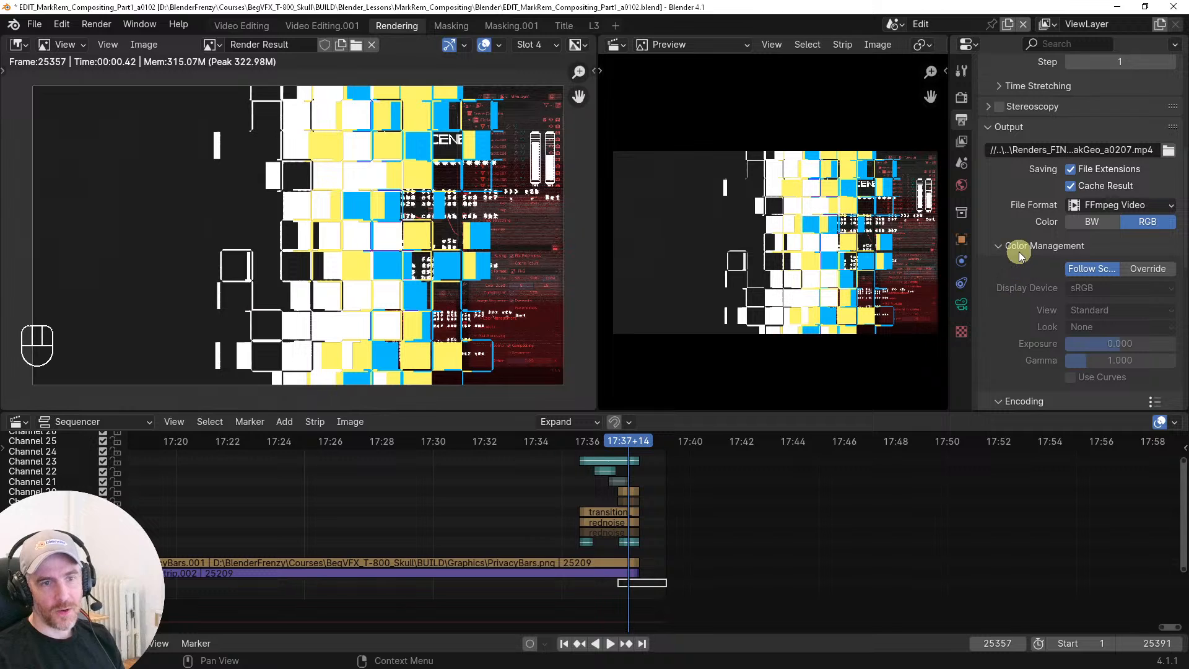
scroll(1020, 249, down, 5)
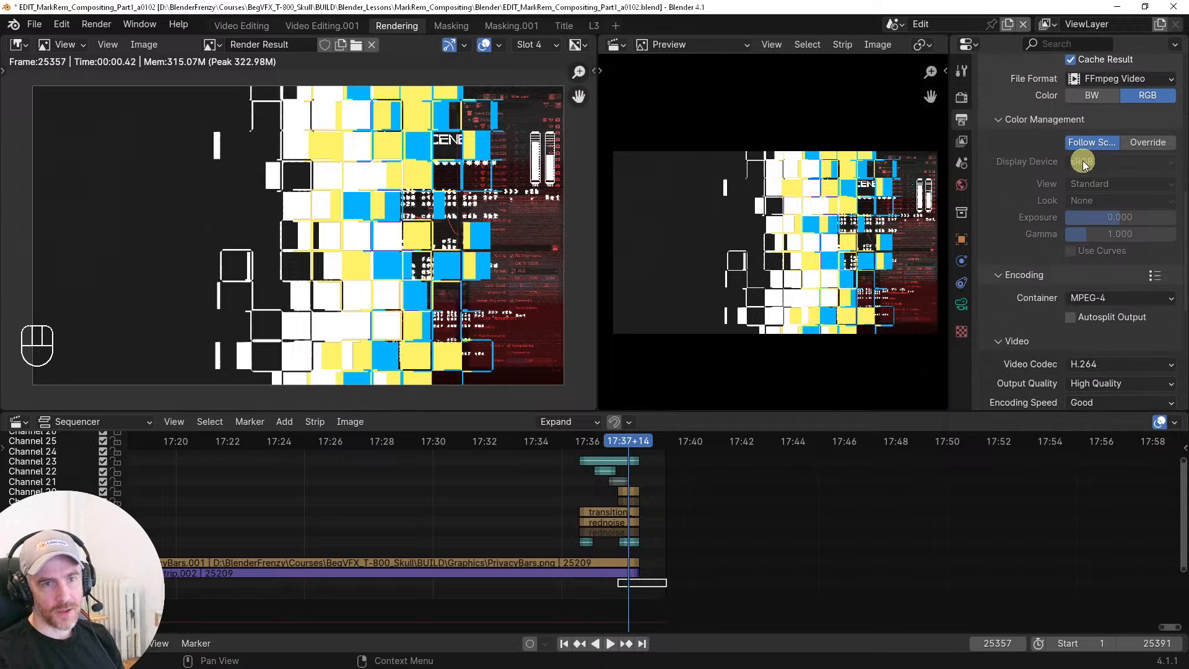
scroll(1013, 236, down, 4)
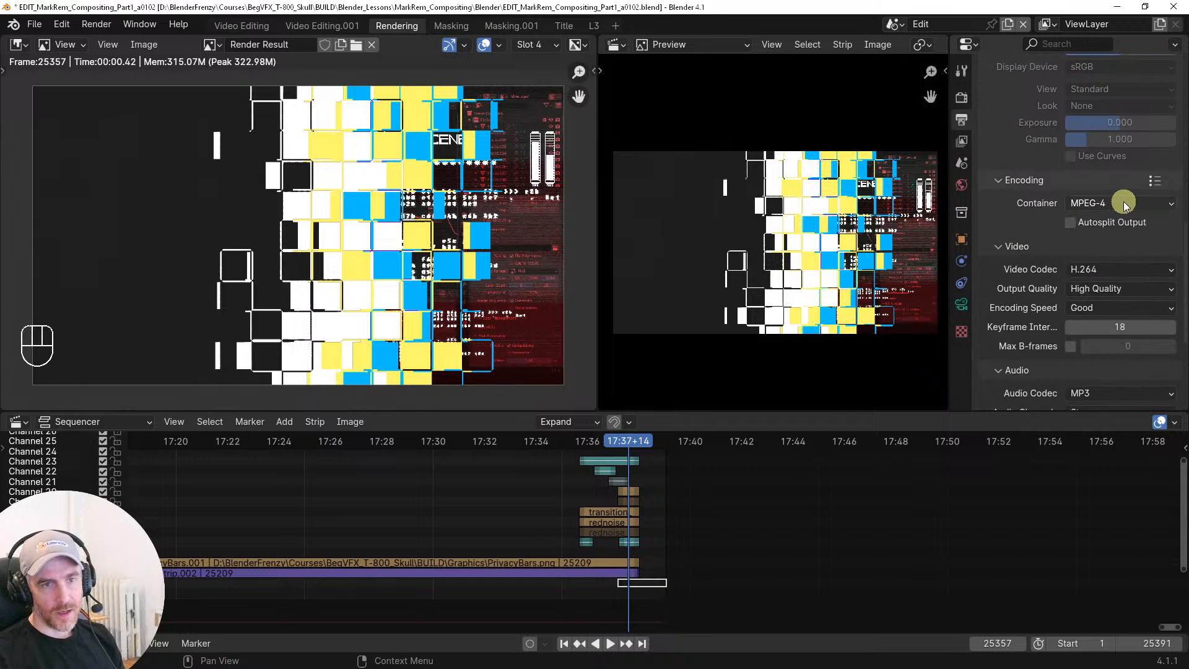
scroll(1053, 228, down, 2)
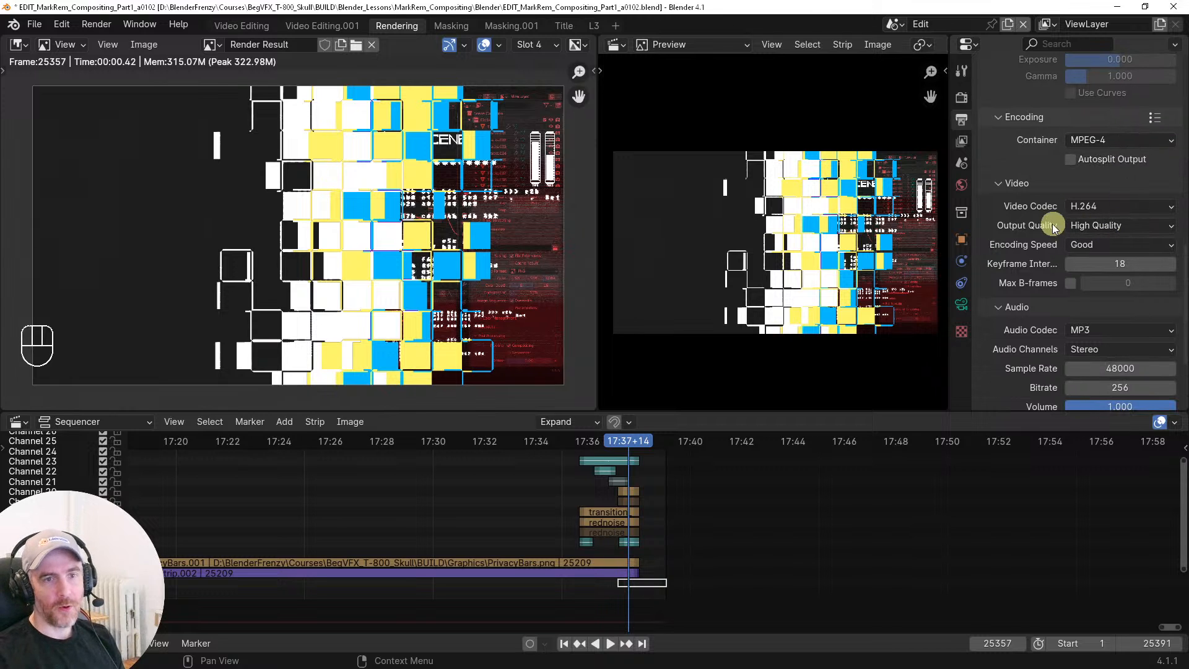
Check the output quality and audio encoding settings again, along with the frame range and output path
click(1096, 227)
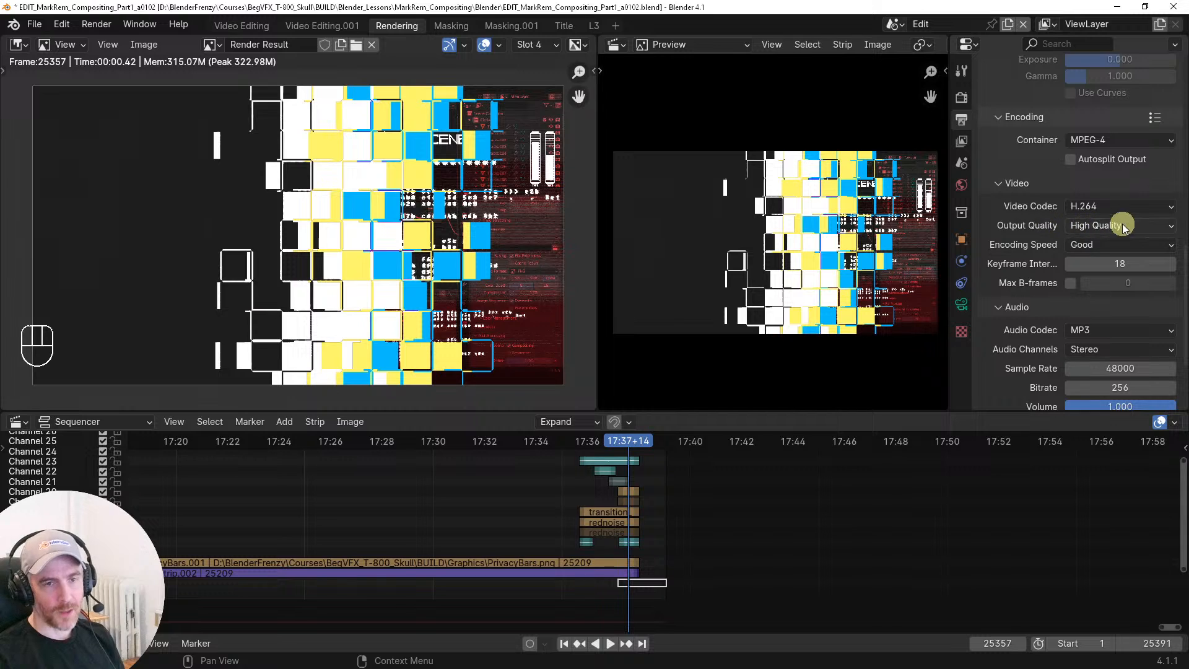
scroll(1017, 234, down, 5)
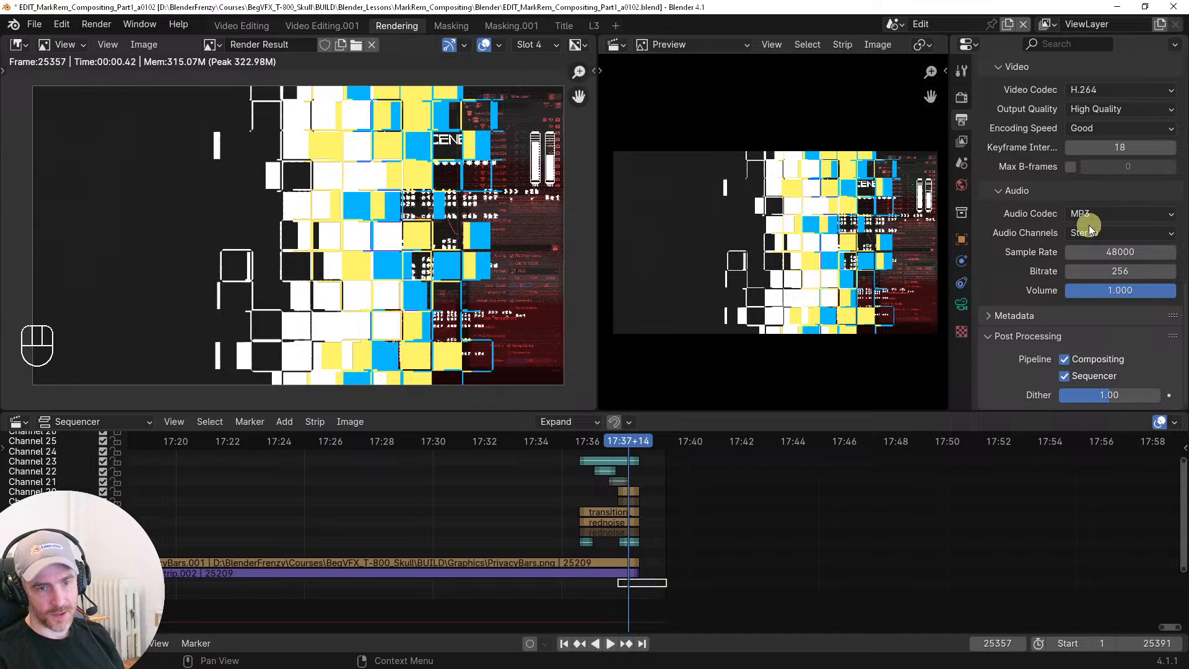
scroll(1055, 272, up, 10)
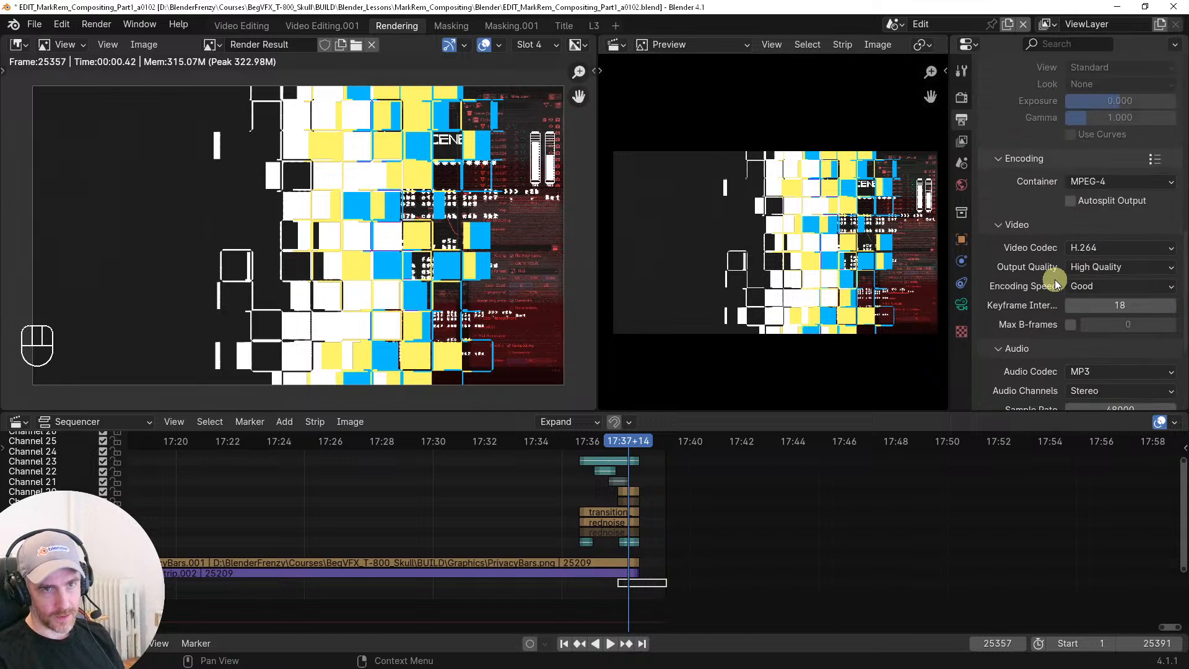
scroll(1056, 276, up, 1)
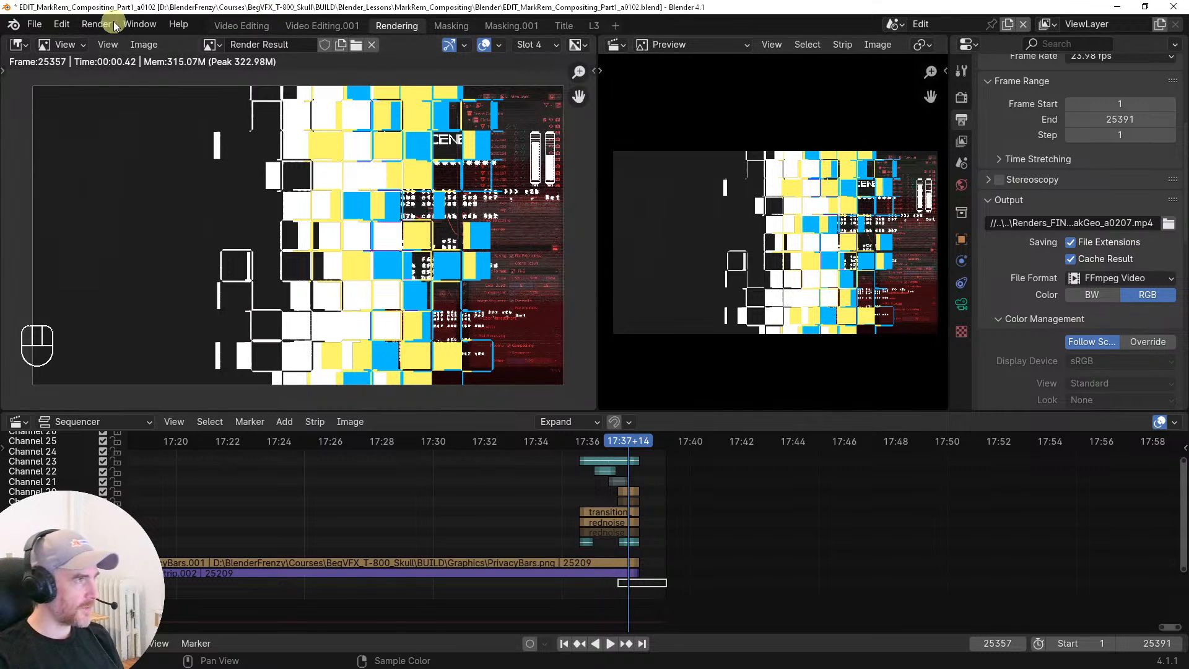
click(94, 25)
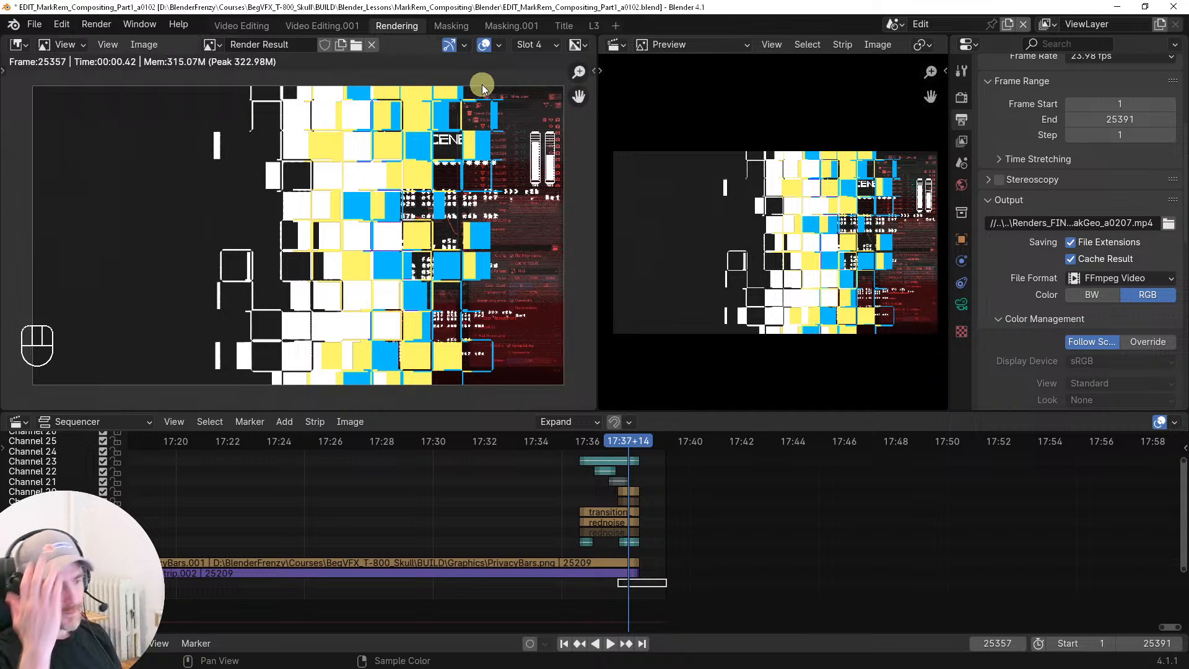
Add a timeline marker at frame 15397, in the section after the Intro to the Alpha Over Node marker
ctrl+middle_drag(716, 543, 678, 482)
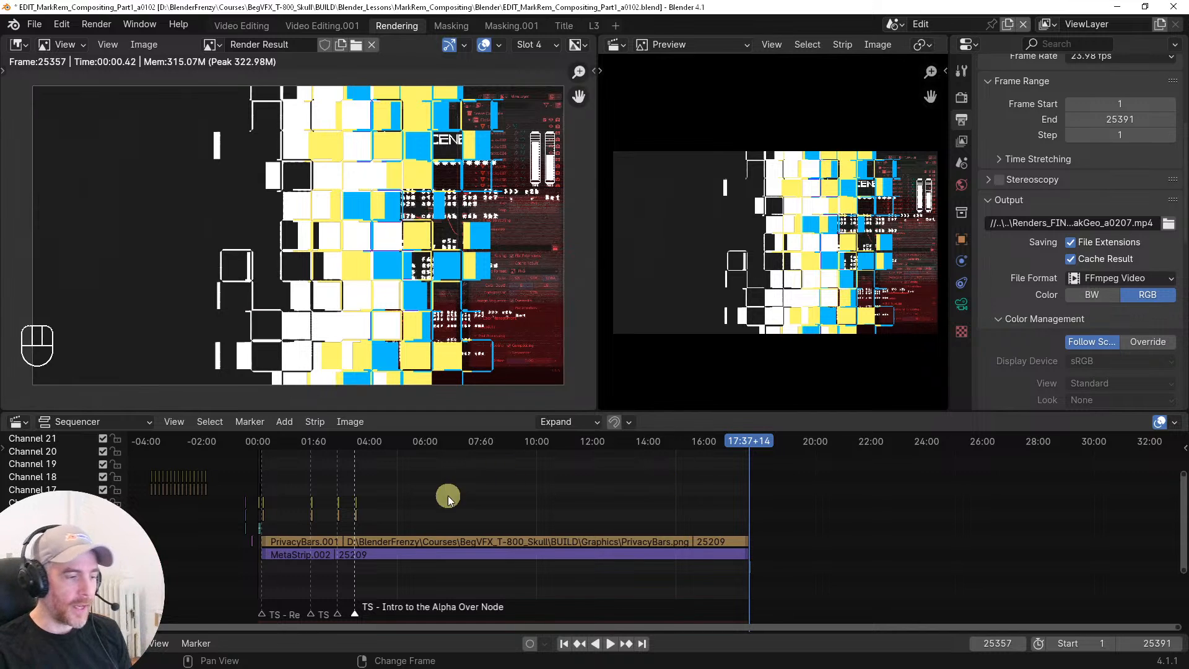
click(556, 489)
key(m)
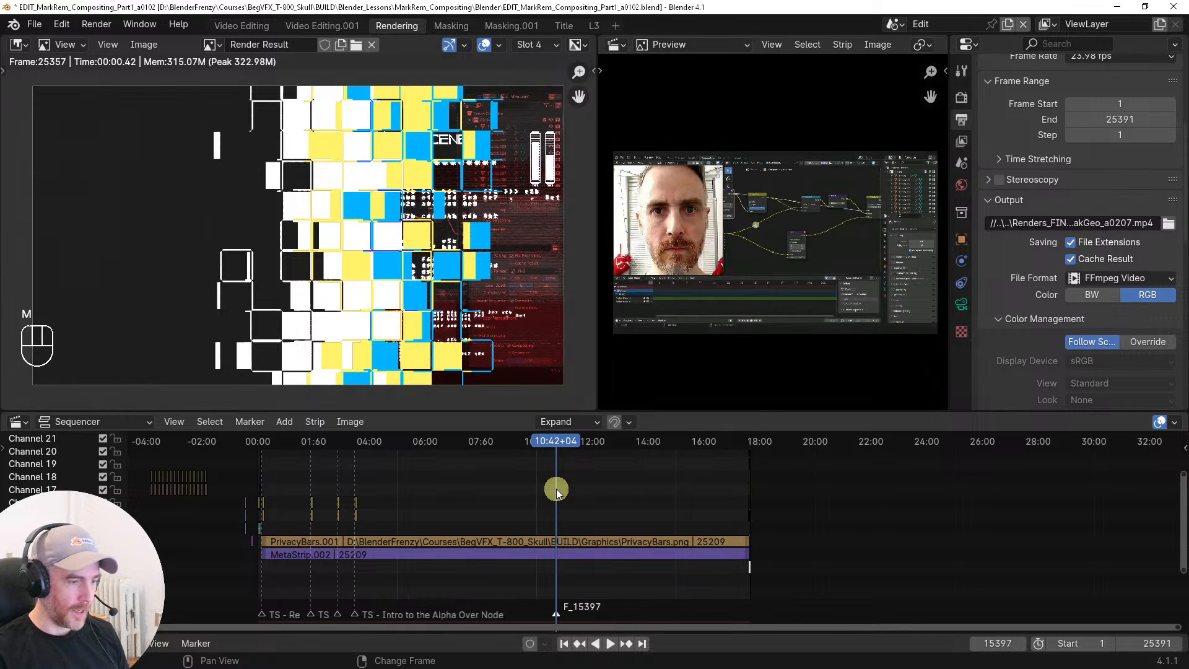
Rename the marker at frame 15397 as "RR - Show method 2 here"
key(ctrl+m)
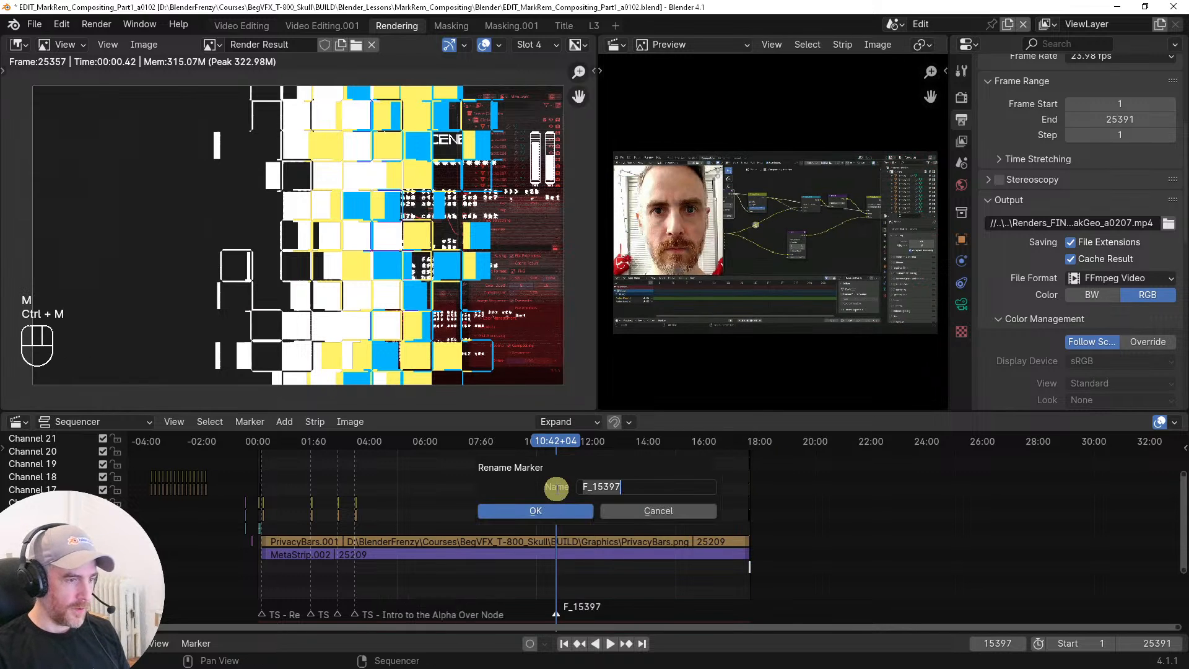
text(R)
key(BackSpace)
key(BackSpace)
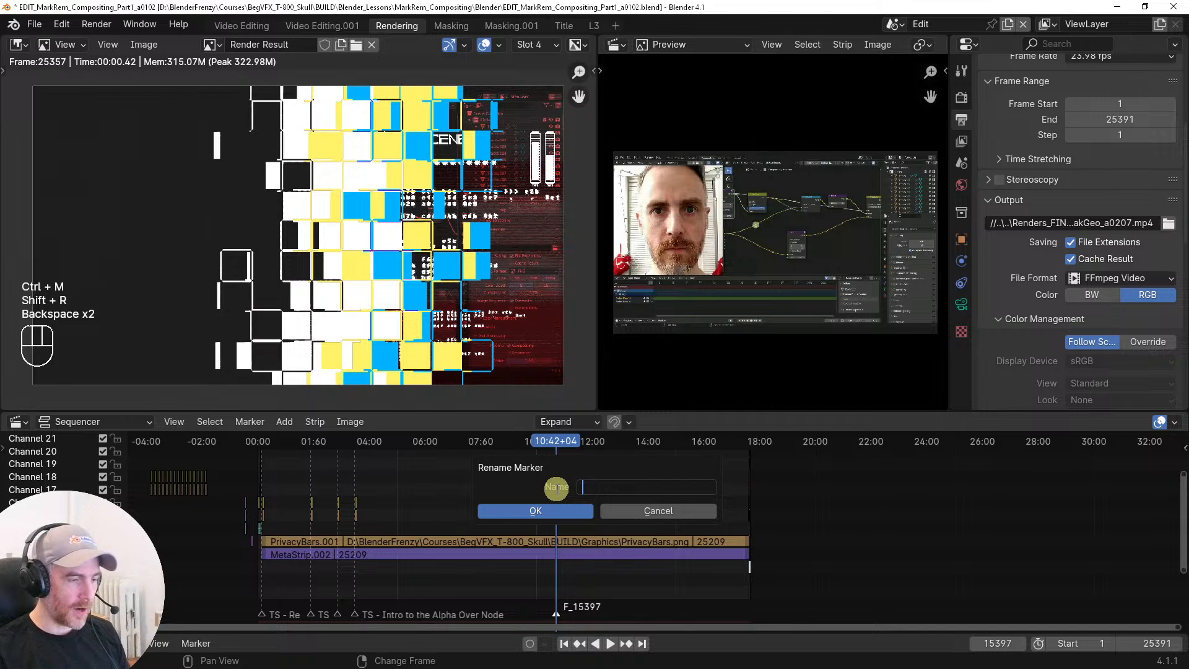
text(RR -)
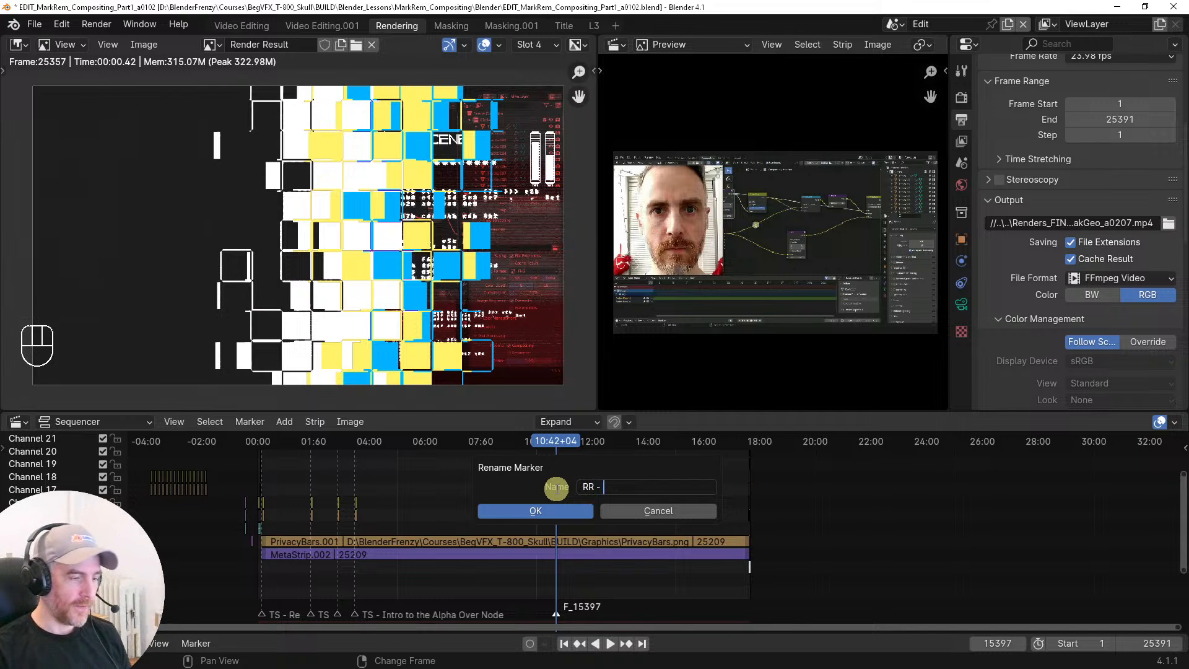
text(F)
key(BackSpace)
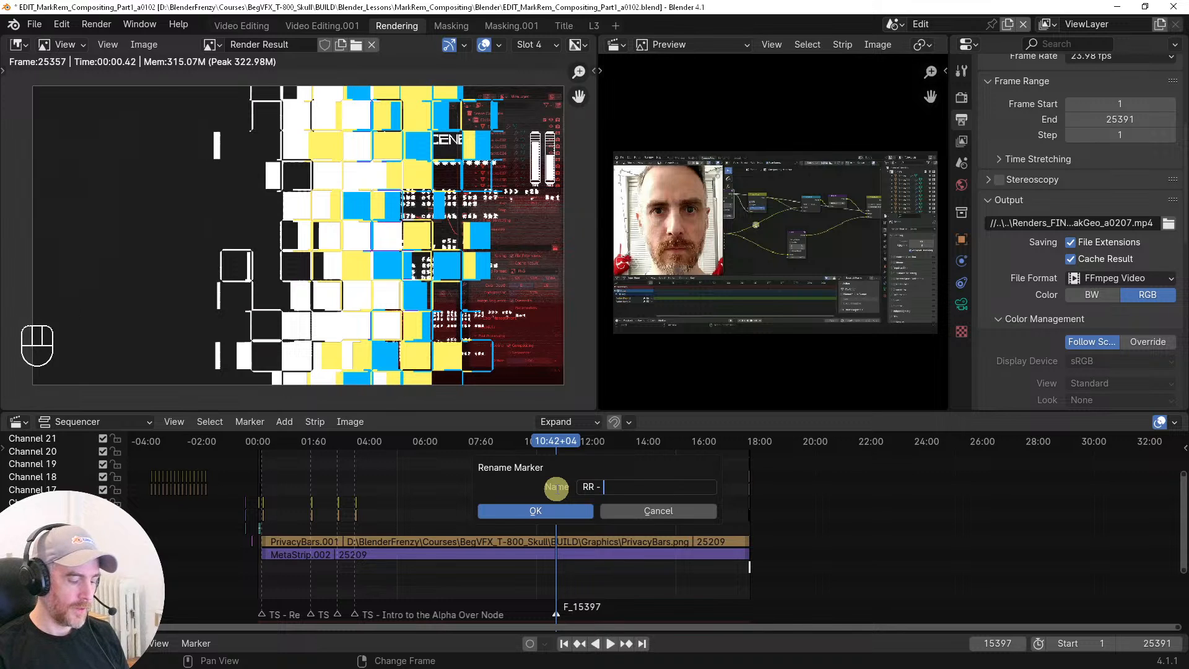
text(Show)
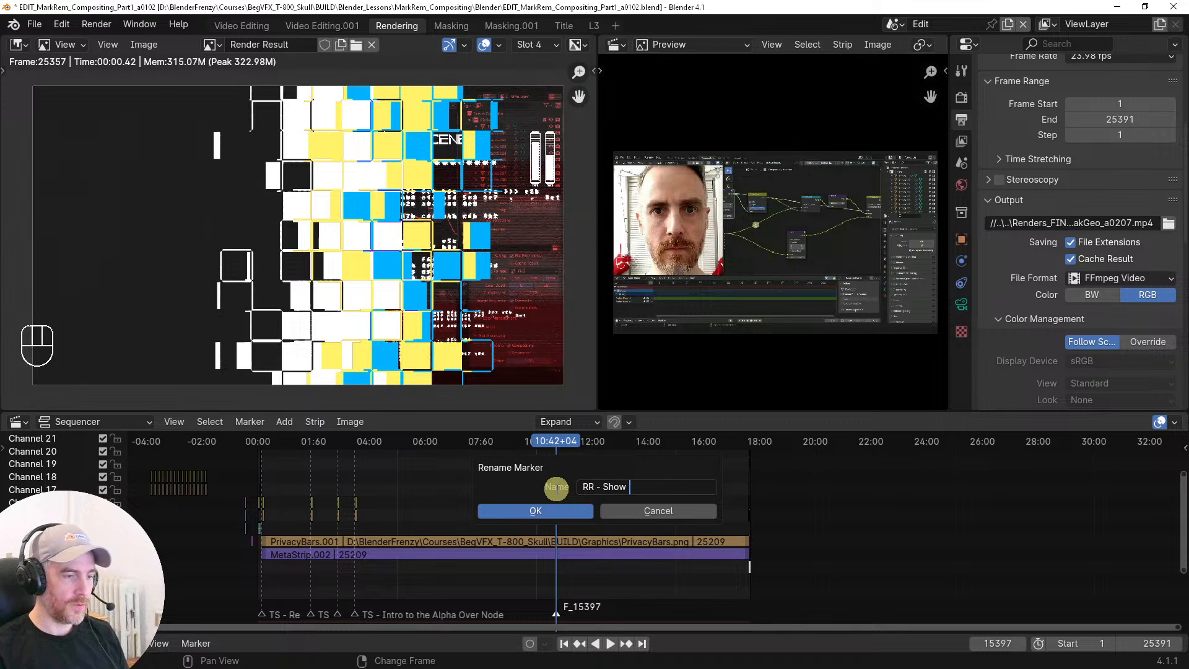
text( meth)
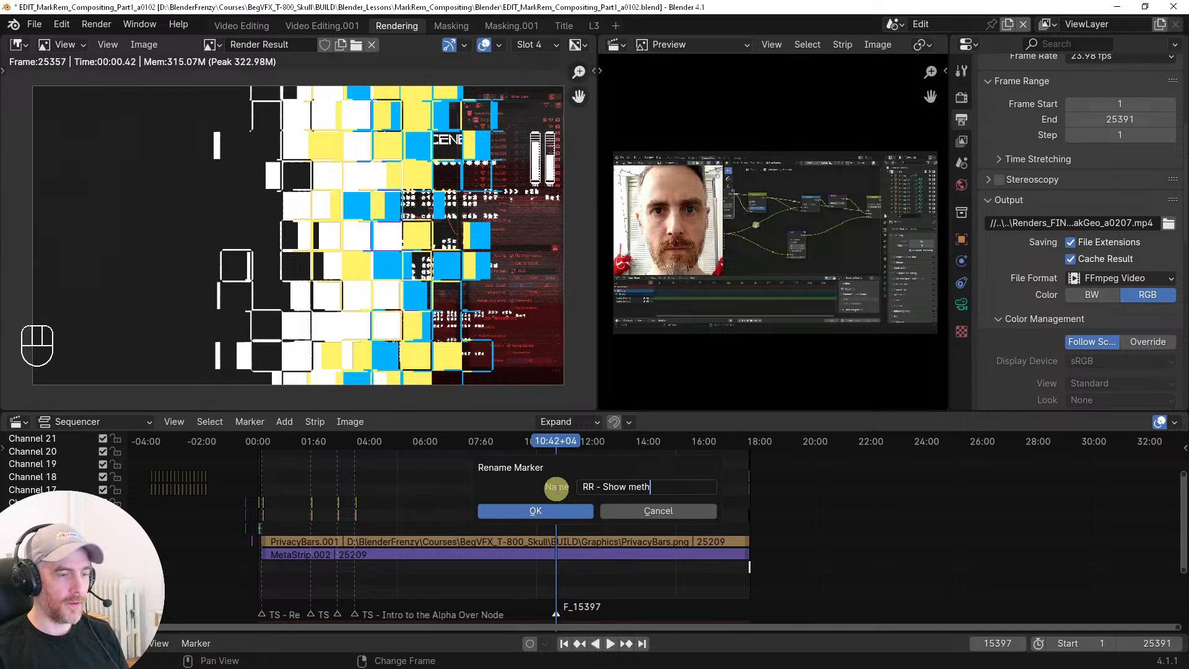
text(od 2 here)
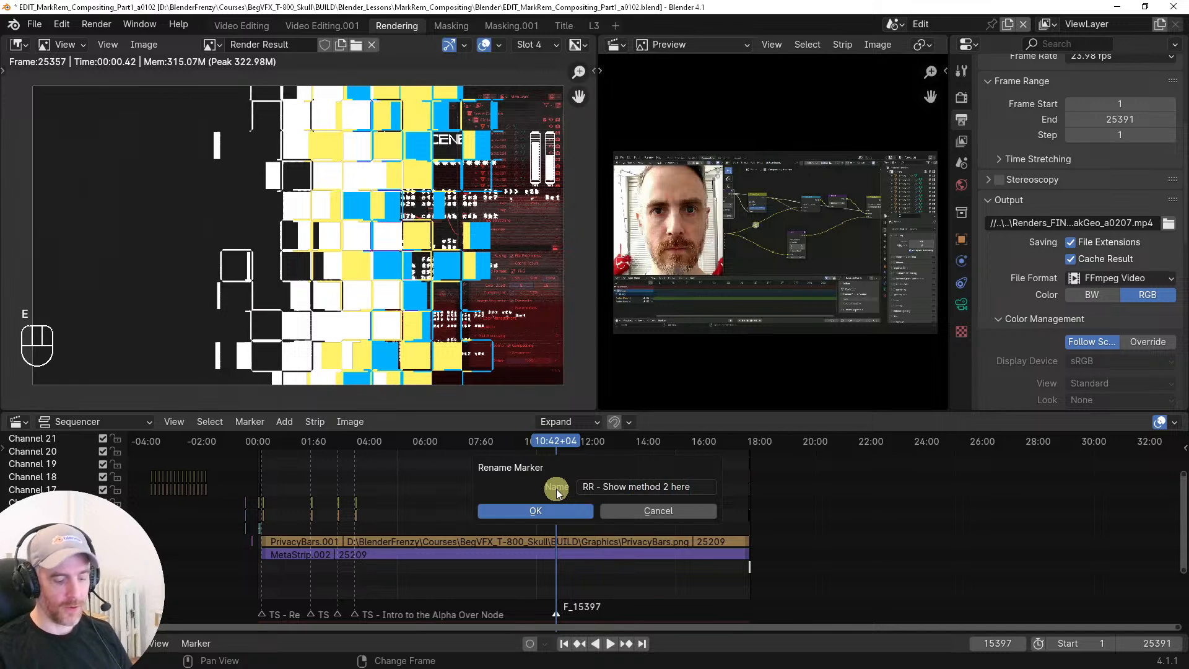
key(Return)
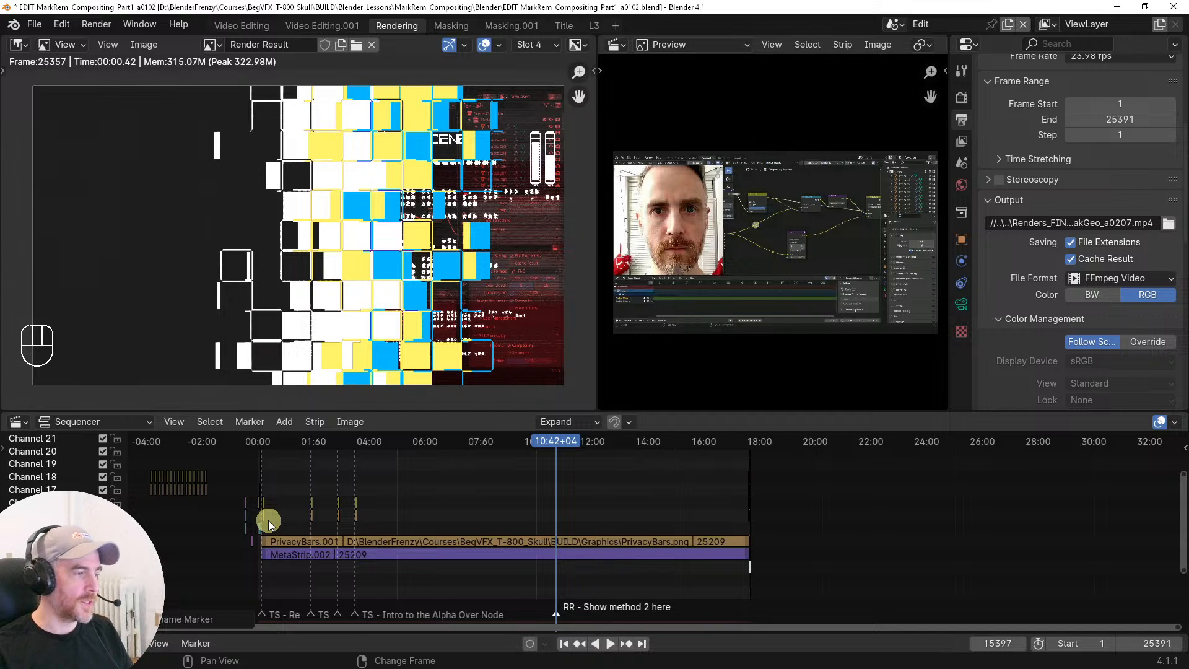
Select the short strips parked before the start of the timeline in channels 17 and 18
scroll(269, 520, up, 6)
middle_drag(169, 523, 785, 524)
scroll(780, 523, up, 4)
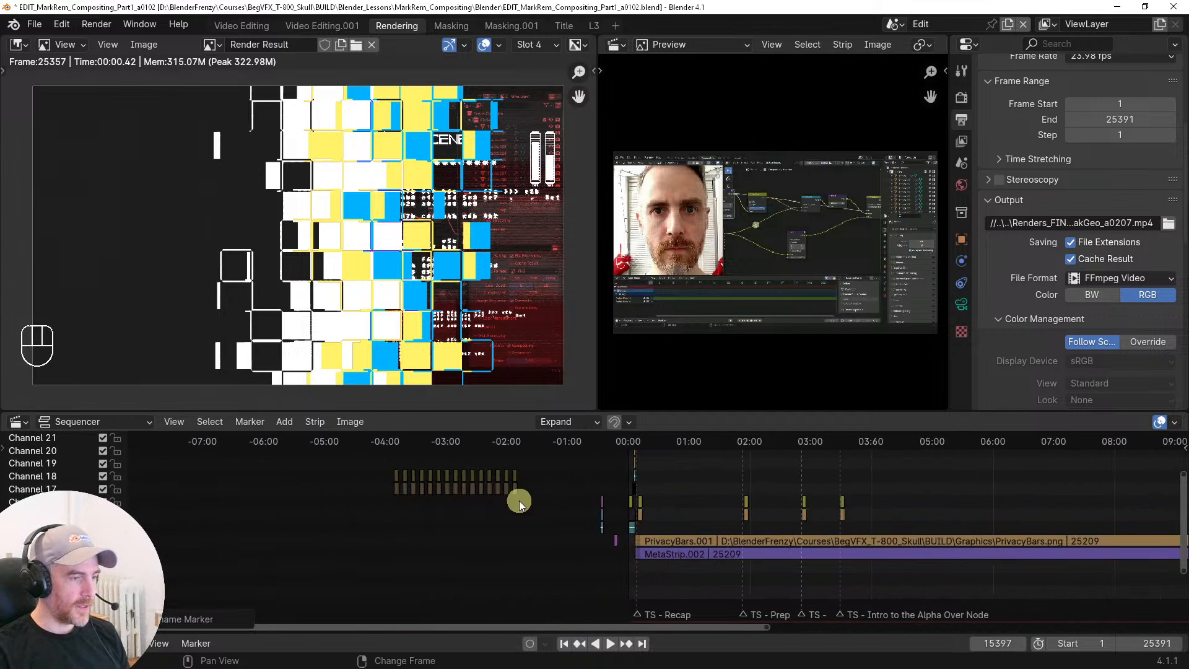
drag(369, 463, 585, 505)
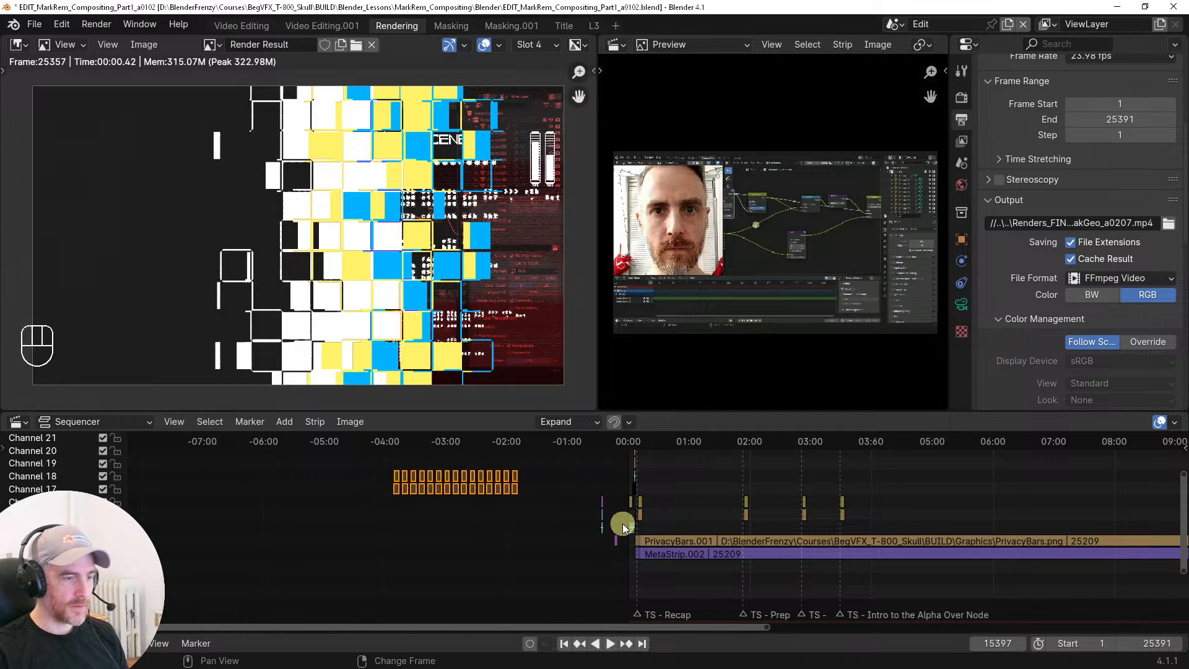
middle_drag(562, 521, 518, 534)
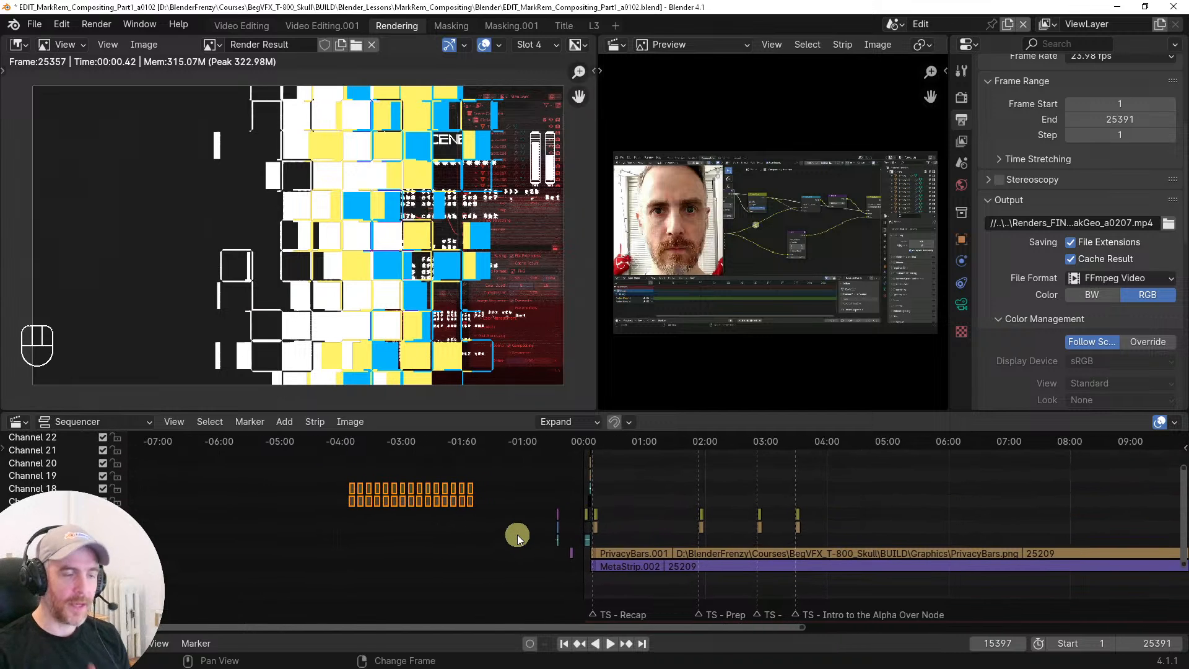
middle_drag(517, 533, 486, 551)
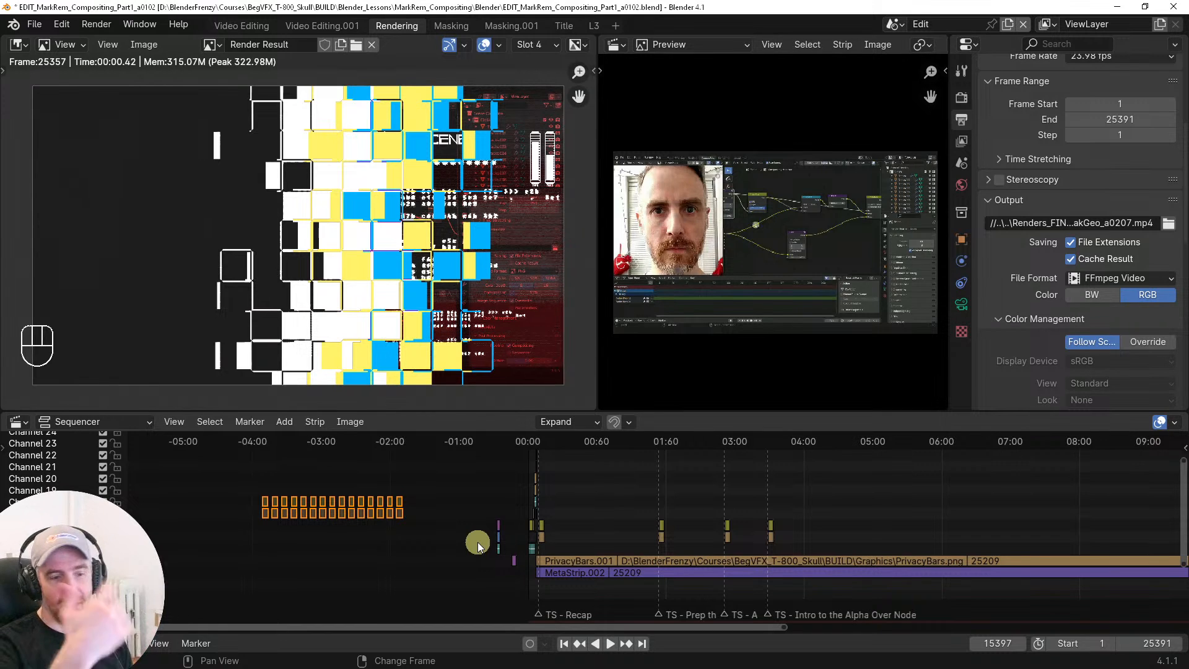
ctrl+middle_drag(490, 486, 650, 494)
middle_drag(733, 499, 573, 483)
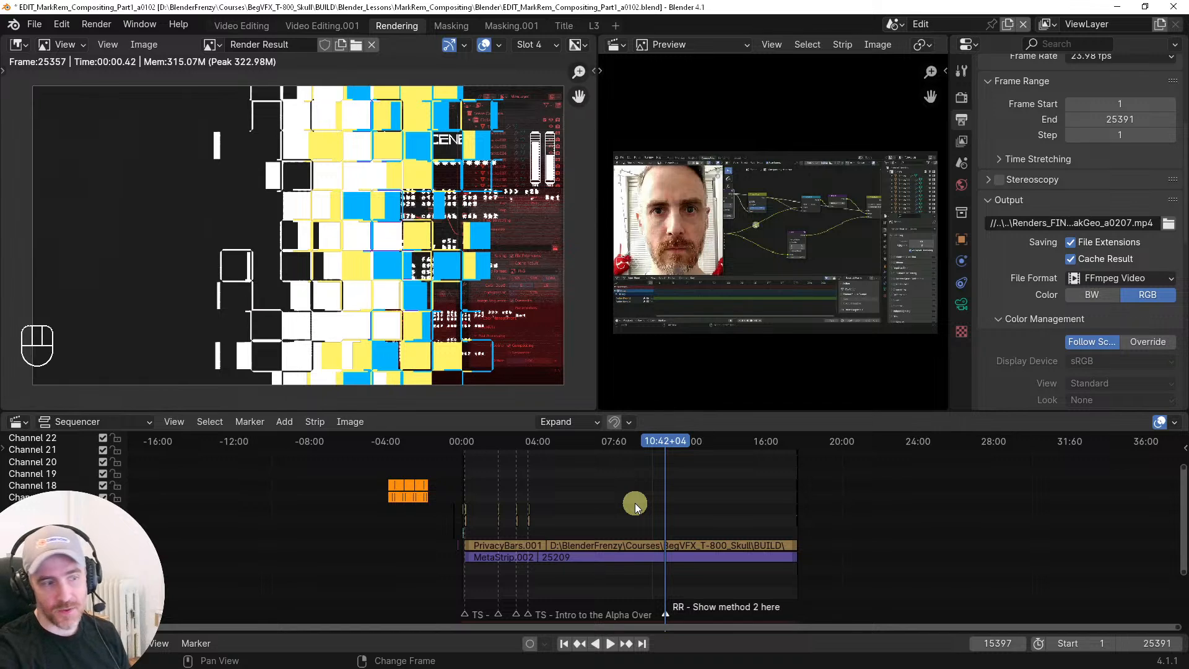
ctrl+middle_drag(635, 503, 623, 578)
click(618, 571)
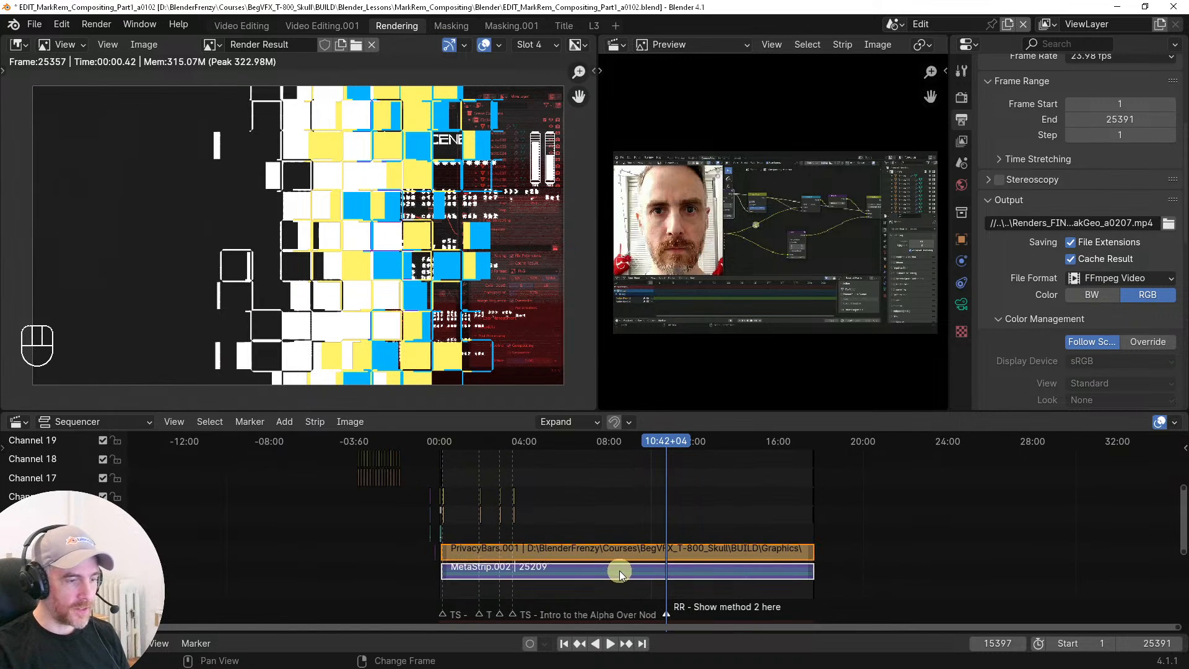
key(g)
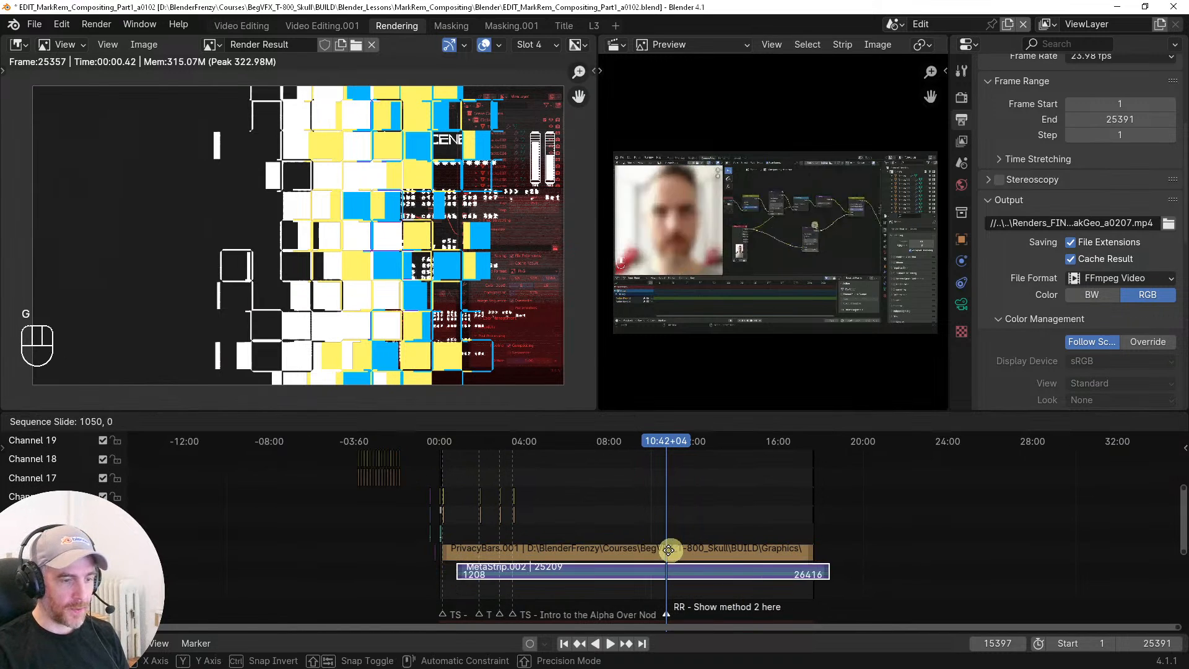
right_click(662, 553)
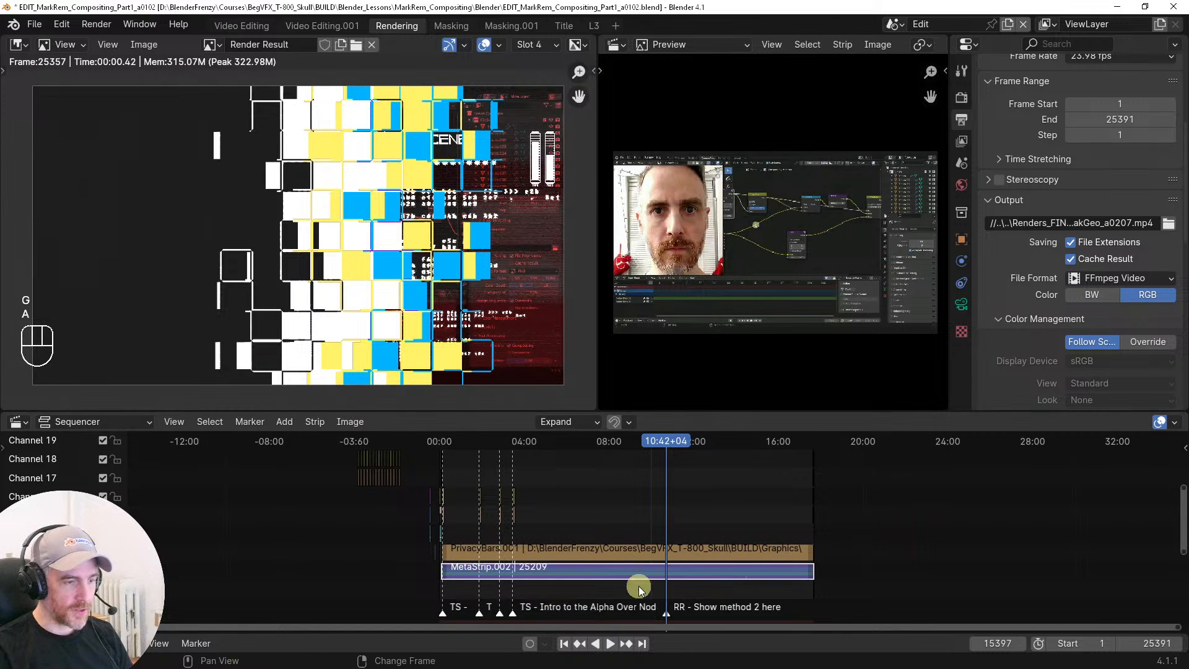
Select the long MetaStrip.002 and PrivacyBars.001 strips together with the closing transition strips at the end of the edit
ctrl+middle_drag(769, 507, 551, 537)
ctrl+middle_drag(551, 538, 641, 546)
drag(745, 495, 821, 593)
ctrl+middle_drag(811, 575, 546, 505)
Set the start frame of the scene's frame range to 720
click(1074, 642)
text(3)
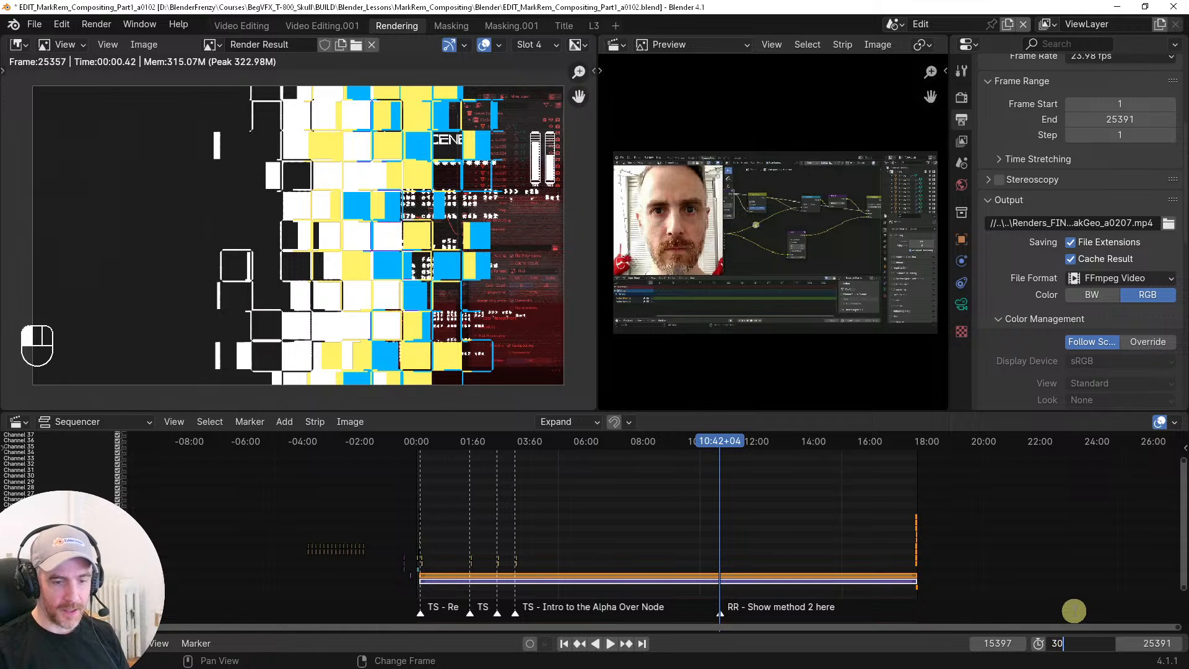
key(BackSpace)
text(720)
key(Return)
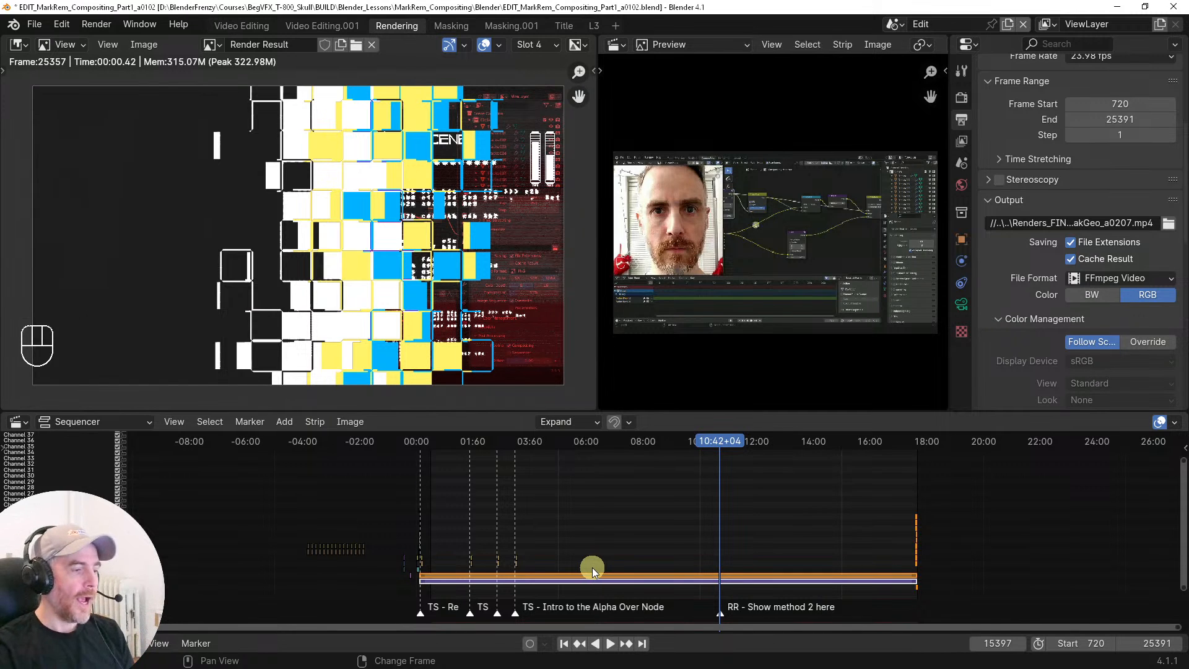
scroll(447, 561, up, 1)
middle_drag(471, 543, 551, 520)
scroll(551, 520, up, 3)
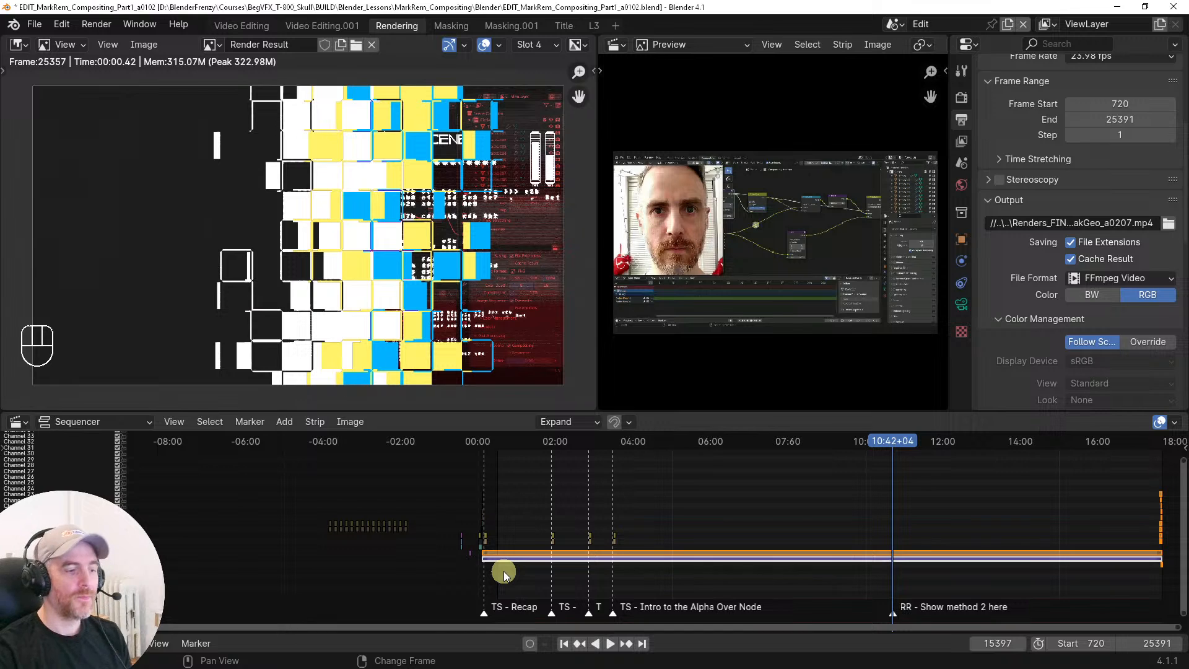
ctrl+scroll(665, 563, right, 5)
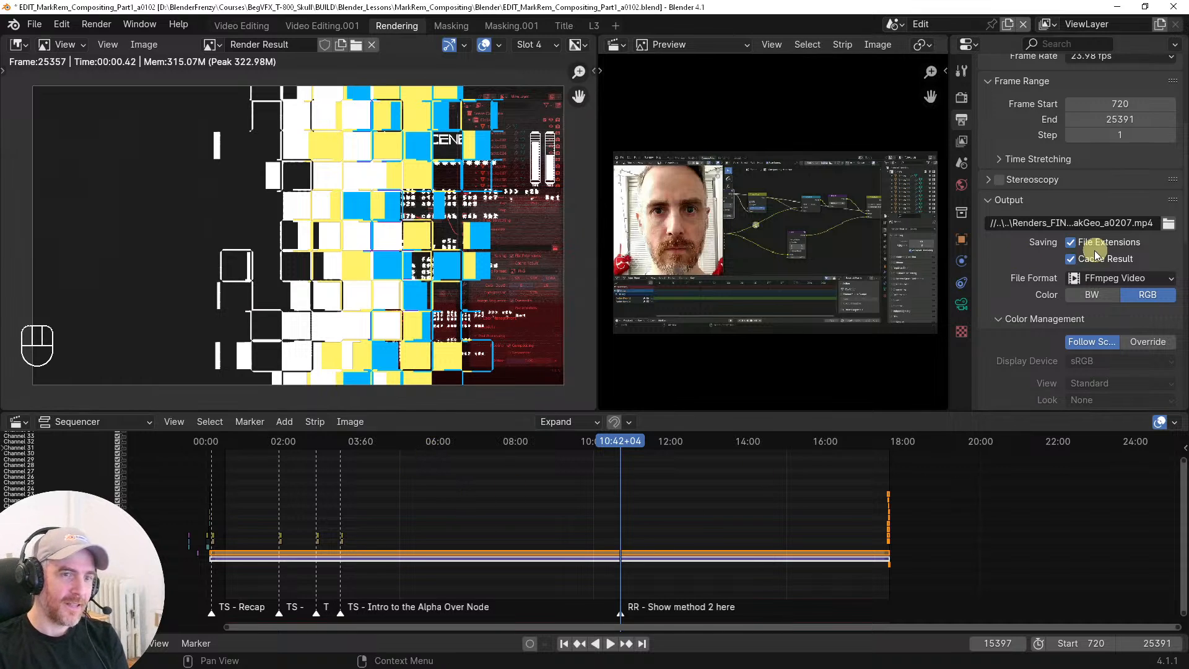
scroll(1087, 254, up, 6)
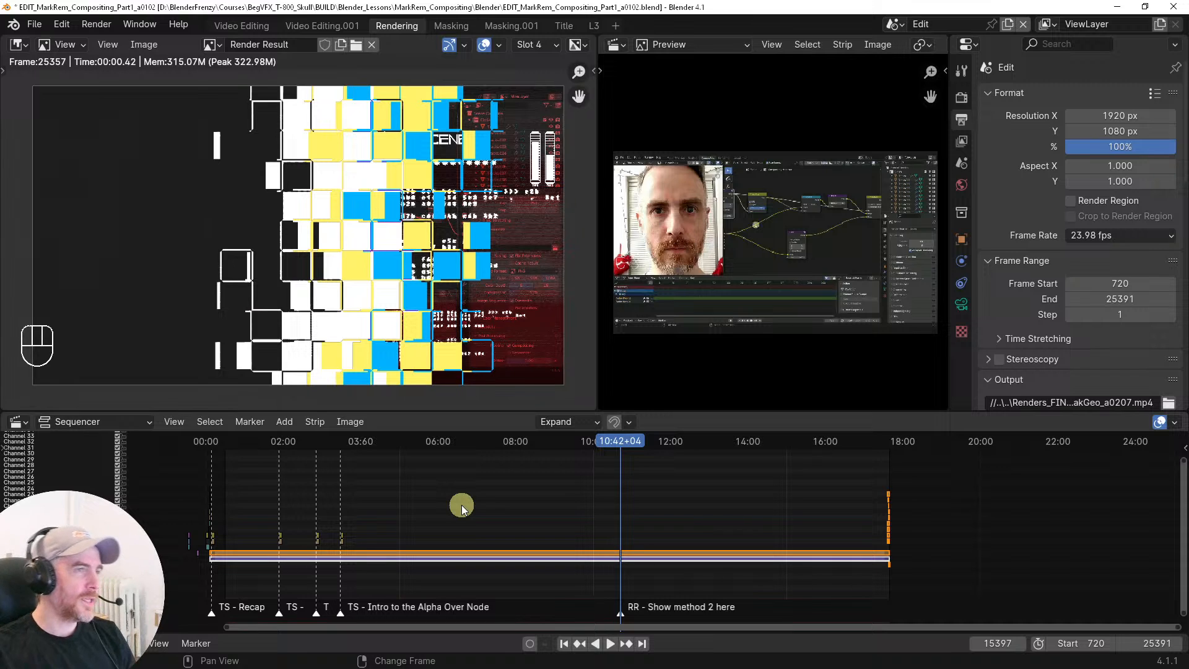
Switch to the L3 workspace and enlarge the node editor to show the L3_Test_06 geometry node tree
click(593, 26)
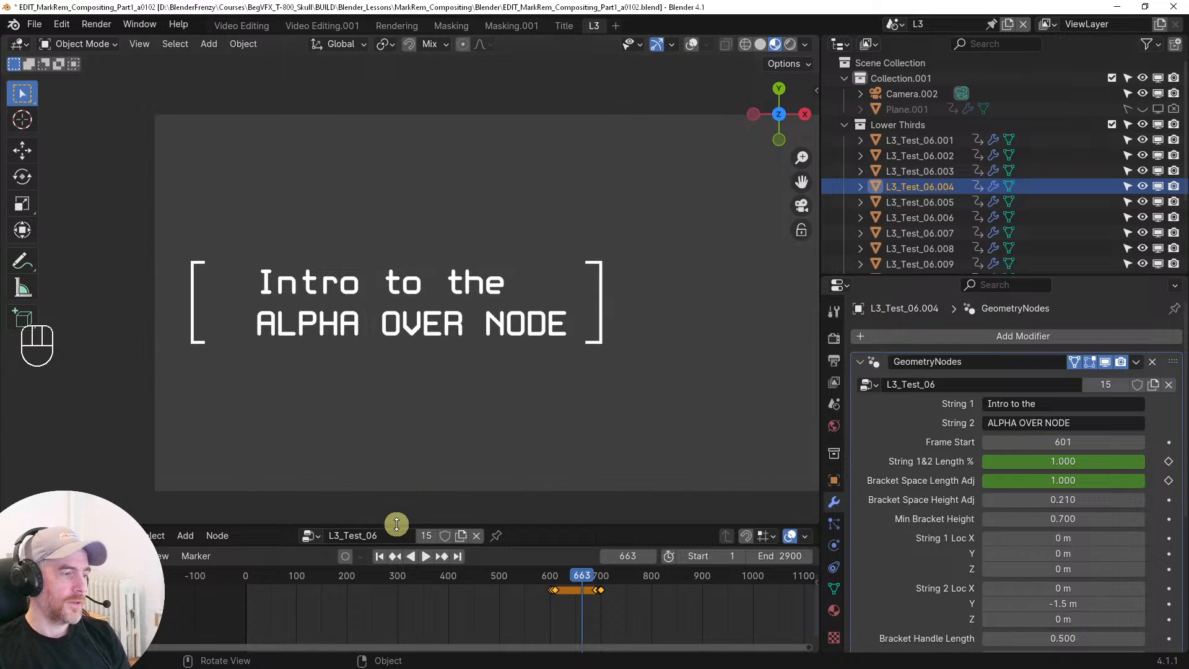
drag(413, 350, 414, 319)
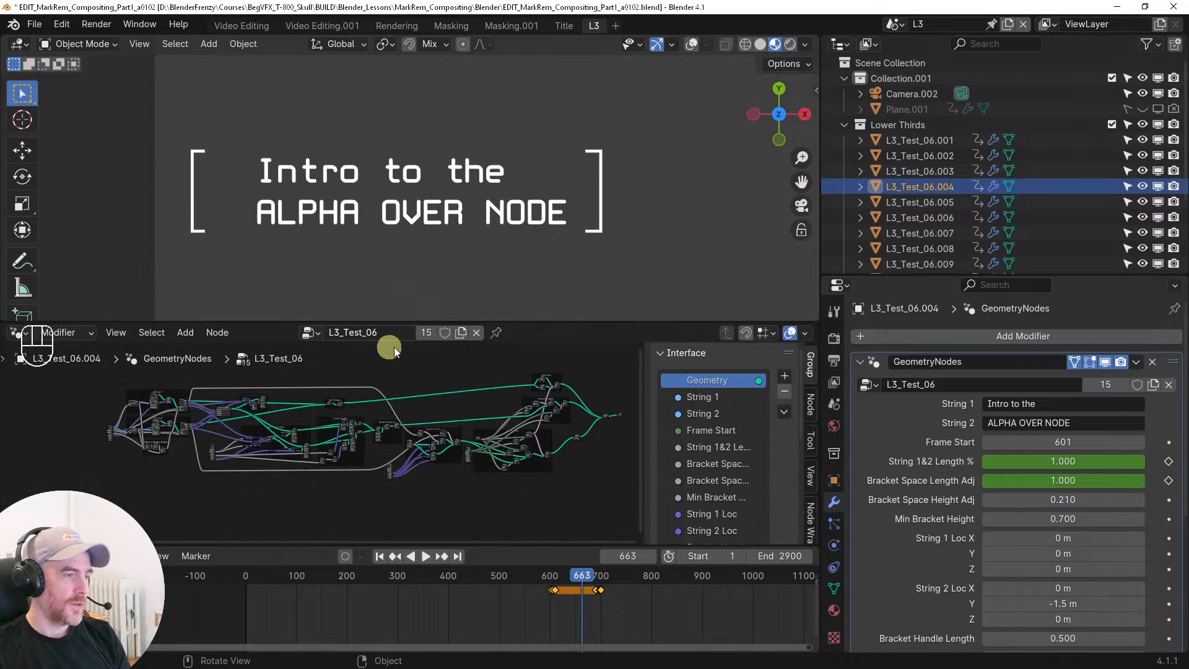
scroll(247, 434, up, 6)
scroll(278, 410, down, 3)
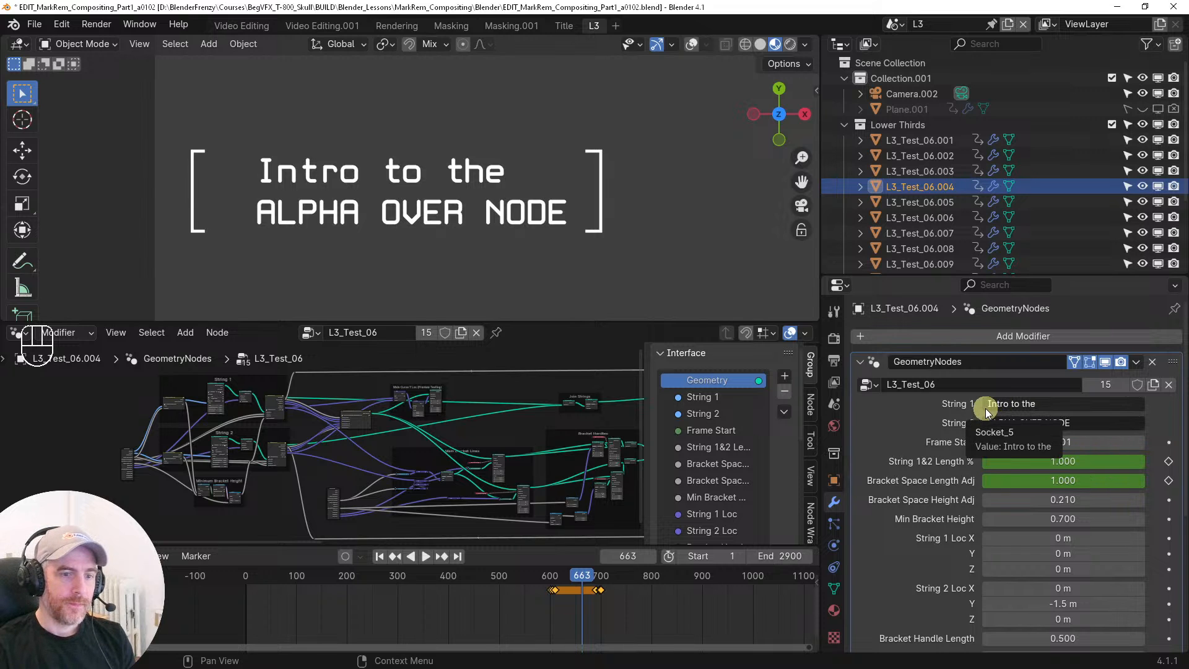
Examine the lower third's modifier inputs and its node tree, from the string and bracket groups through to the output
scroll(987, 492, down, 6)
scroll(987, 494, up, 6)
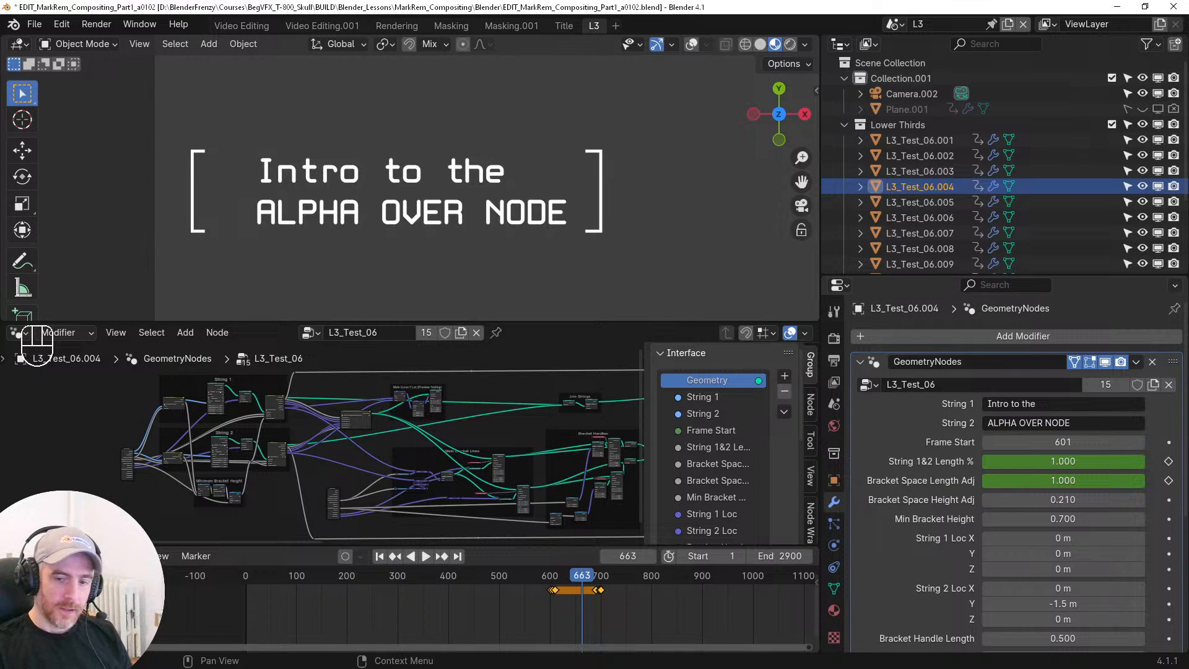
scroll(255, 435, up, 7)
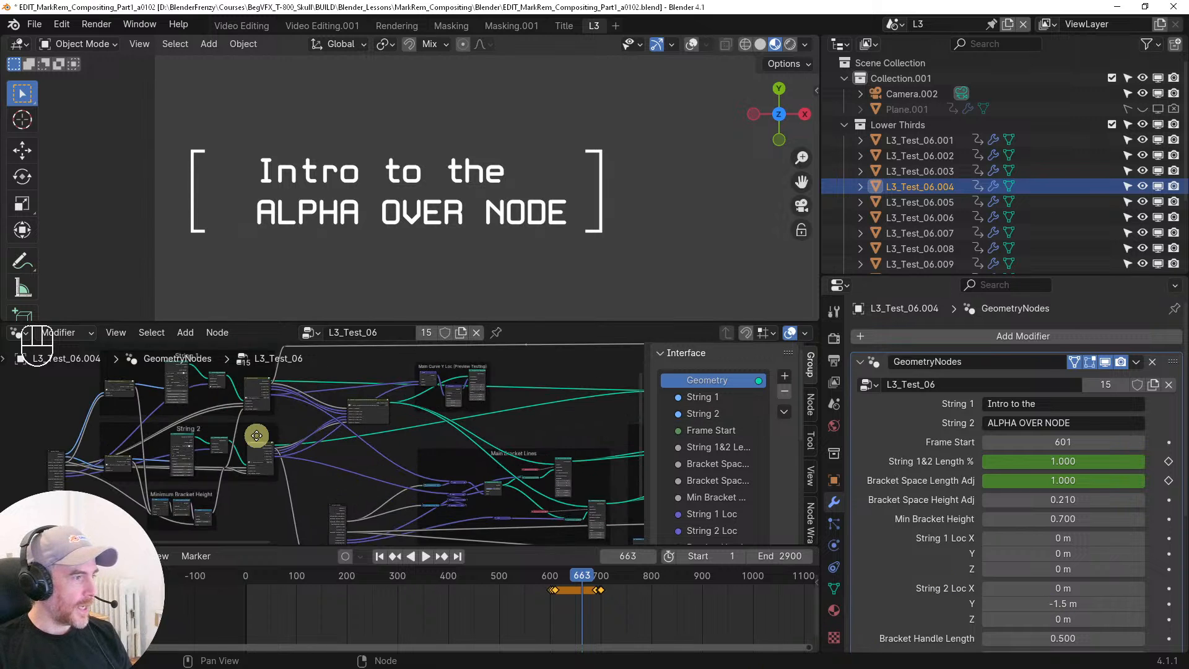
middle_drag(388, 451, 219, 513)
scroll(488, 425, down, 3)
scroll(470, 459, down, 2)
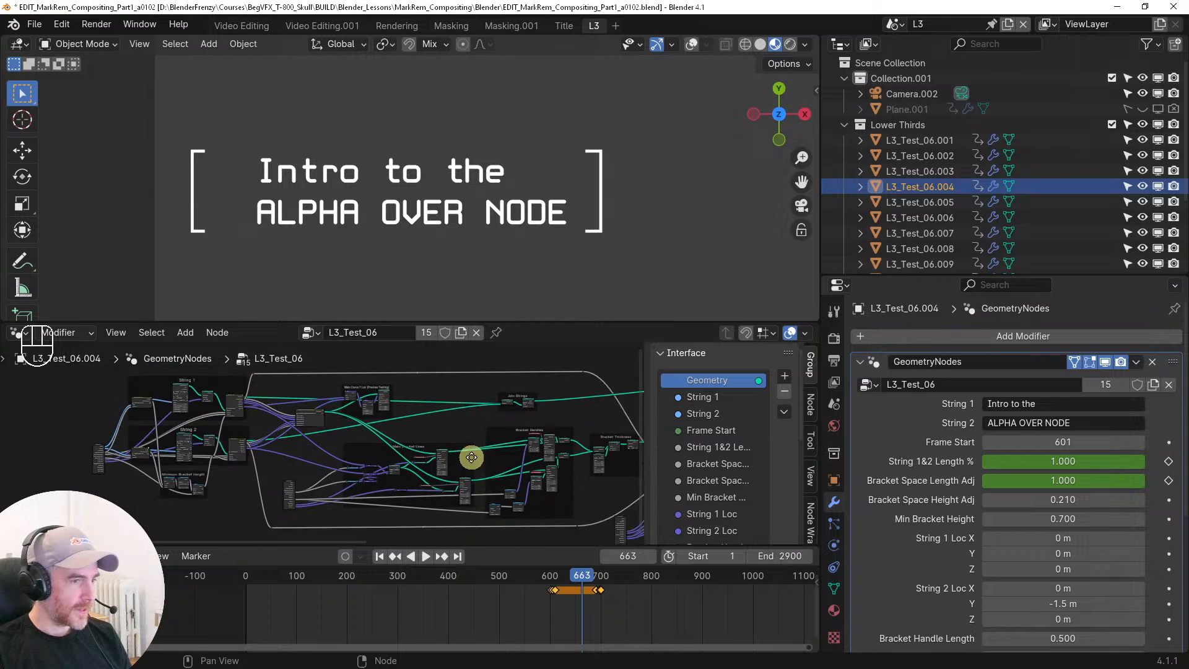
middle_drag(470, 459, 337, 429)
middle_drag(563, 474, 393, 425)
middle_drag(528, 414, 368, 453)
scroll(462, 419, down, 3)
middle_drag(462, 420, 504, 480)
scroll(438, 466, up, 5)
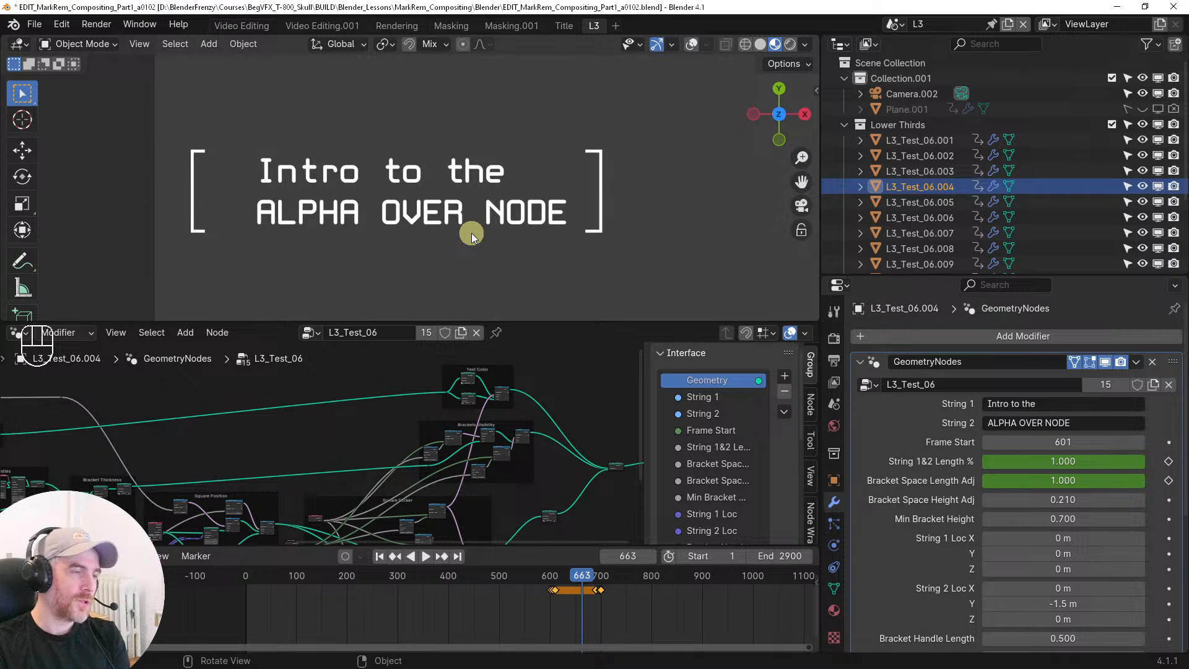
Turn on the viewport overlays for an angled view of the lower-third title and bring the whole L3_Test_06 node tree into view
middle_drag(470, 234, 481, 96)
click(692, 44)
middle_drag(575, 121, 594, 236)
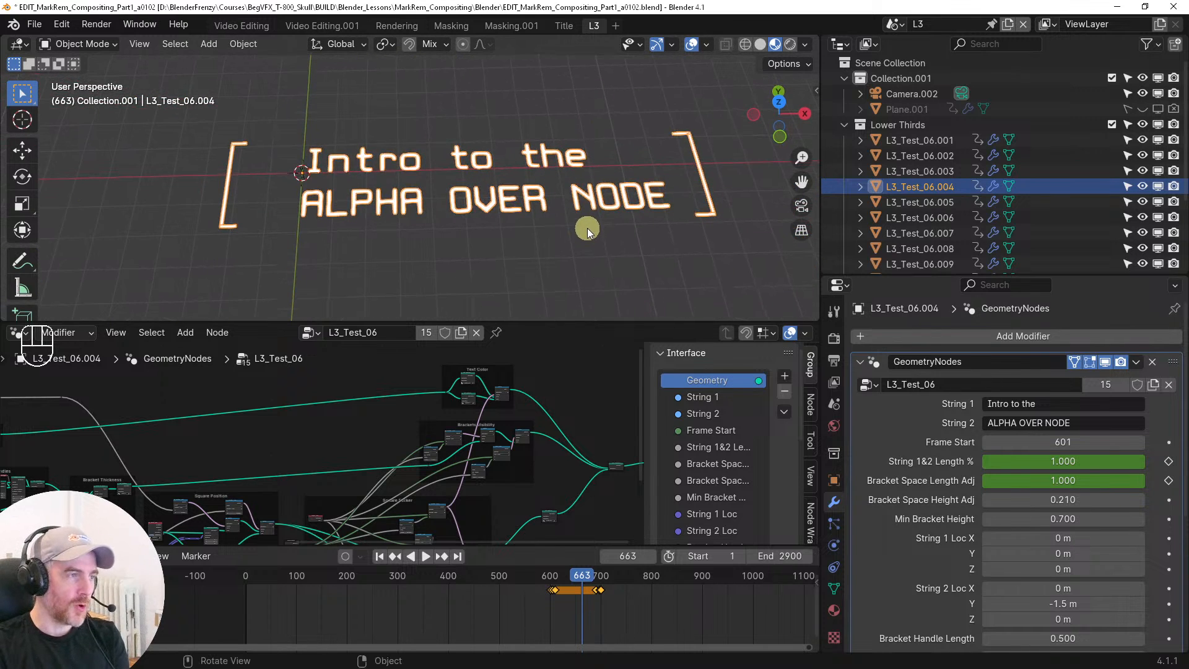
middle_drag(579, 193, 581, 208)
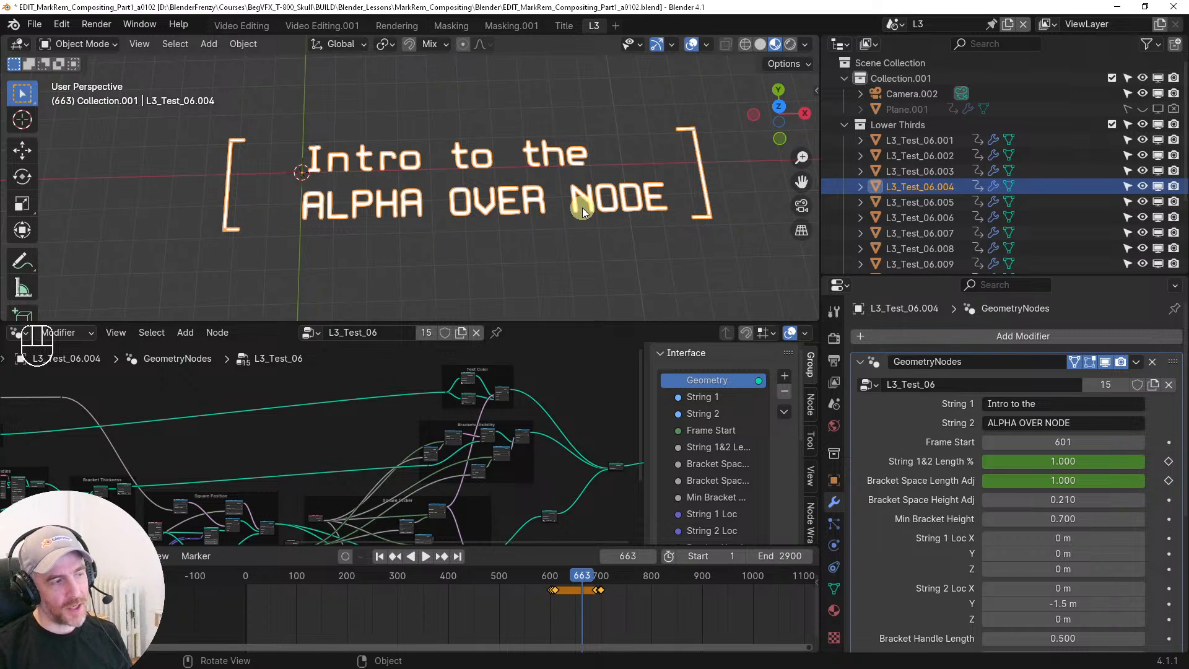
scroll(175, 451, down, 9)
middle_drag(238, 433, 383, 404)
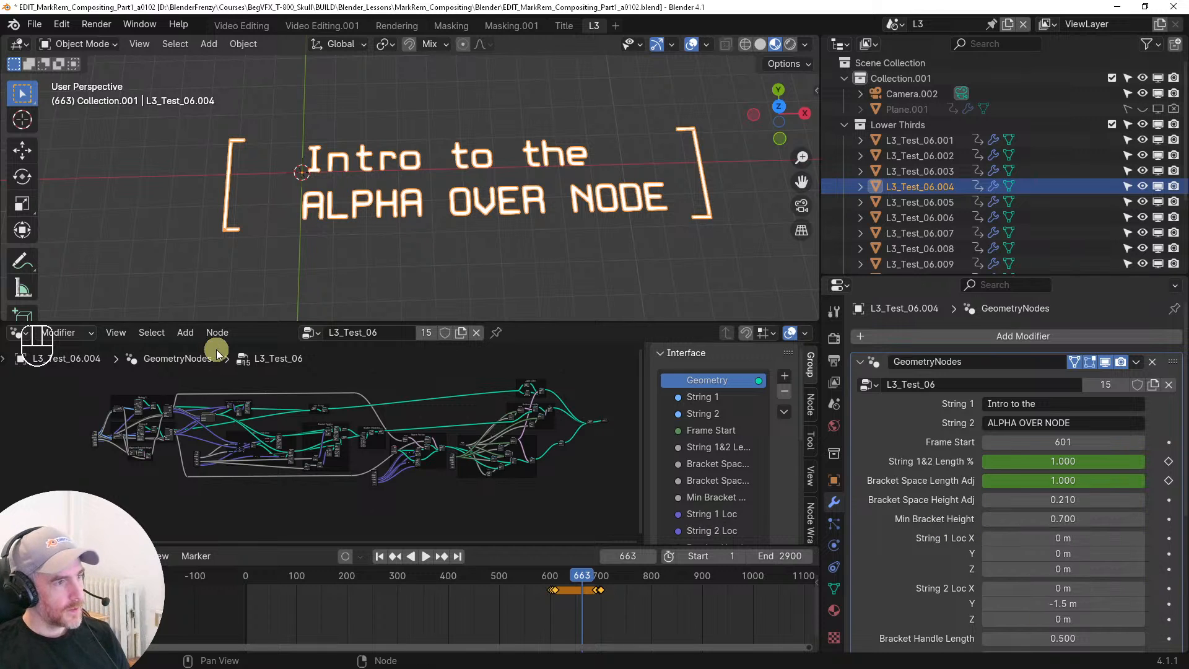
mouse_move(459, 258)
middle_down()
mouse_move(458, 270)
mouse_move(497, 292)
mouse_move(483, 271)
mouse_move(500, 291)
mouse_move(493, 249)
mouse_move(477, 258)
middle_up()
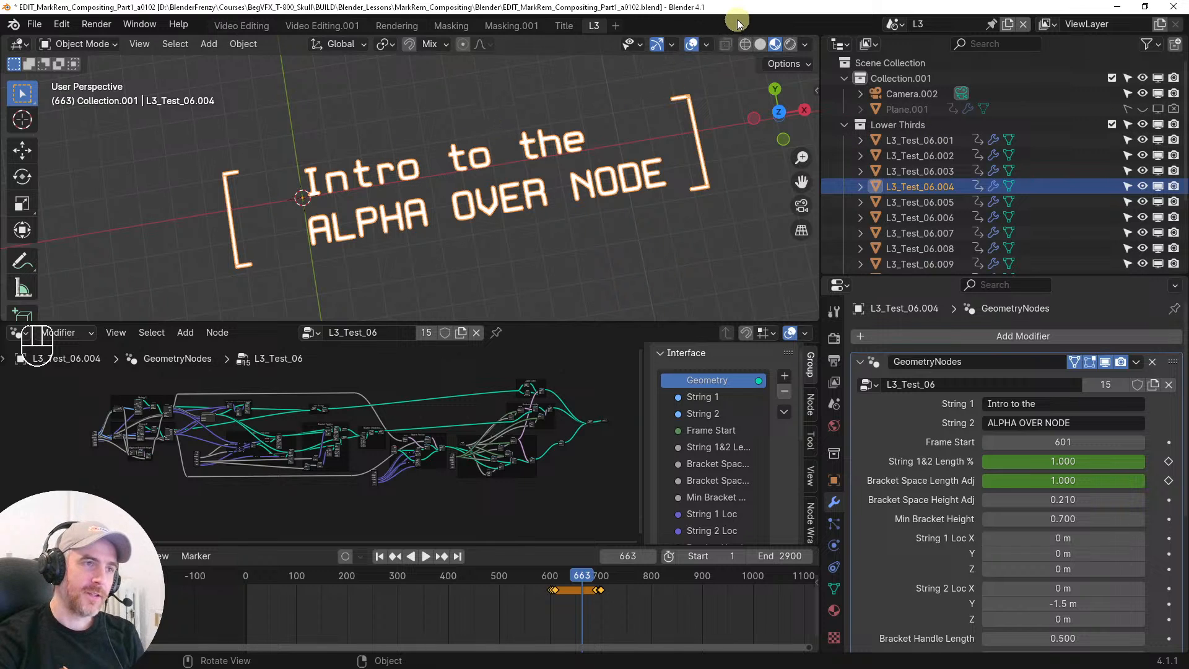
middle_drag(632, 227, 604, 232)
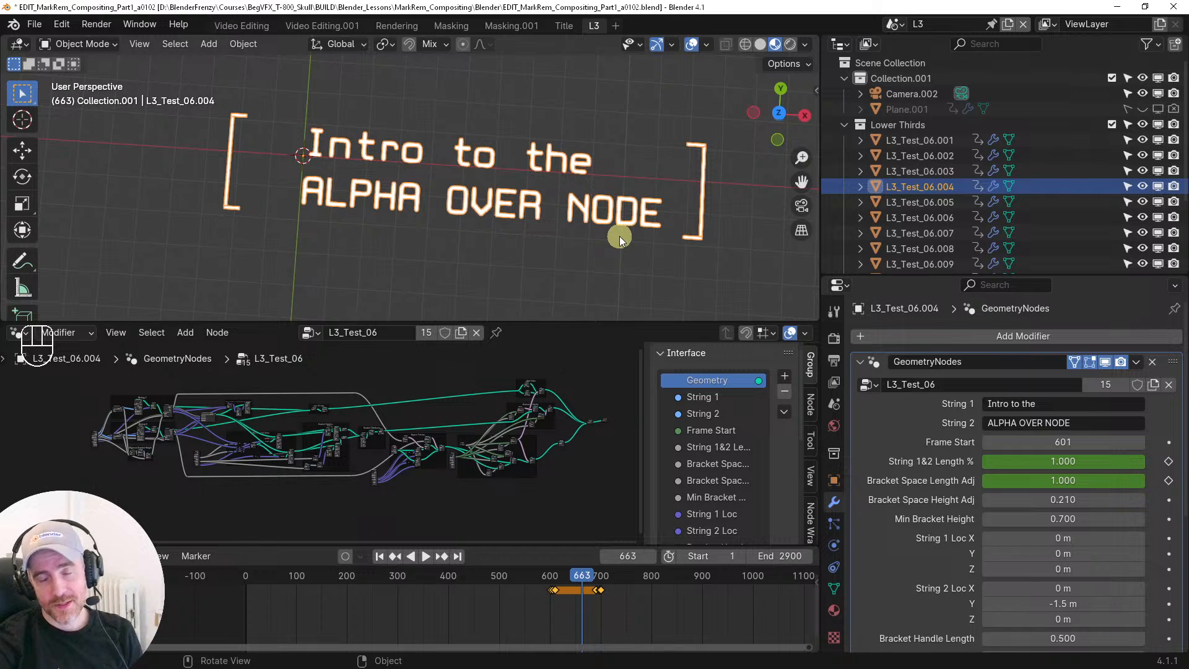
mouse_move(637, 268)
middle_down()
mouse_move(645, 254)
mouse_move(637, 262)
middle_up()
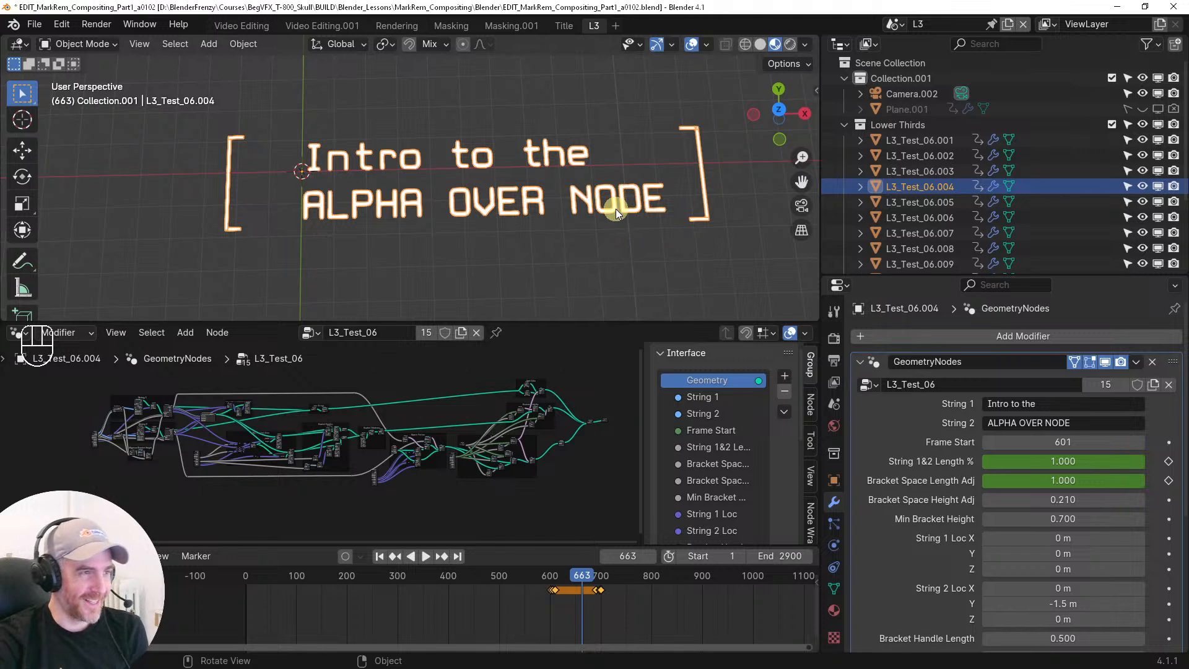
middle_drag(596, 233, 603, 251)
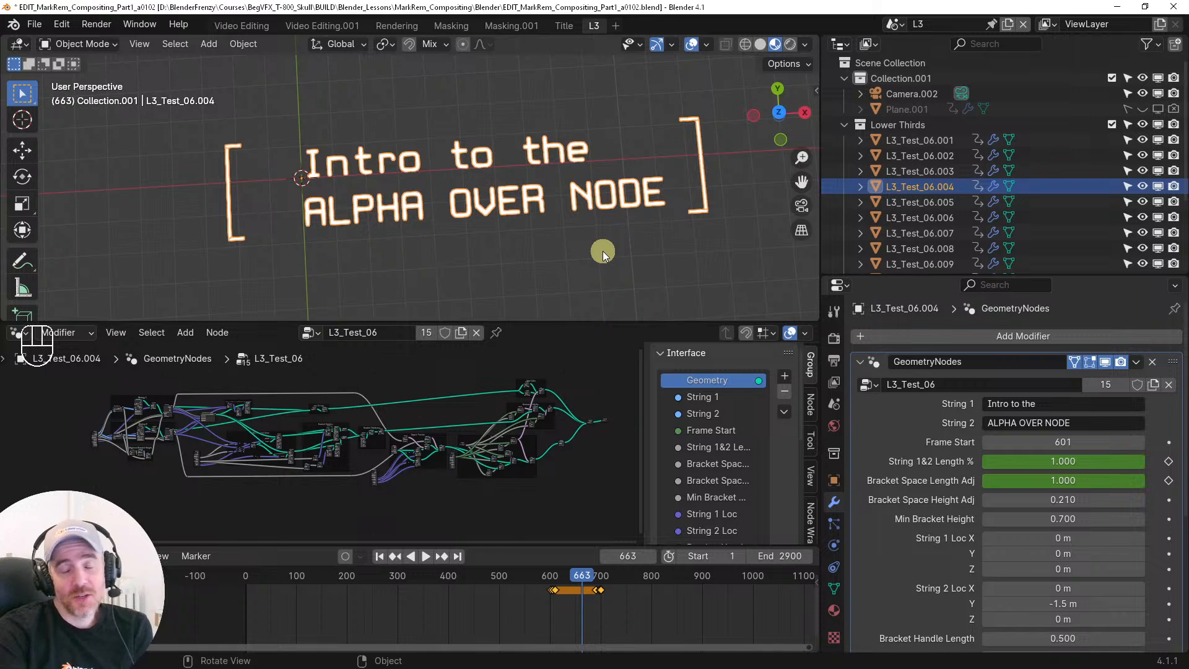